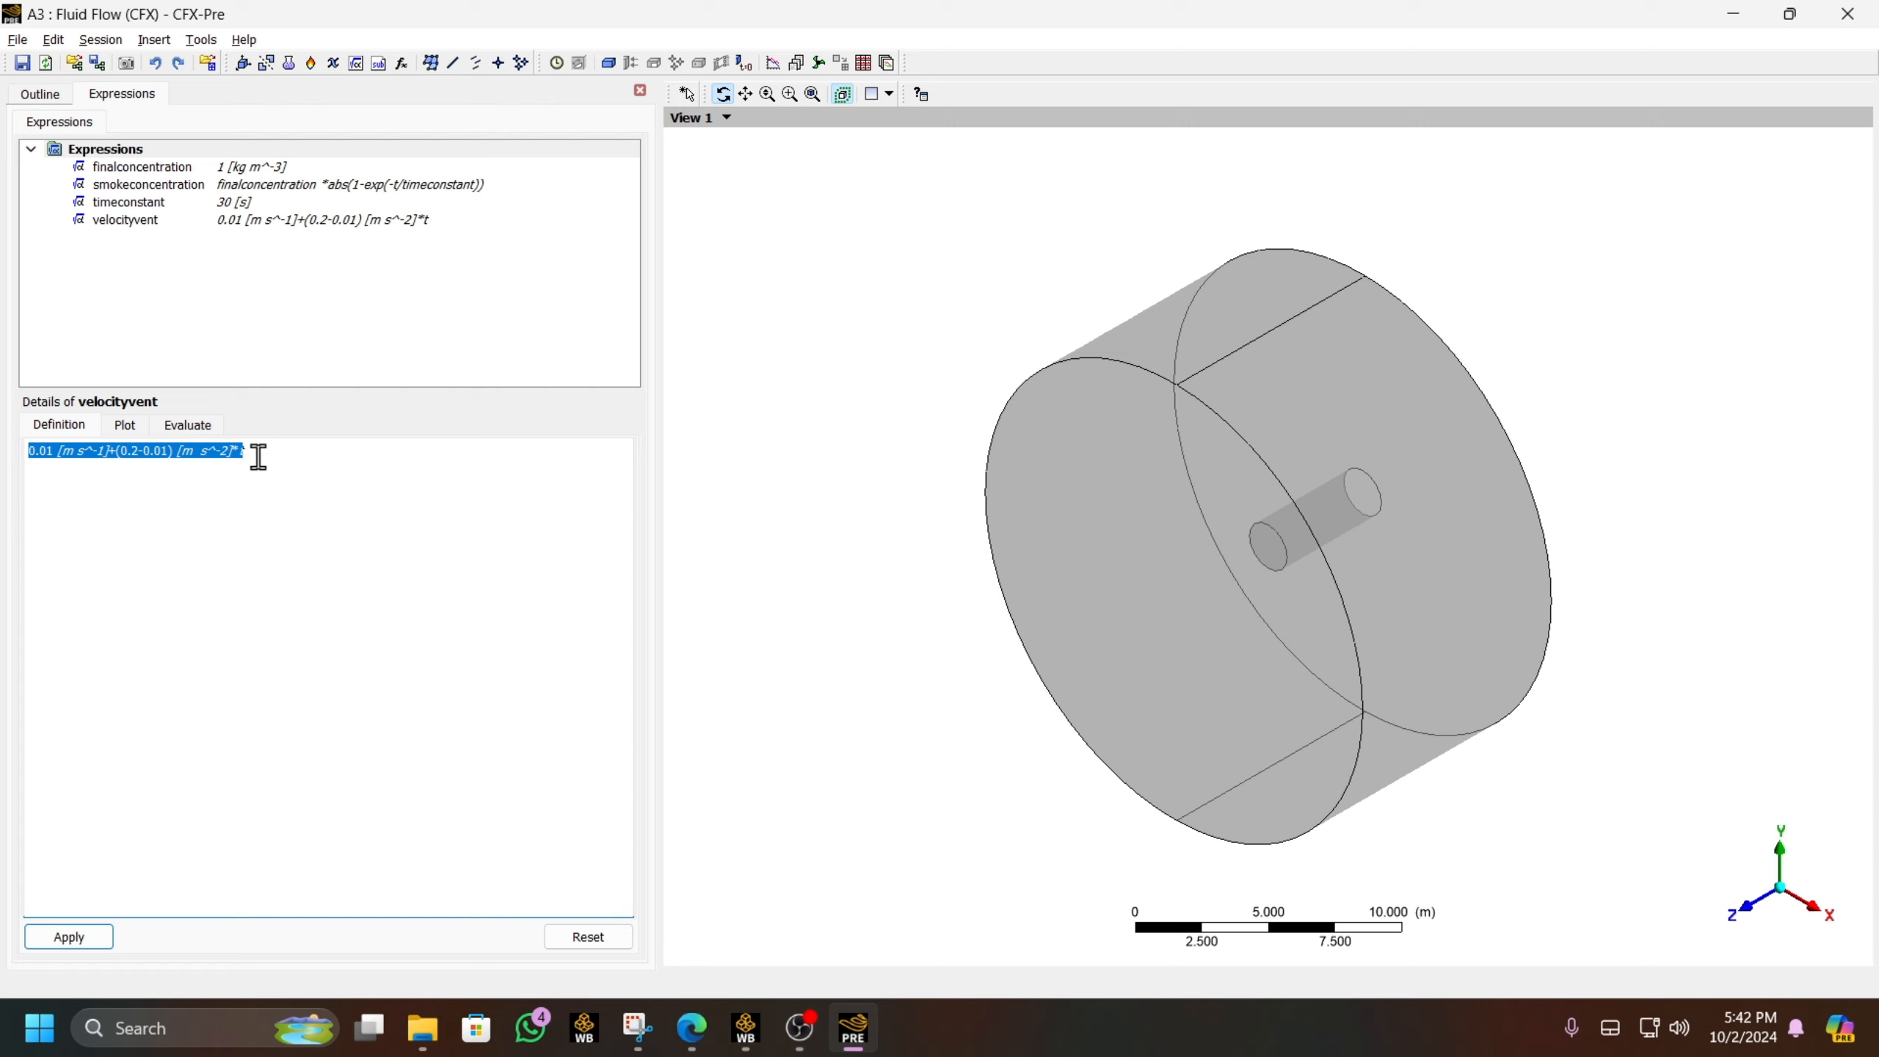
pyautogui.click(259, 463)
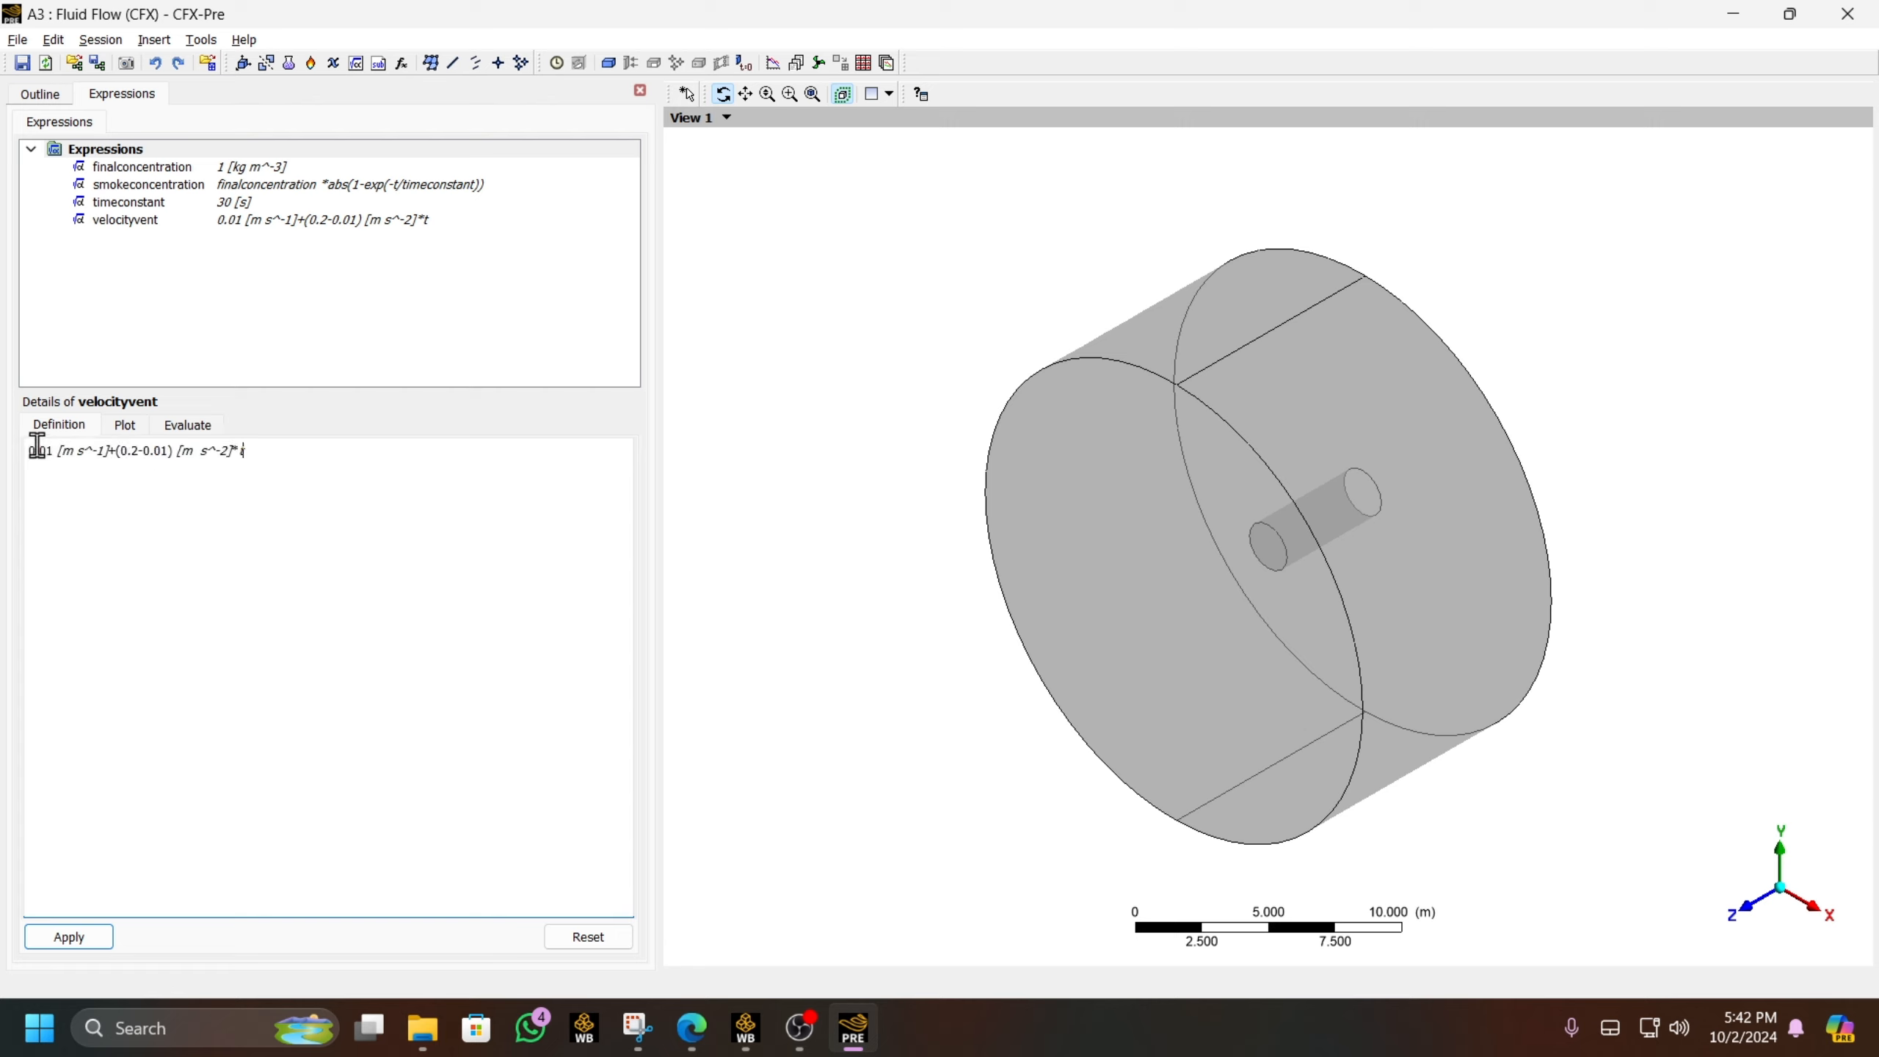
pyautogui.moveTo(239, 455); pyautogui.dragTo(257, 455)
pyautogui.click(1787, 20)
# - Create a new expression named velvent2
pyautogui.rightClick(123, 151)
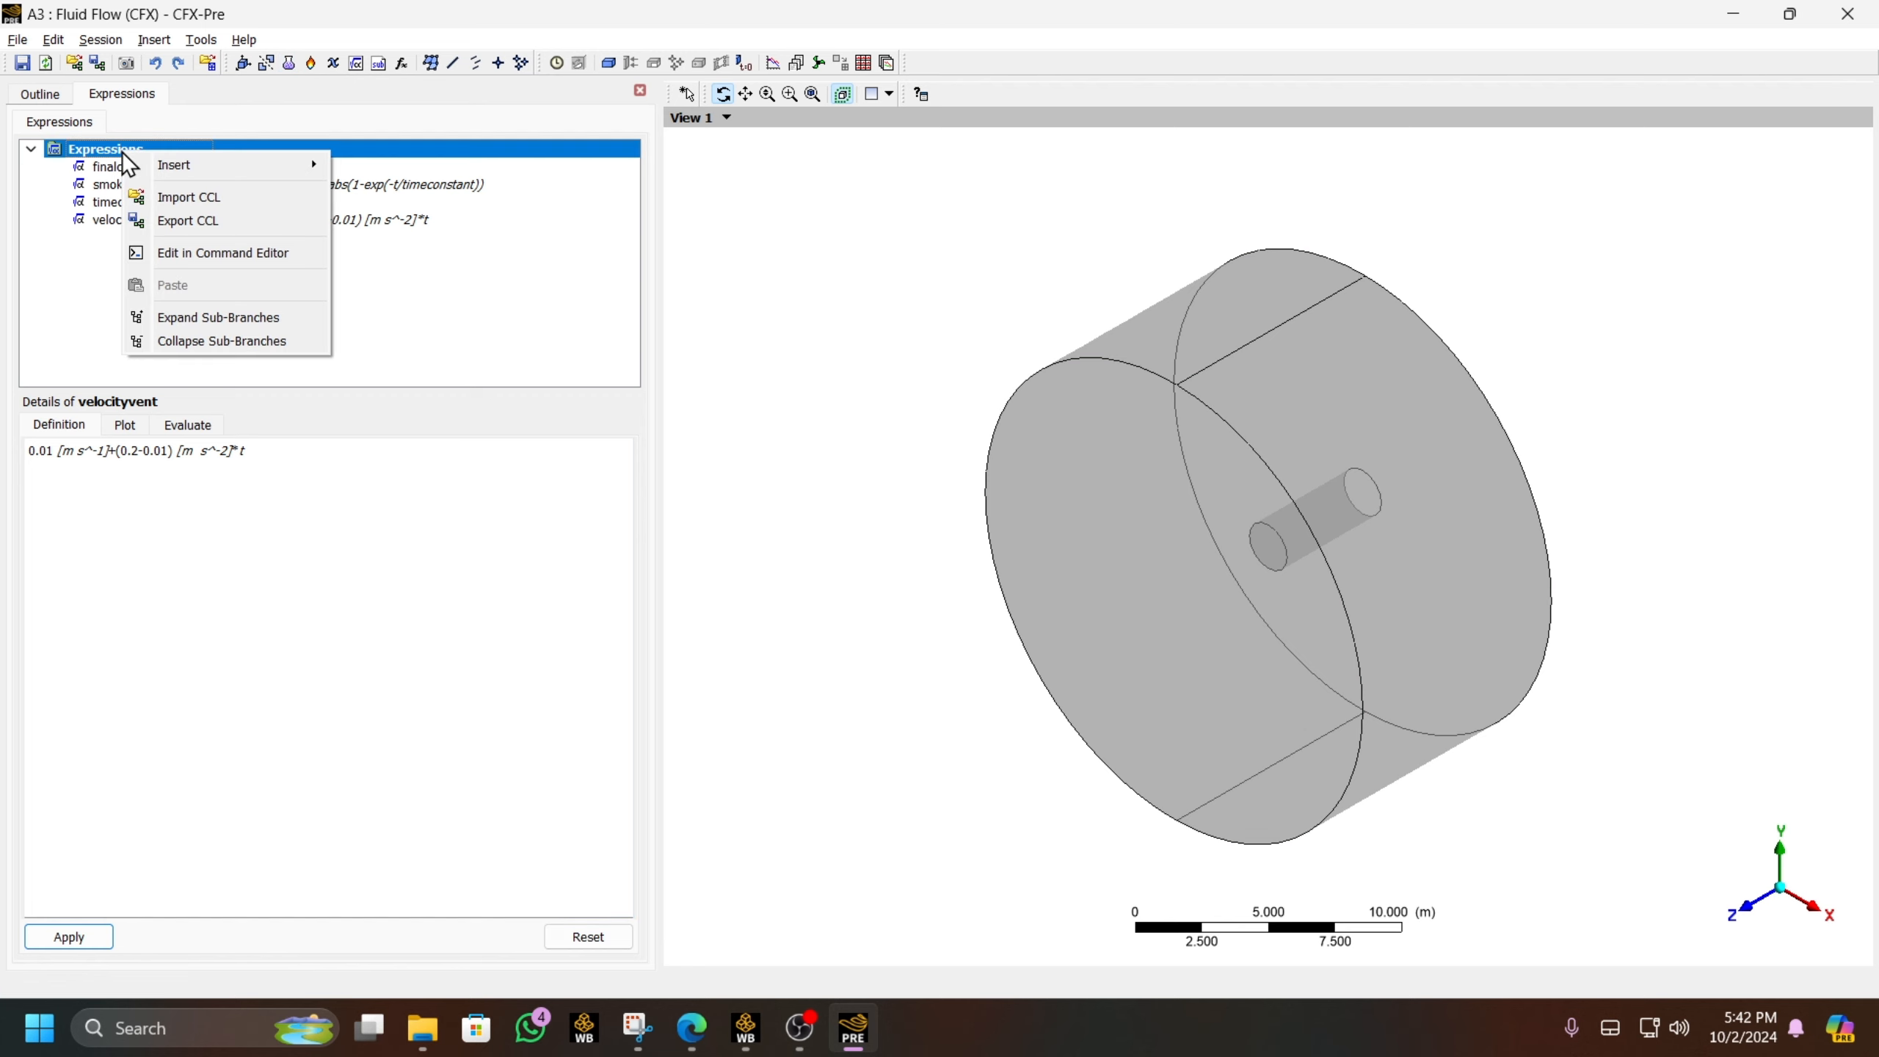
pyautogui.moveTo(152, 166)
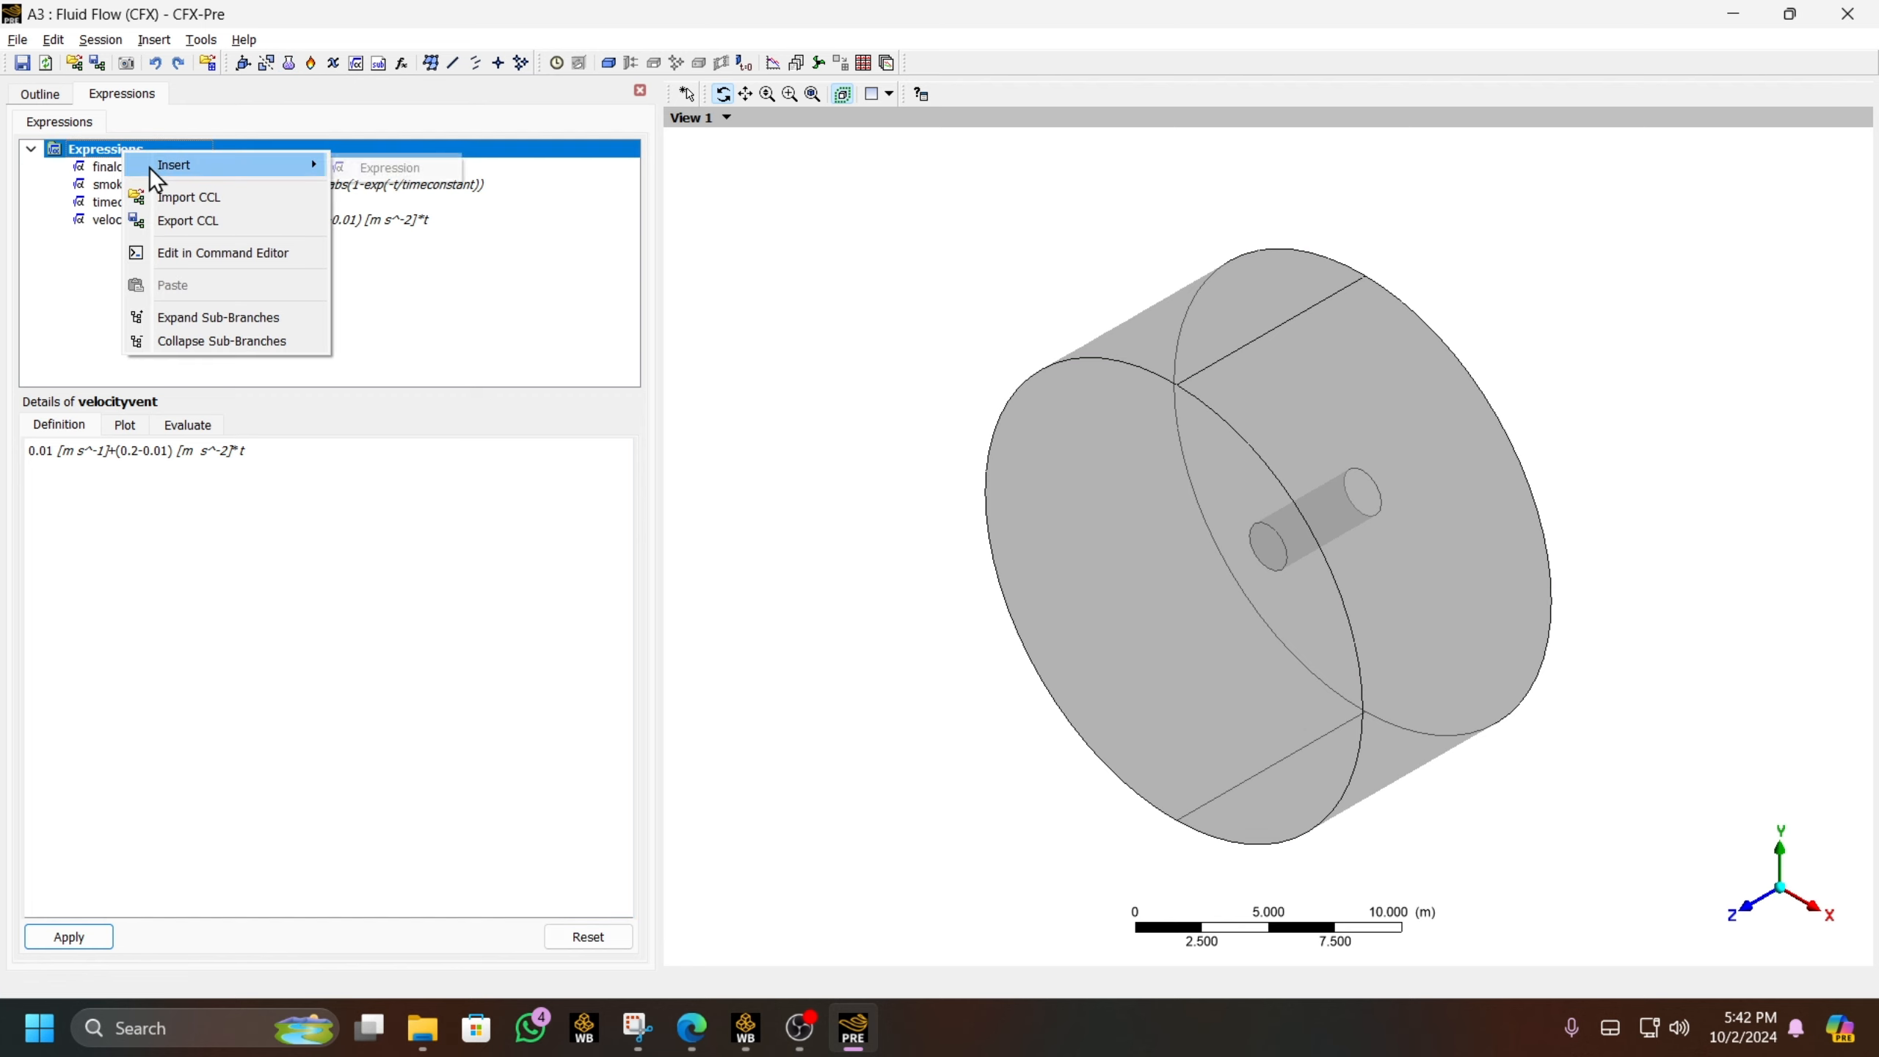
pyautogui.click(351, 169)
pyautogui.write('velvent2')
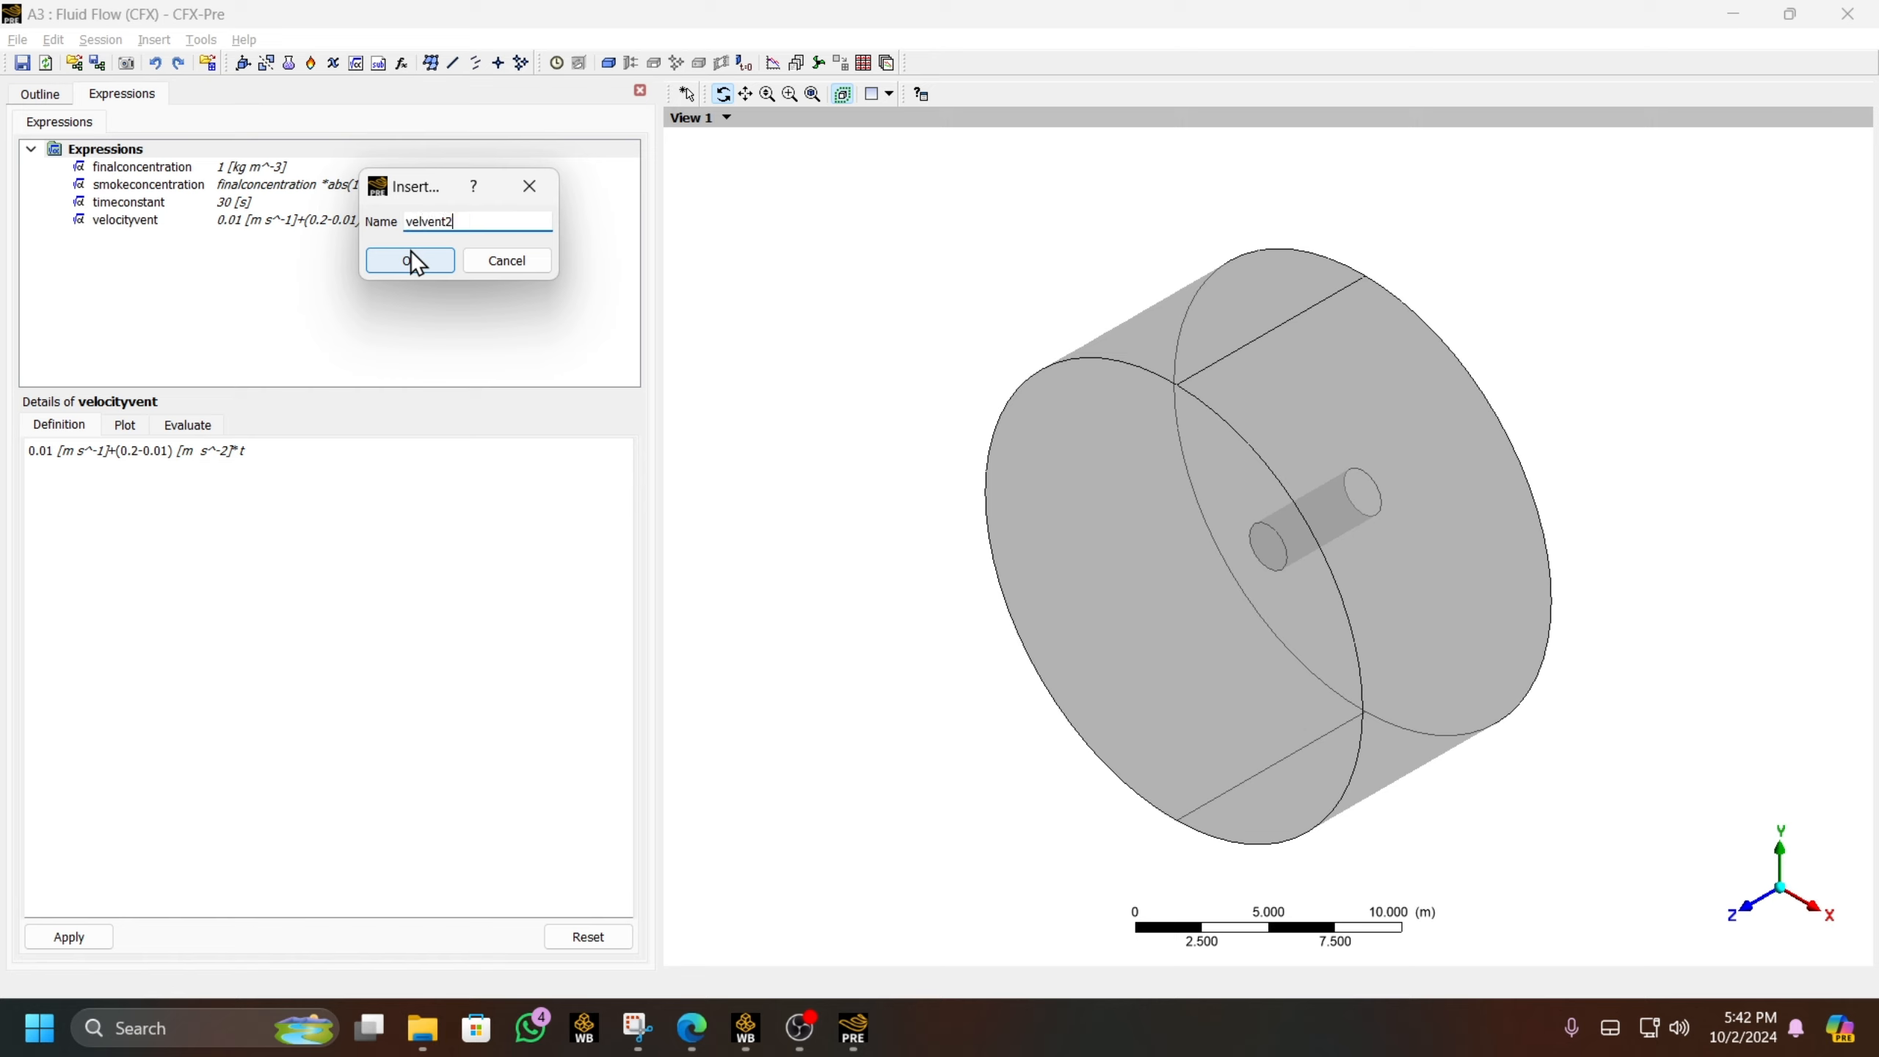
pyautogui.click(411, 251)
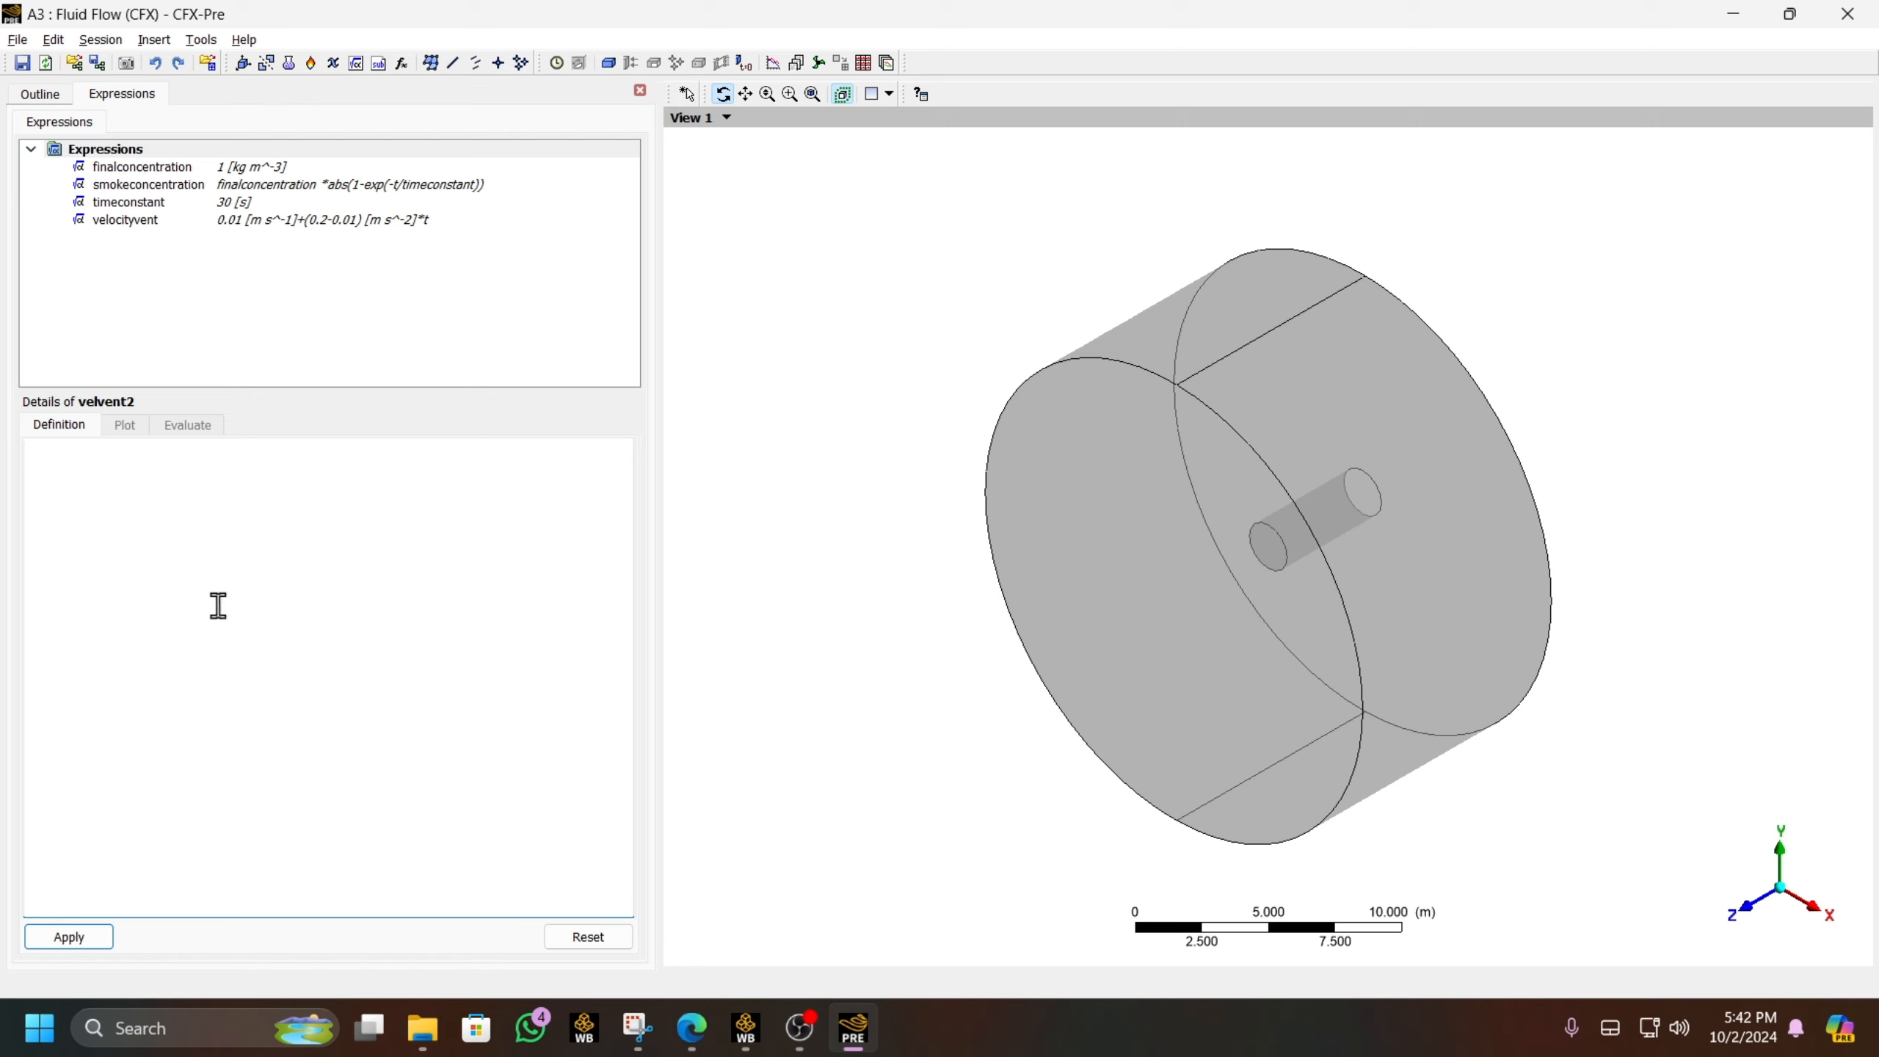
# - Start velvent2's definition with the CEL if function and enter t<1 as its condition
pyautogui.rightClick(118, 466)
pyautogui.moveTo(185, 504)
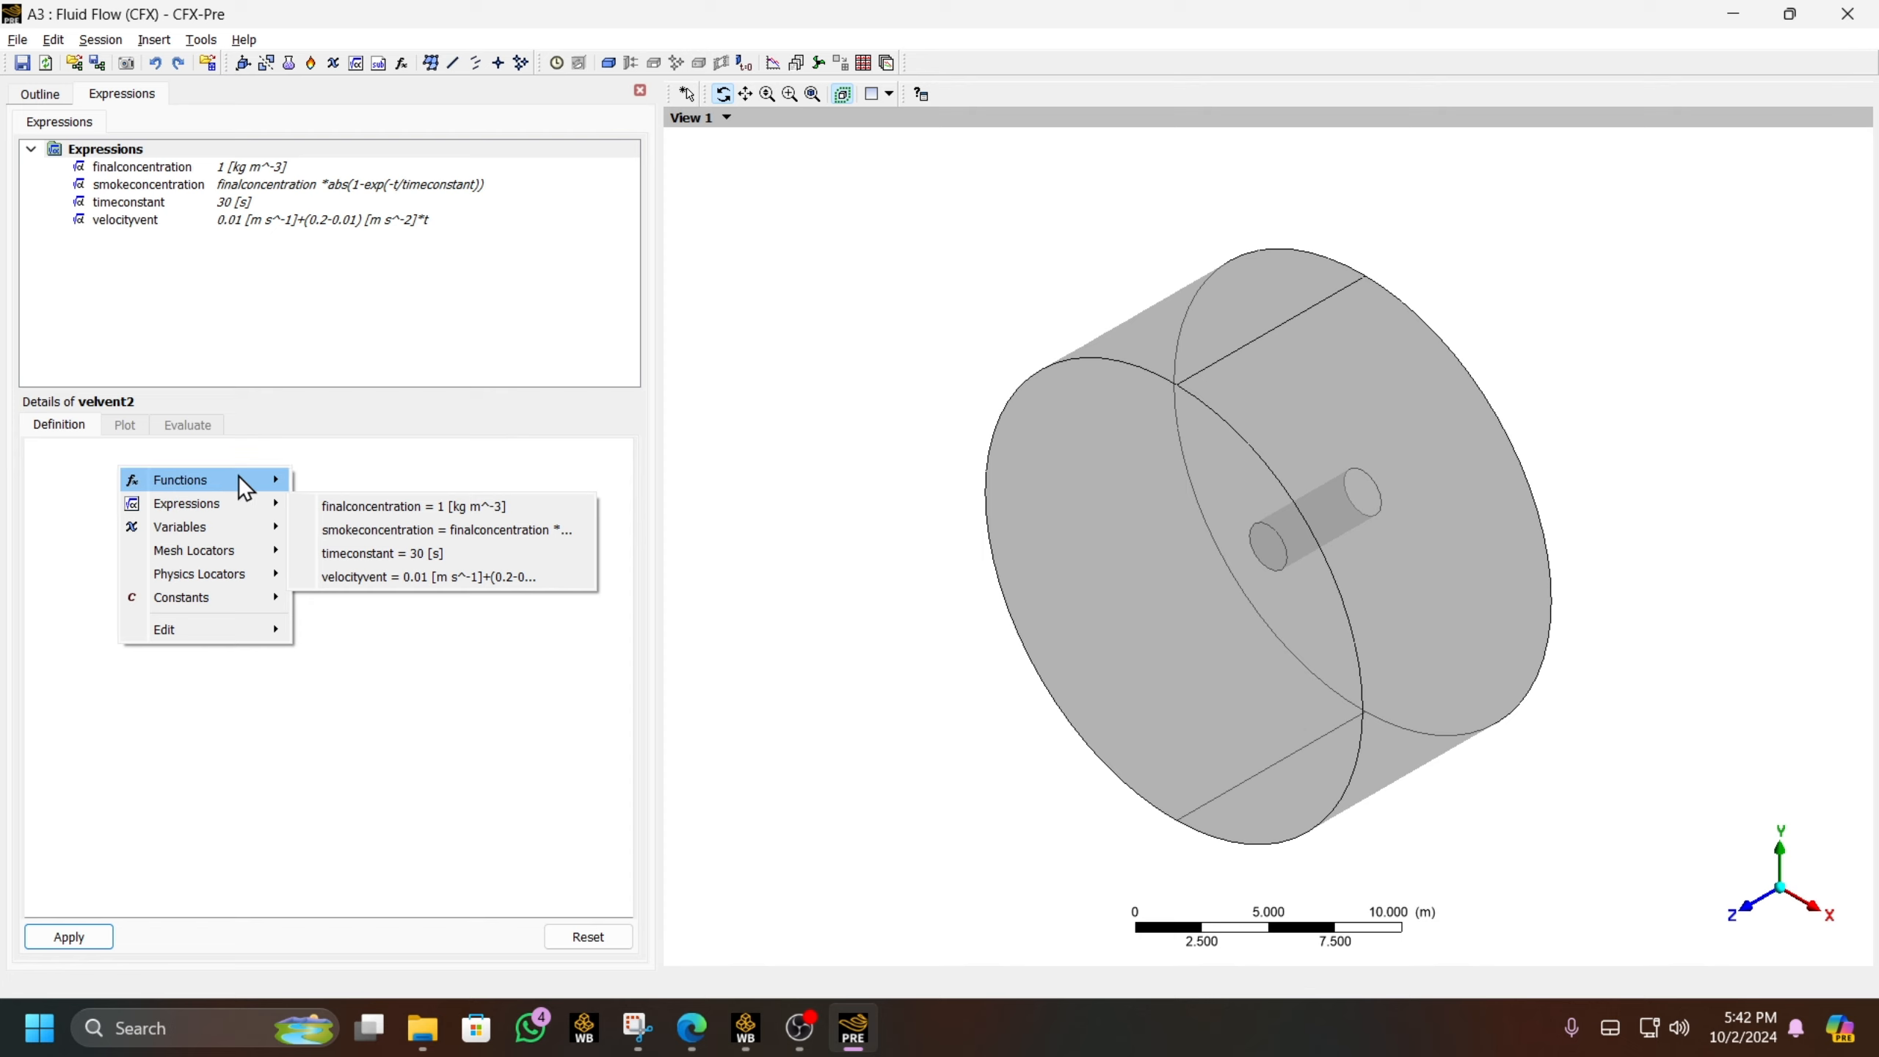
pyautogui.moveTo(370, 530)
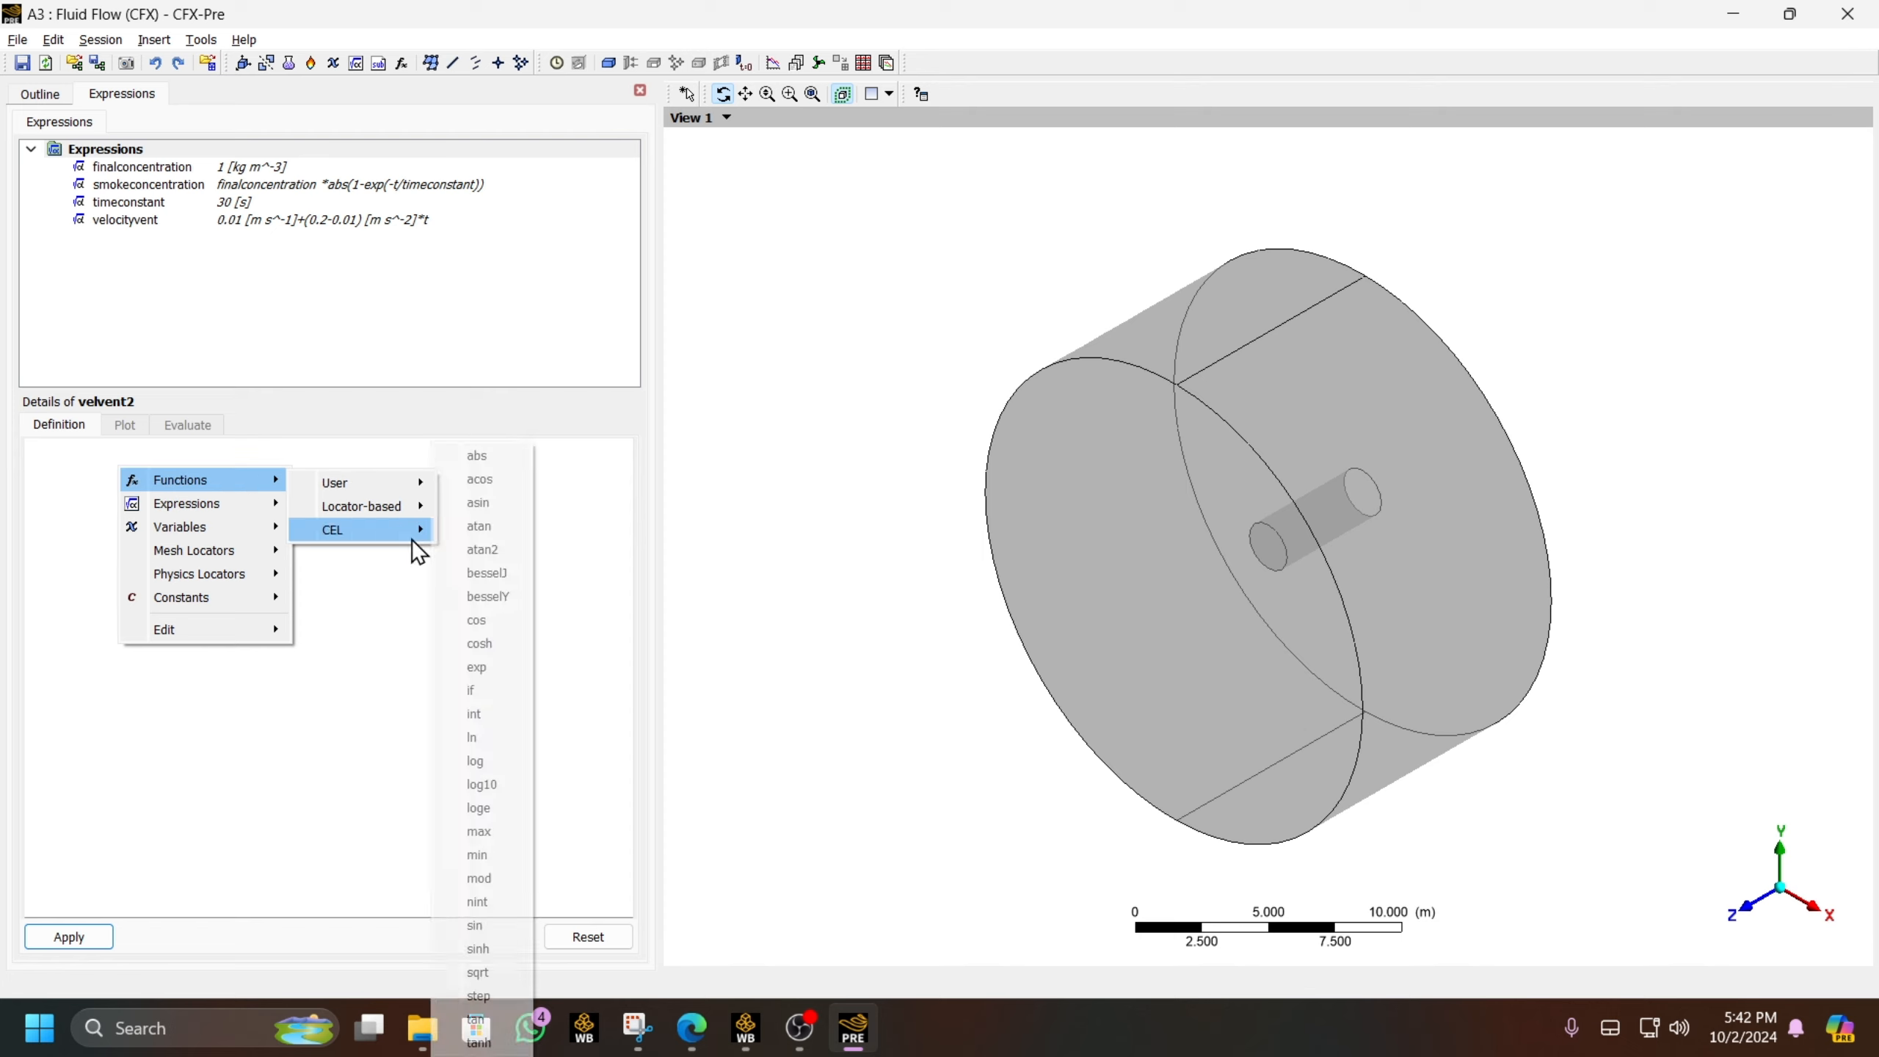
pyautogui.click(522, 687)
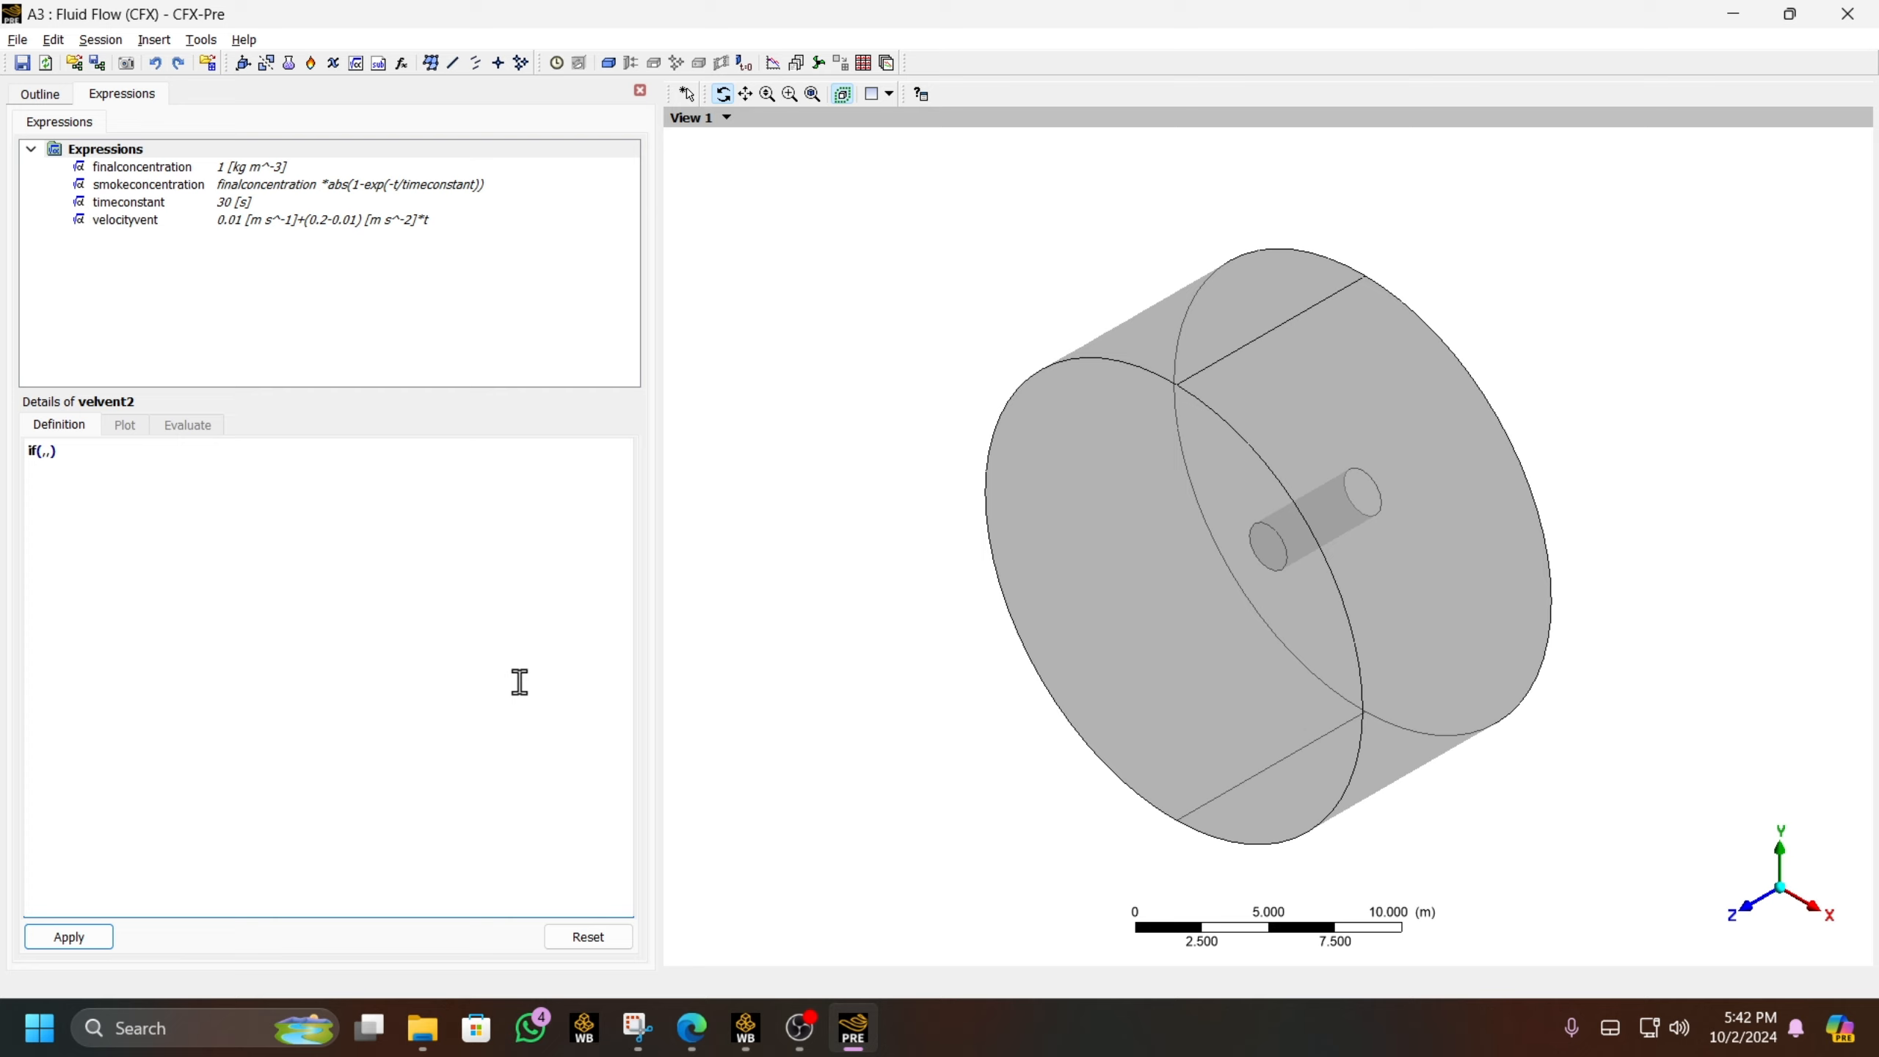
pyautogui.write('t<1')
# - Use the velocityvent expression as the if function's true value and 0.2 [m s^-1] as its false value, and apply the definition
pyautogui.press('Menu')
pyautogui.press('Down')
pyautogui.press('Down')
pyautogui.press('Right')
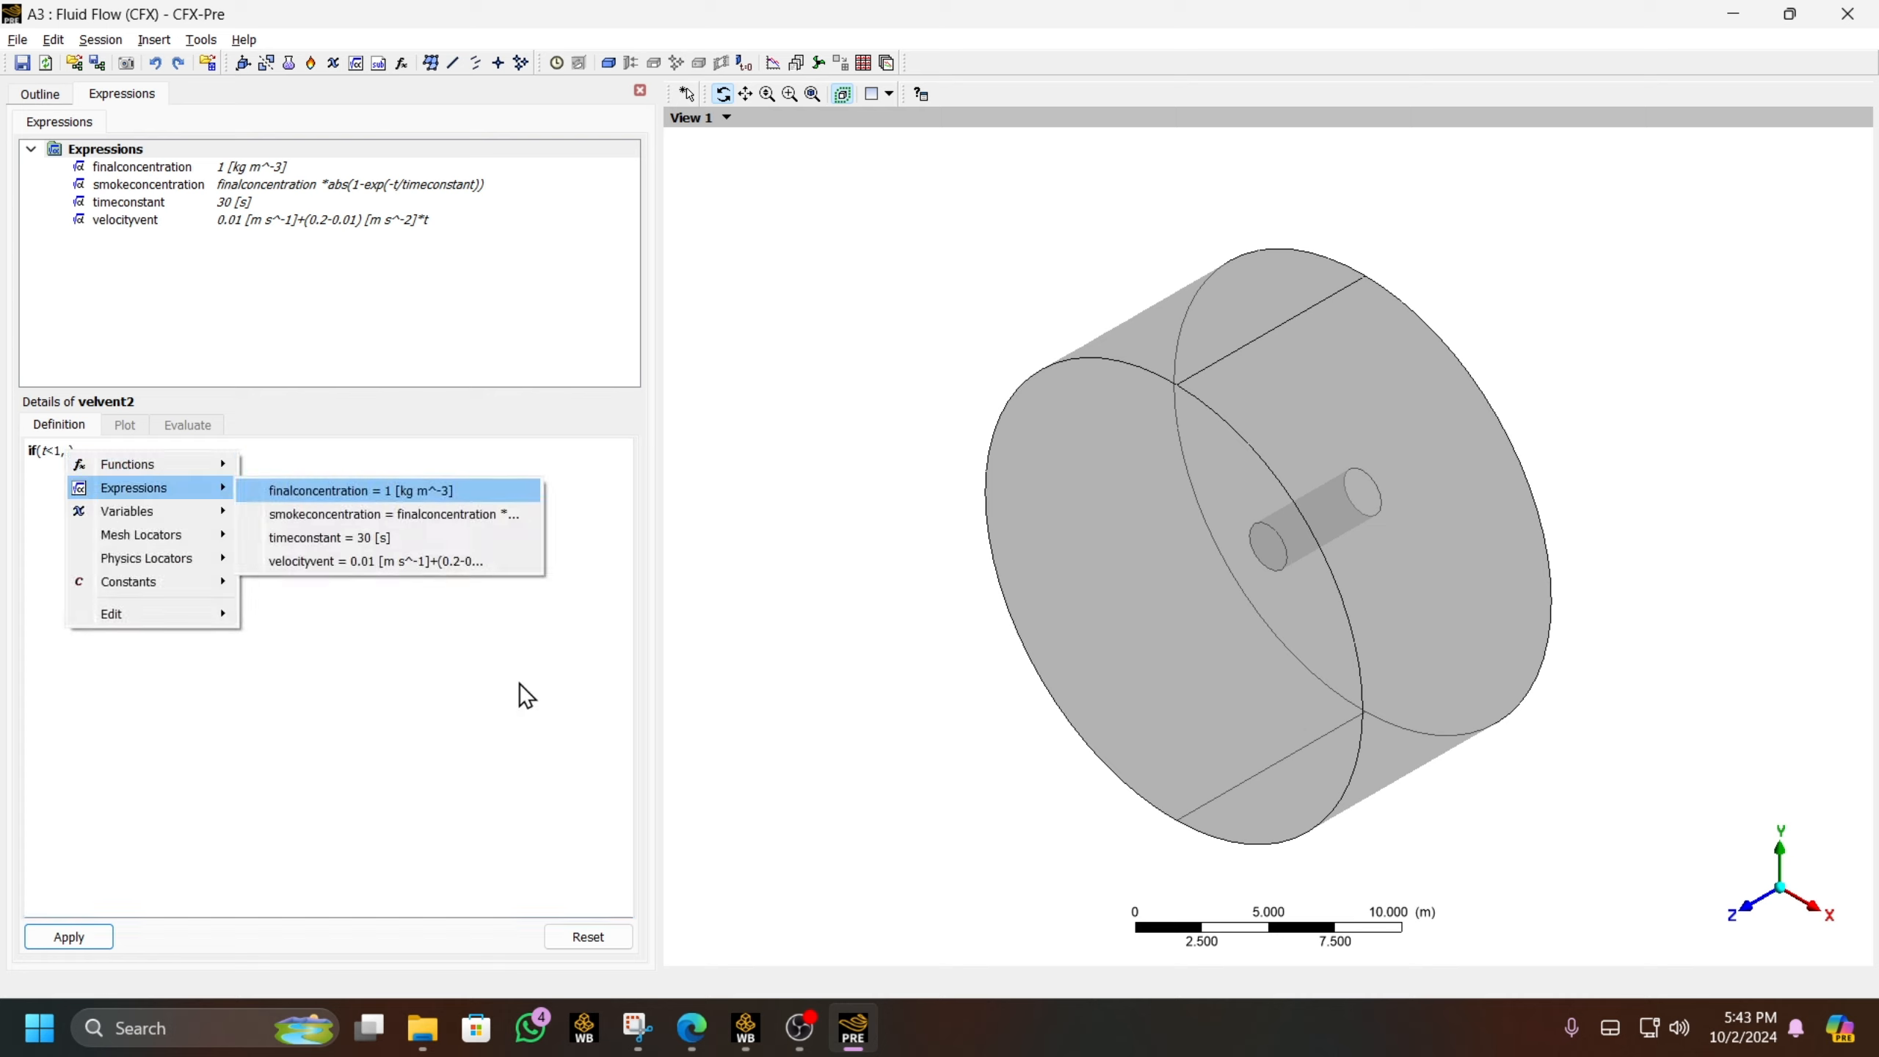
pyautogui.press('Down')
pyautogui.press('Down')
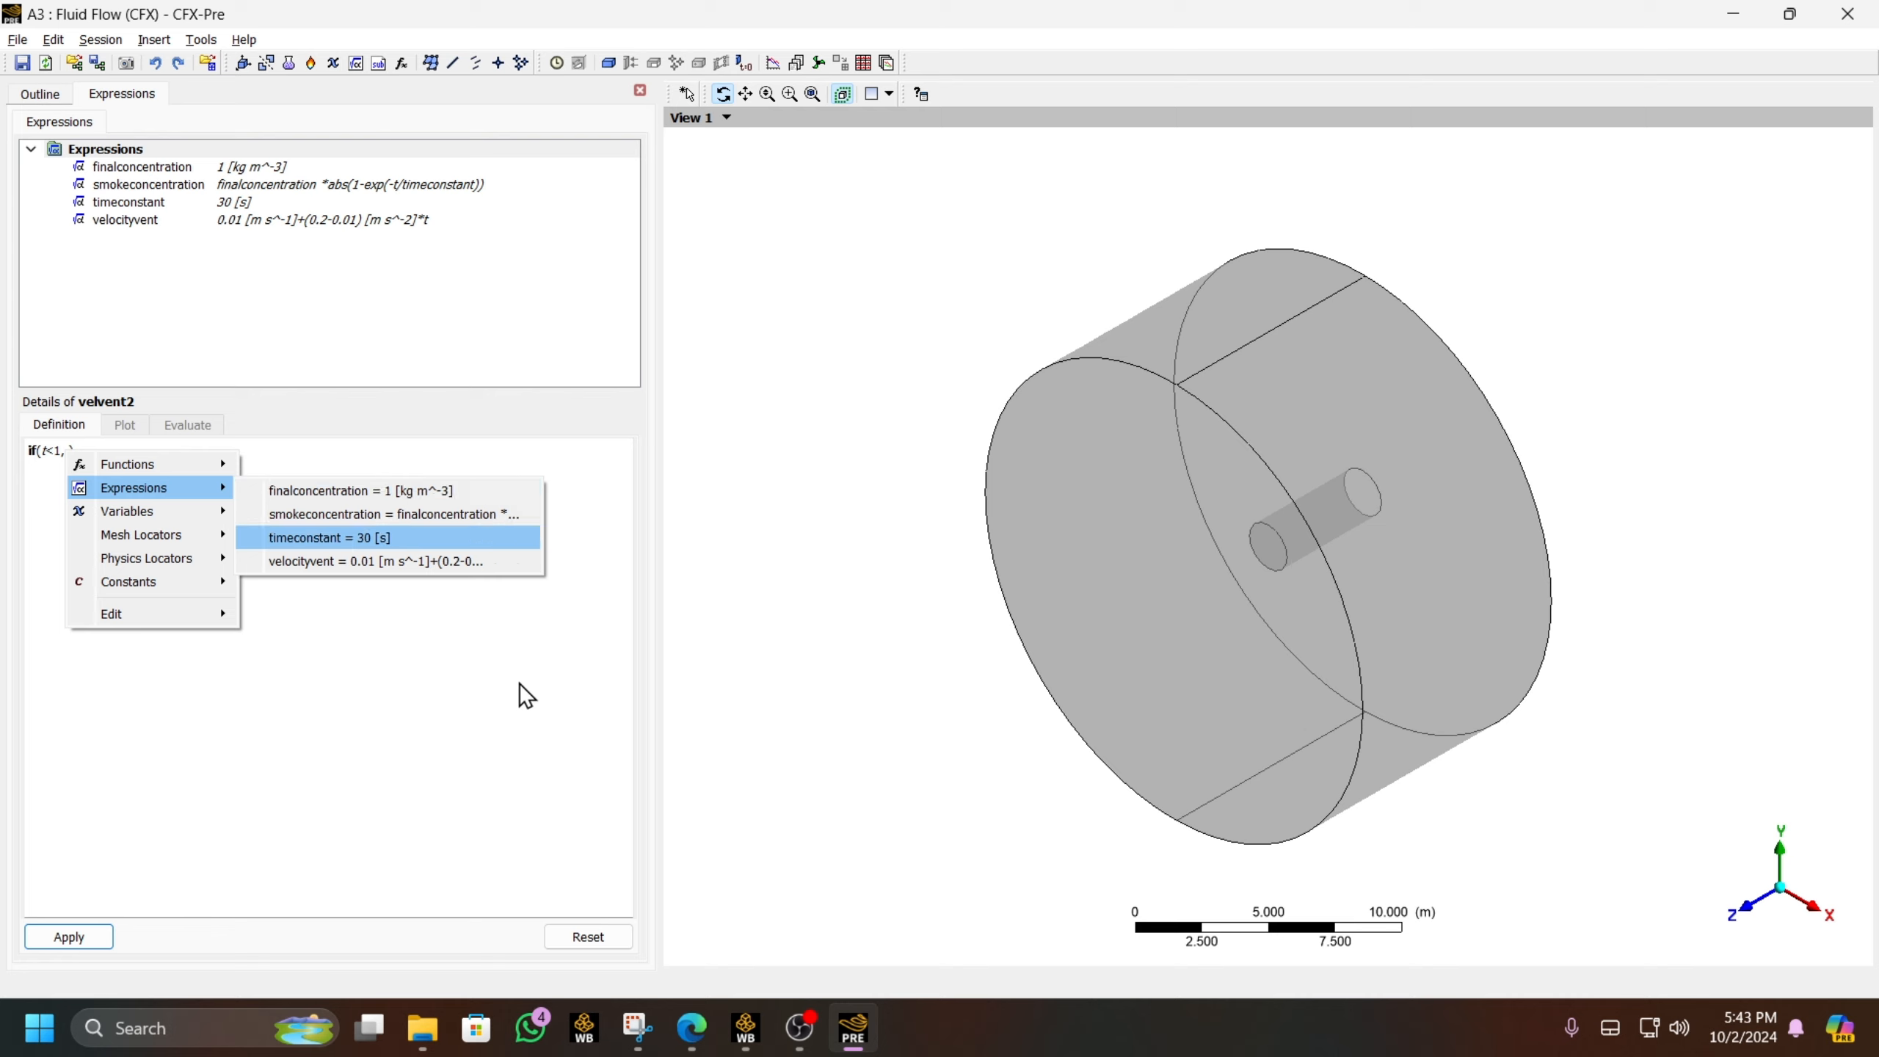
pyautogui.press('Down')
pyautogui.press('Return')
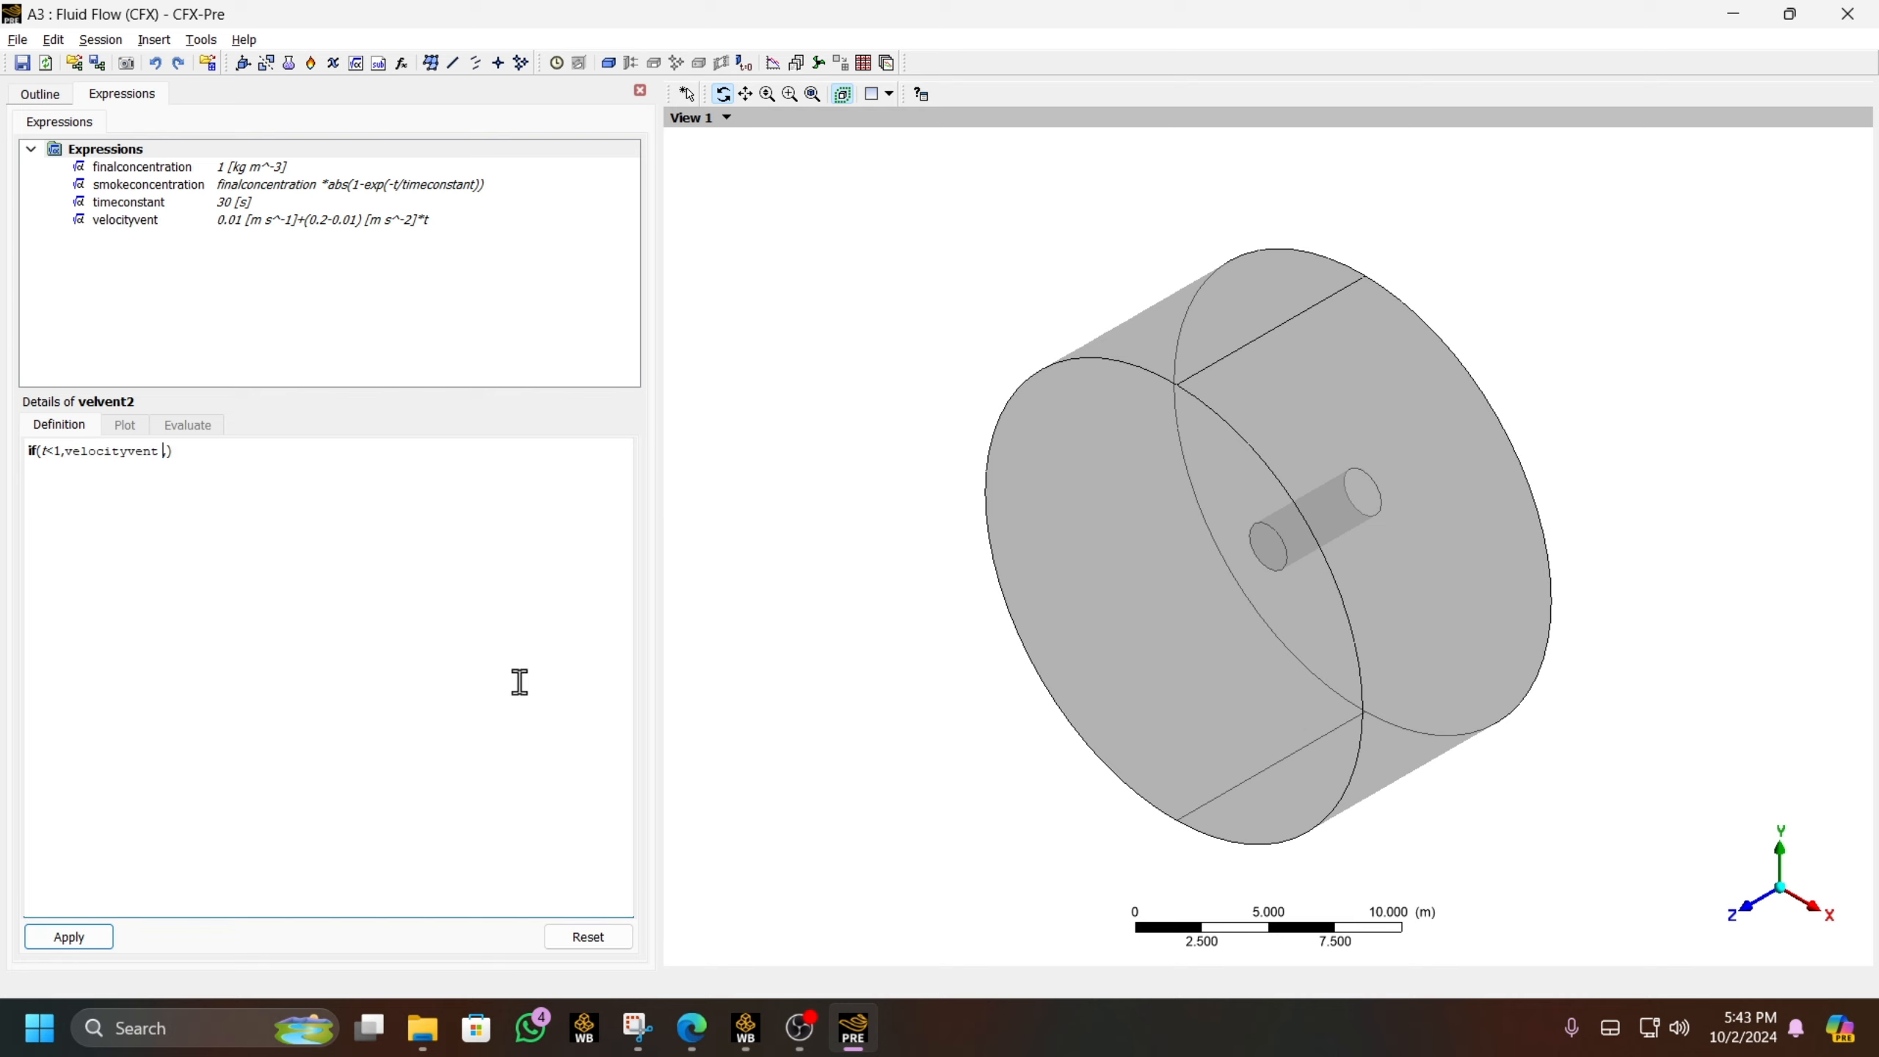
pyautogui.write('0.2 [m s^-1]')
pyautogui.click(97, 931)
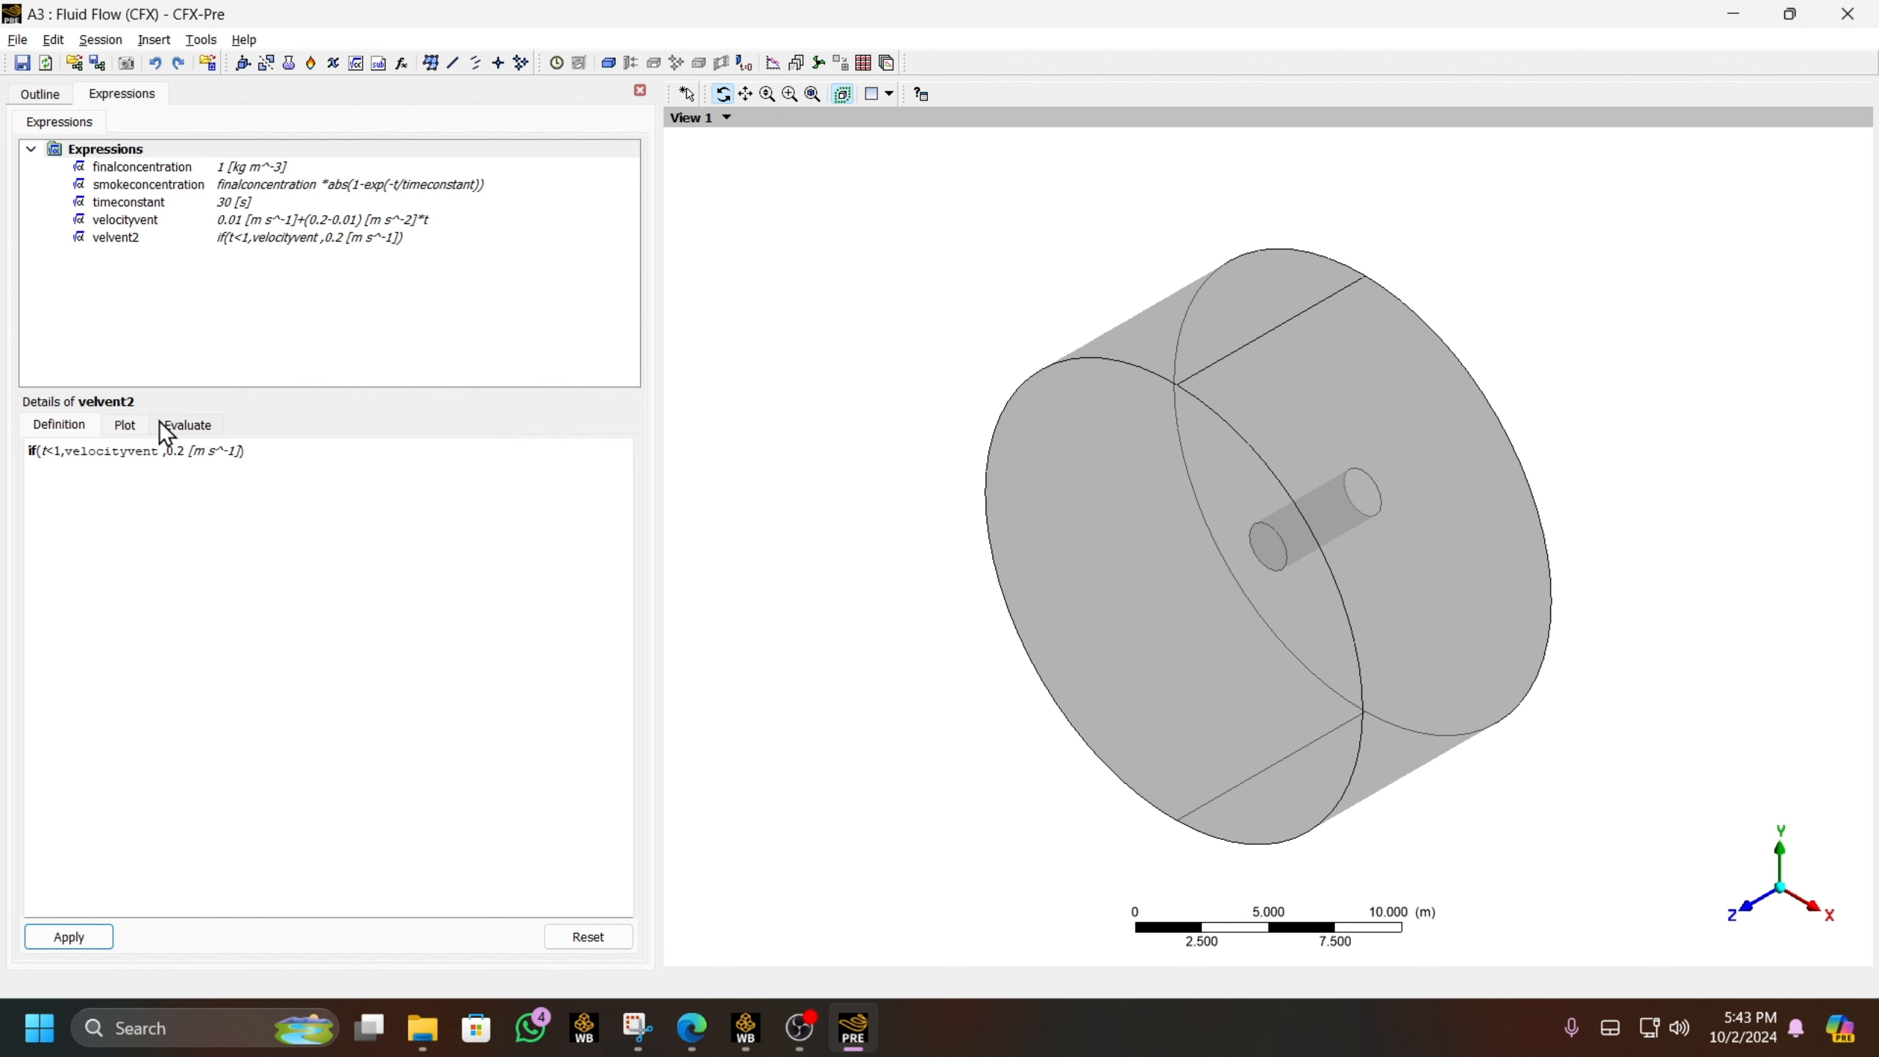
# - Try to plot velvent2 against t and evaluate it at t = 30 [s]
pyautogui.click(131, 425)
pyautogui.click(107, 933)
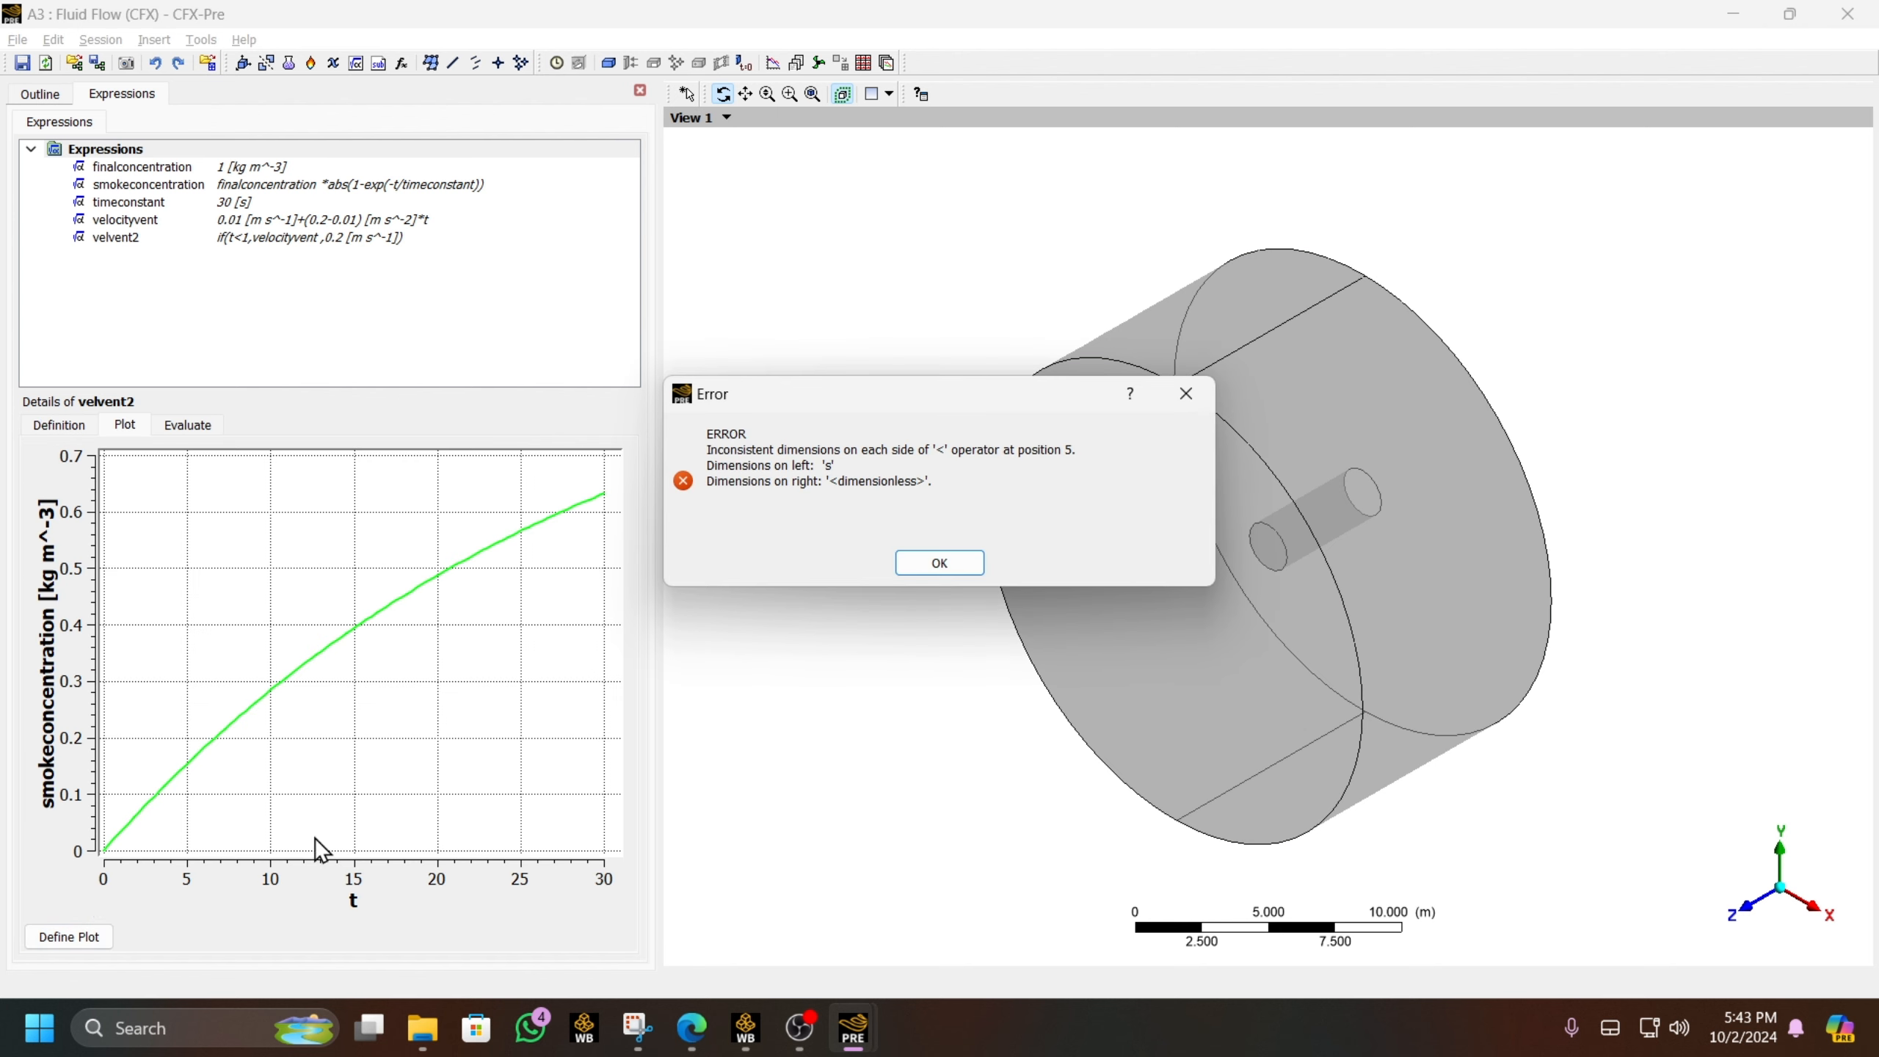
pyautogui.click(961, 561)
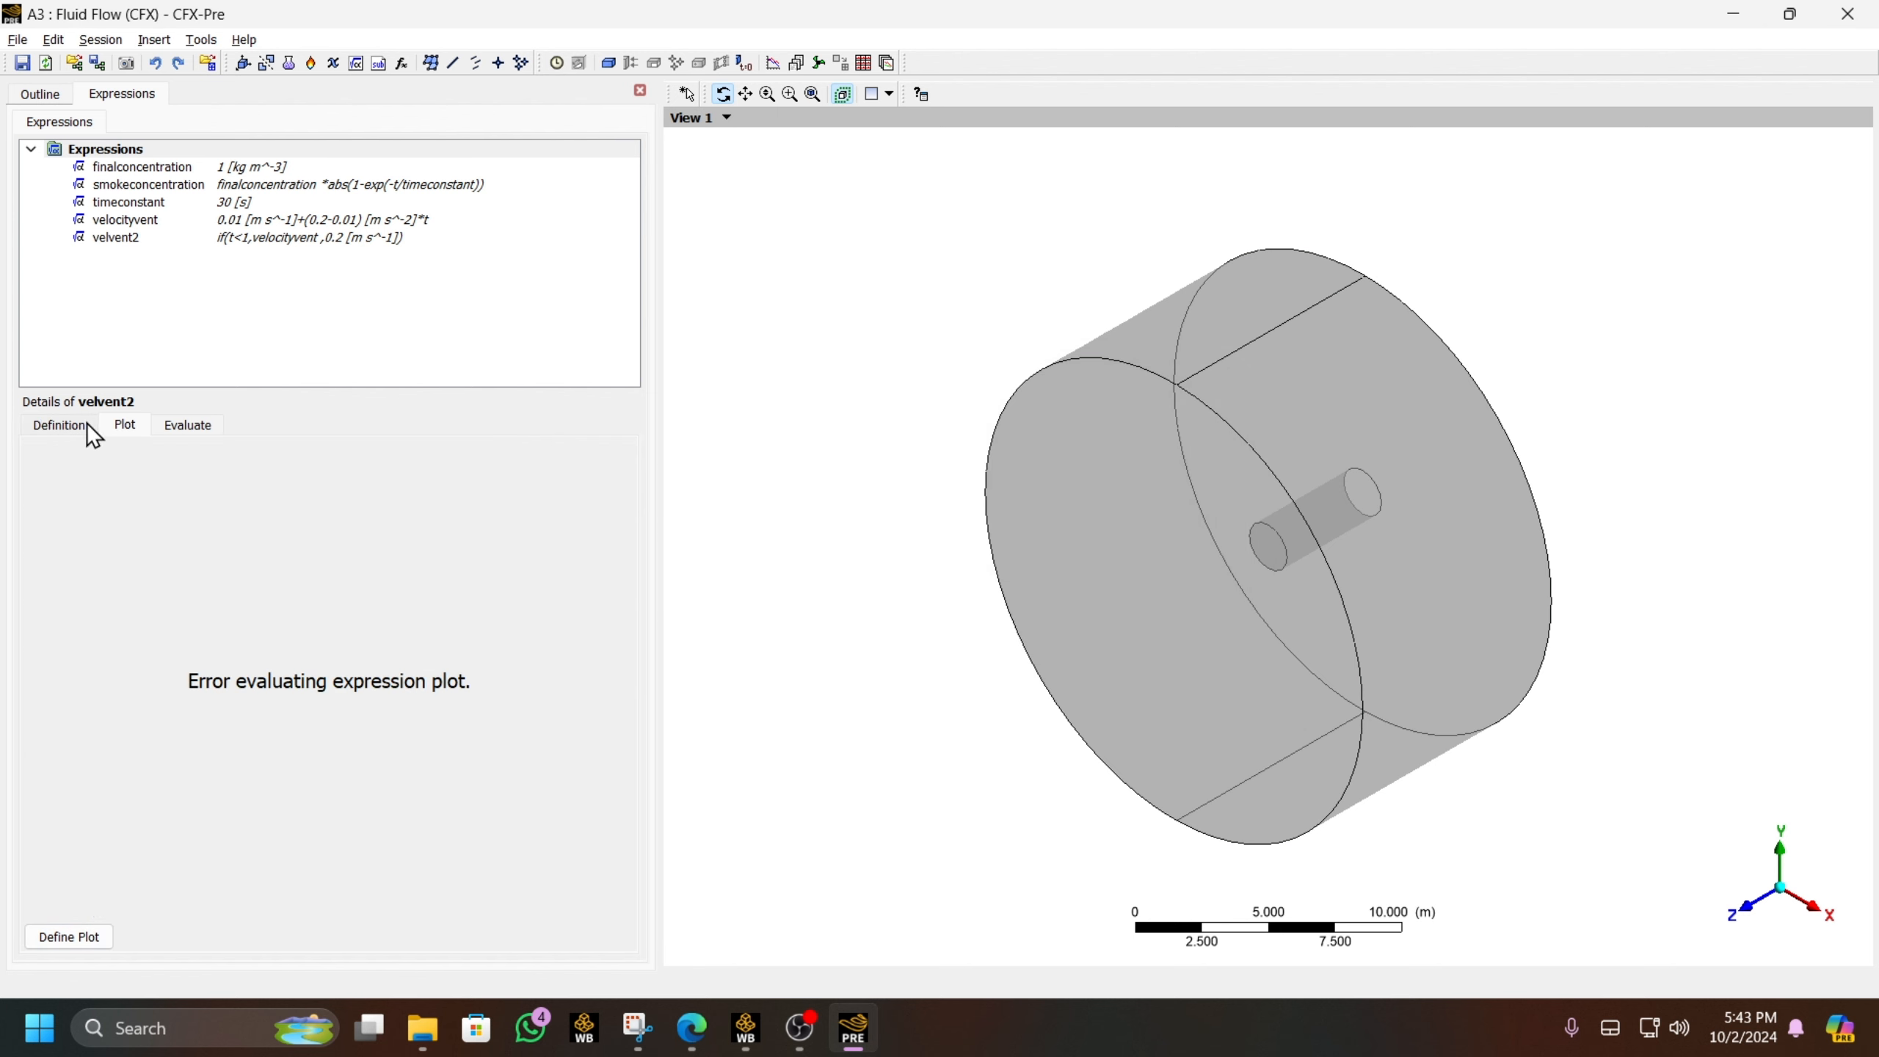
pyautogui.click(207, 425)
pyautogui.click(111, 938)
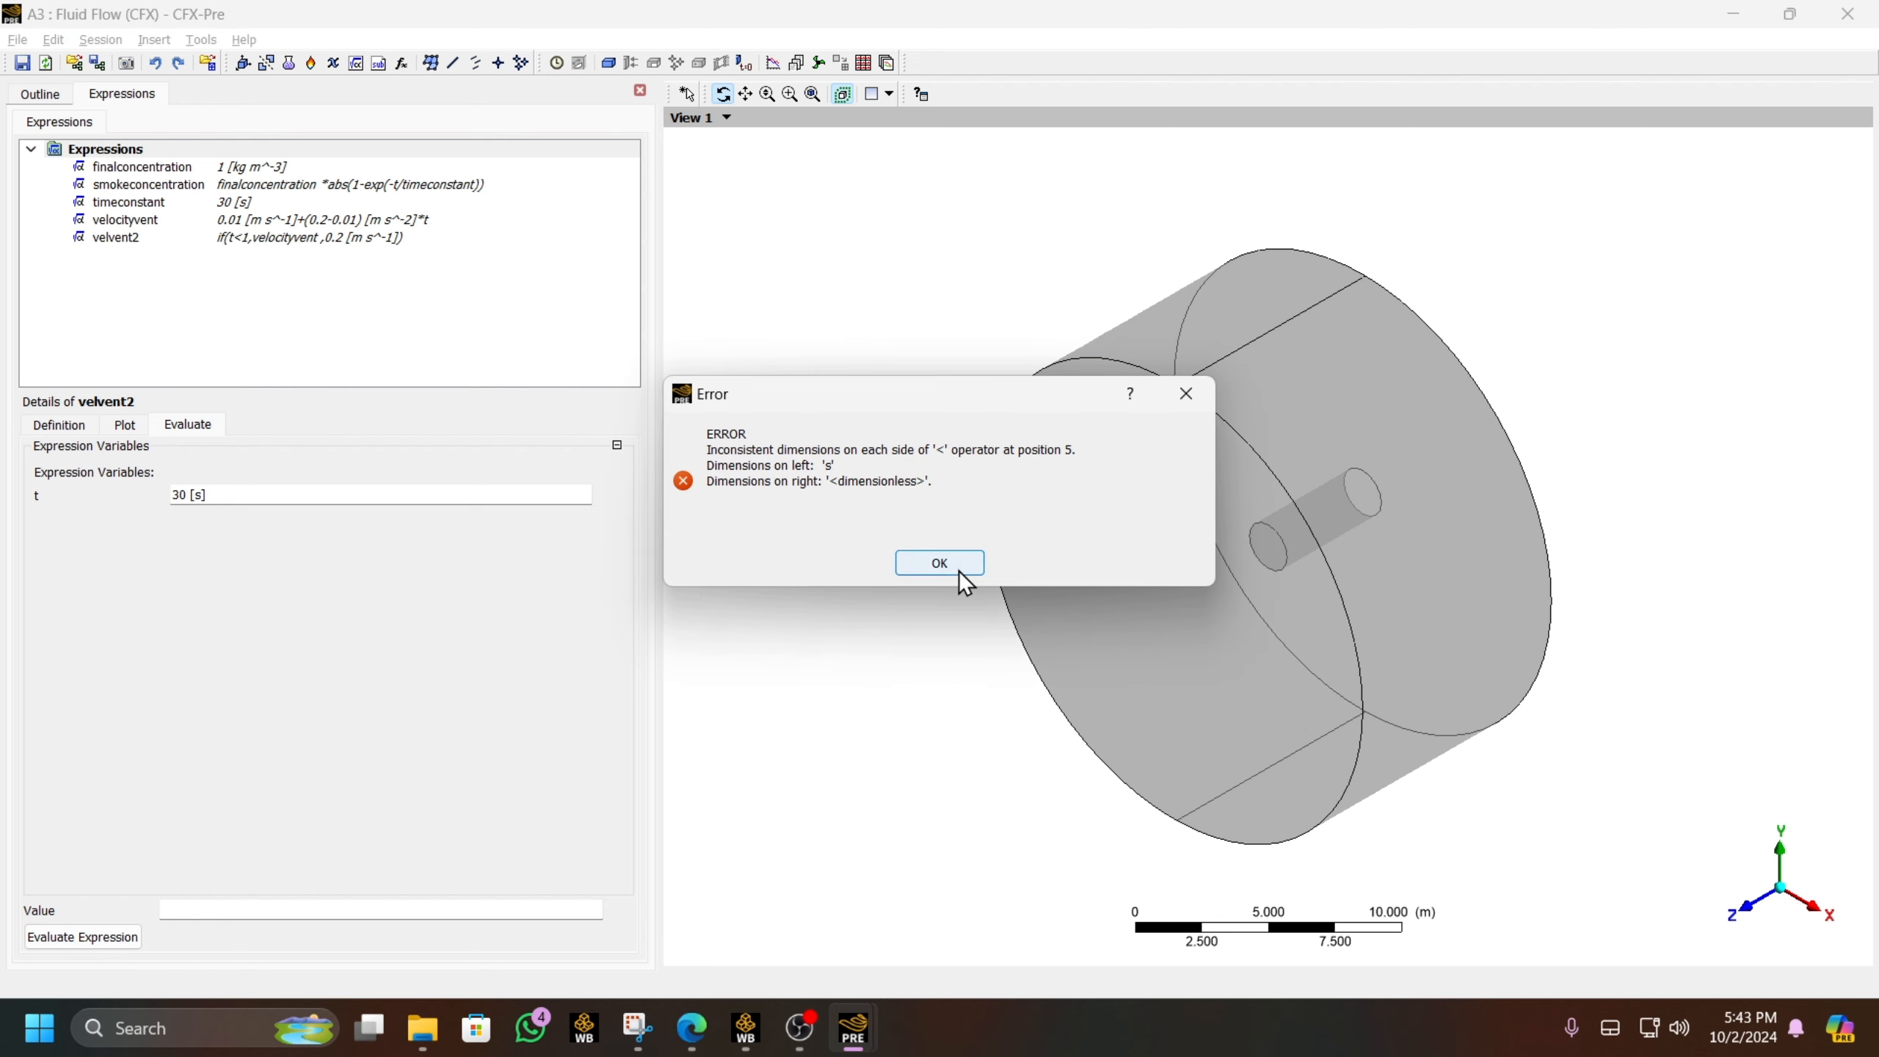
pyautogui.click(961, 571)
pyautogui.click(1802, 14)
pyautogui.click(1811, 73)
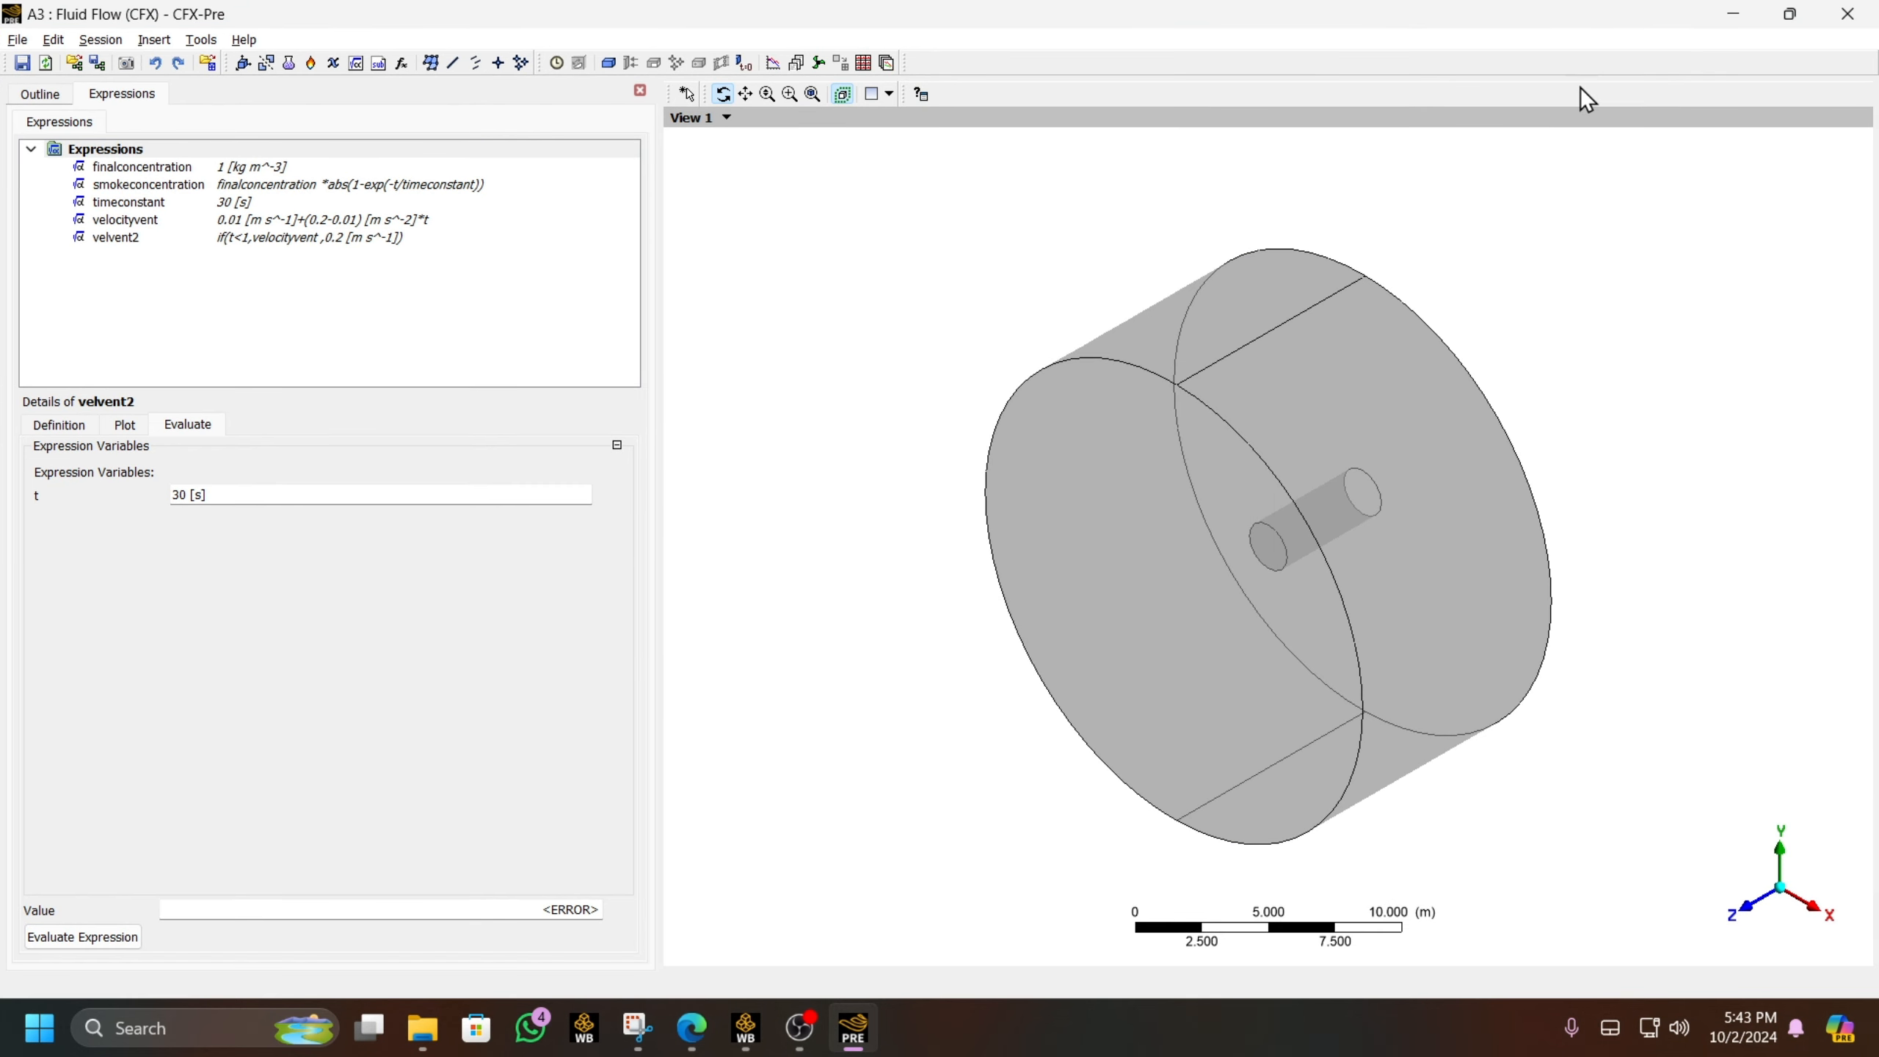
# - Switch from OBS back to CFX-Pre and examine the [s] unit on the time threshold in velvent2's definition
pyautogui.click(60, 426)
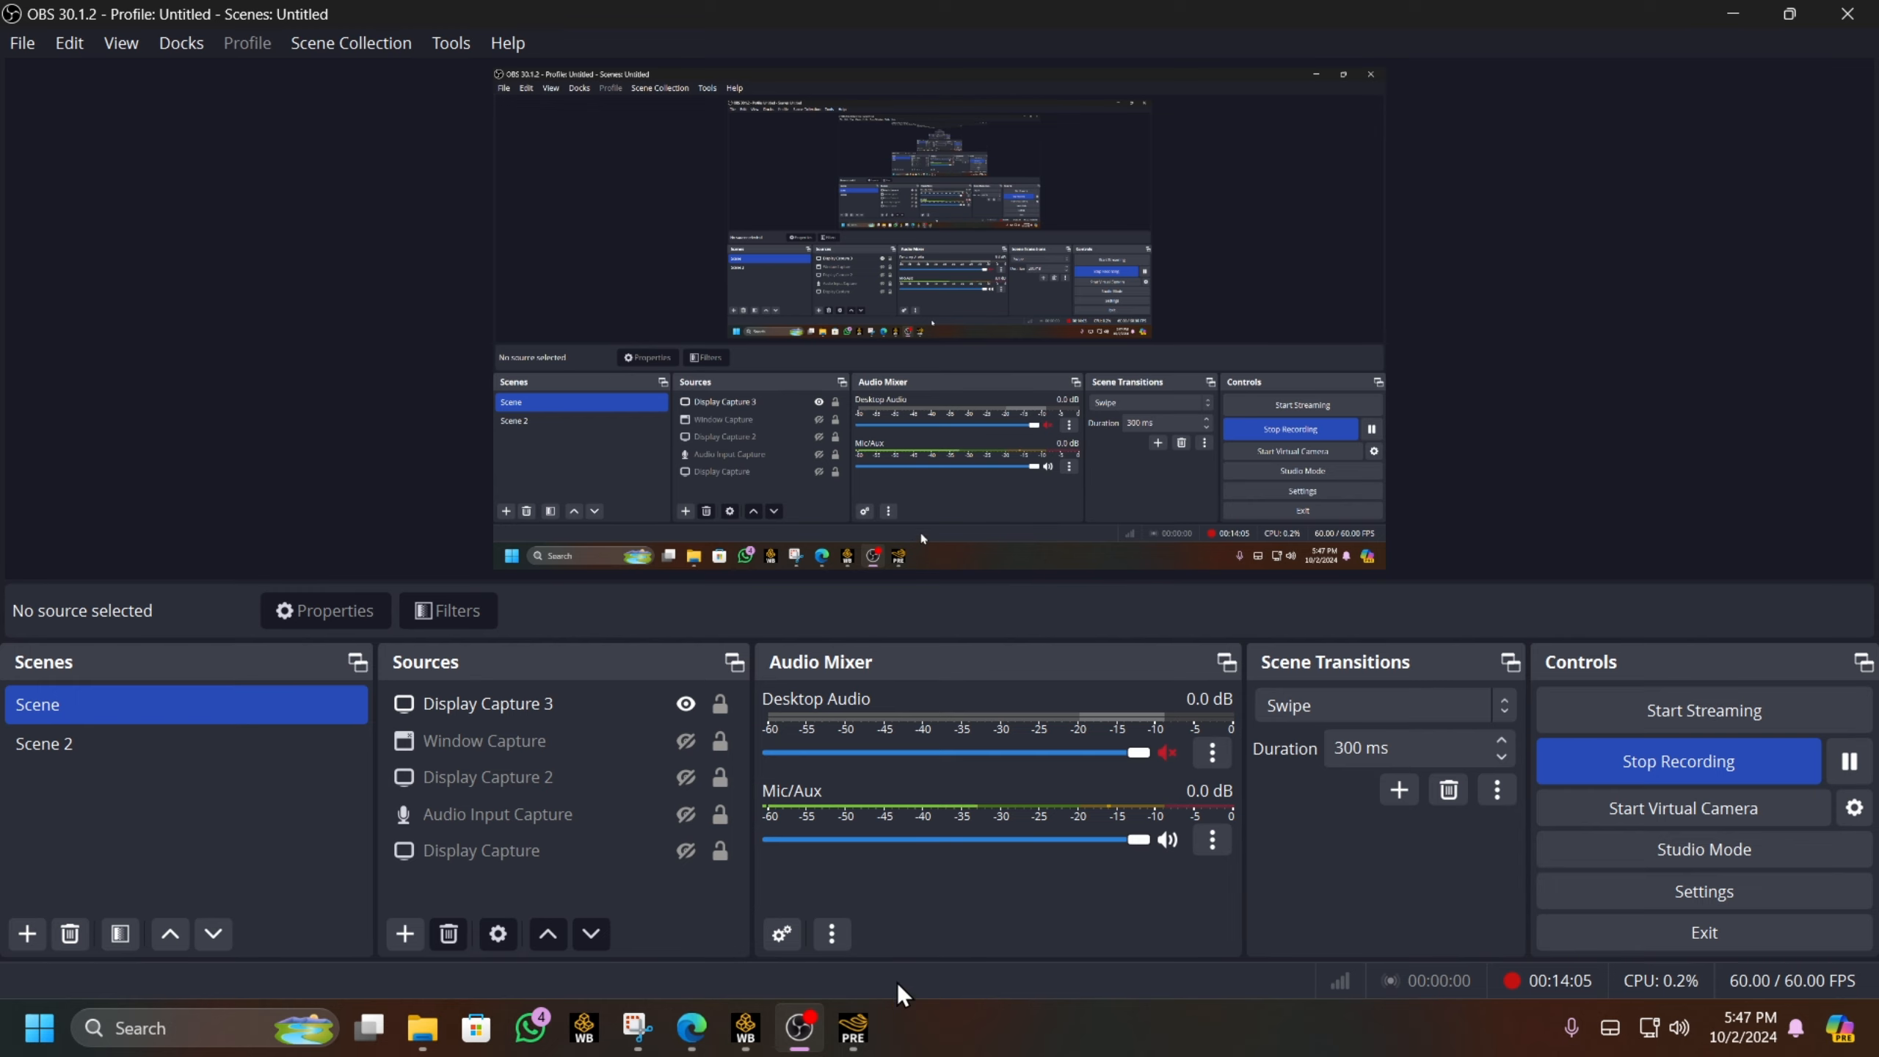
pyautogui.click(853, 1027)
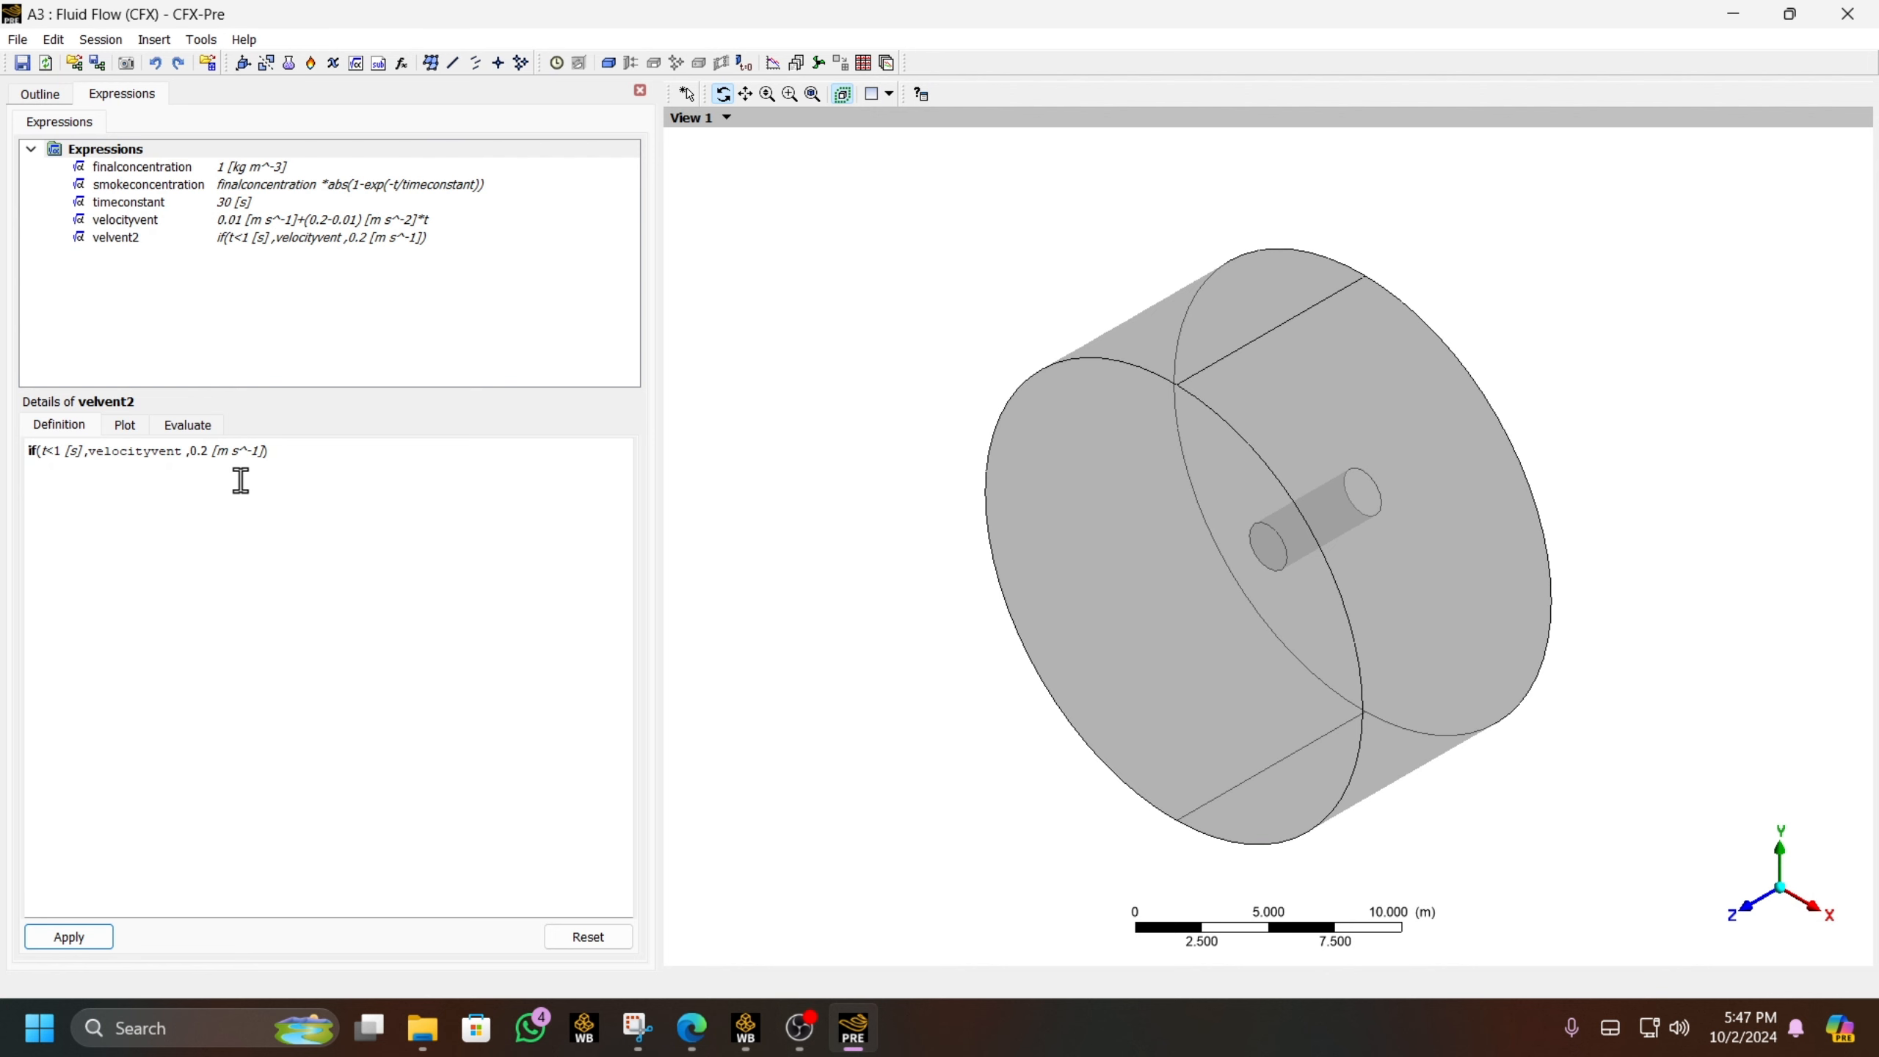
pyautogui.click(71, 454)
pyautogui.moveTo(71, 454); pyautogui.dragTo(82, 454)
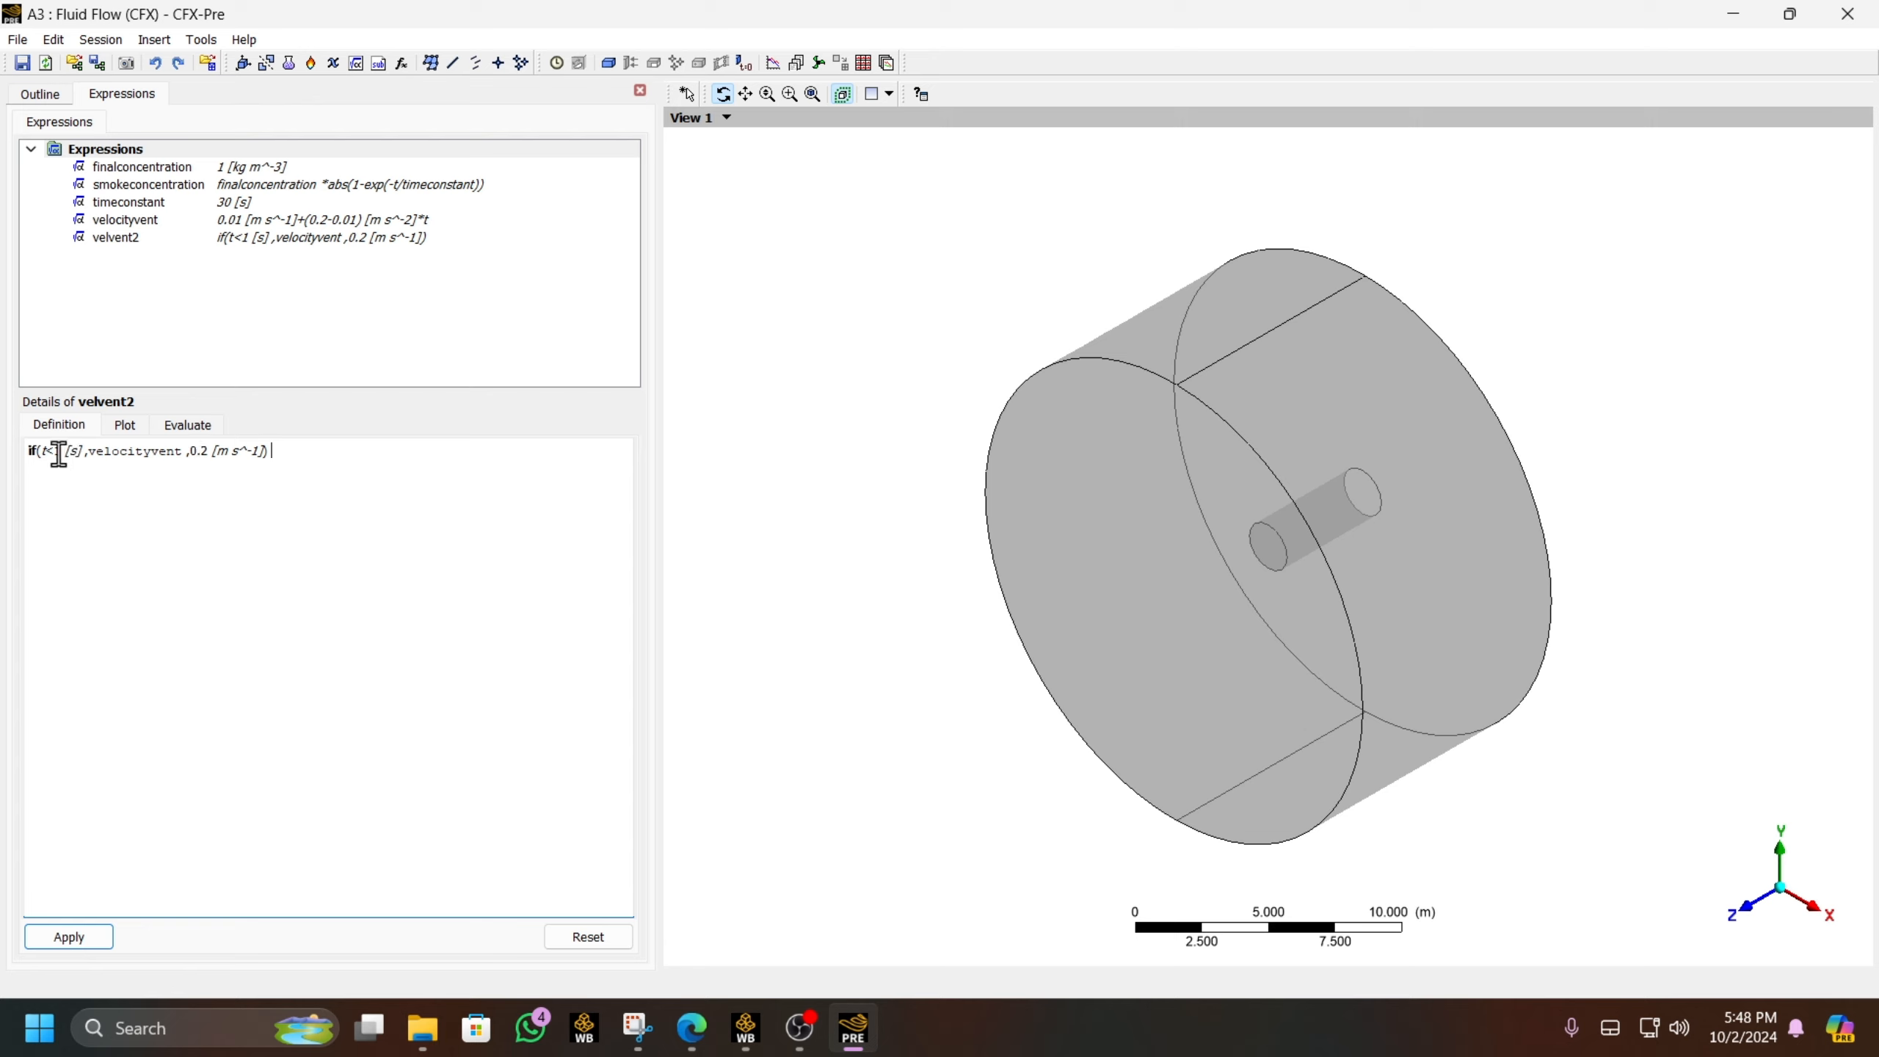
pyautogui.moveTo(65, 452); pyautogui.dragTo(88, 453)
pyautogui.click(124, 496)
# - Plot the velvent2 expression against t to check the vent velocity ramp
pyautogui.click(125, 426)
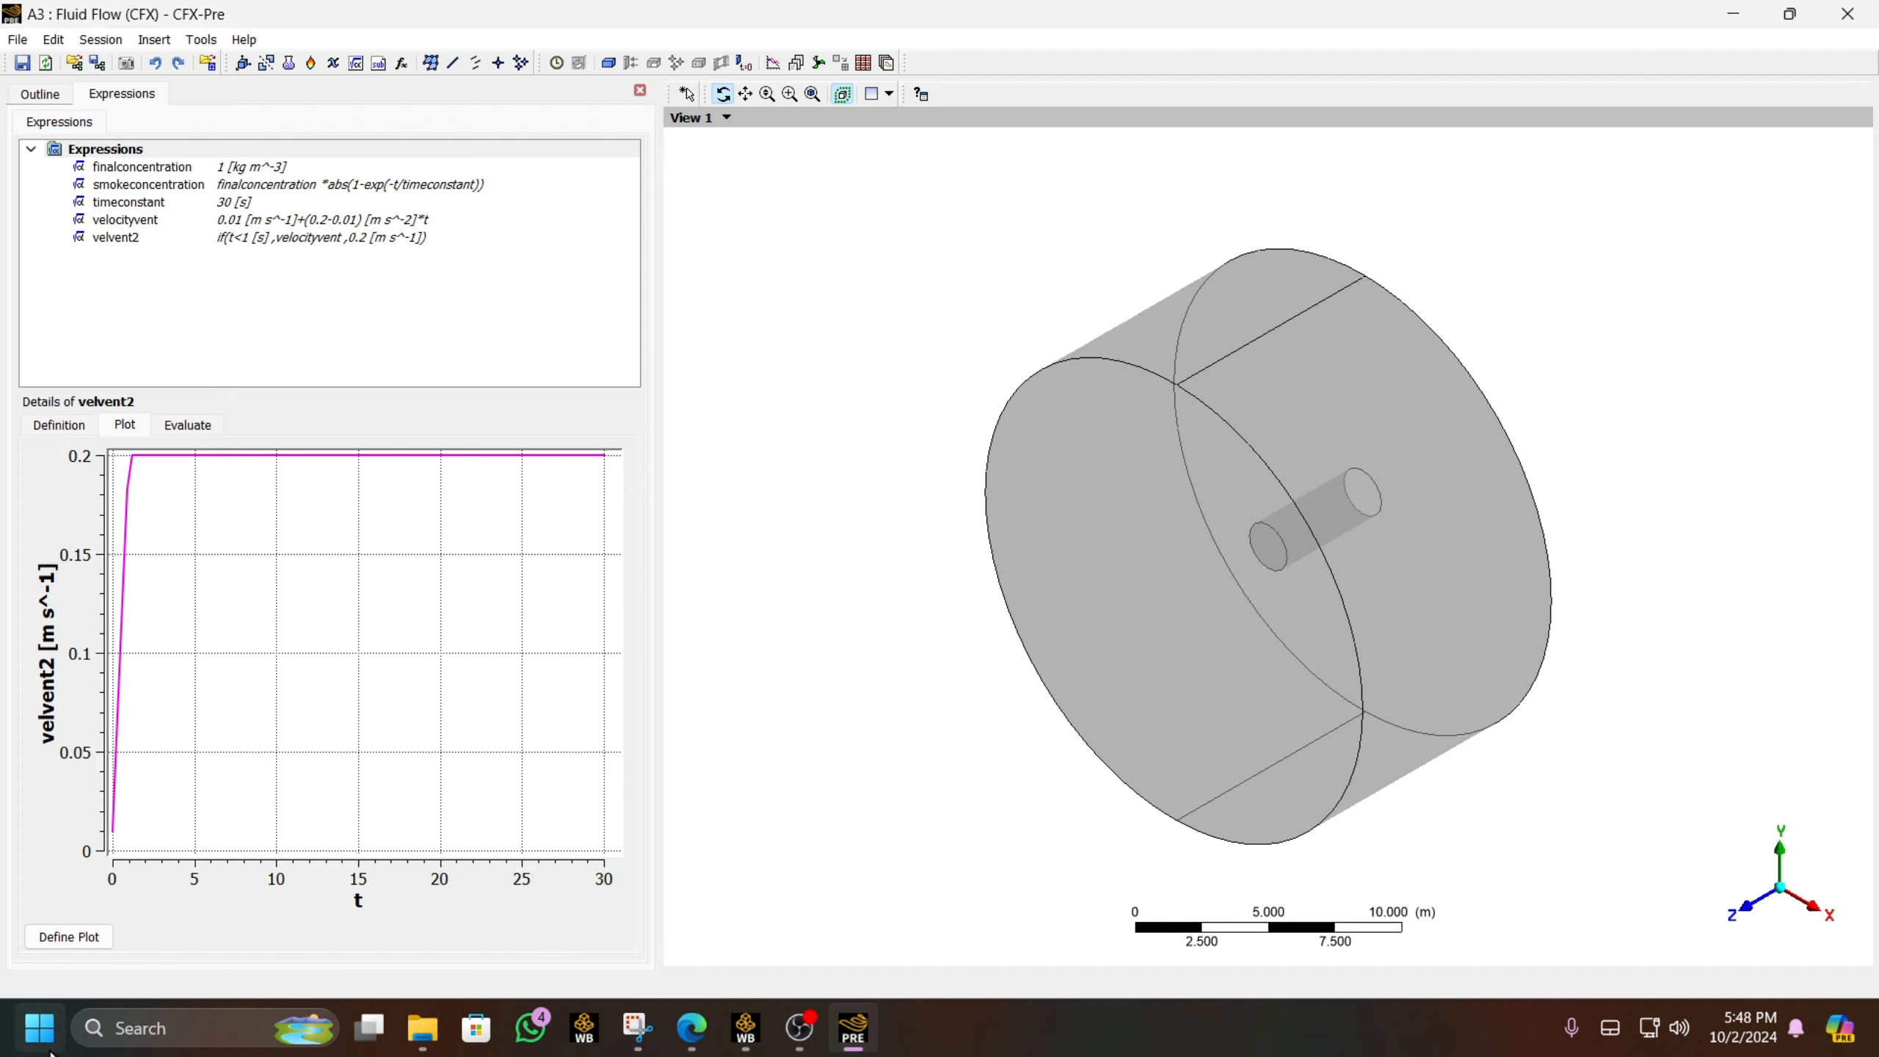
pyautogui.click(70, 939)
pyautogui.click(71, 941)
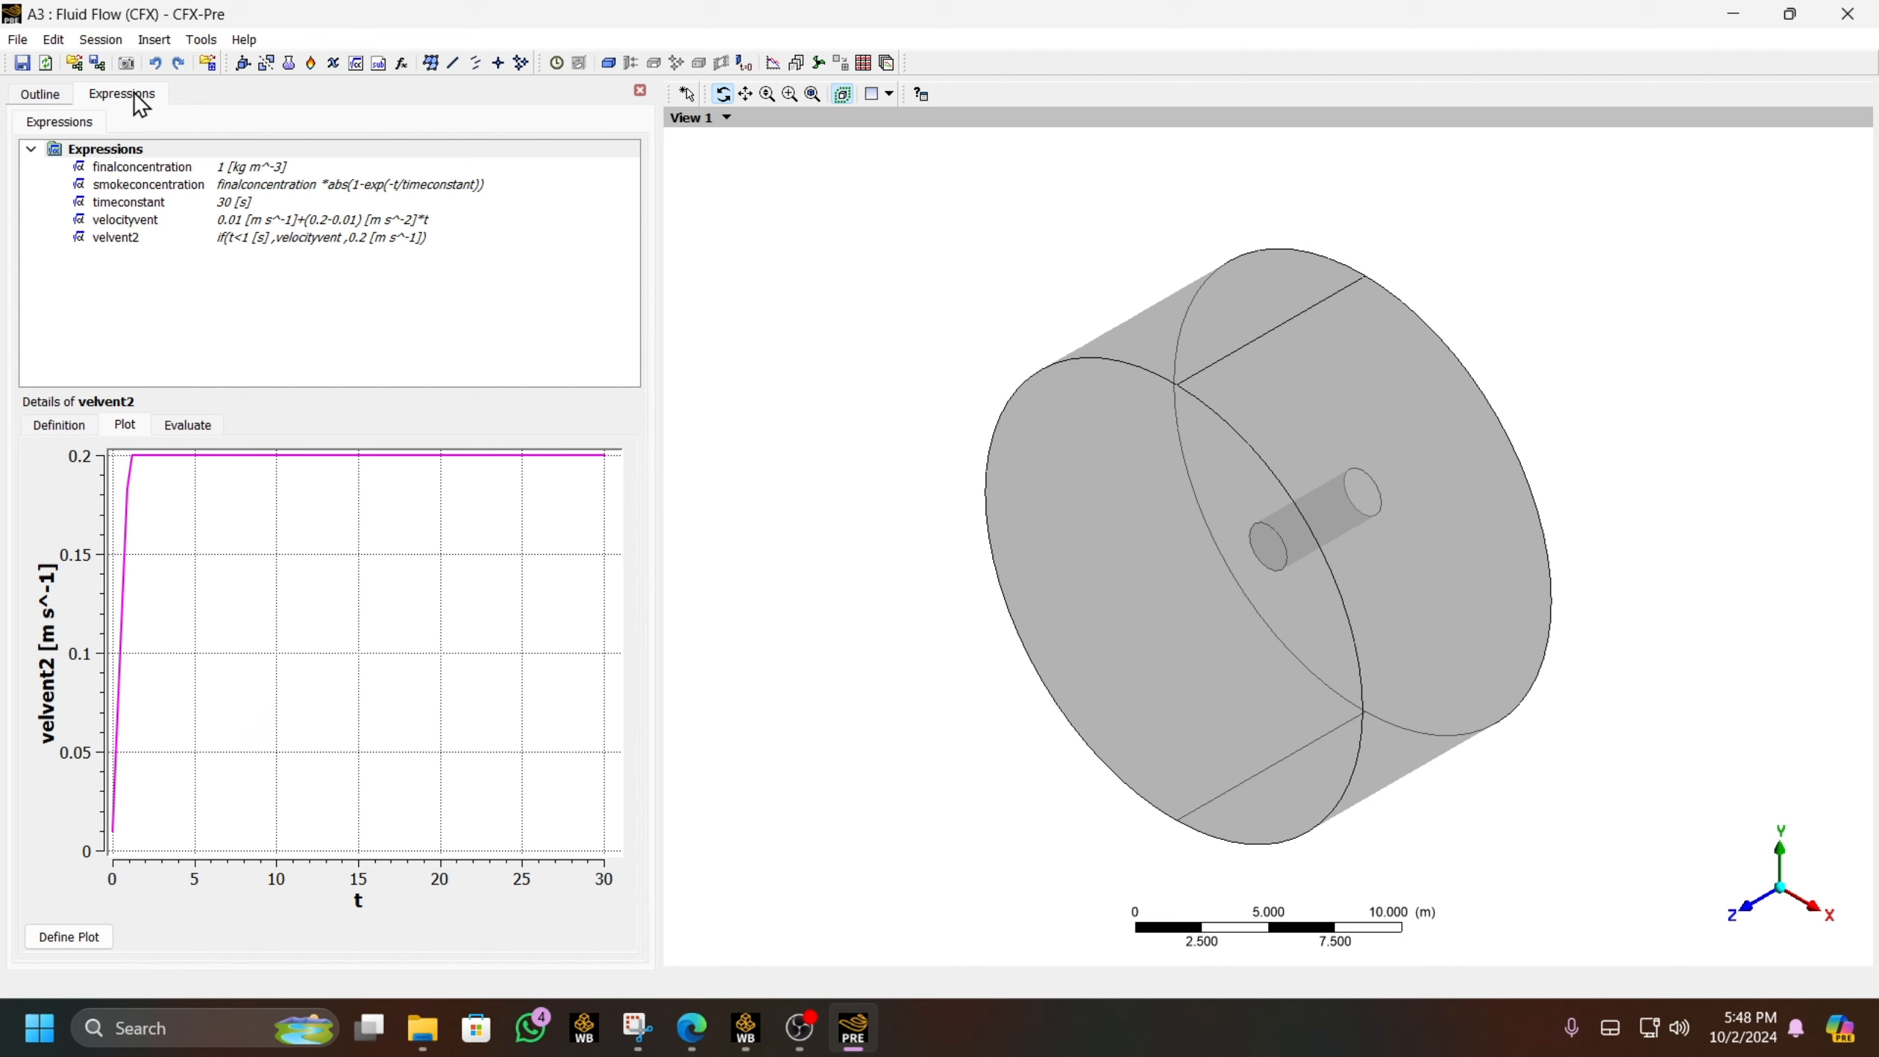
# - Insert a new domain named fluidwithsmoke under Flow Analysis 1
pyautogui.click(69, 92)
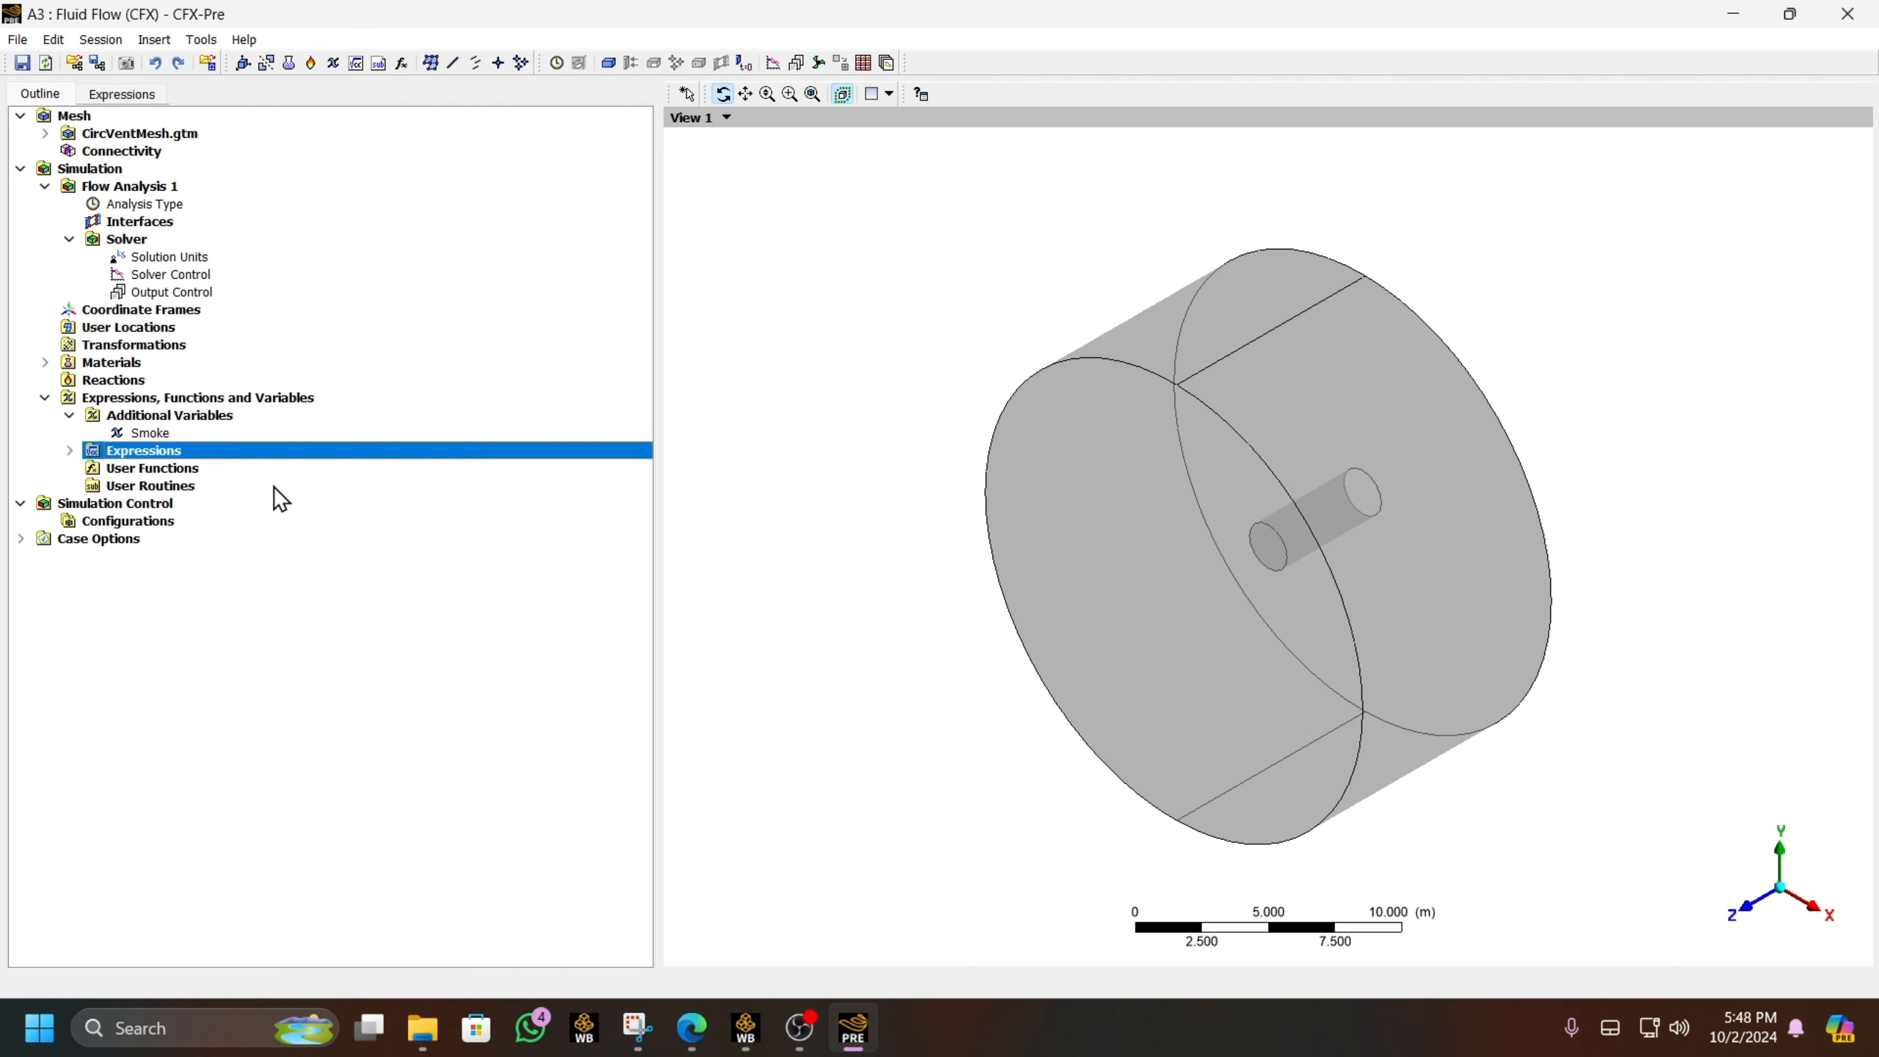
pyautogui.rightClick(127, 190)
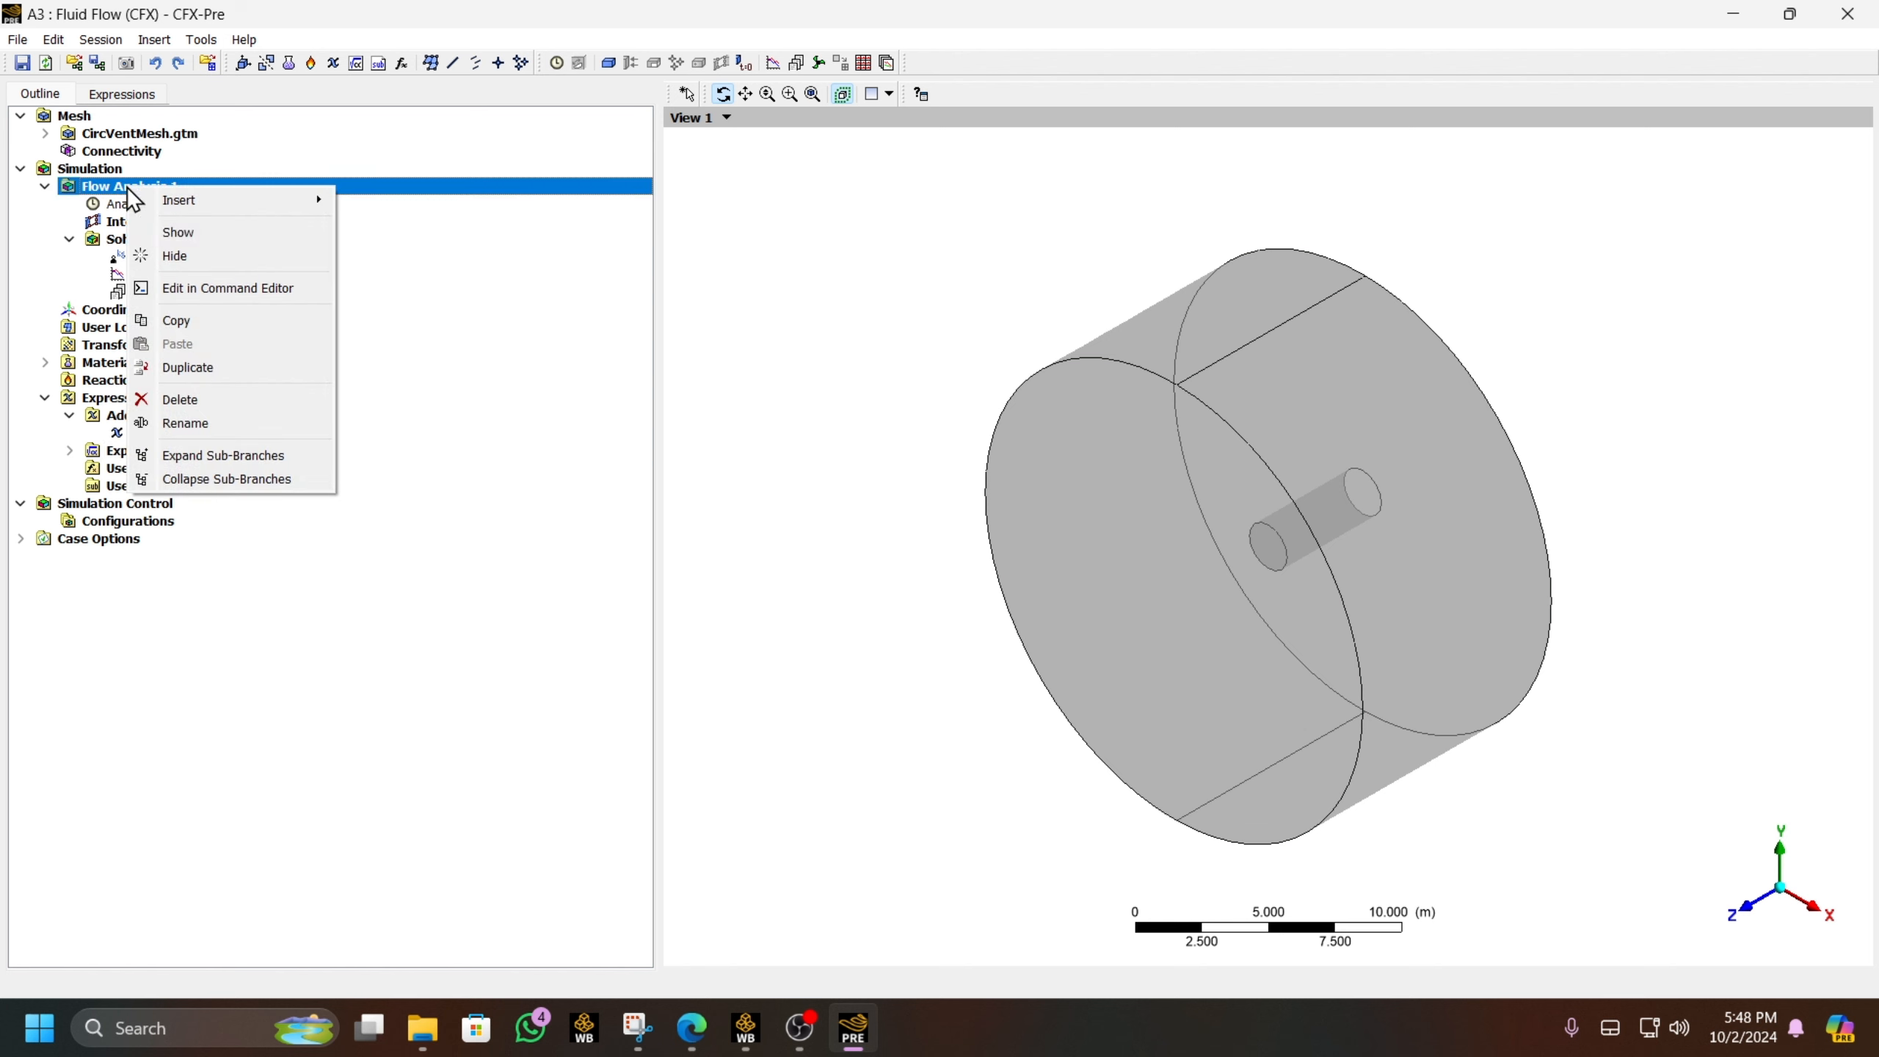
pyautogui.moveTo(282, 207)
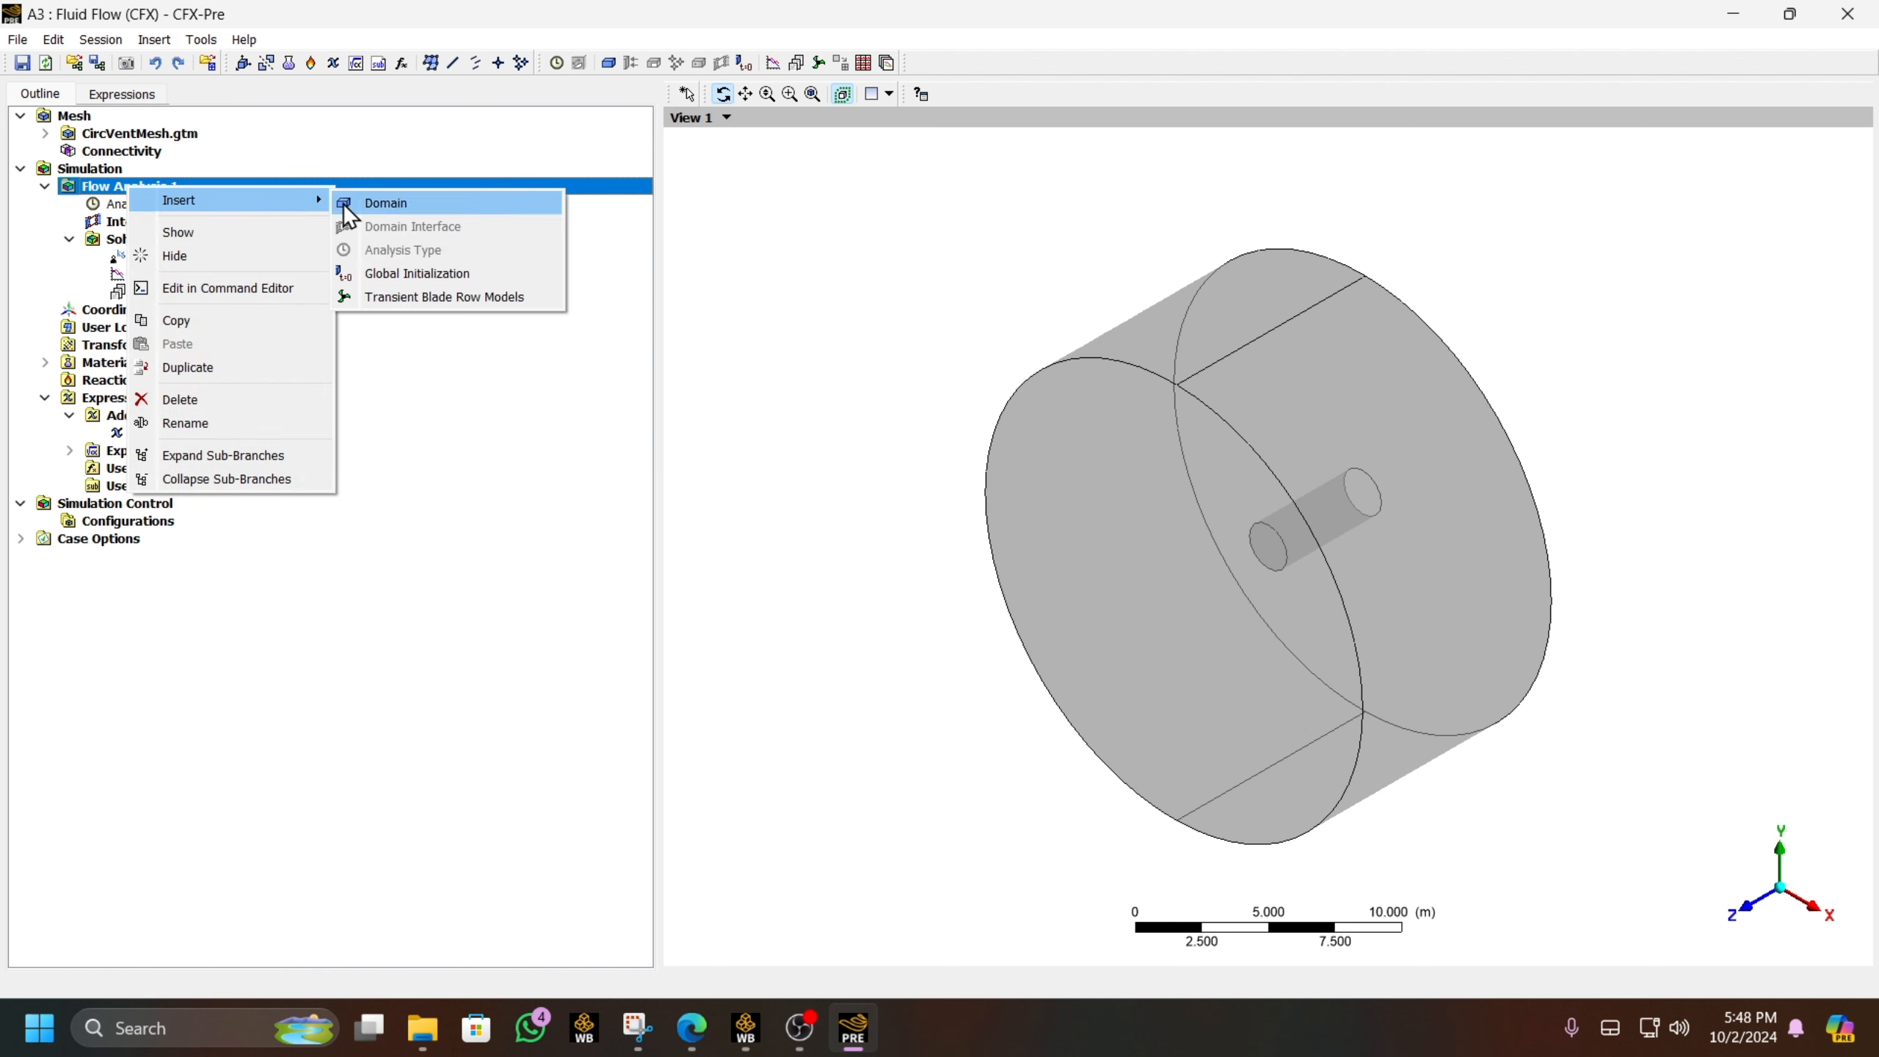
pyautogui.click(414, 202)
pyautogui.write('name')
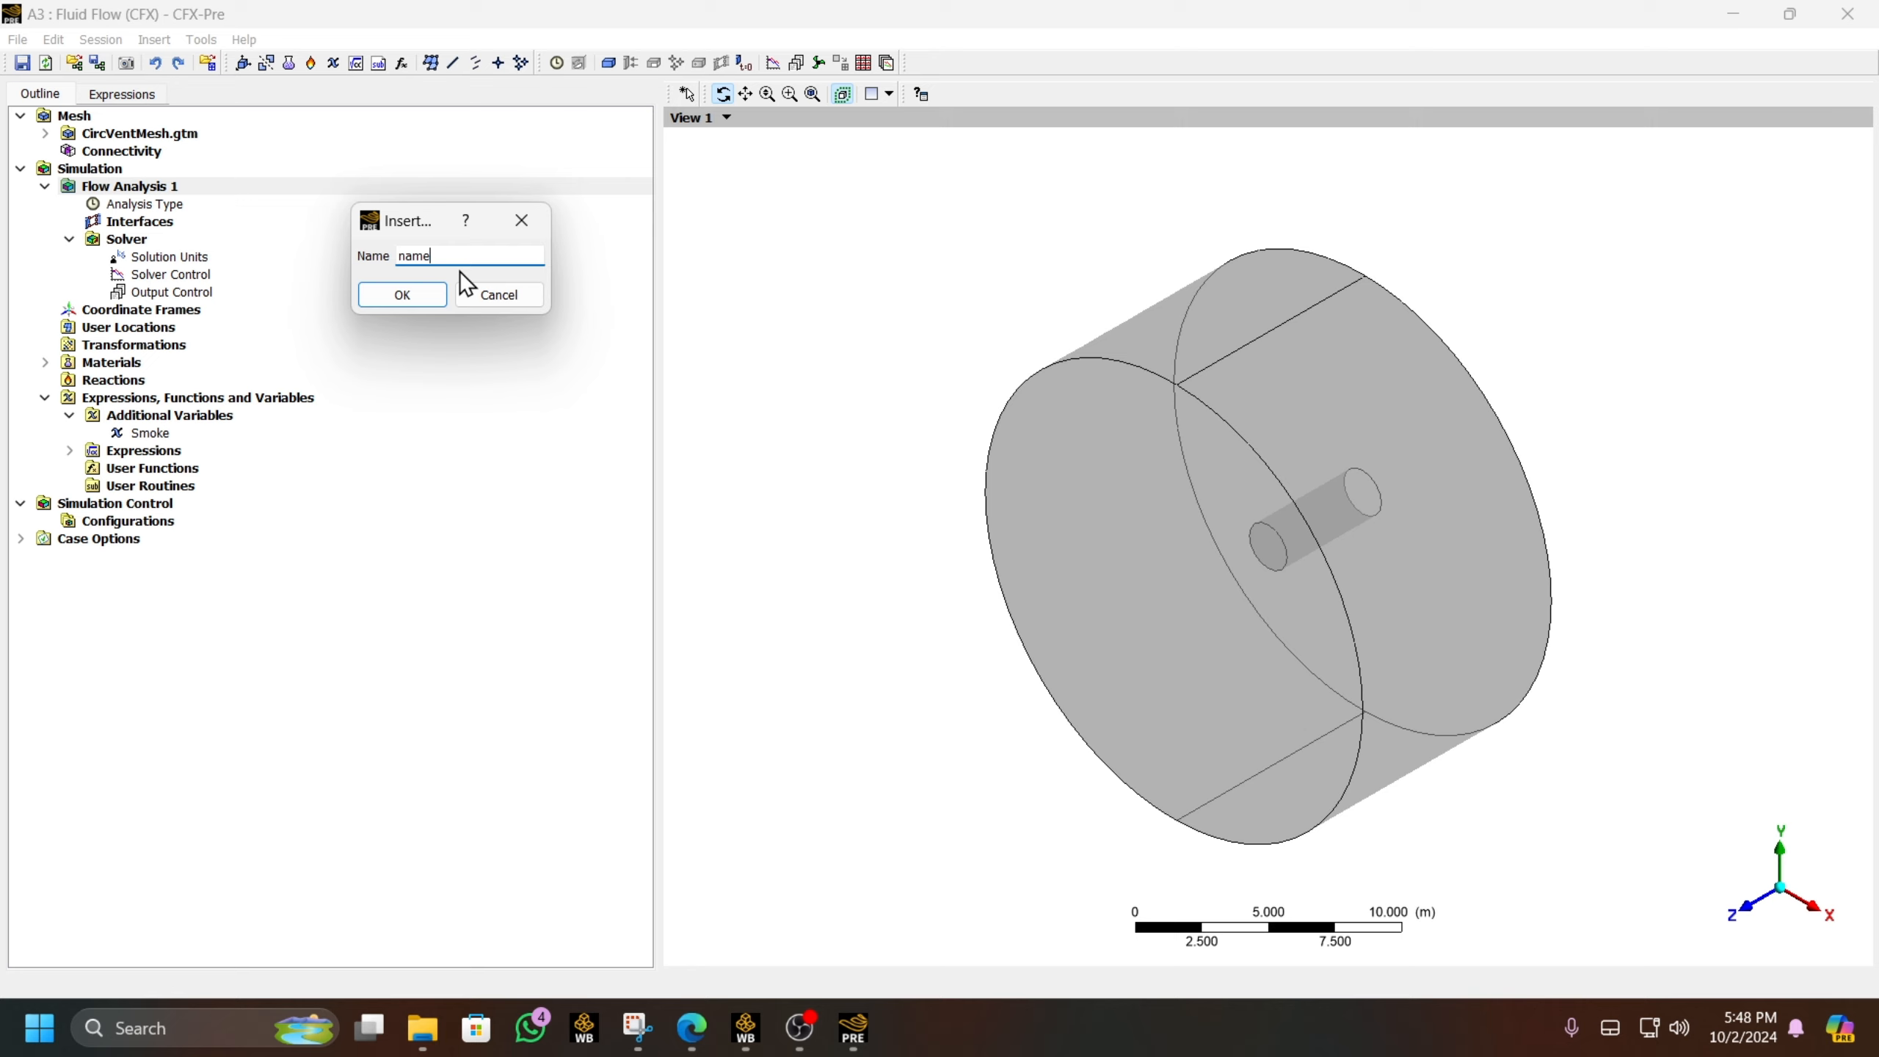
pyautogui.press('BackSpace')
pyautogui.press('BackSpace')
pyautogui.press('BackSpace')
pyautogui.write('fluidwithsmoke')
pyautogui.press('Return')
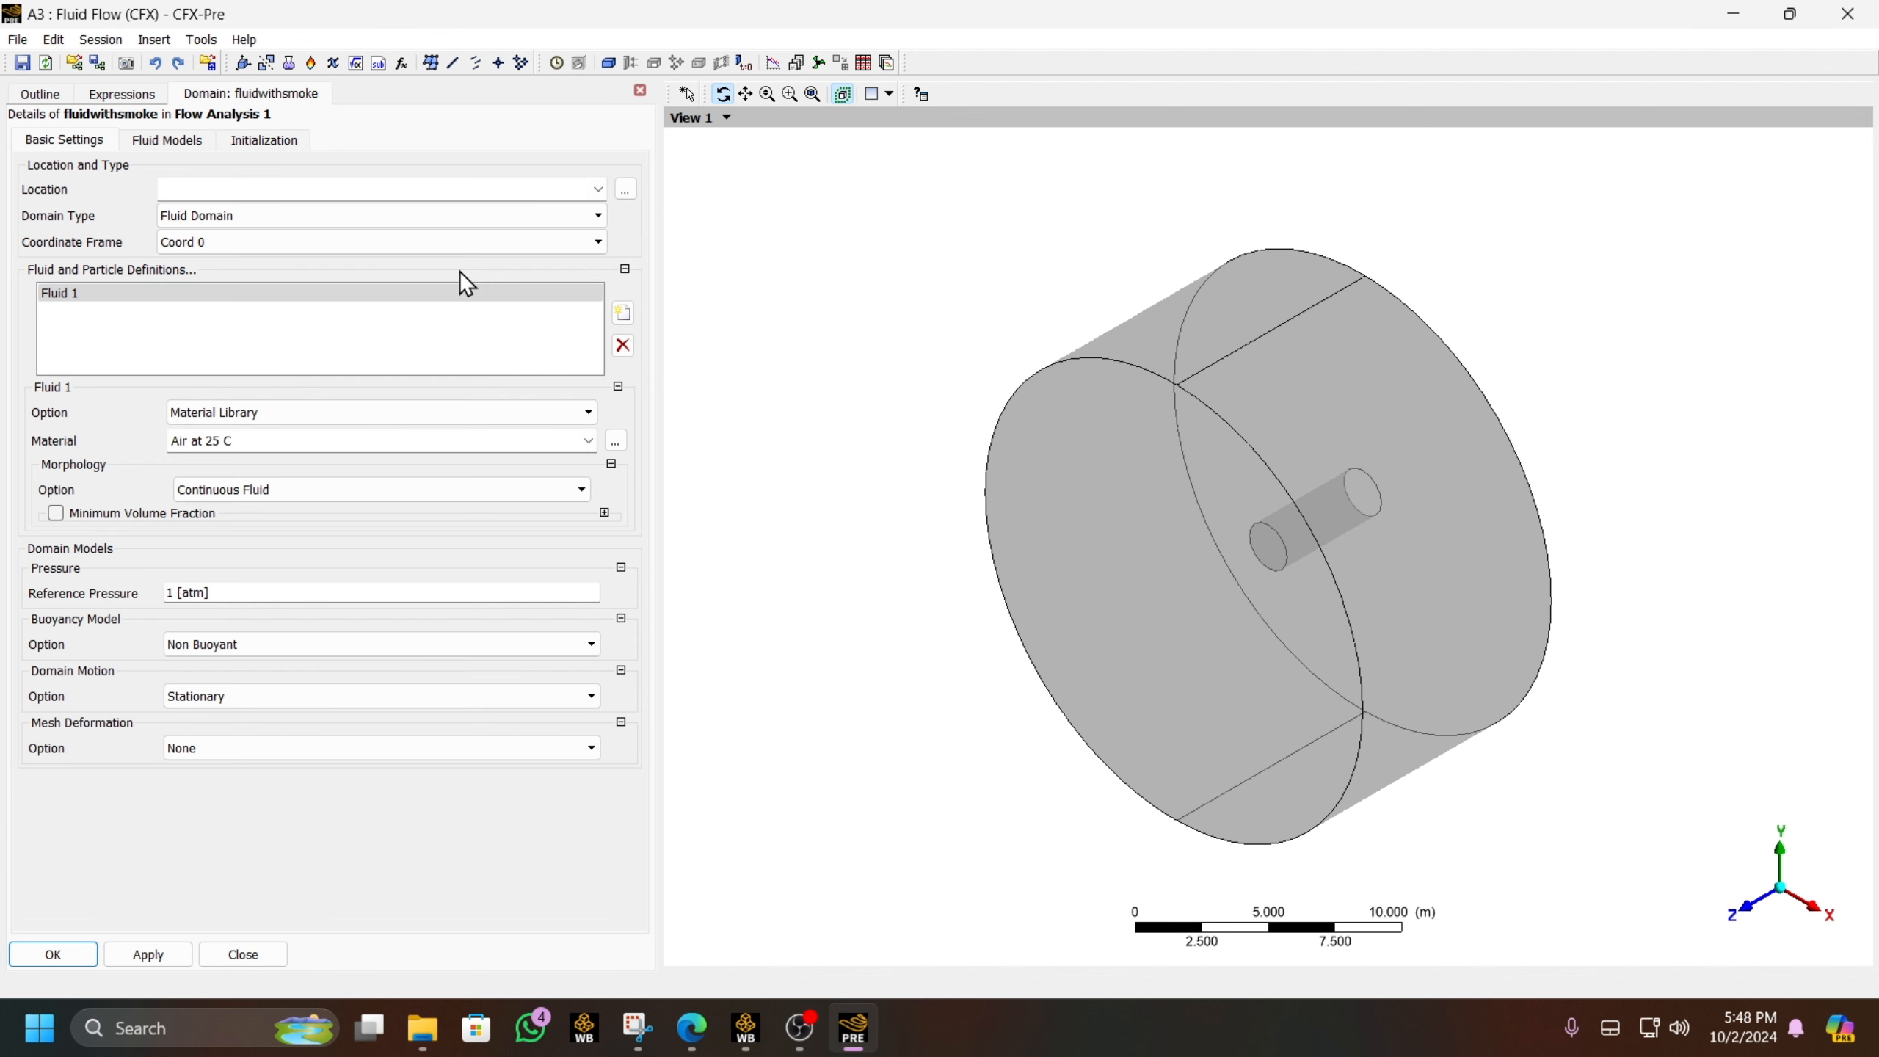
# - Assign B1.P3 as the location of the fluidwithsmoke domain
pyautogui.click(590, 190)
pyautogui.click(599, 190)
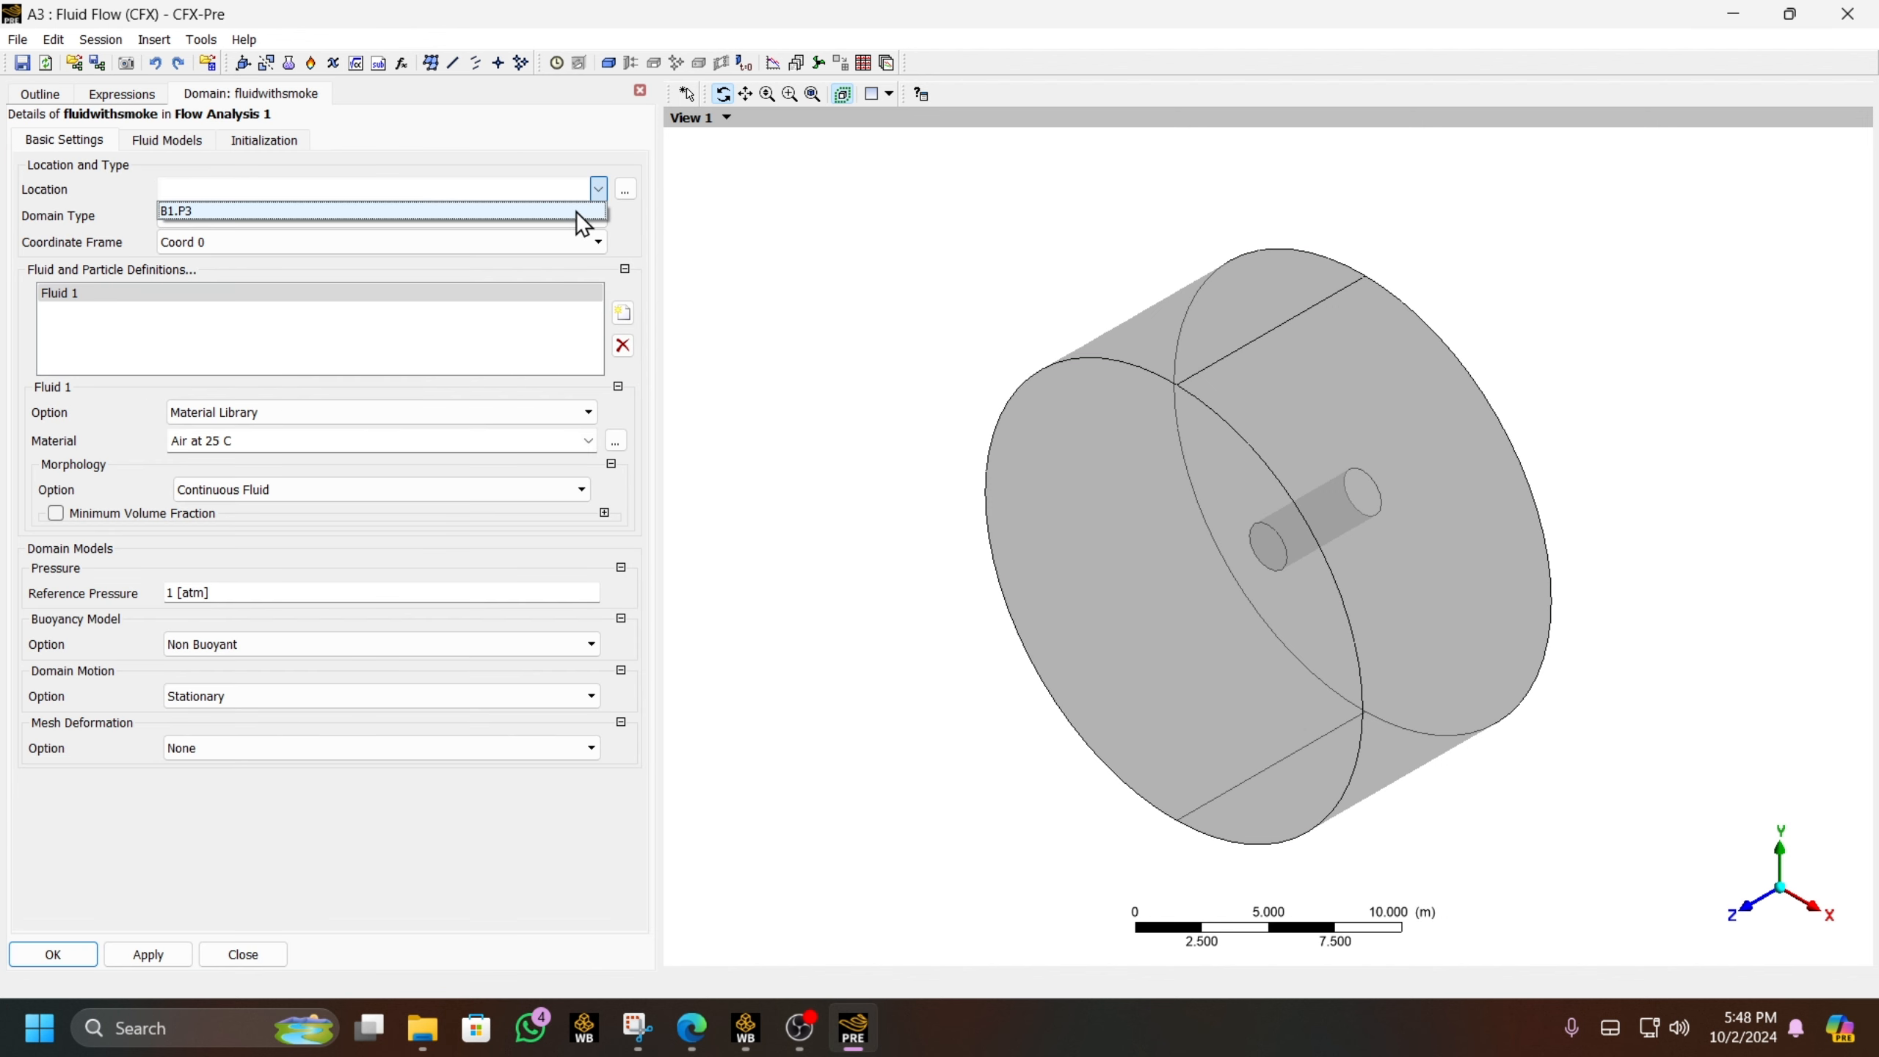
pyautogui.click(577, 212)
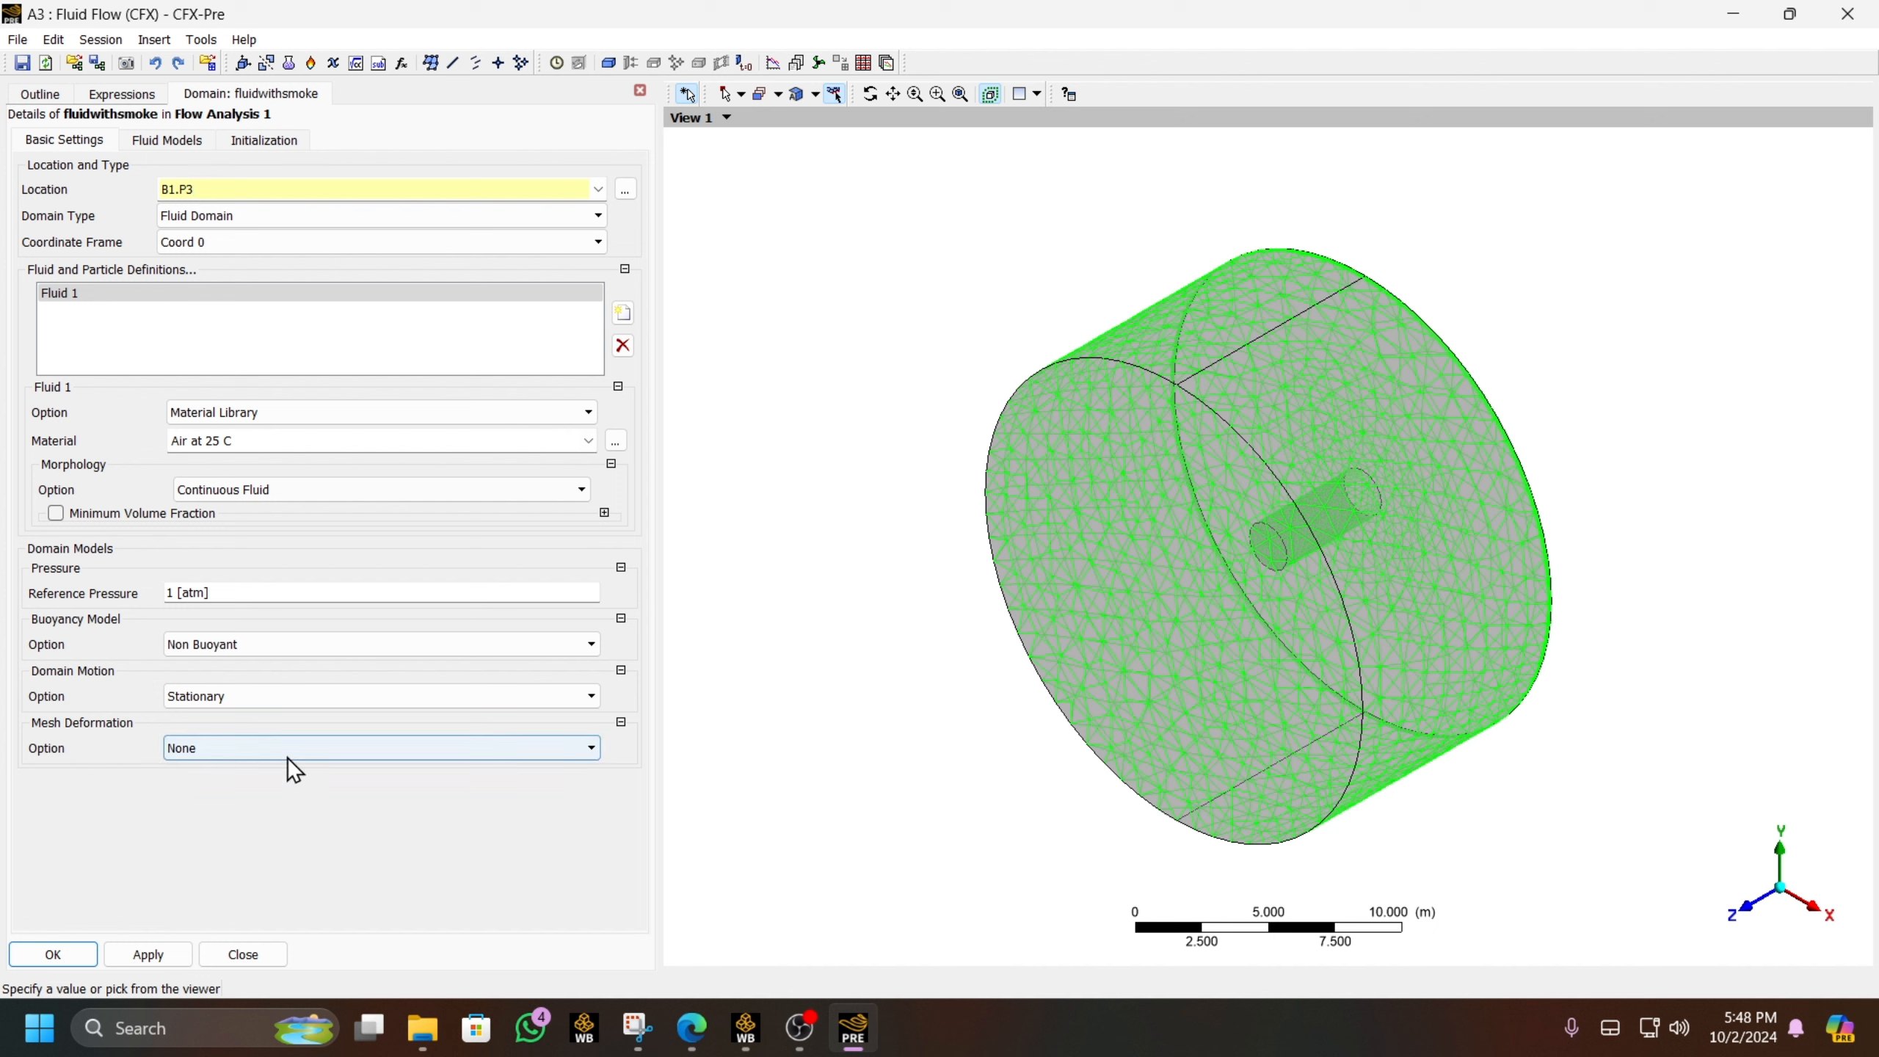
# - Make the domain buoyant, with X gravity of 0 and Y gravity of -9.81 m s^-2
pyautogui.click(305, 647)
pyautogui.click(298, 673)
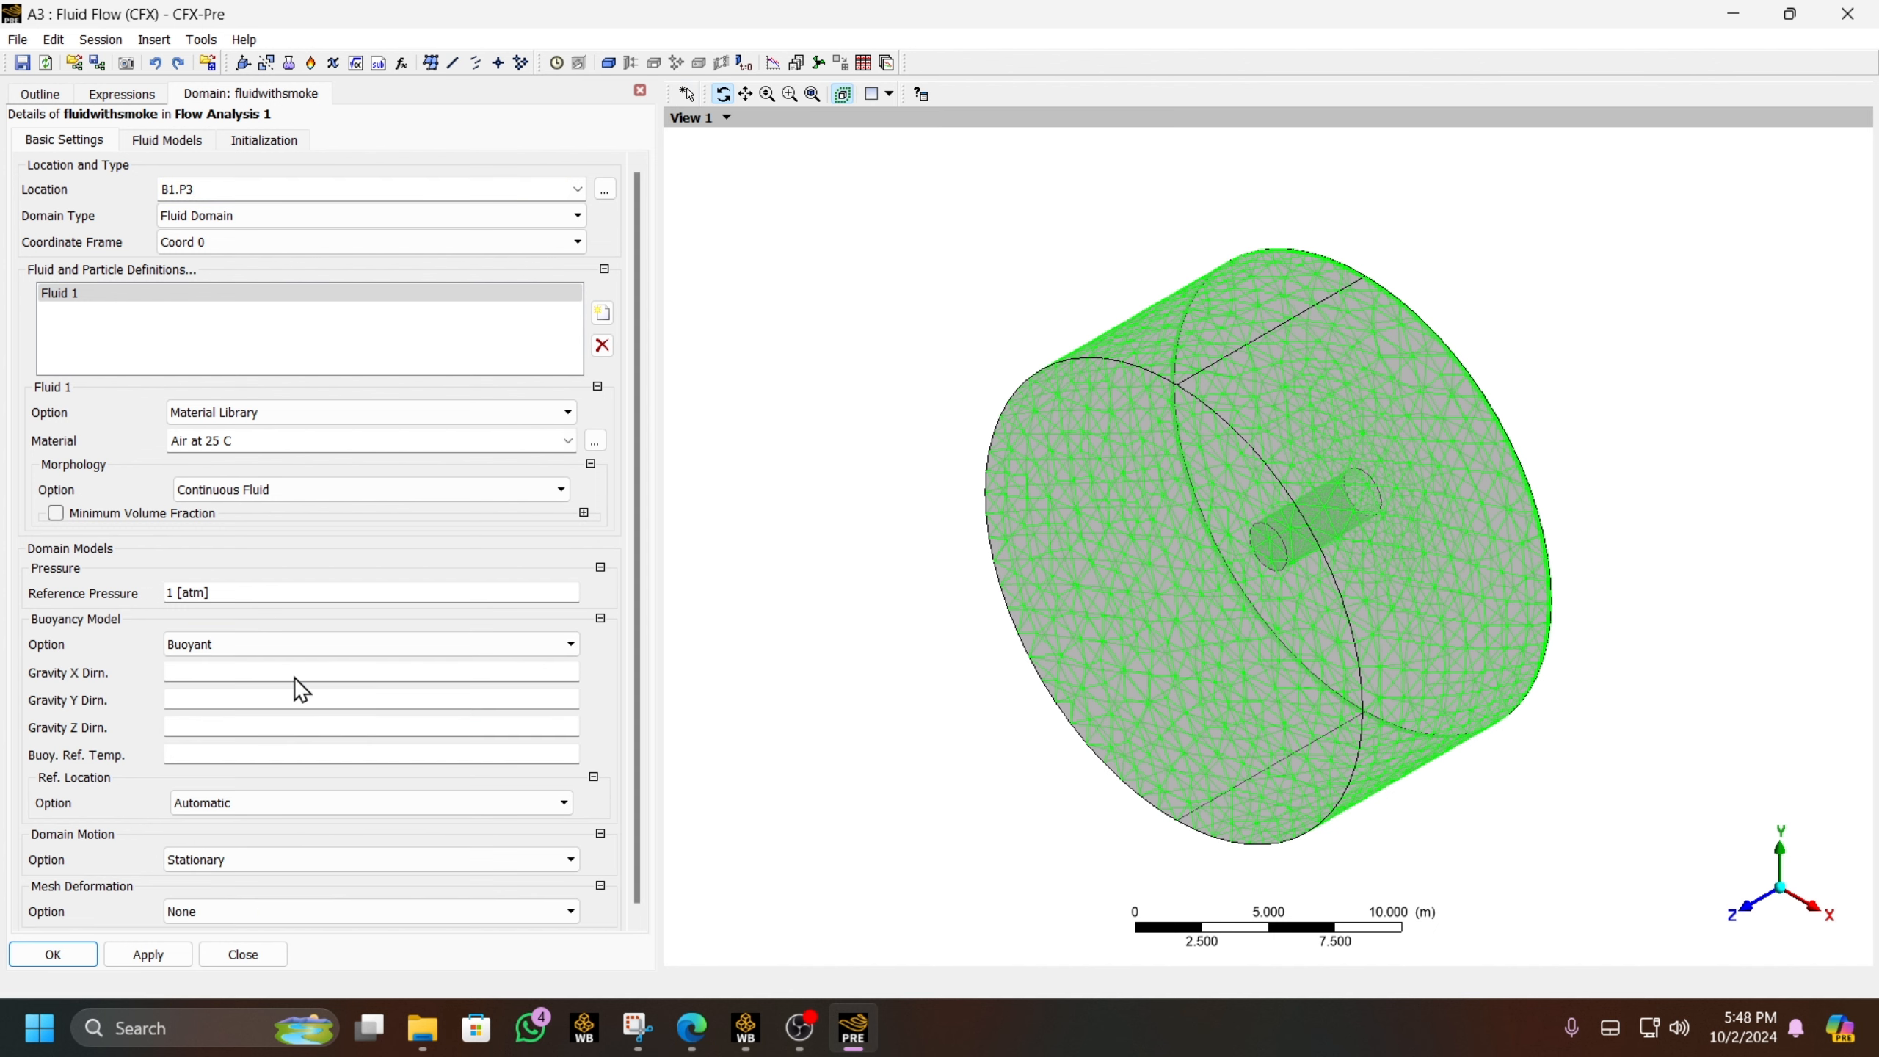
pyautogui.click(257, 675)
pyautogui.write('0')
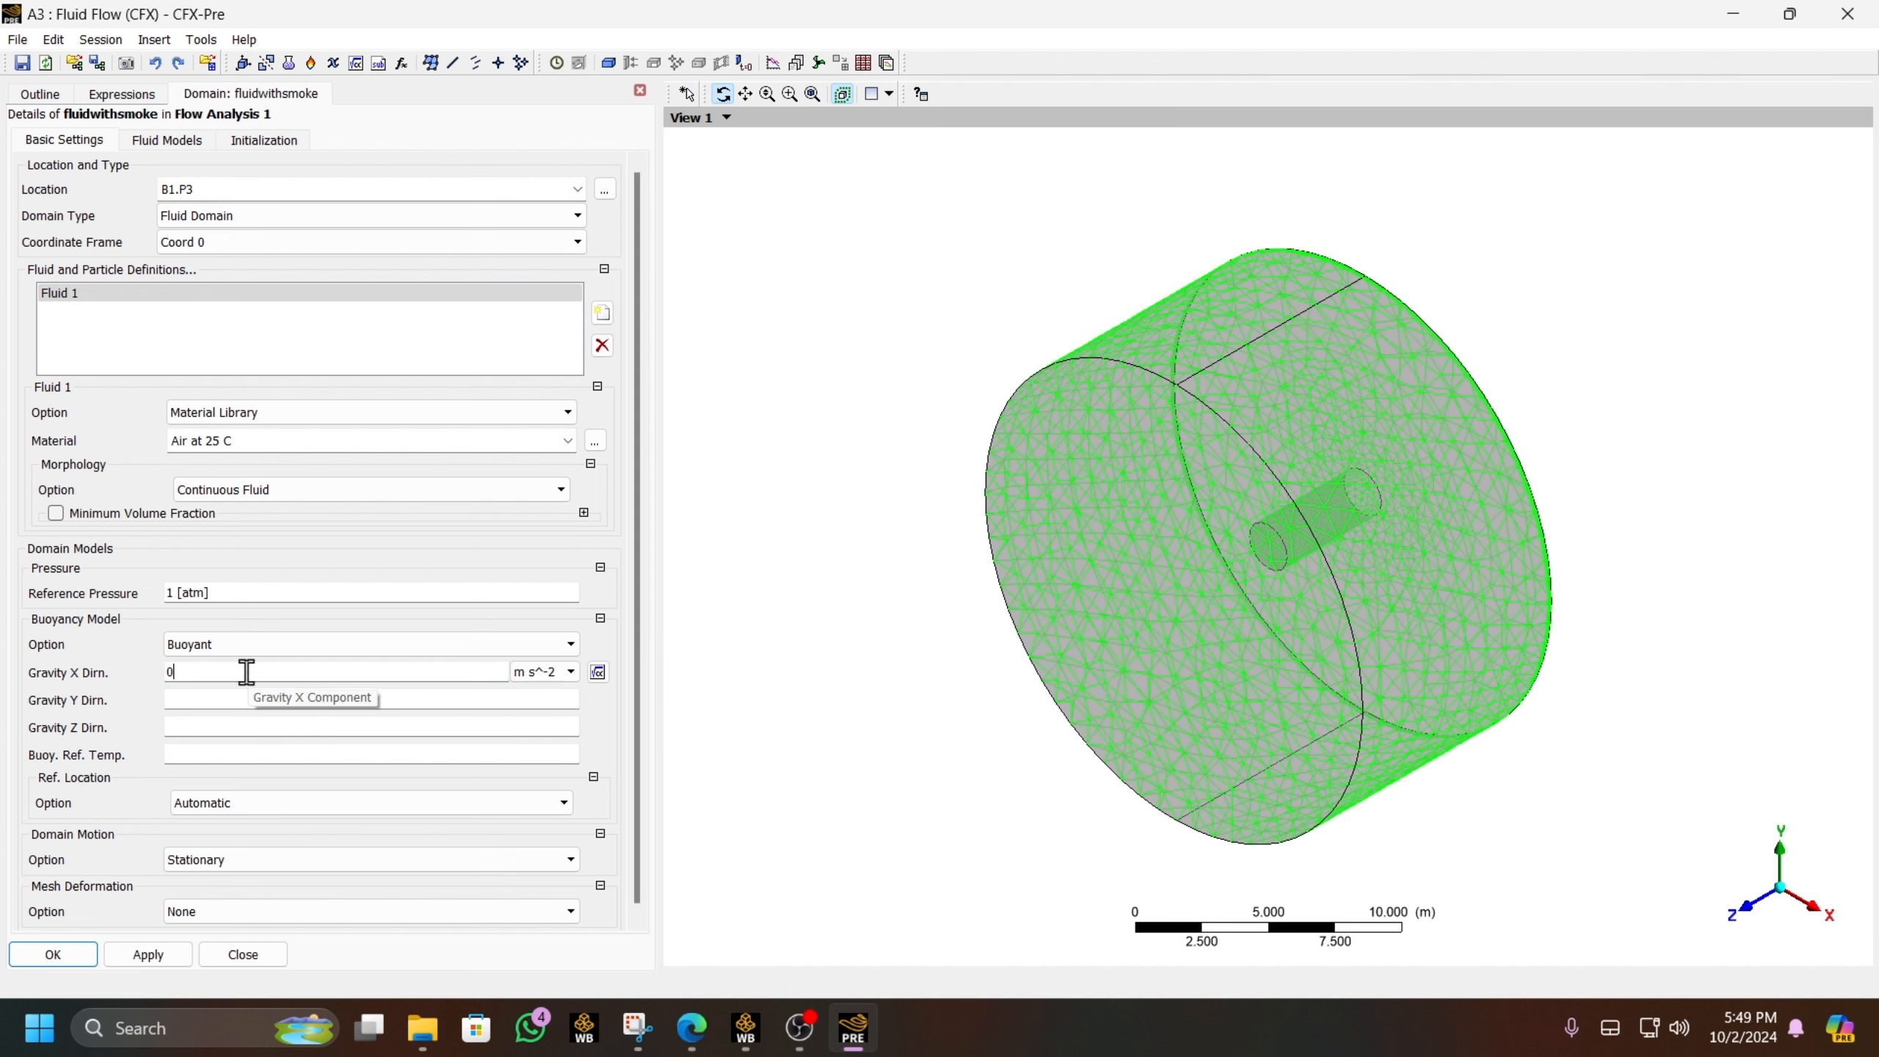
pyautogui.click(223, 696)
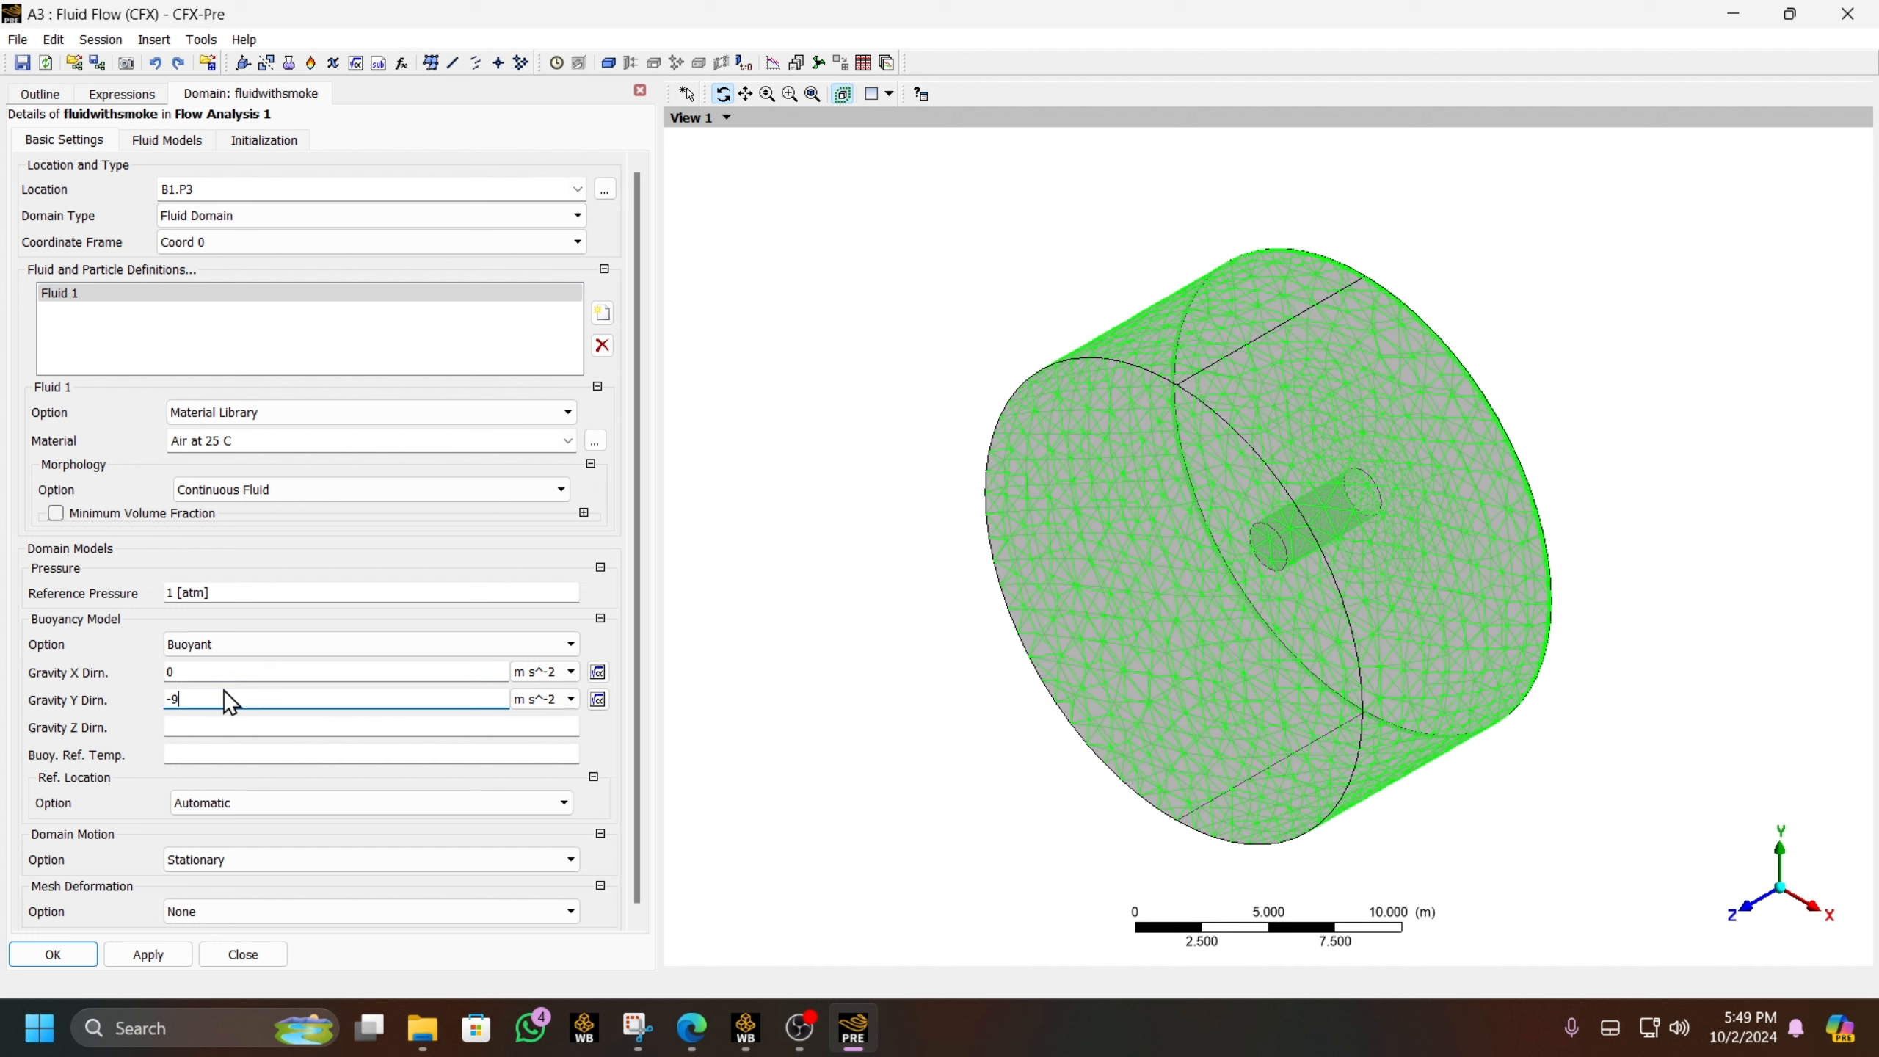
pyautogui.click(215, 730)
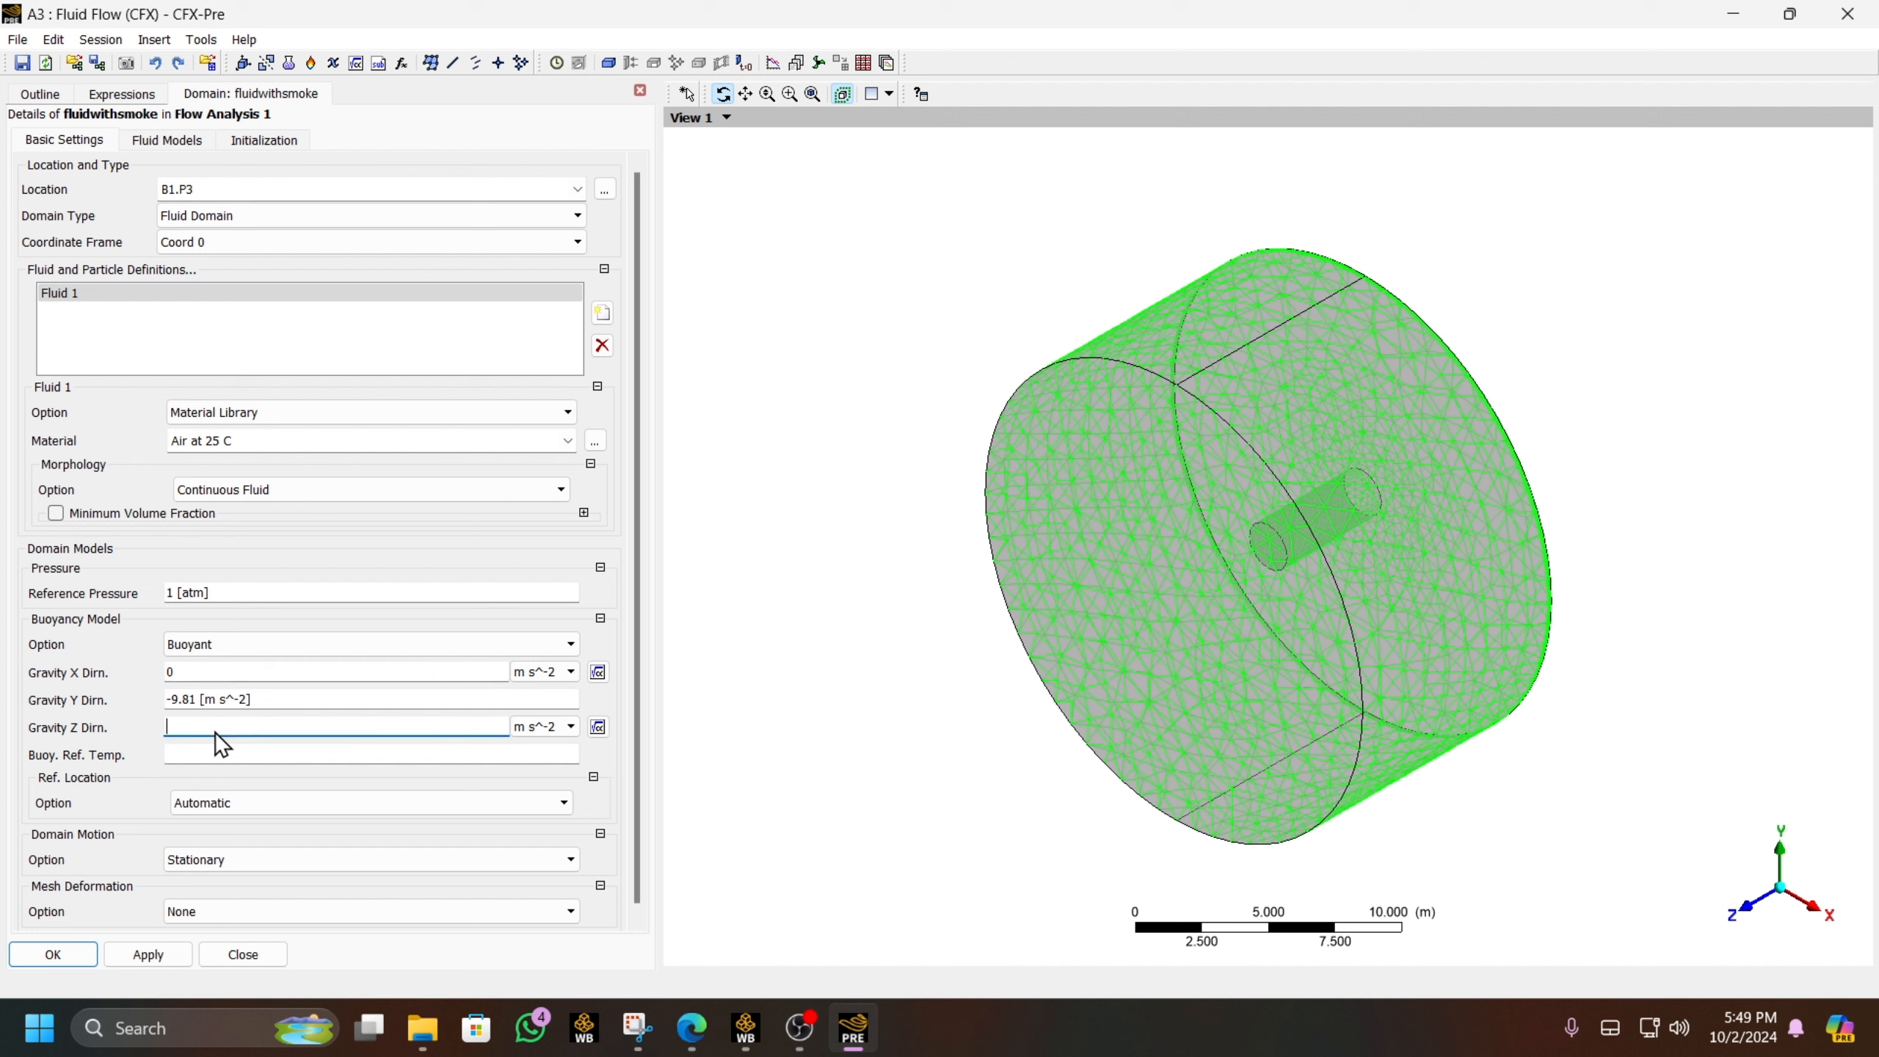
# - Redirect gravity along the vent axis by setting Z gravity to -9.81 m s^-2 and Y gravity to 0
pyautogui.moveTo(1078, 690); pyautogui.dragTo(1170, 488)
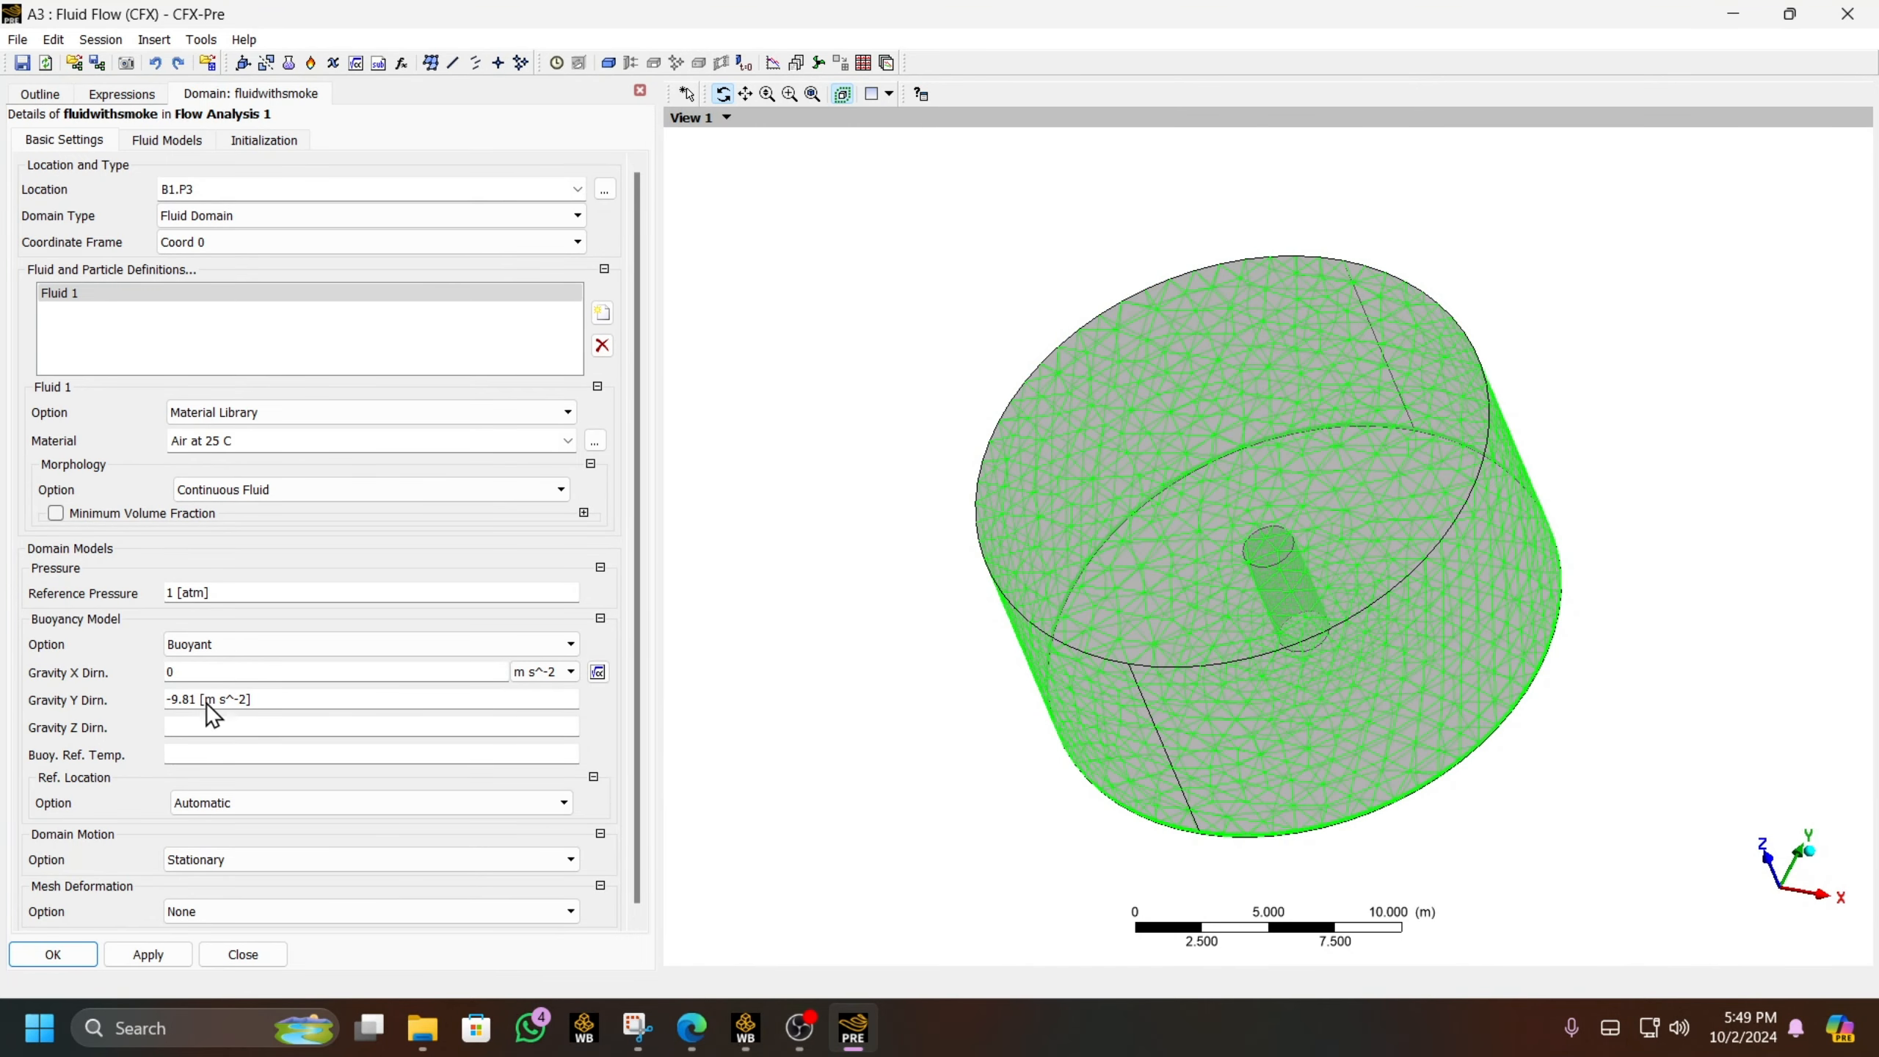
pyautogui.click(191, 726)
pyautogui.write('-9.81')
pyautogui.doubleClick(200, 705)
pyautogui.write('0')
# - Set the domain's buoyancy reference temperature to 300 K
pyautogui.click(197, 760)
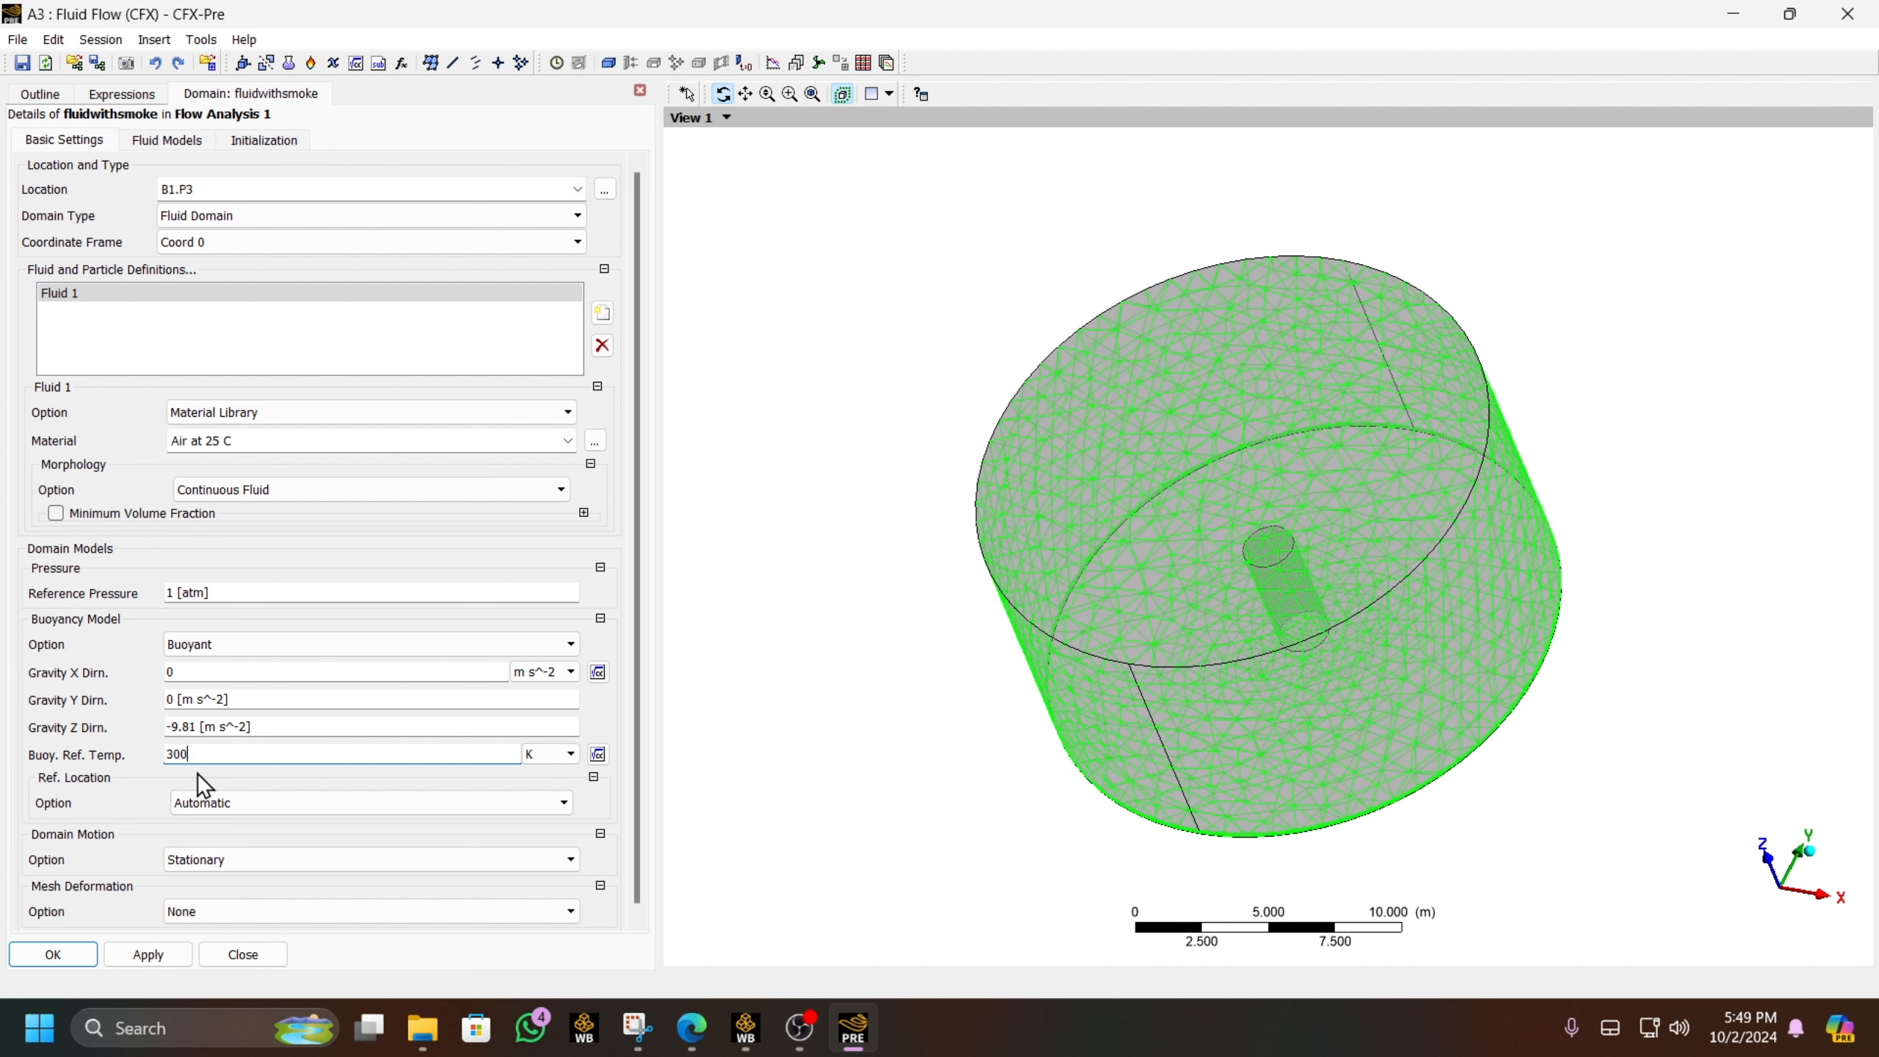
pyautogui.click(121, 811)
pyautogui.scroll(-1, 121, 811)
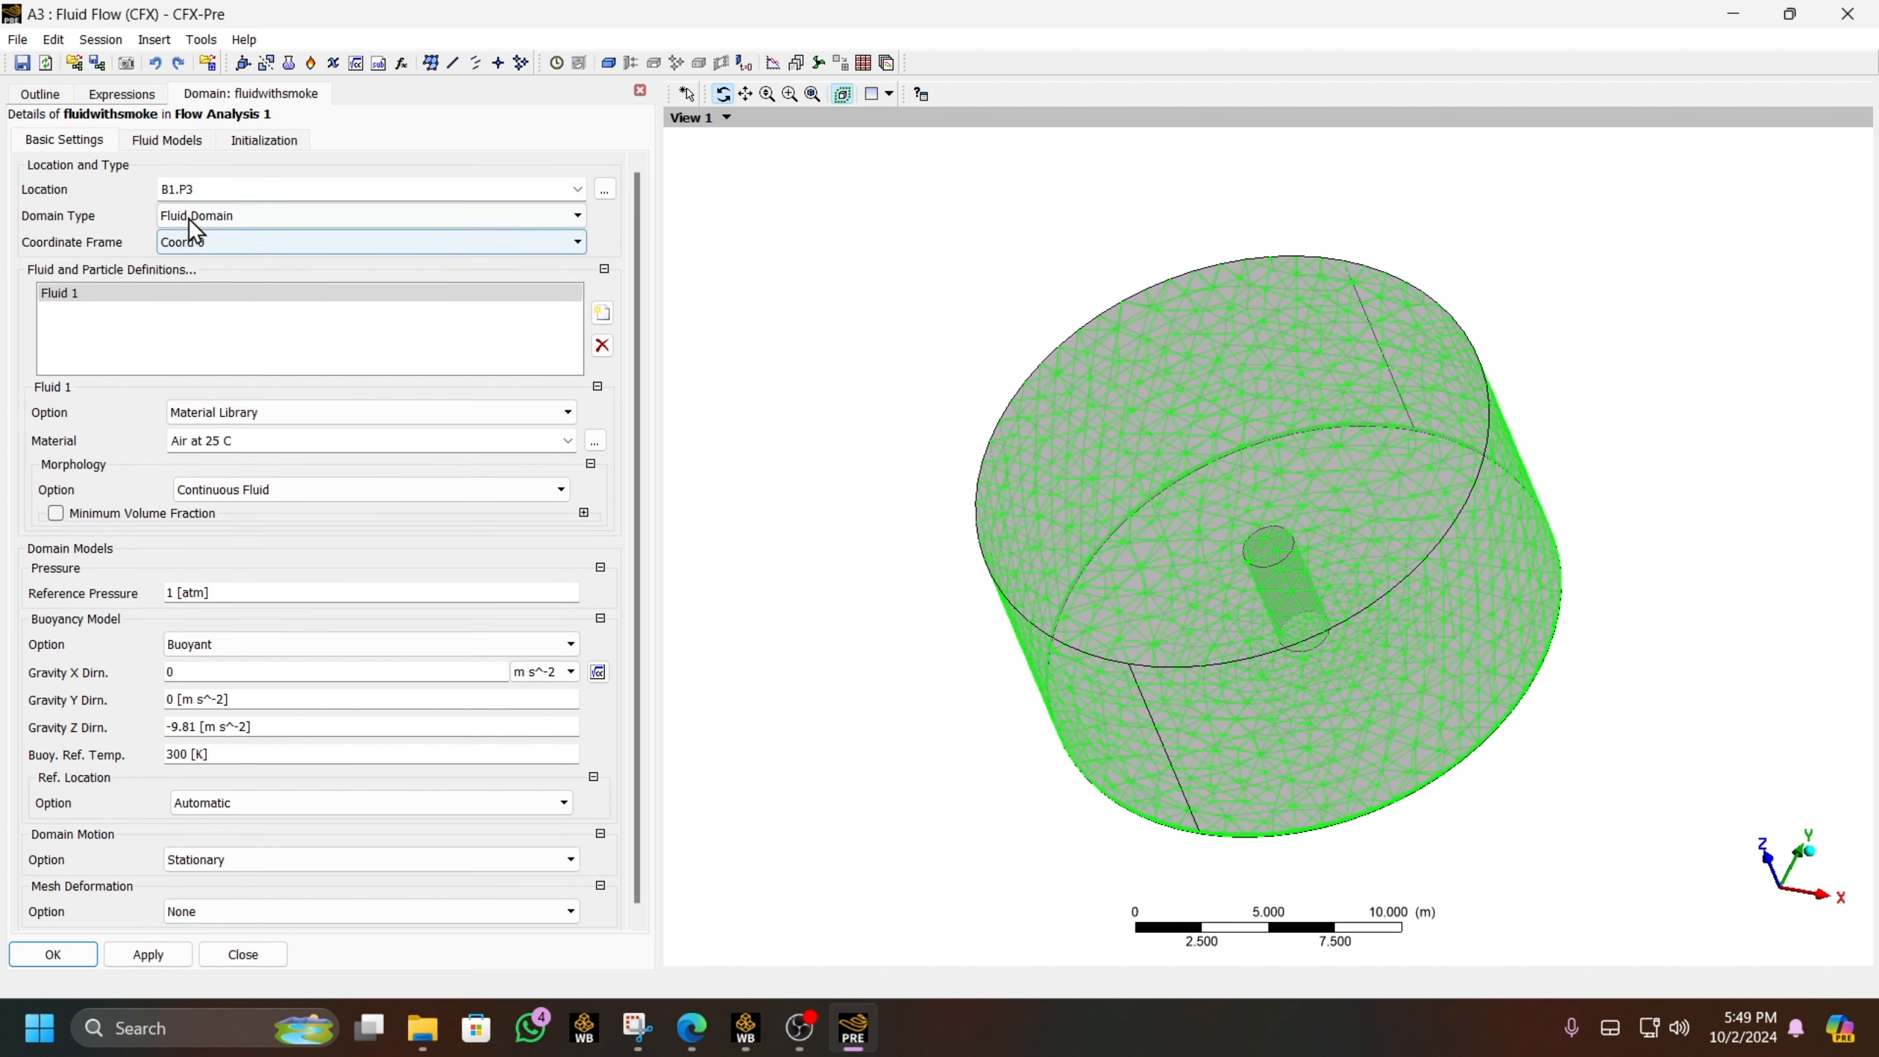
# - Enable the Smoke additional variable in the domain's fluid models with a kinematic diffusivity of 1e-5 m^2 s^-1
pyautogui.click(175, 135)
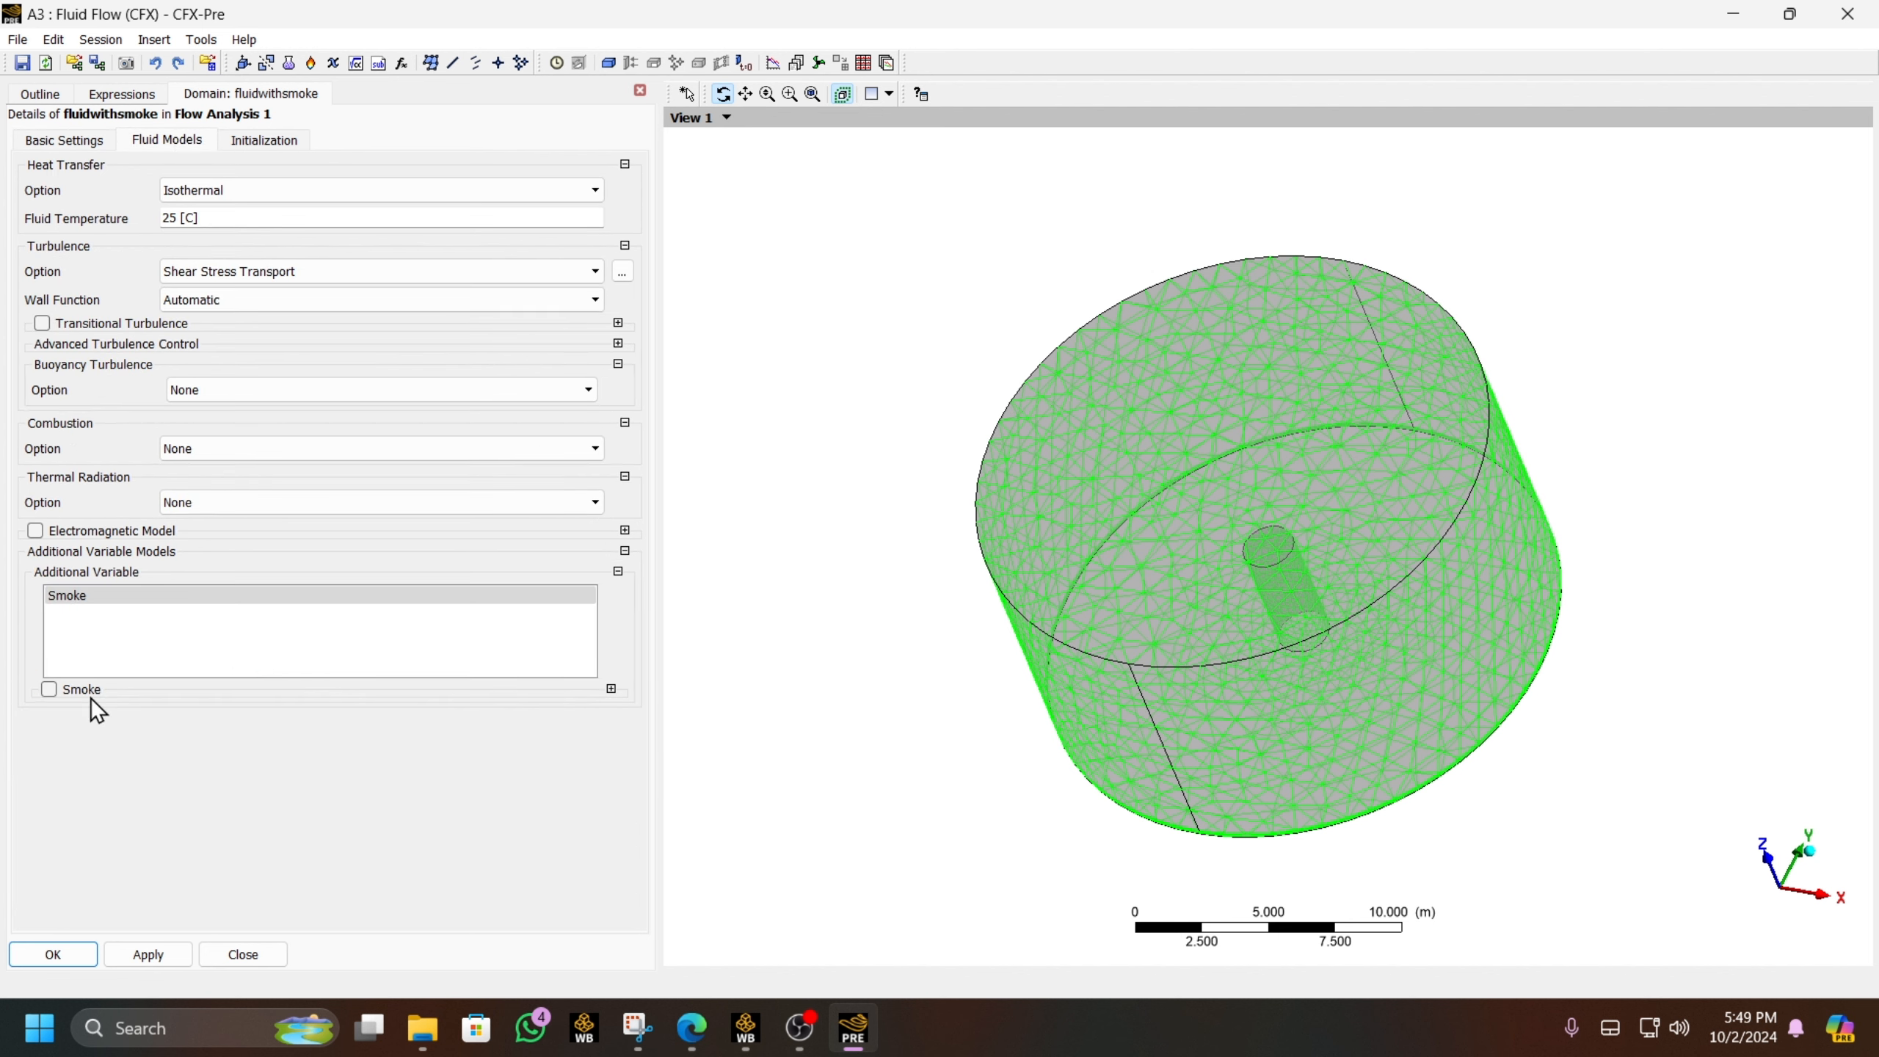
pyautogui.click(49, 689)
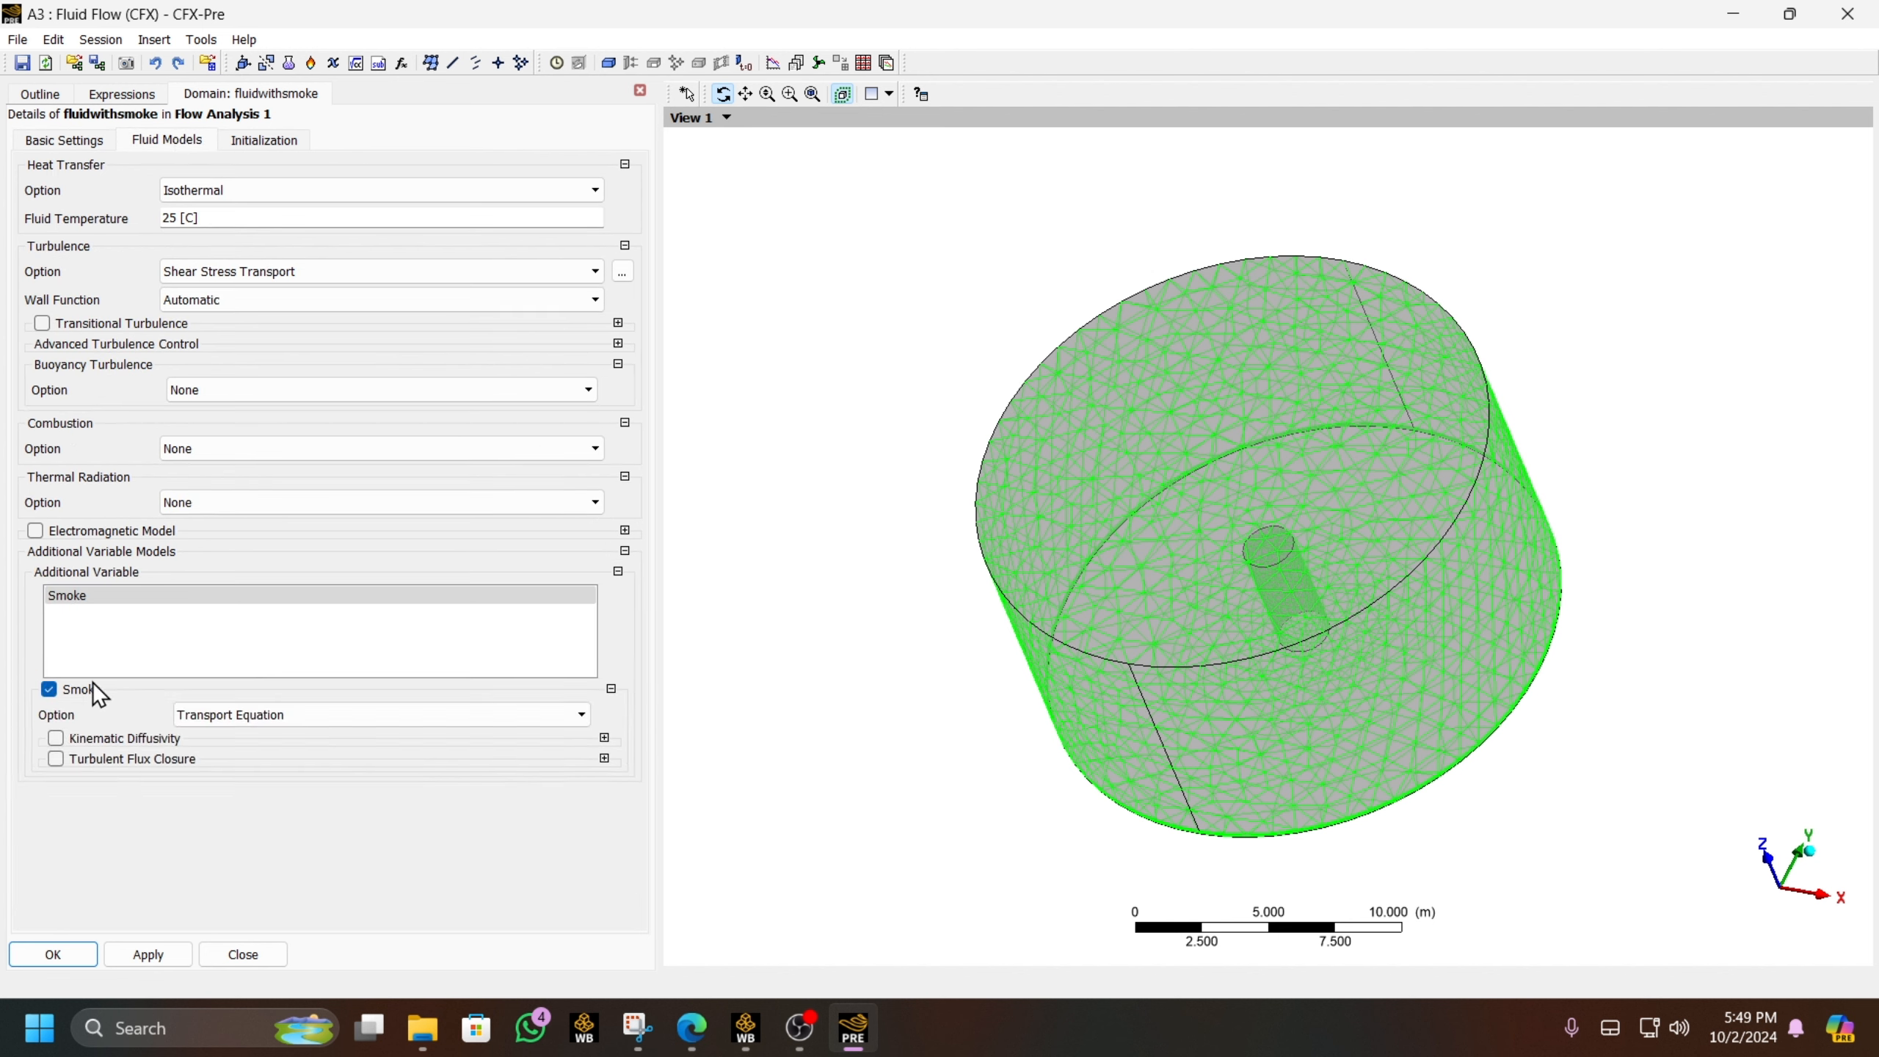
pyautogui.click(119, 740)
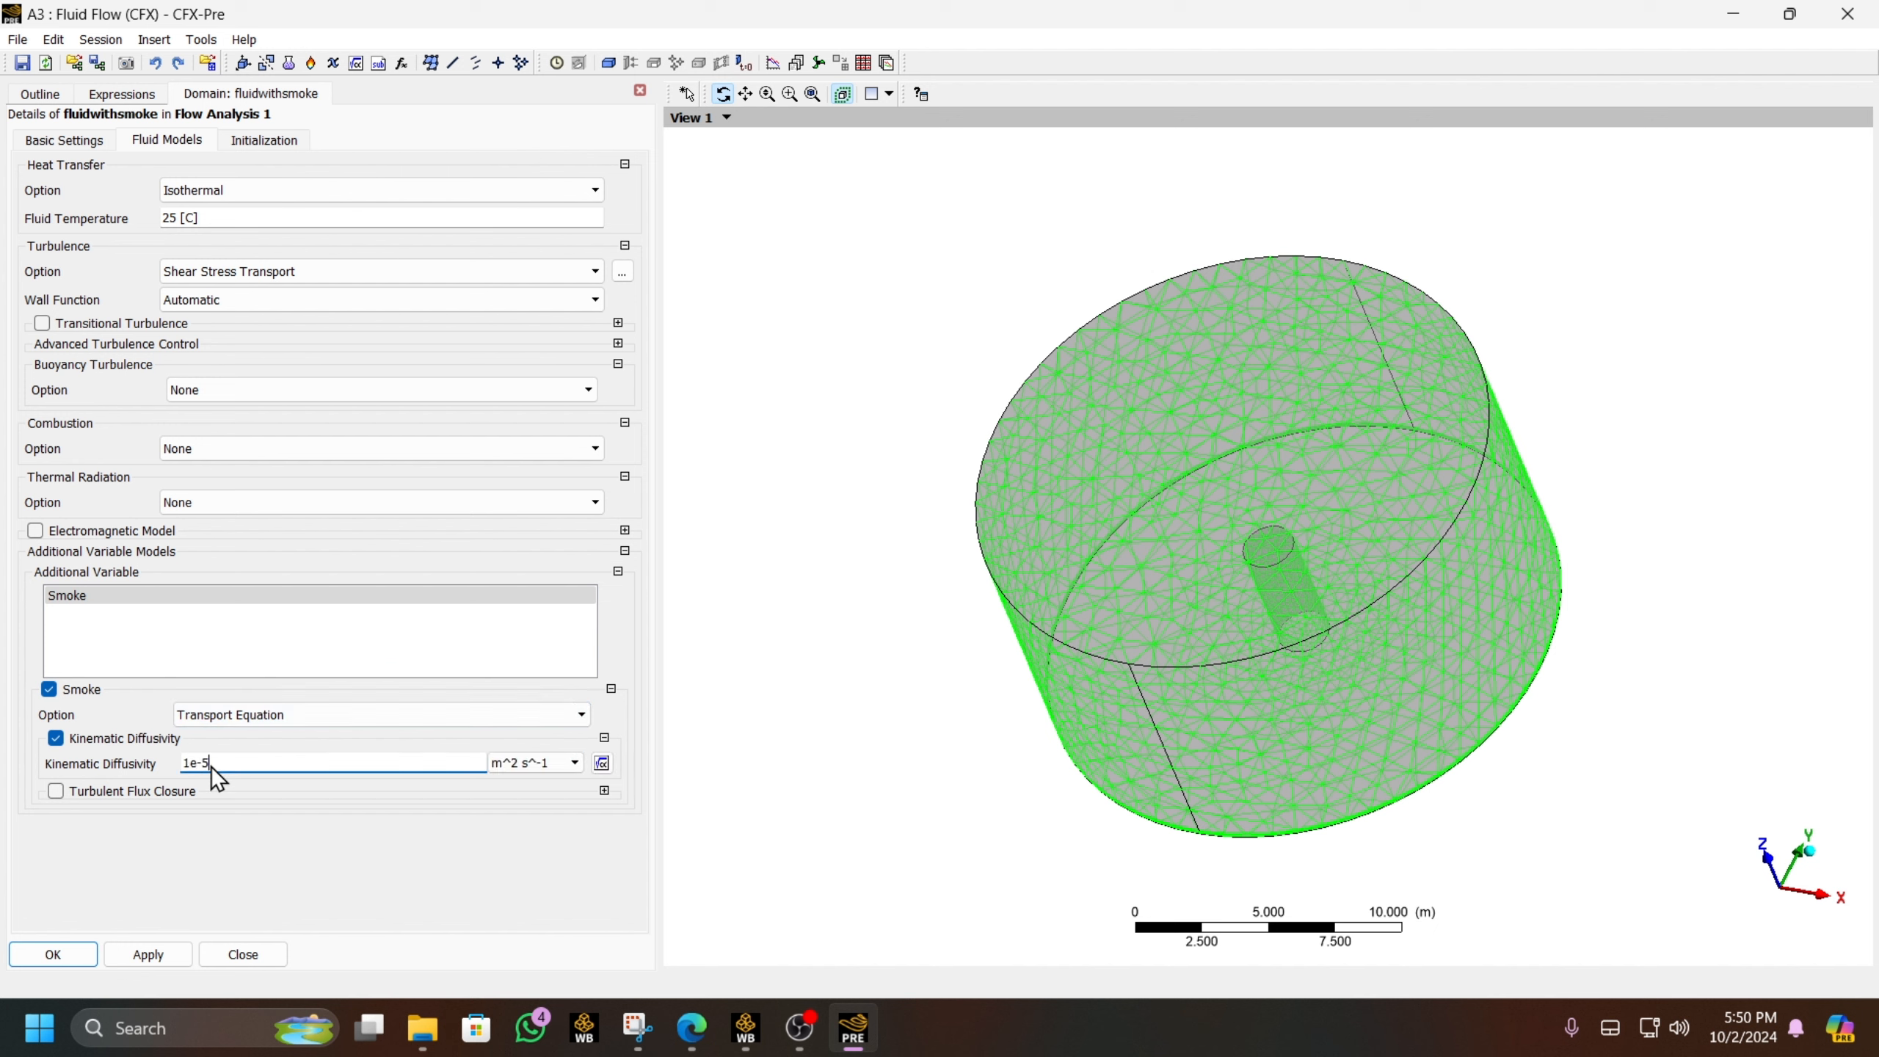
pyautogui.click(135, 957)
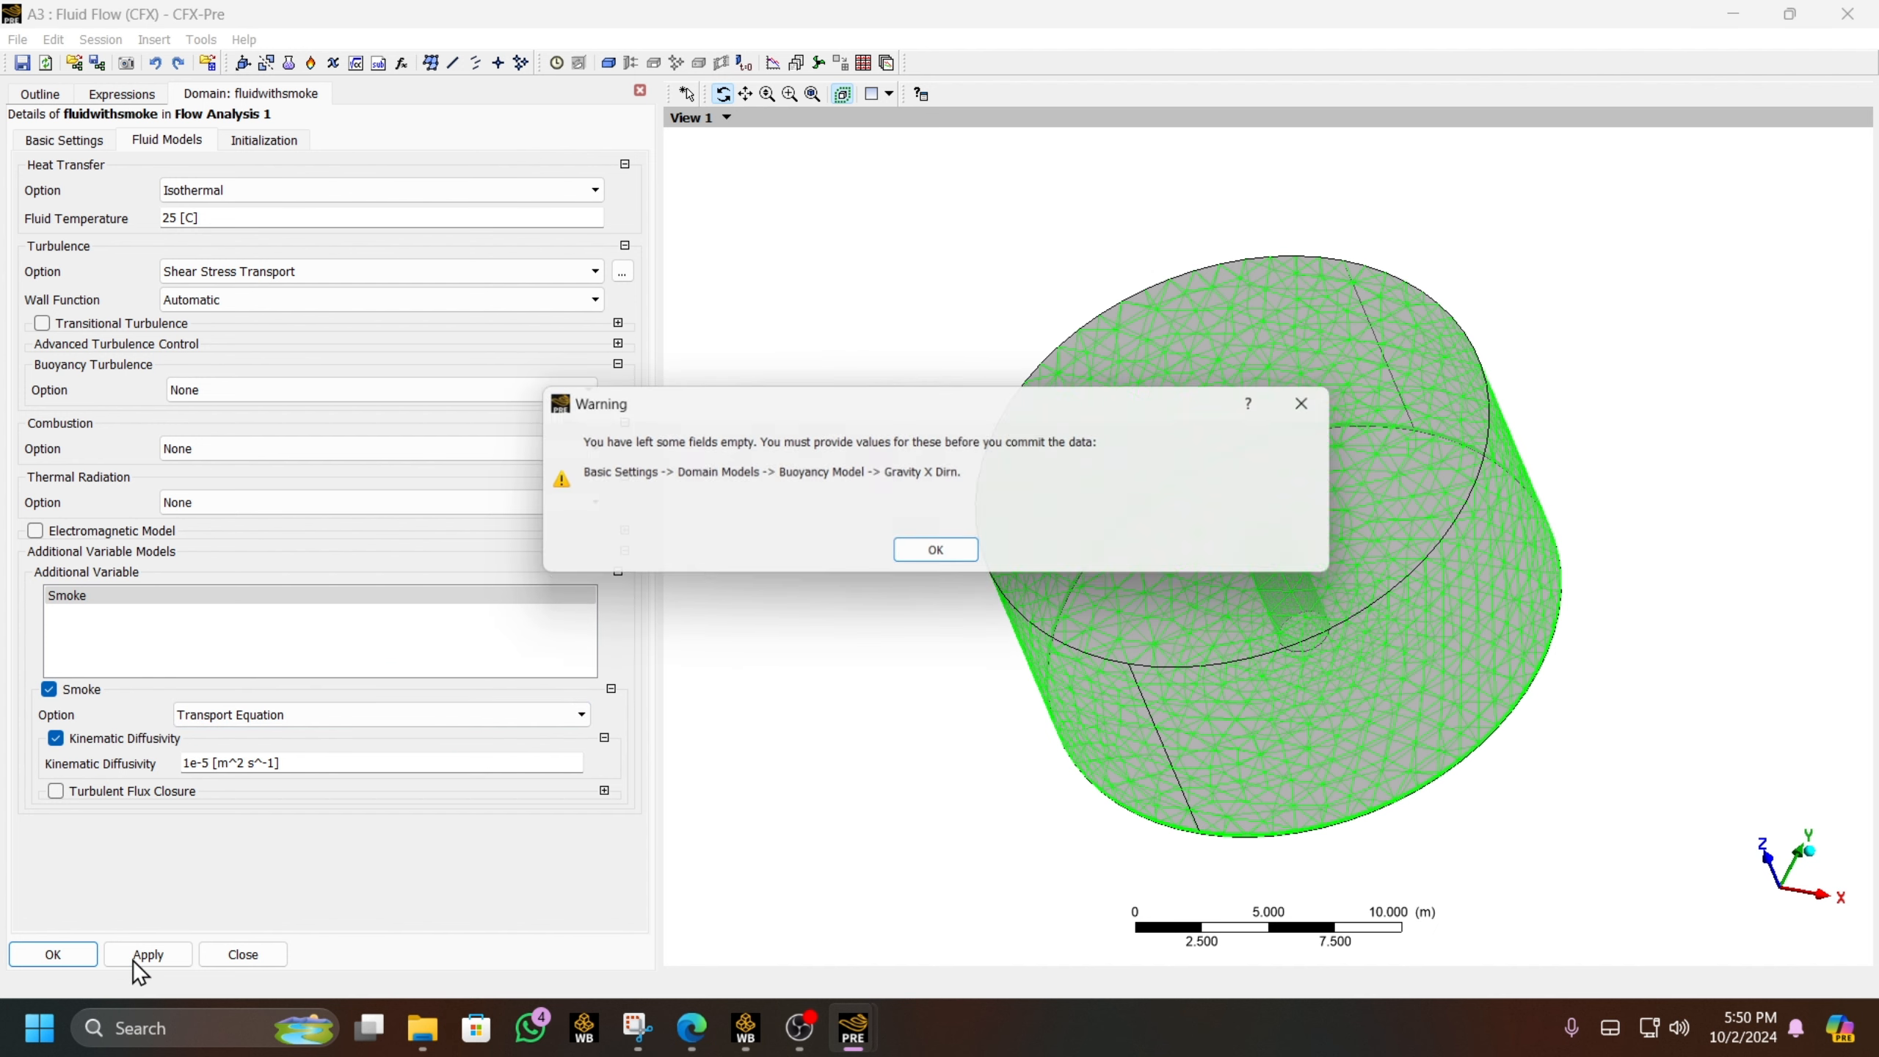
pyautogui.click(921, 561)
# - Commit the domain's X gravity of 0 m s^-2 and apply the domain settings
pyautogui.click(89, 142)
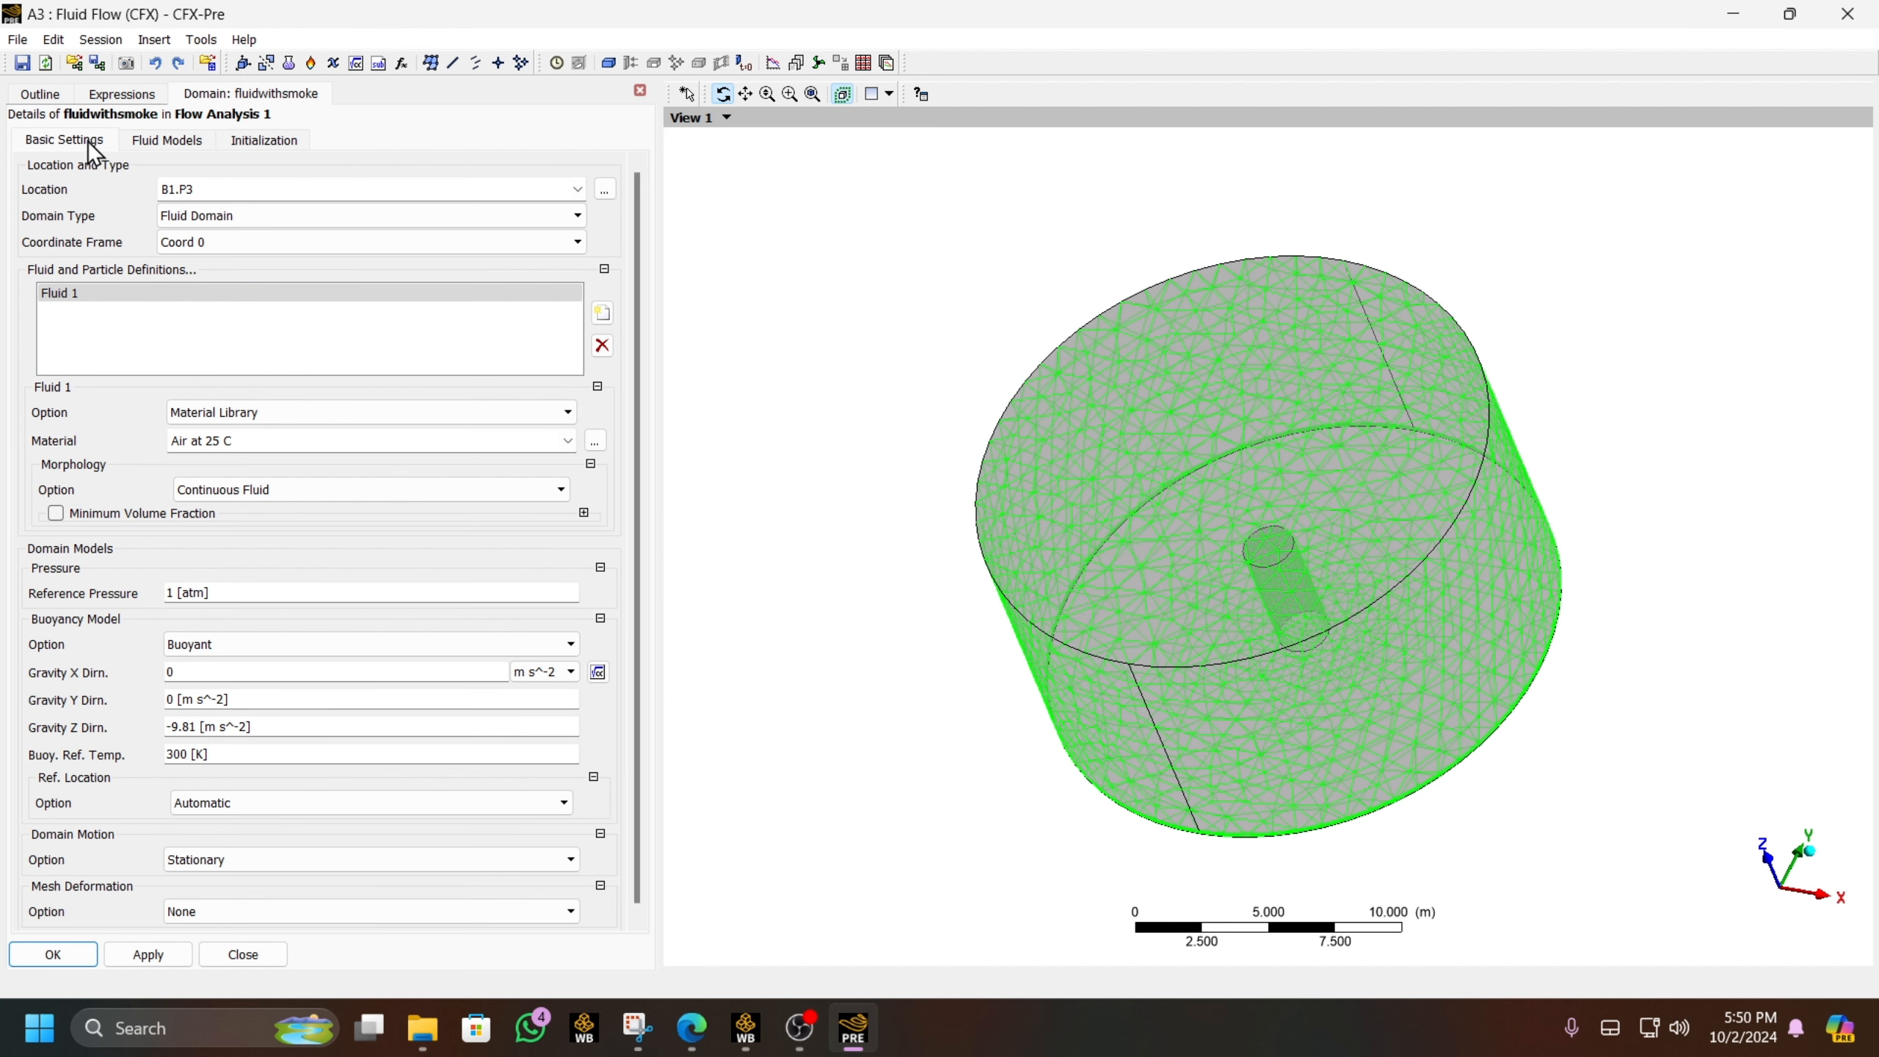
pyautogui.click(233, 702)
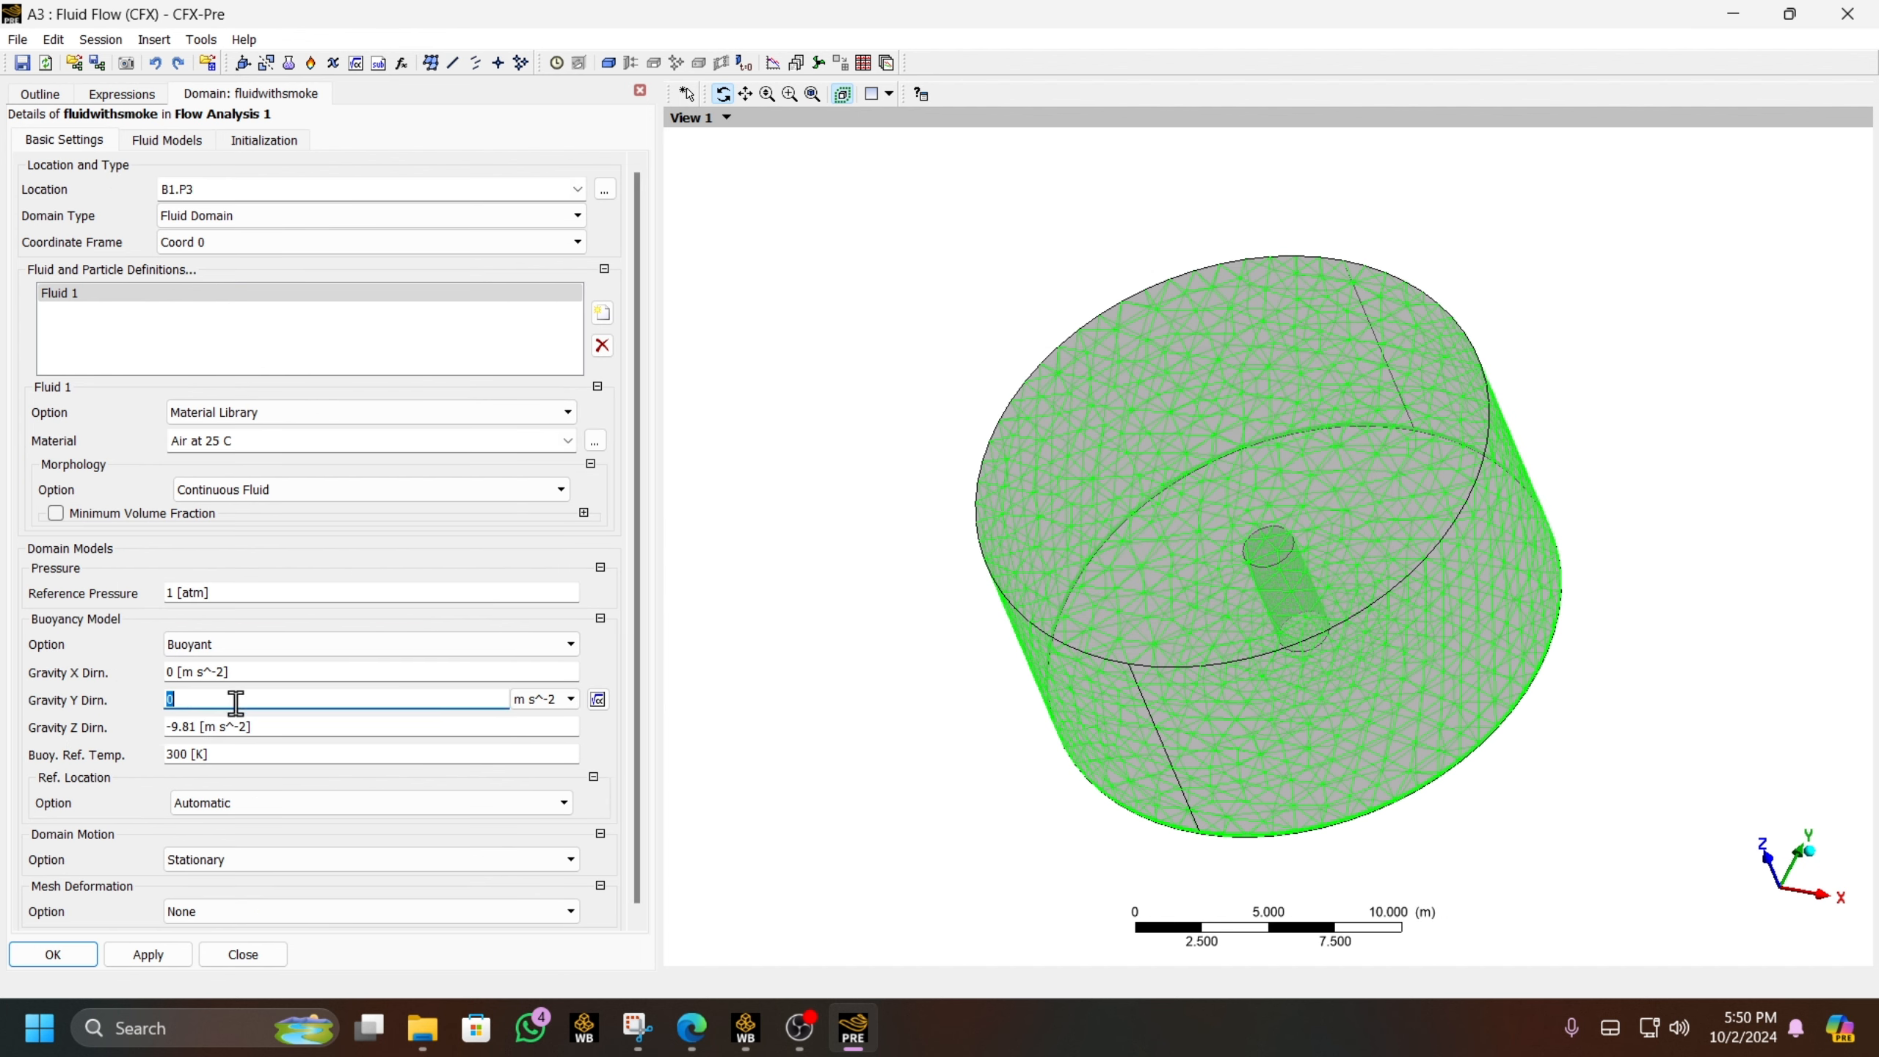
pyautogui.click(114, 959)
# - Switch the Smoke variable model to Diffusive Transport Equation and accept the fluidwithsmoke domain
pyautogui.click(194, 138)
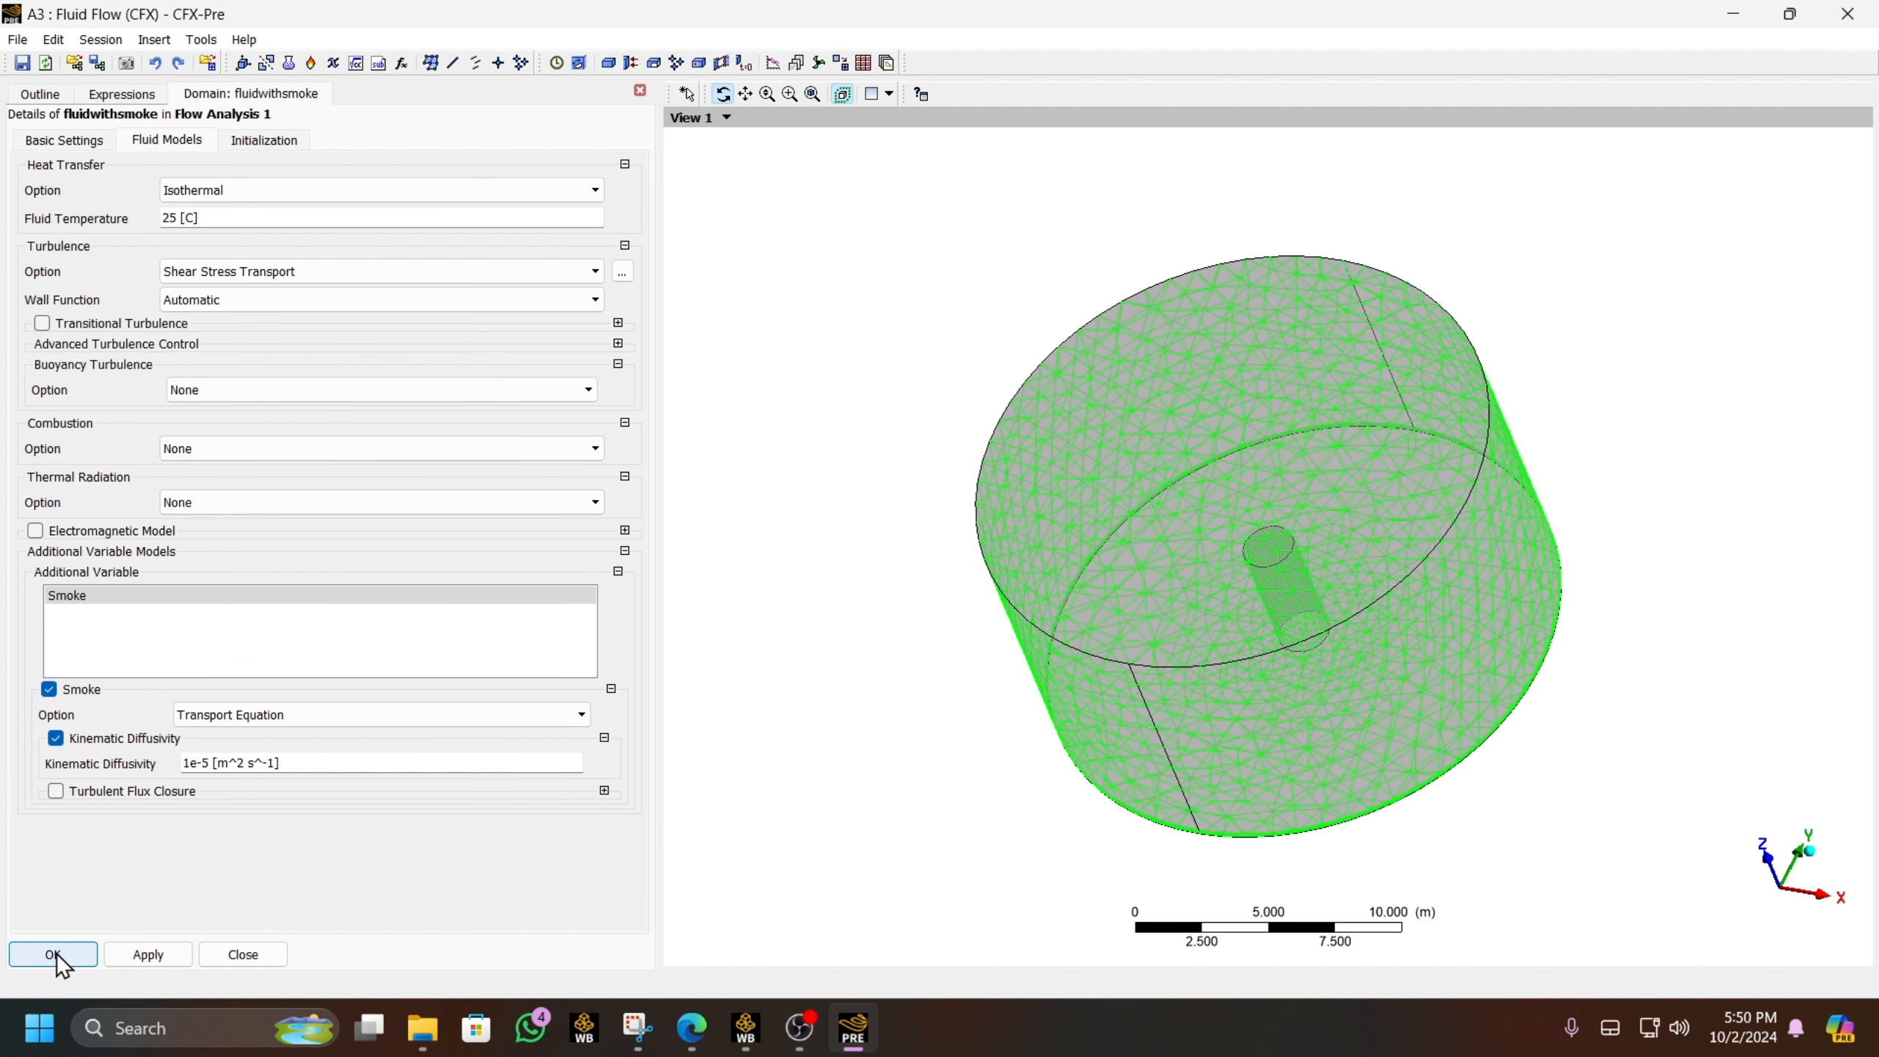
pyautogui.click(210, 715)
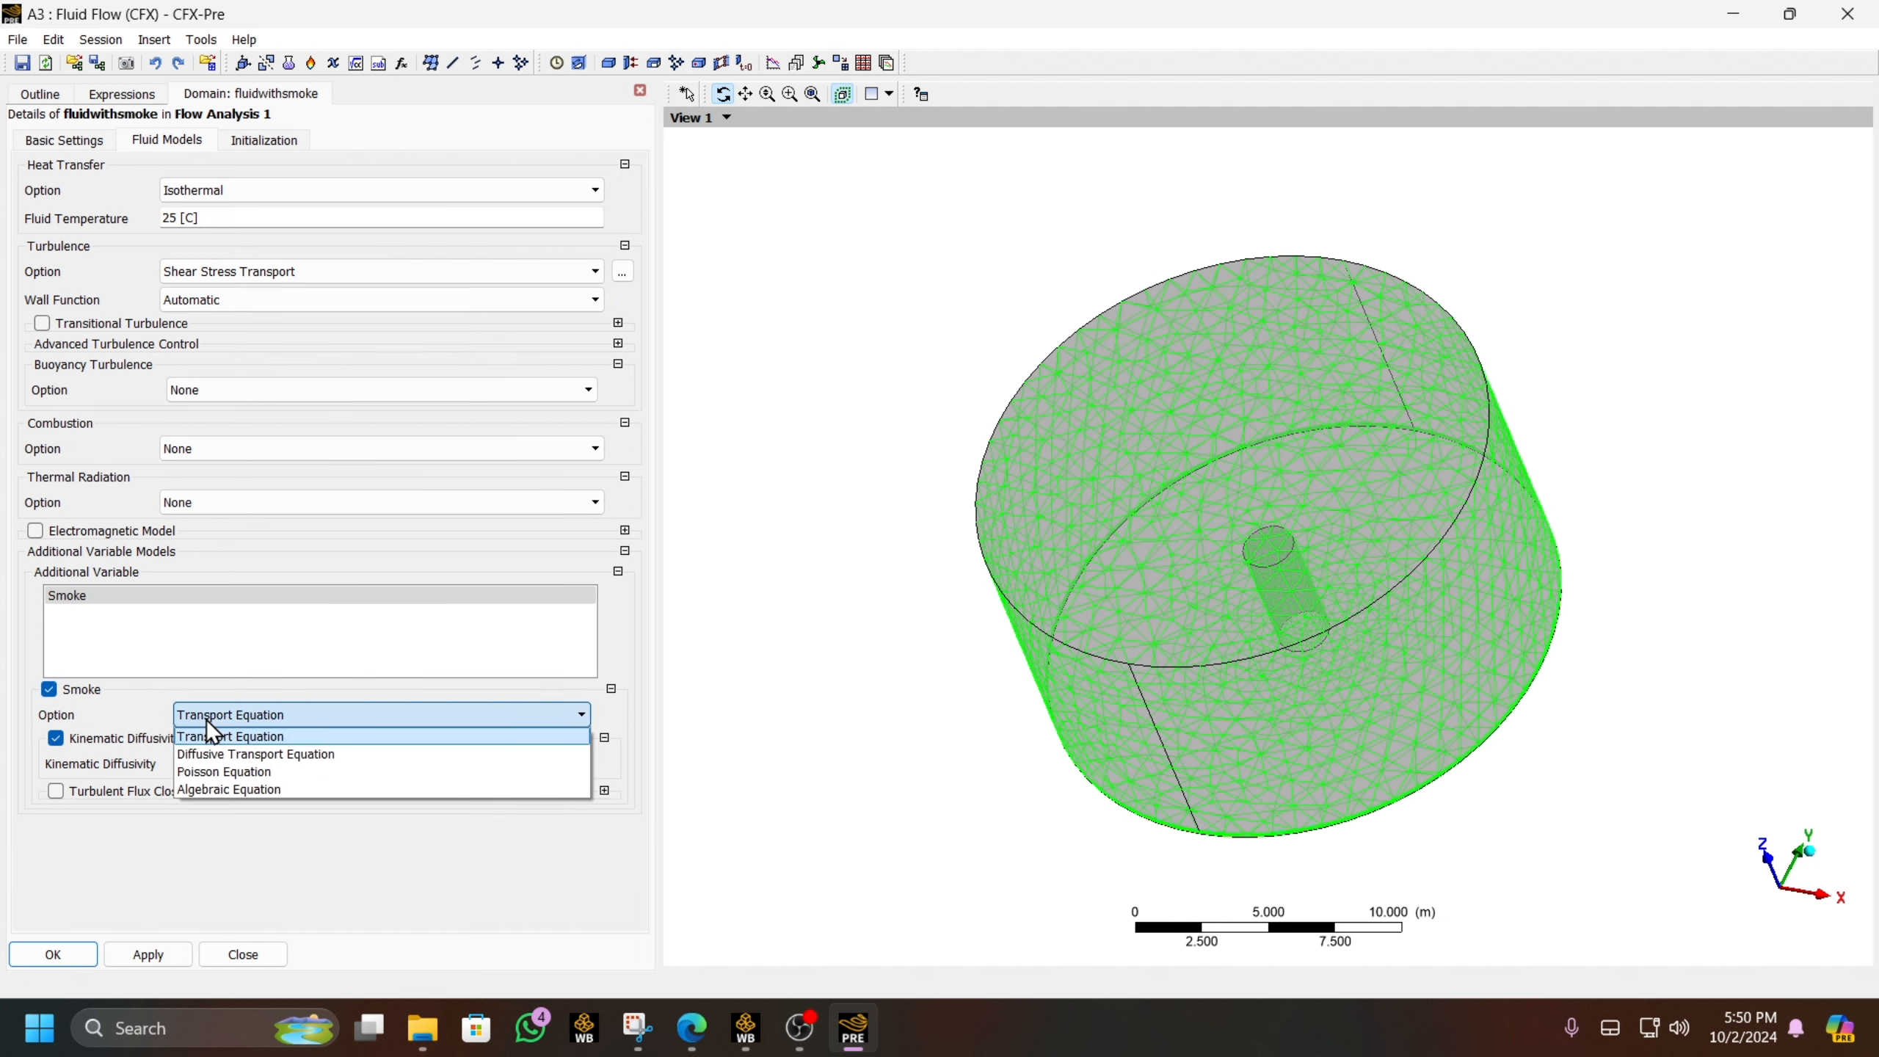
pyautogui.click(222, 754)
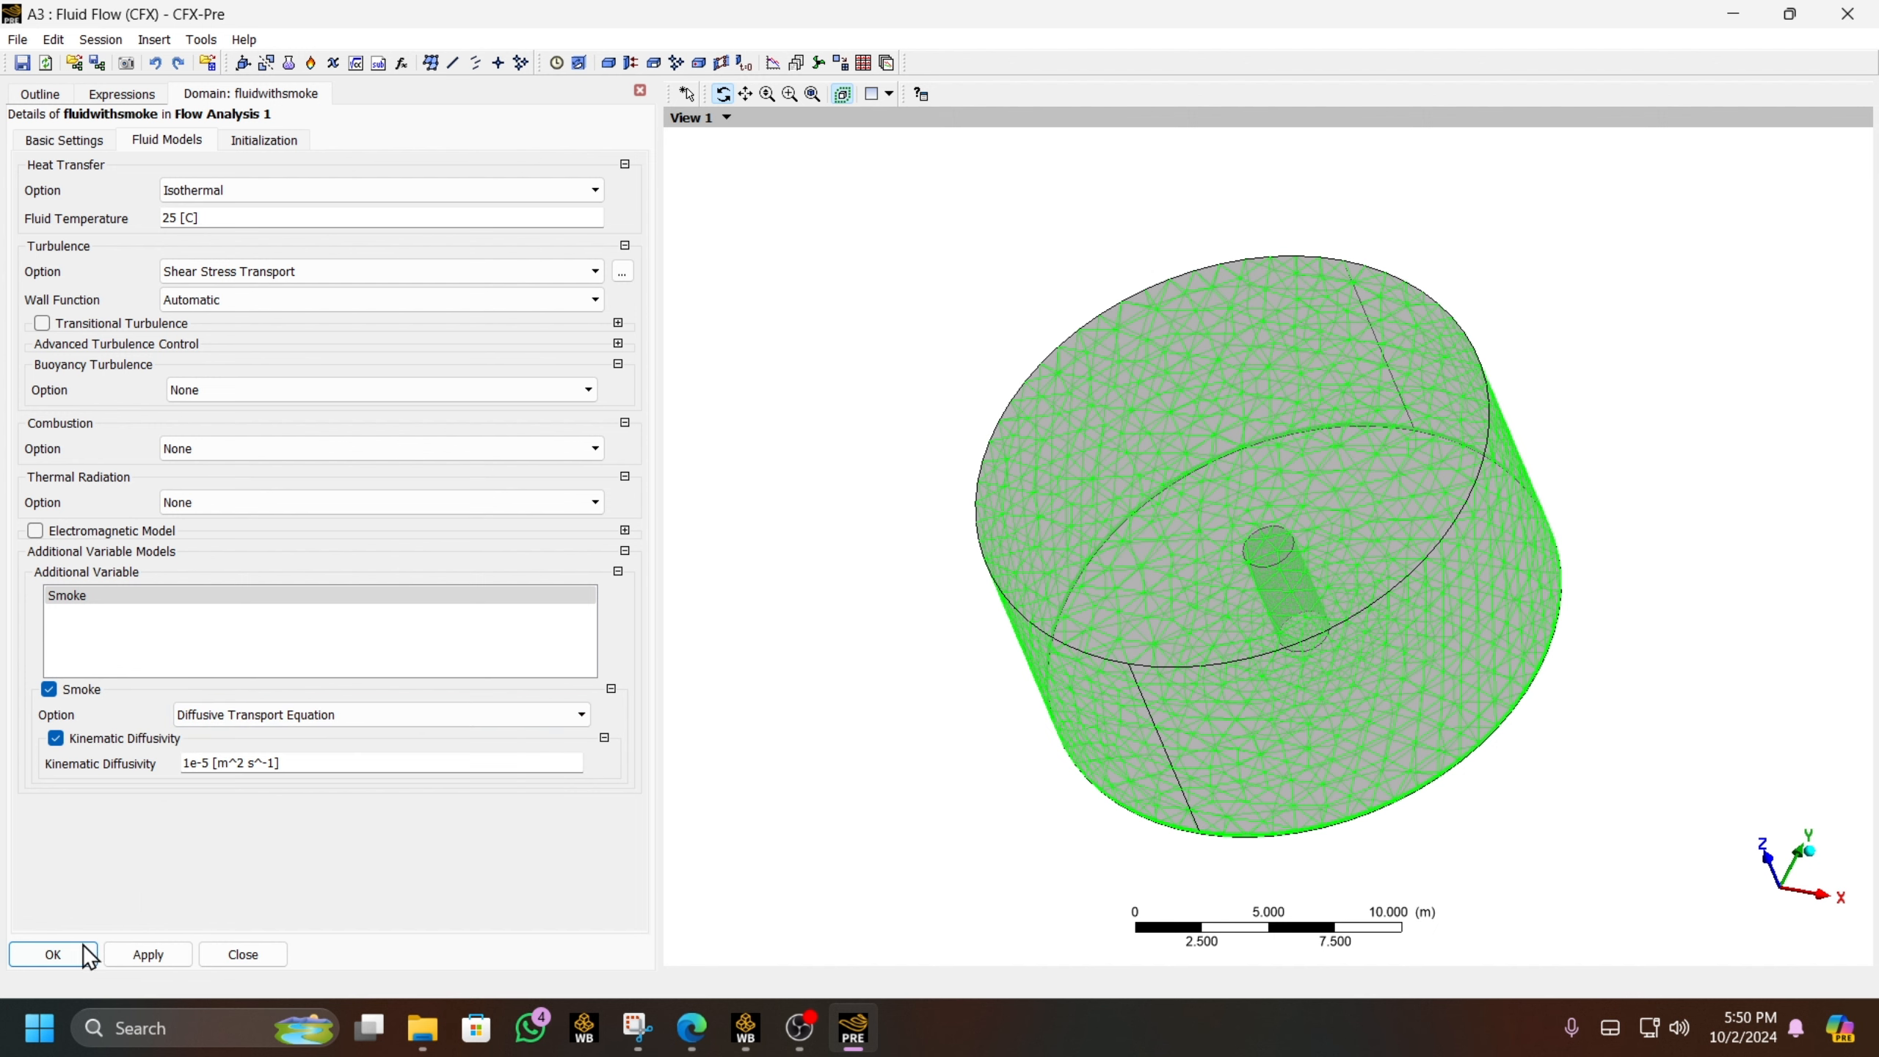
pyautogui.click(52, 954)
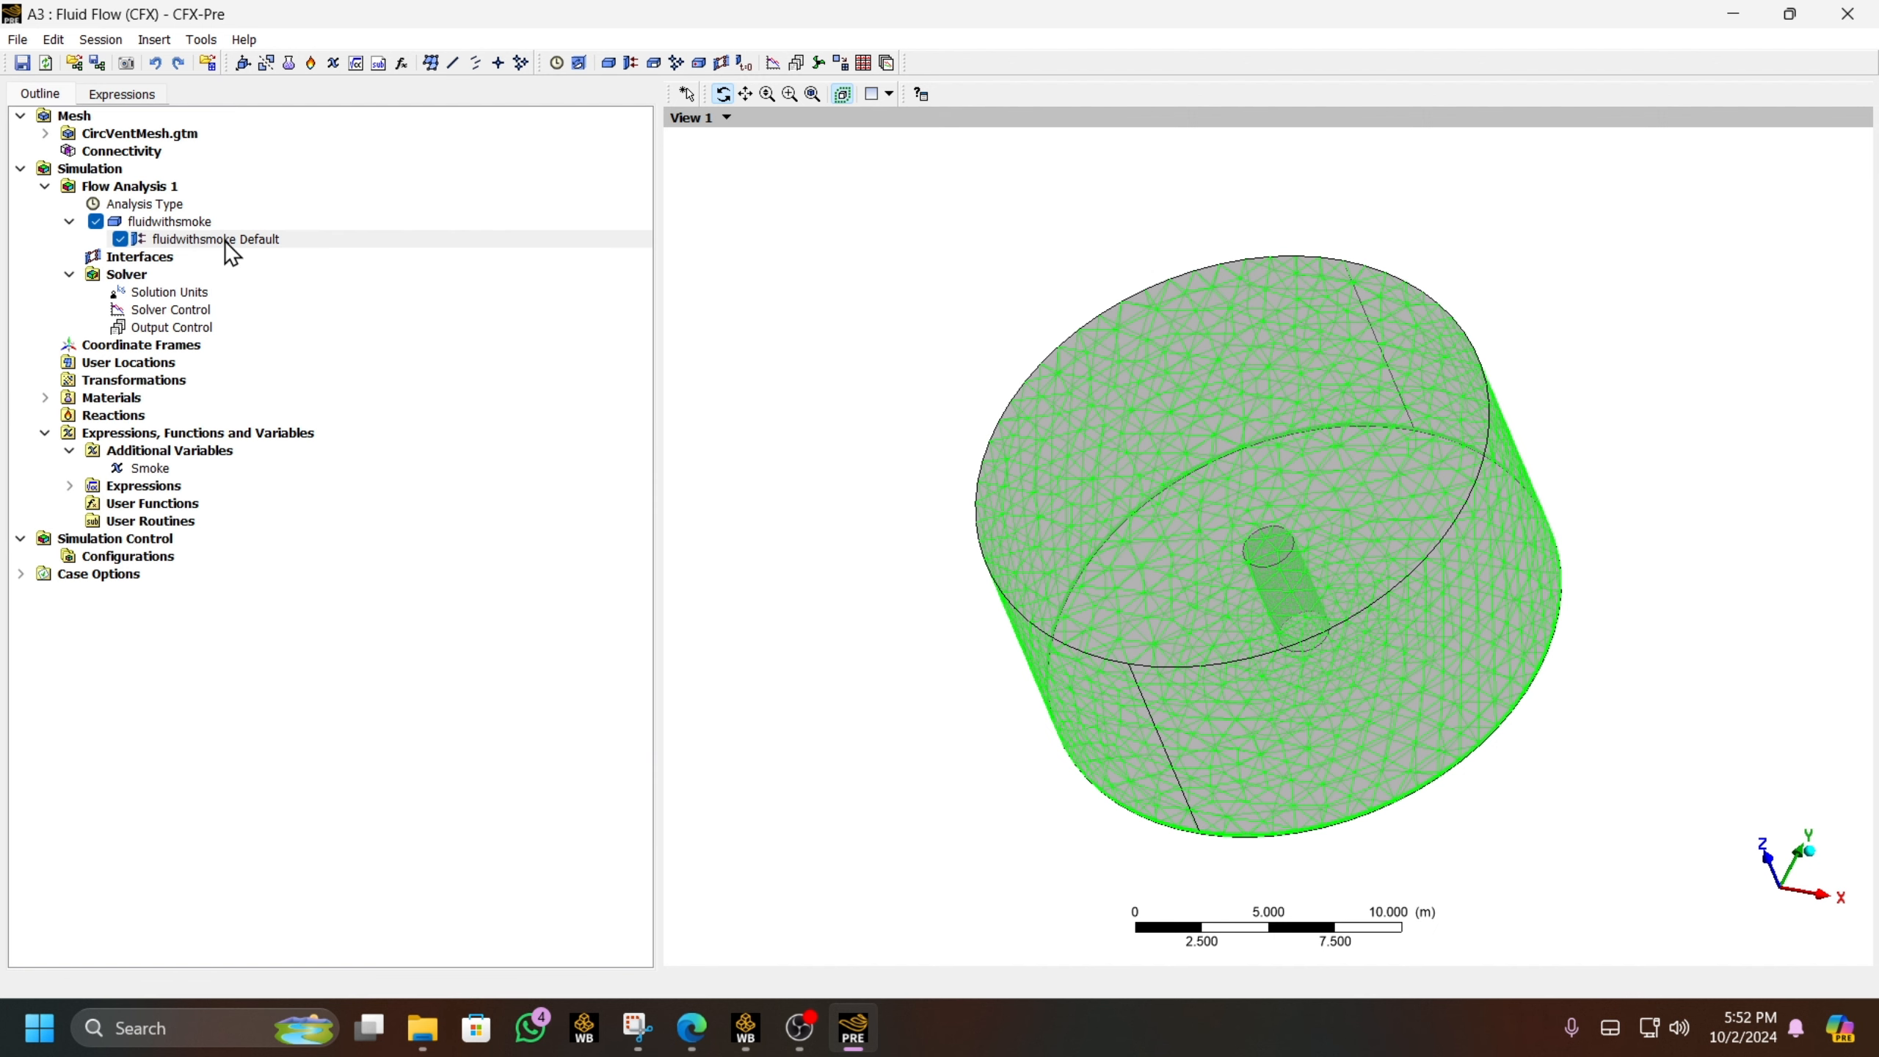
# - Add an inlet boundary named smokeinlet to the fluidwithsmoke domain and locate it on Vent
pyautogui.rightClick(178, 226)
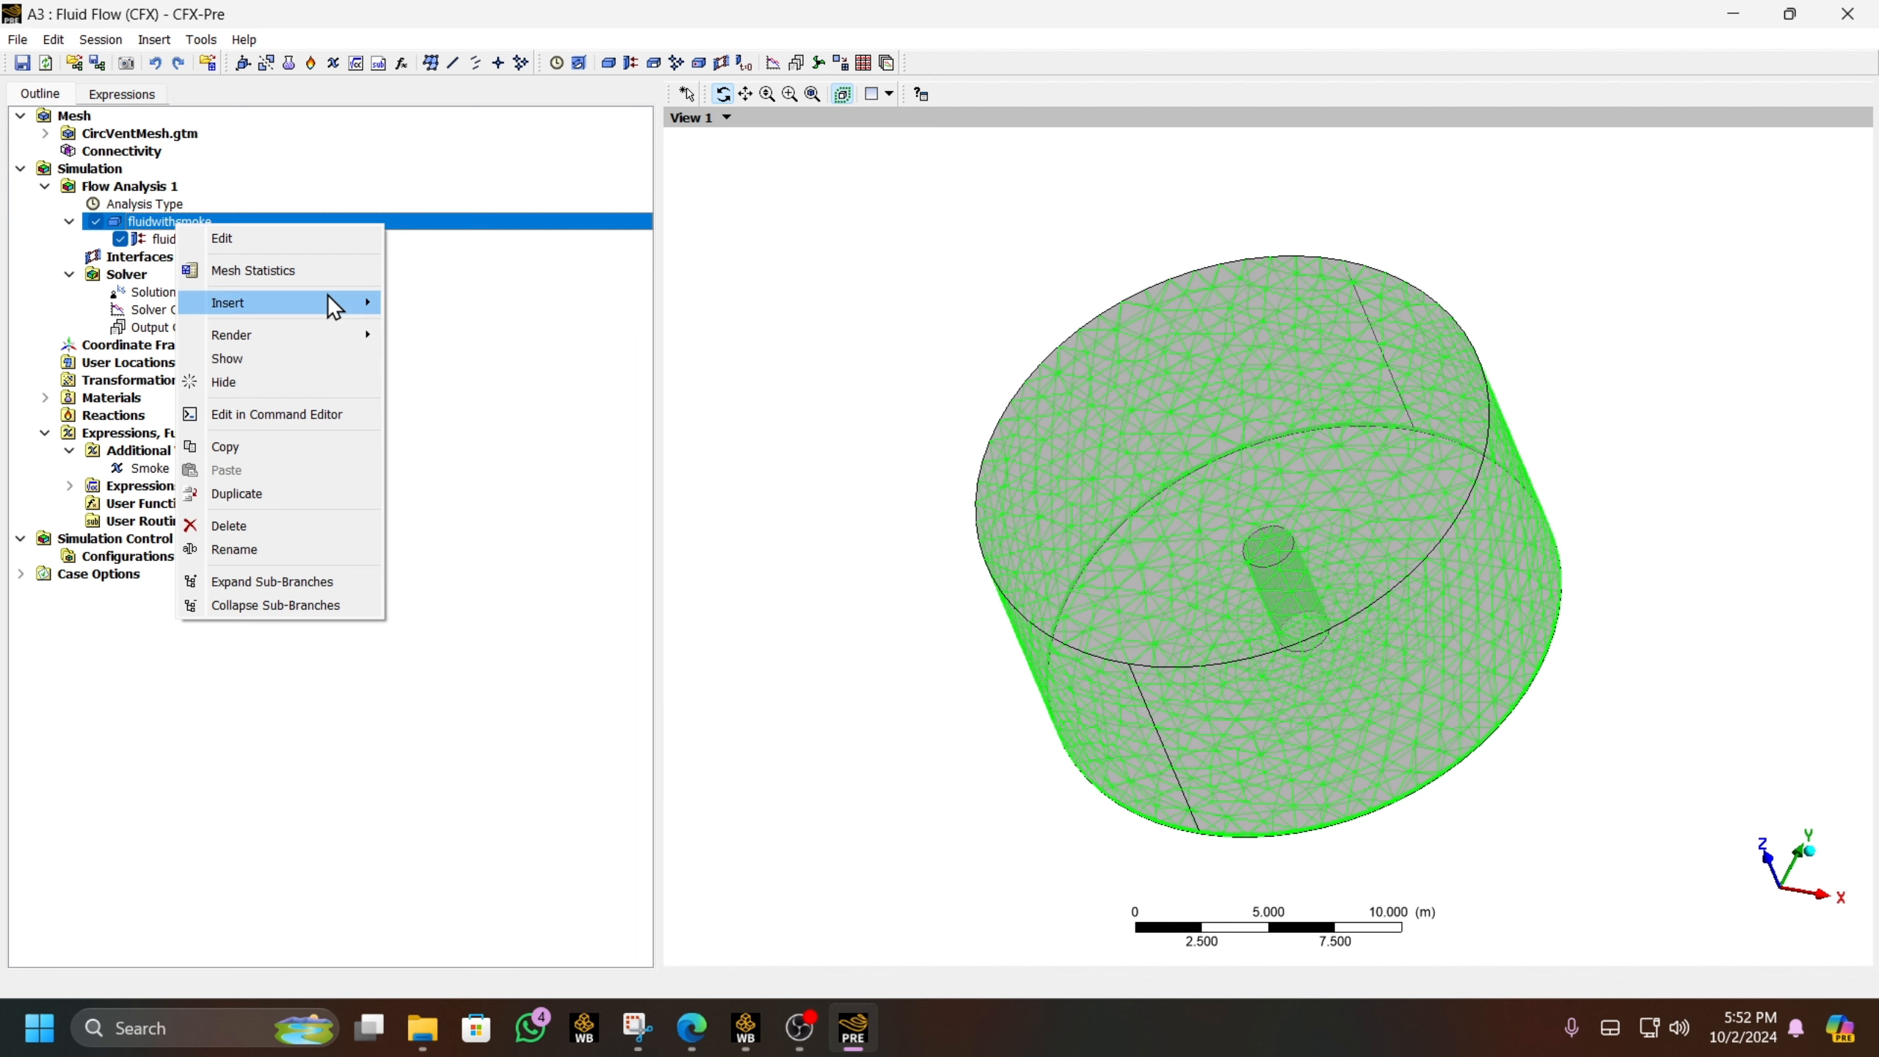
pyautogui.moveTo(336, 303)
pyautogui.click(437, 305)
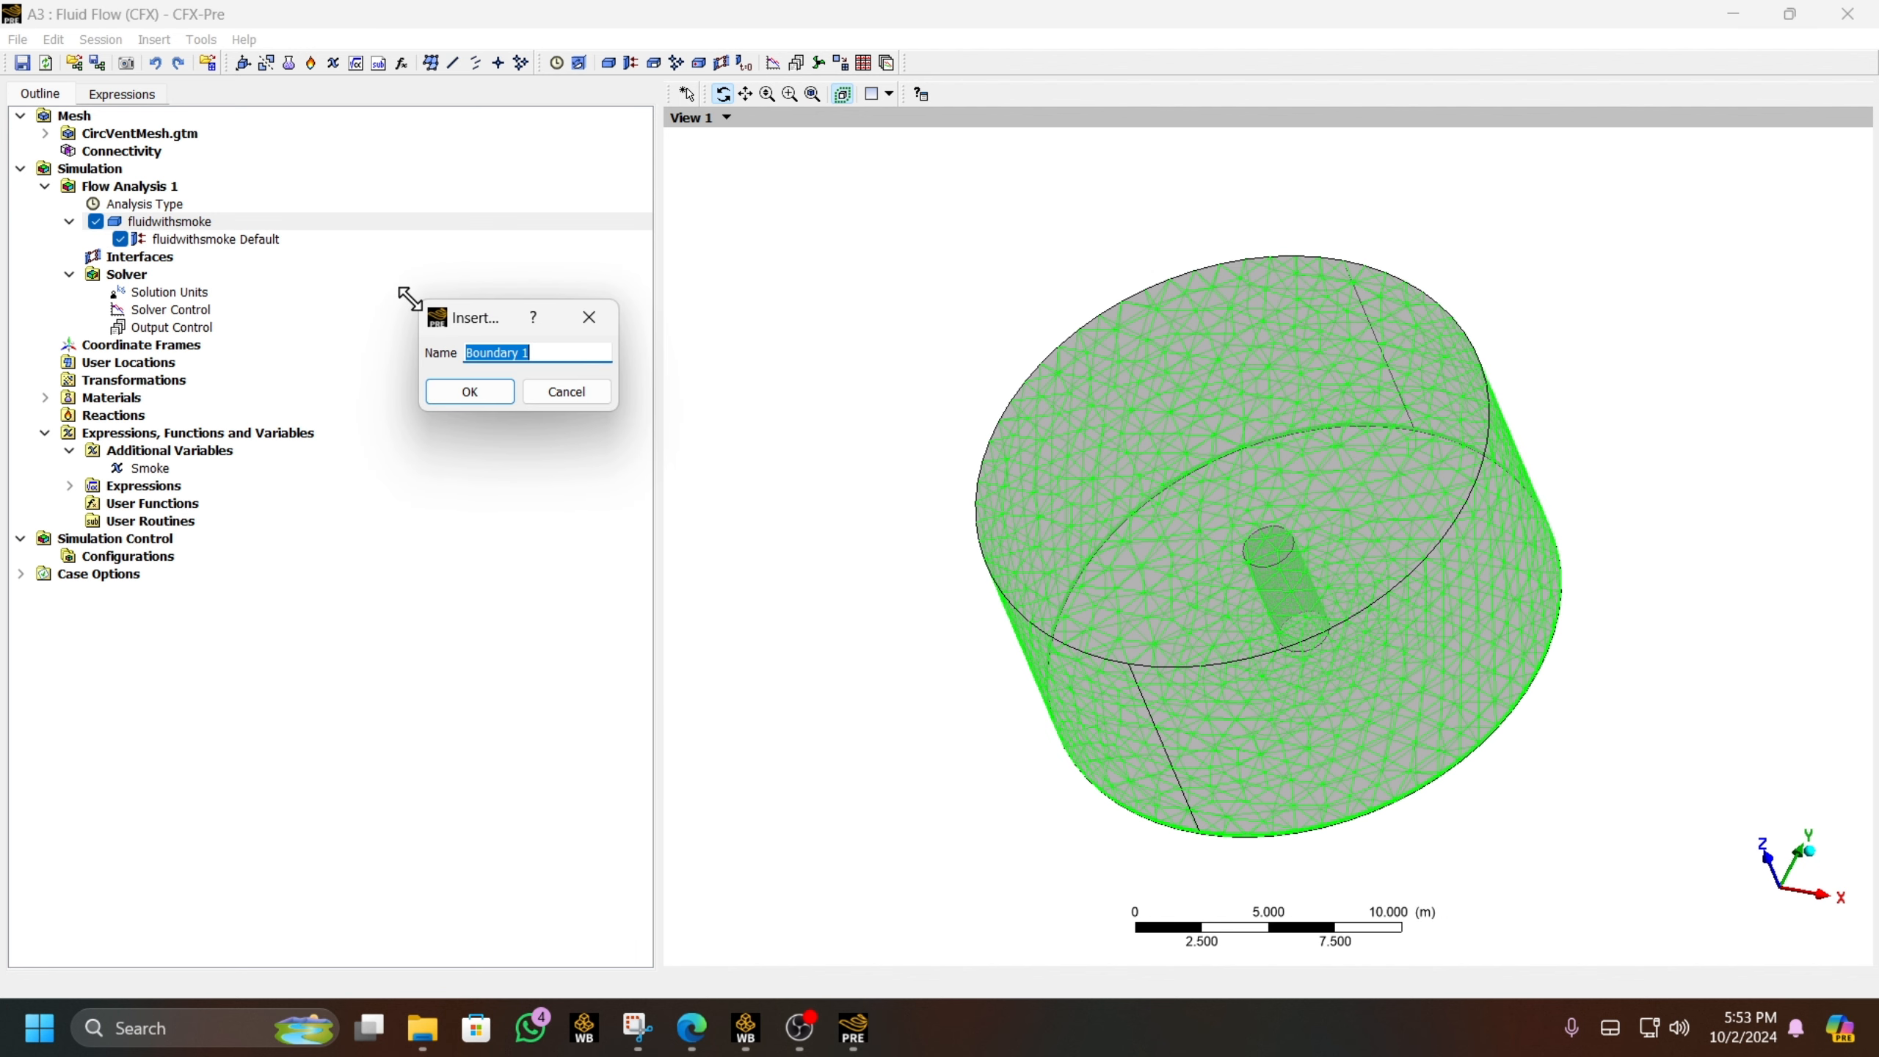
pyautogui.write('smokeinlet')
pyautogui.press('Return')
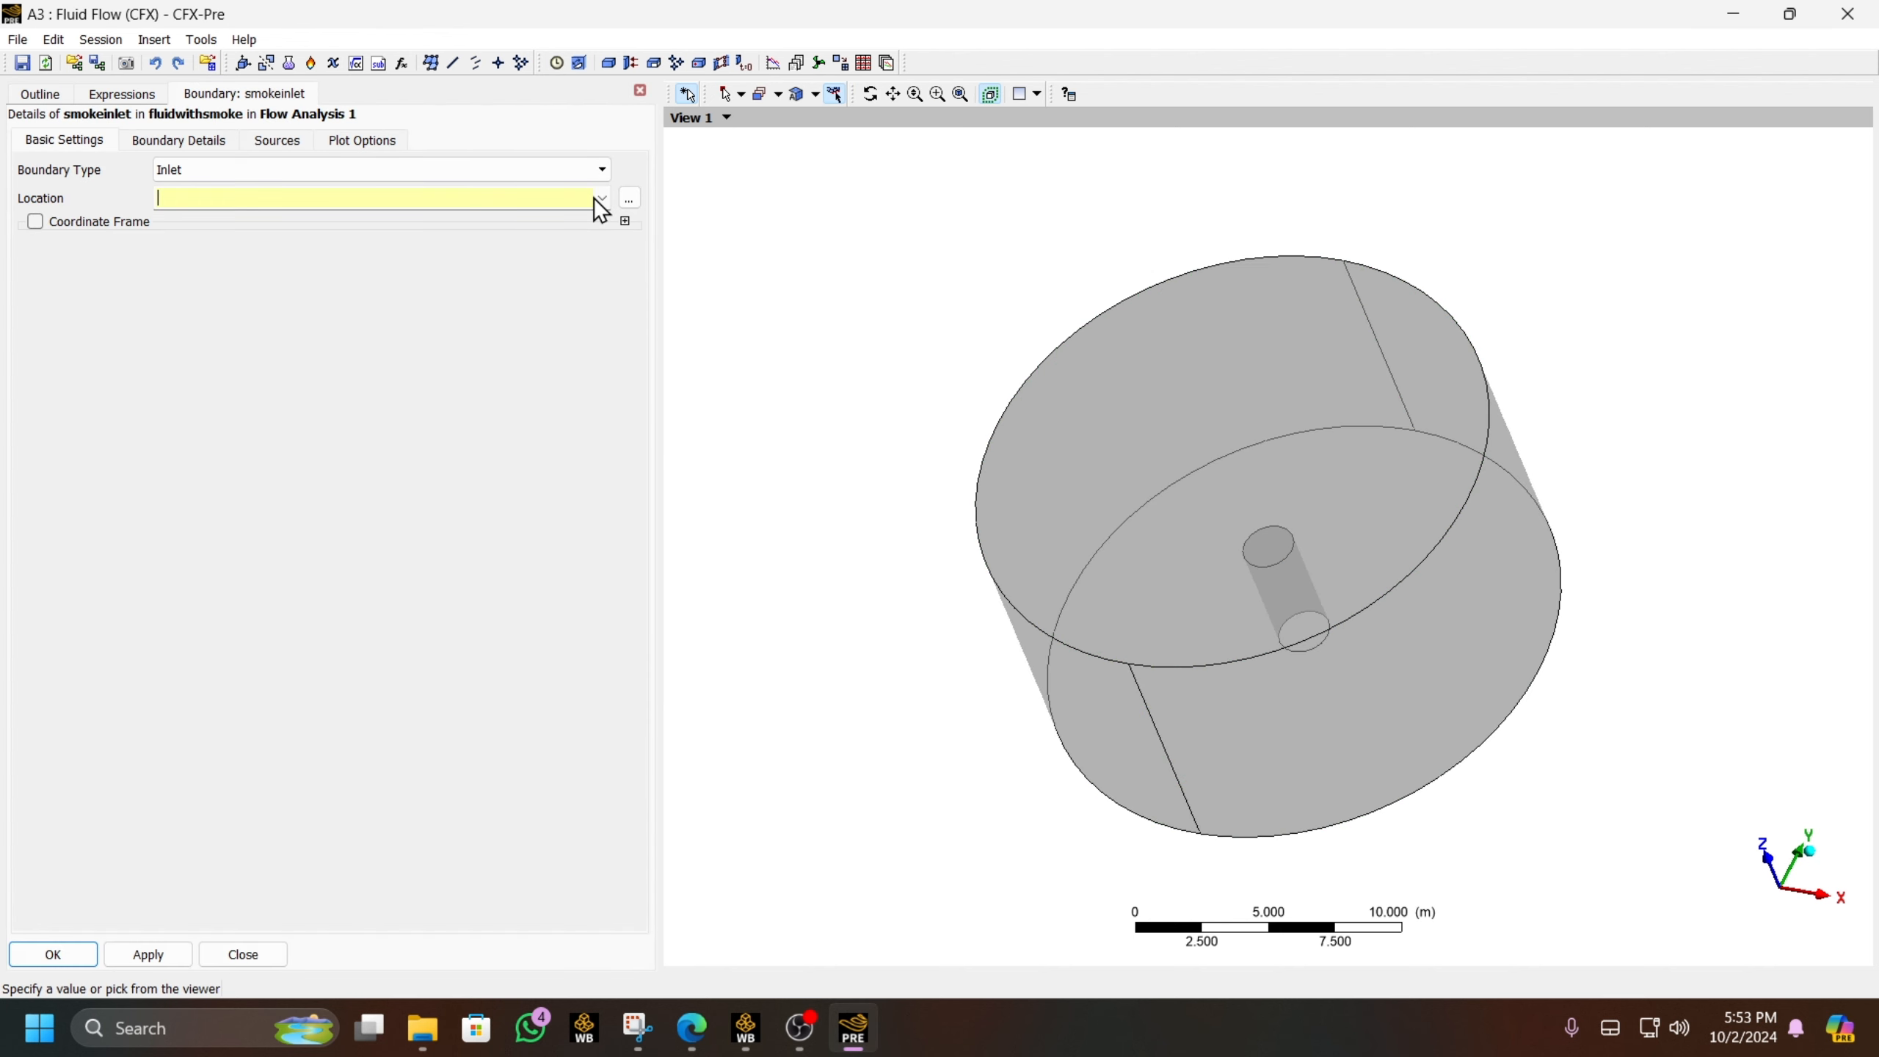
pyautogui.click(601, 199)
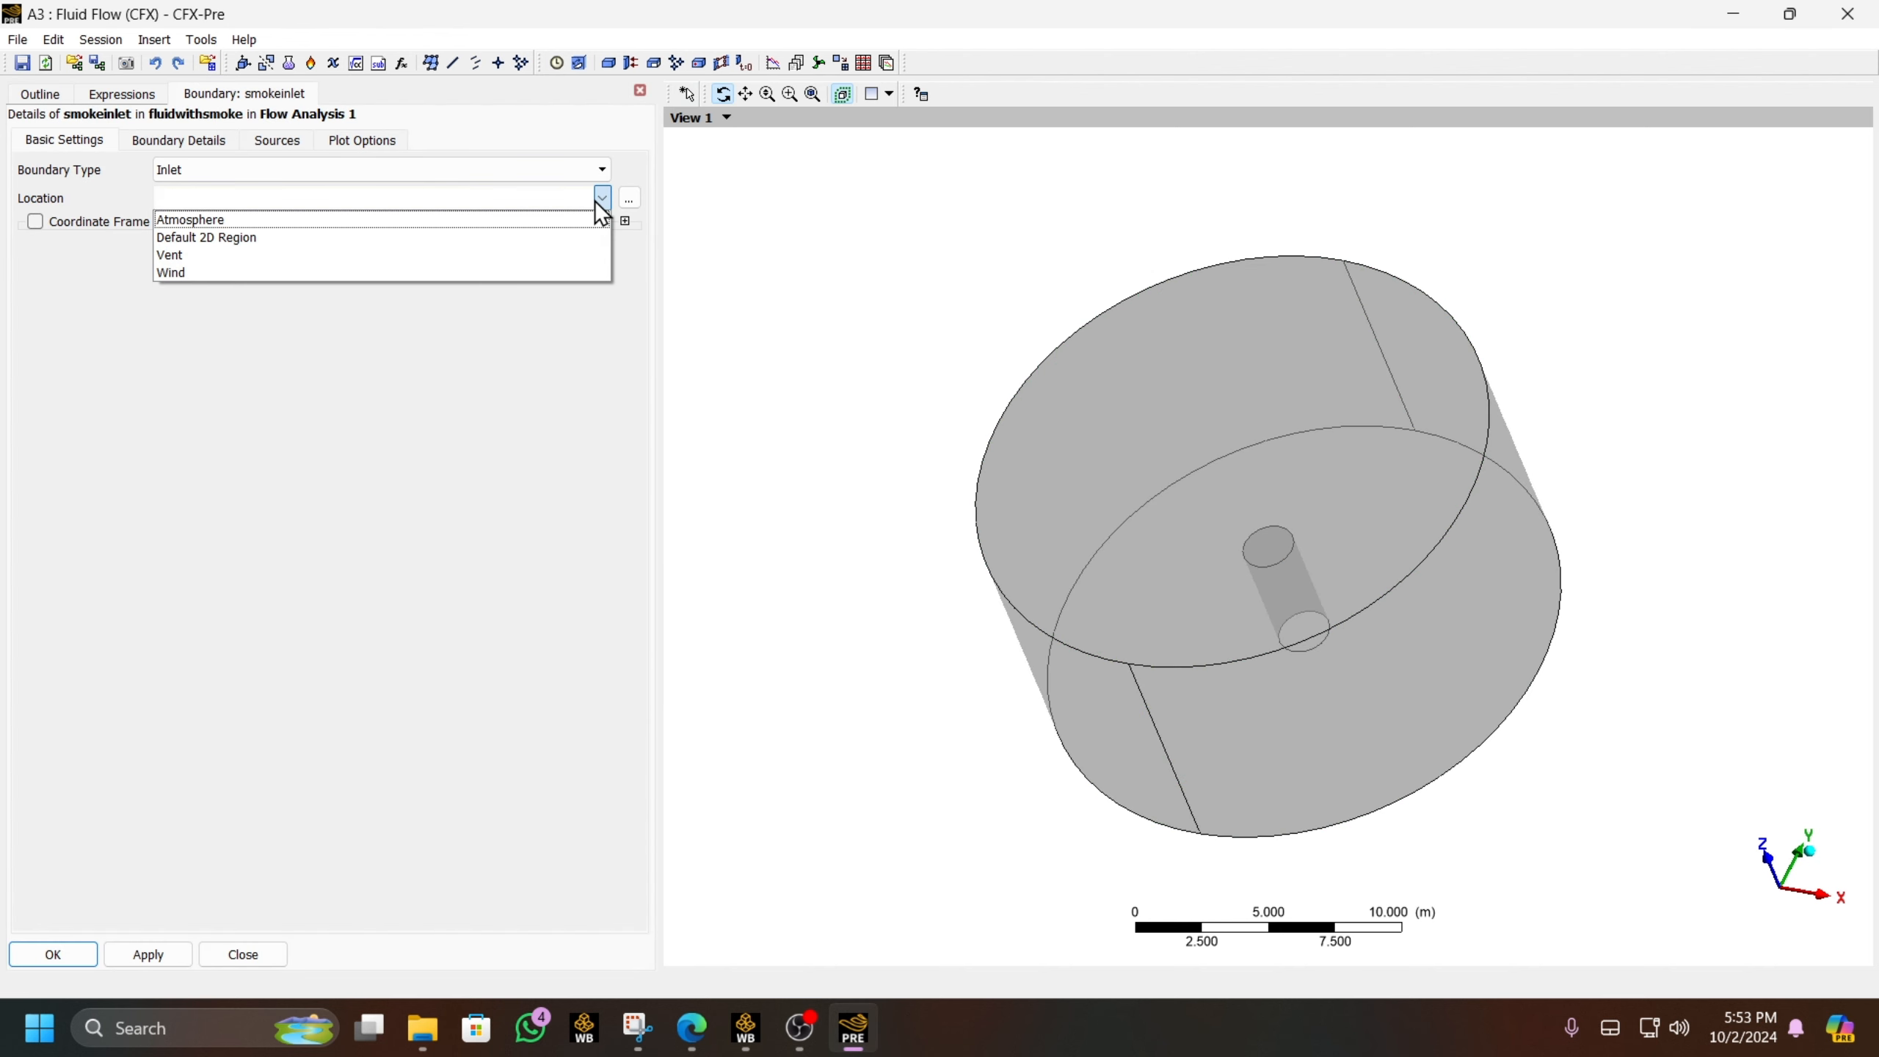
pyautogui.click(352, 259)
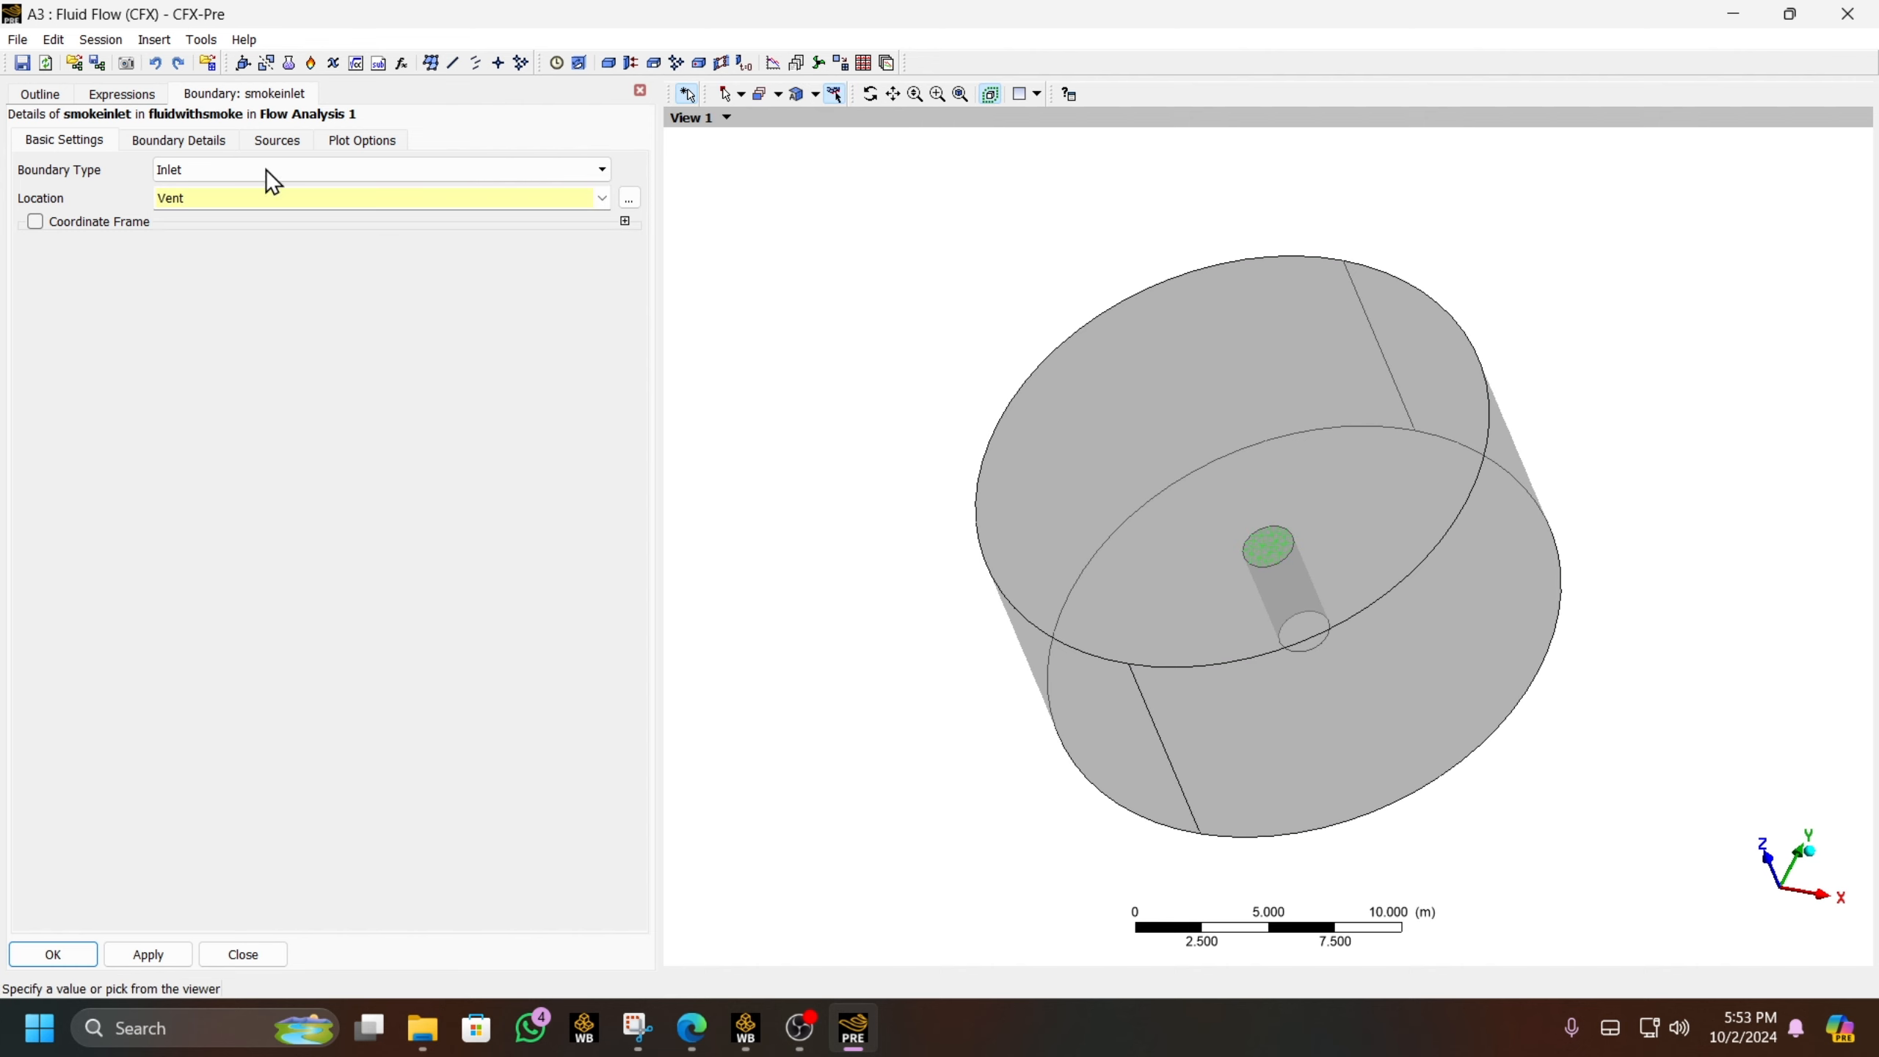
# - Define the smokeinlet boundary's normal speed with the velvent2 expression
pyautogui.click(226, 143)
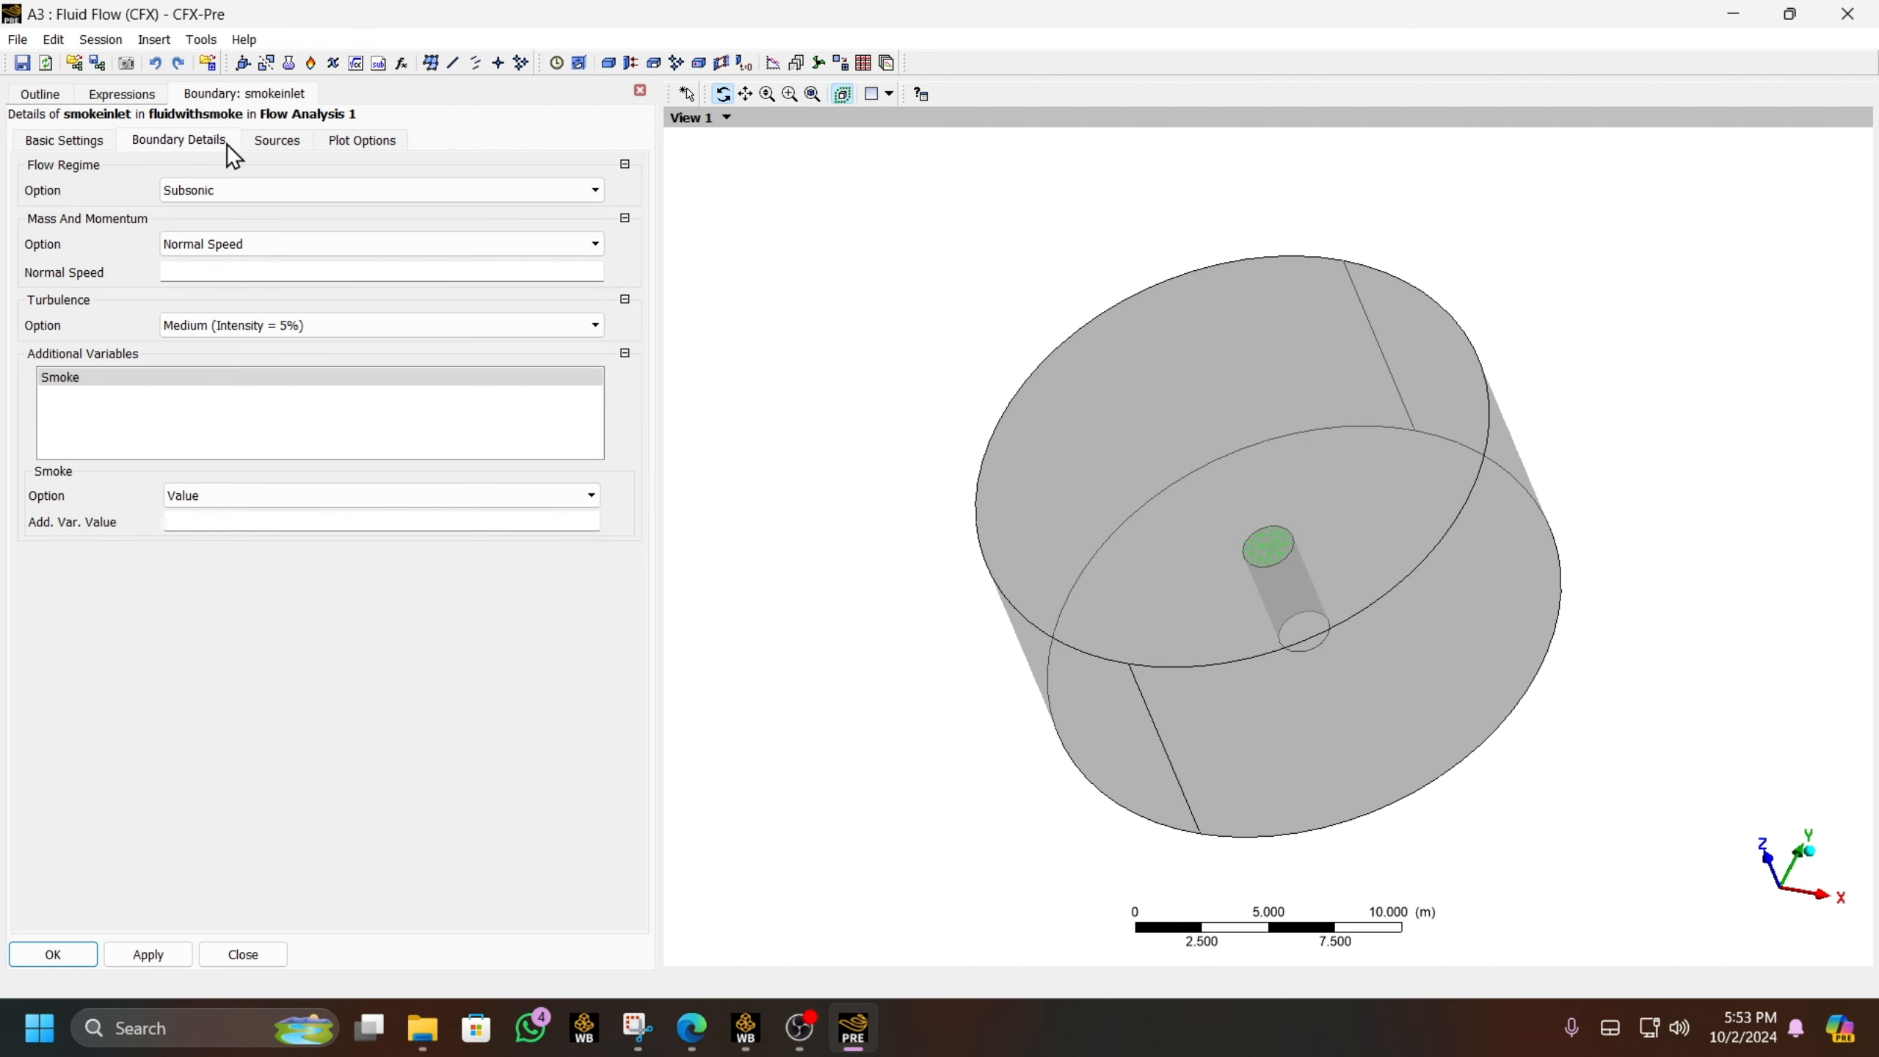
pyautogui.click(229, 253)
pyautogui.click(232, 255)
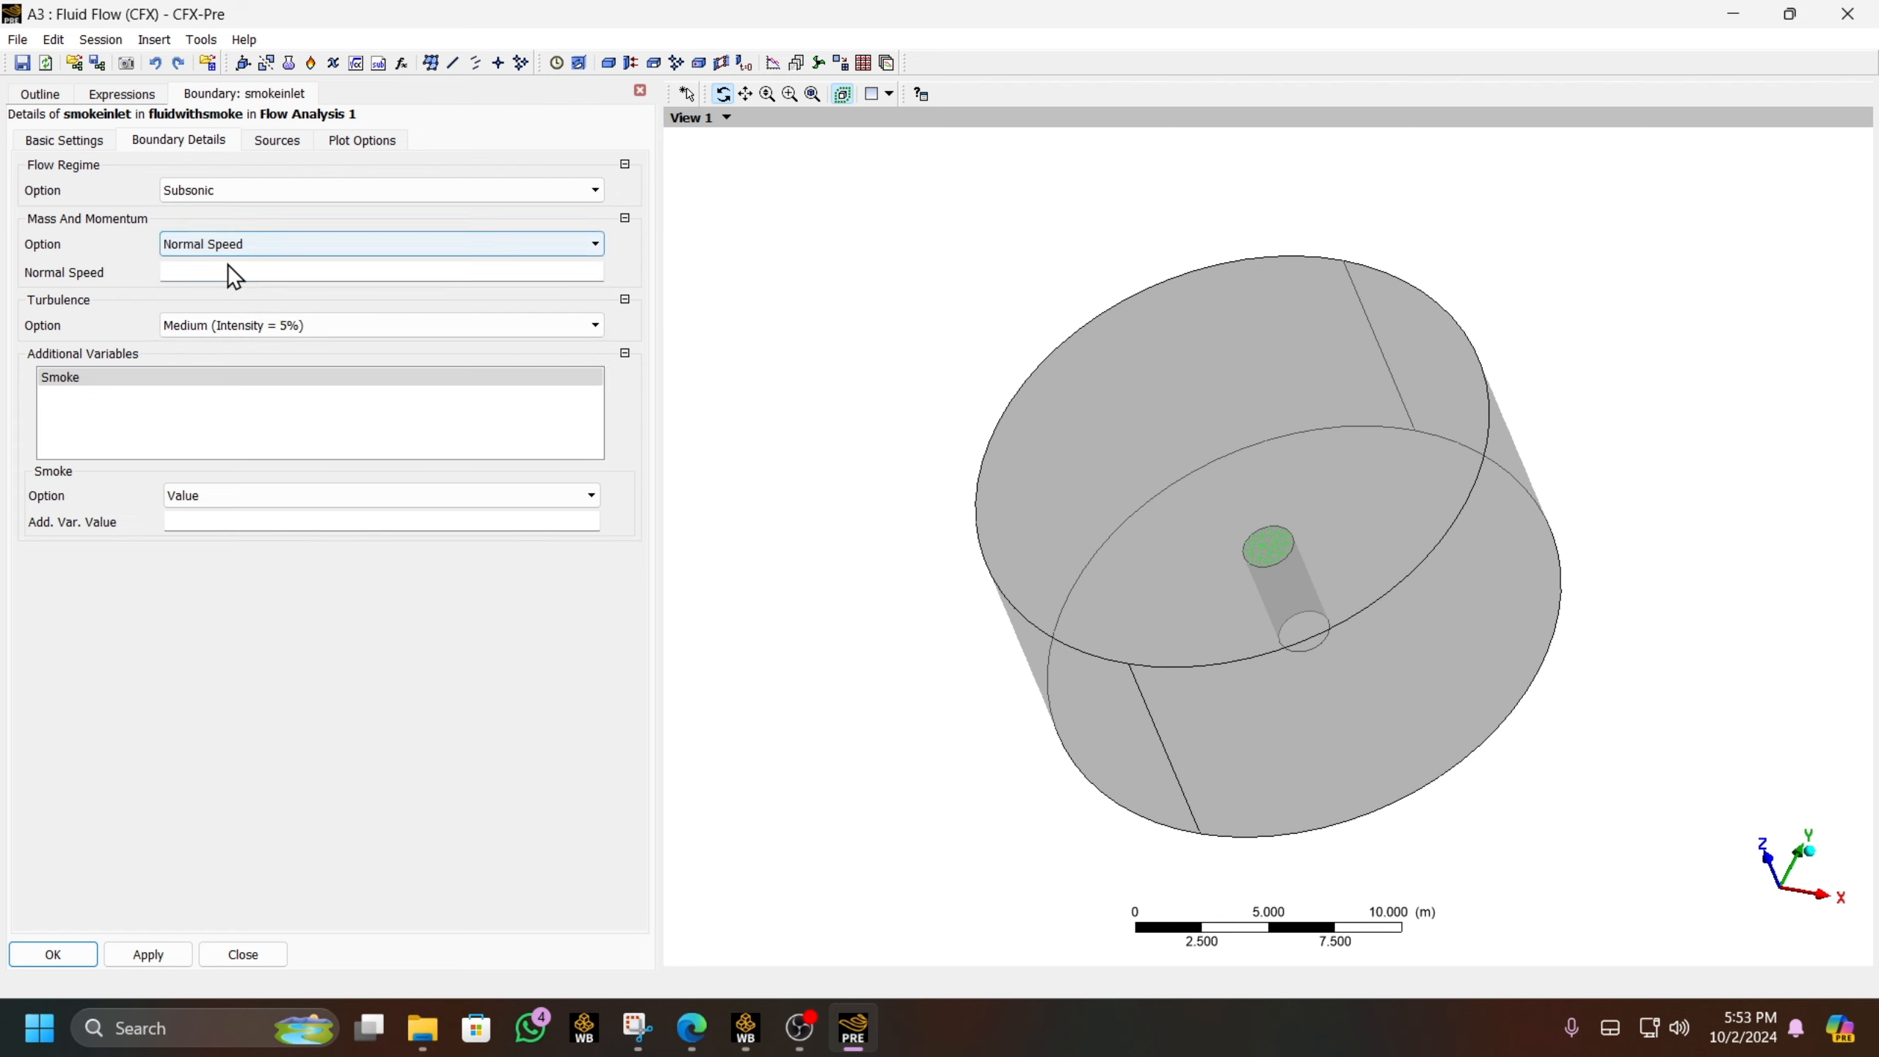
pyautogui.click(228, 264)
pyautogui.click(633, 275)
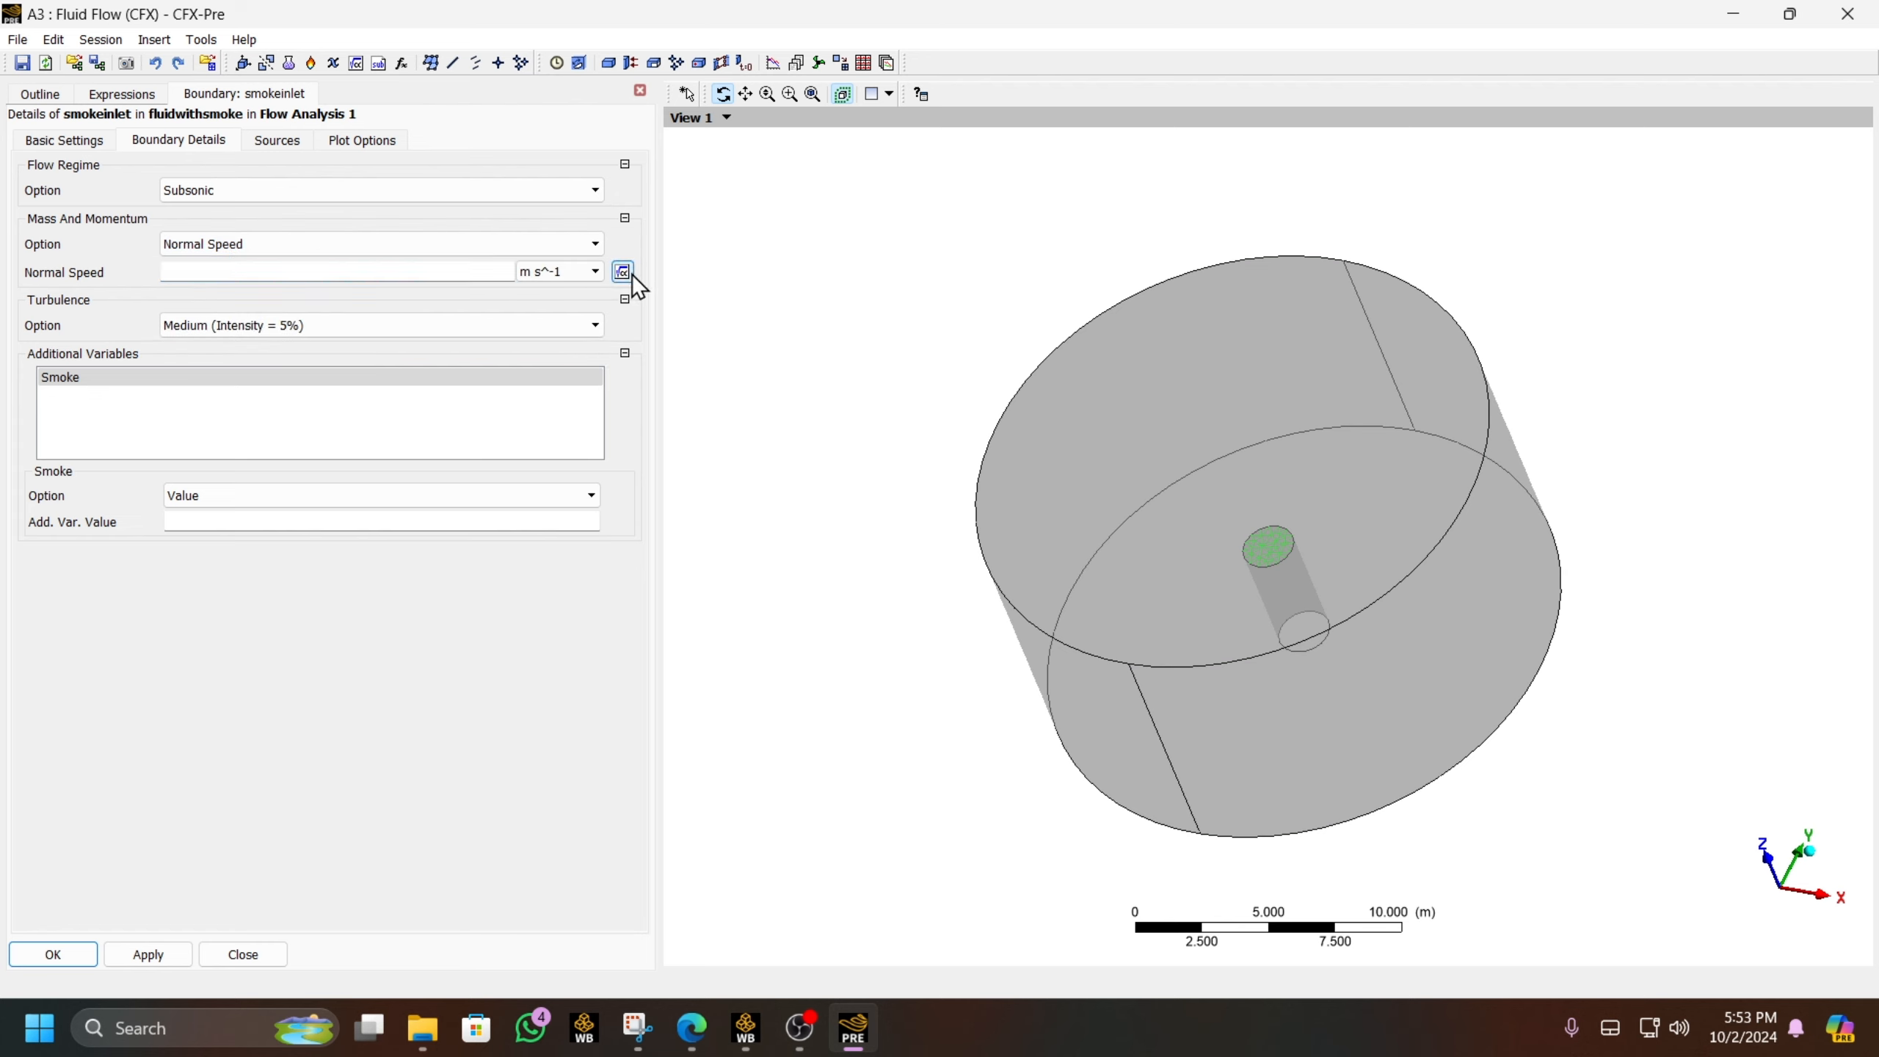
pyautogui.rightClick(330, 270)
pyautogui.moveTo(440, 304)
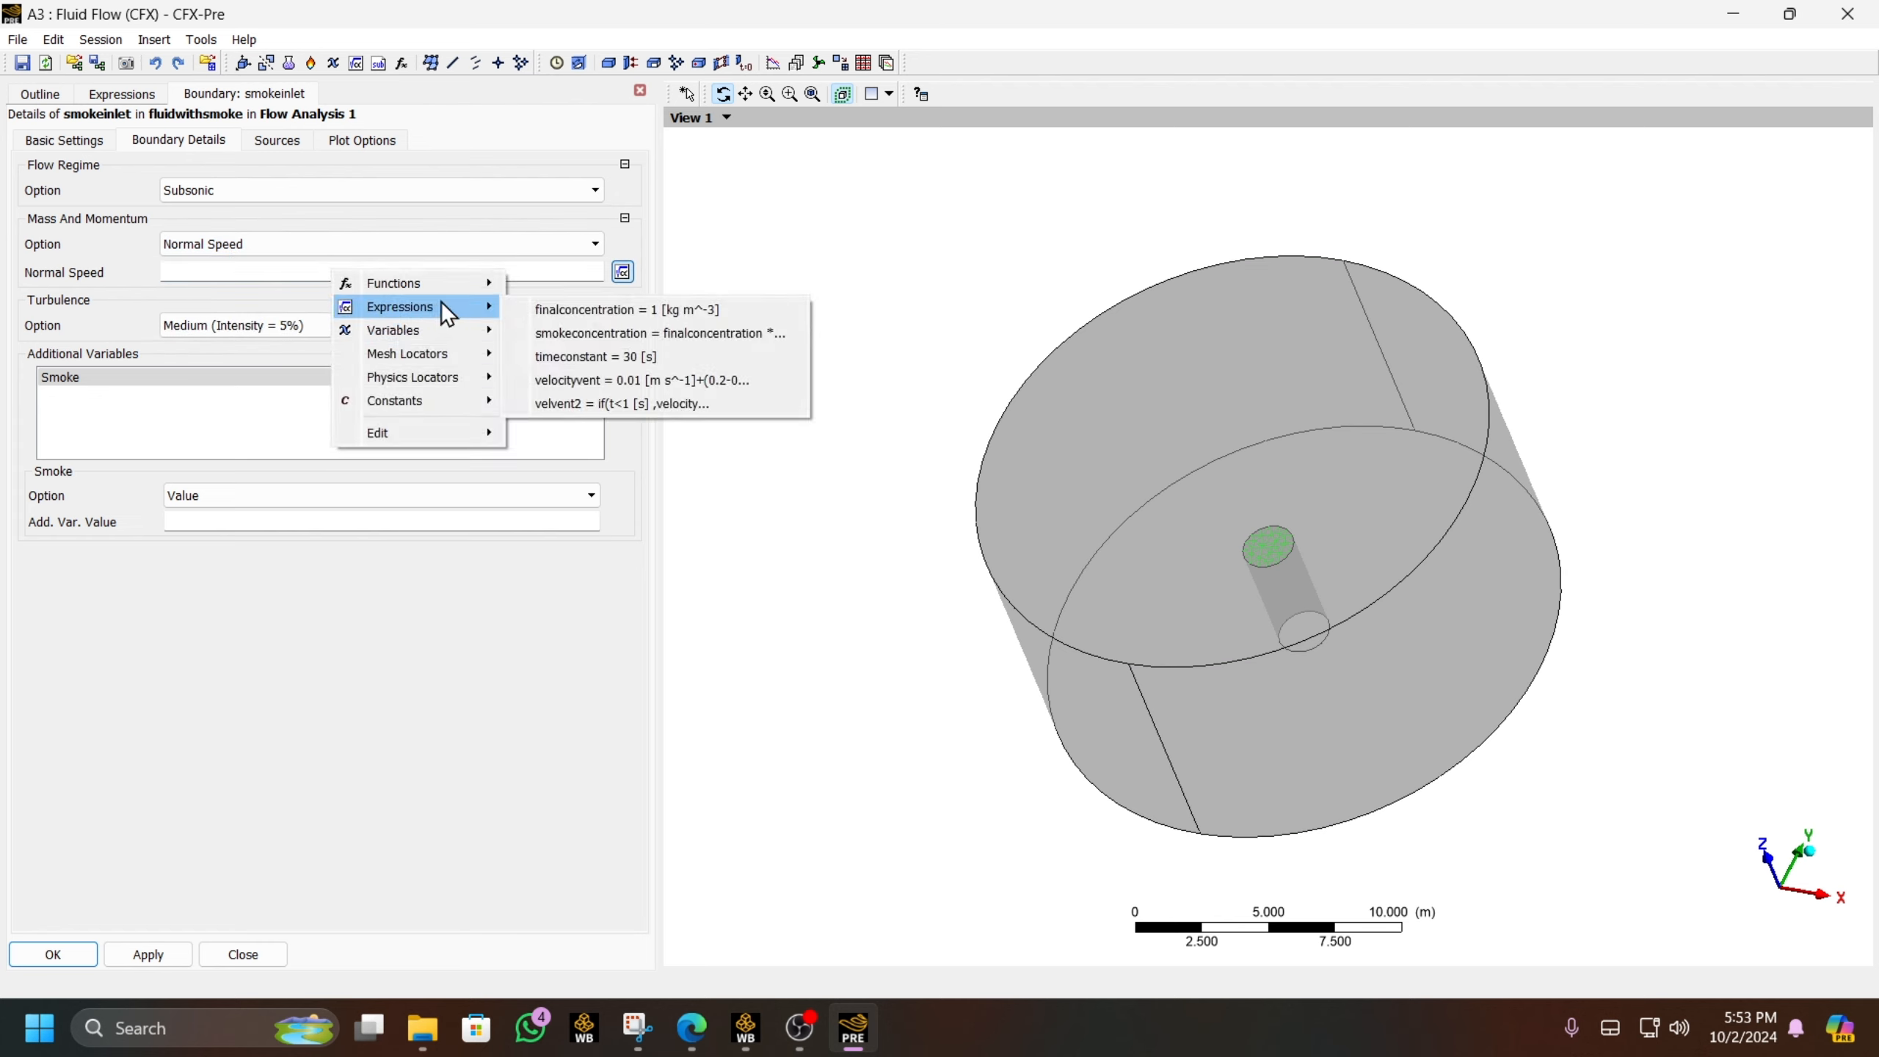
pyautogui.click(576, 405)
# - Set smokeinlet's Smoke value to the smokeconcentration expression and accept the boundary
pyautogui.click(249, 524)
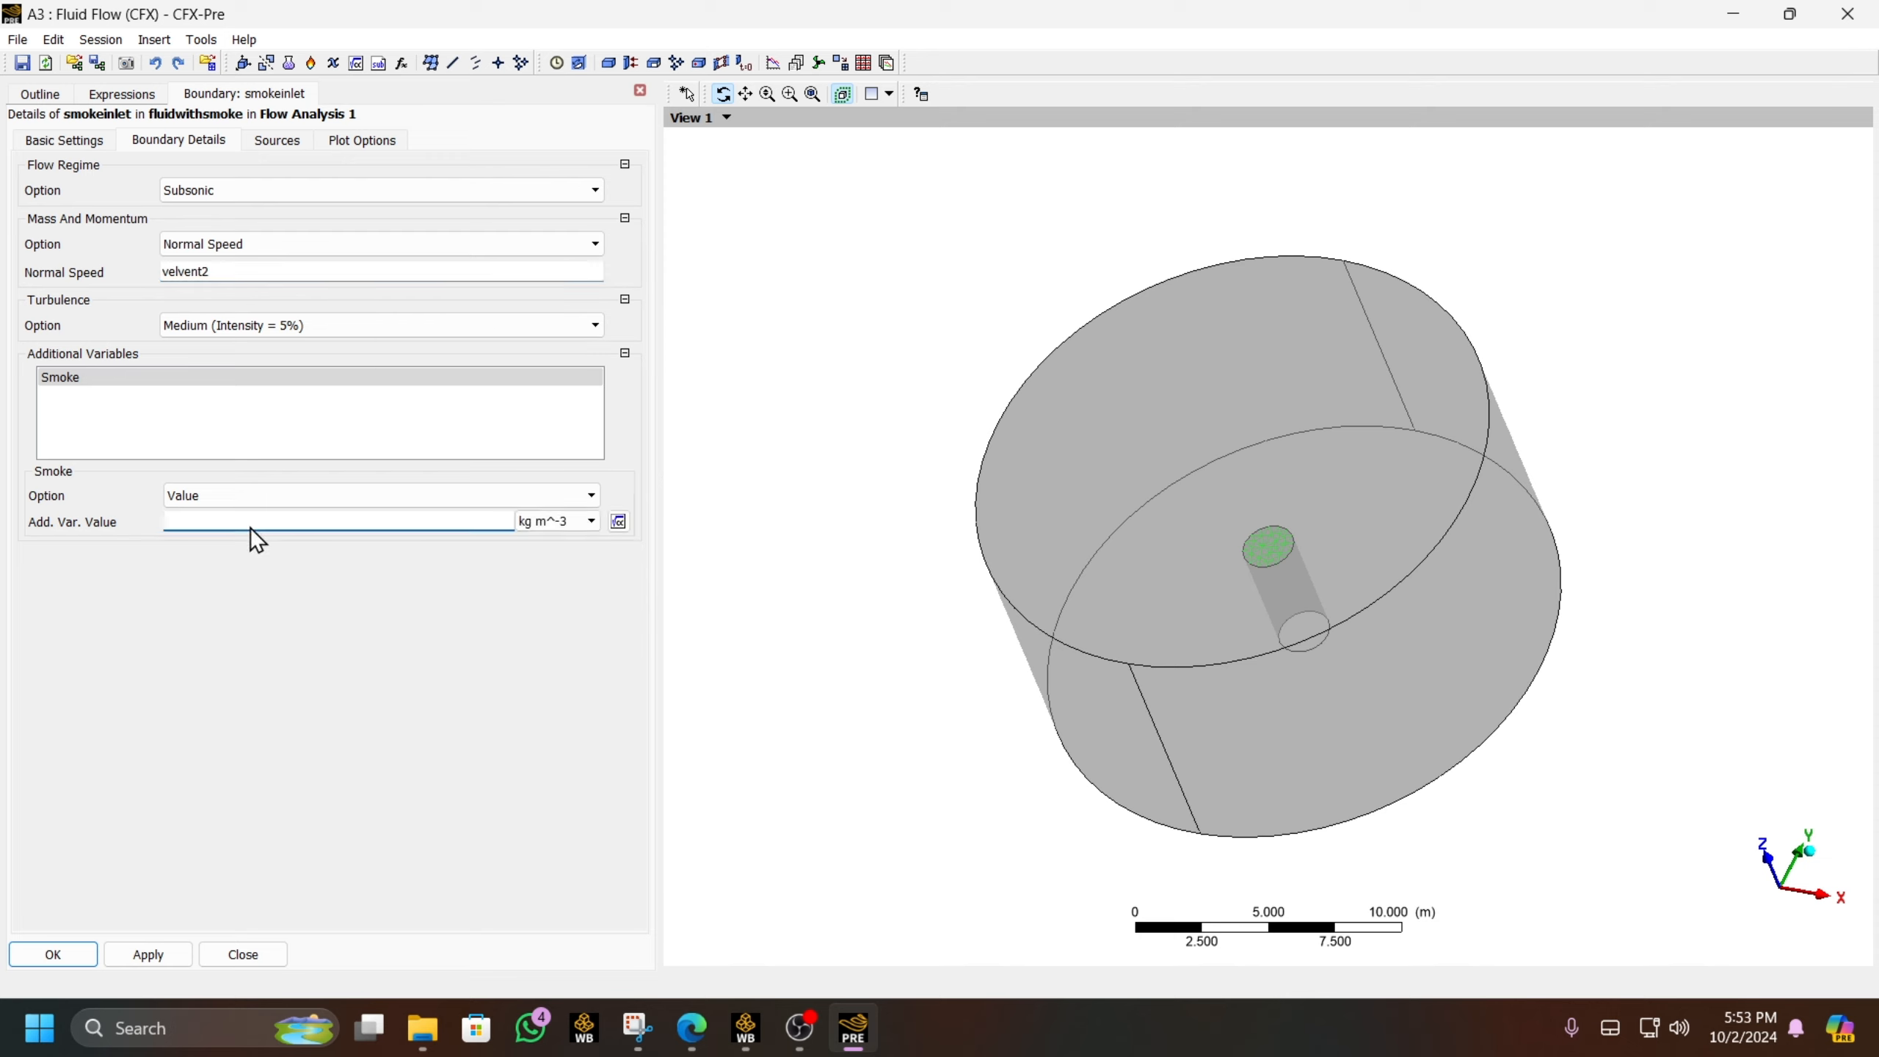
pyautogui.rightClick(537, 528)
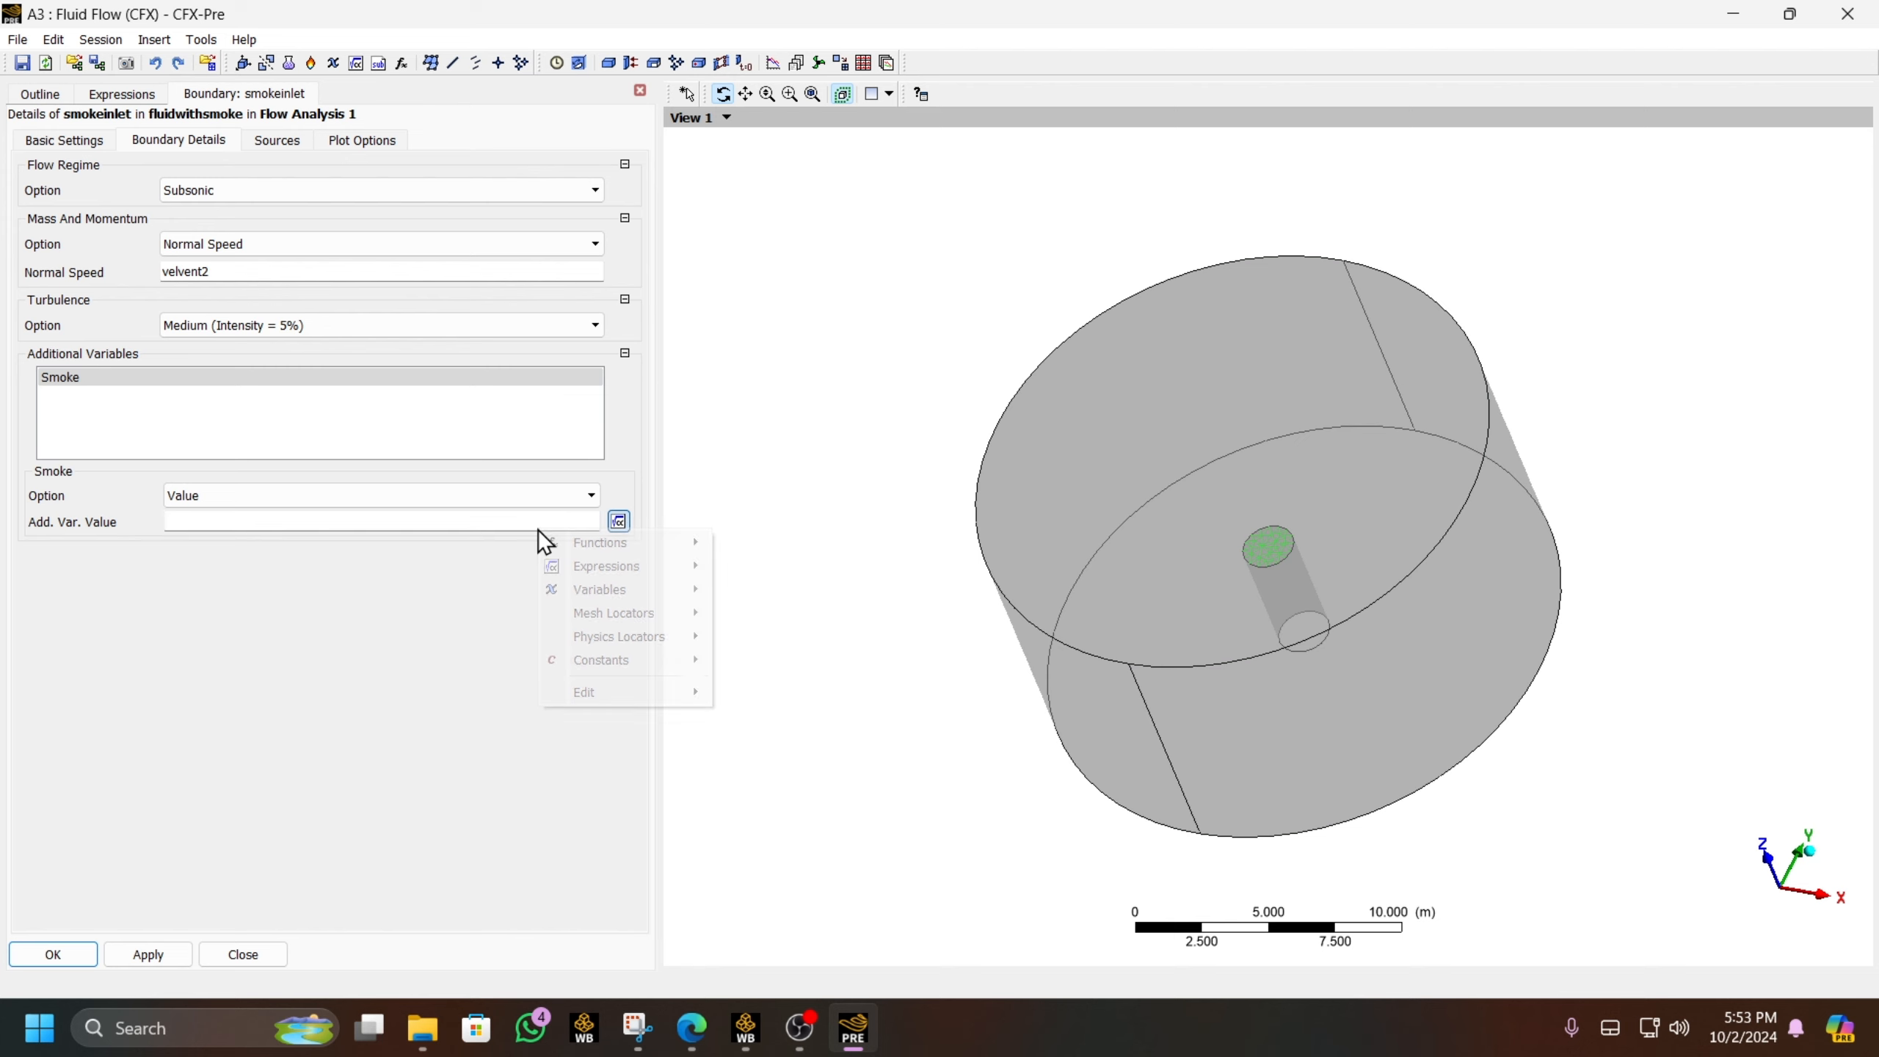
pyautogui.click(537, 528)
pyautogui.rightClick(494, 523)
pyautogui.moveTo(559, 565)
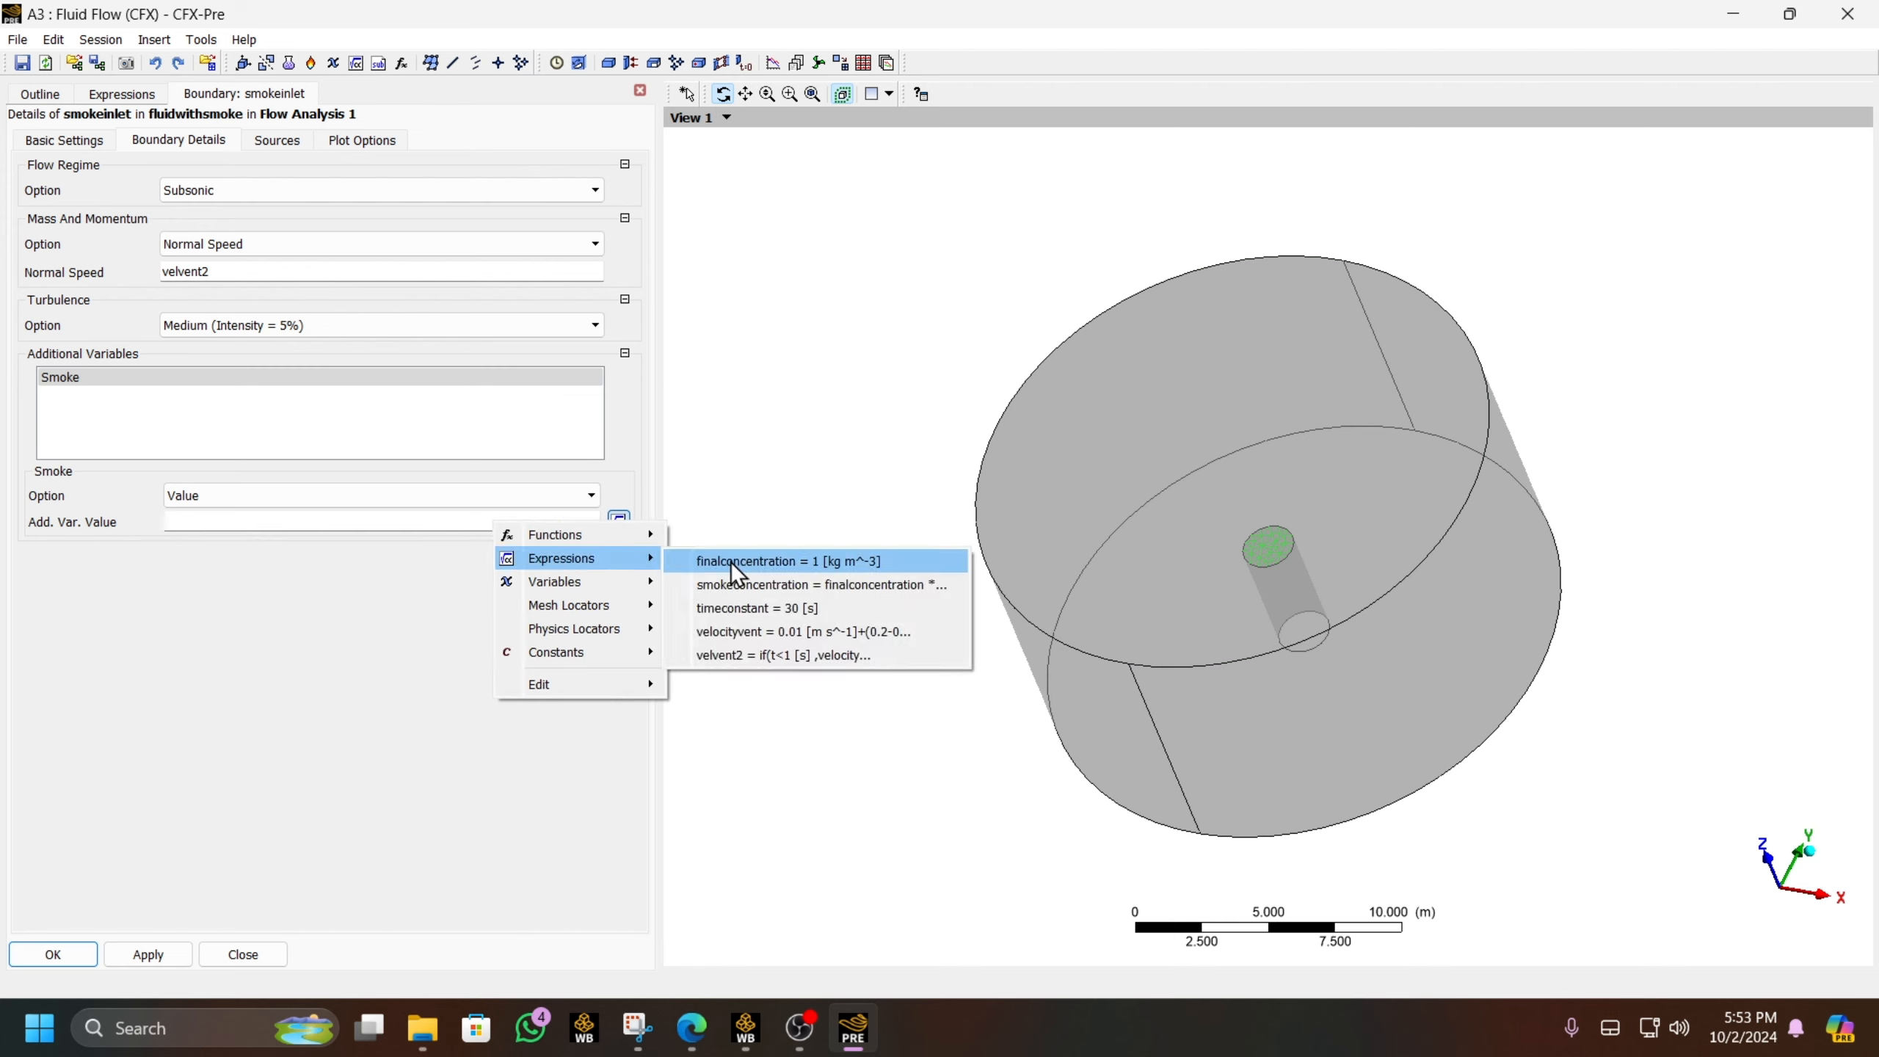
pyautogui.click(754, 583)
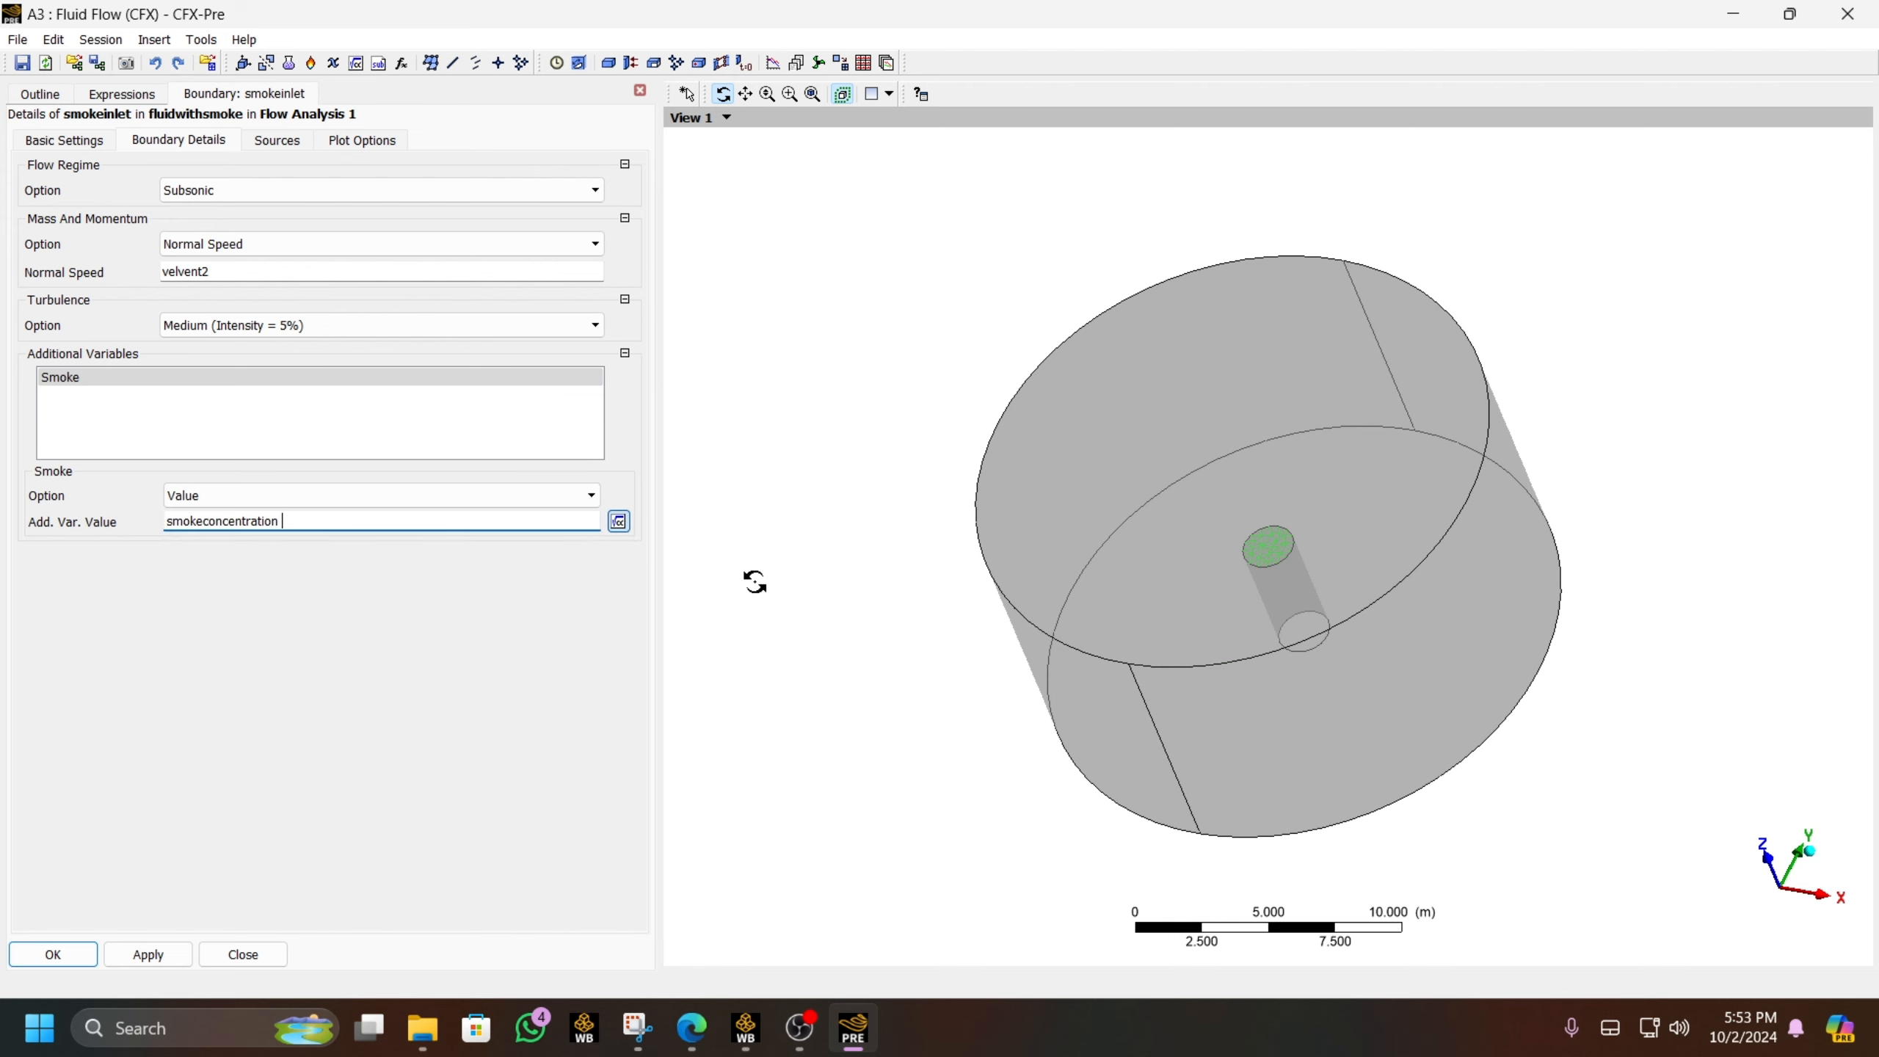
pyautogui.click(267, 142)
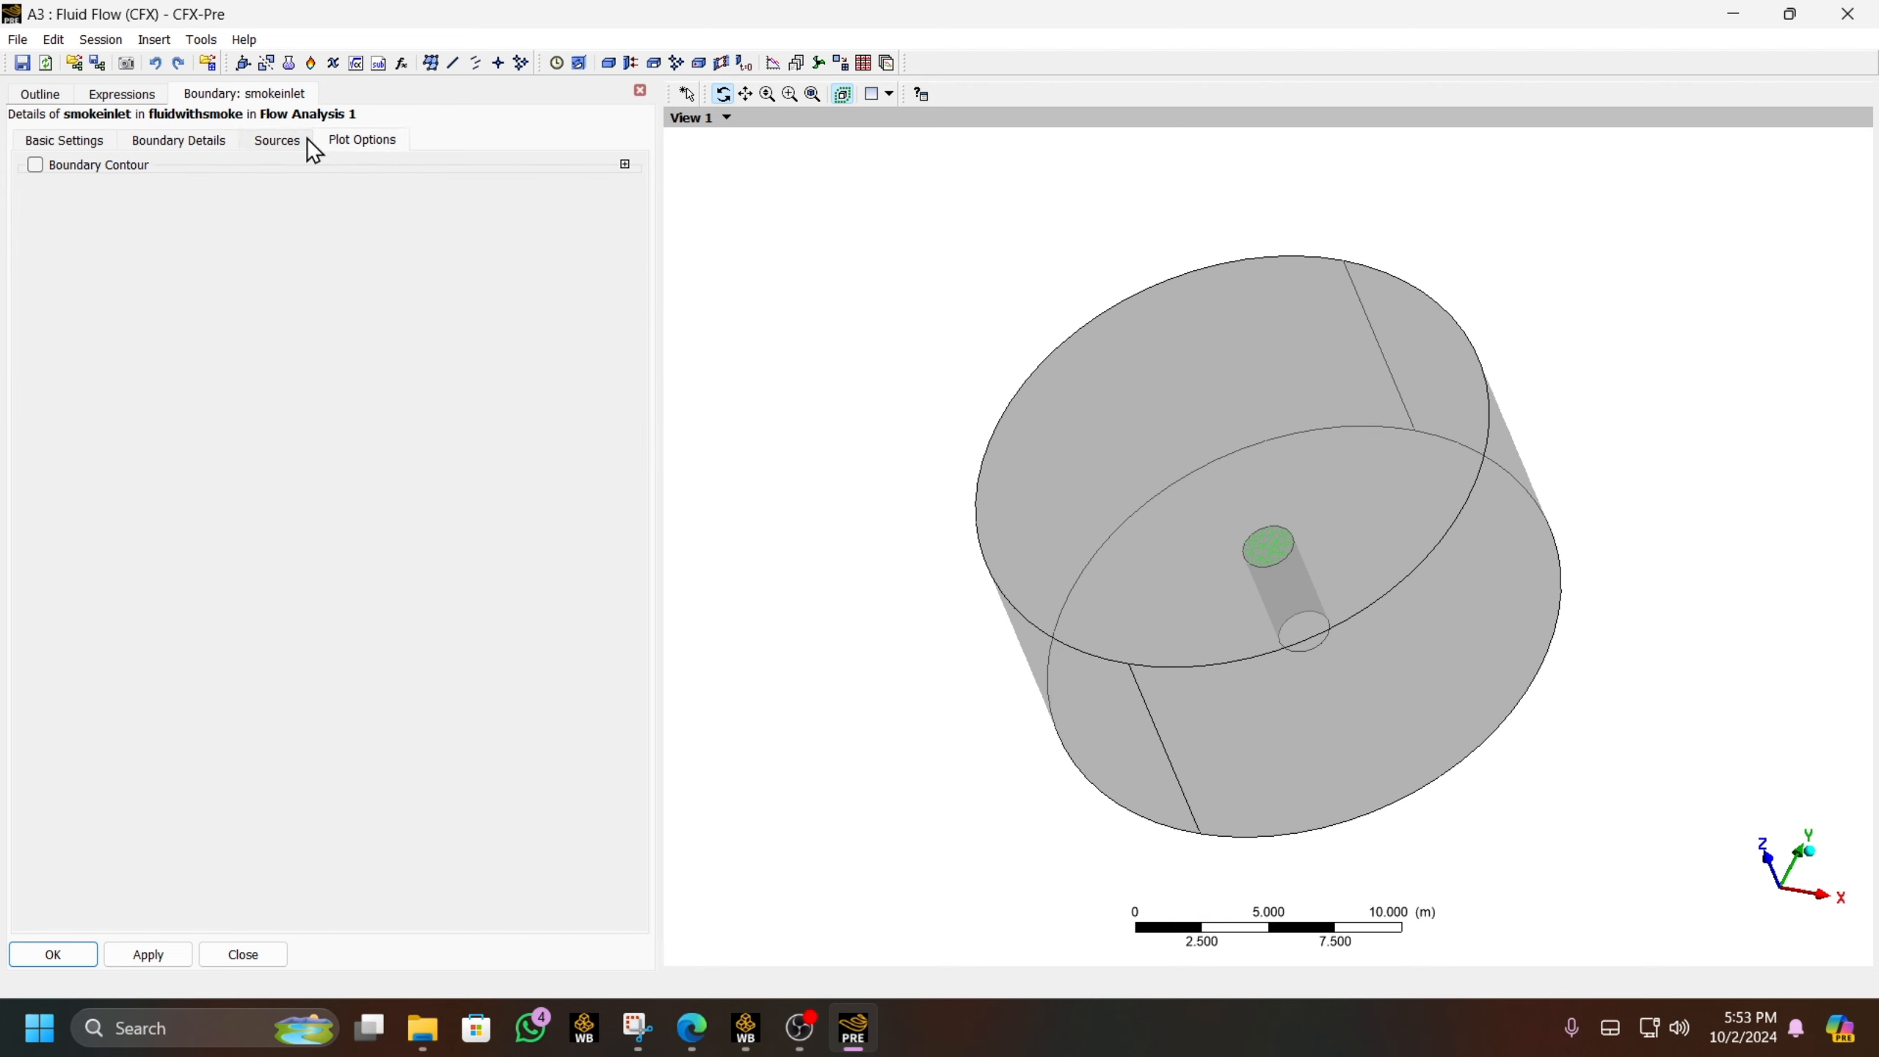
pyautogui.click(178, 141)
pyautogui.click(56, 140)
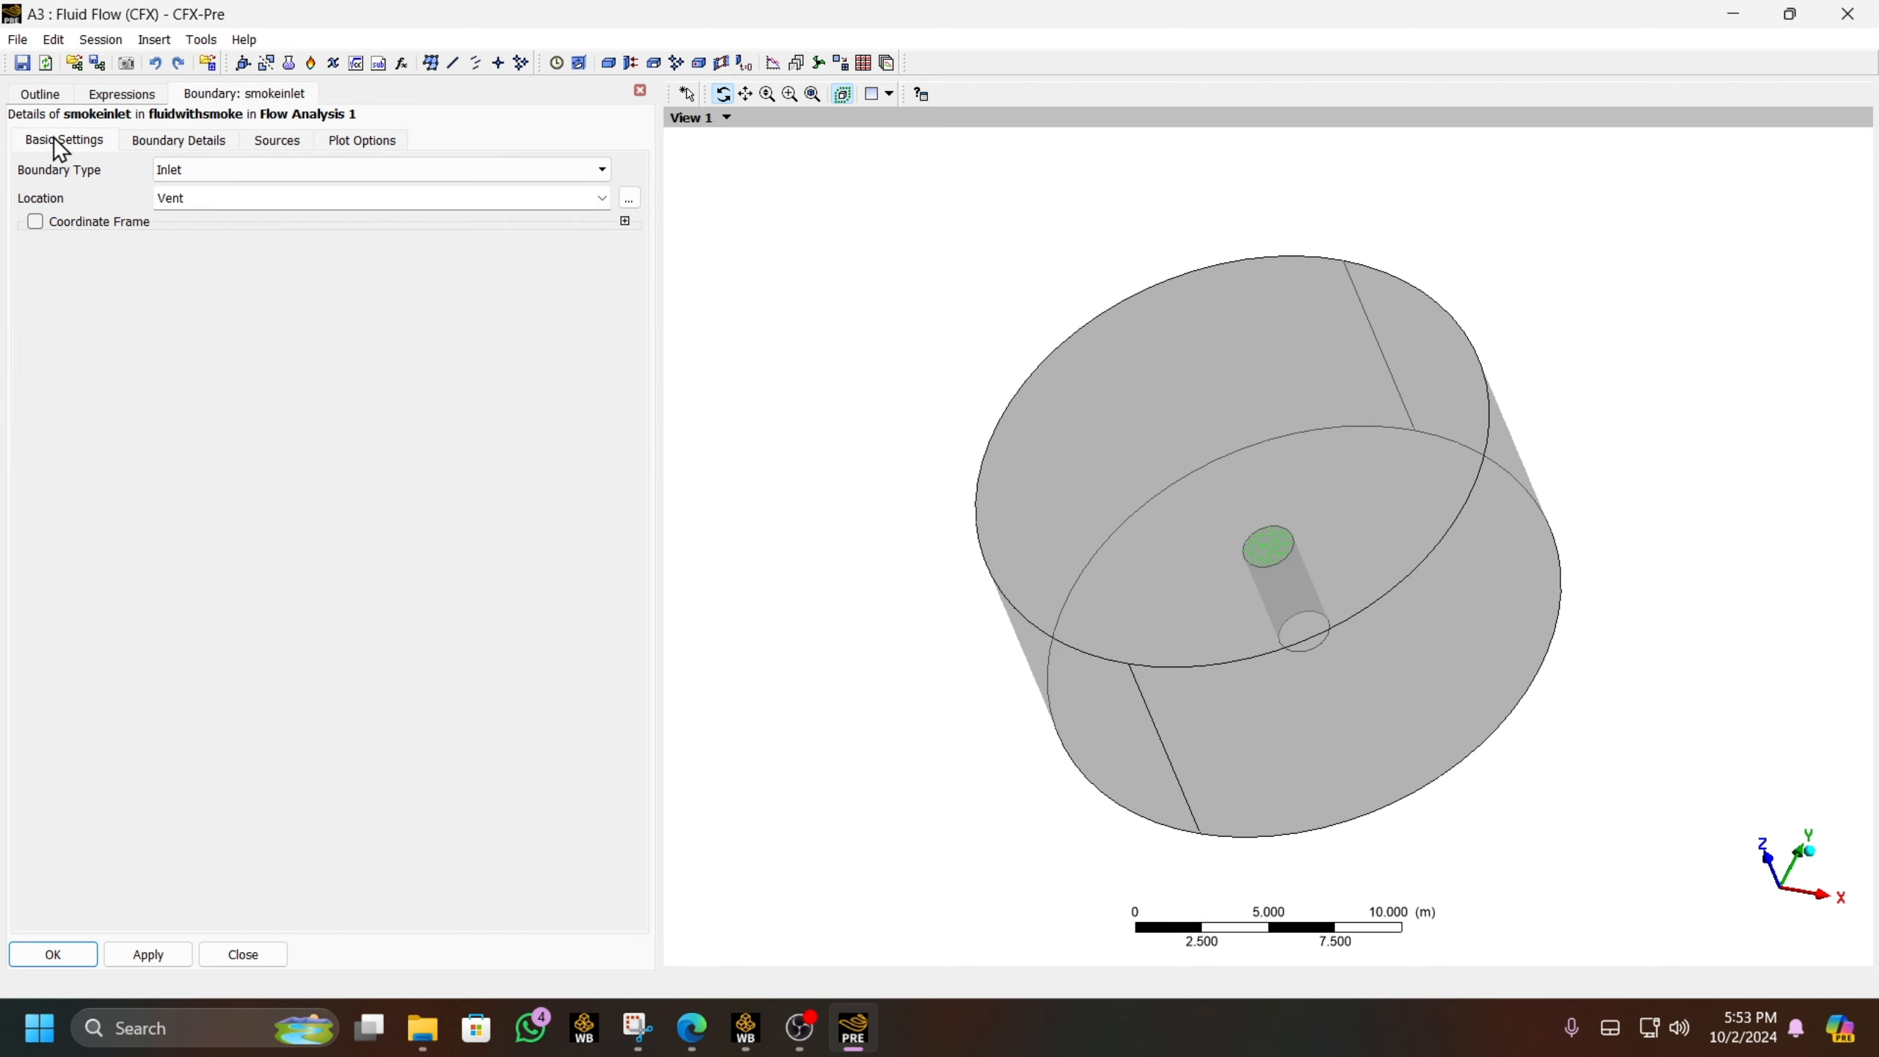
pyautogui.click(163, 143)
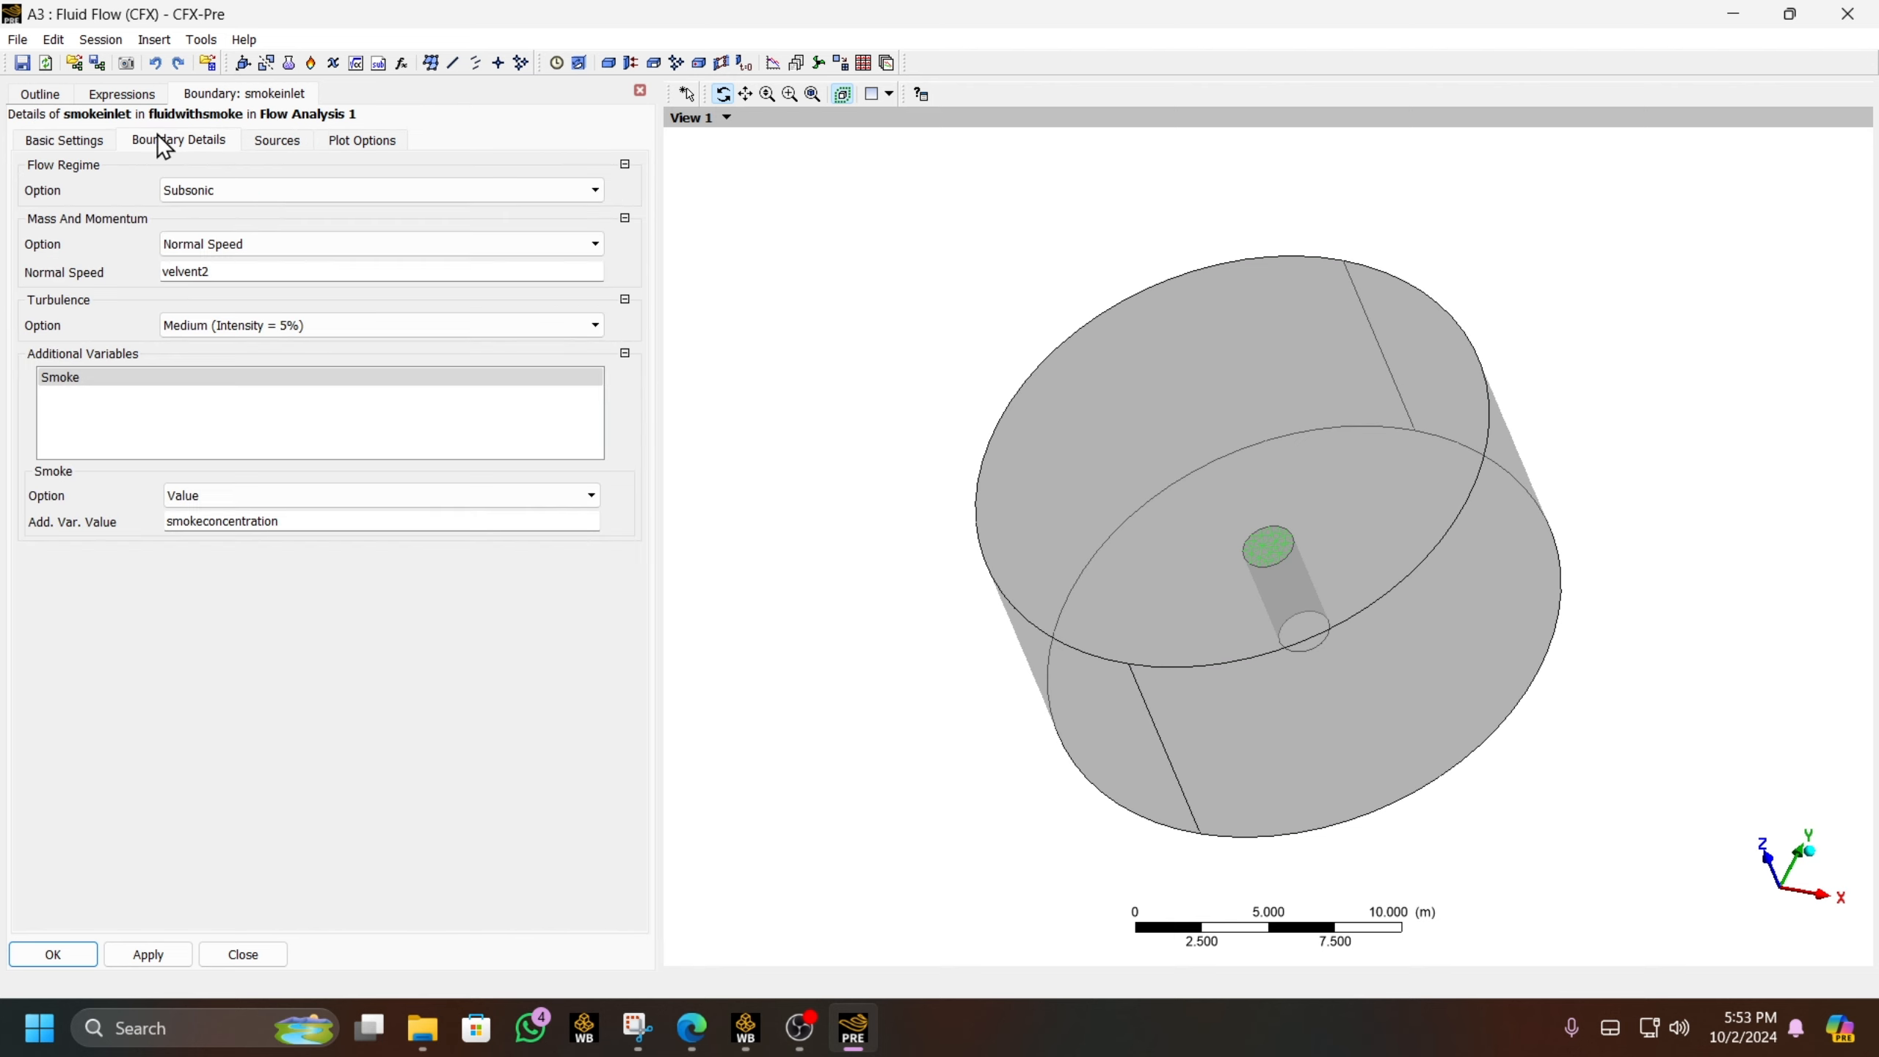
pyautogui.click(87, 955)
# - Add an inlet boundary named windinlet to the fluidwithsmoke domain and locate it on Wind
pyautogui.moveTo(868, 638); pyautogui.dragTo(851, 533)
pyautogui.click(215, 222)
pyautogui.rightClick(216, 222)
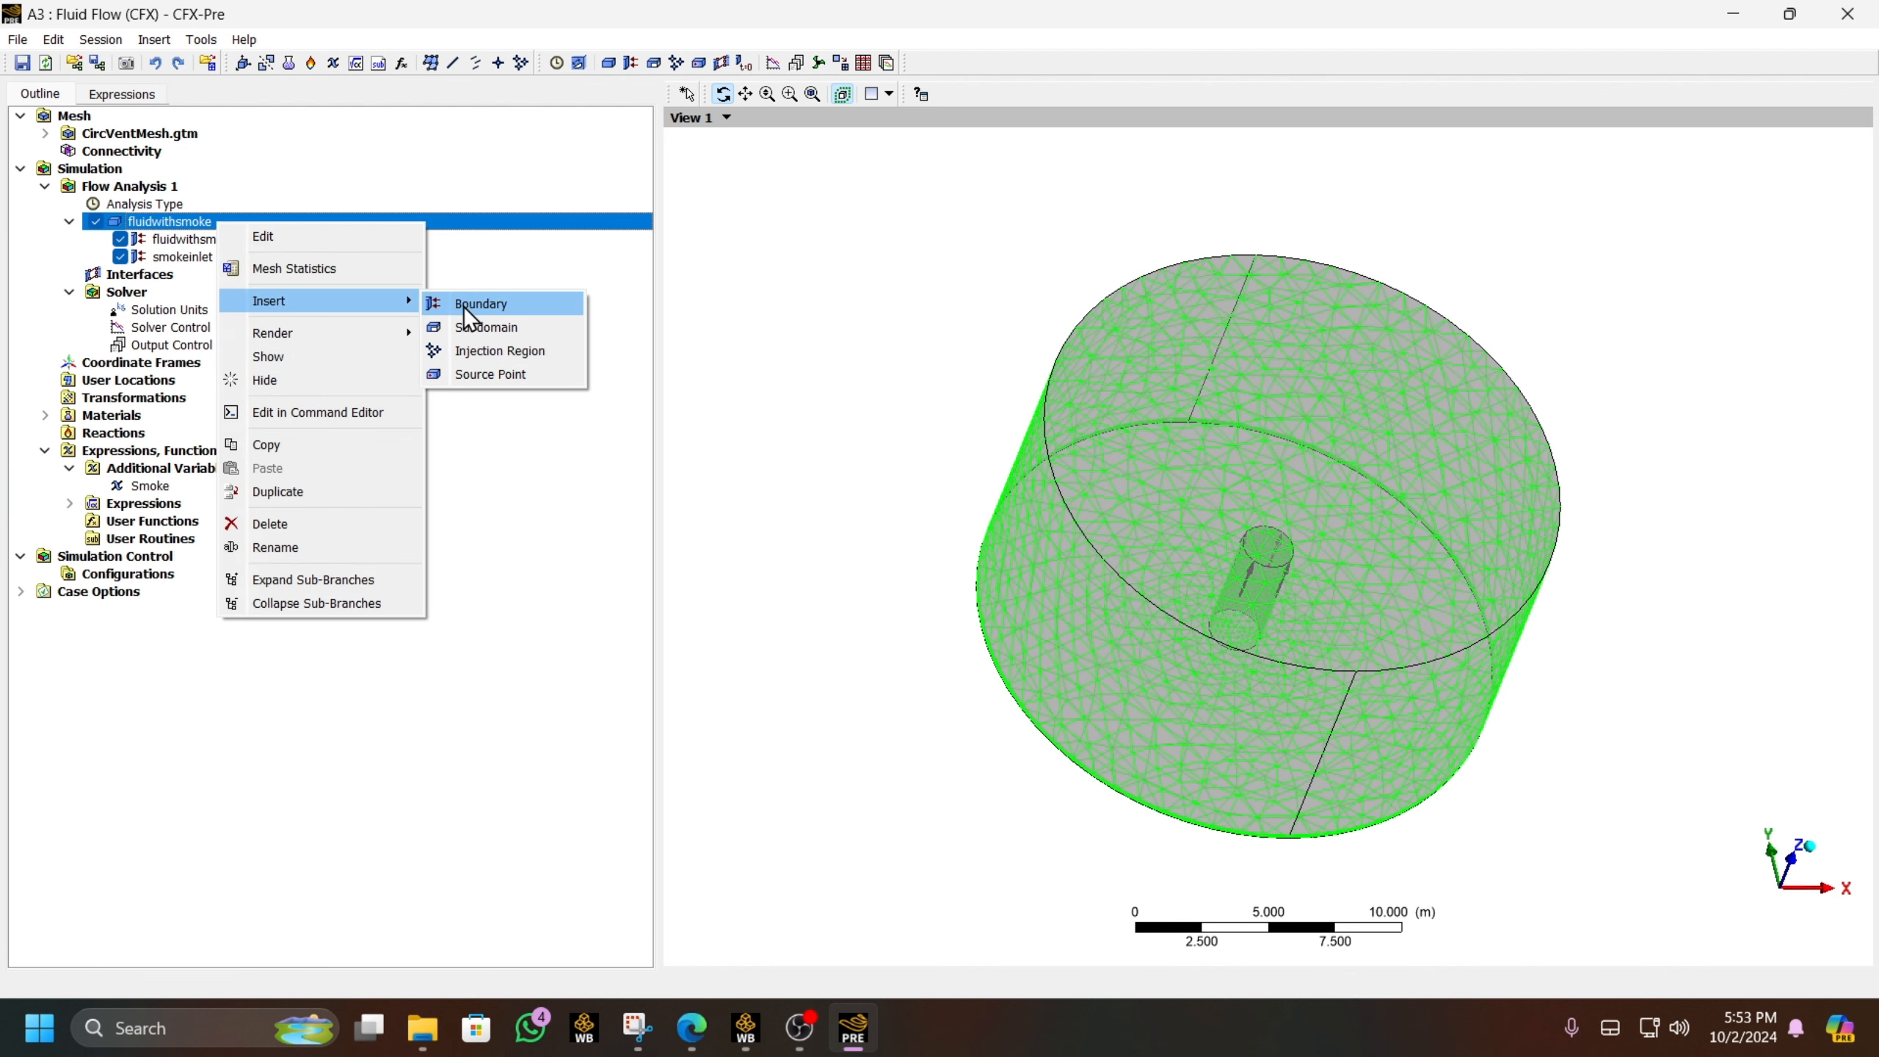
pyautogui.click(466, 301)
pyautogui.write('wind')
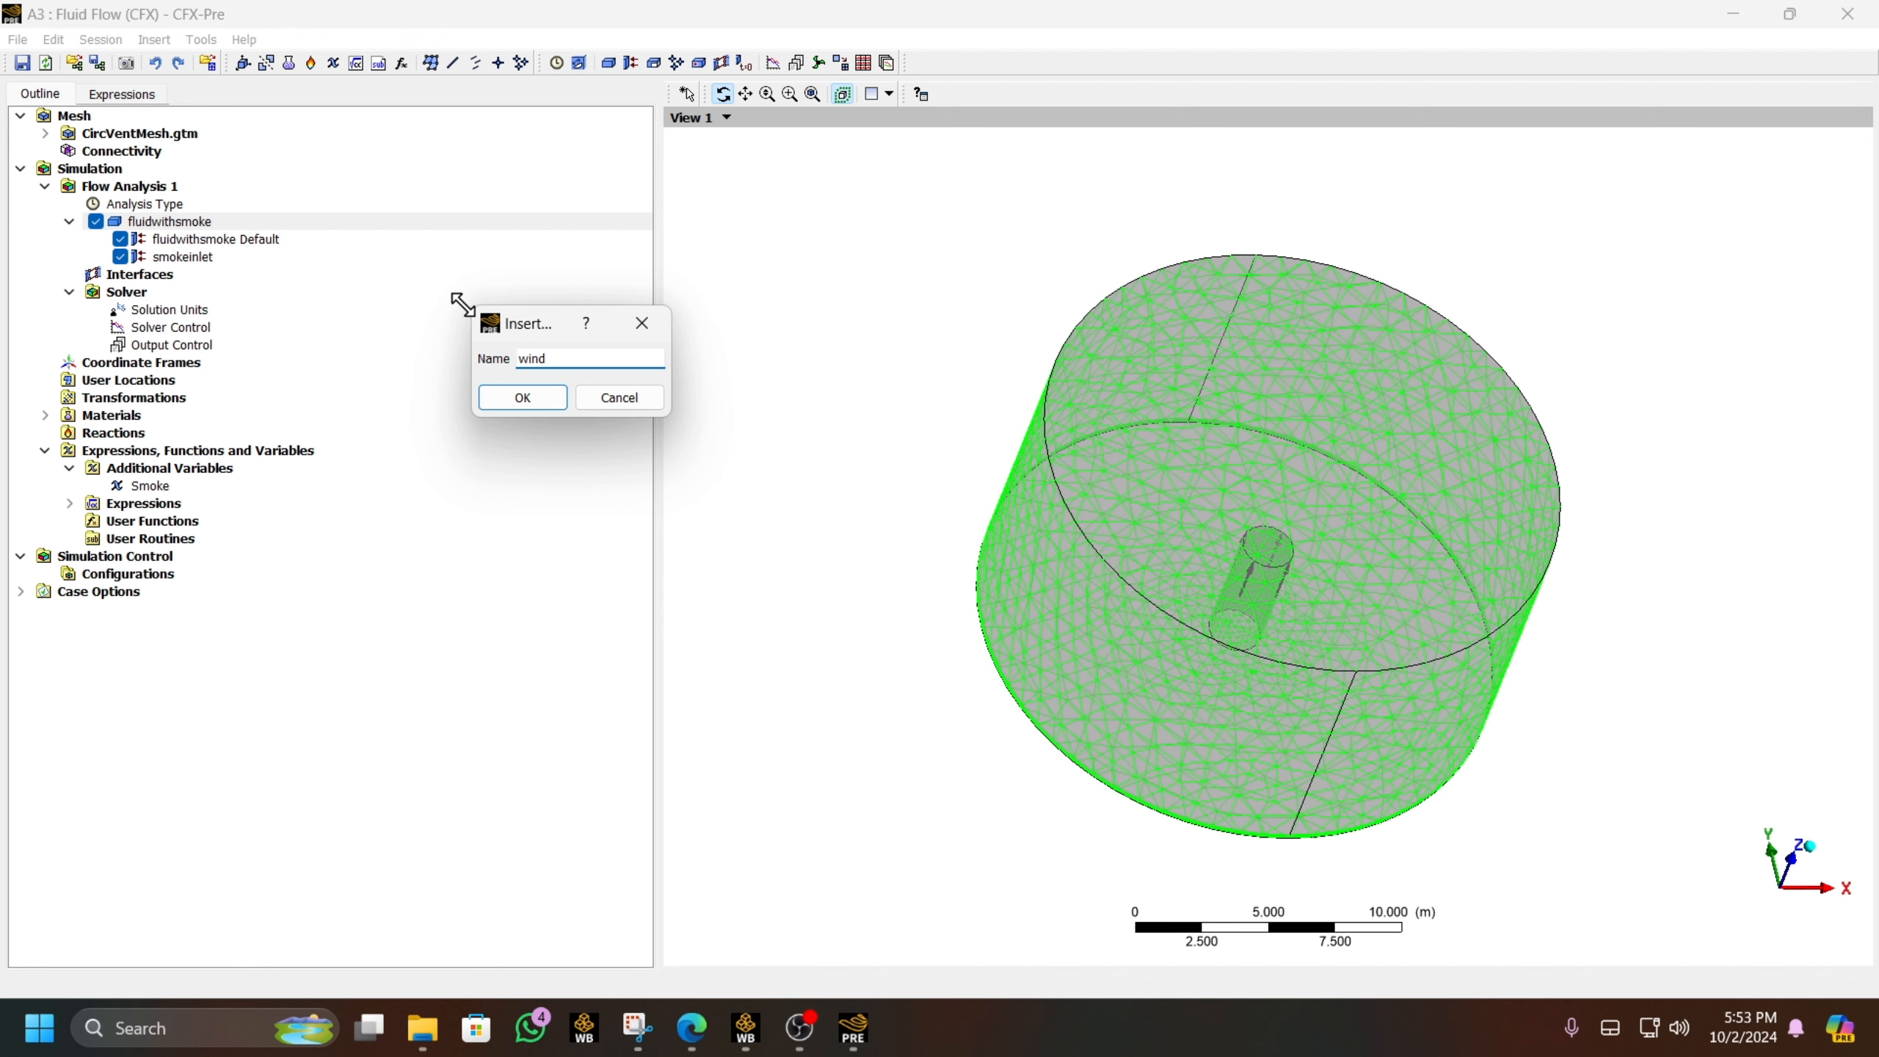
pyautogui.write('inlet')
pyautogui.press('Return')
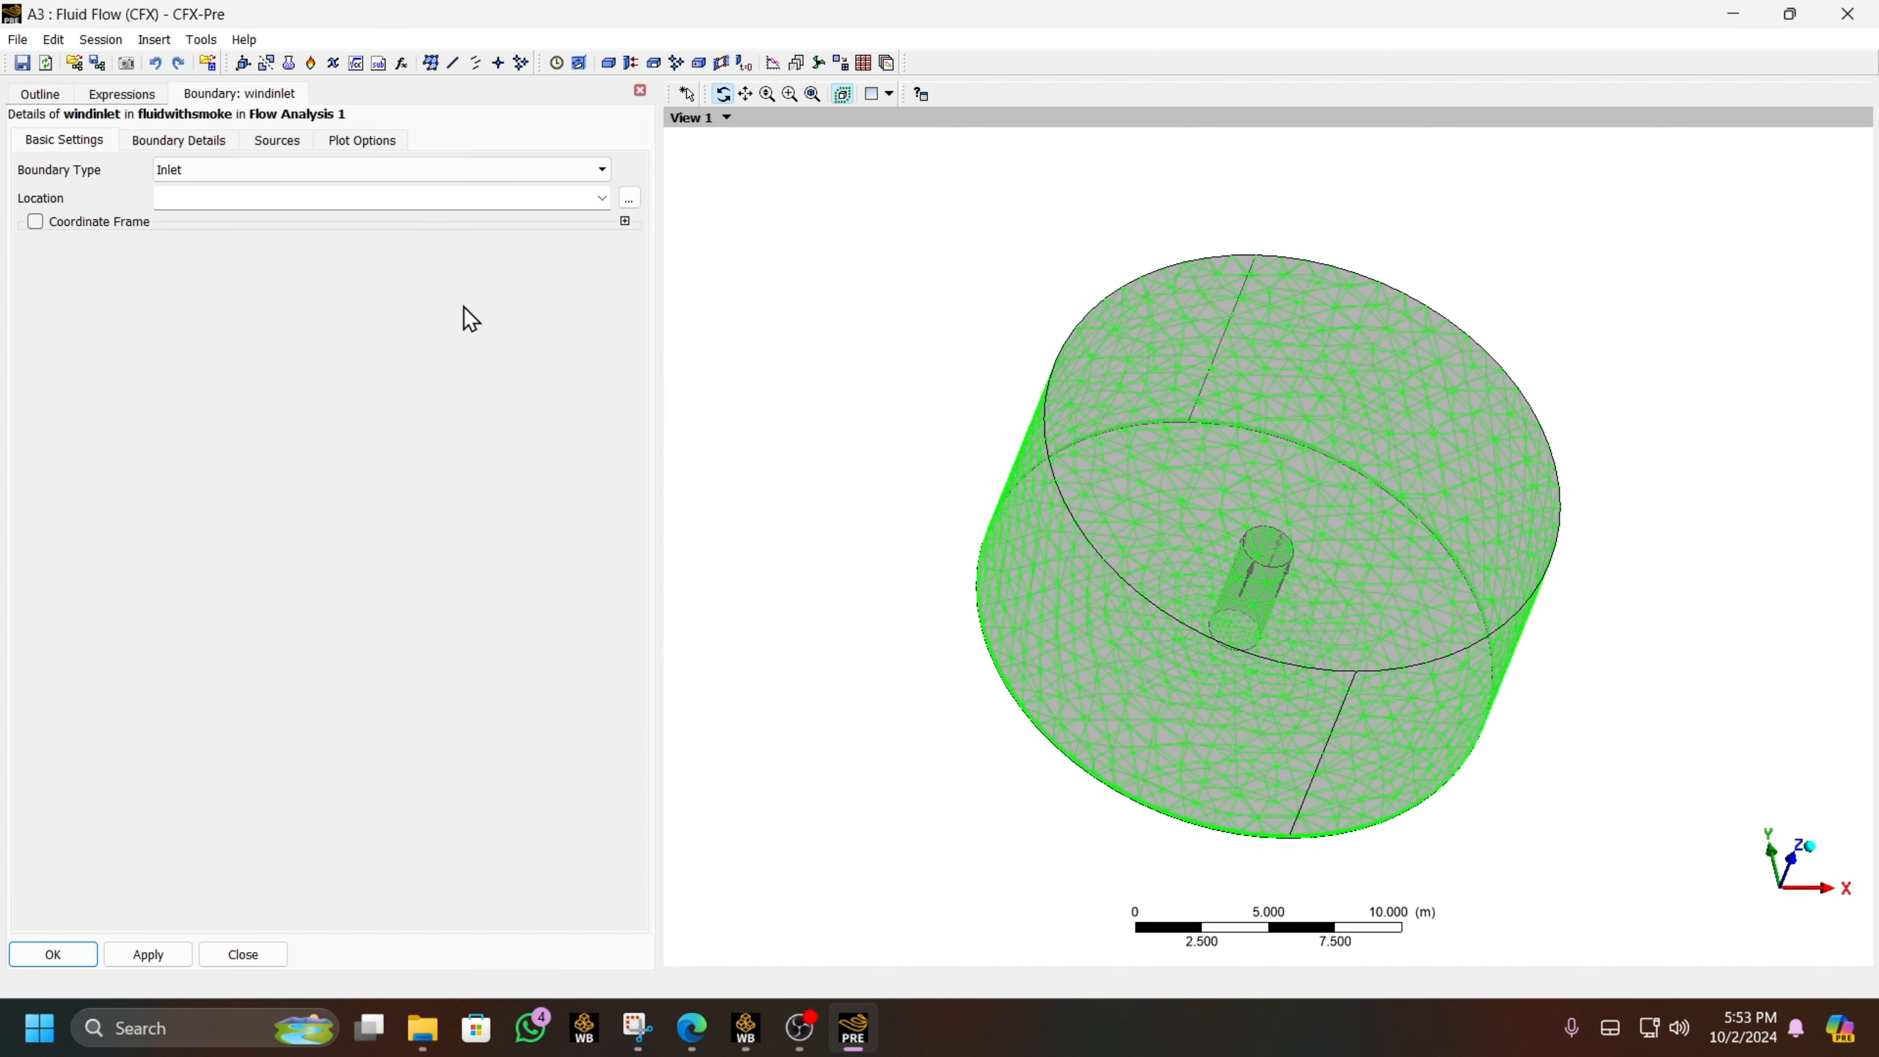
pyautogui.click(570, 198)
pyautogui.click(600, 198)
pyautogui.click(545, 273)
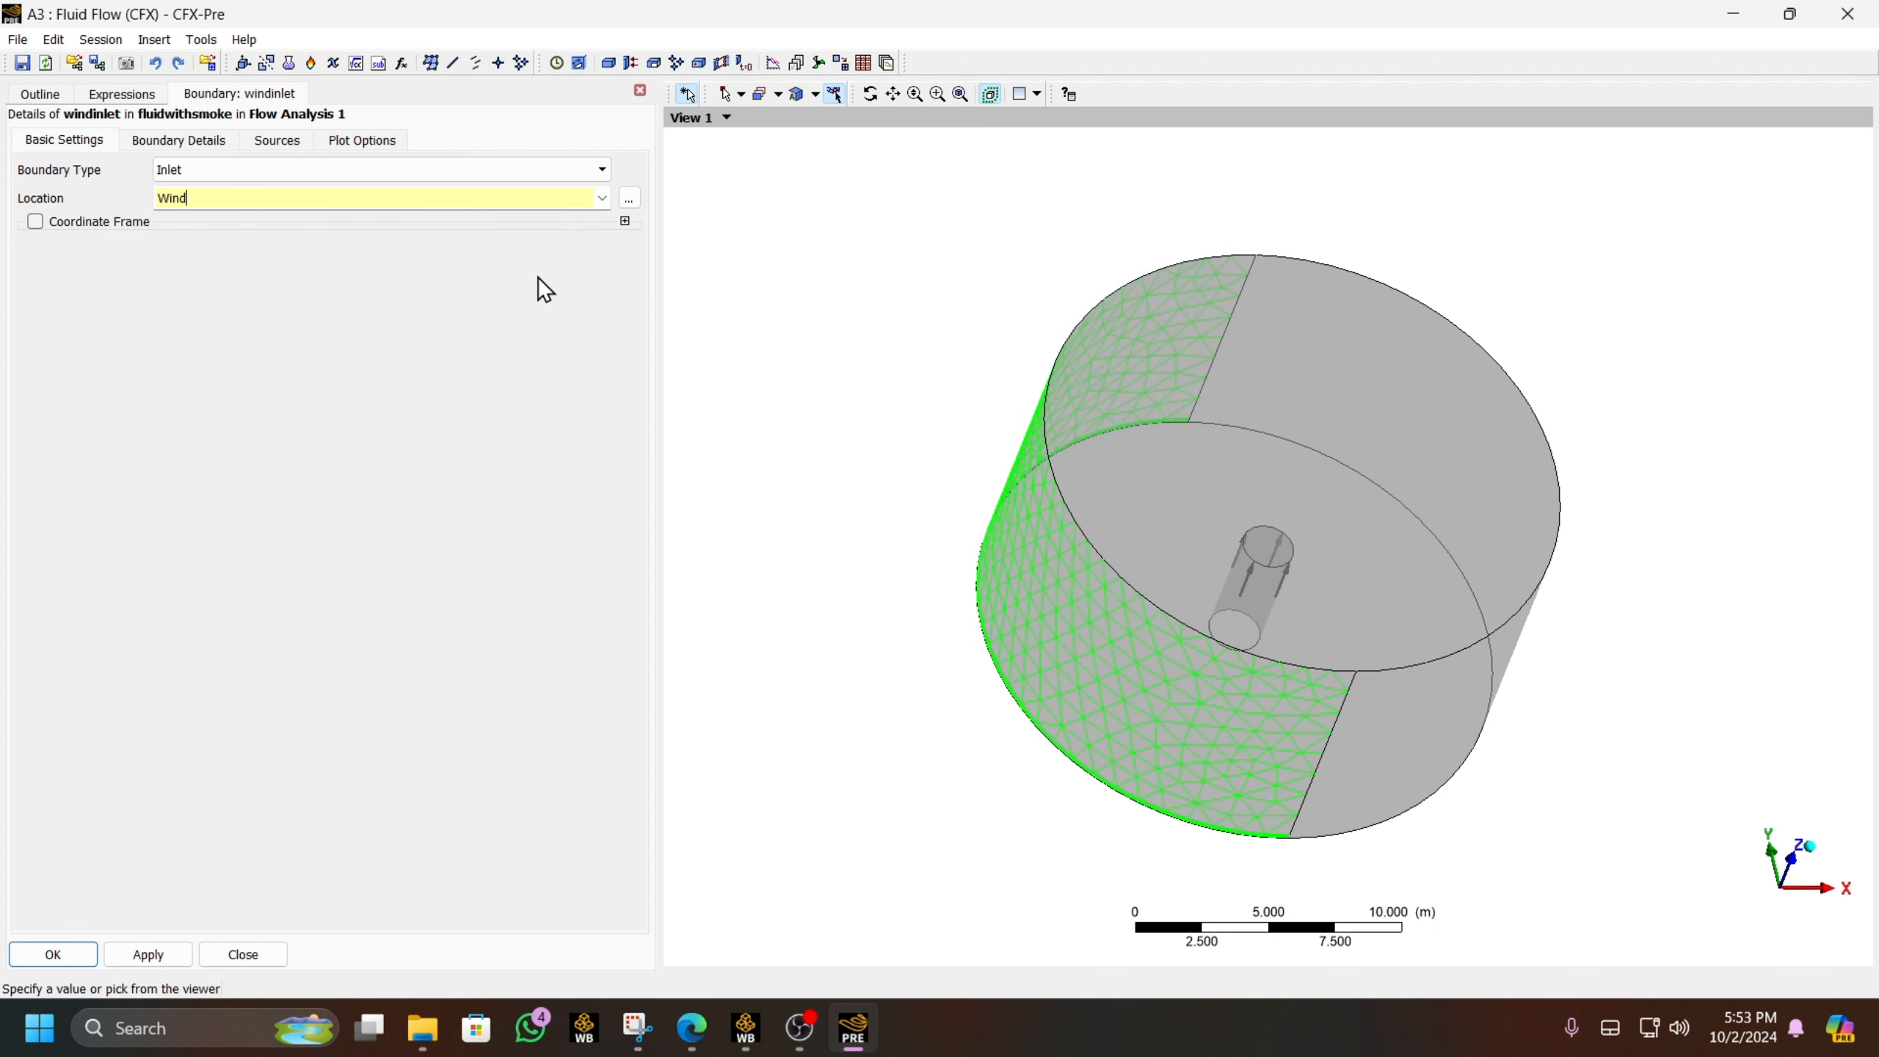
# - Give windinlet Cartesian velocity components of U 1, V 0 and W 0 m s^-1, with a Smoke value of 0 kg m^-3
pyautogui.click(178, 141)
pyautogui.click(563, 245)
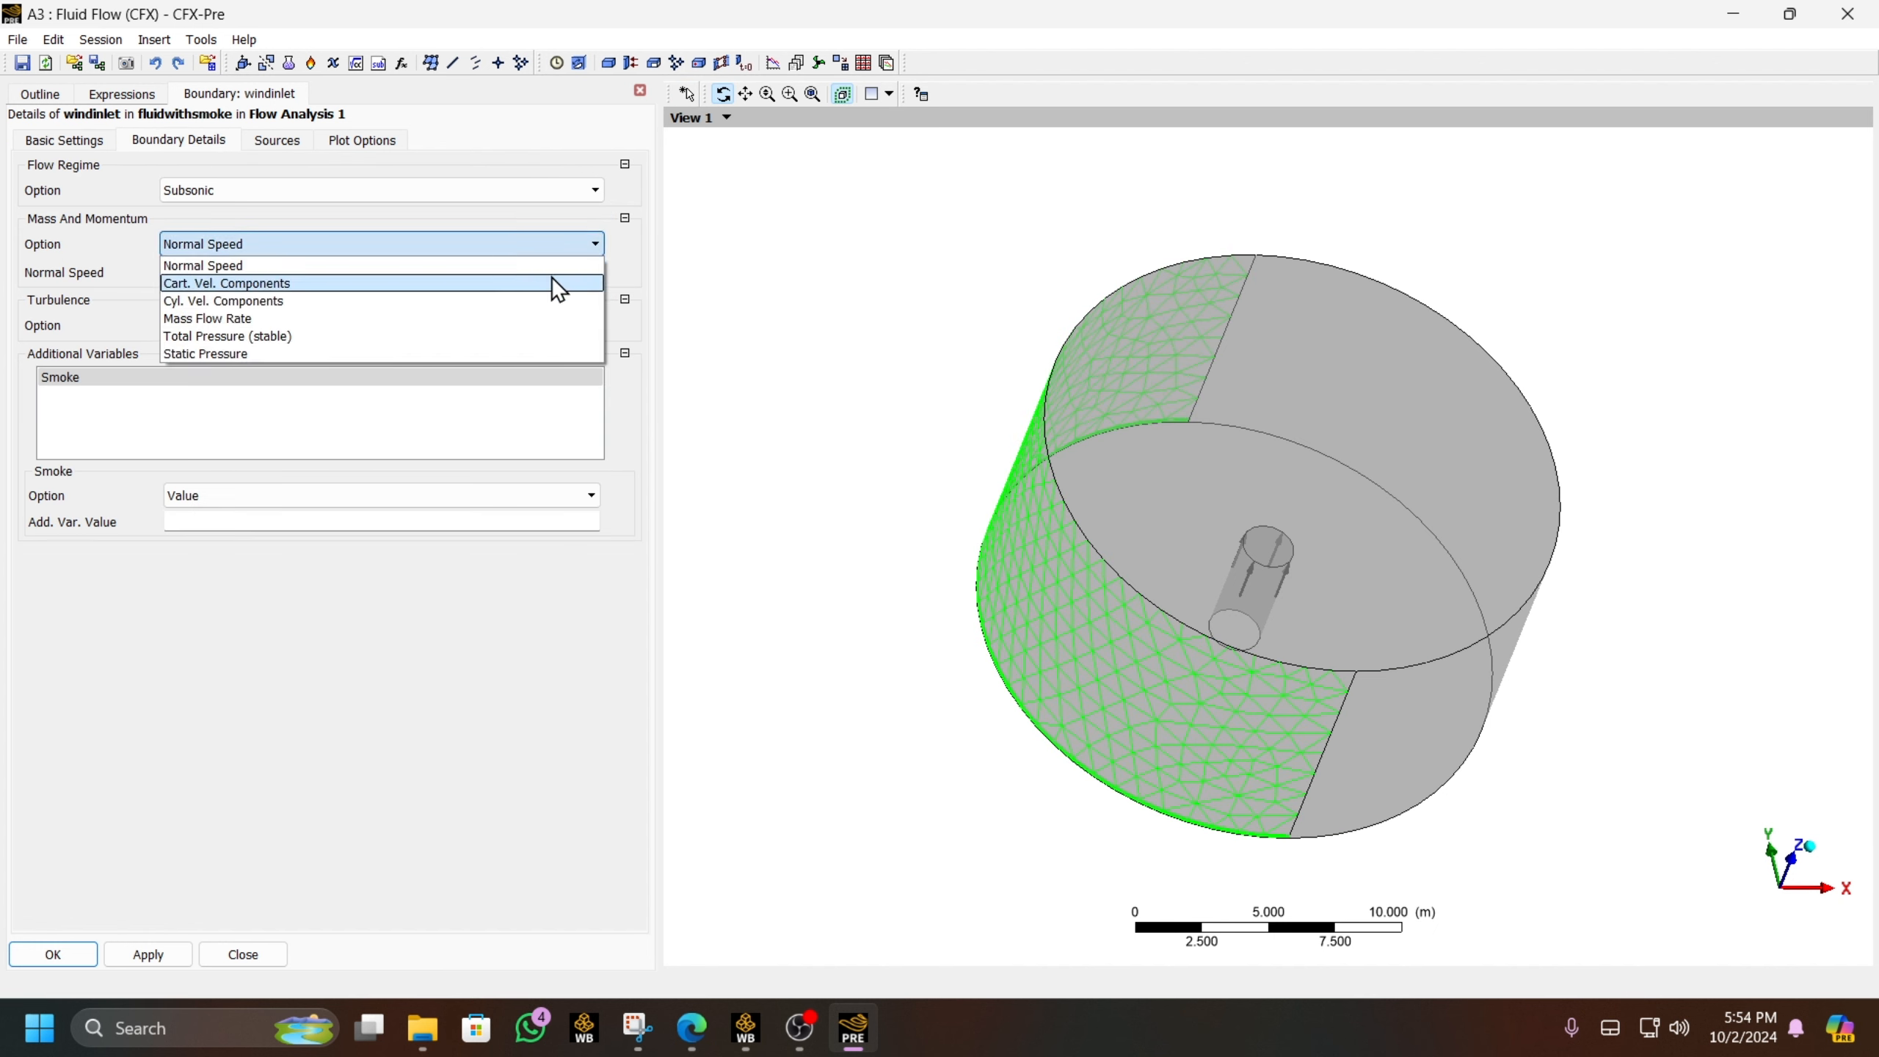
pyautogui.click(552, 279)
pyautogui.click(258, 269)
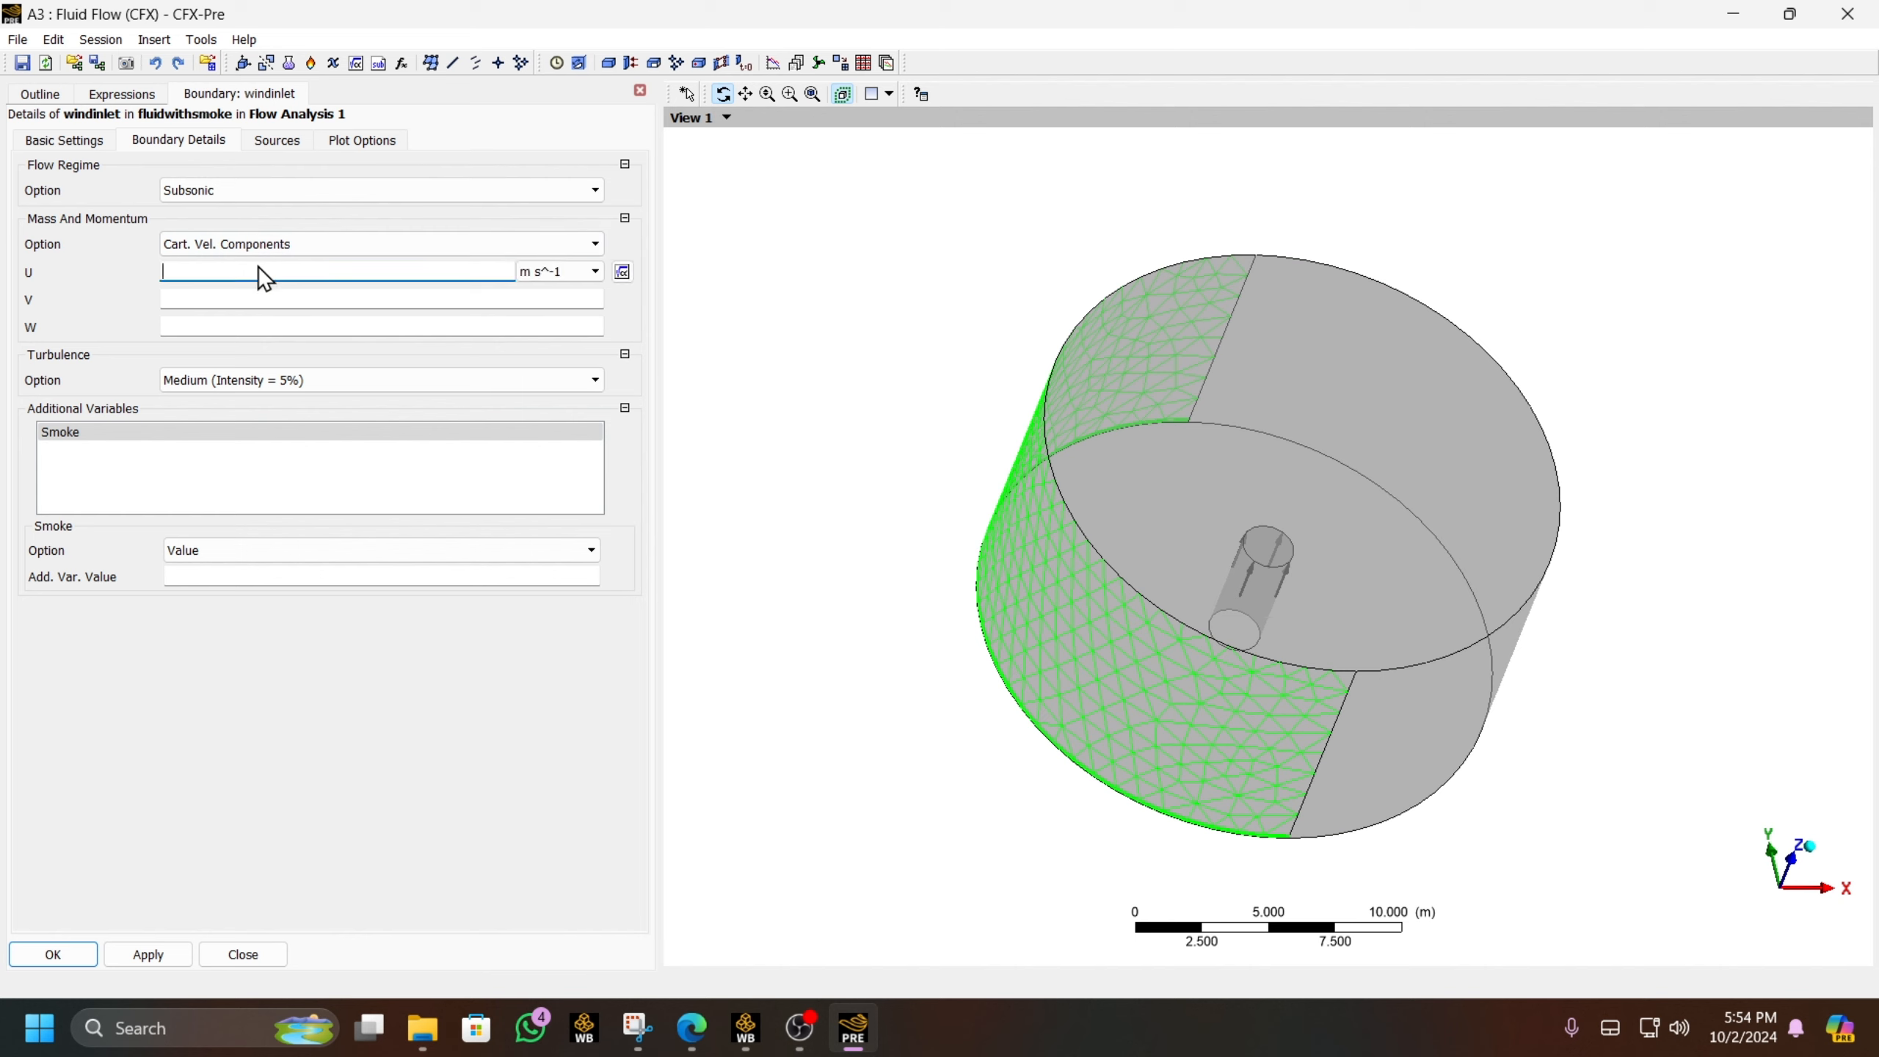
pyautogui.write('1')
pyautogui.click(260, 299)
pyautogui.write('0')
pyautogui.click(260, 325)
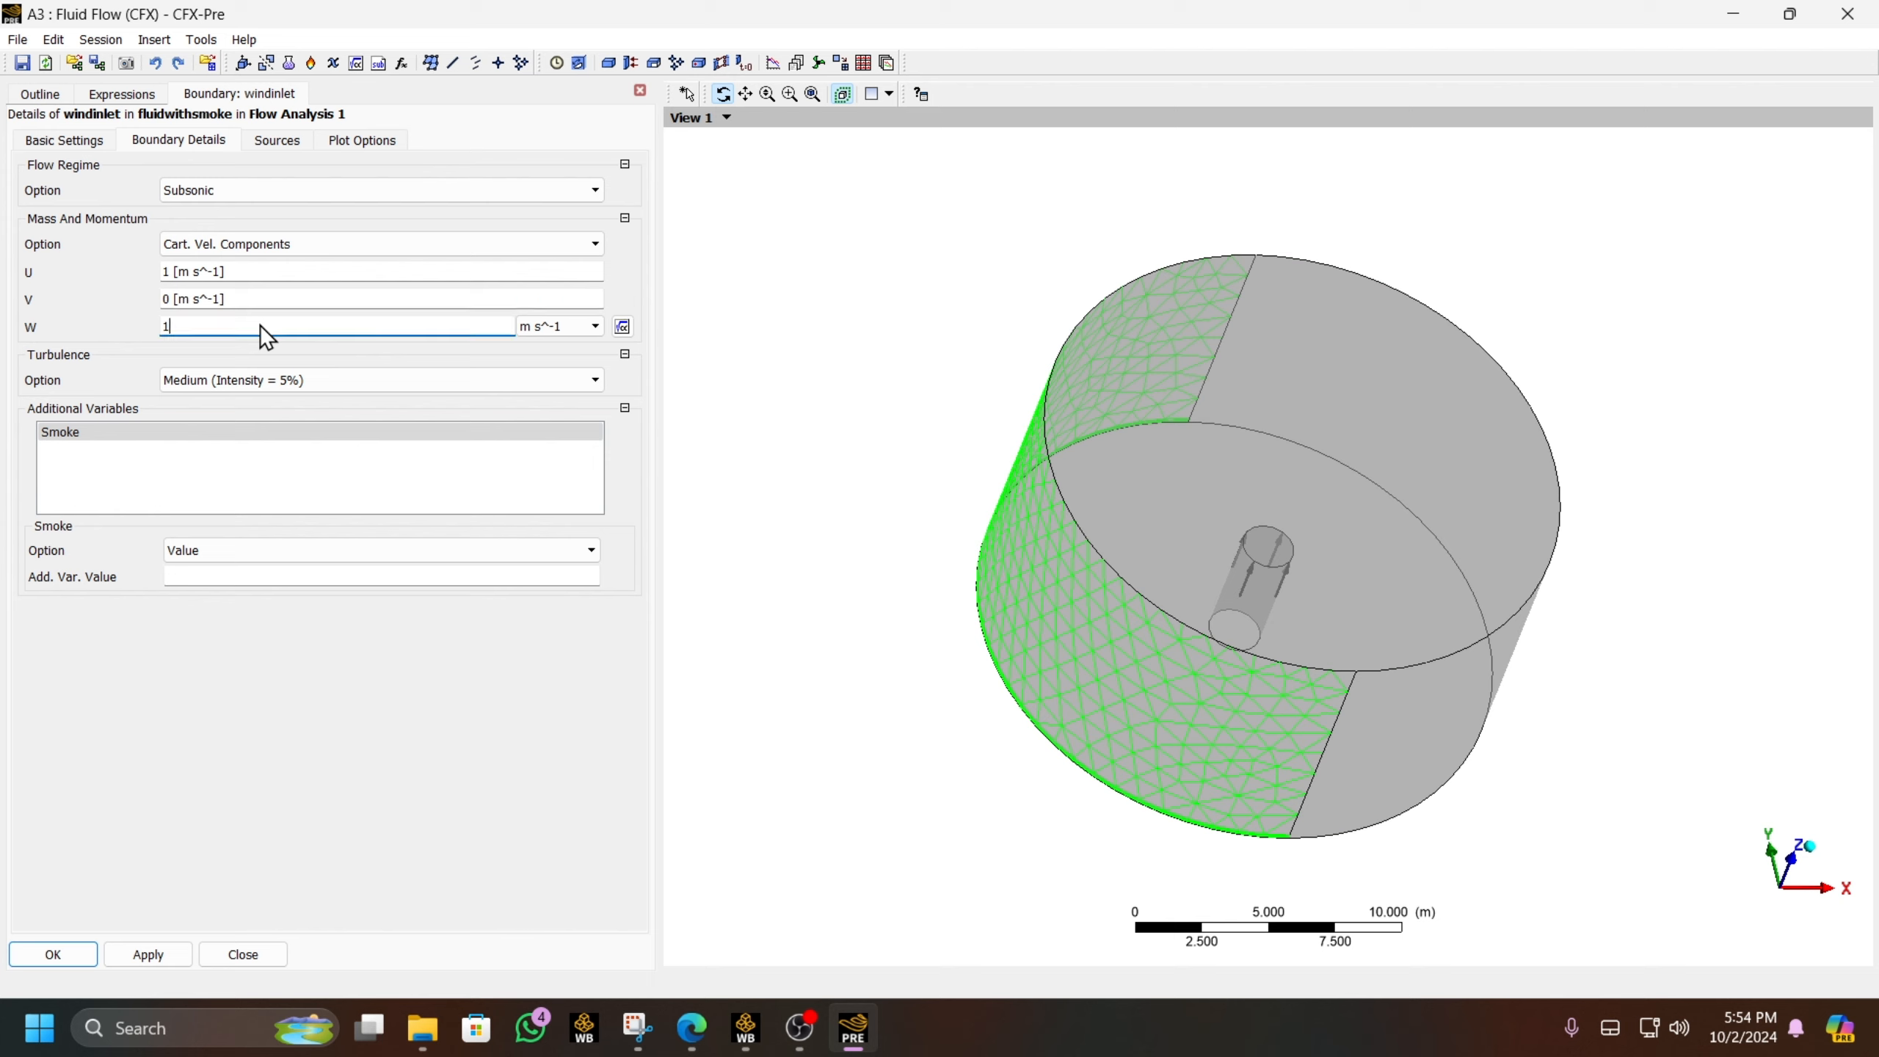
pyautogui.write('0')
pyautogui.click(267, 585)
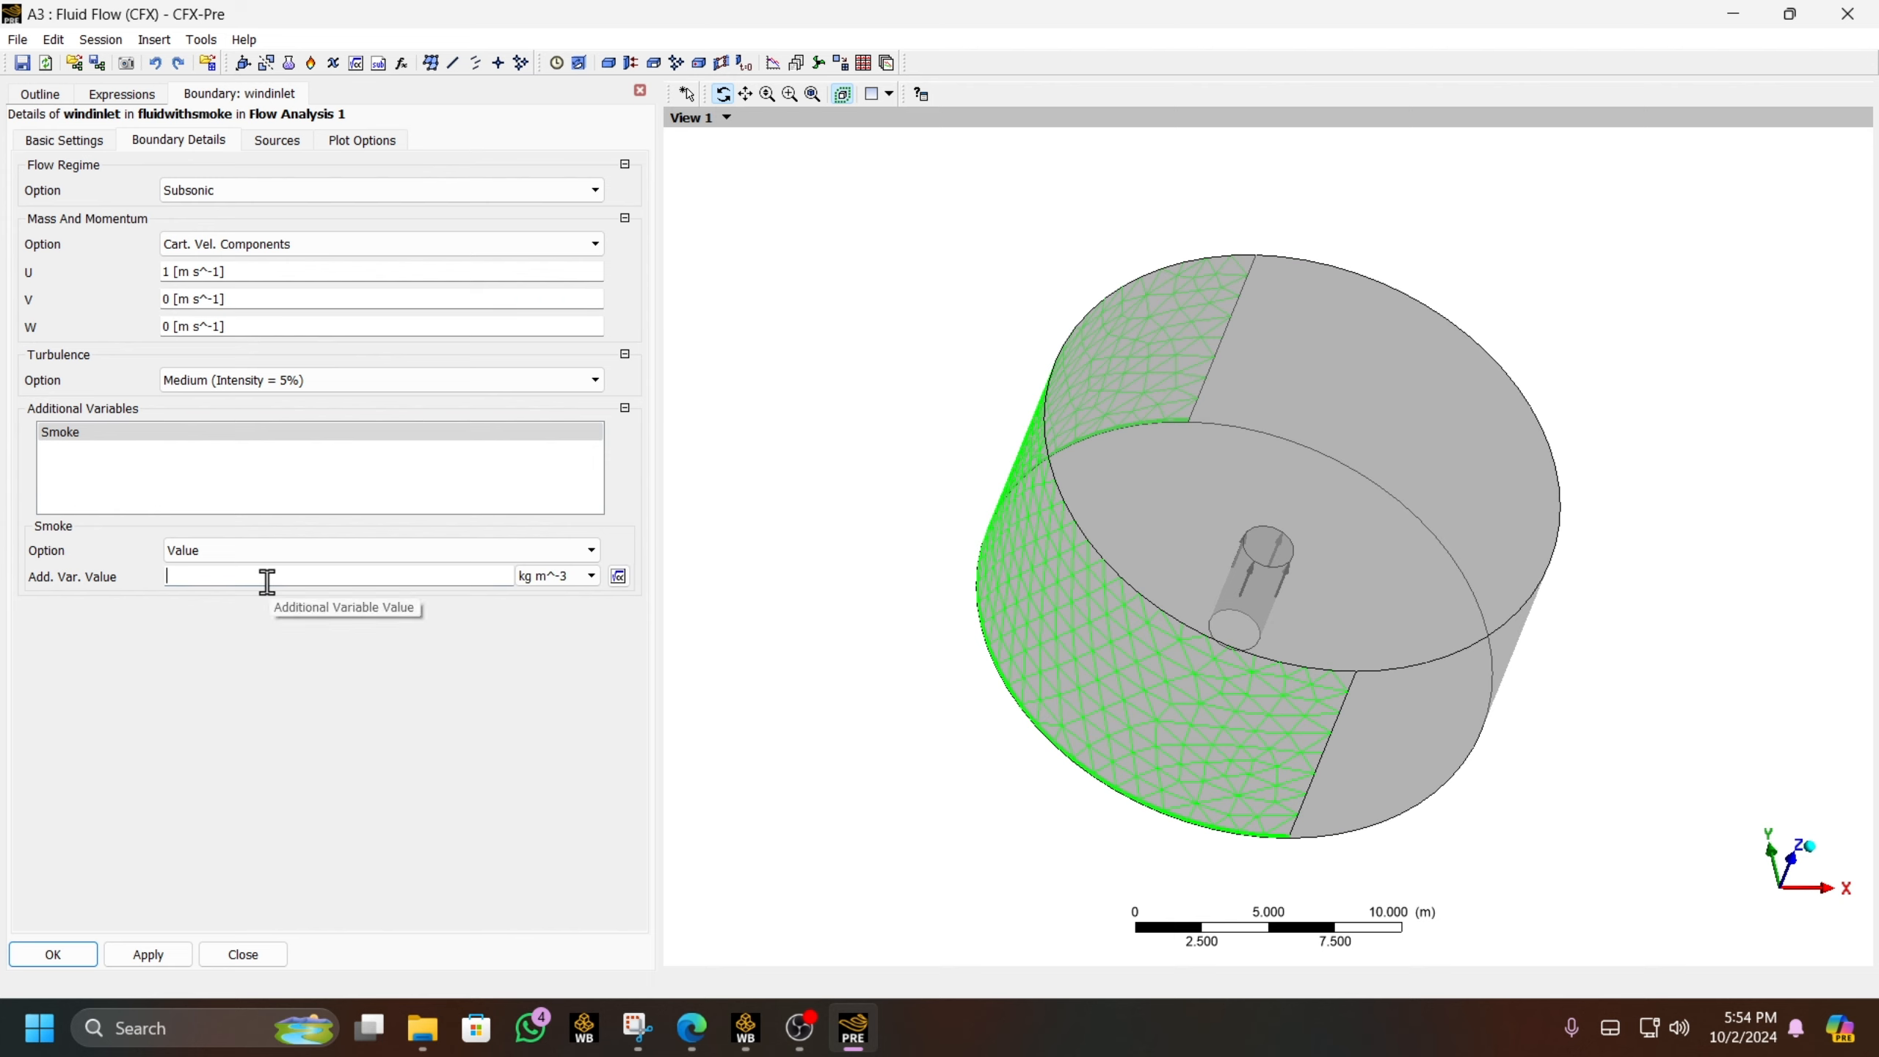
pyautogui.write('0')
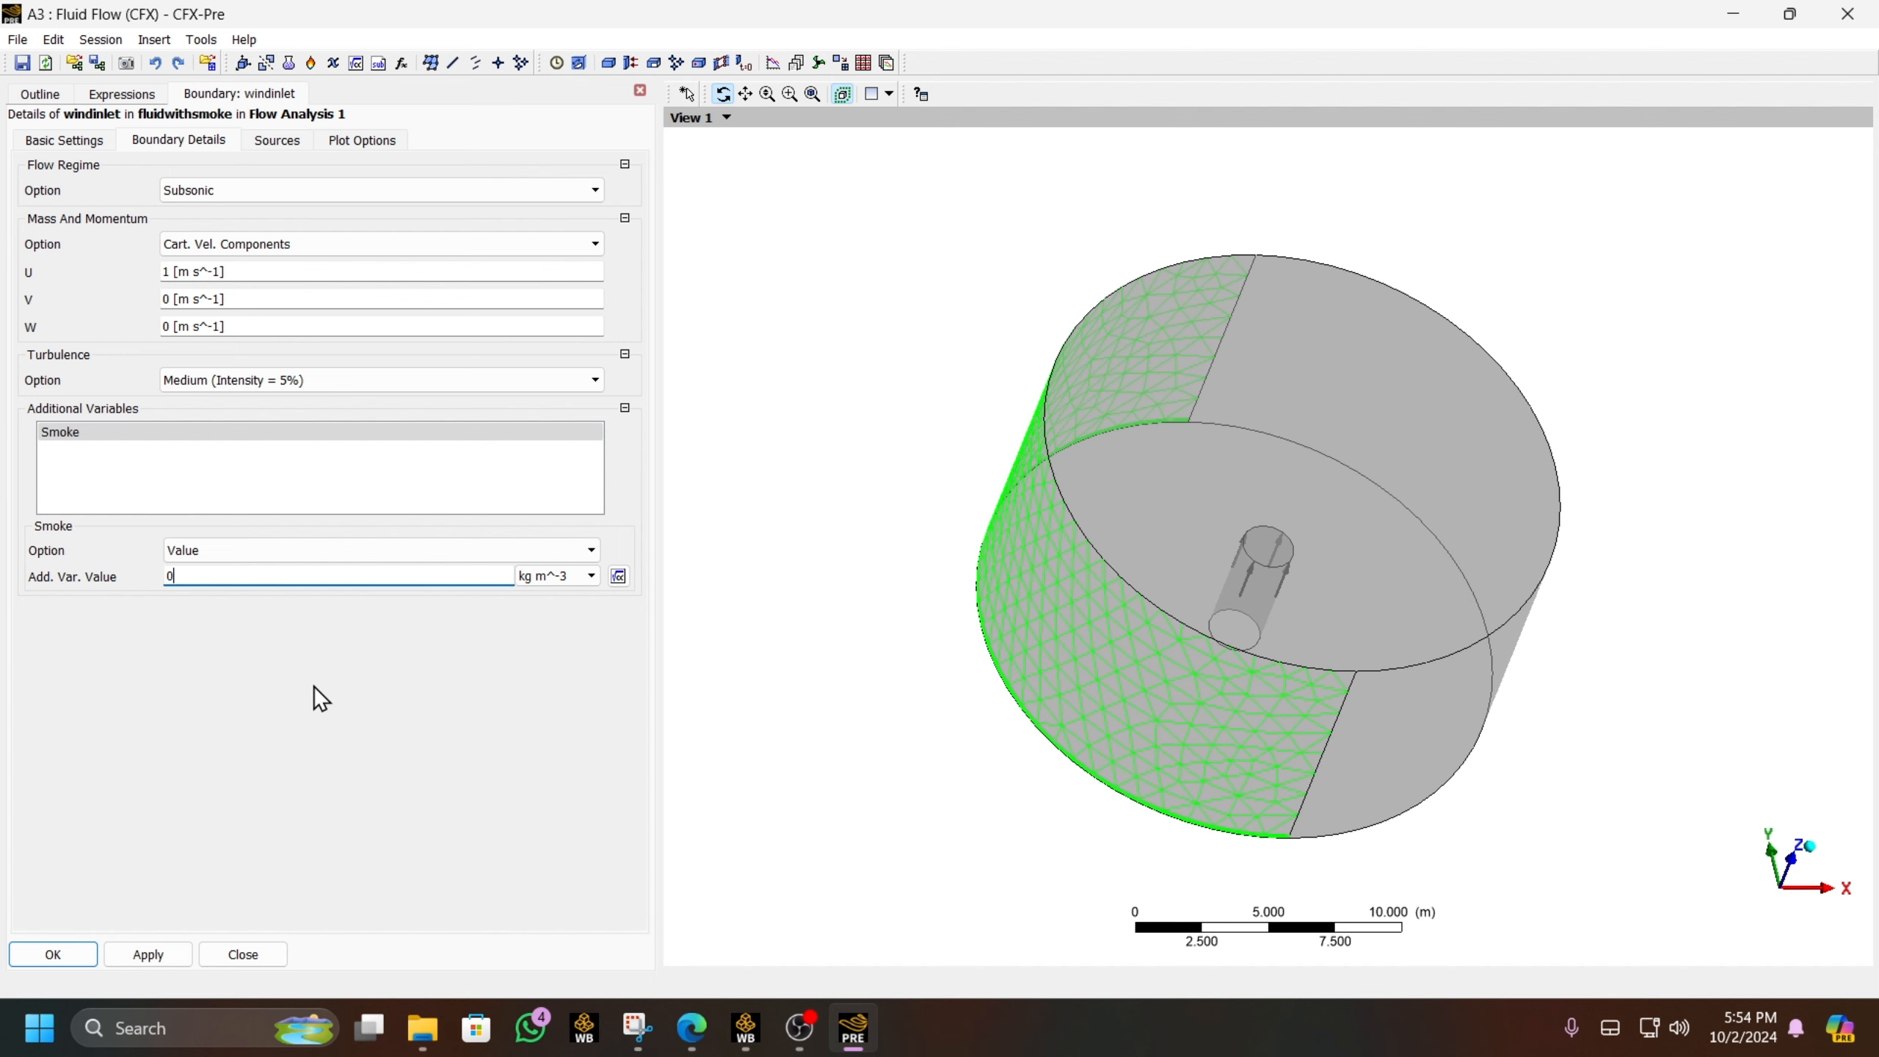
# - Accept windinlet, and add an opening boundary named opening to the fluidwithsmoke domain, located on Atmosphere
pyautogui.click(53, 954)
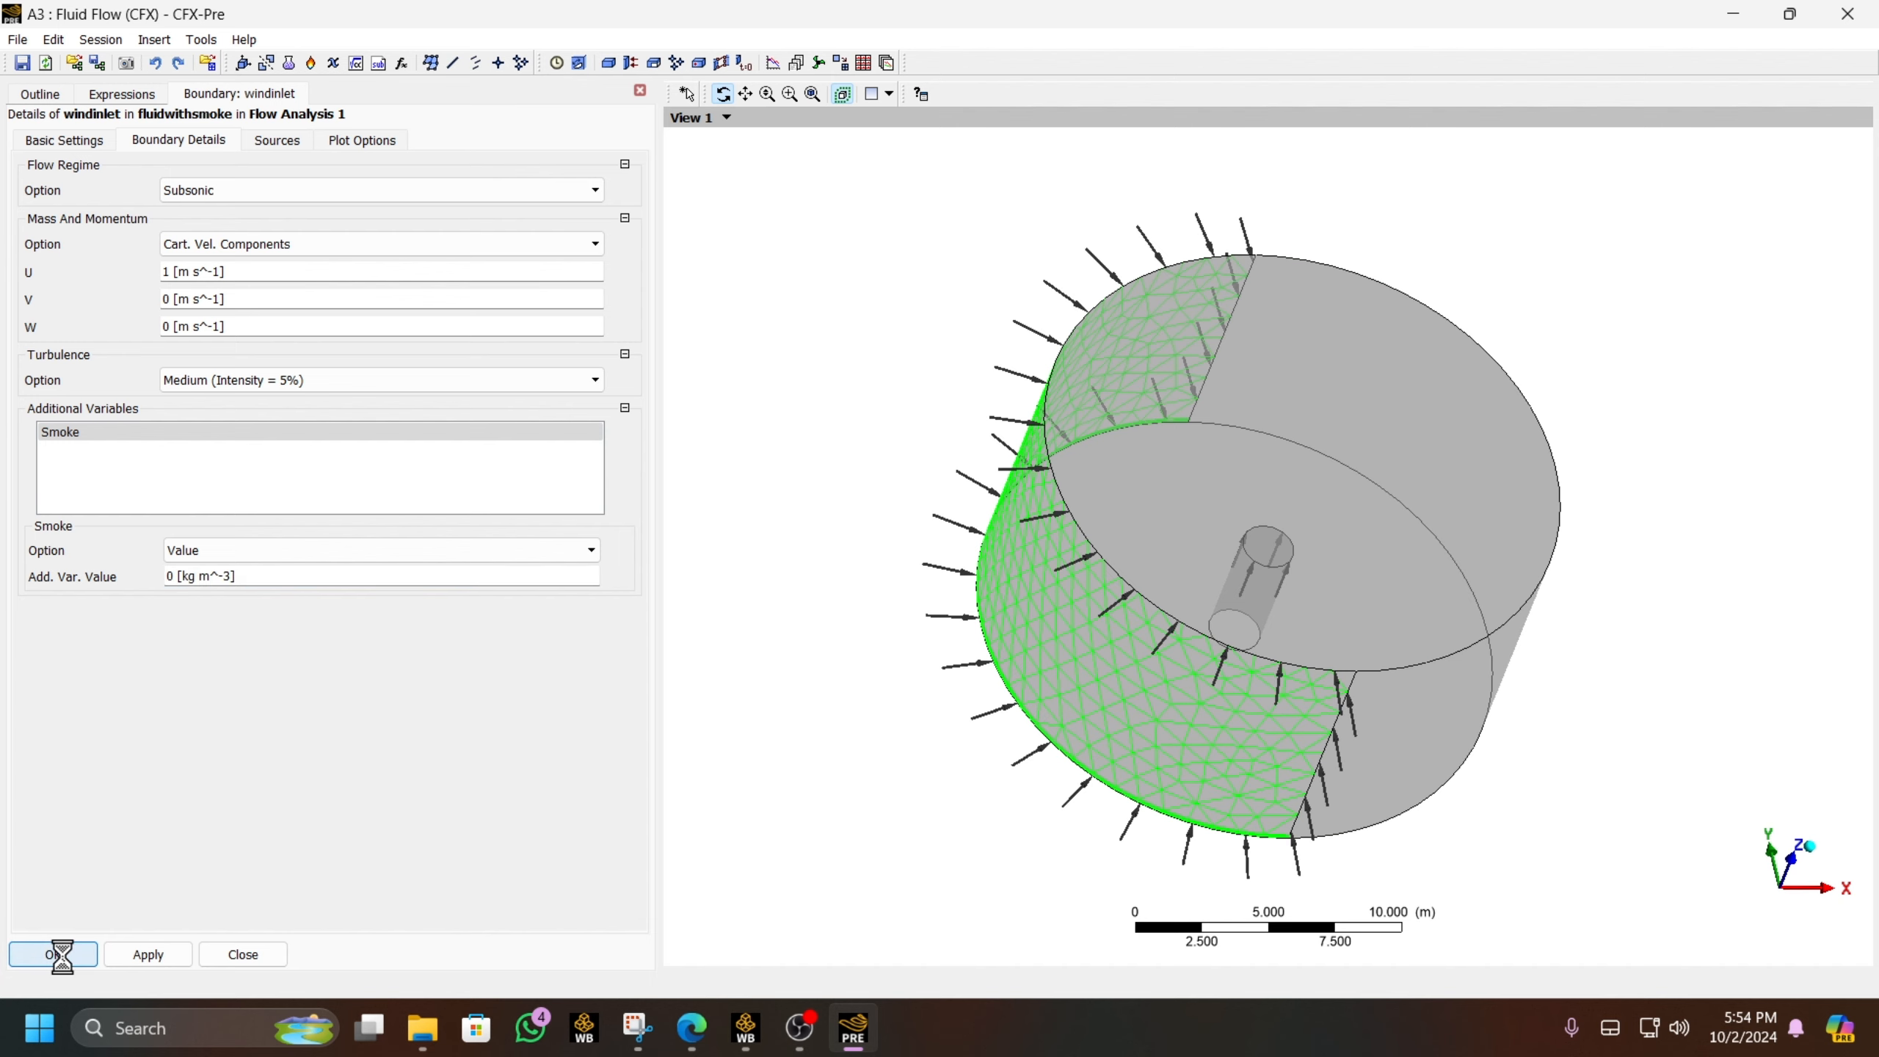
pyautogui.moveTo(953, 624); pyautogui.dragTo(1014, 574)
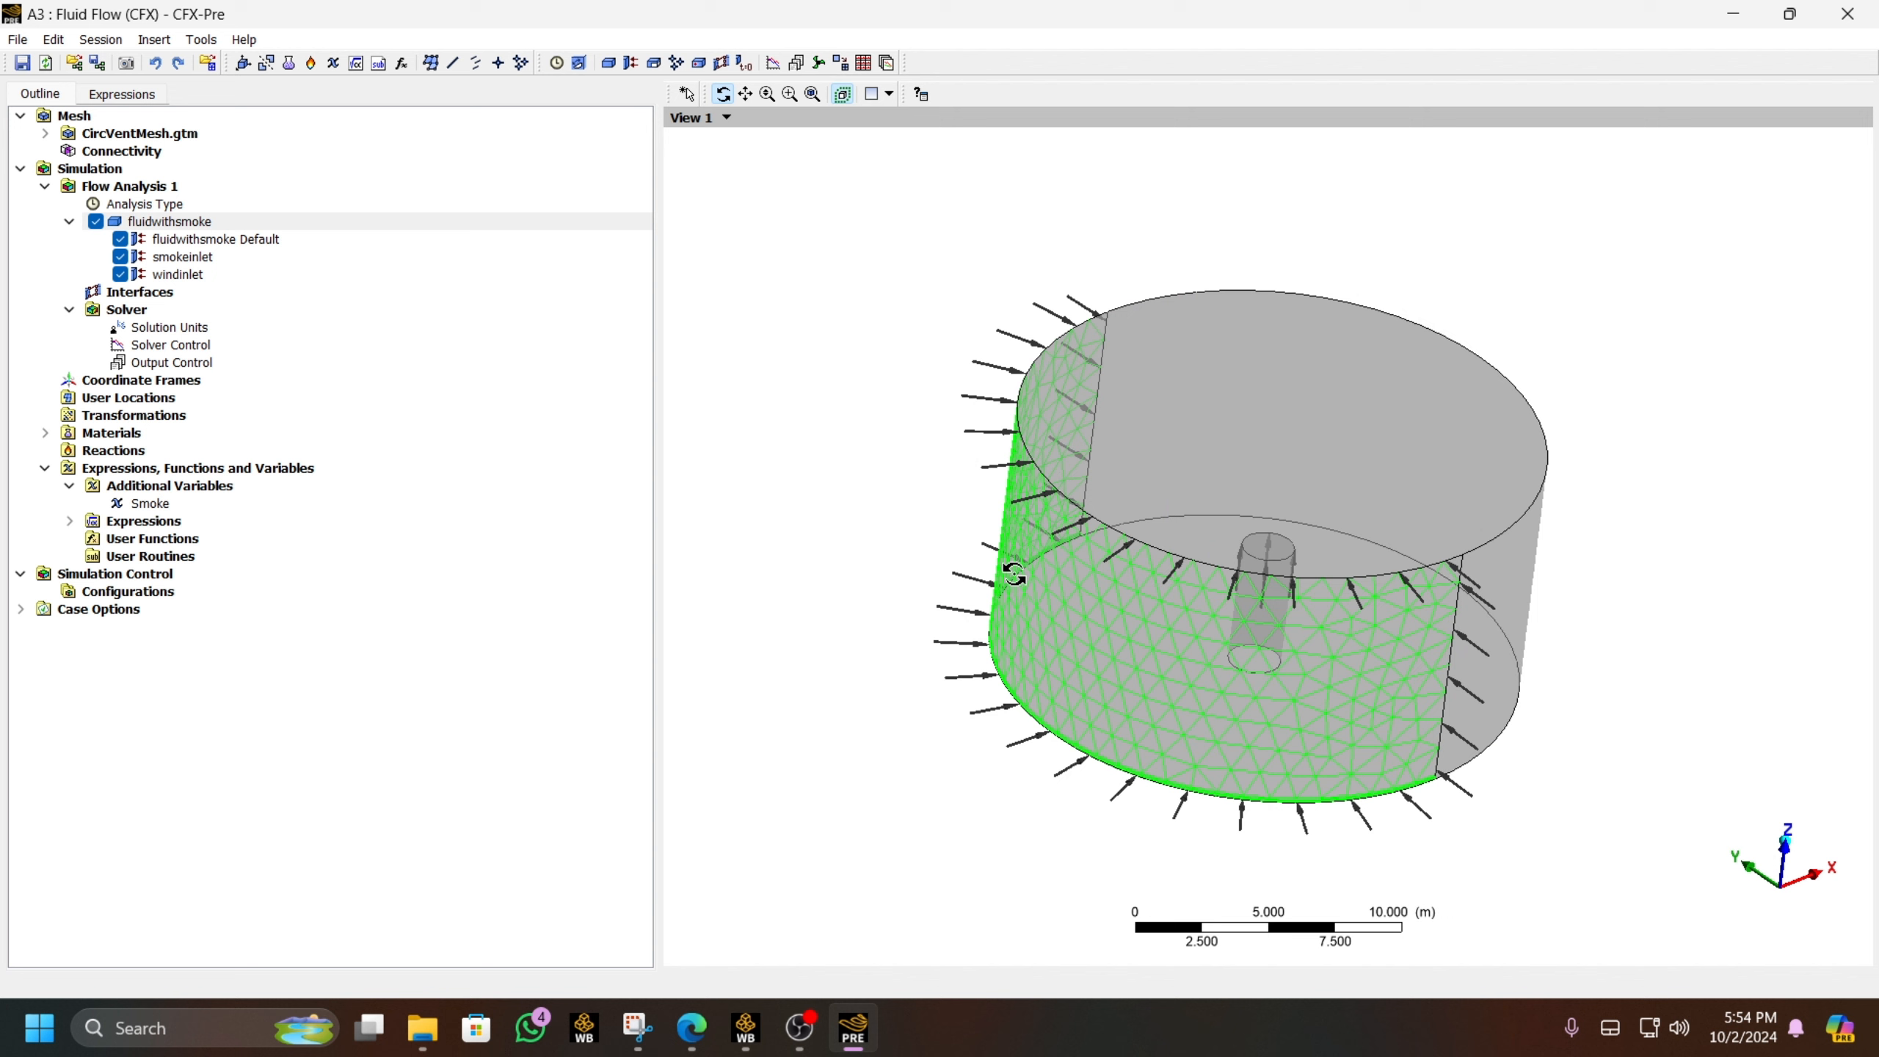
pyautogui.rightClick(188, 225)
pyautogui.click(414, 302)
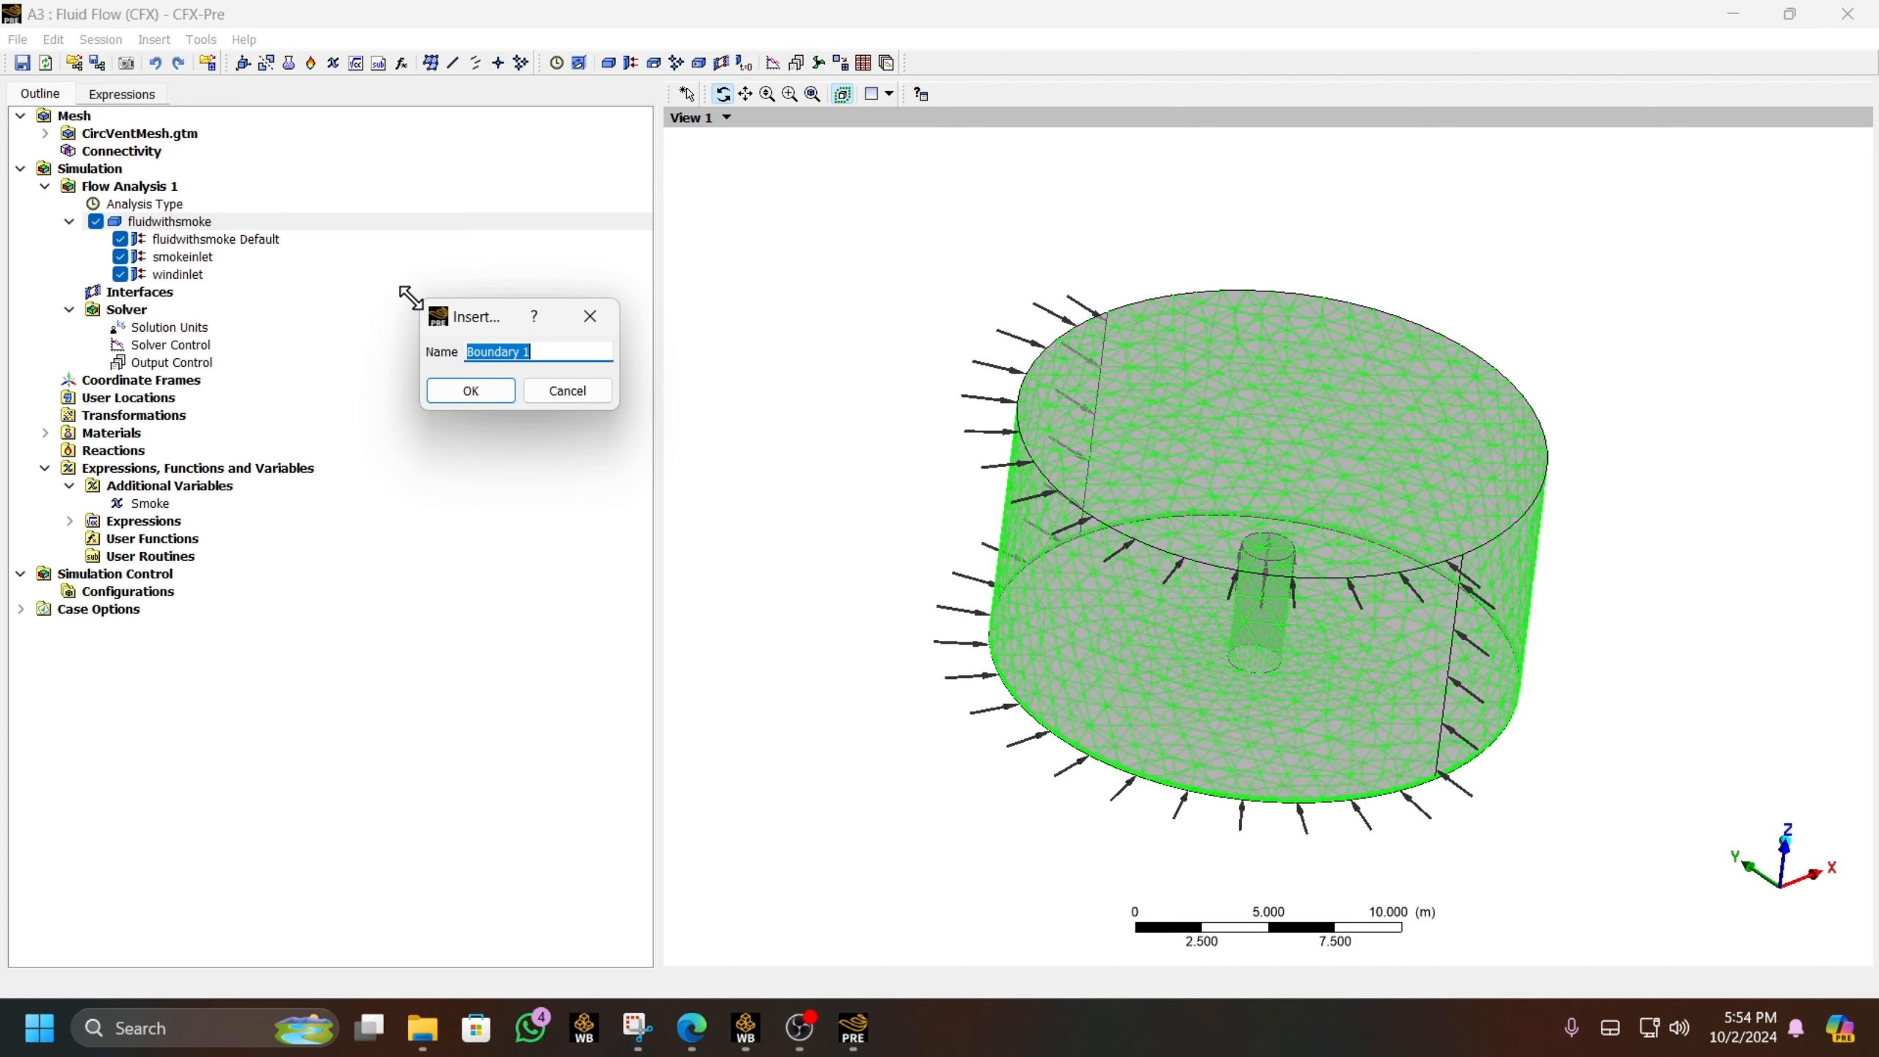
pyautogui.write('opening')
pyautogui.press('Return')
pyautogui.click(601, 200)
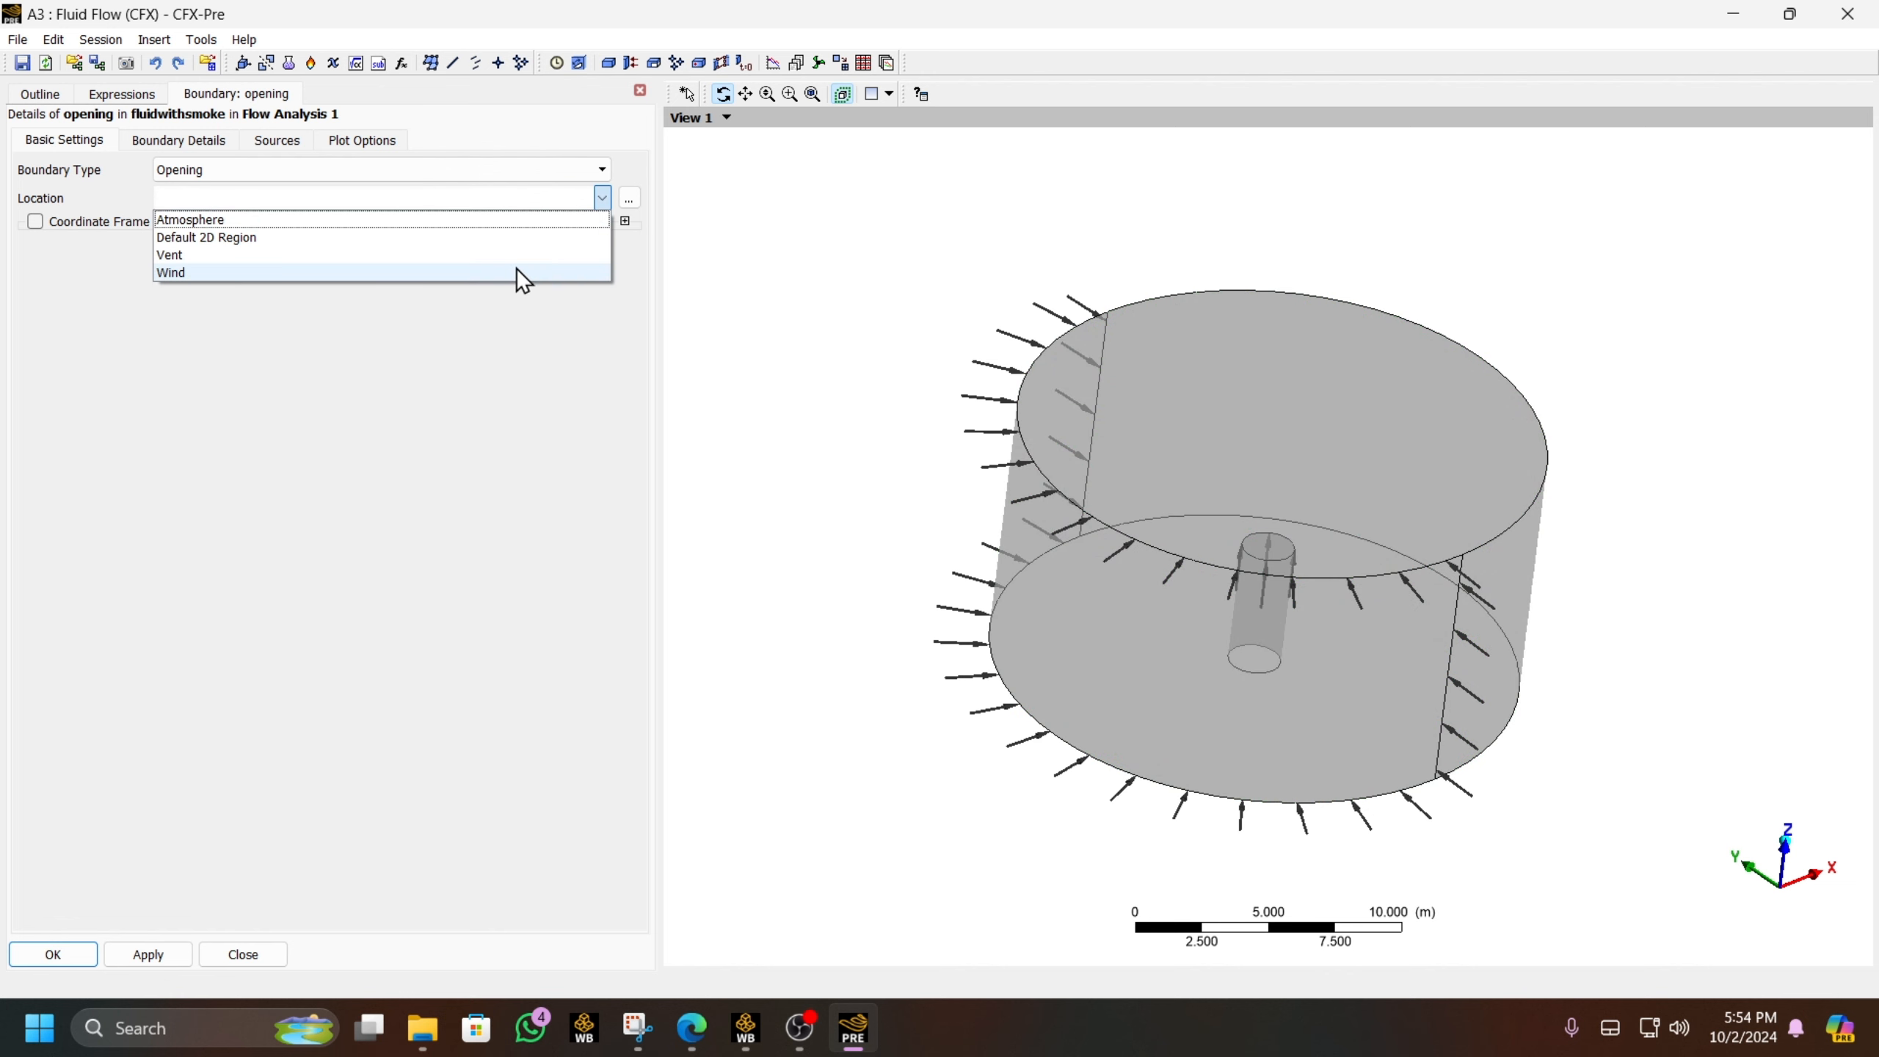
pyautogui.click(538, 225)
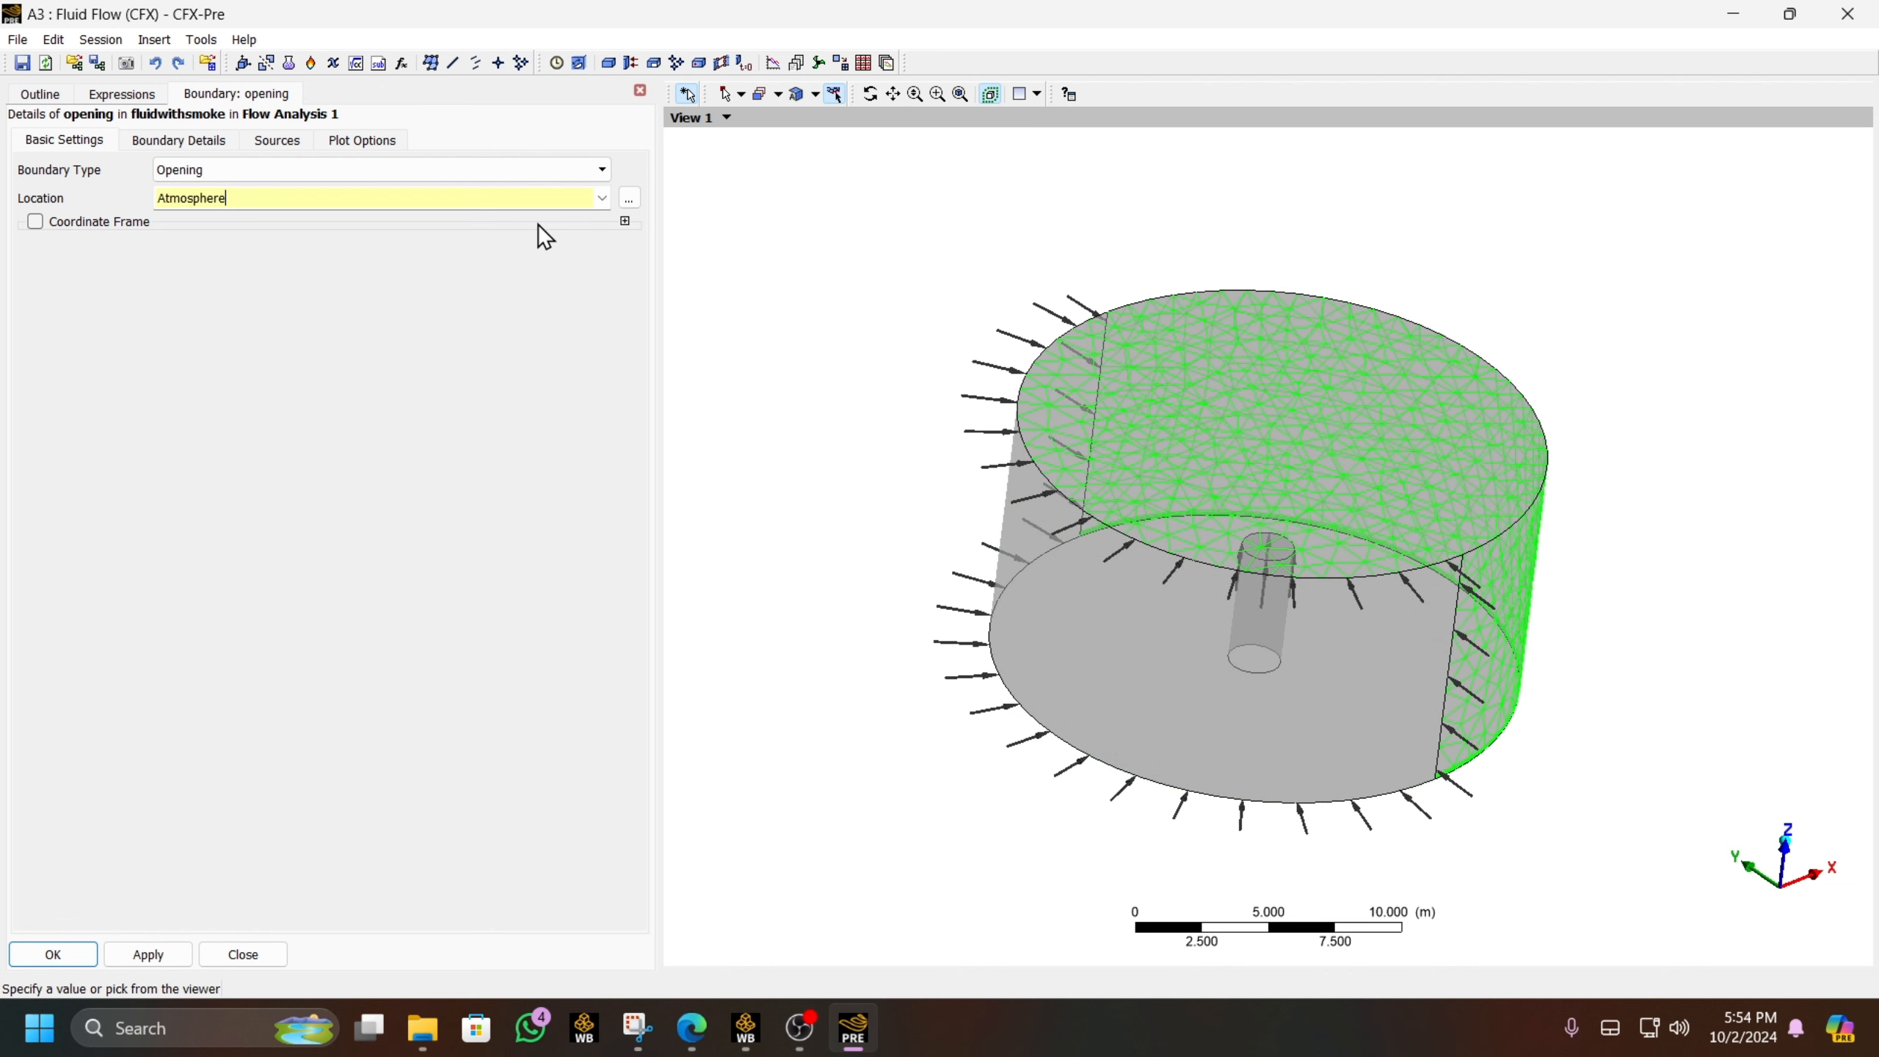
# - Give the opening boundary a relative pressure of 0 Pa and a Smoke value of 0 kg m^-3, and accept it
pyautogui.click(172, 138)
pyautogui.click(235, 271)
pyautogui.write('0')
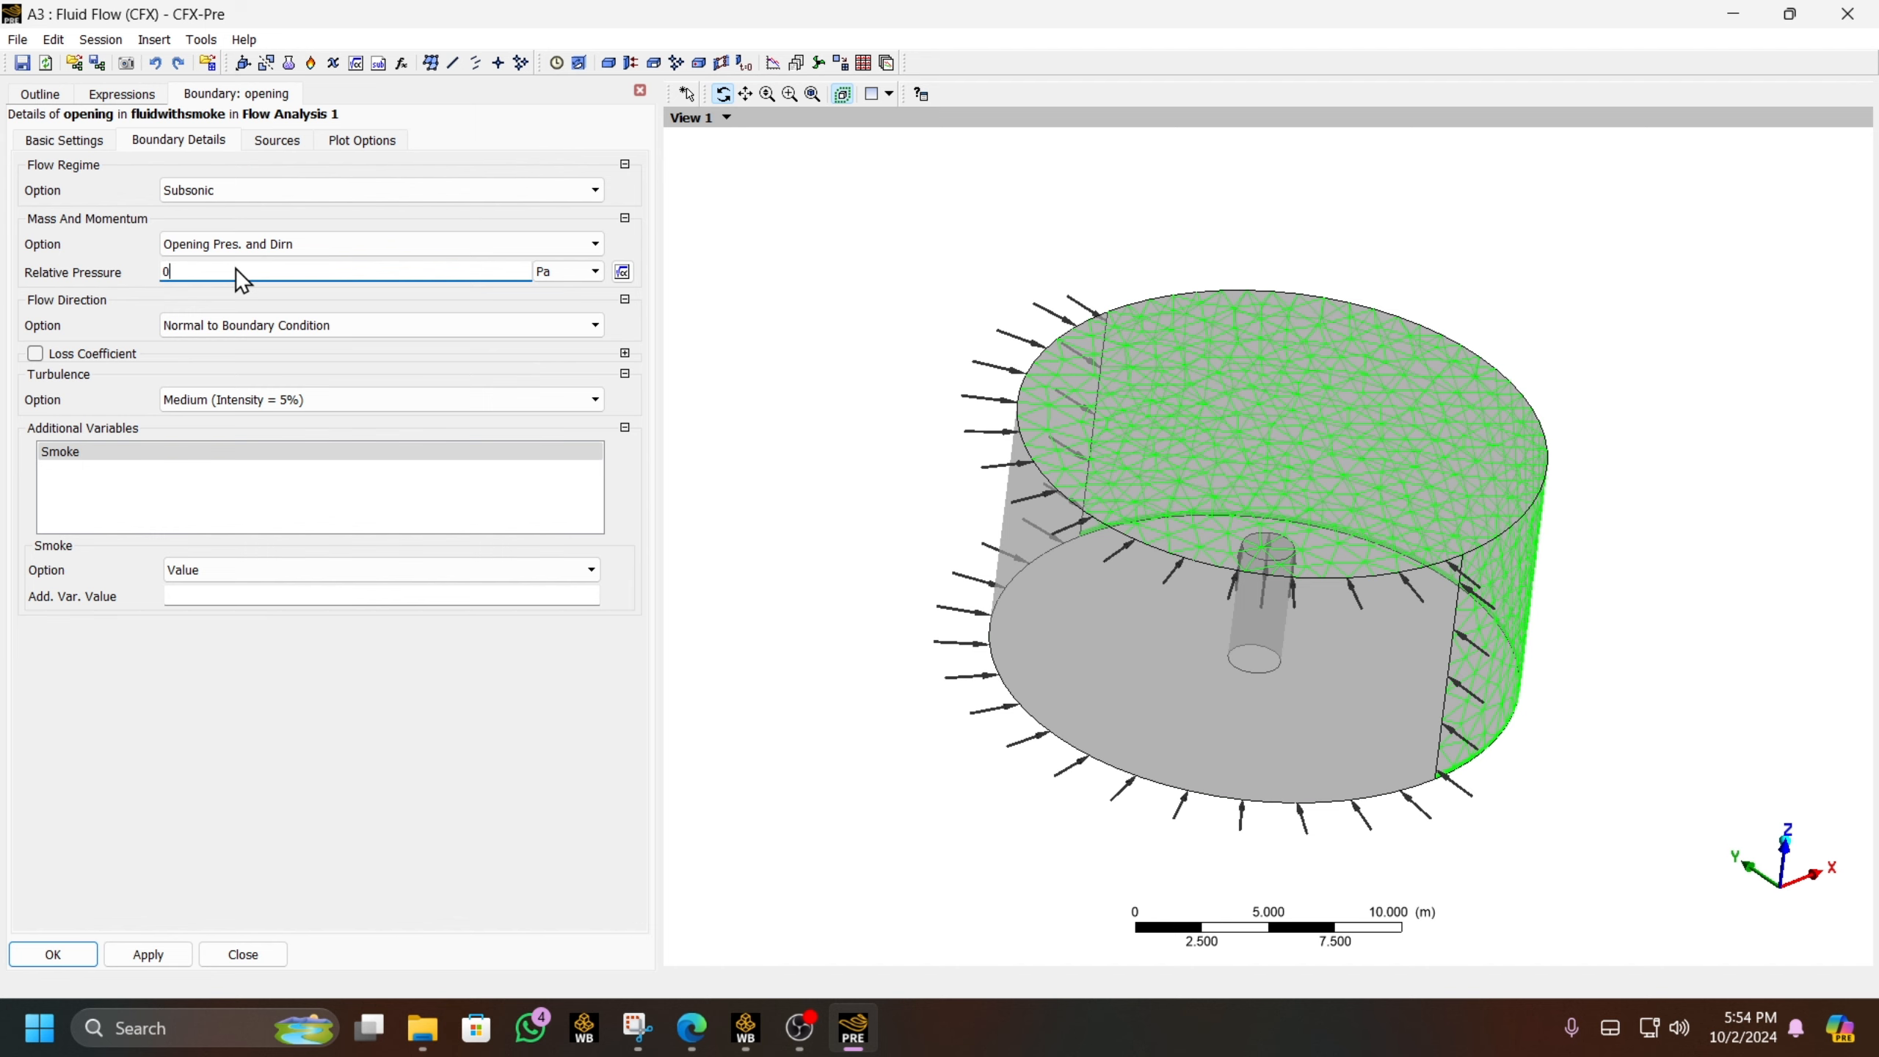
pyautogui.click(204, 597)
pyautogui.write('0 [kg m^-3')
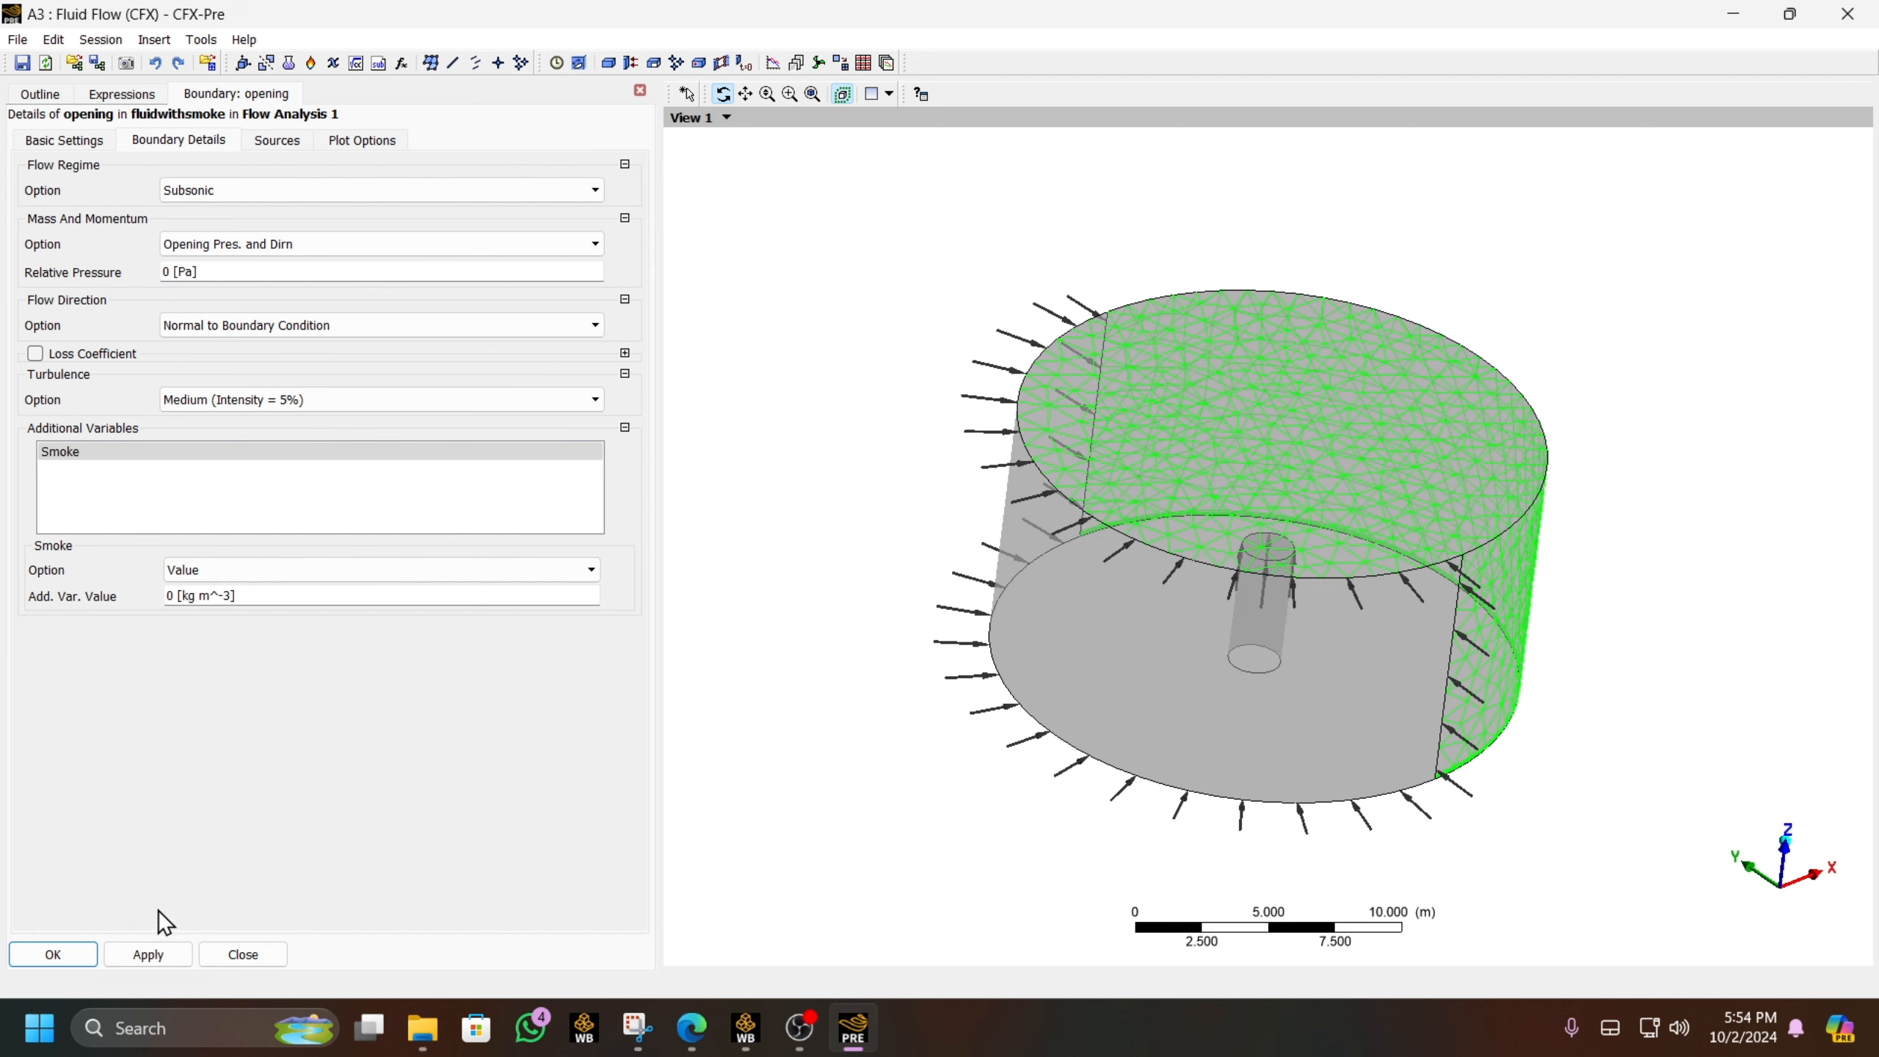
pyautogui.click(53, 955)
pyautogui.moveTo(867, 618); pyautogui.dragTo(953, 613)
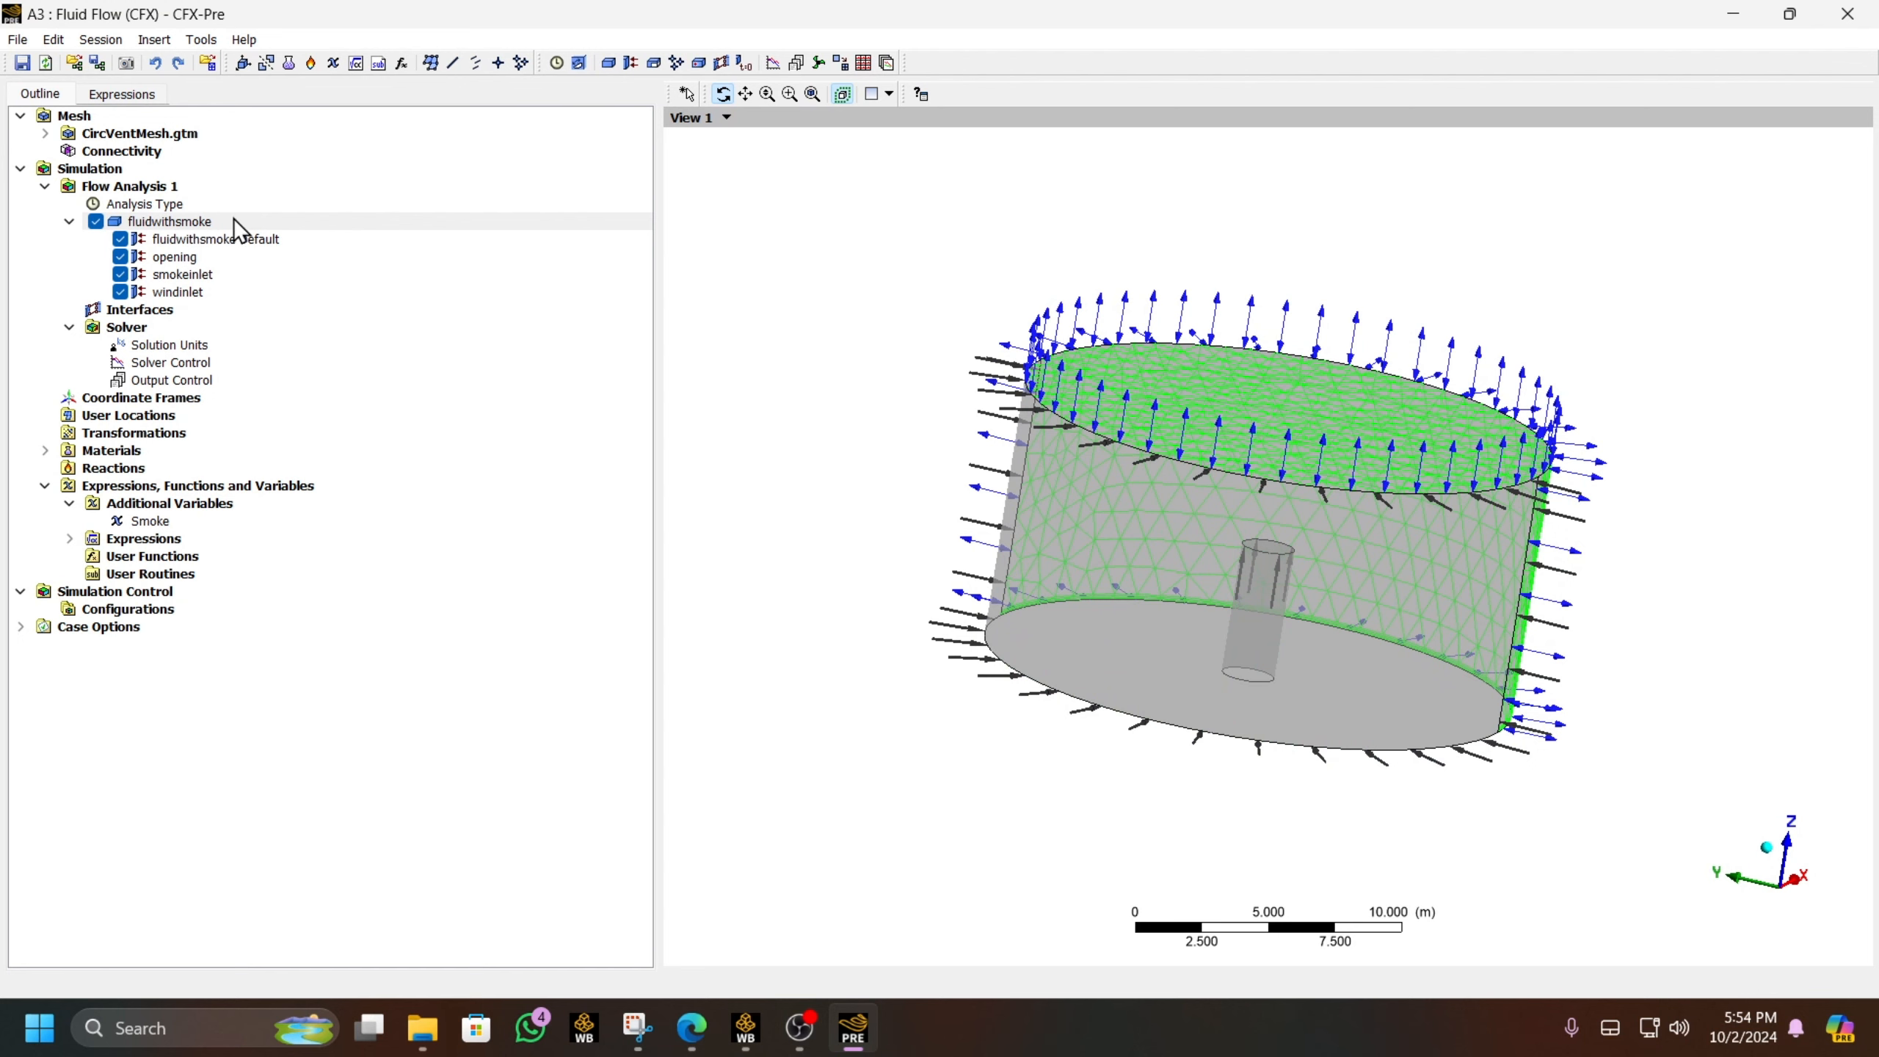
# - Make the analysis type Transient and define its total time with the timeconstant expression
pyautogui.doubleClick(171, 204)
pyautogui.click(234, 169)
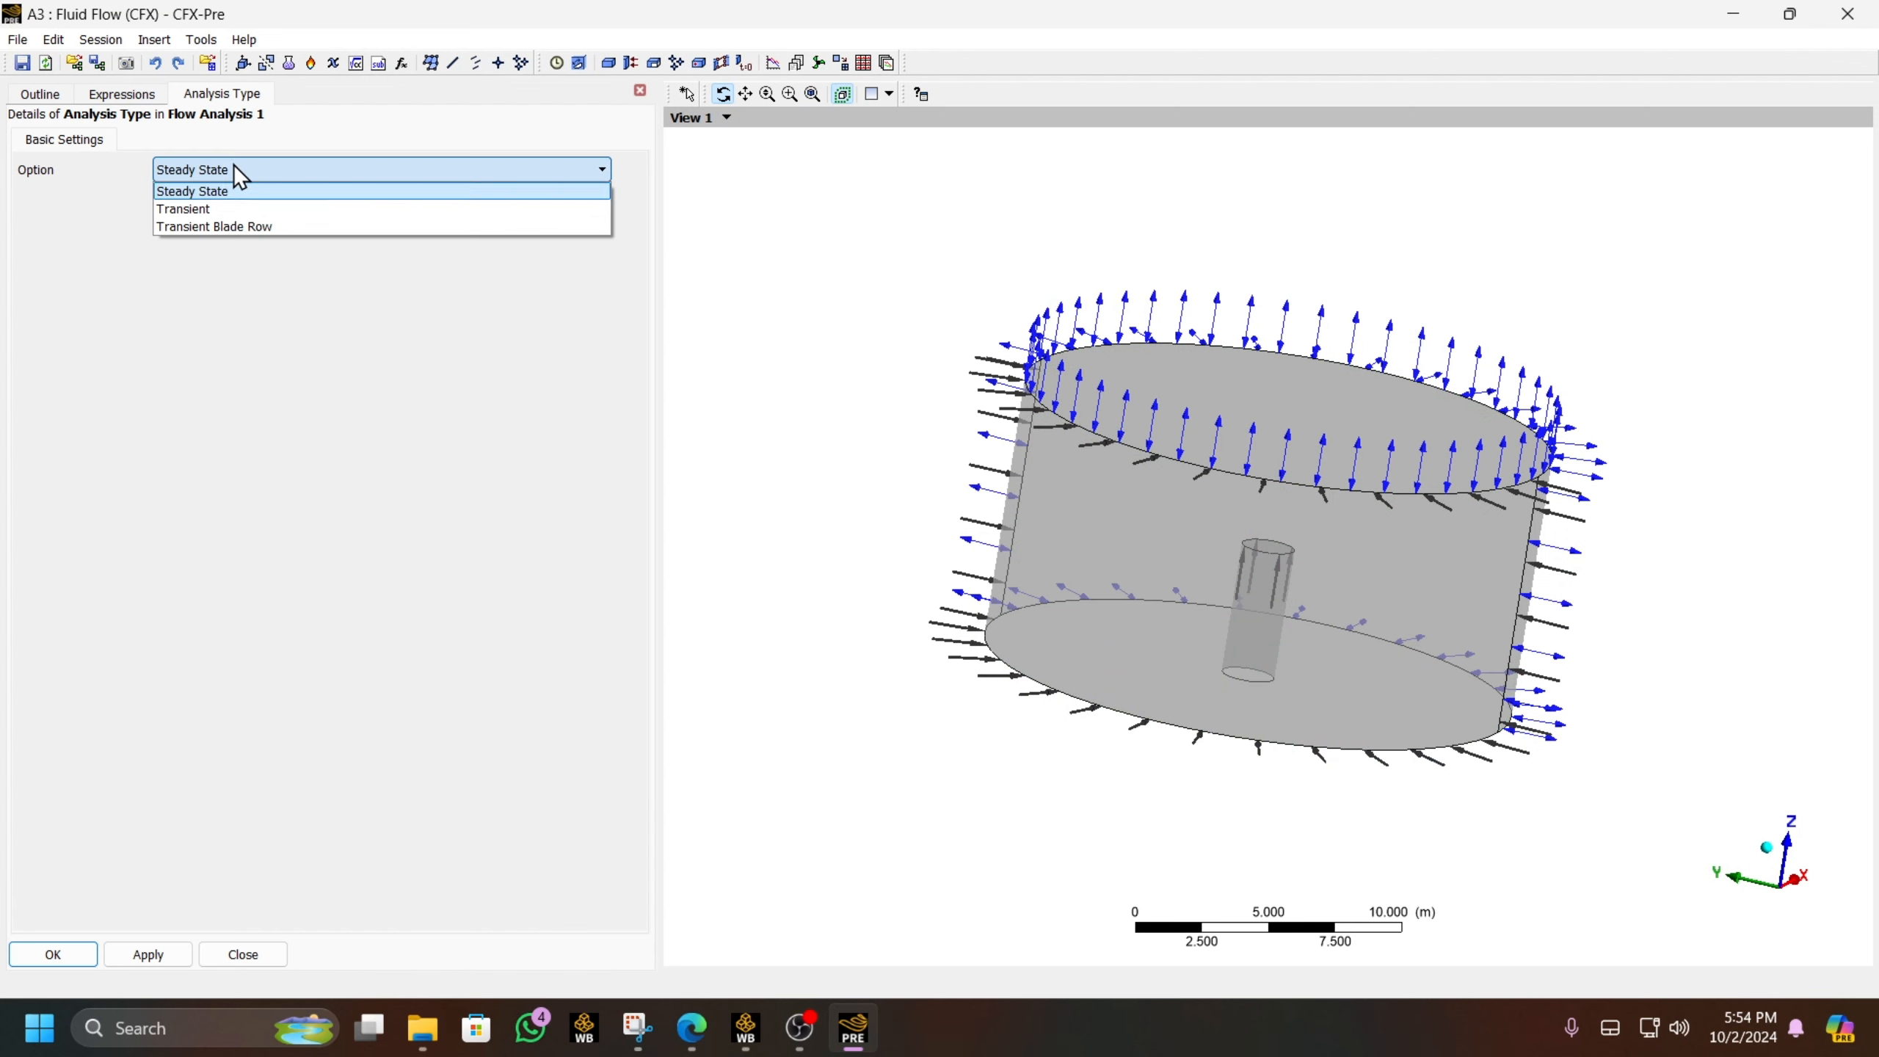
pyautogui.click(234, 204)
pyautogui.click(224, 246)
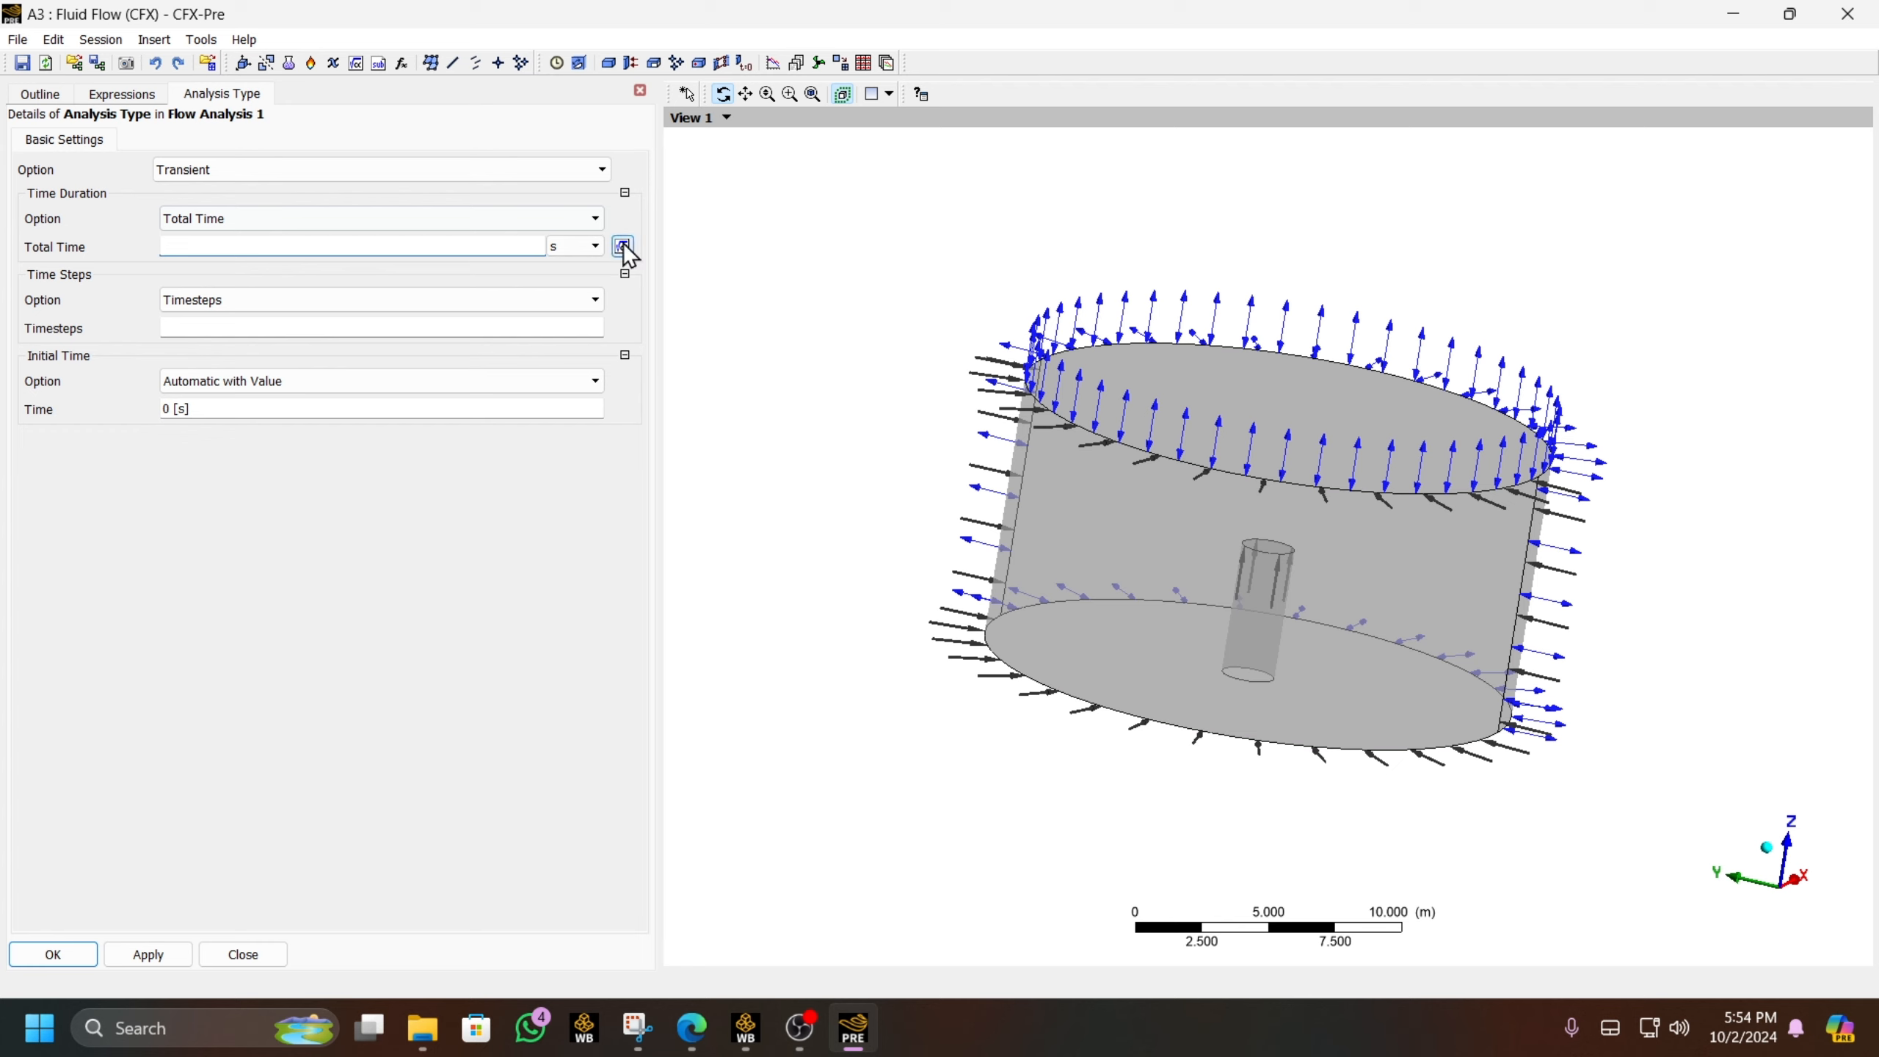
pyautogui.click(622, 244)
pyautogui.rightClick(462, 254)
pyautogui.moveTo(509, 285)
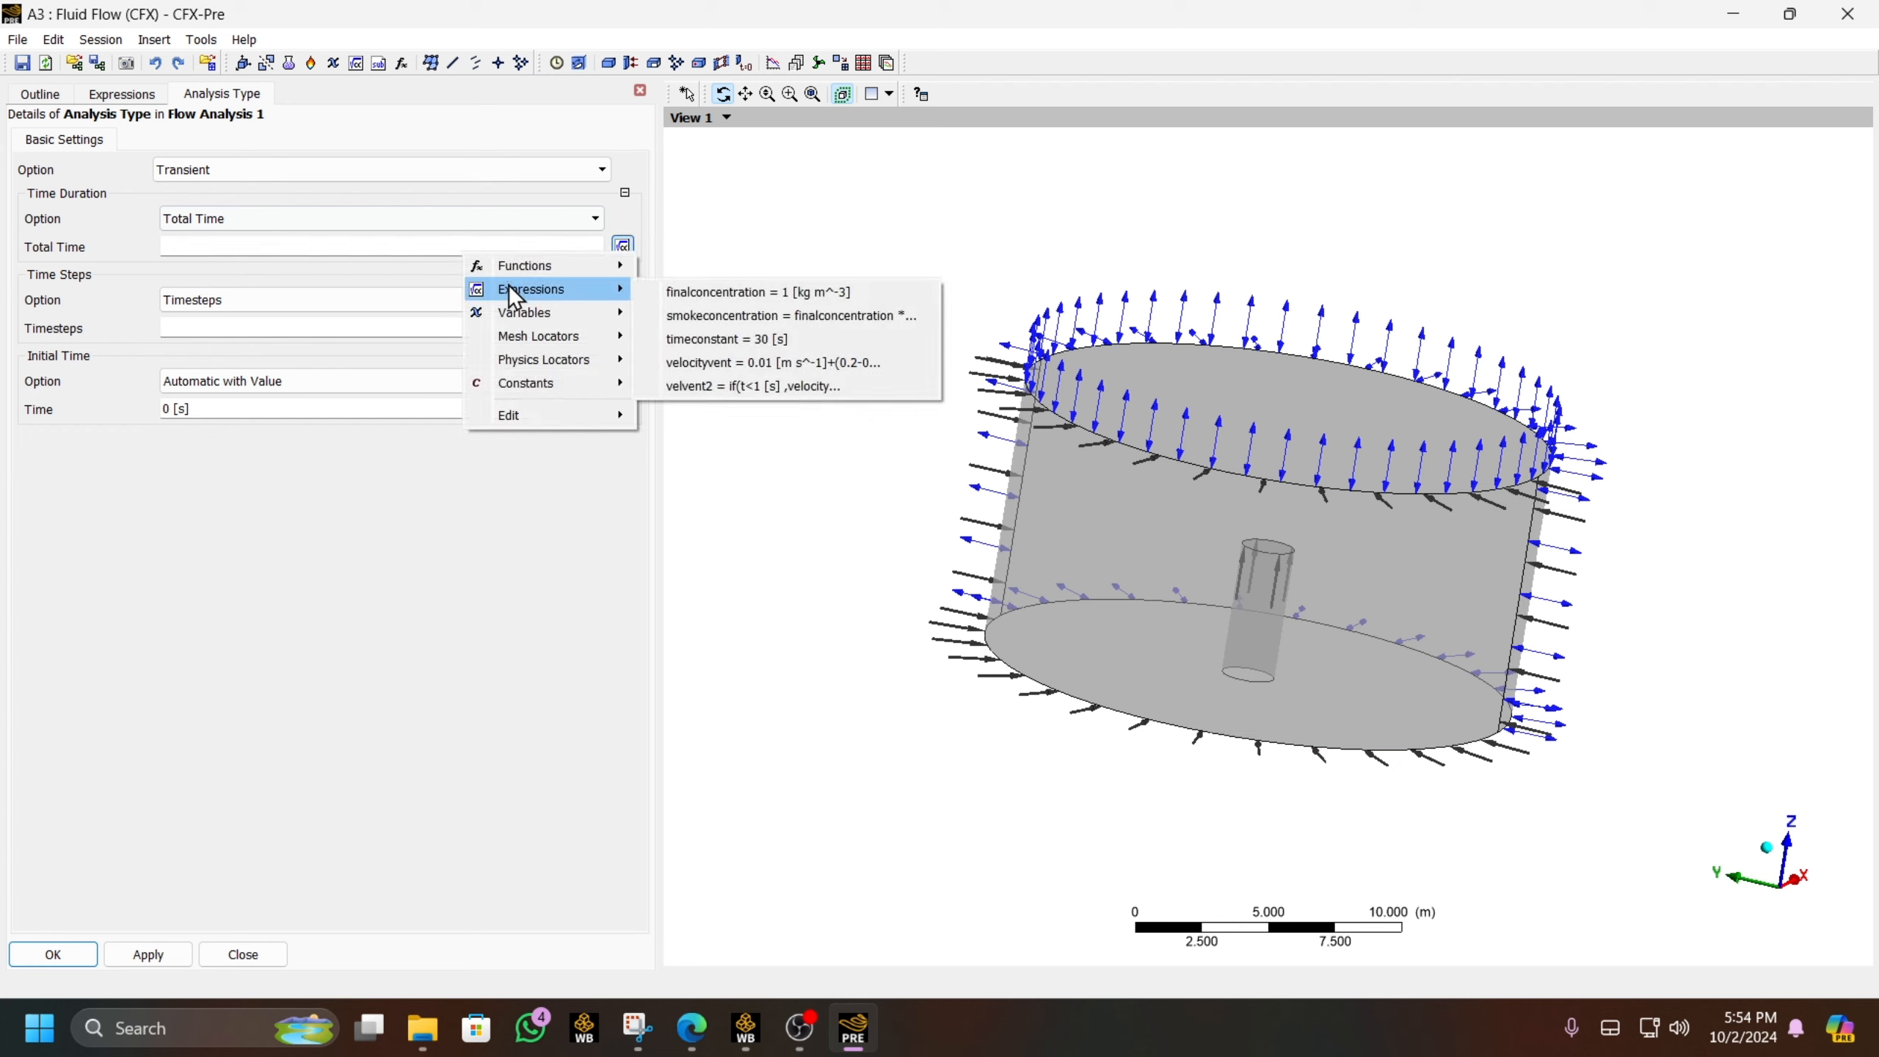
pyautogui.click(769, 341)
# - Set the transient analysis timesteps to 0.1 s and accept the analysis type settings
pyautogui.click(251, 329)
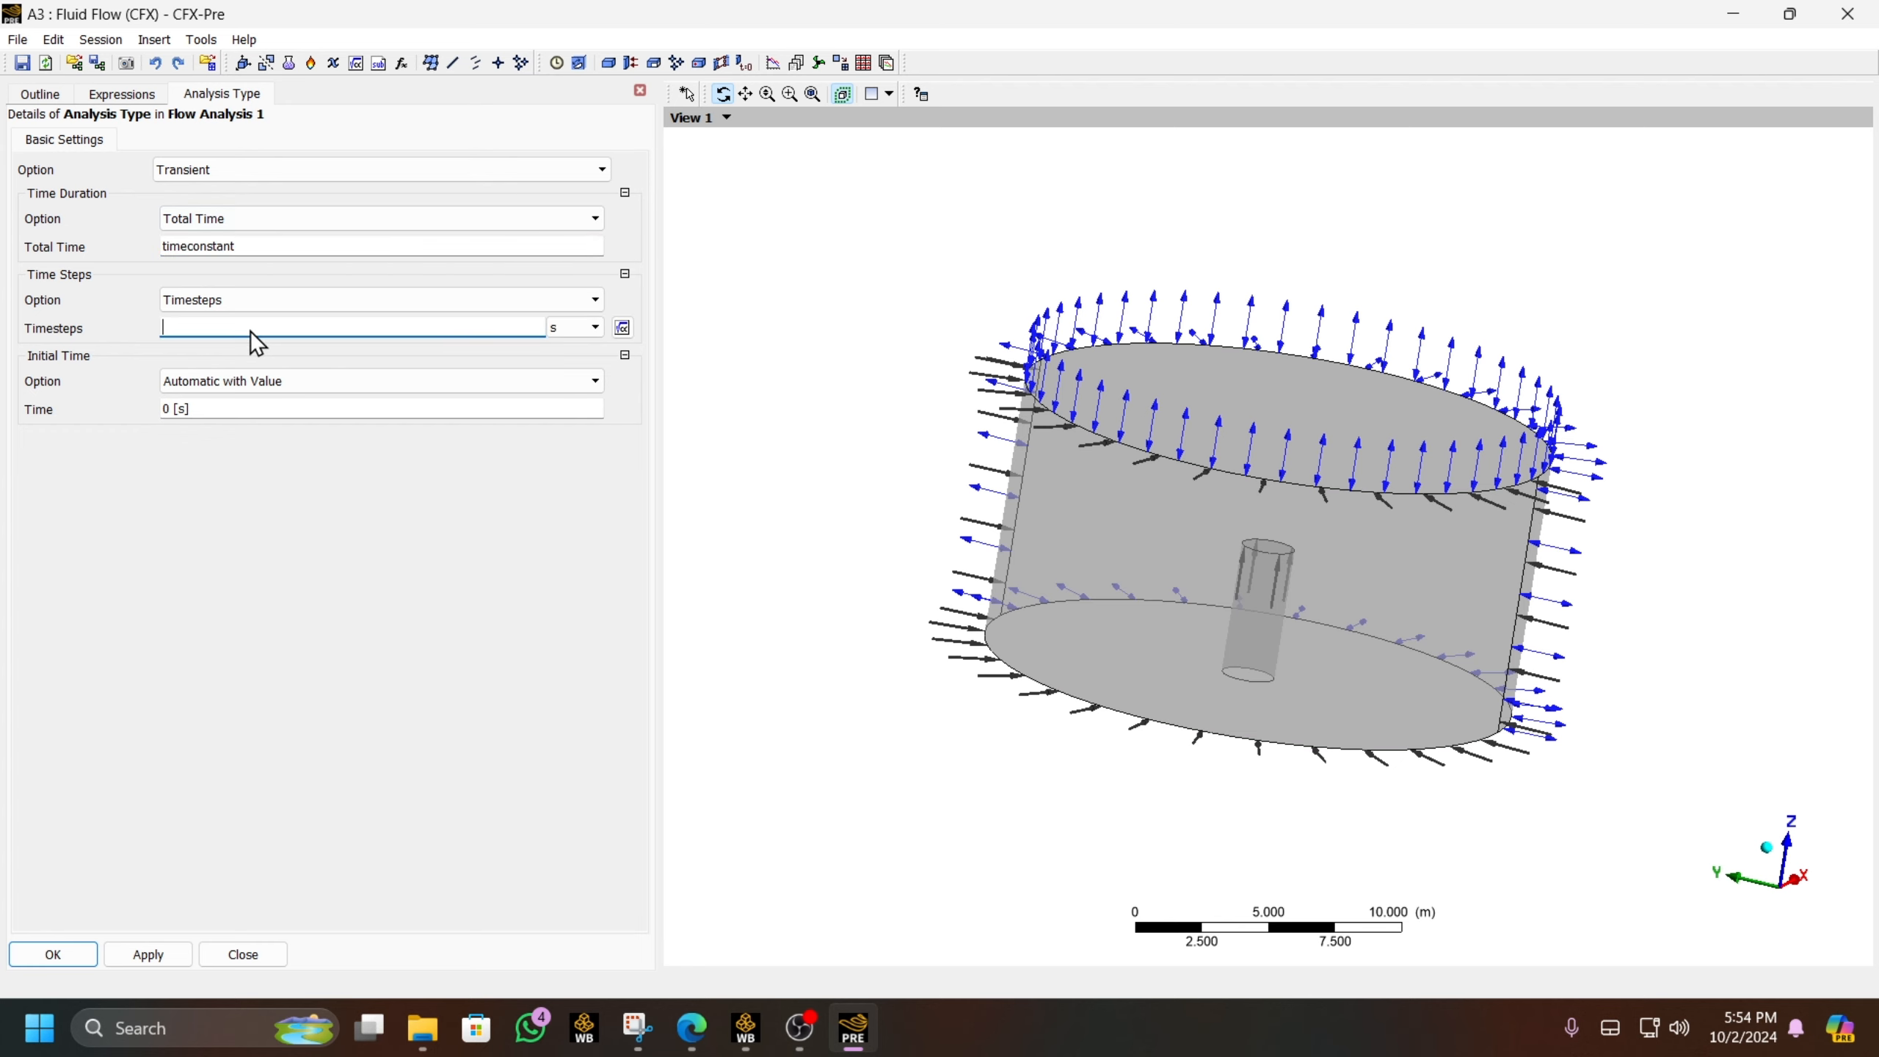
pyautogui.write('0.1')
pyautogui.click(74, 959)
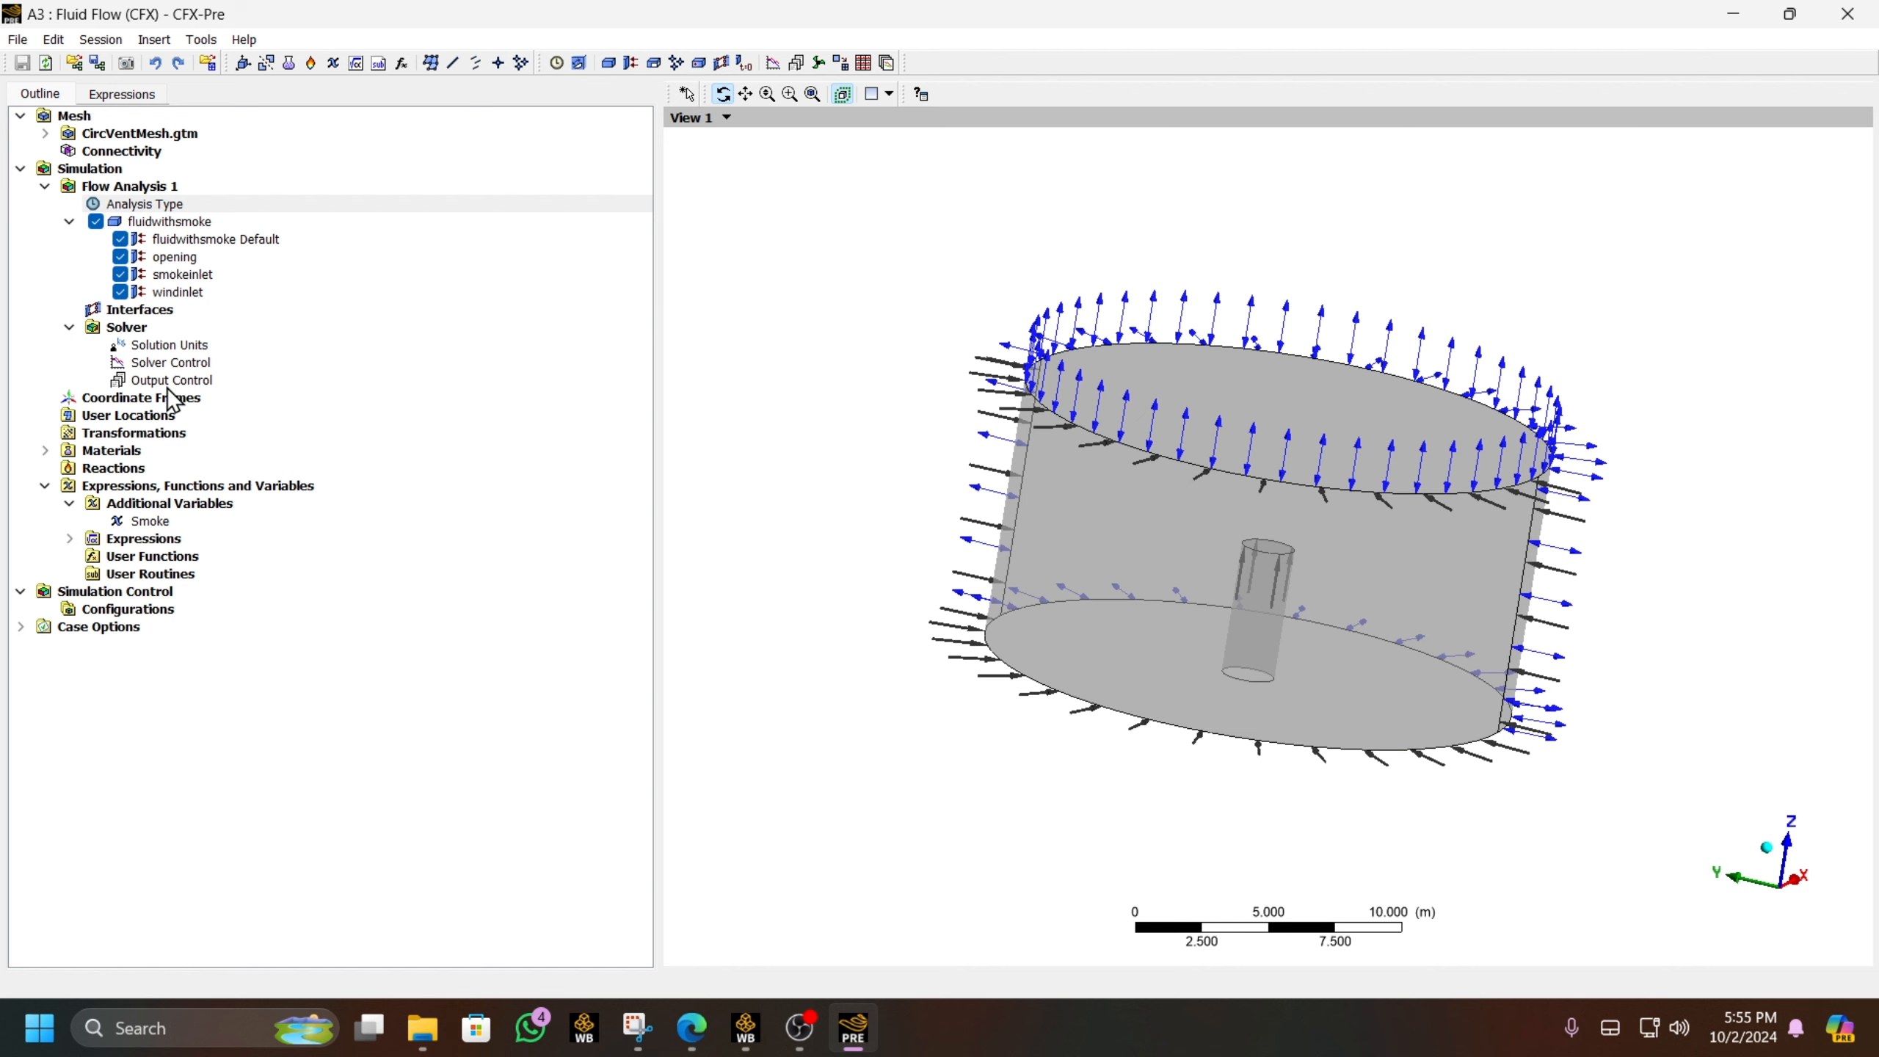
# - Add a transient results object named Transient Results 1 to the output control, using the Selected Variables option
pyautogui.click(740, 1030)
pyautogui.click(730, 1027)
pyautogui.doubleClick(164, 377)
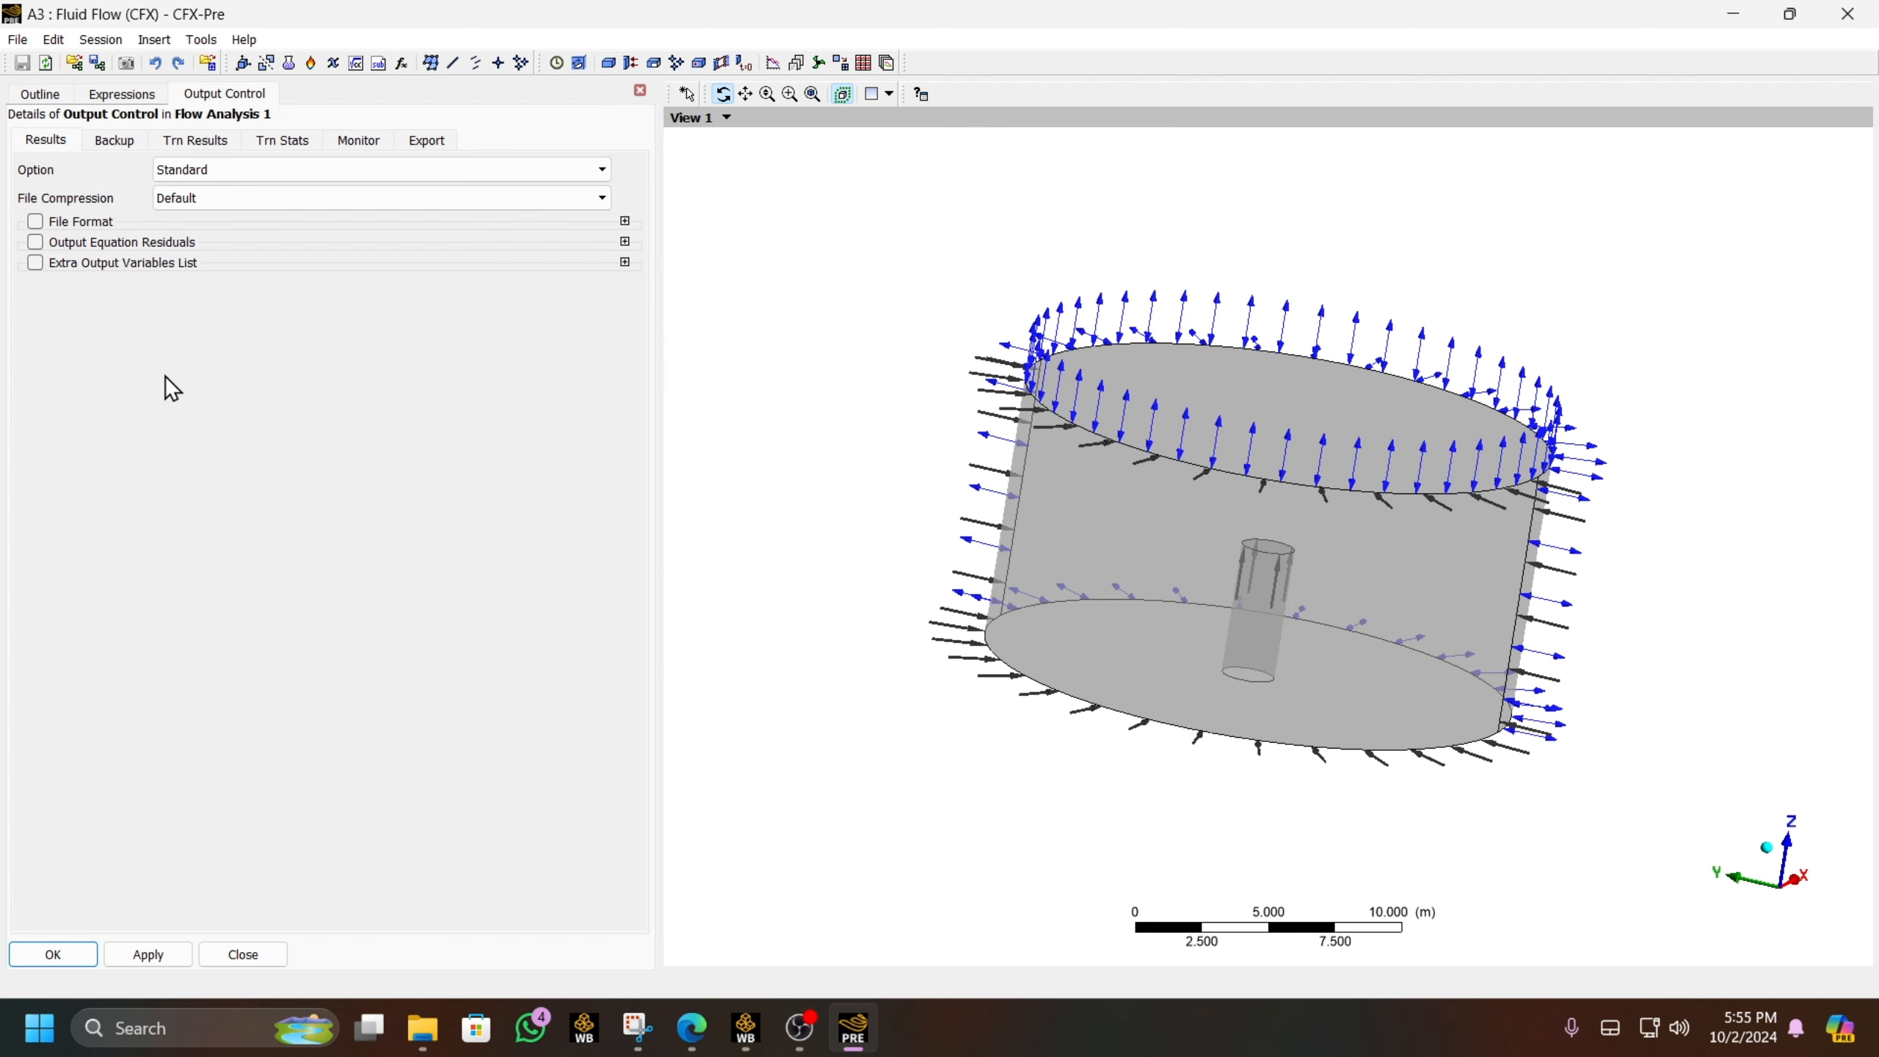
pyautogui.click(203, 137)
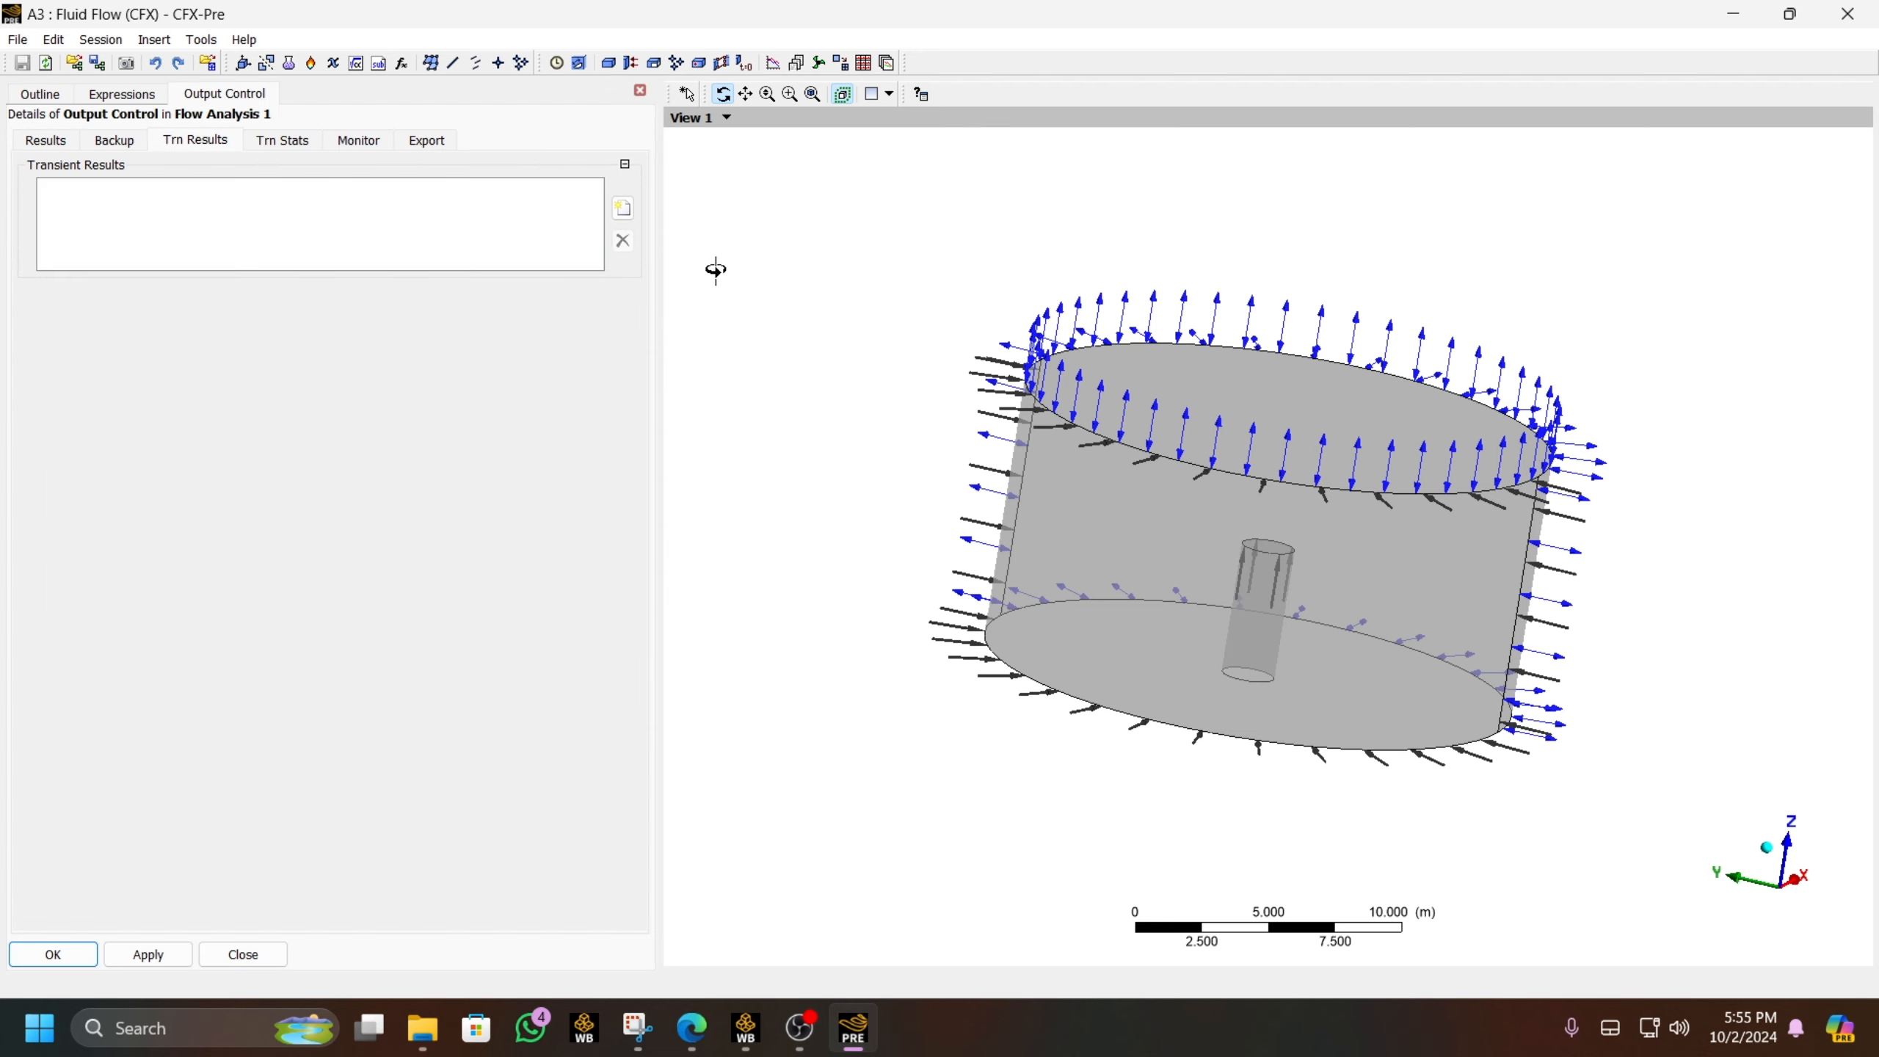
pyautogui.click(624, 209)
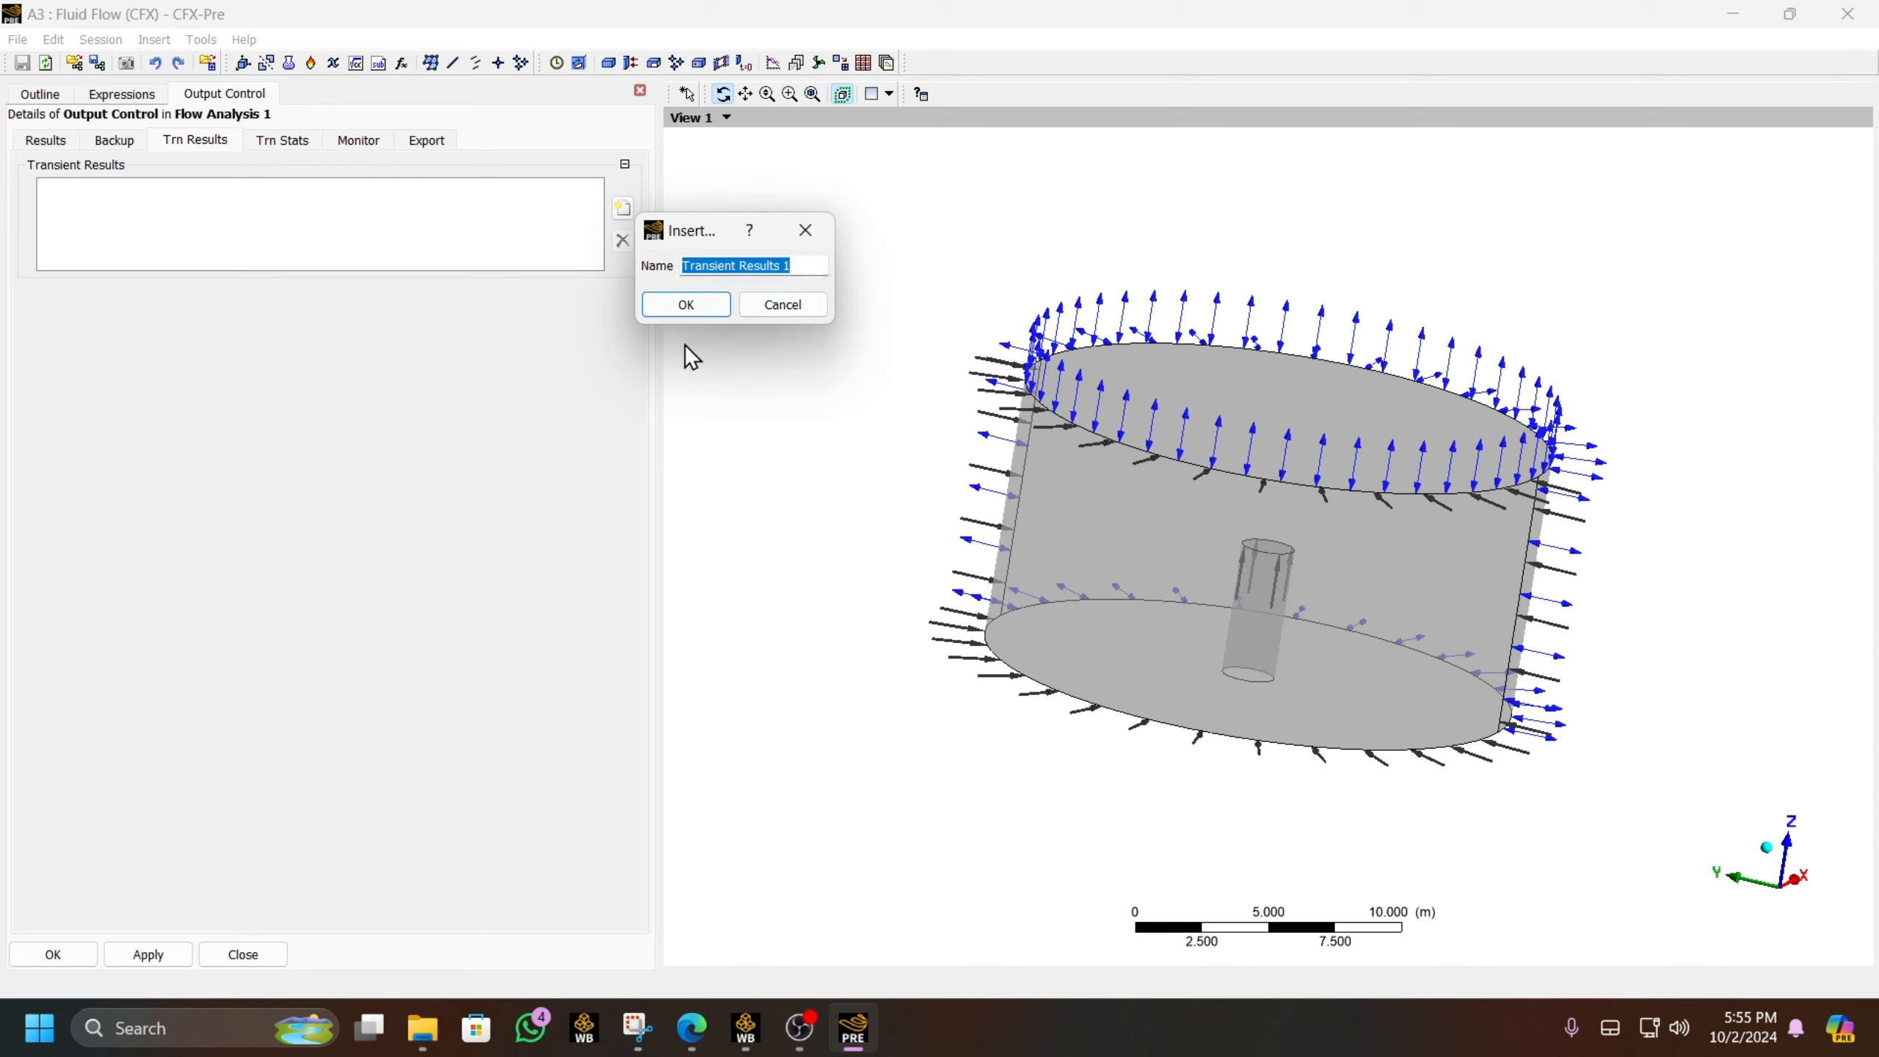
pyautogui.click(696, 306)
pyautogui.click(562, 321)
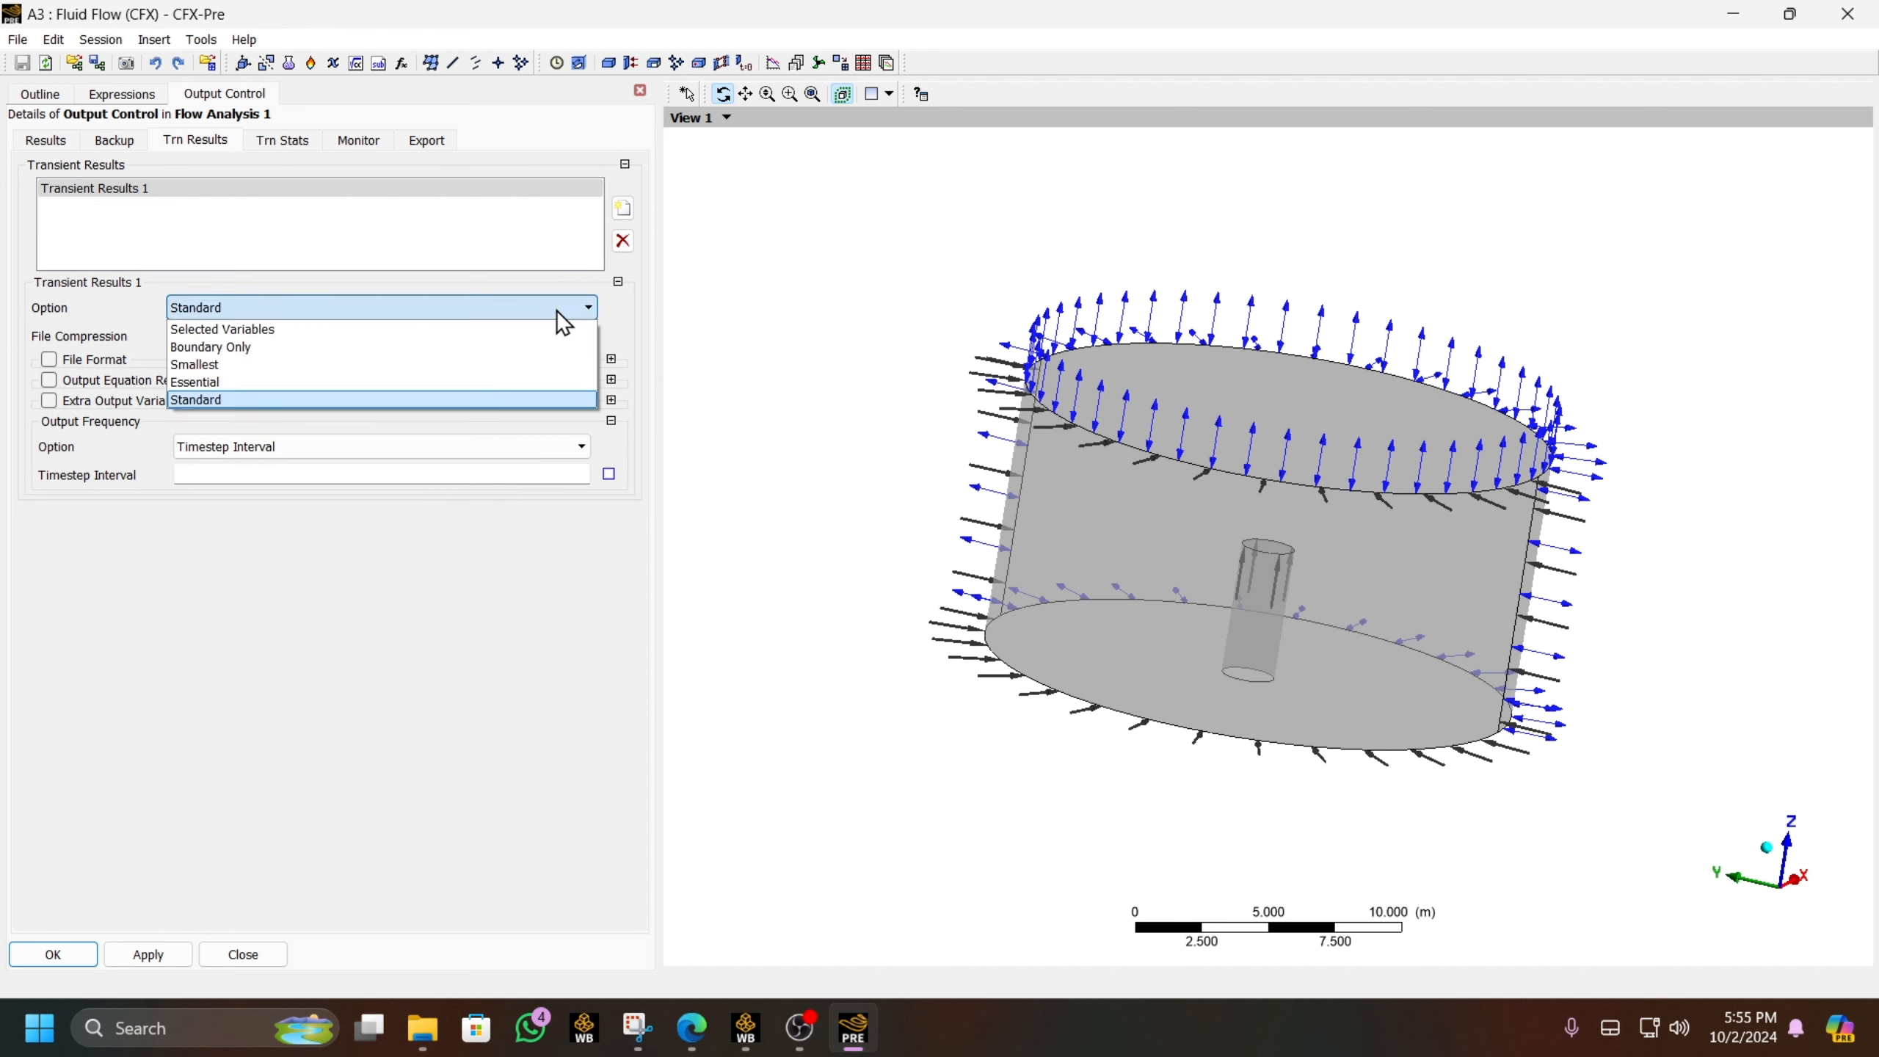
pyautogui.click(467, 331)
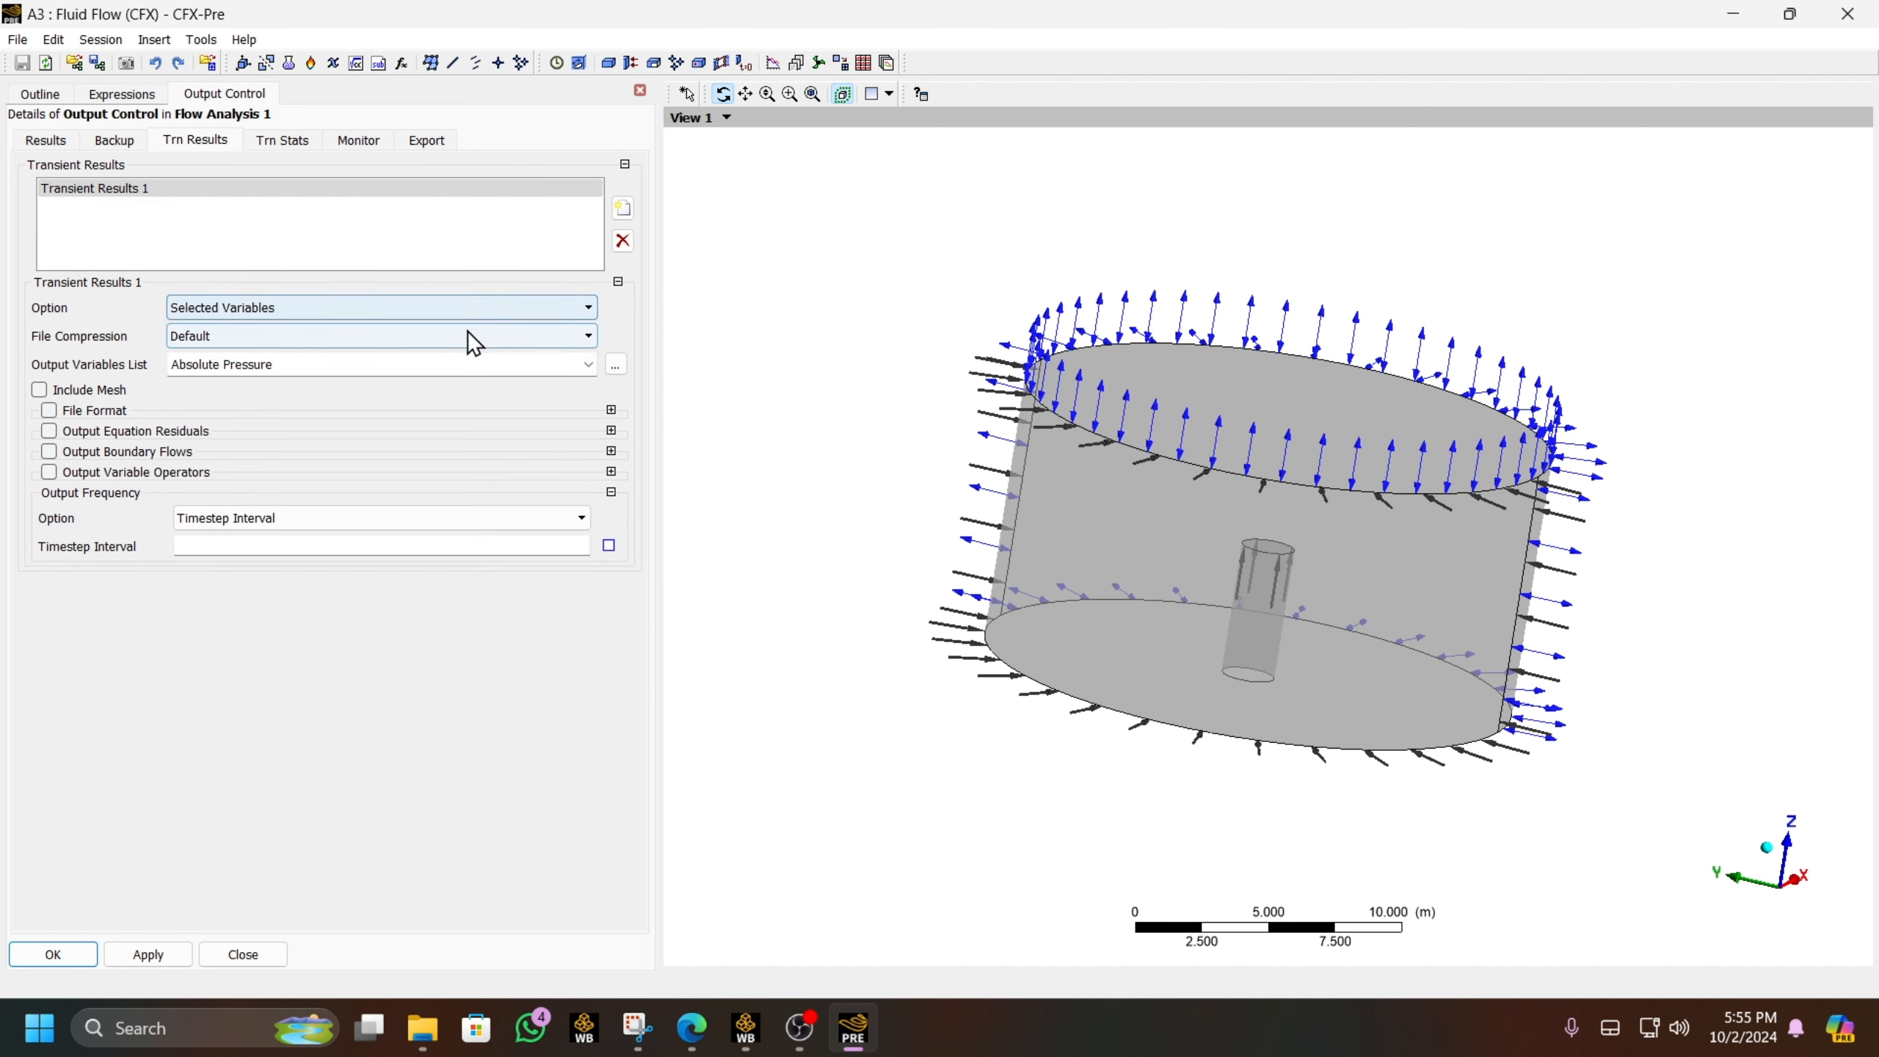
# - Select Velocity, Velocity u and Vorticity as output variables for Transient Results 1
pyautogui.click(615, 364)
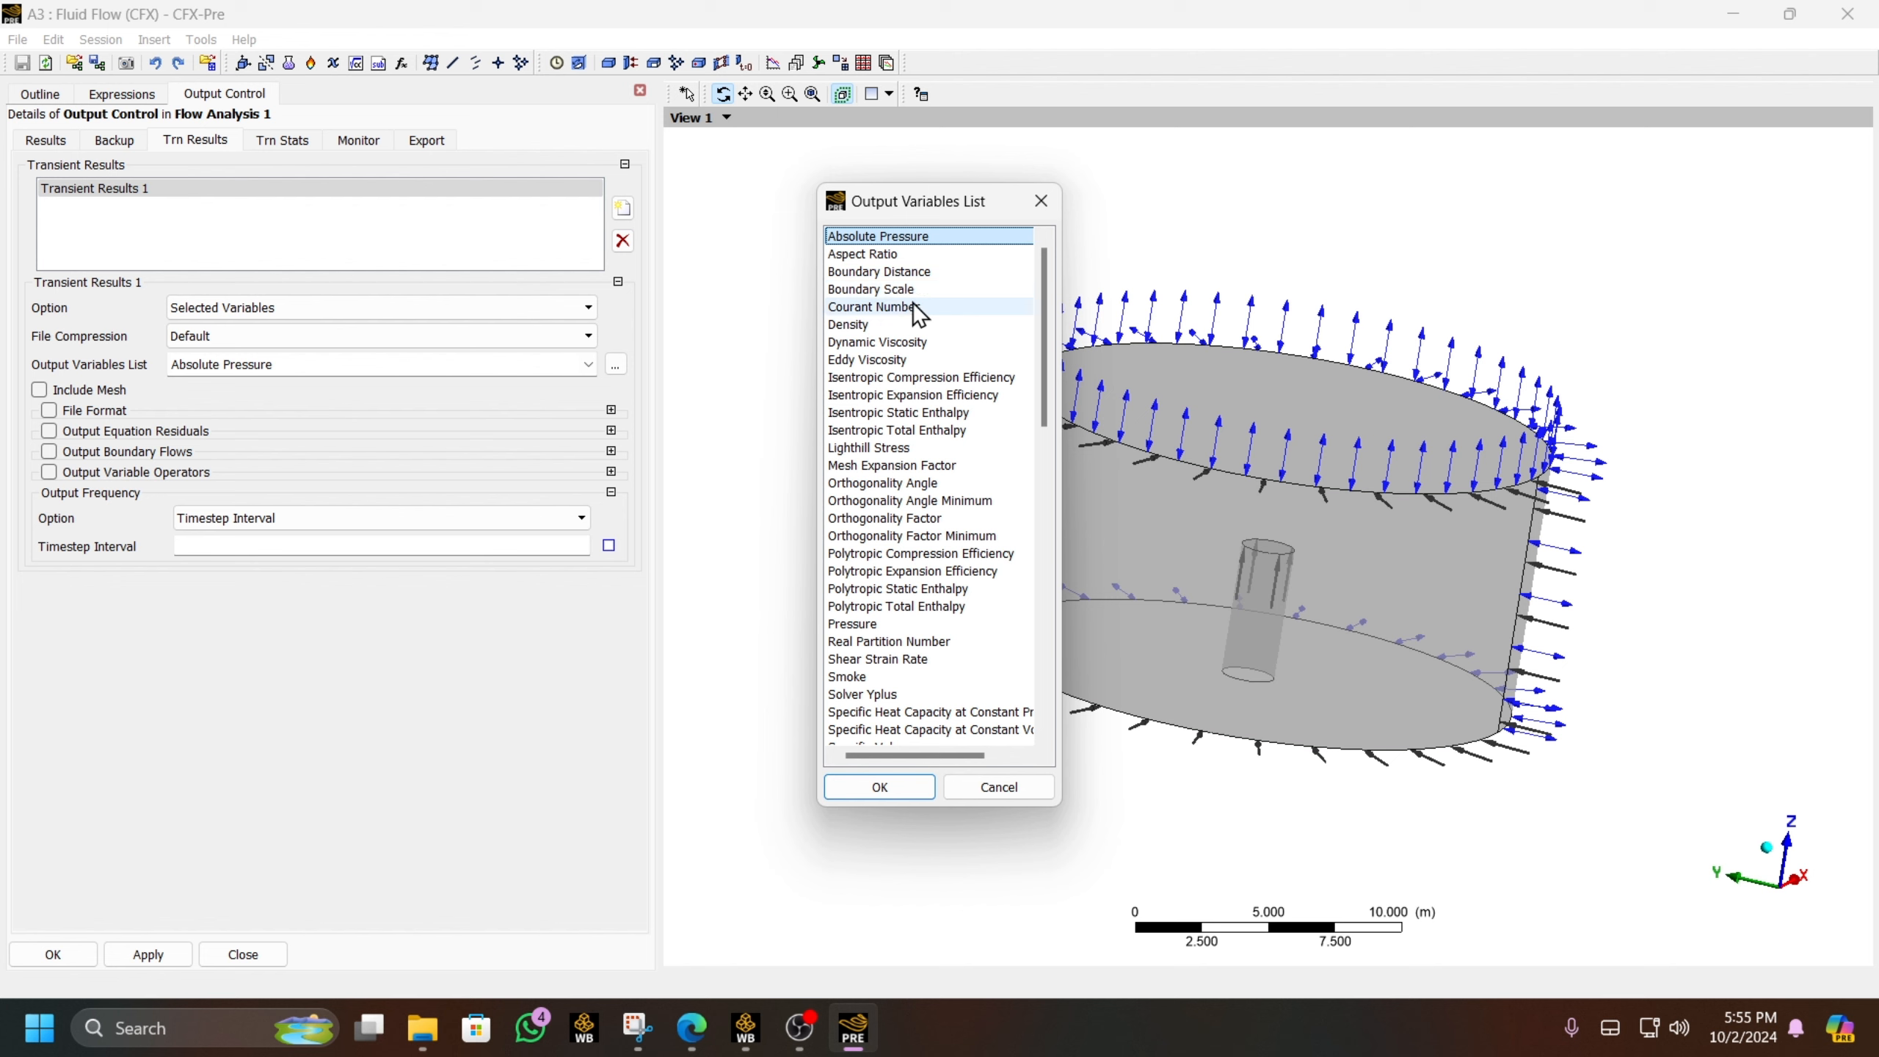
pyautogui.scroll(-15, 914, 303)
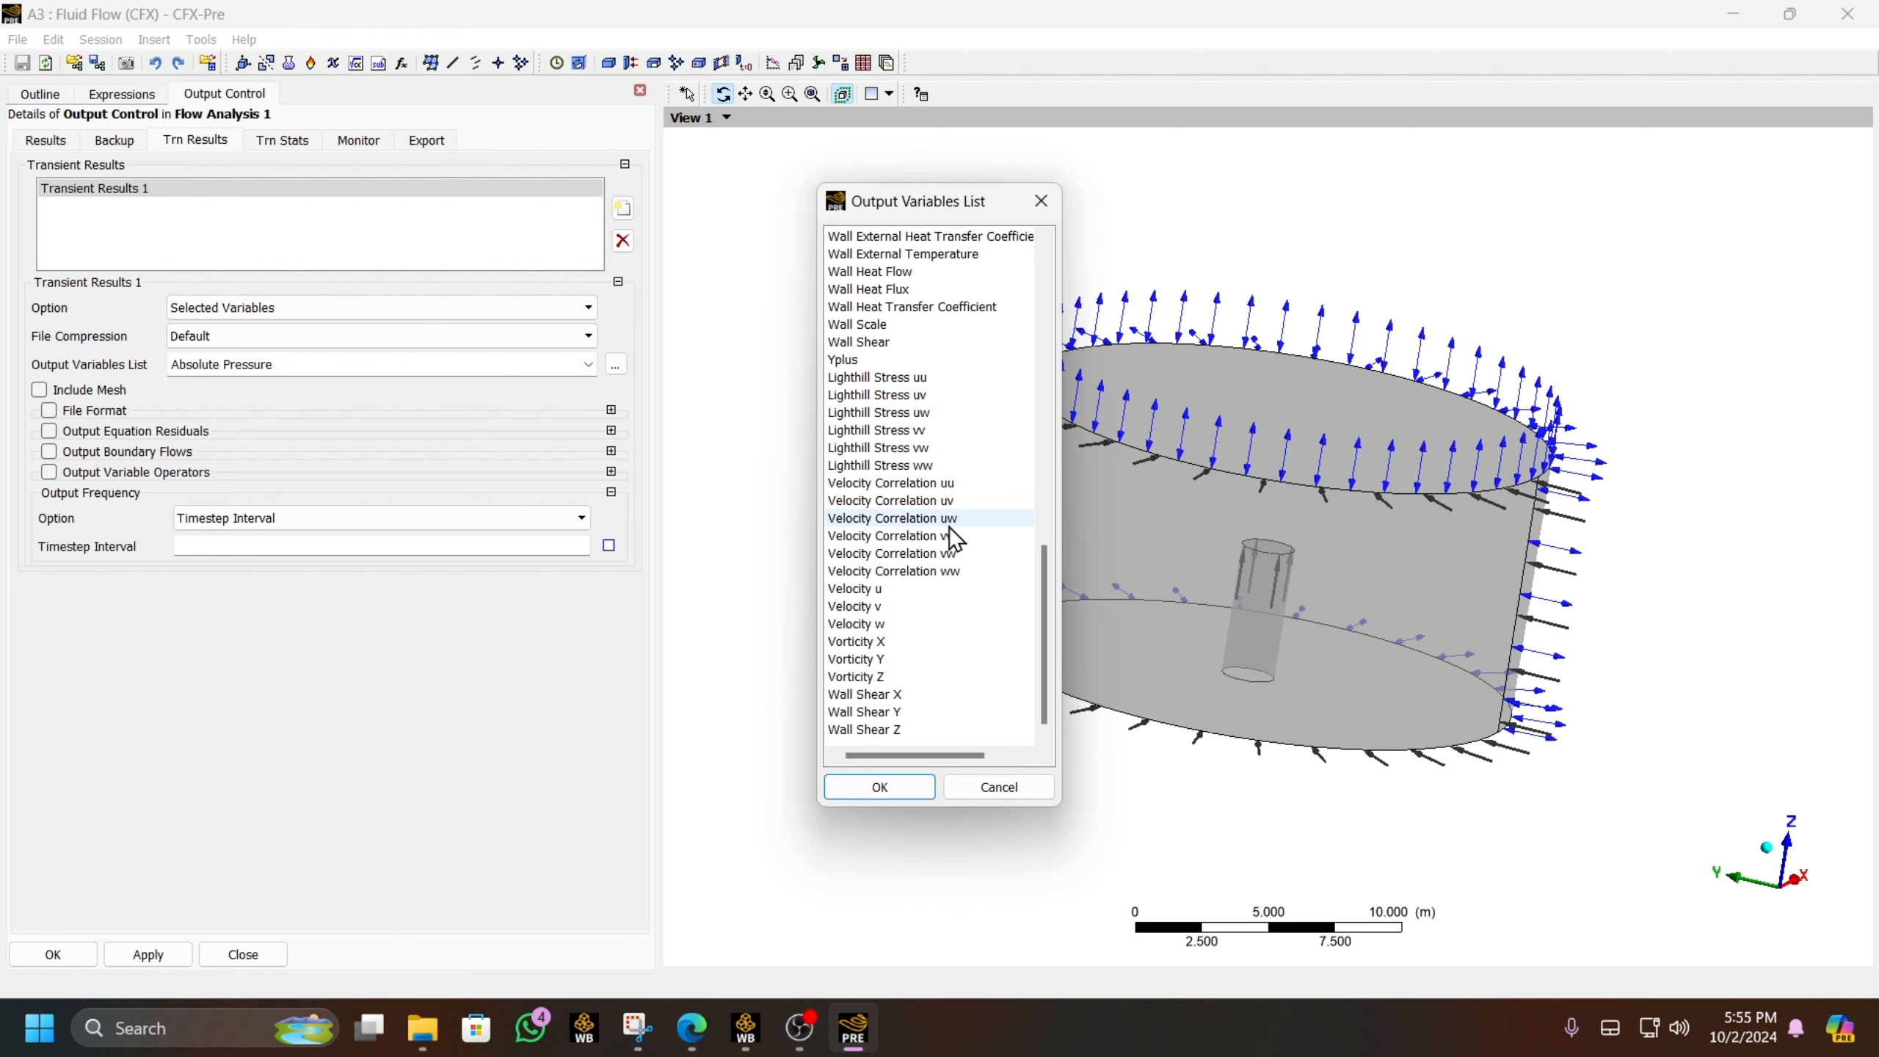
pyautogui.click(934, 591)
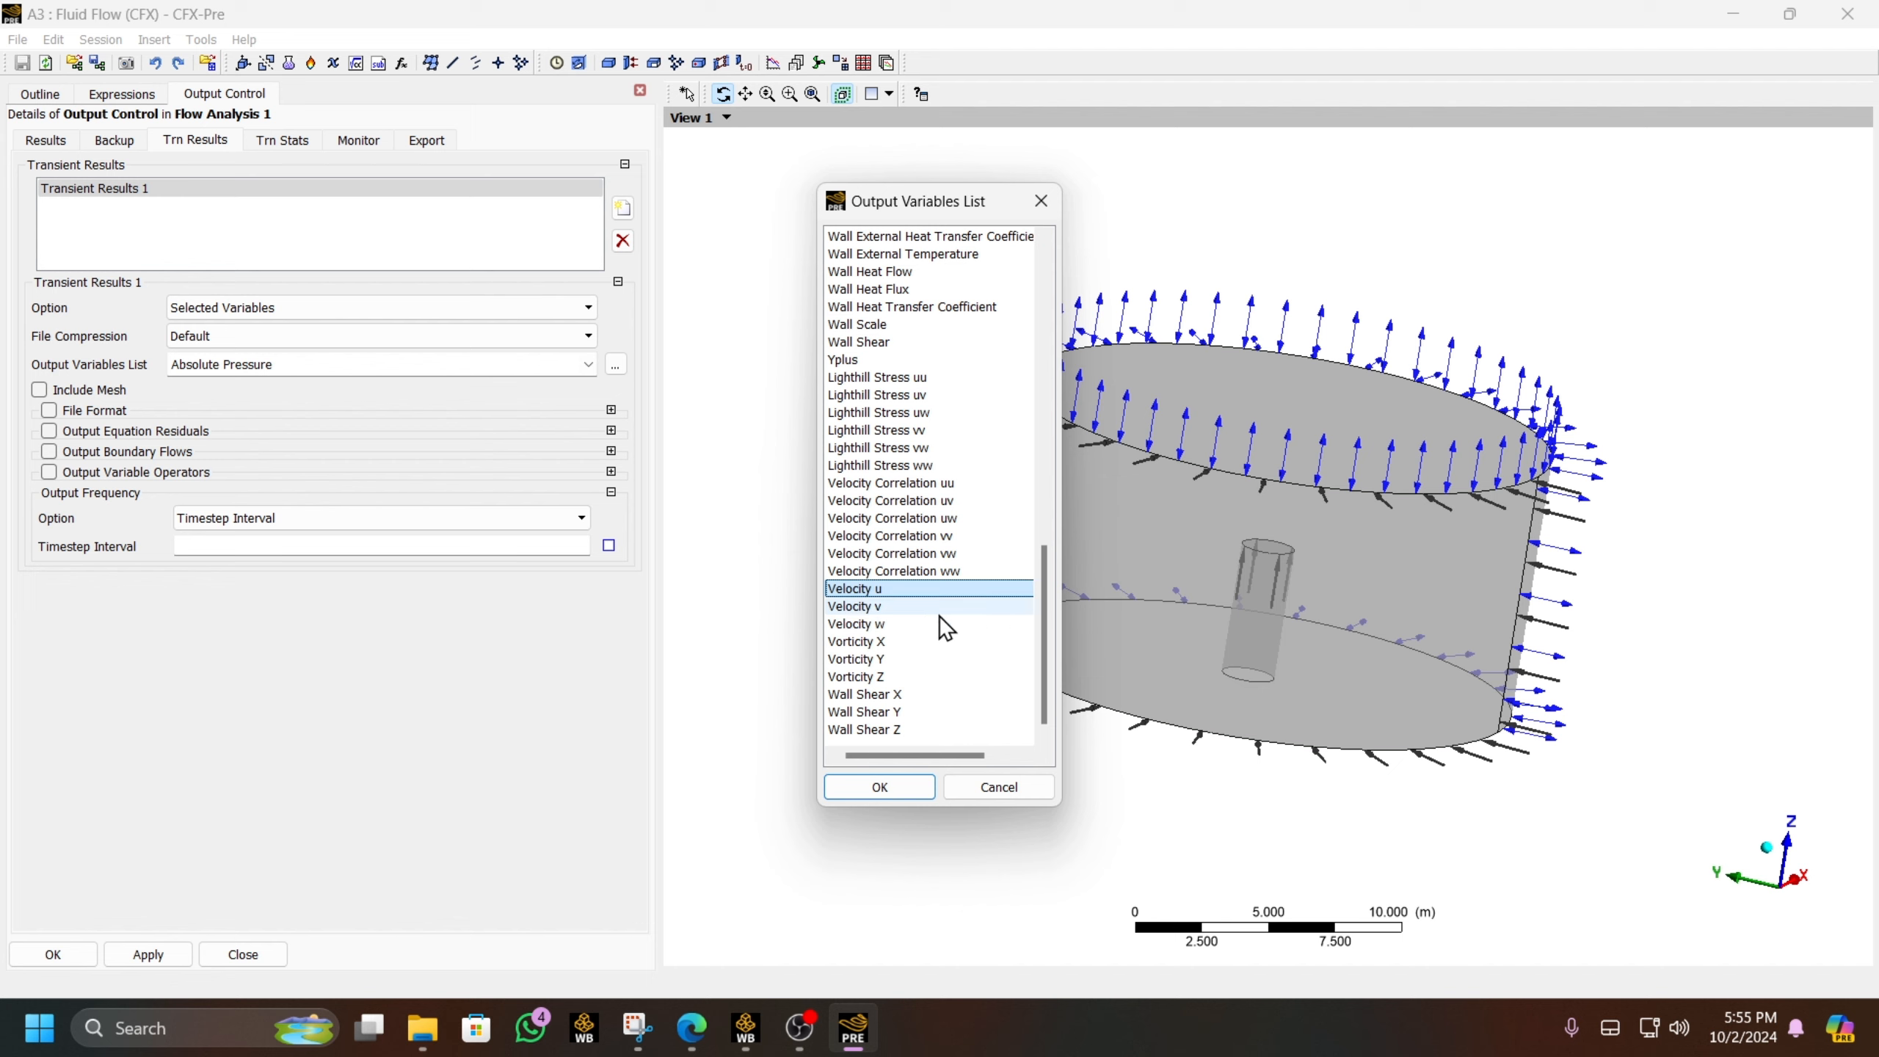
pyautogui.moveTo(1051, 588); pyautogui.dragTo(1043, 538)
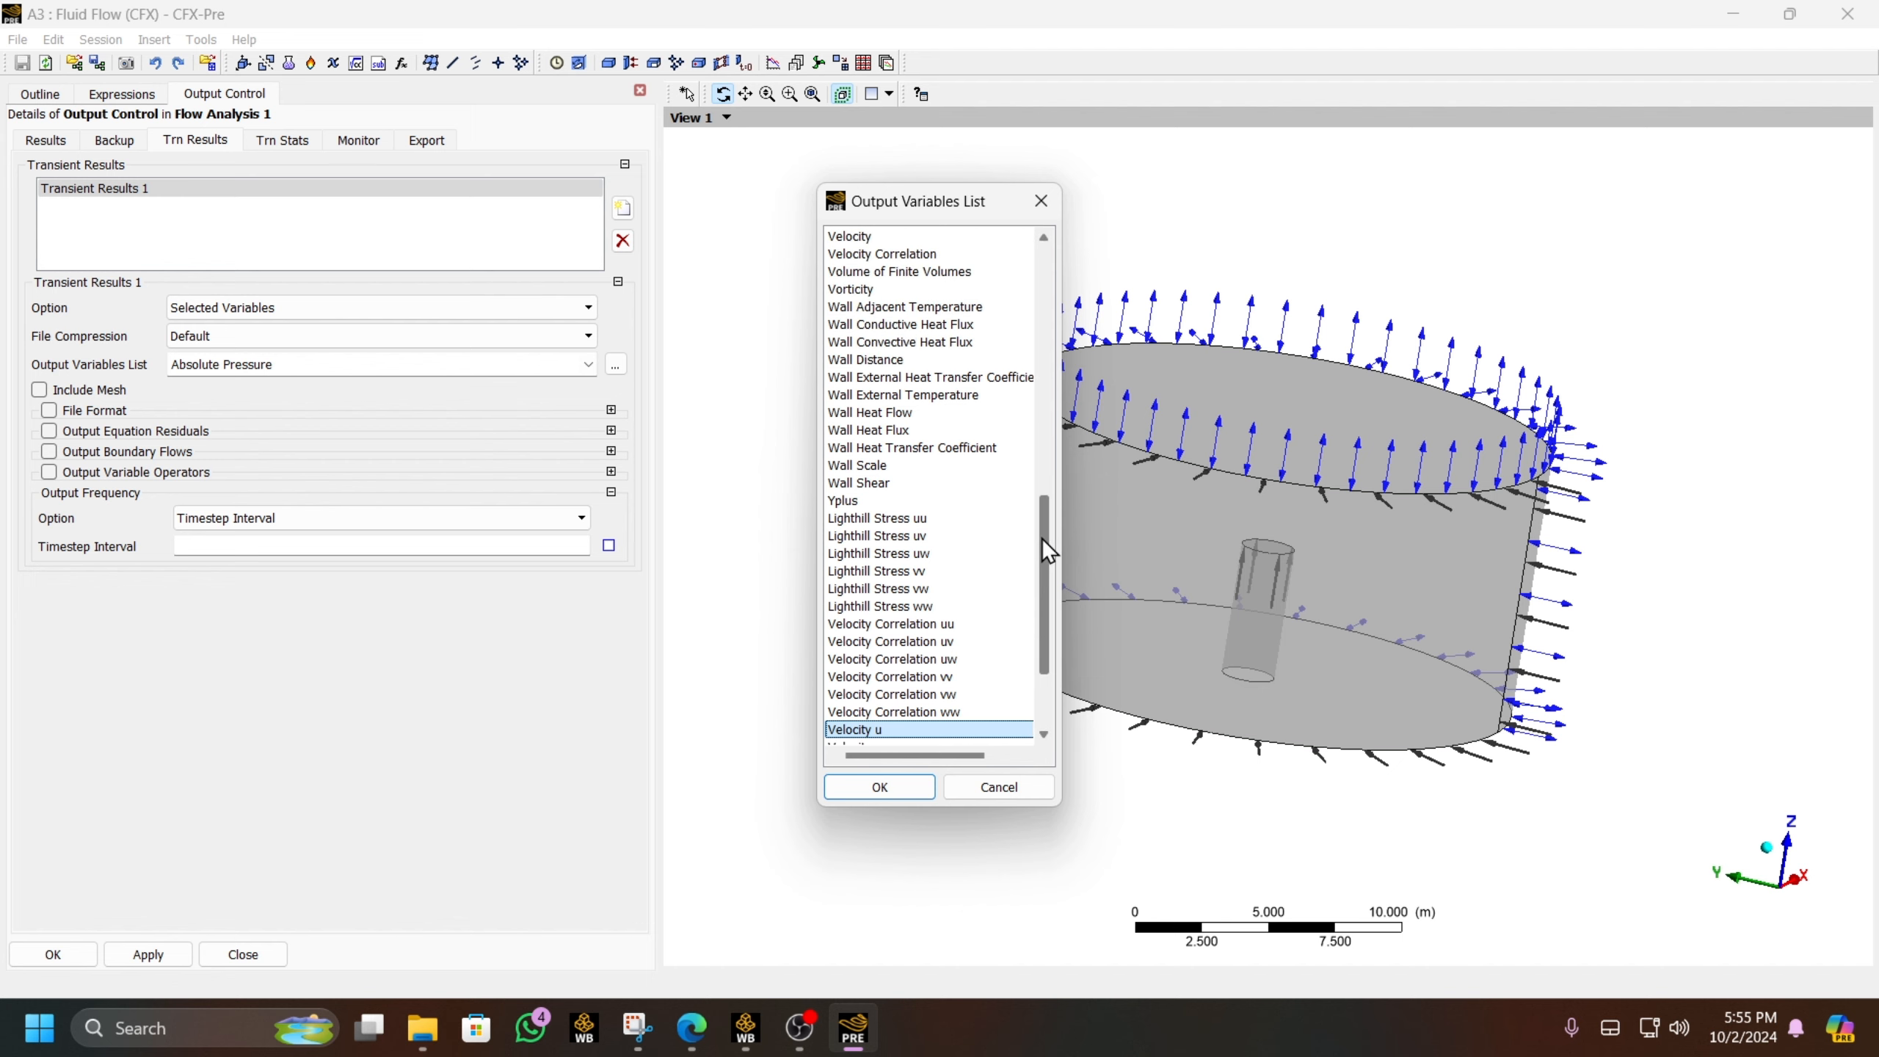
pyautogui.keyDown('ctrl'); pyautogui.click(859, 239); pyautogui.keyUp('ctrl')
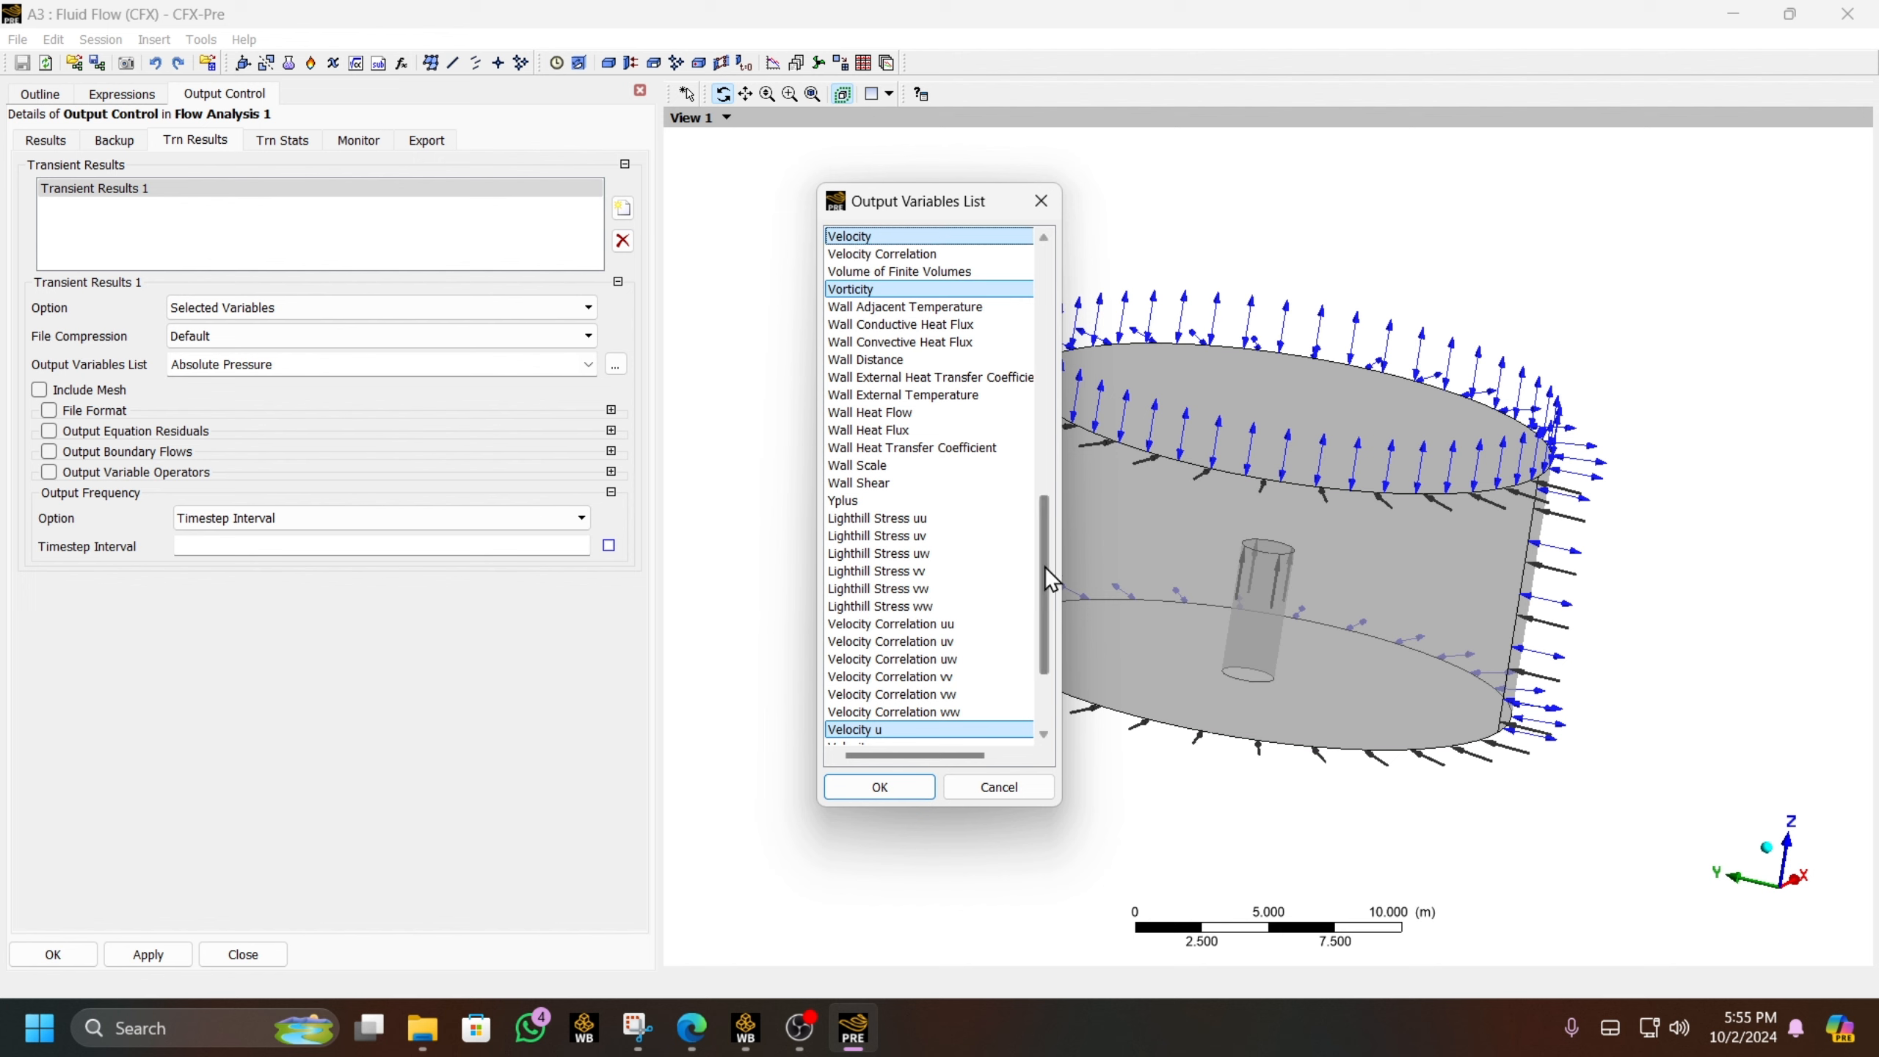
# - Add Total Pressure, Smoke, Dynamic Viscosity and Absolute Pressure to the selected output variables
pyautogui.moveTo(1042, 559); pyautogui.dragTo(1045, 485)
pyautogui.keyDown('ctrl'); pyautogui.click(923, 359); pyautogui.keyUp('ctrl')
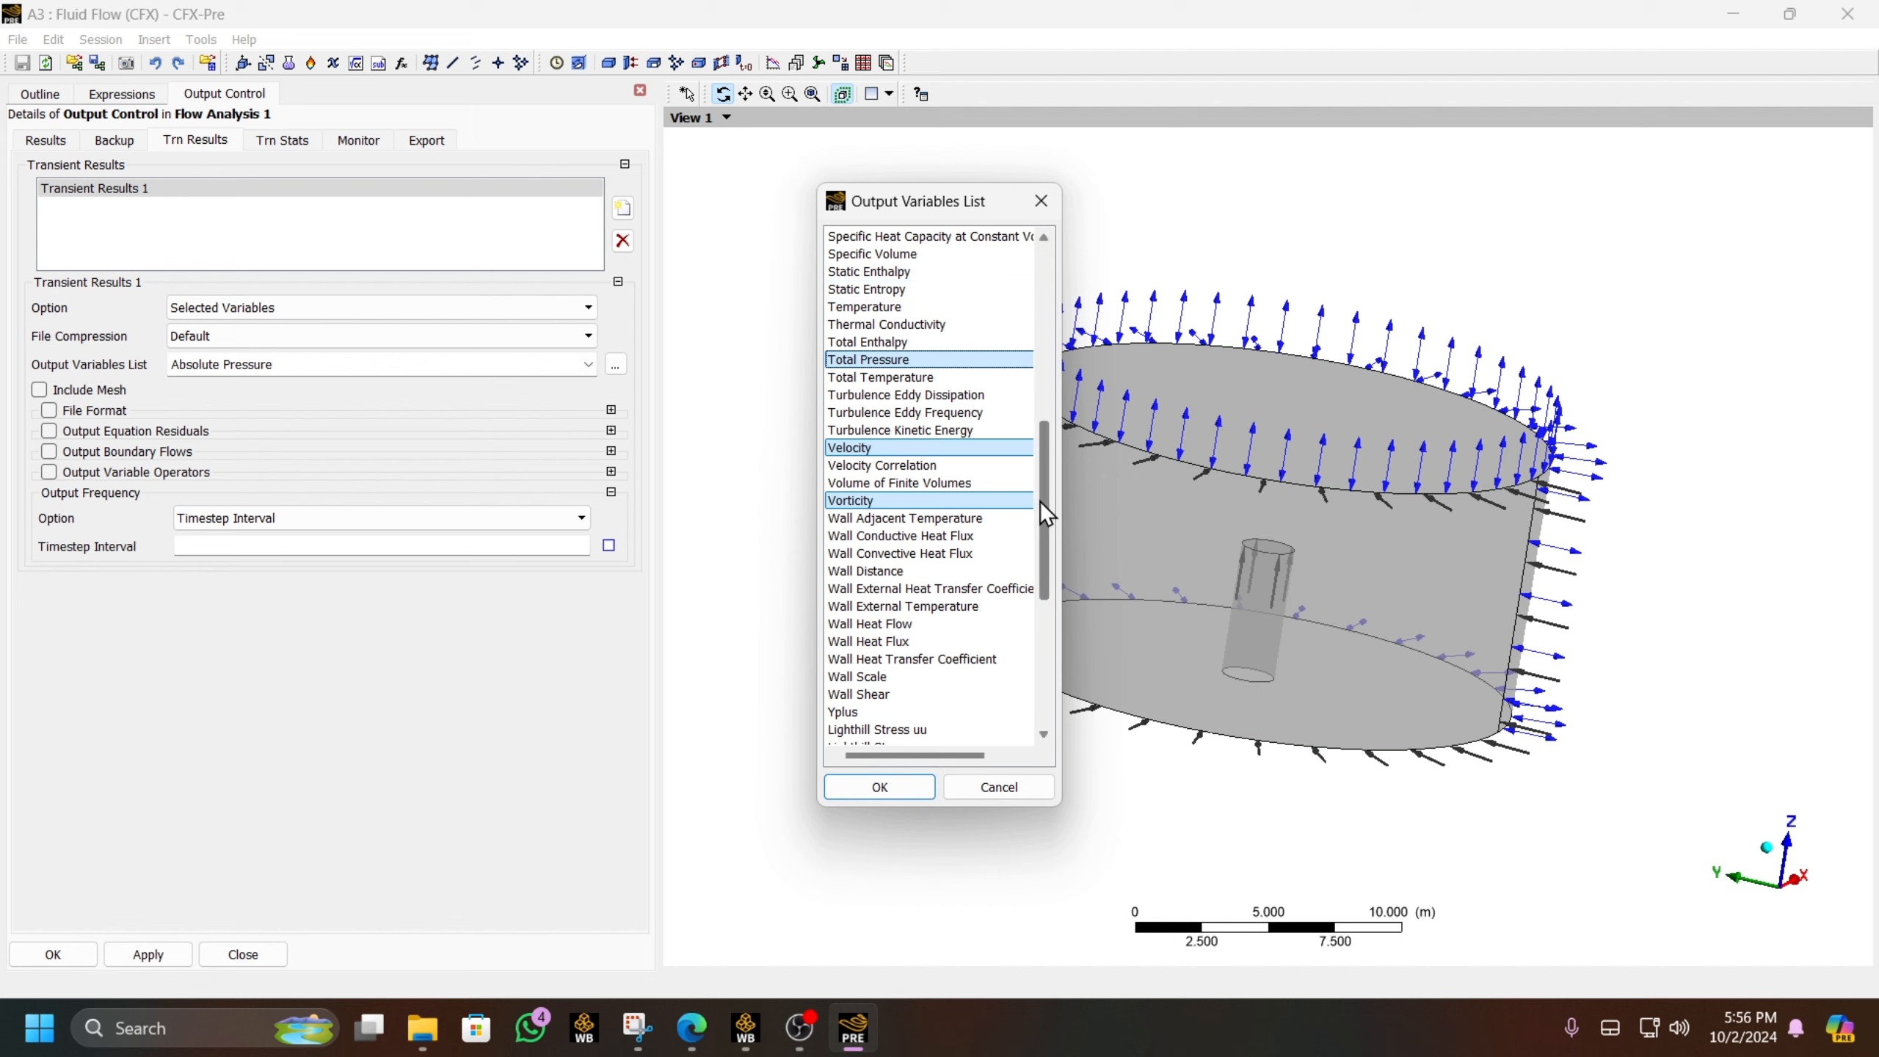
pyautogui.moveTo(1039, 501); pyautogui.dragTo(1052, 395)
pyautogui.keyDown('ctrl'); pyautogui.click(924, 342); pyautogui.keyUp('ctrl')
pyautogui.keyDown('ctrl'); pyautogui.click(946, 343); pyautogui.keyUp('ctrl')
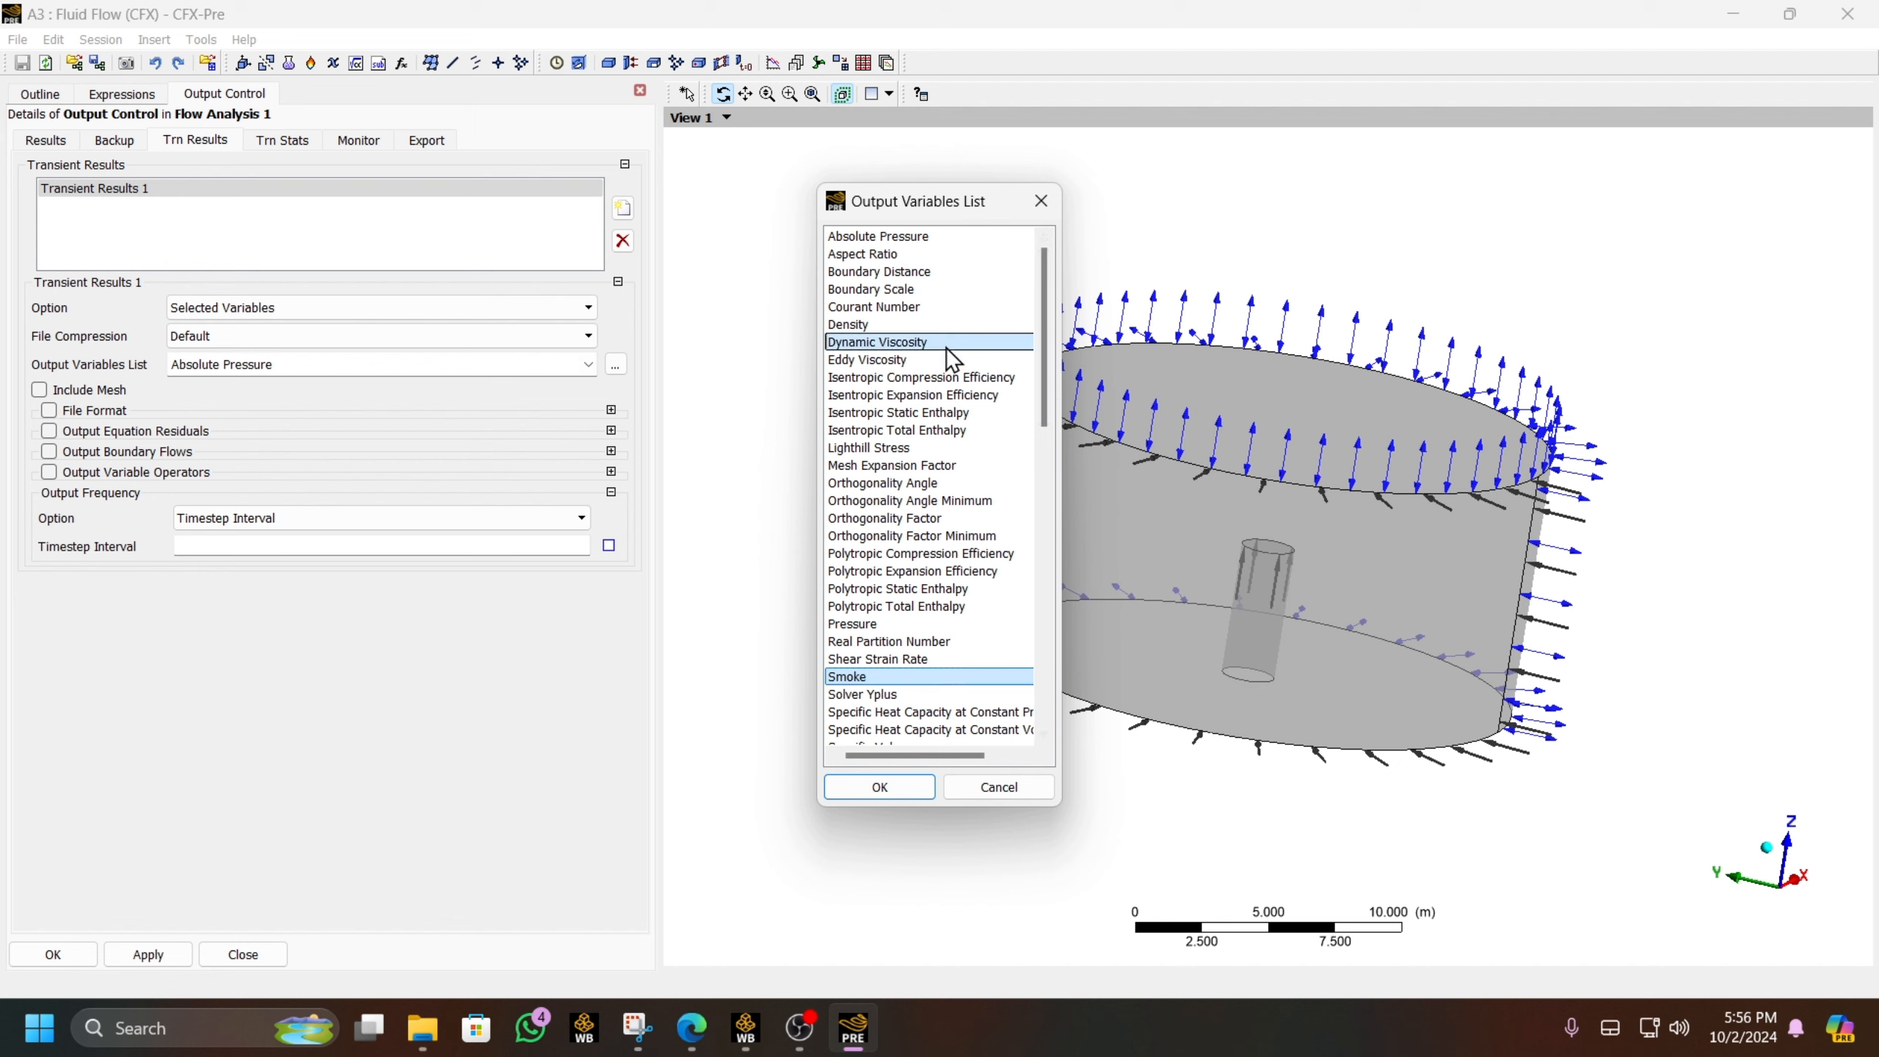
pyautogui.keyDown('ctrl'); pyautogui.click(940, 236); pyautogui.keyUp('ctrl')
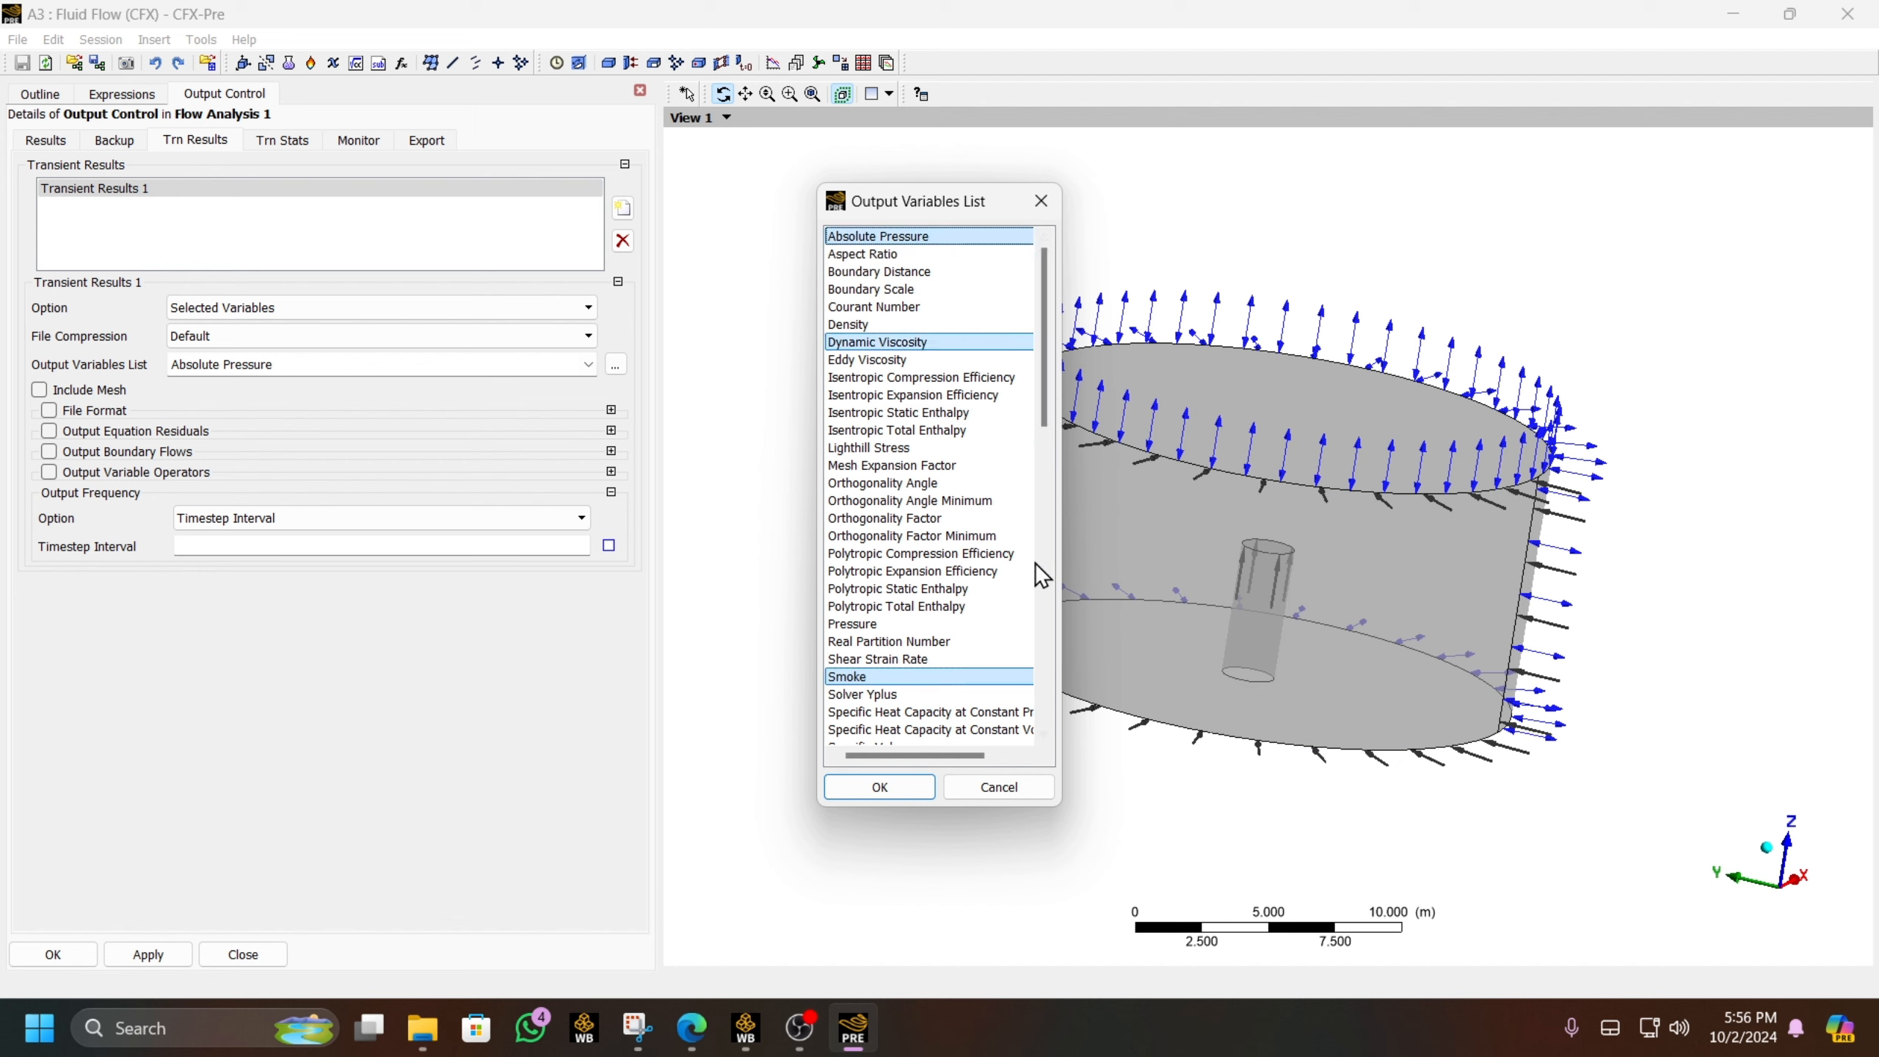
# - Add Turbulence Kinetic Energy, Turbulence Eddy Dissipation and Turbulence Eddy Frequency to the output variables and confirm the list
pyautogui.scroll(-3, 1003, 580)
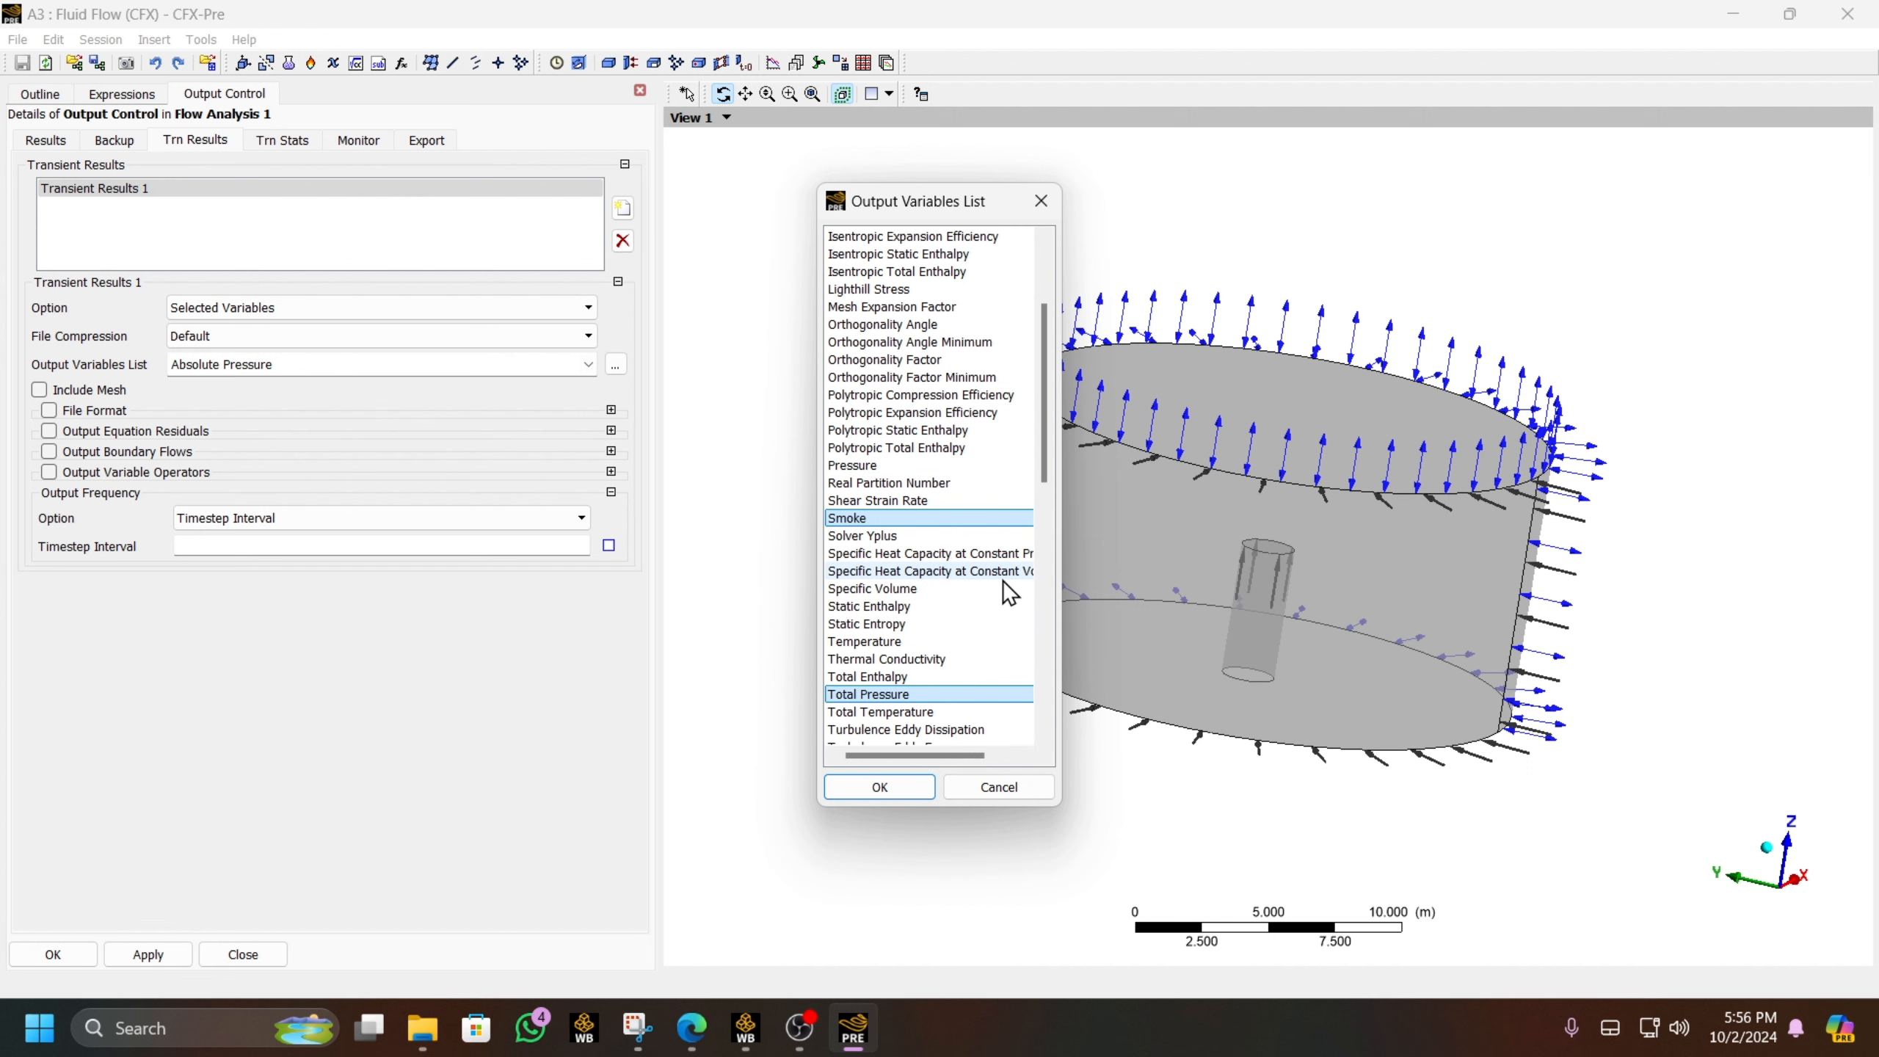
pyautogui.scroll(-3, 1002, 580)
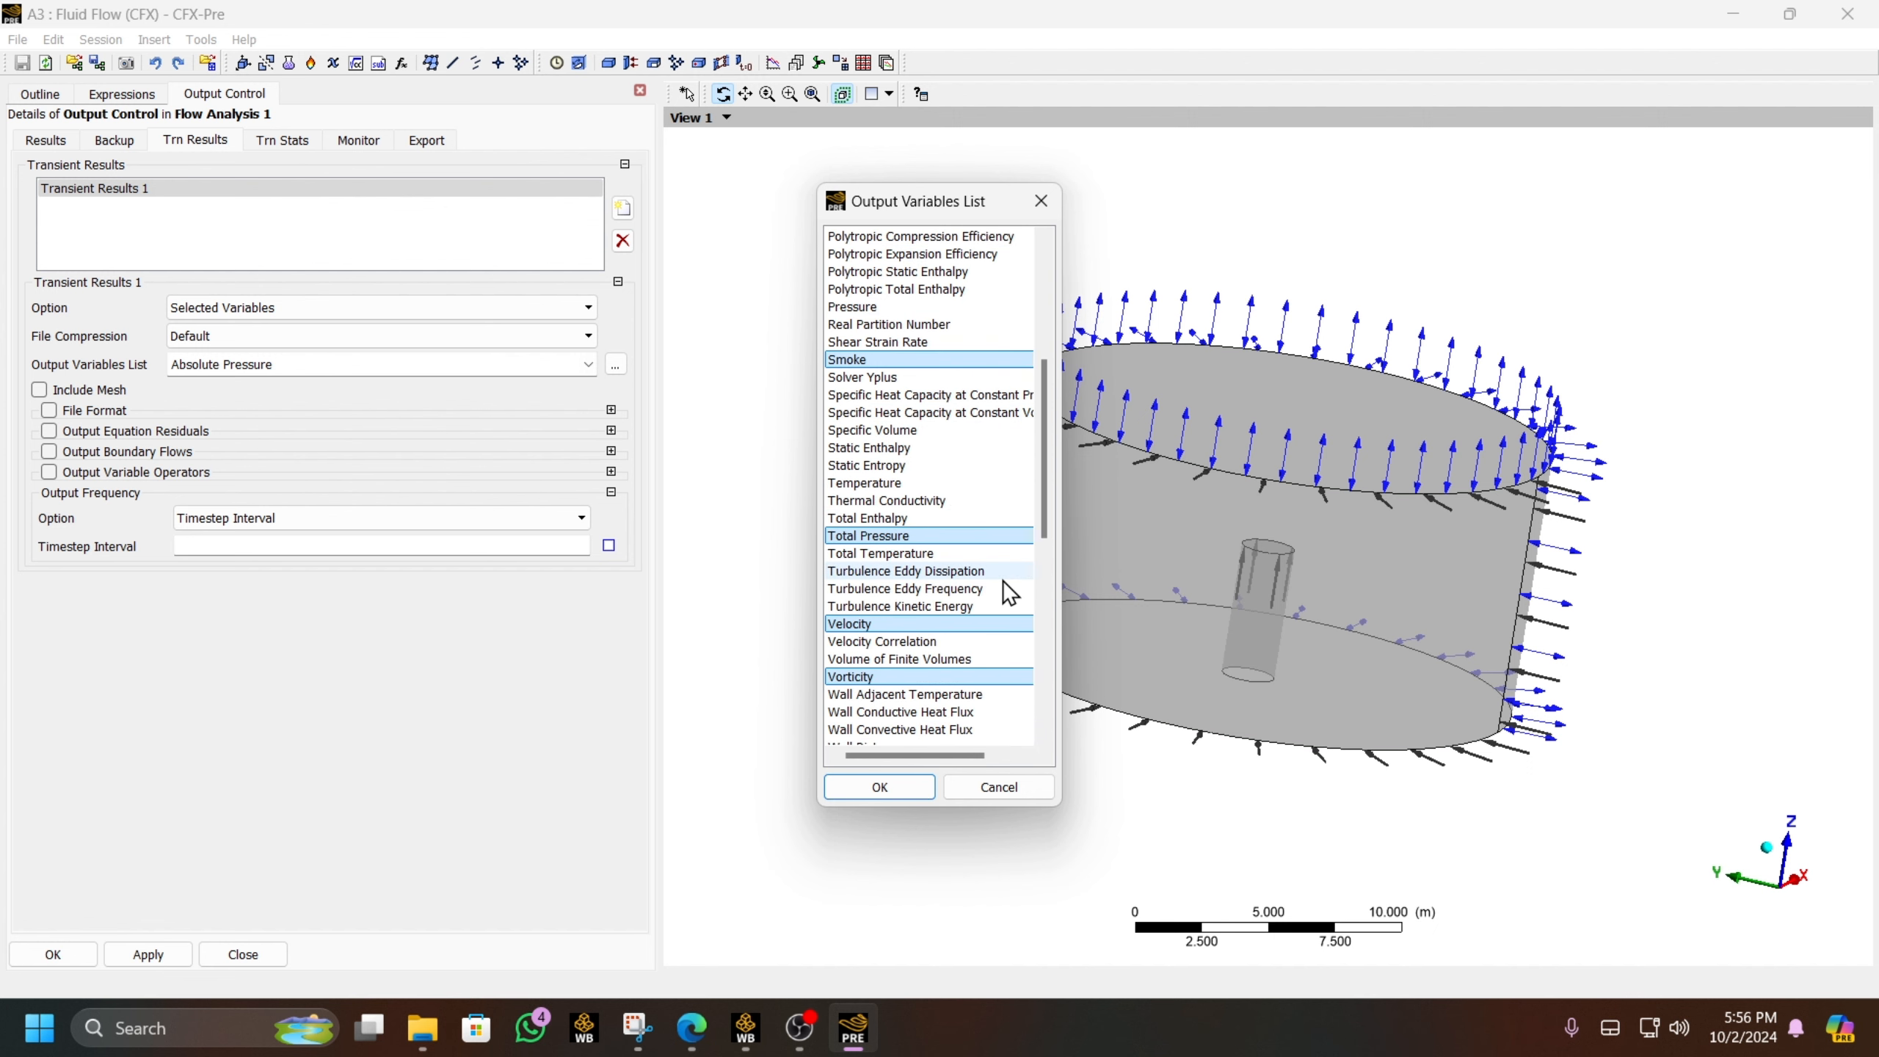
pyautogui.keyDown('ctrl'); pyautogui.click(929, 607); pyautogui.keyUp('ctrl')
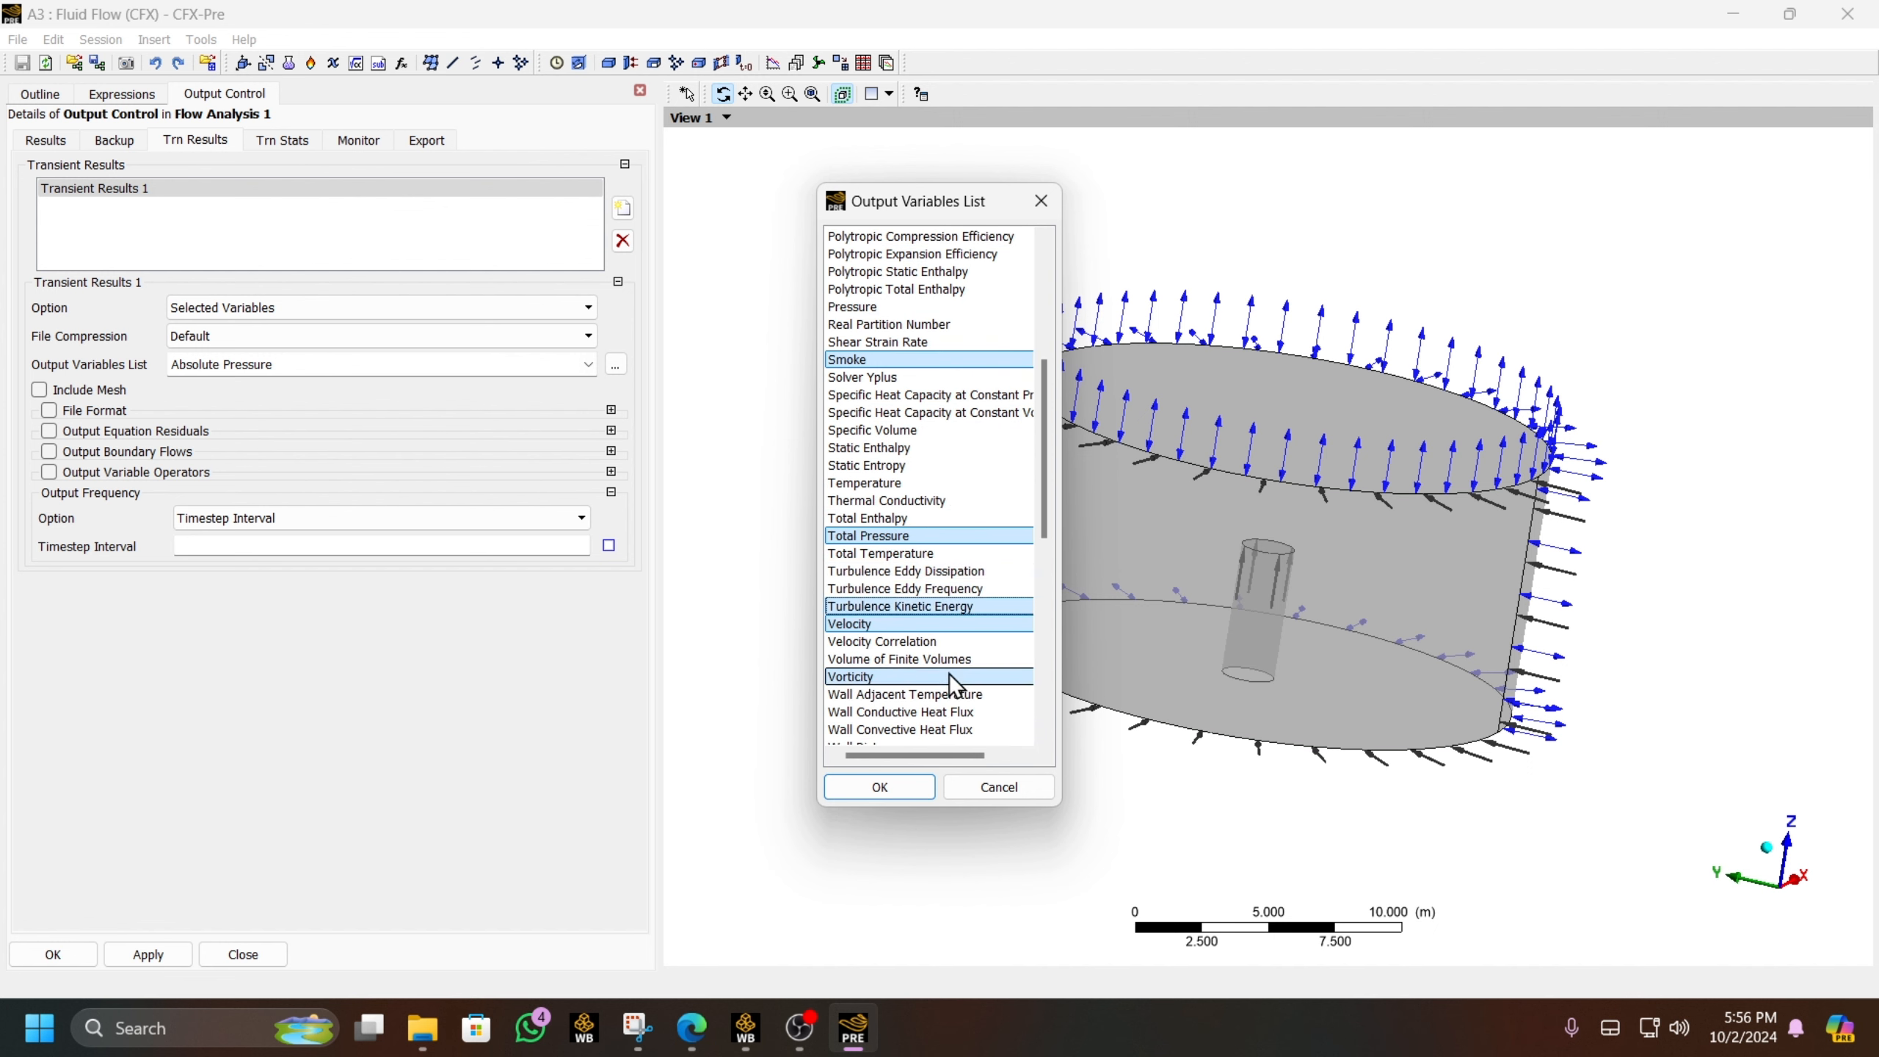
pyautogui.keyDown('ctrl'); pyautogui.click(954, 571); pyautogui.keyUp('ctrl')
pyautogui.keyDown('ctrl'); pyautogui.click(972, 593); pyautogui.keyUp('ctrl')
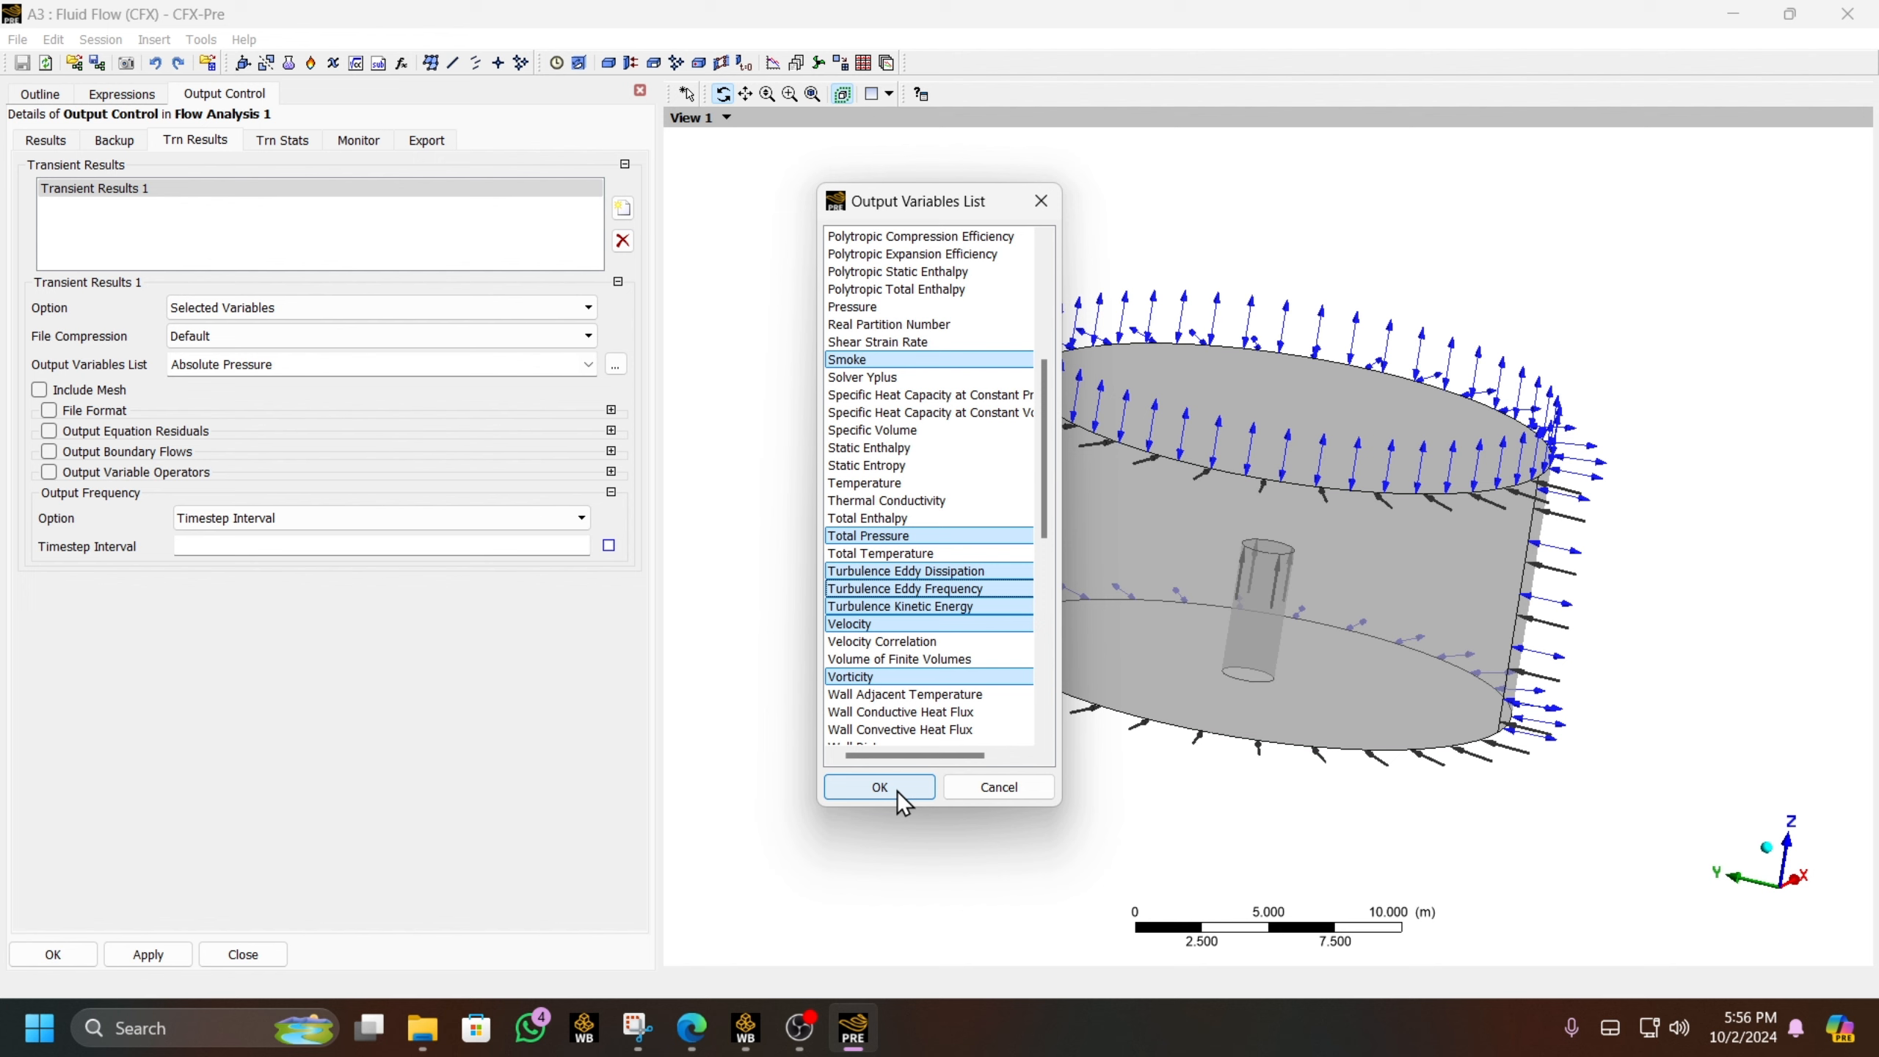
pyautogui.scroll(6, 929, 489)
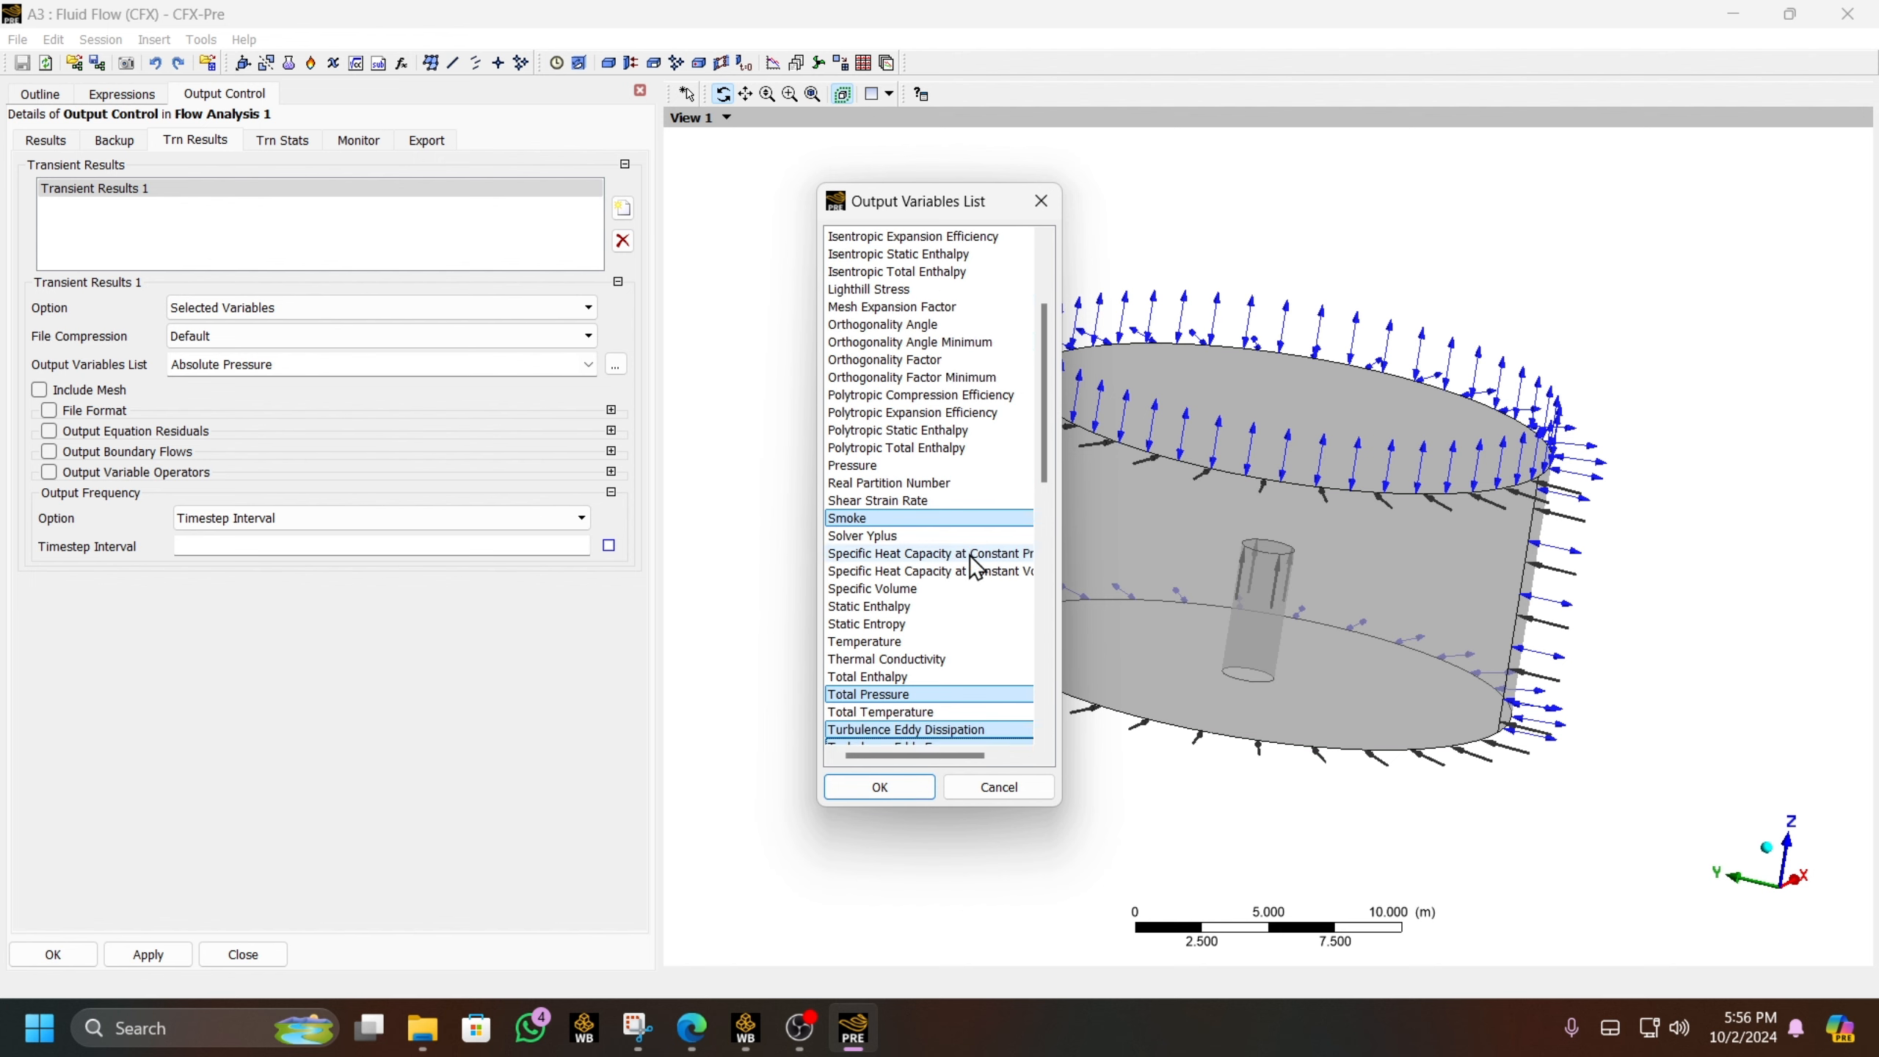
pyautogui.click(902, 791)
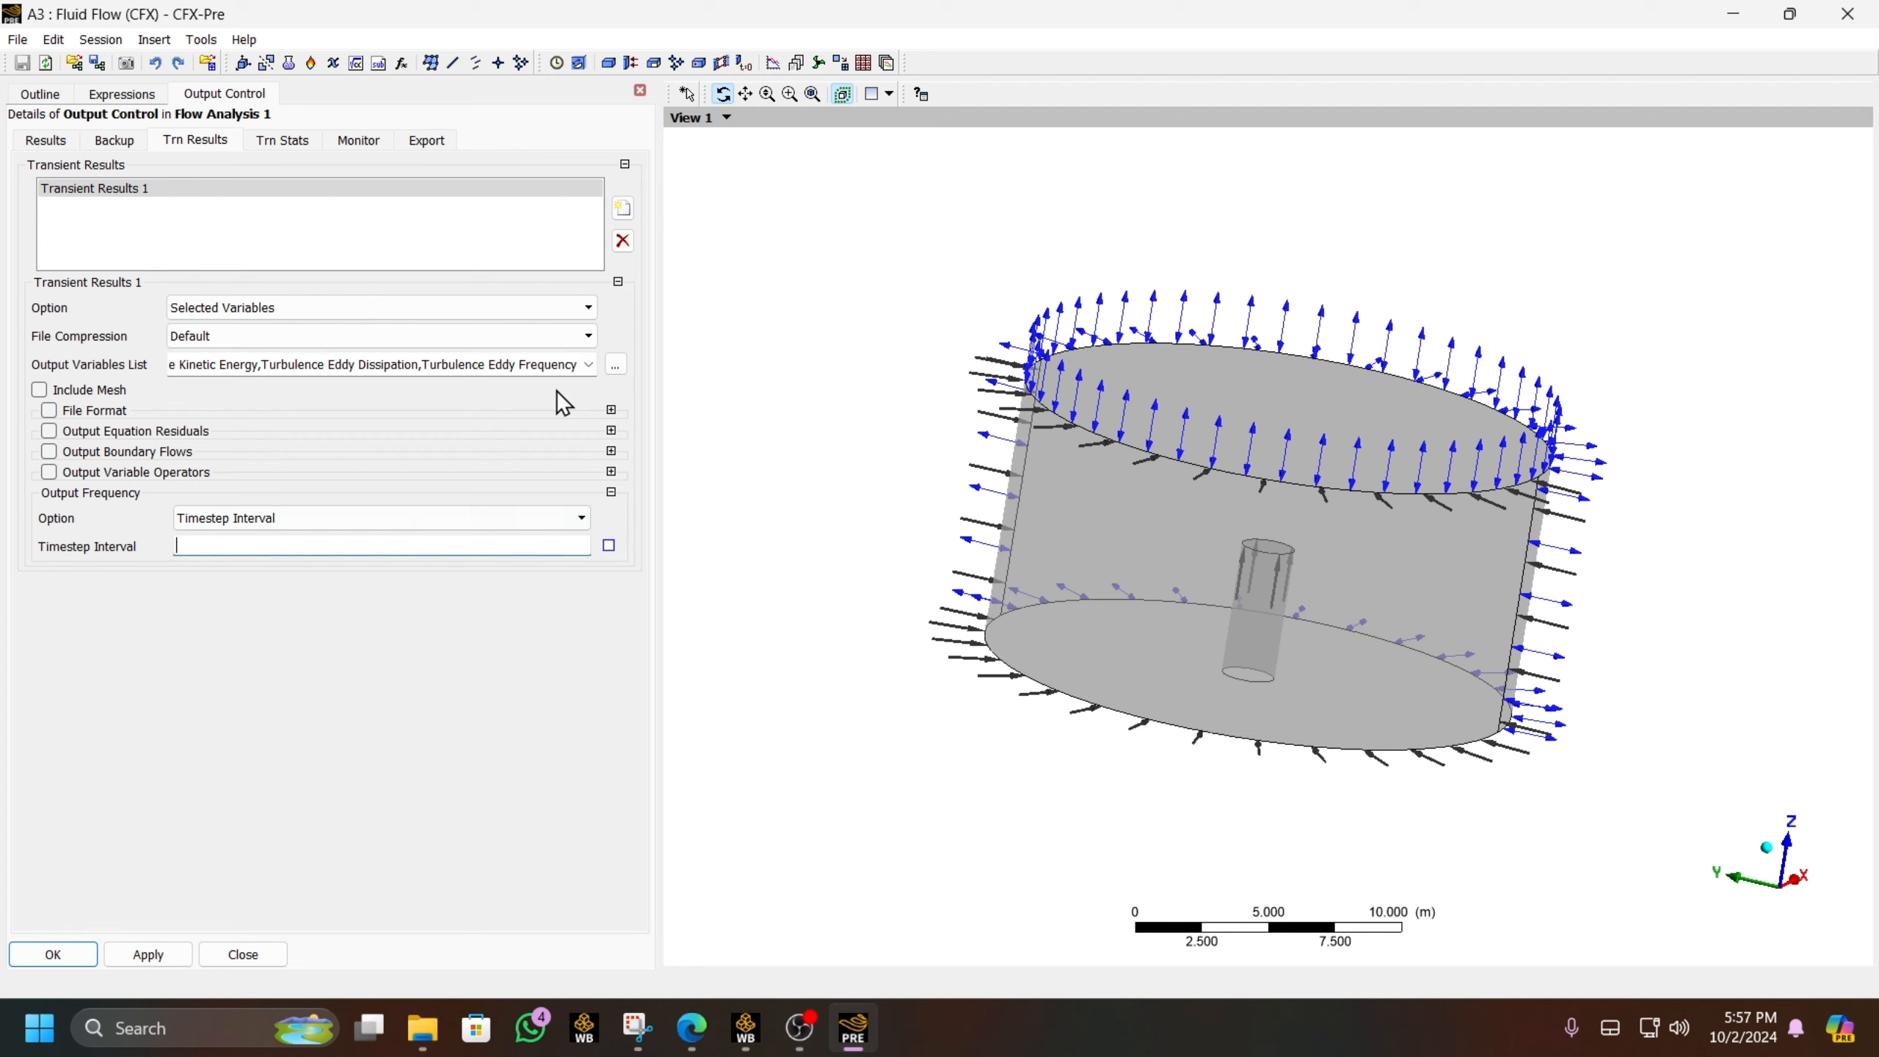
# - Set the timestep interval for Transient Results 1 to 5 and accept the output control settings
pyautogui.write('5')
pyautogui.click(522, 616)
pyautogui.click(54, 957)
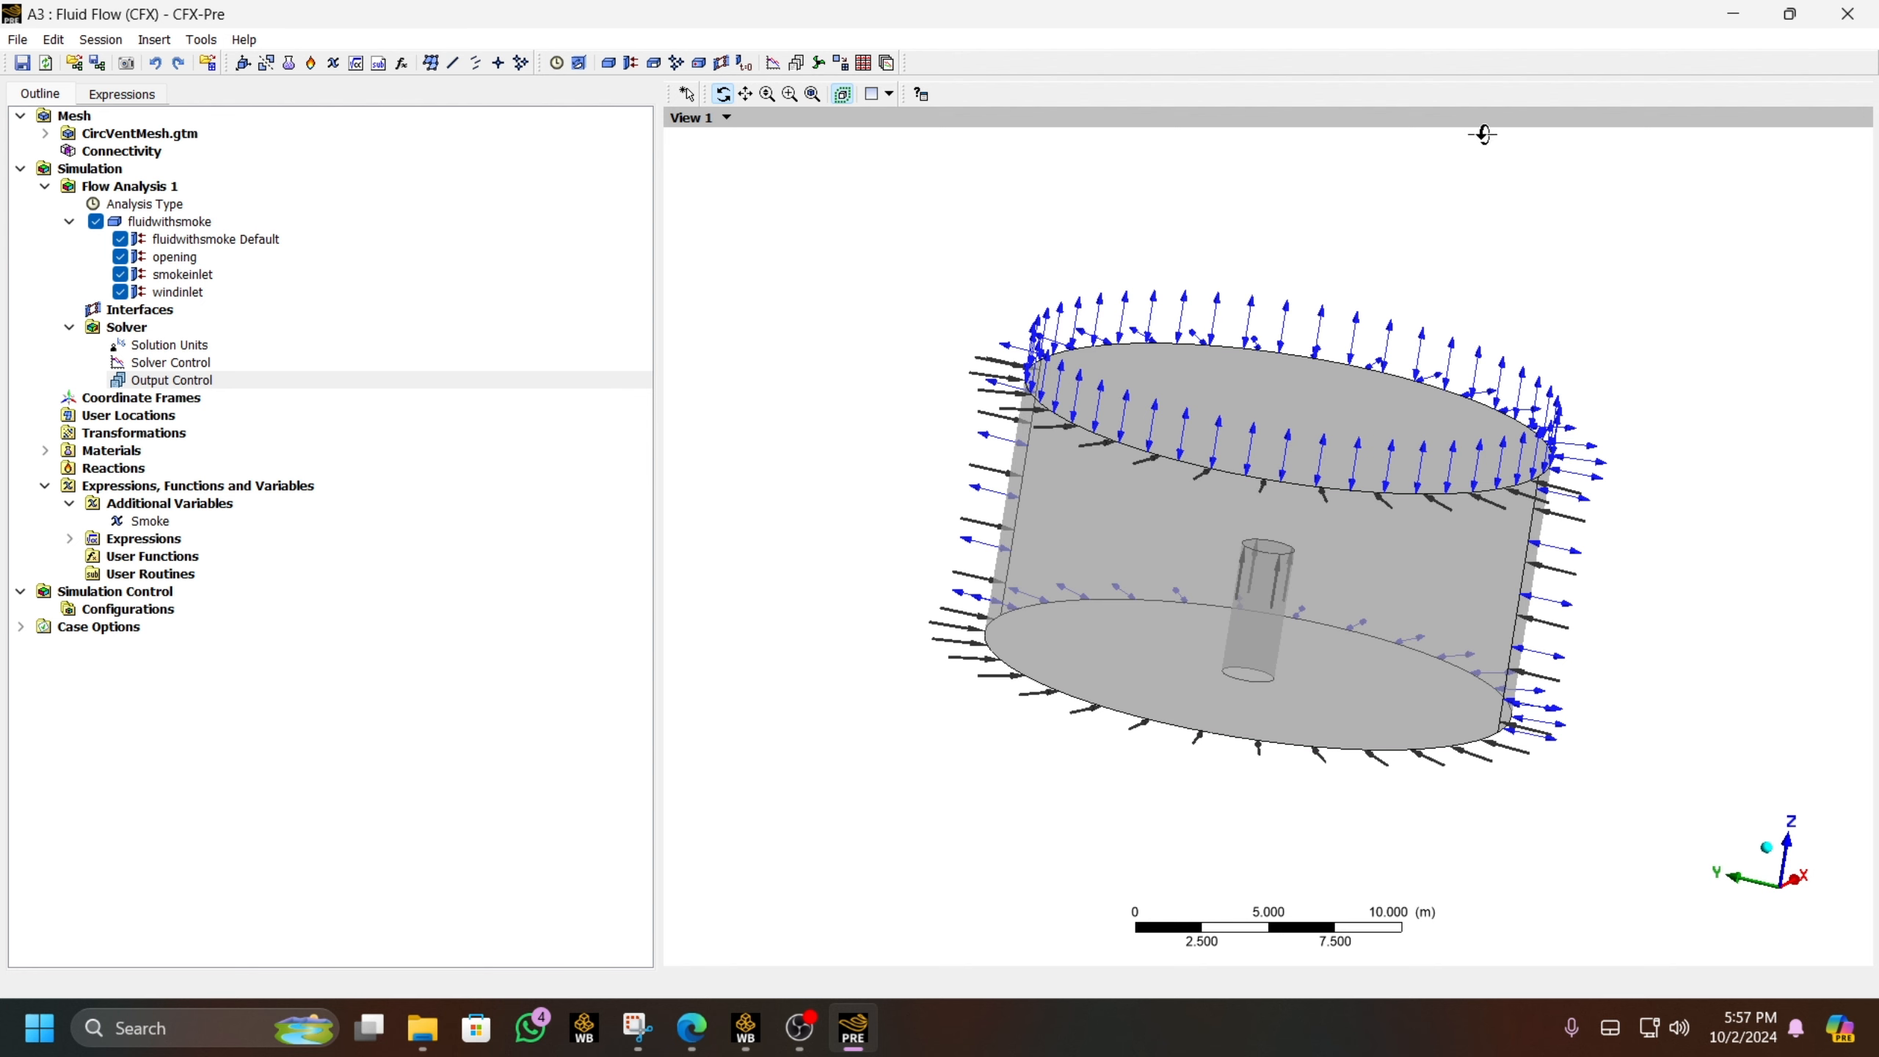
# - Close CFX-Pre and open the project's Solution cell from Workbench in CFX-Solver Manager
pyautogui.click(1848, 13)
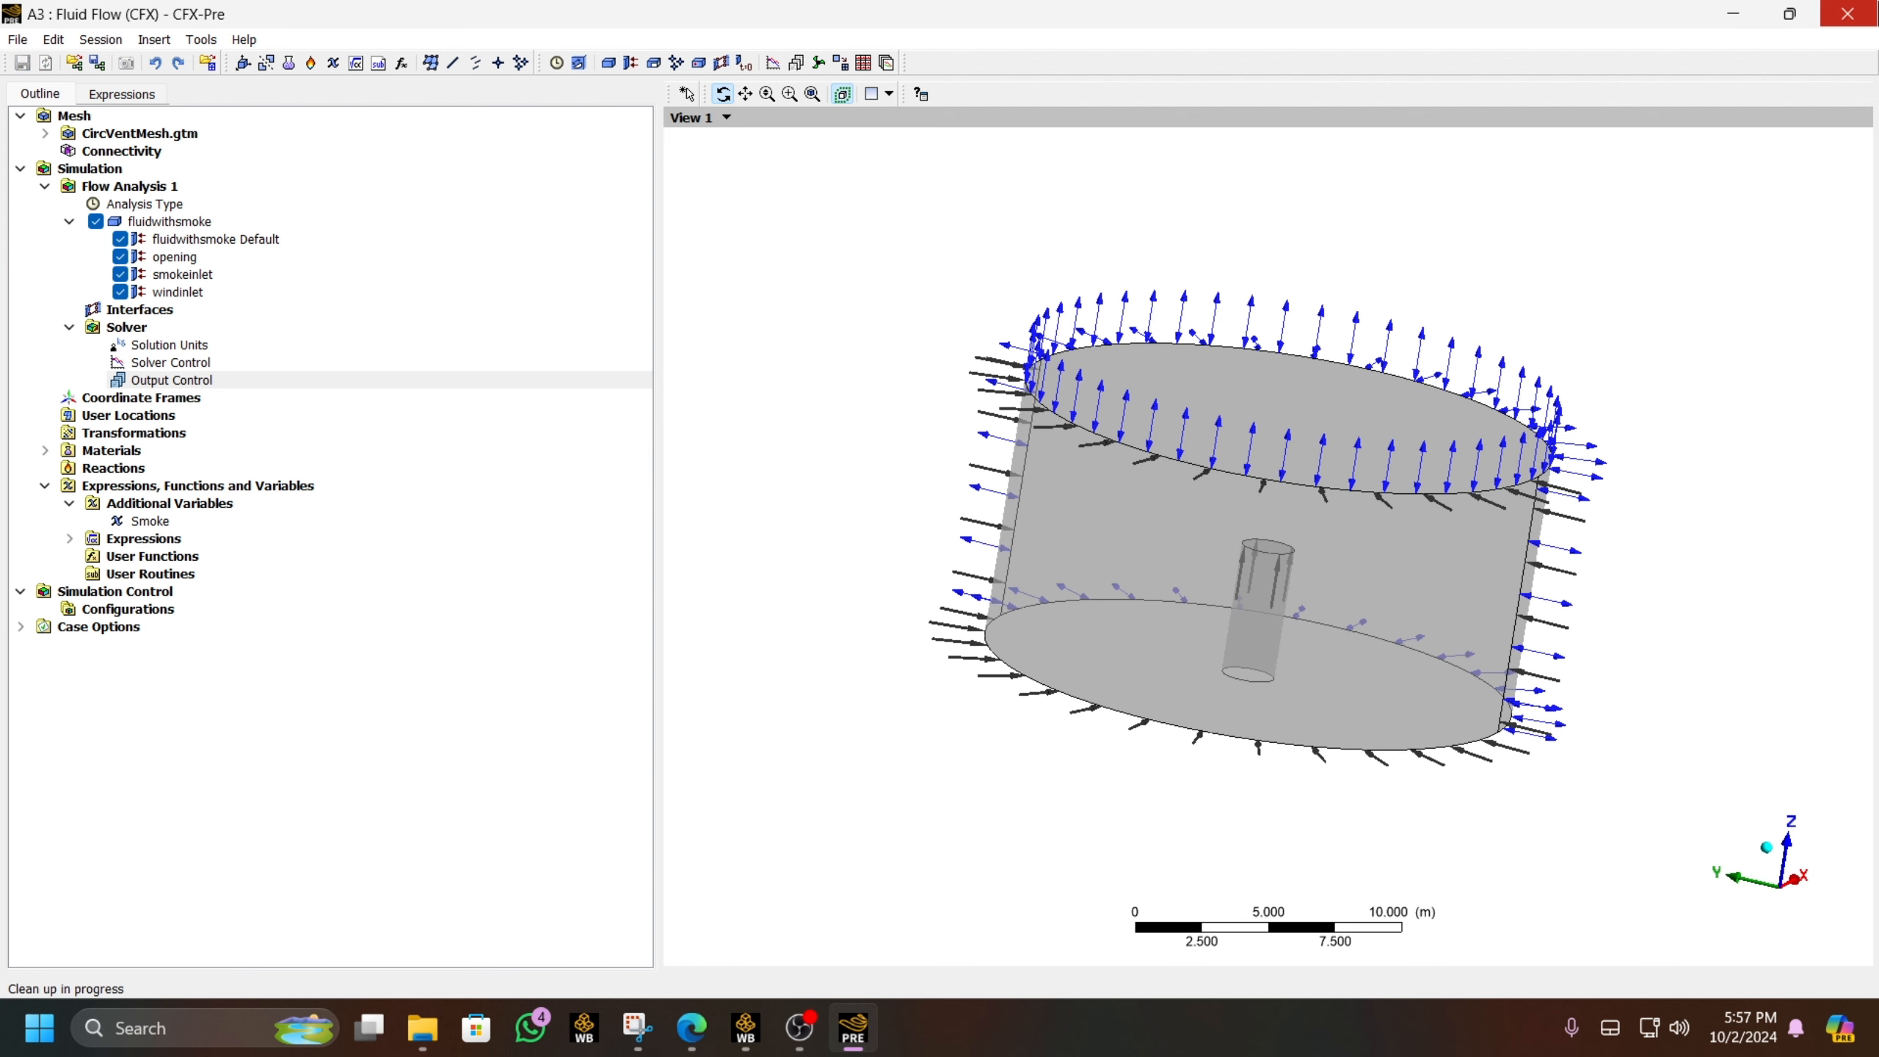
pyautogui.click(745, 1028)
pyautogui.doubleClick(511, 288)
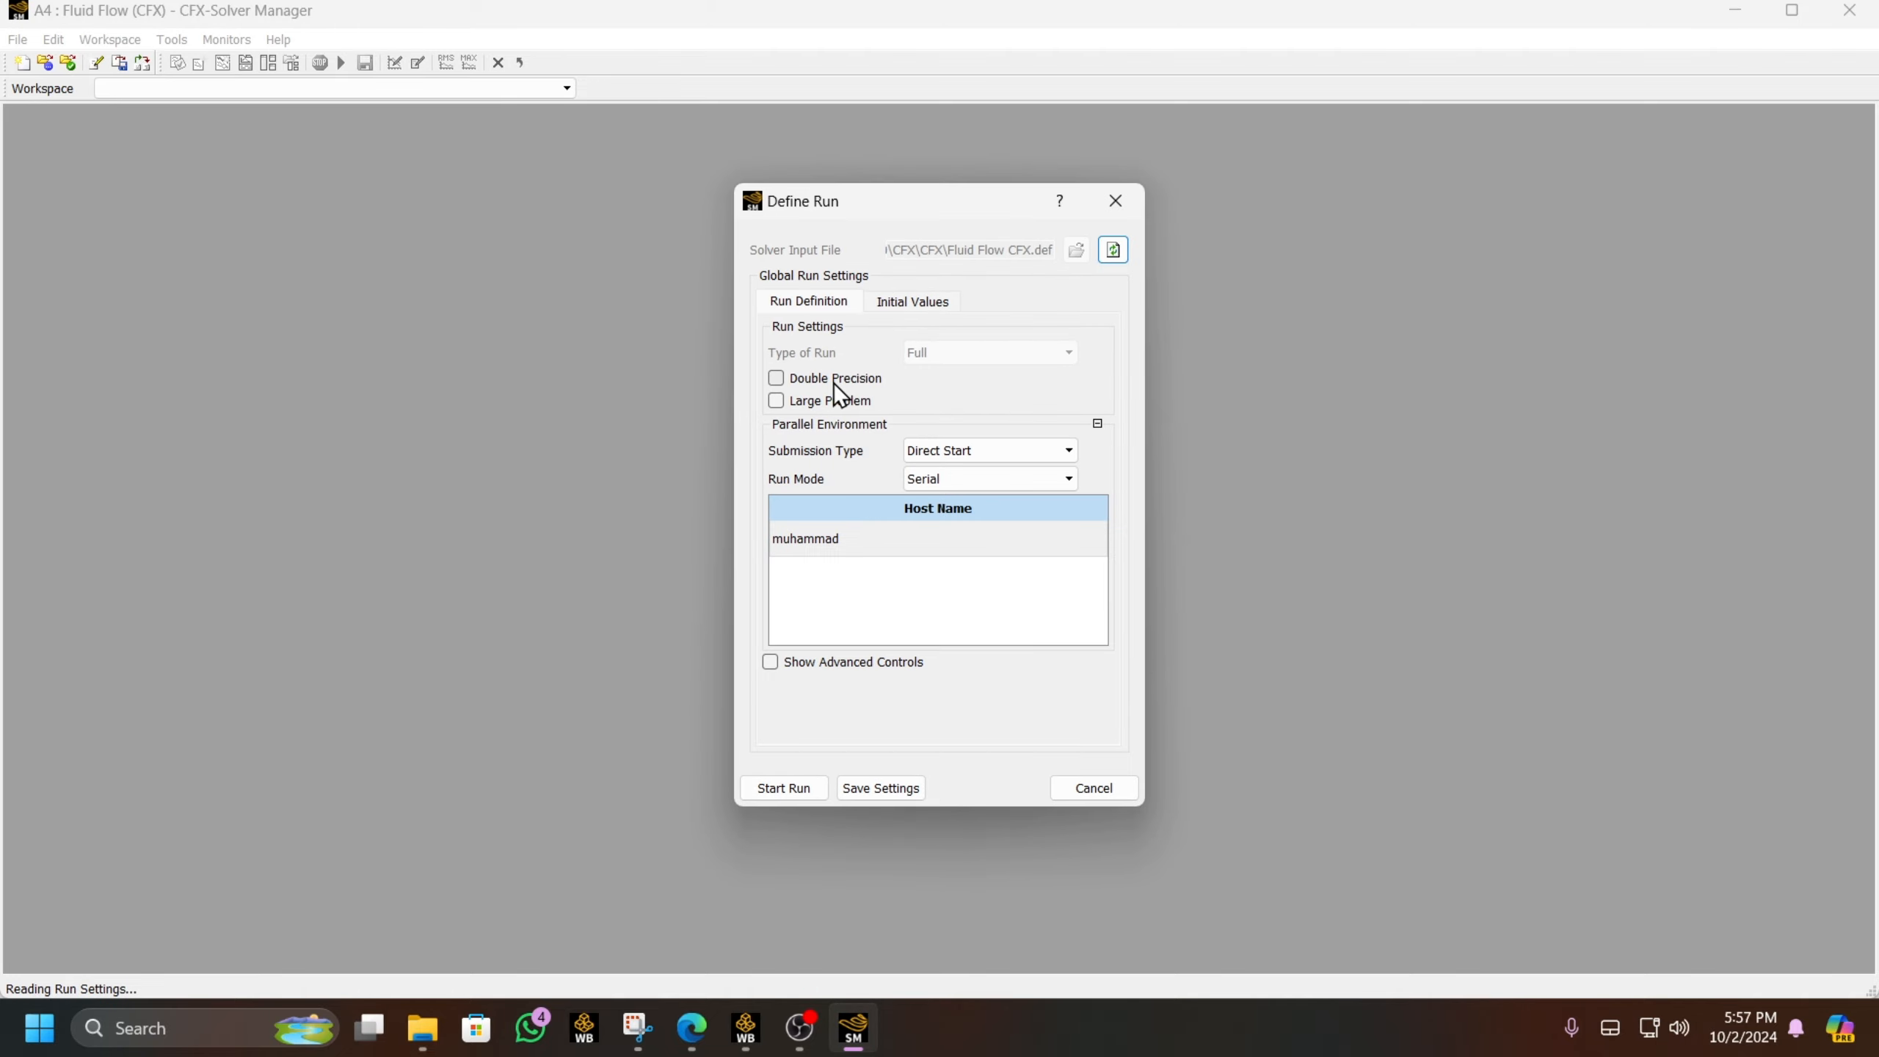
pyautogui.click(834, 382)
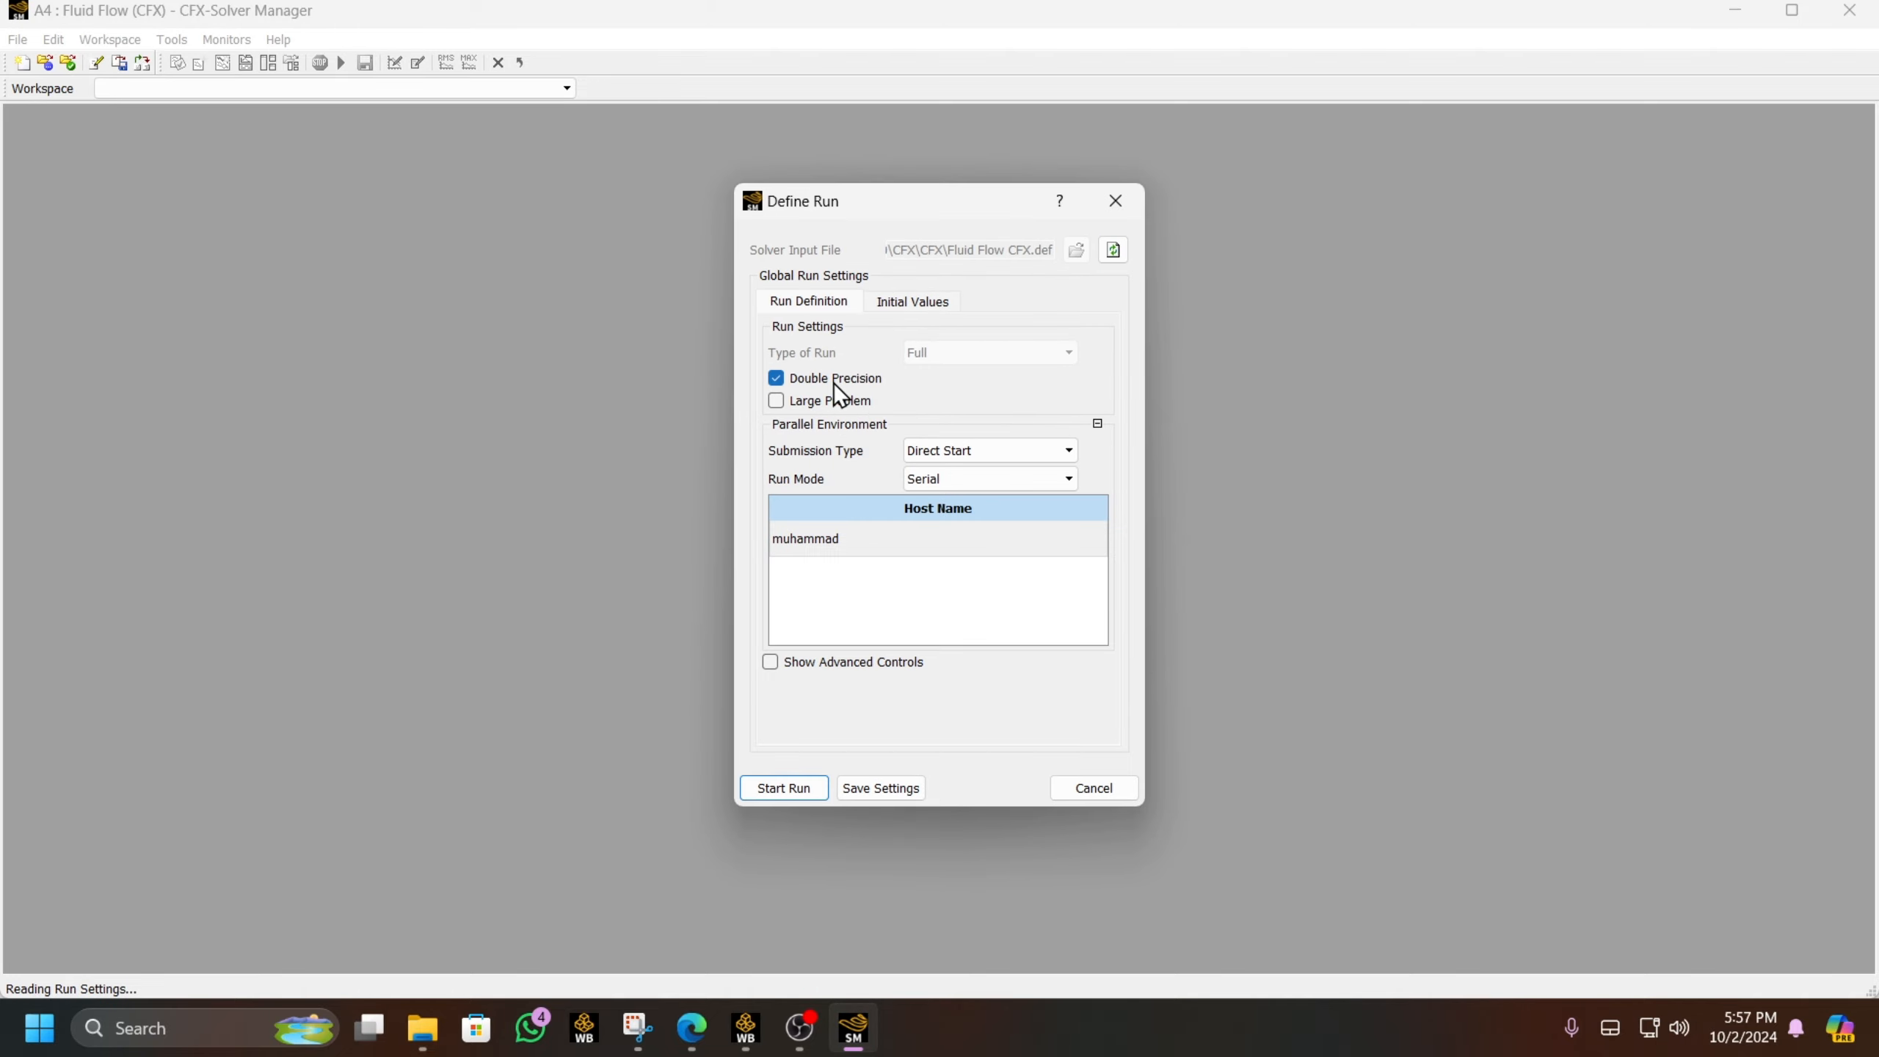
pyautogui.click(1110, 795)
pyautogui.click(1850, 10)
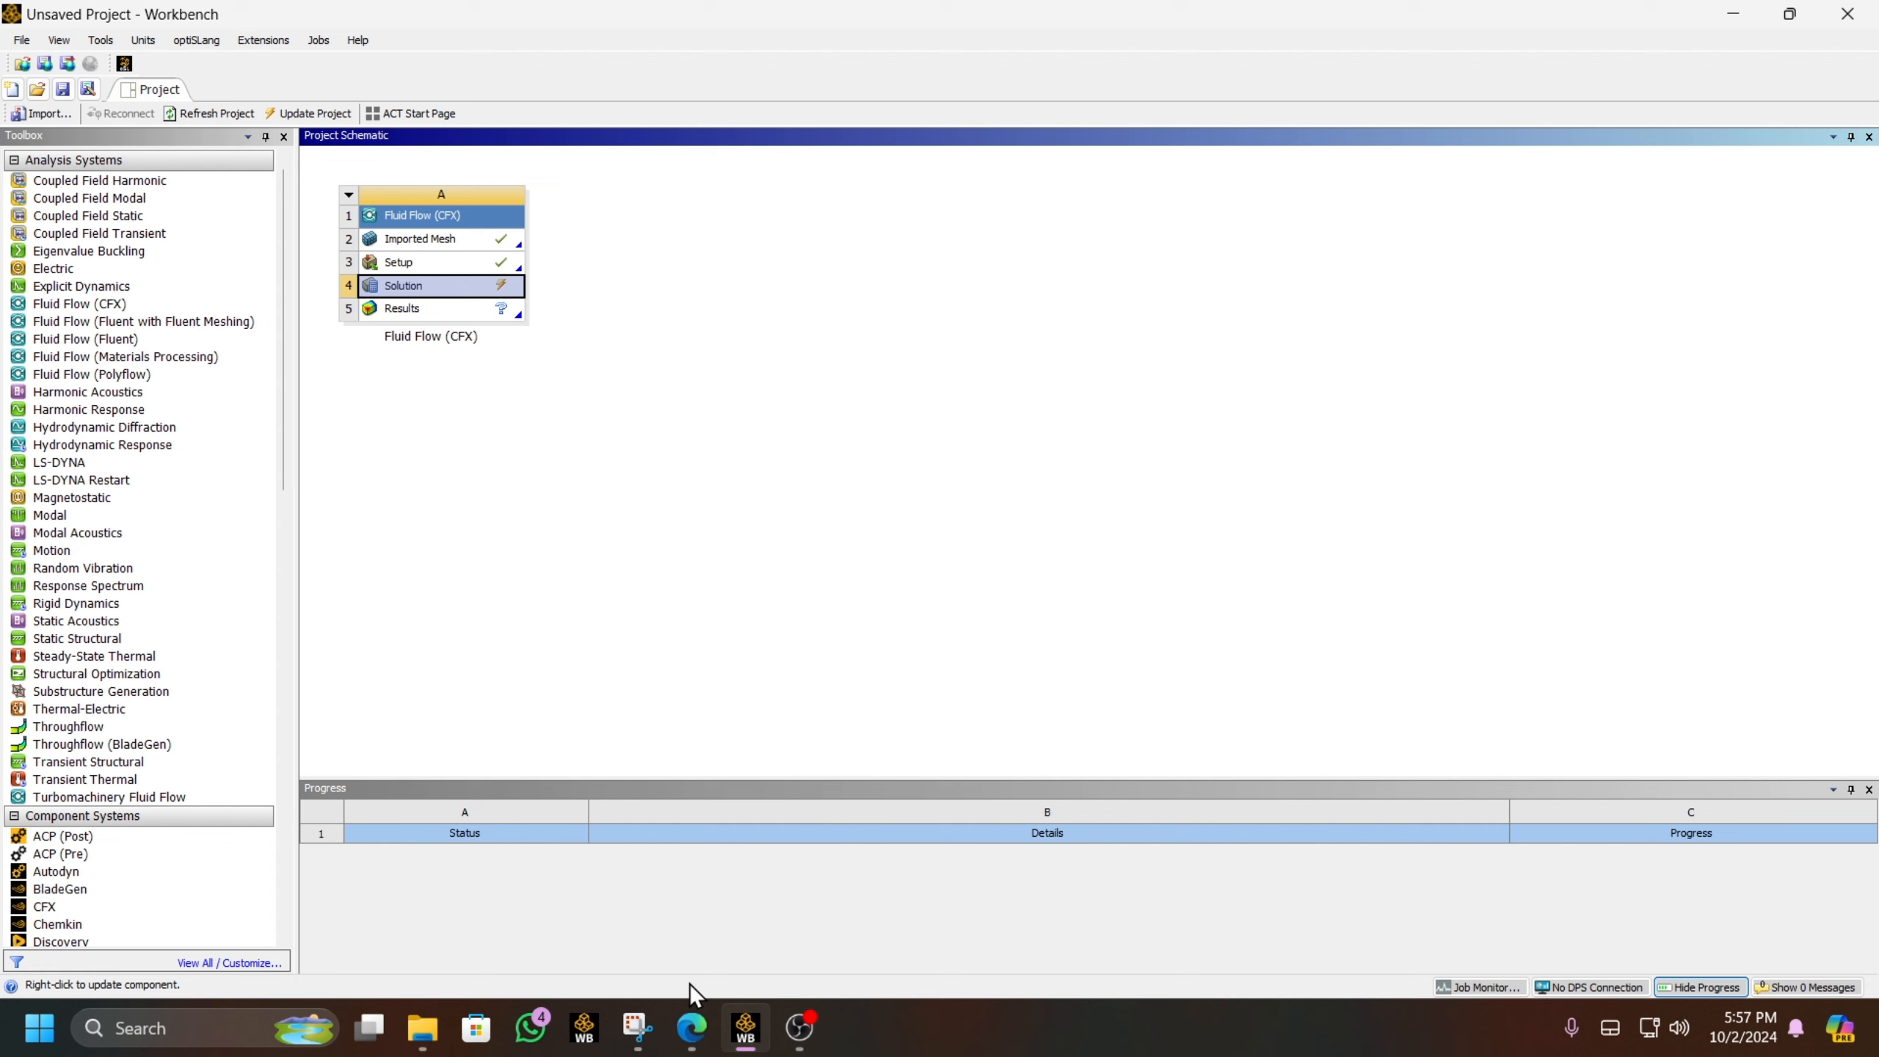
# - Reopen the project's Setup cell from Workbench in CFX-Pre and start a global initialization for Flow Analysis 1
pyautogui.doubleClick(476, 263)
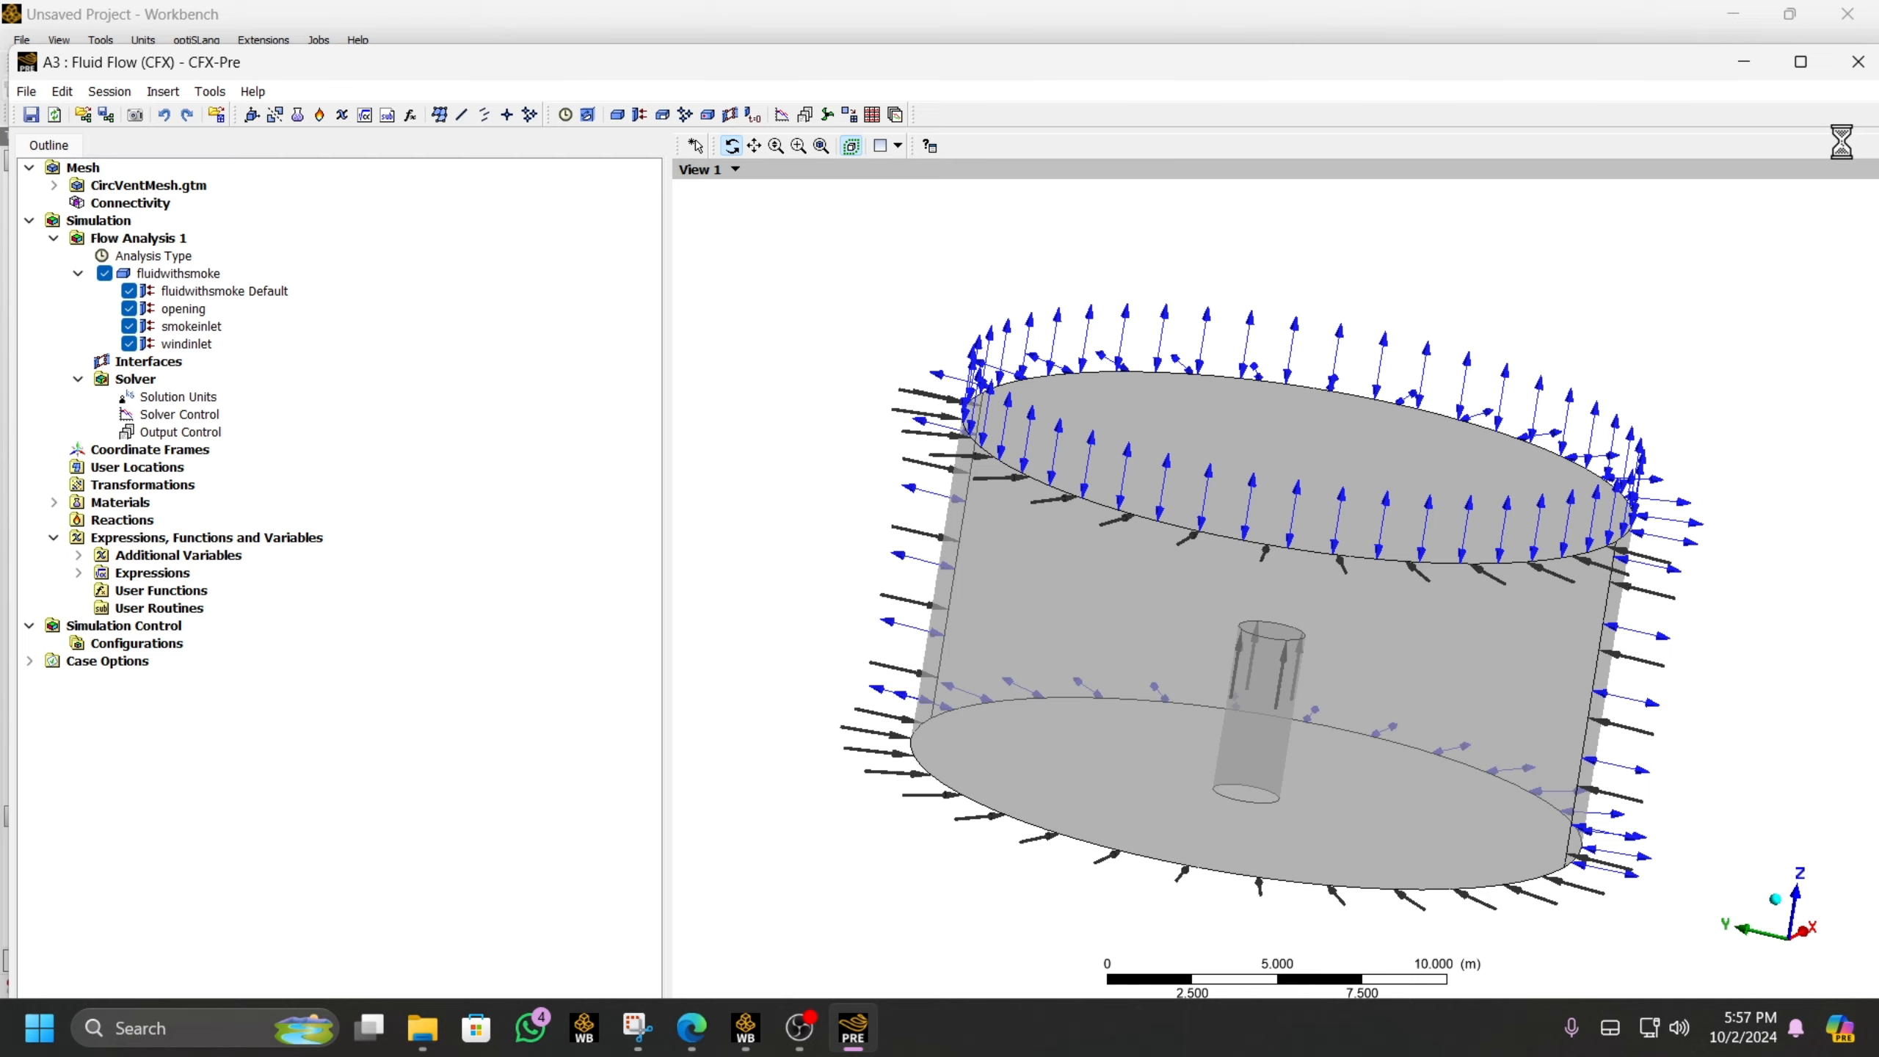
pyautogui.click(1801, 62)
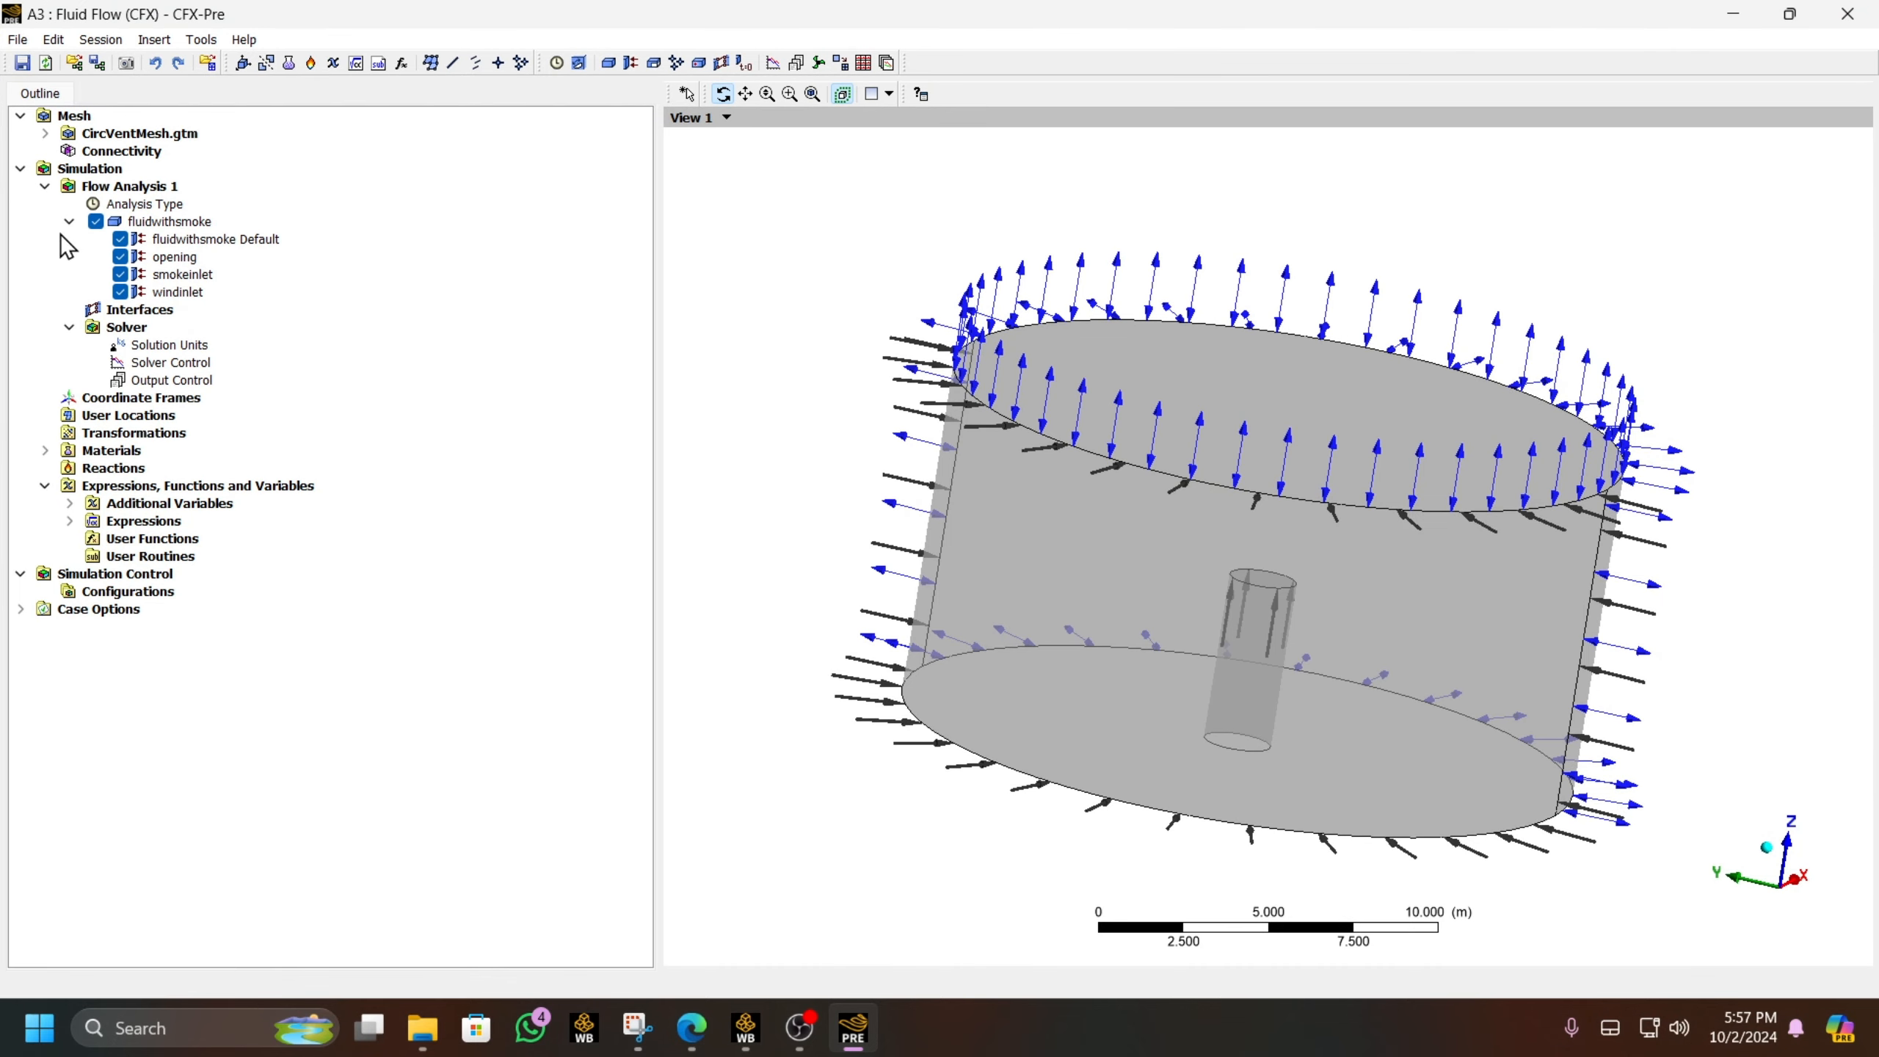
pyautogui.rightClick(136, 188)
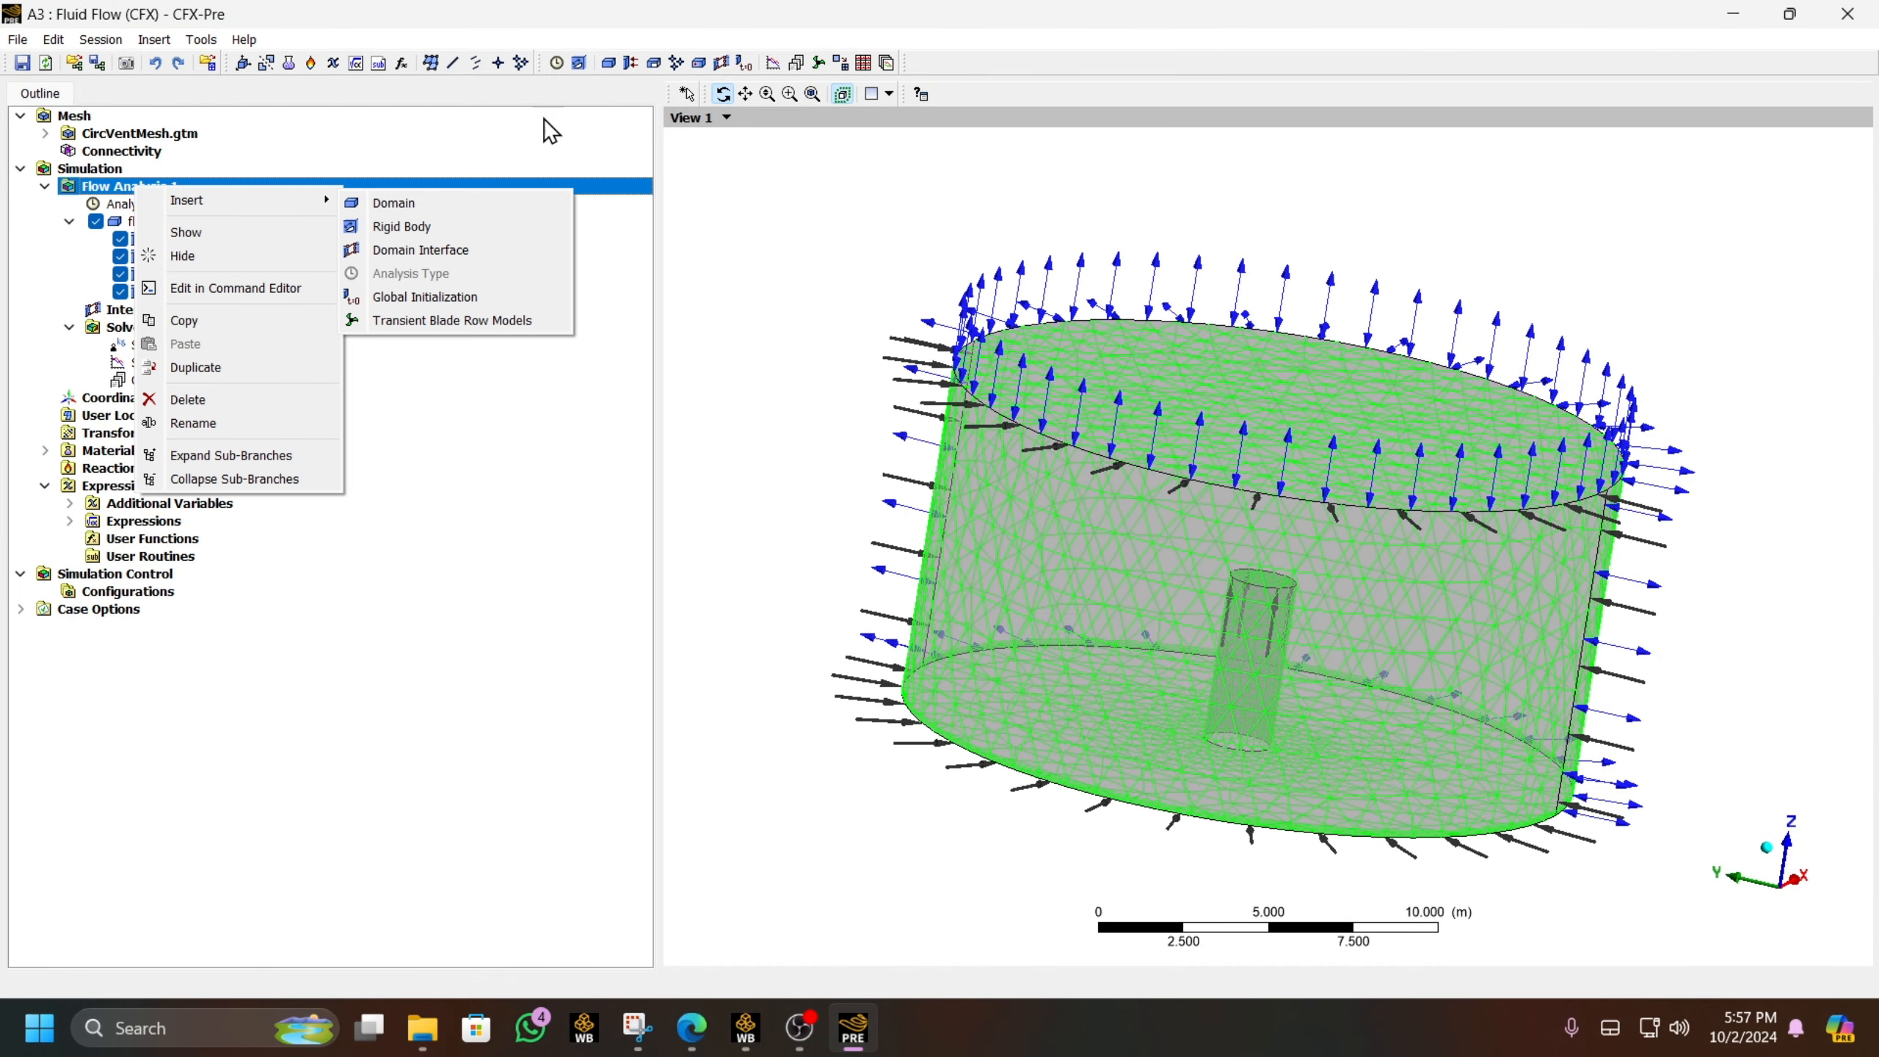
pyautogui.click(743, 66)
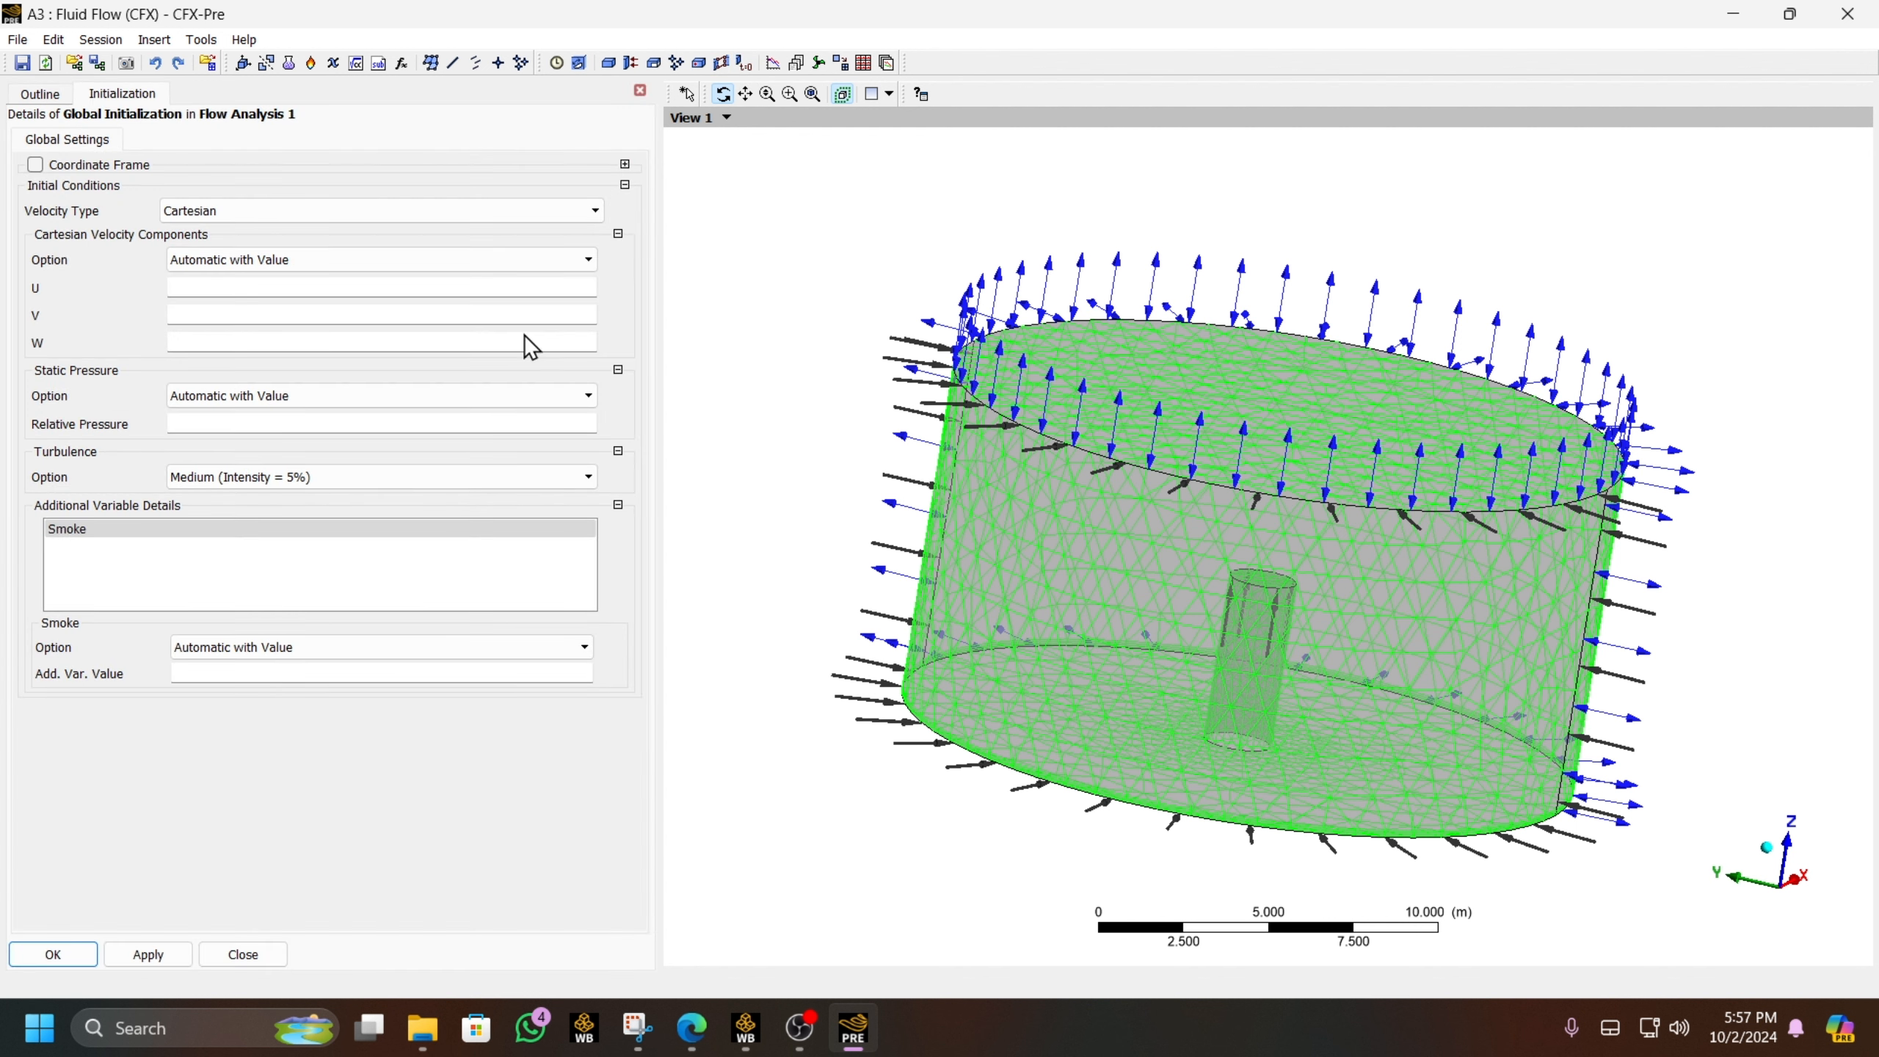
# - Set the initial Cartesian velocity components to U 1, V 0 and W 0 m/s and the initial relative pressure to 0 Pa
pyautogui.click(214, 291)
pyautogui.write('0')
pyautogui.press('Tab')
pyautogui.write('0')
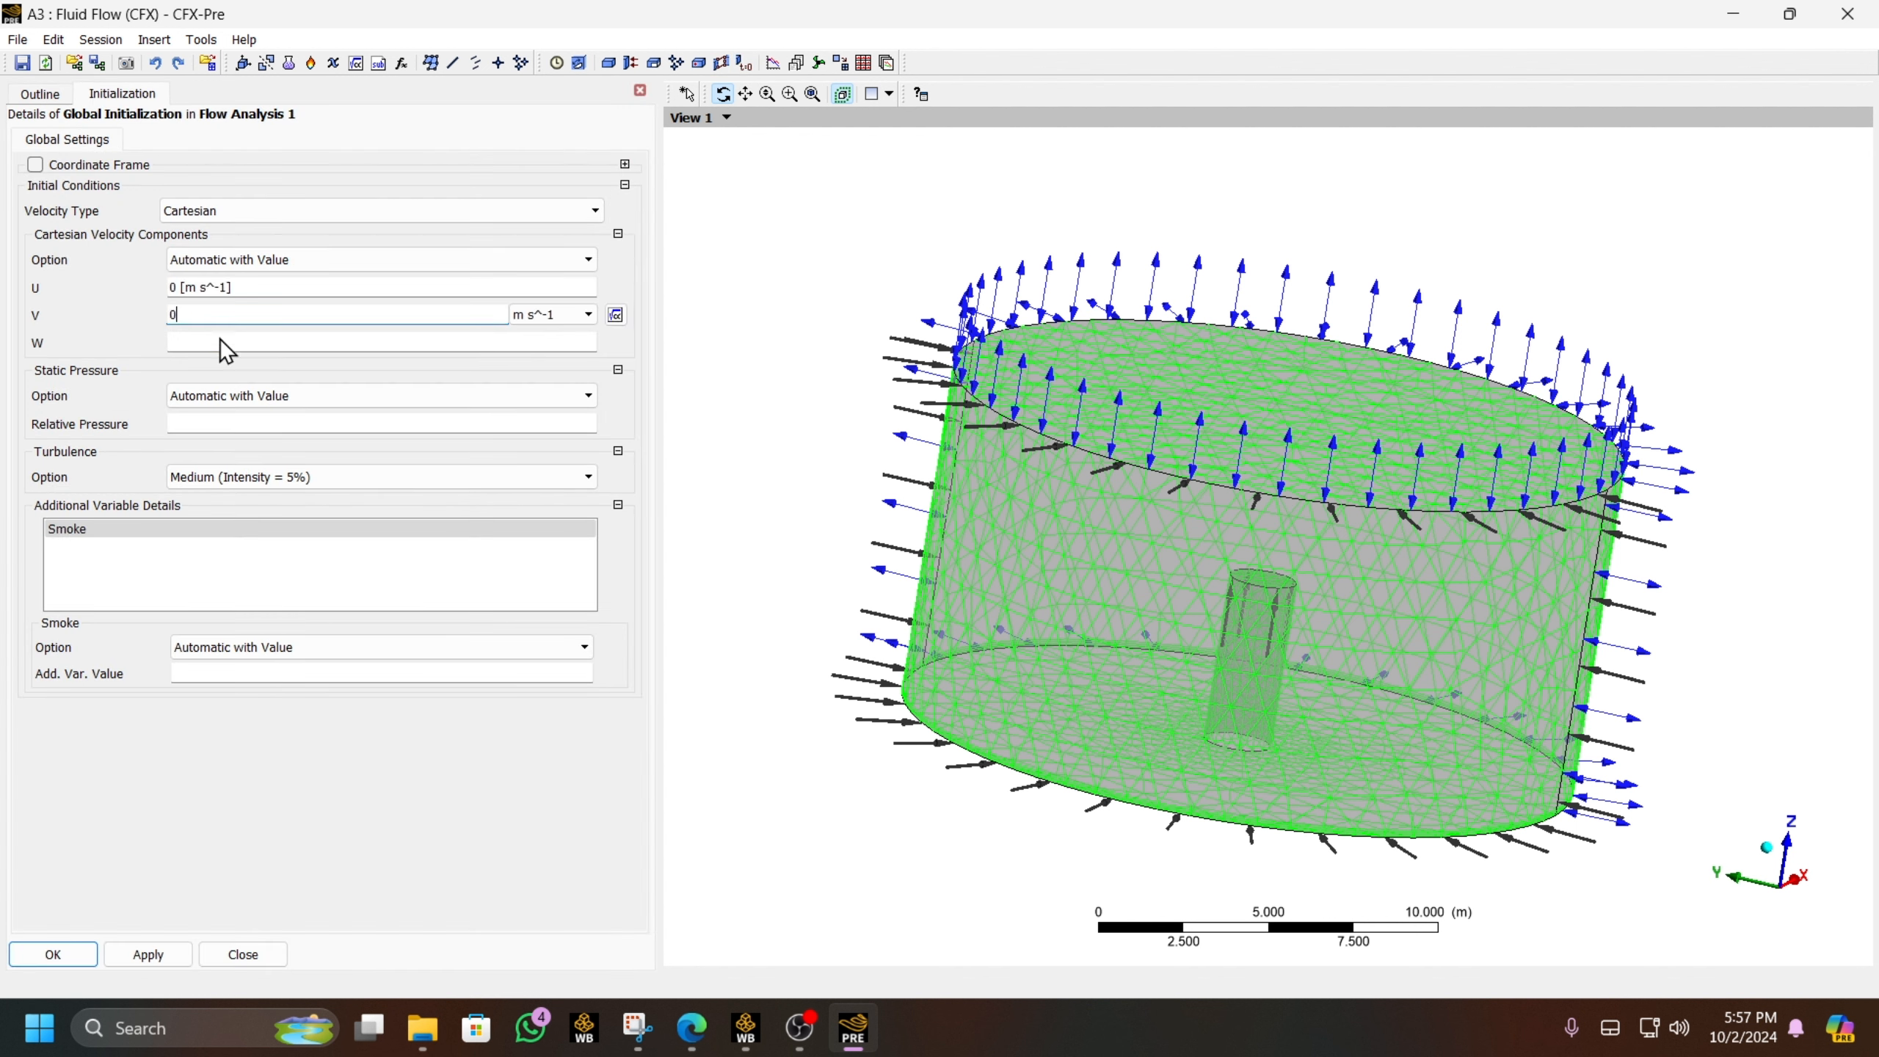
pyautogui.press('Tab')
pyautogui.write('0')
pyautogui.click(214, 419)
pyautogui.write('0')
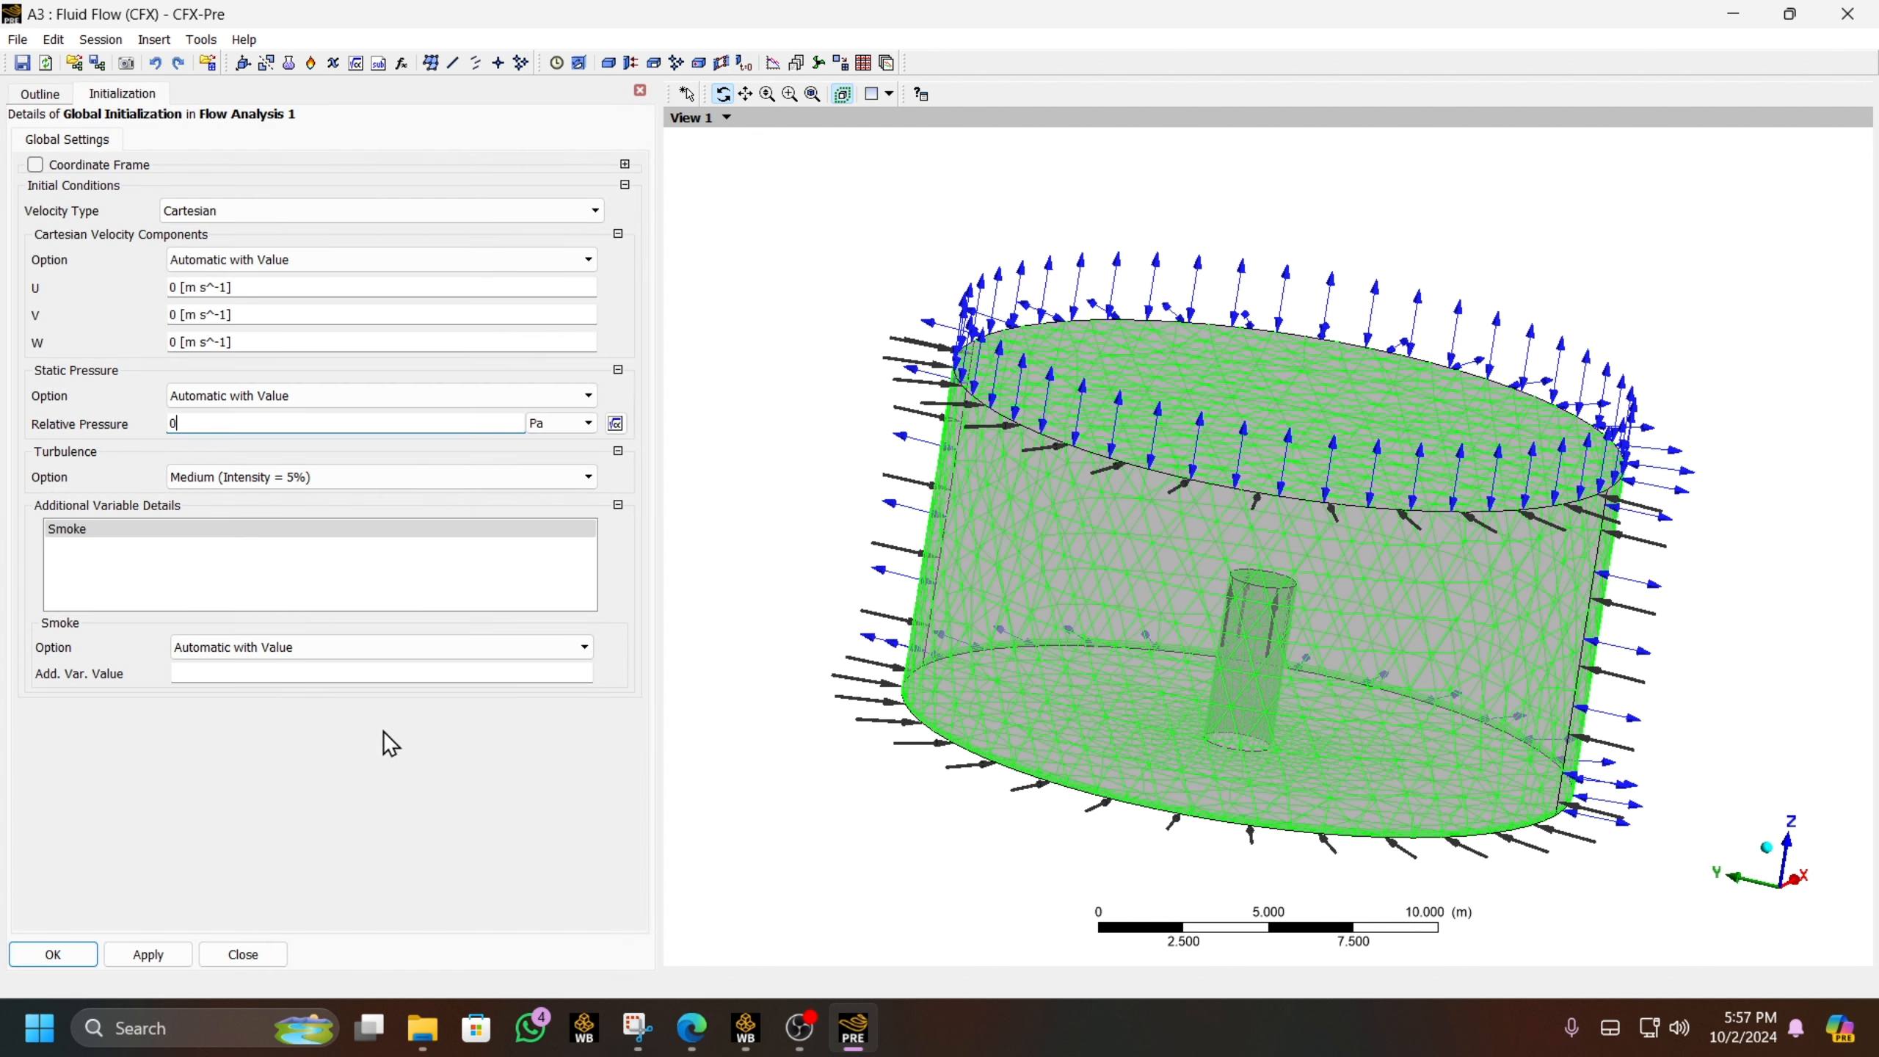
pyautogui.click(234, 290)
pyautogui.write('1')
pyautogui.press('Return')
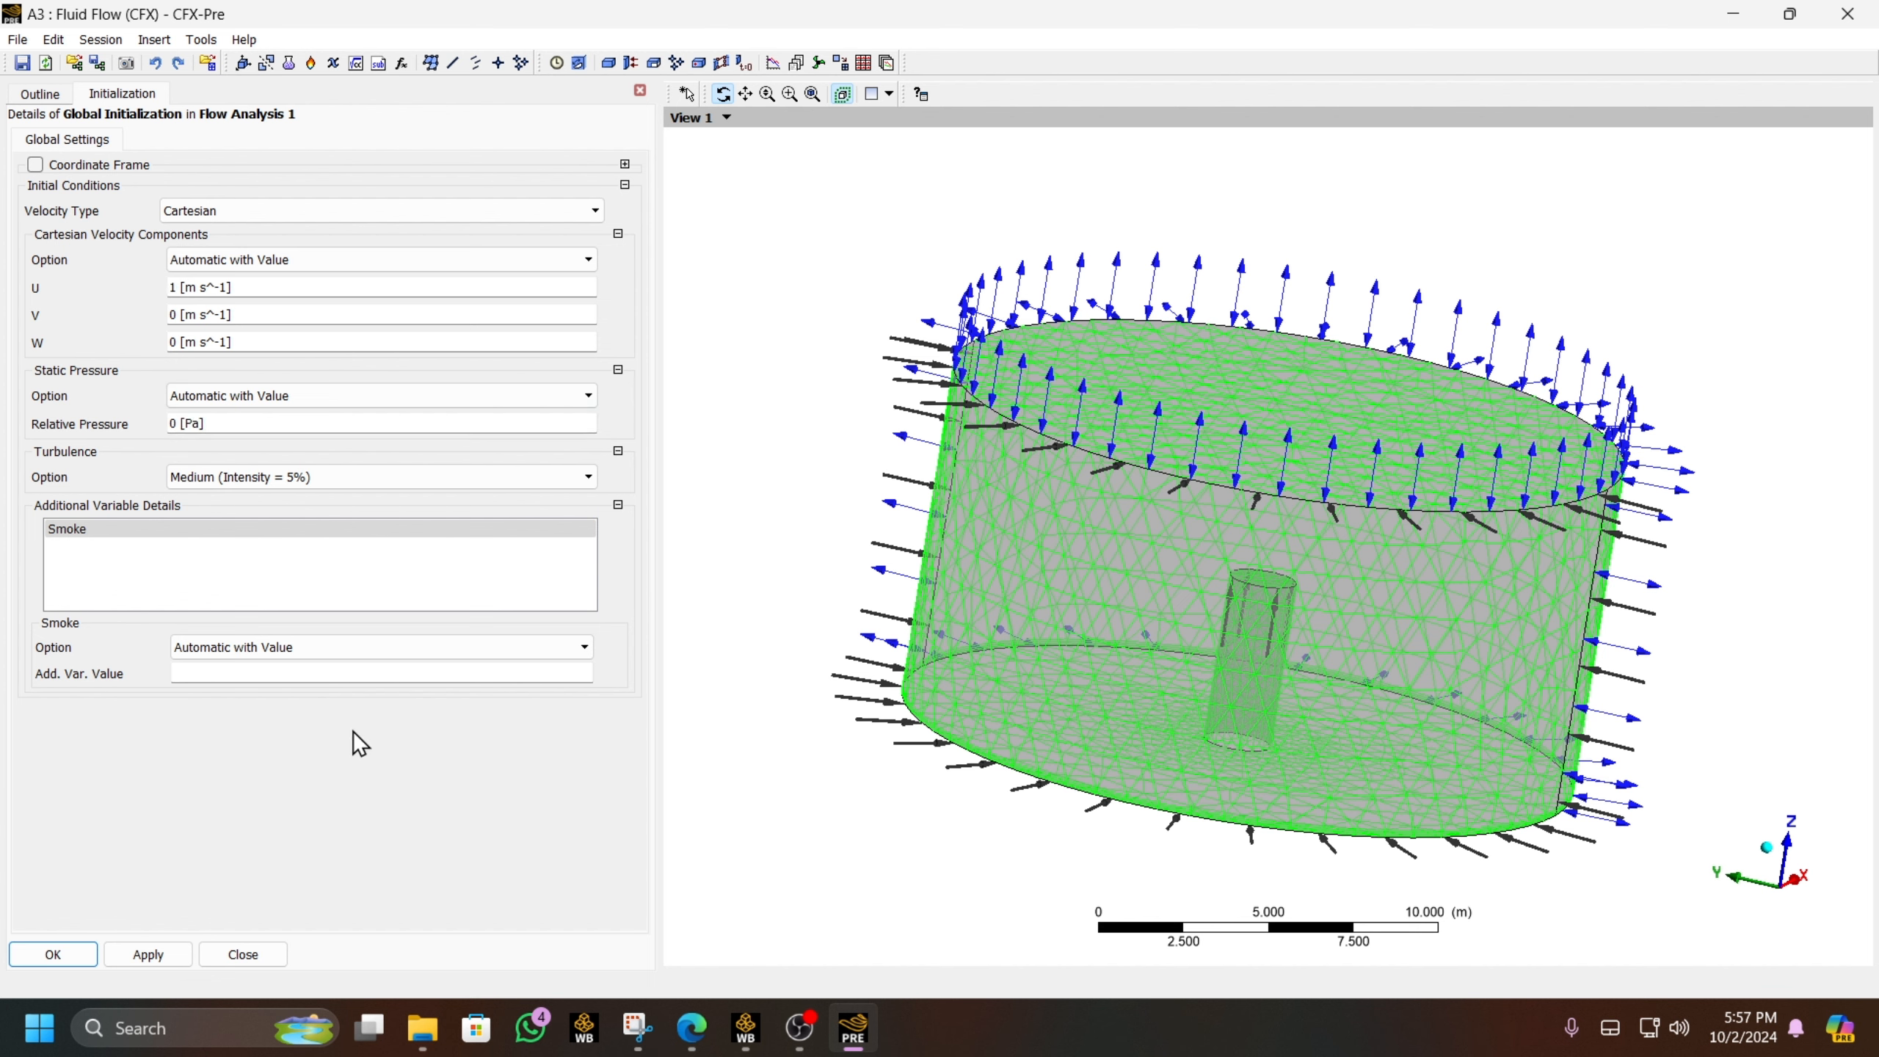
# - Set the initial Smoke additional variable value to 0 and accept the global initialization
pyautogui.click(282, 673)
pyautogui.write('0')
pyautogui.press('Return')
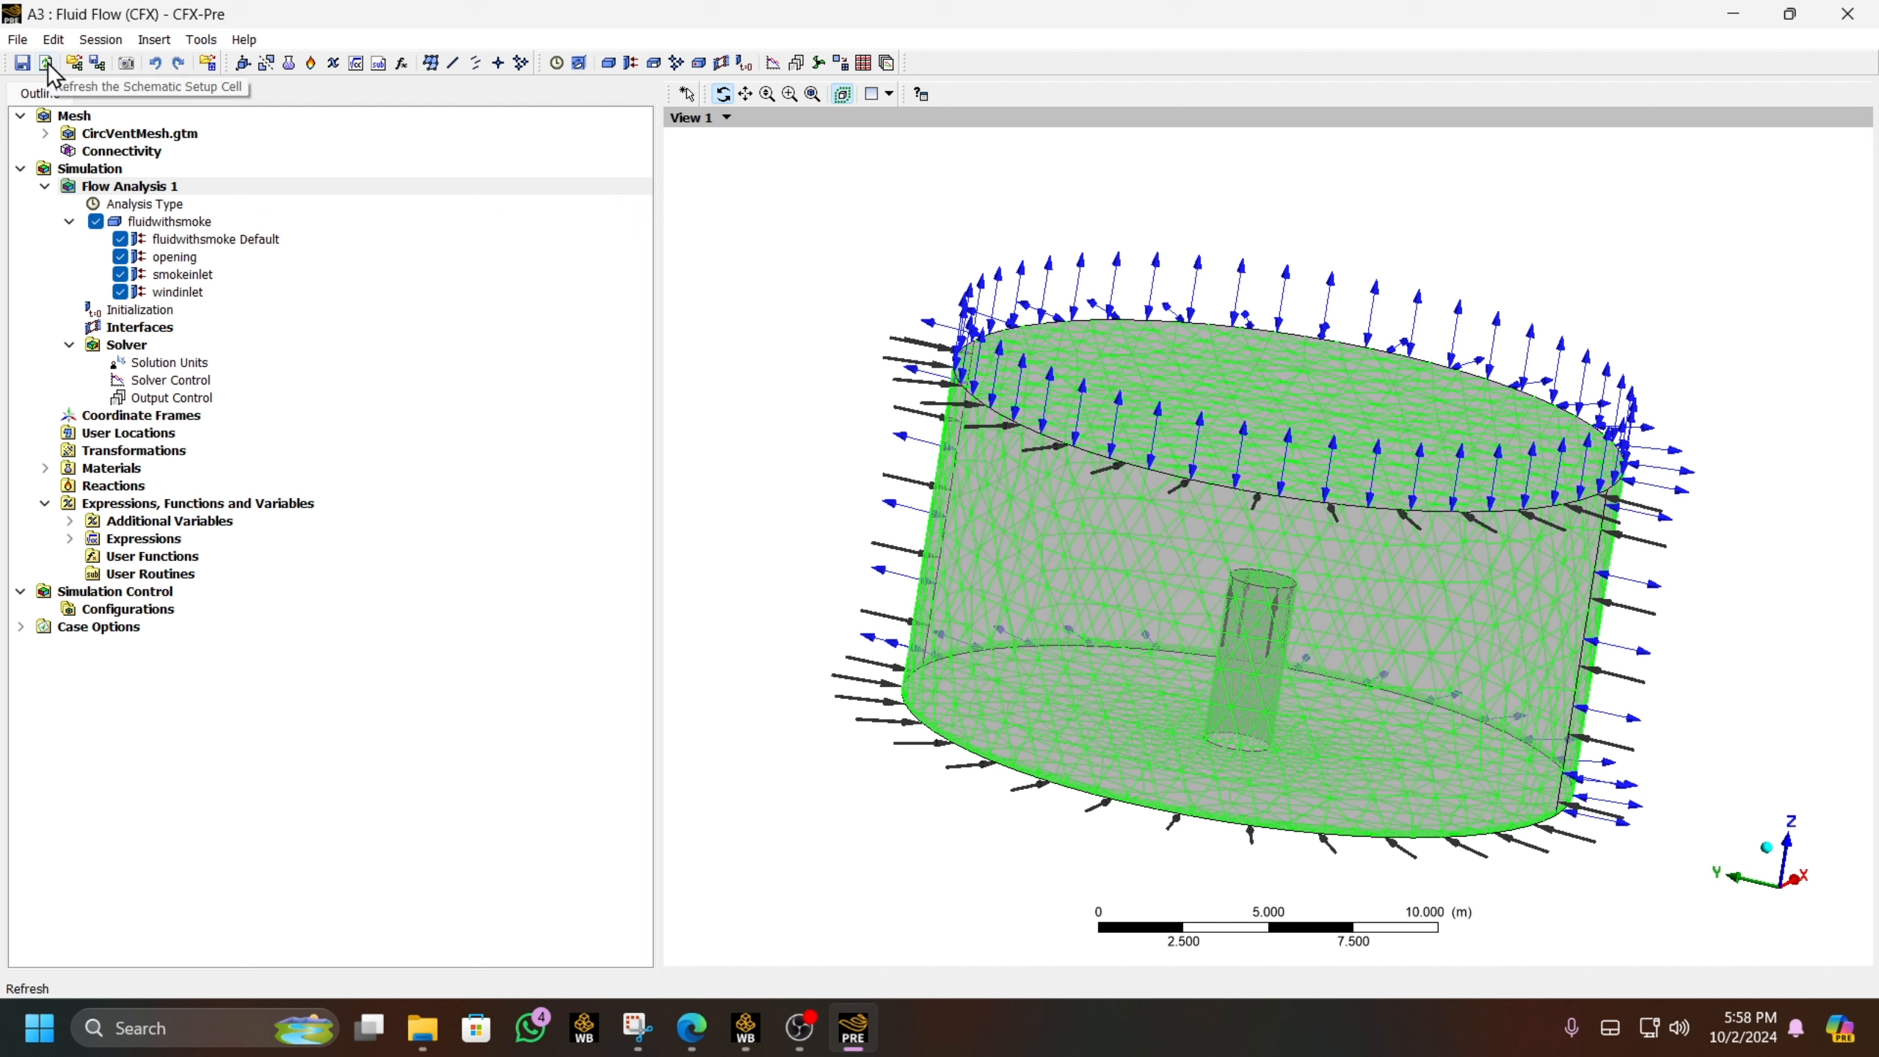
pyautogui.click(154, 39)
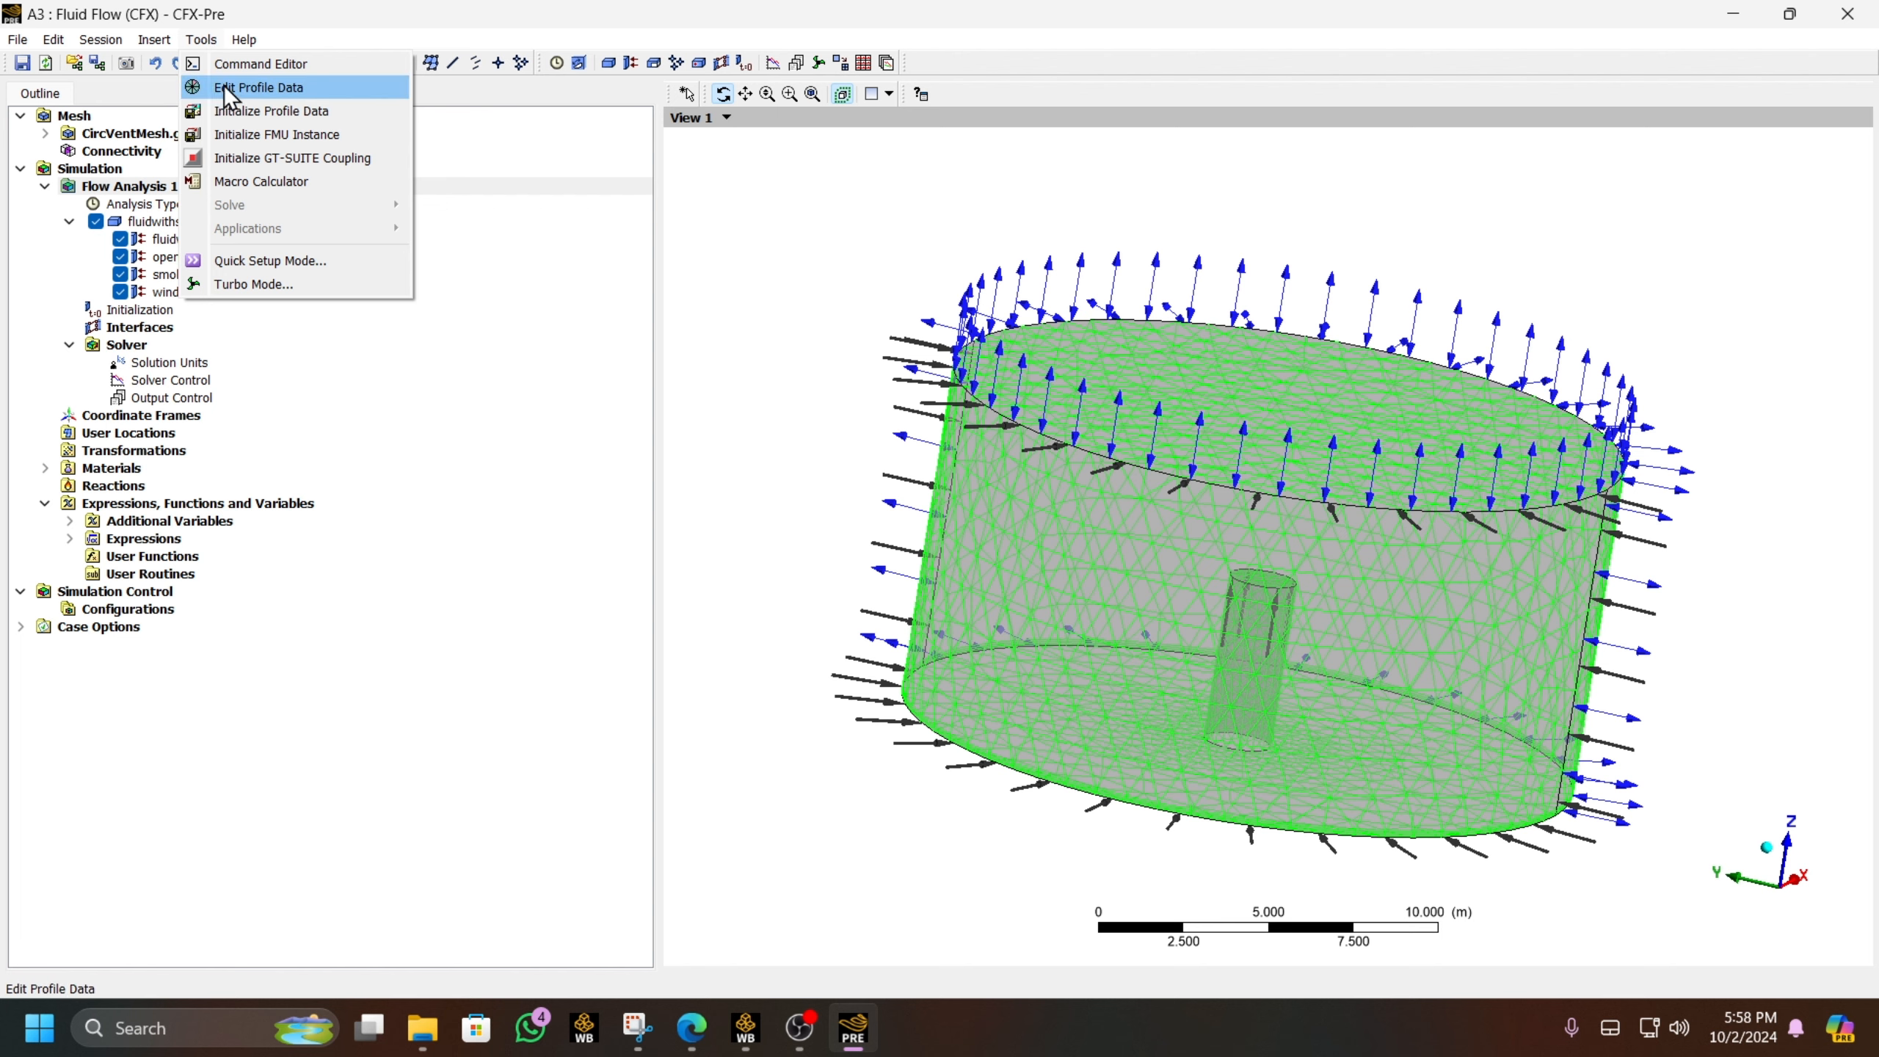
pyautogui.click(69, 222)
pyautogui.moveTo(1509, 965); pyautogui.dragTo(1533, 608)
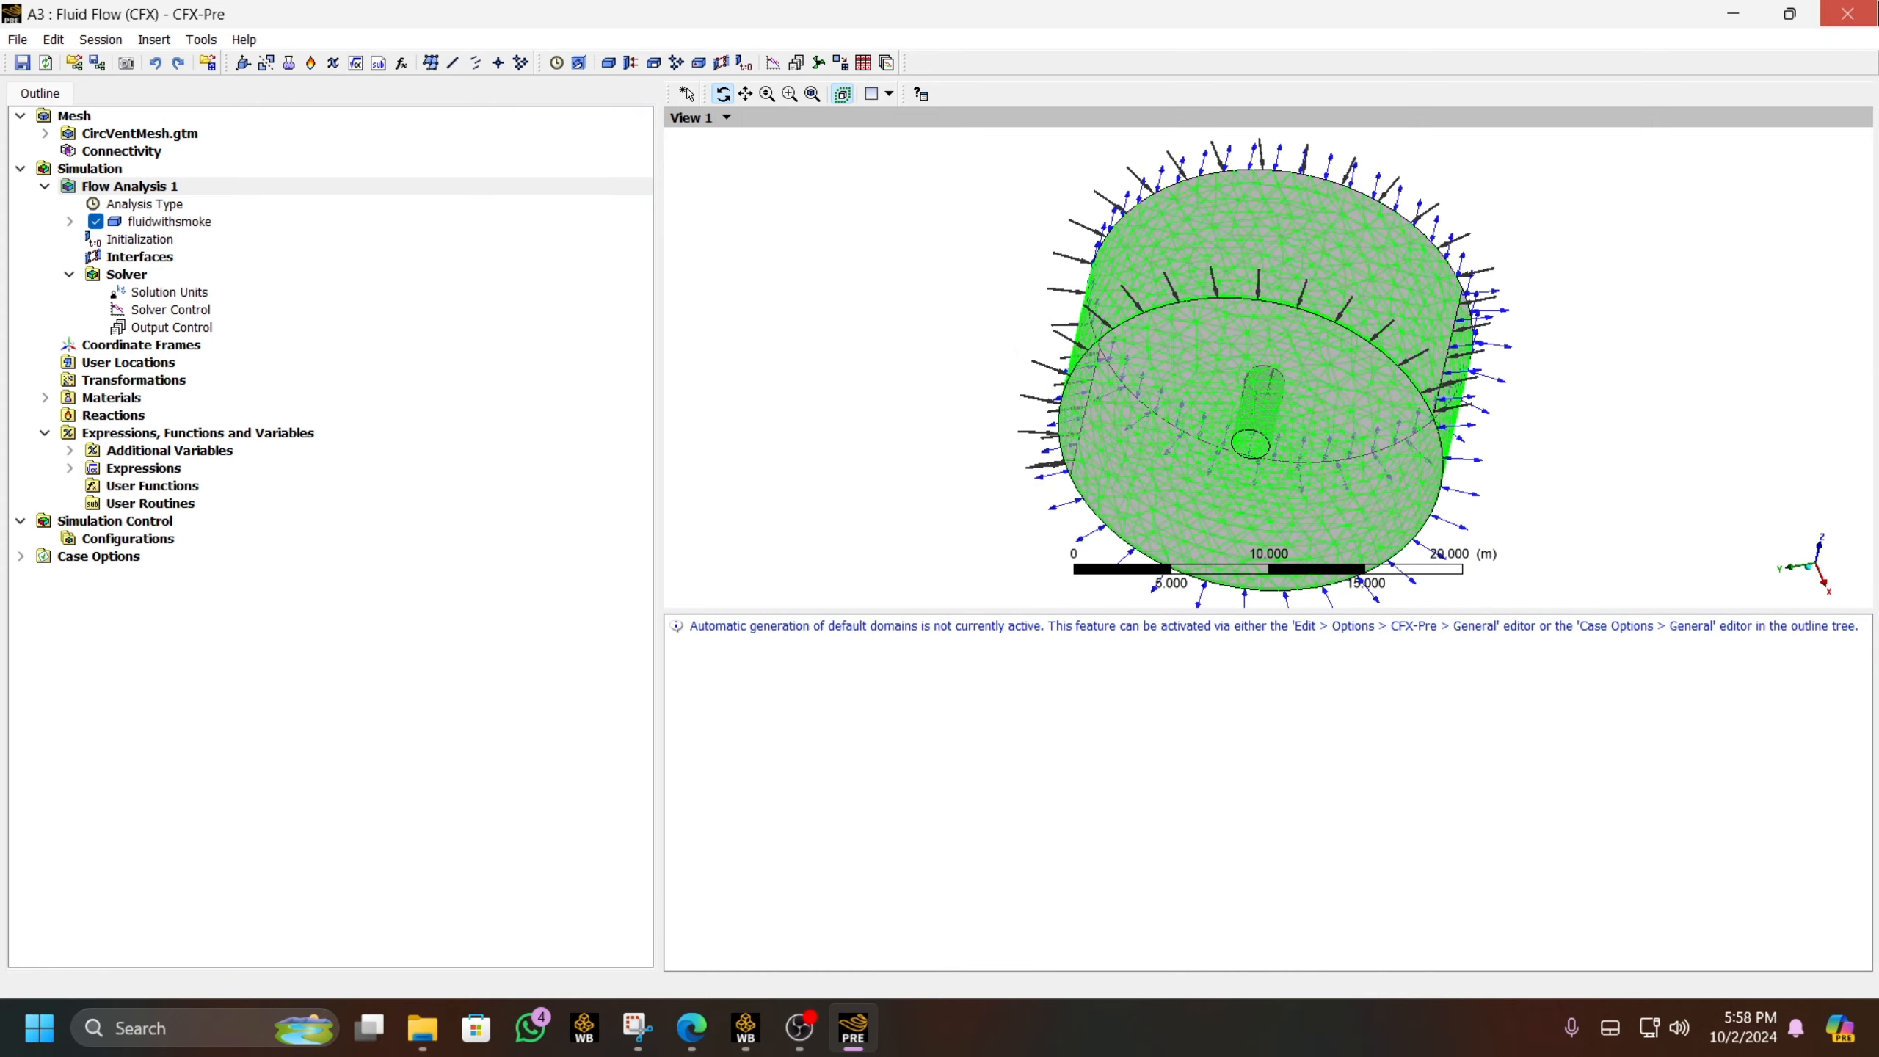
# - Close CFX-Pre, return to Workbench and open the Solution cell in CFX-Solver Manager
pyautogui.click(1848, 14)
pyautogui.click(762, 1031)
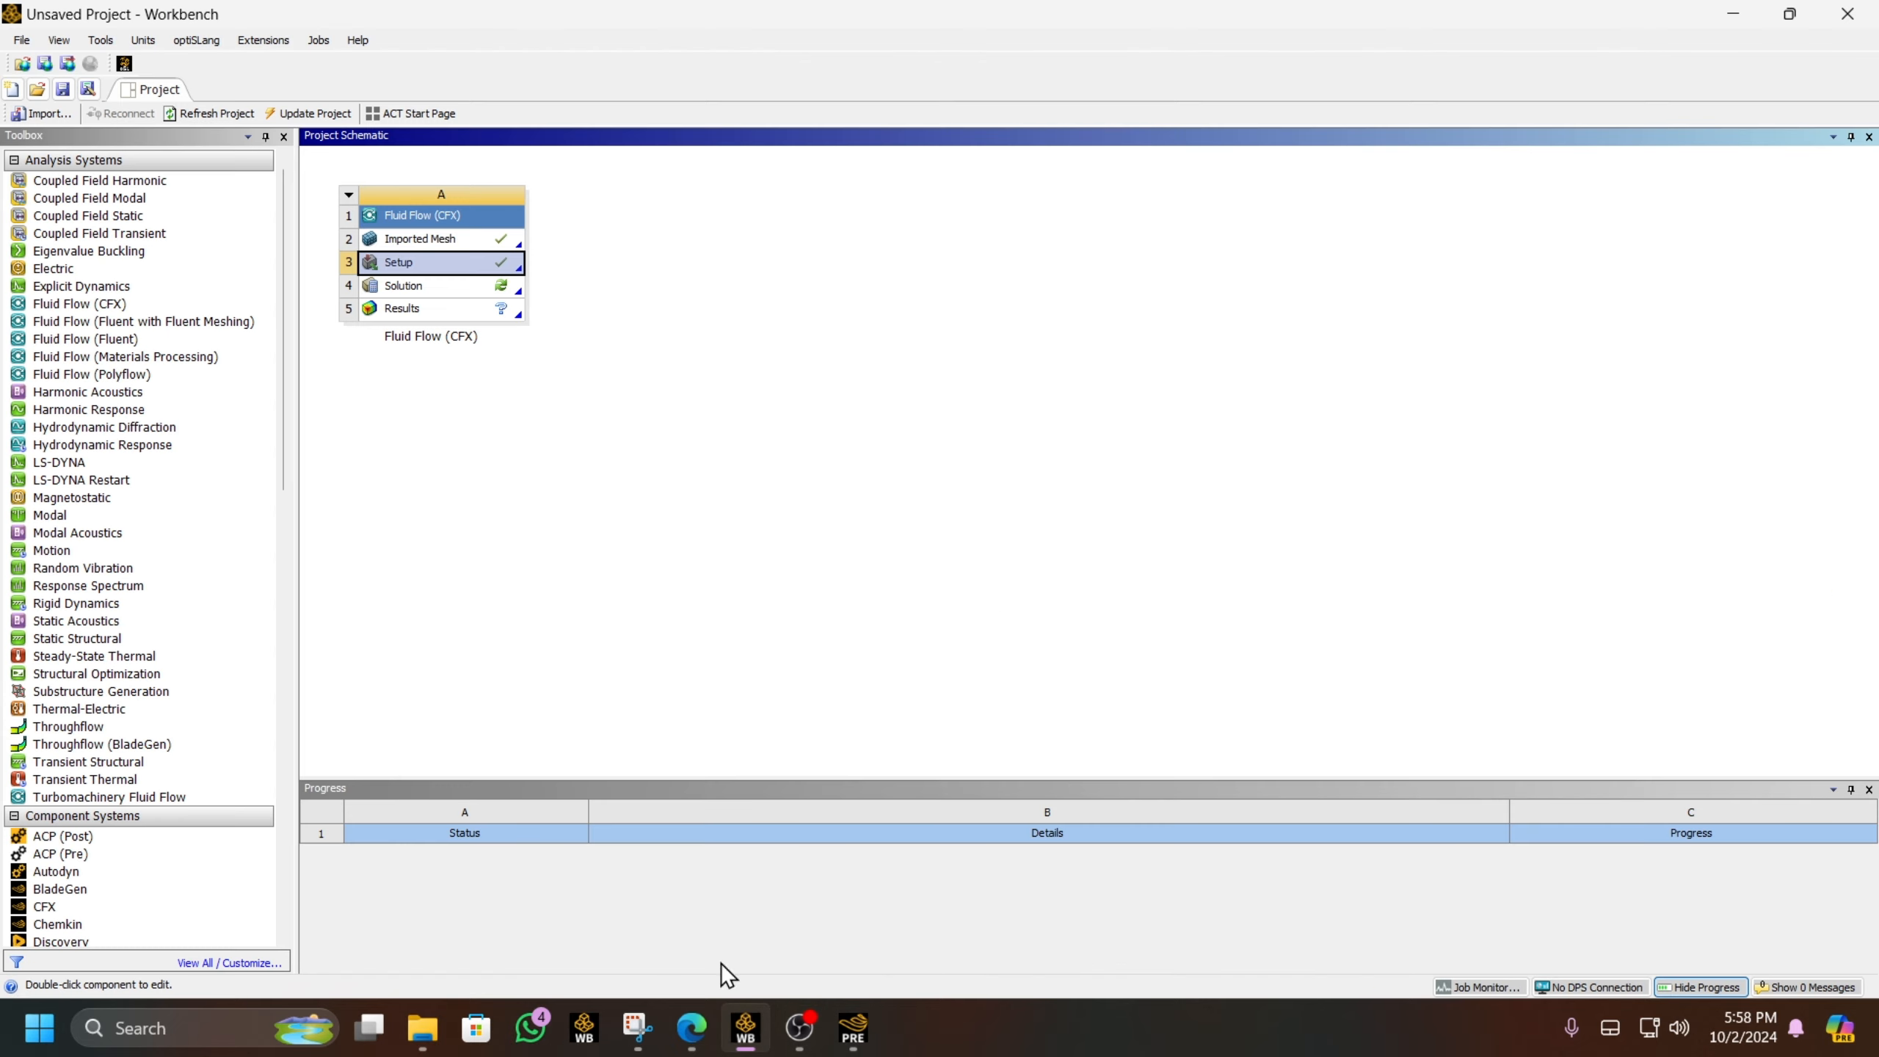
pyautogui.click(494, 287)
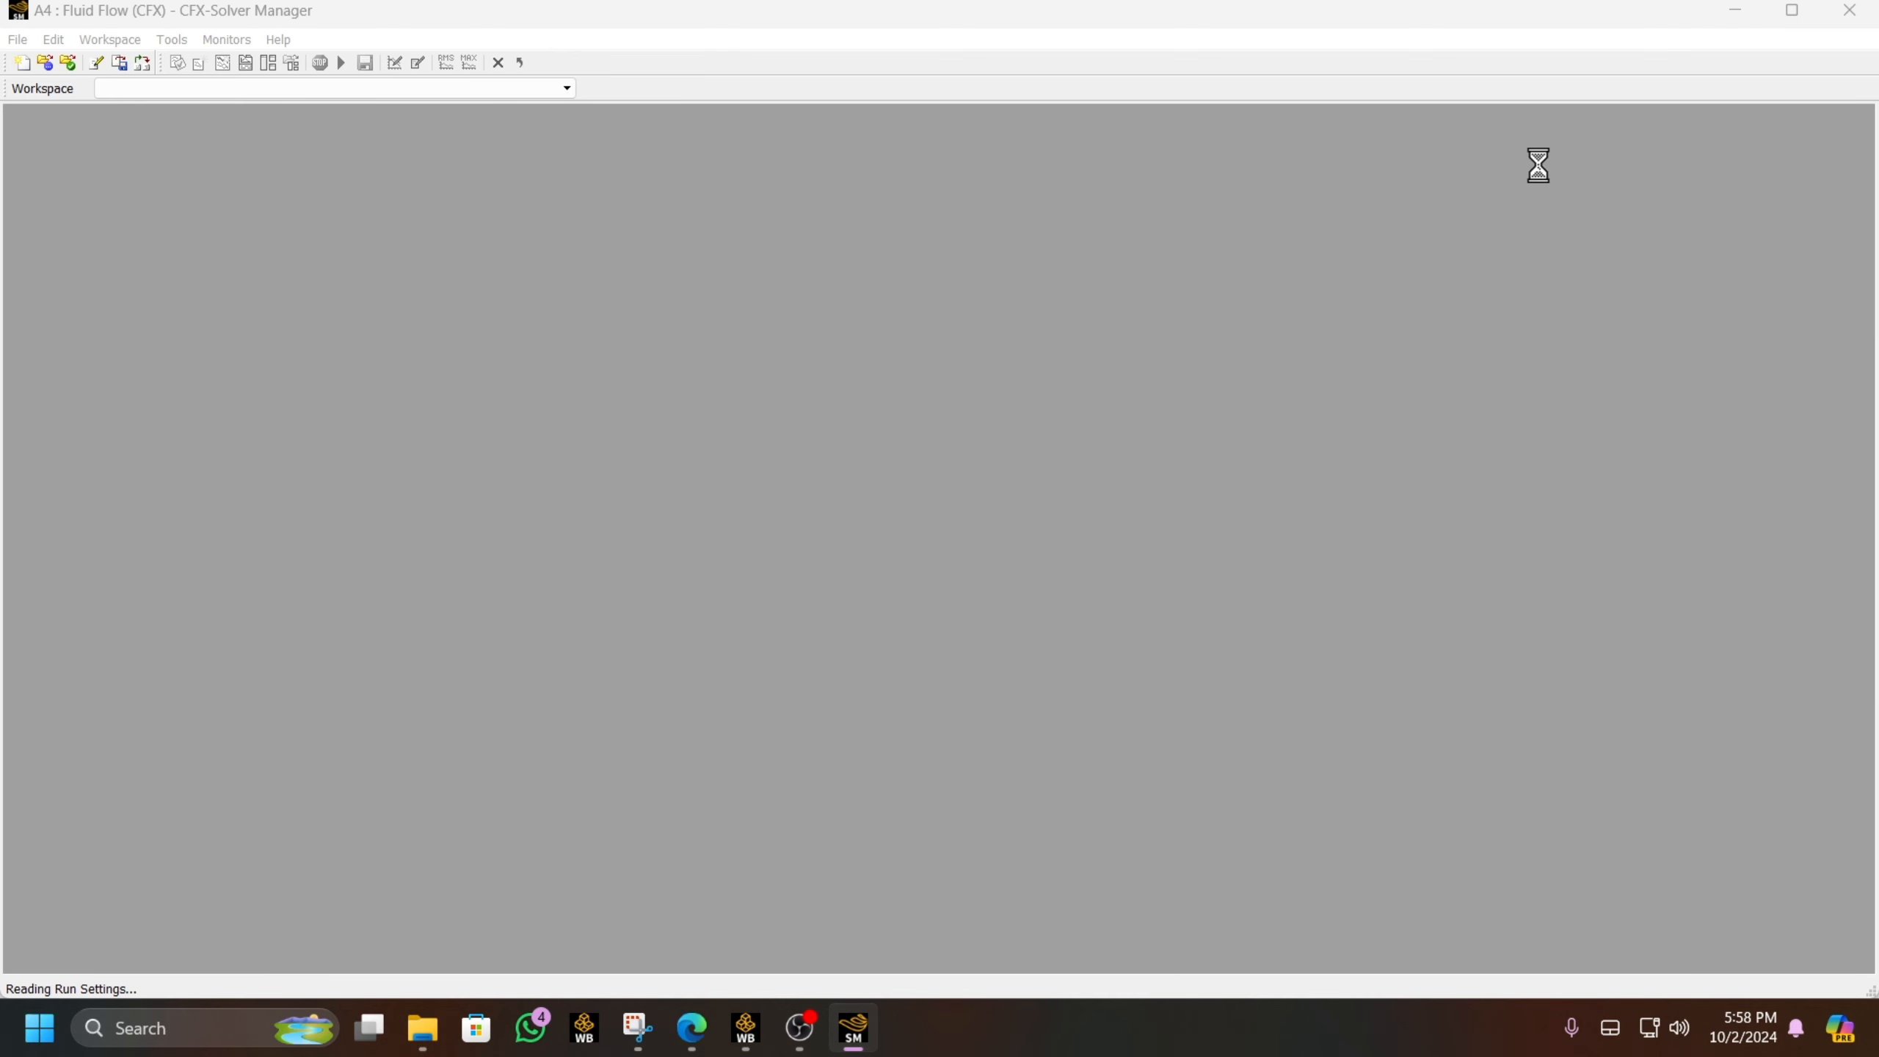
# - Define a double-precision run in Intel MPI Local Parallel mode with 8 partitions, check the initialization option and start the run
pyautogui.click(1050, 481)
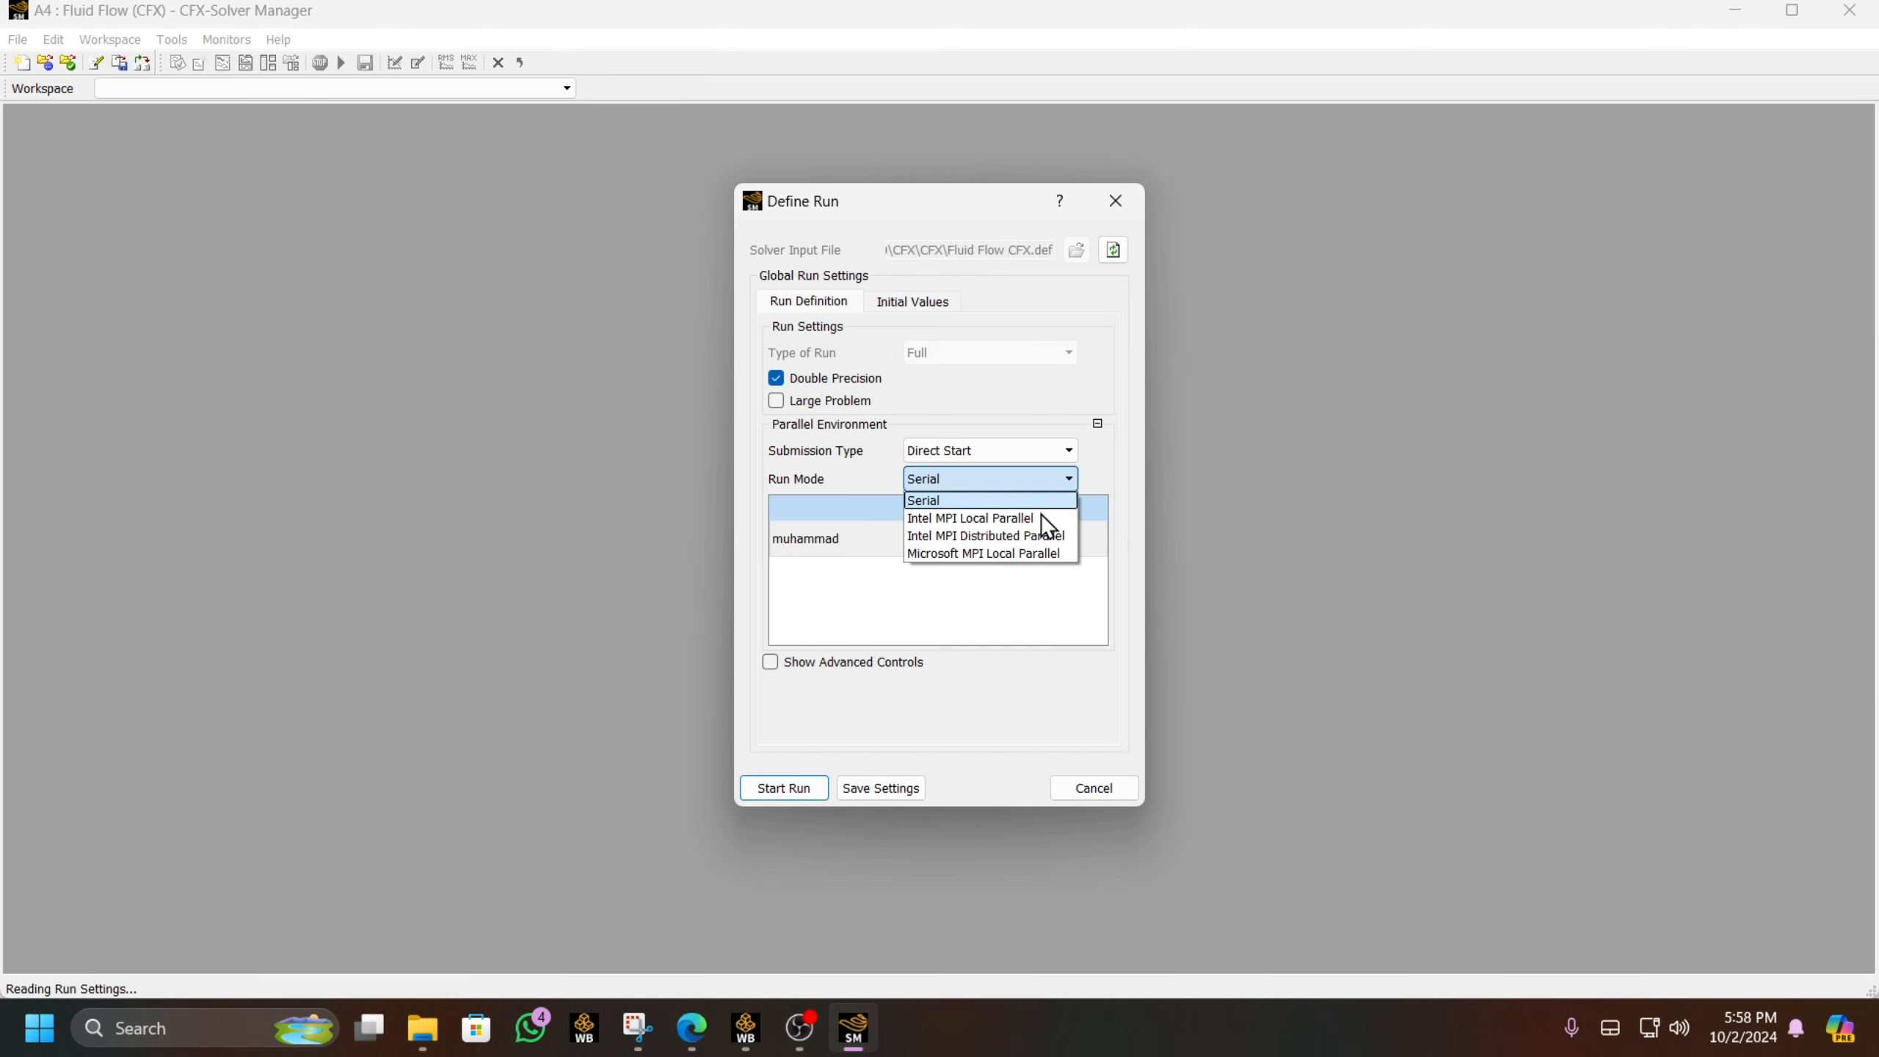
pyautogui.click(1039, 516)
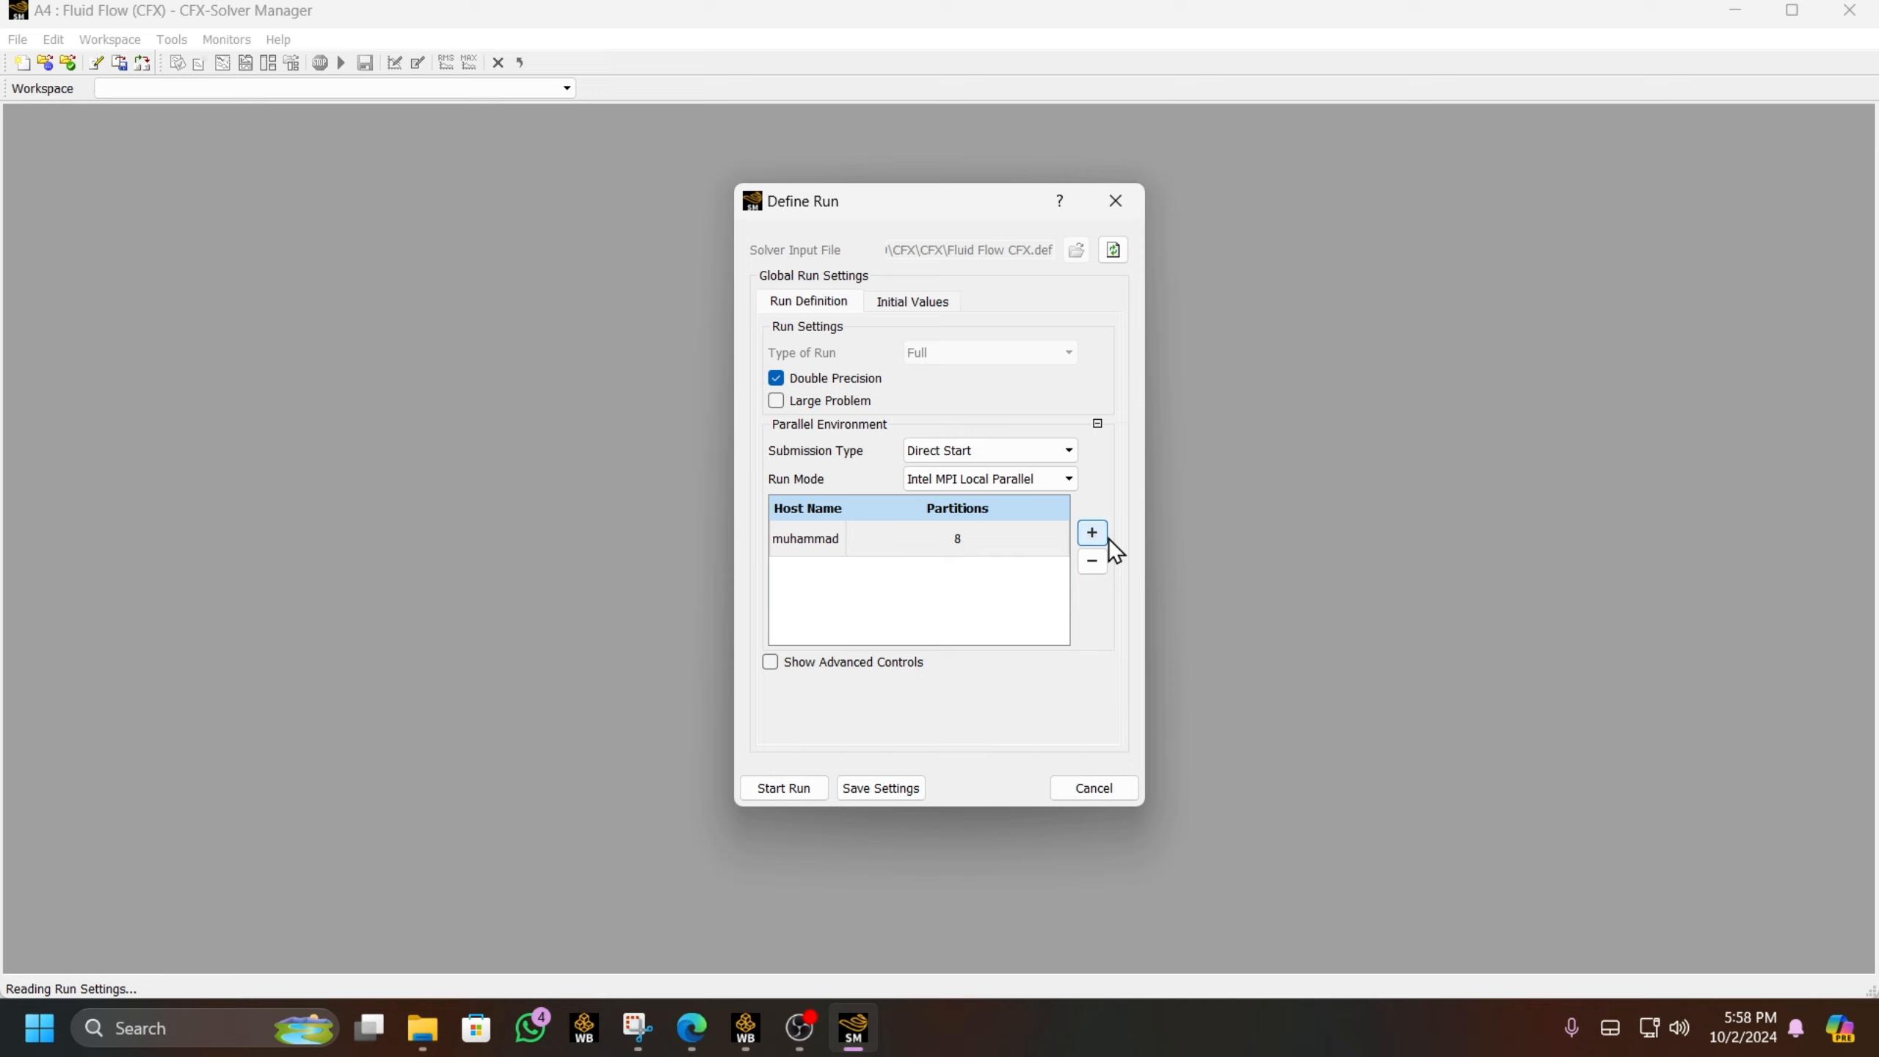
pyautogui.click(927, 299)
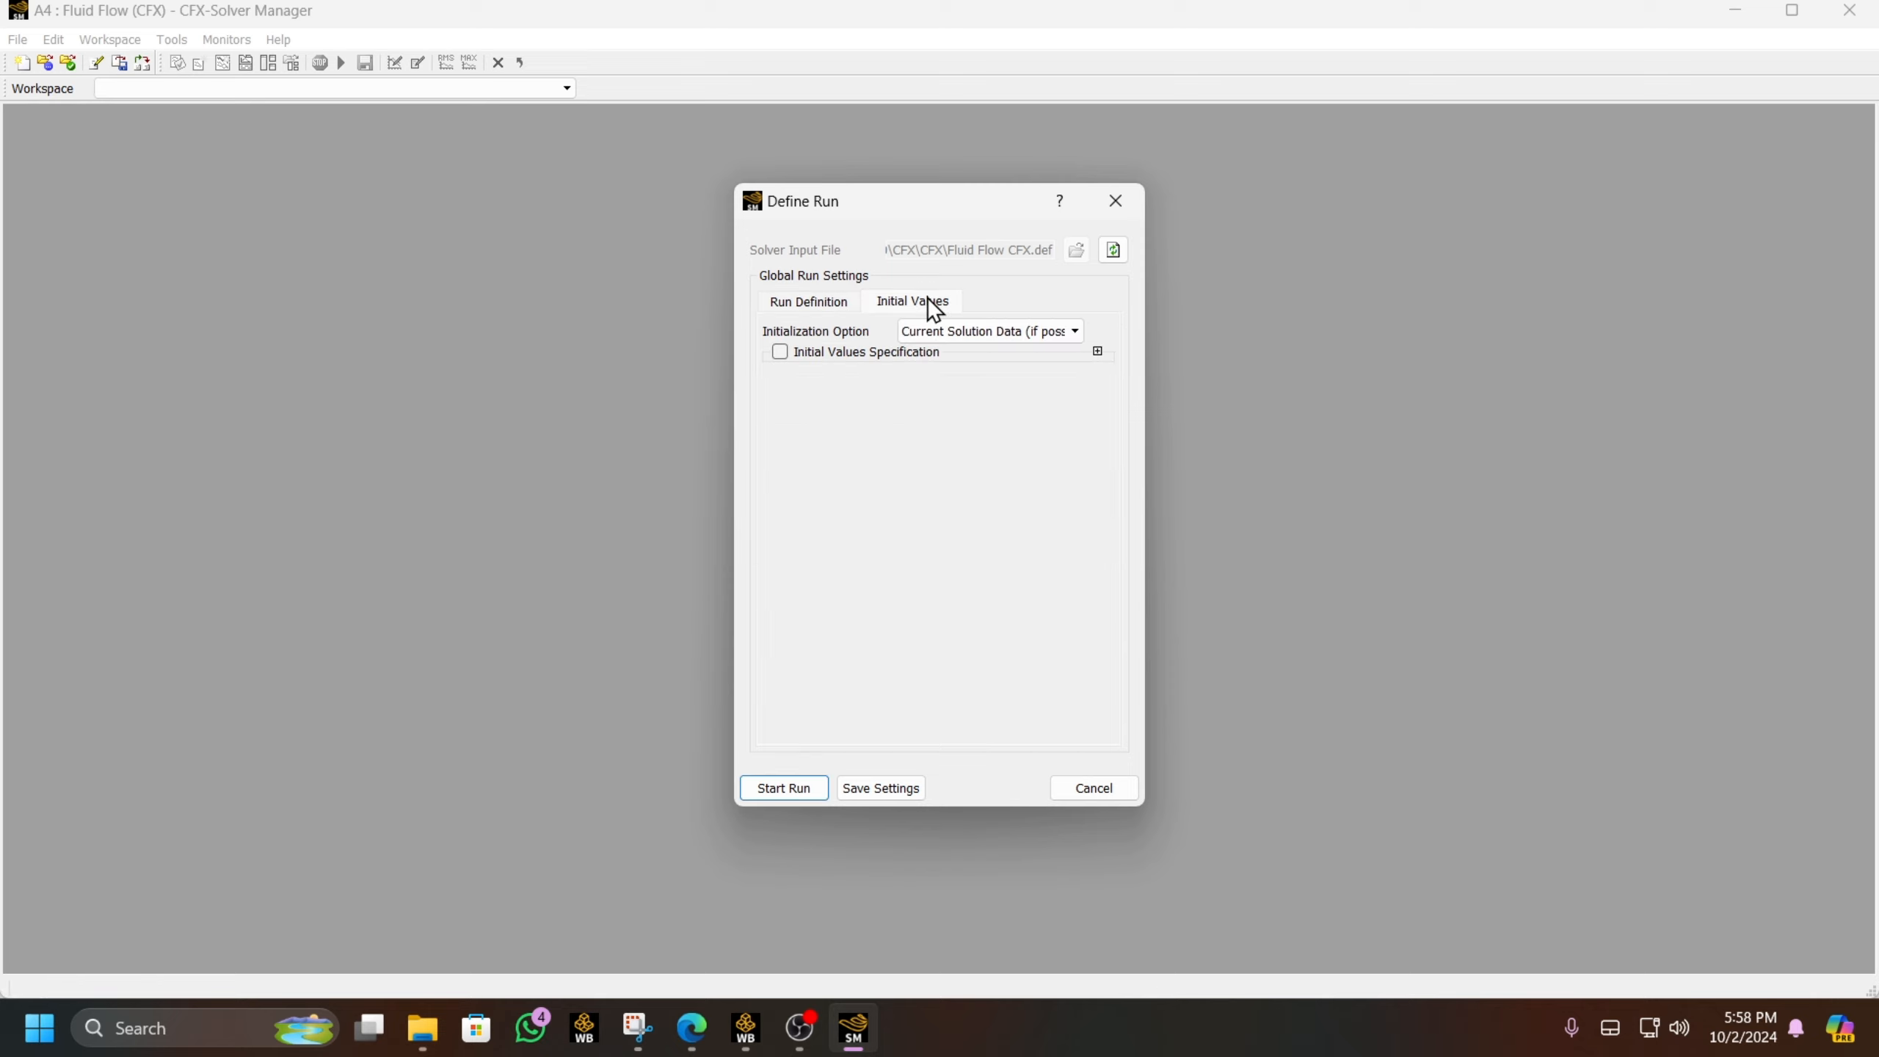
pyautogui.click(944, 331)
pyautogui.click(955, 406)
pyautogui.click(787, 789)
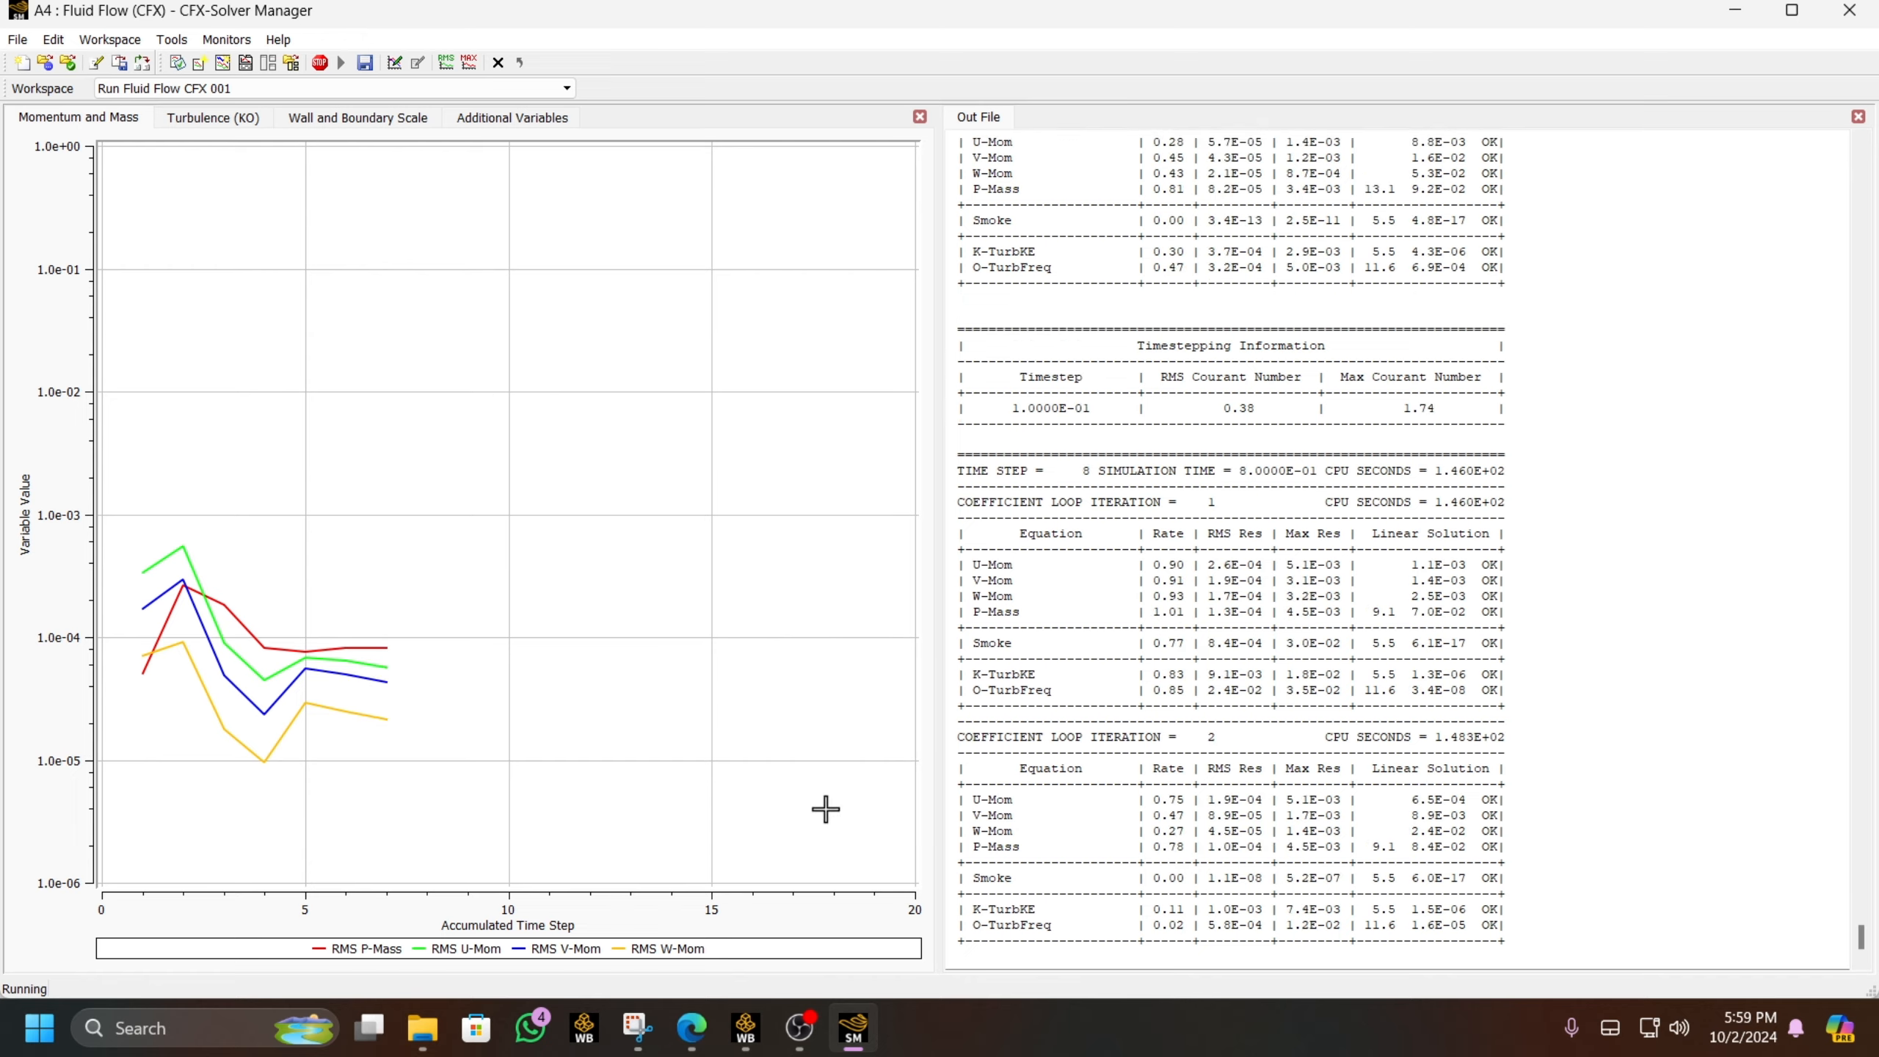
# - Acknowledge the completed solver run and examine the momentum and mass residual plot
pyautogui.click(799, 1022)
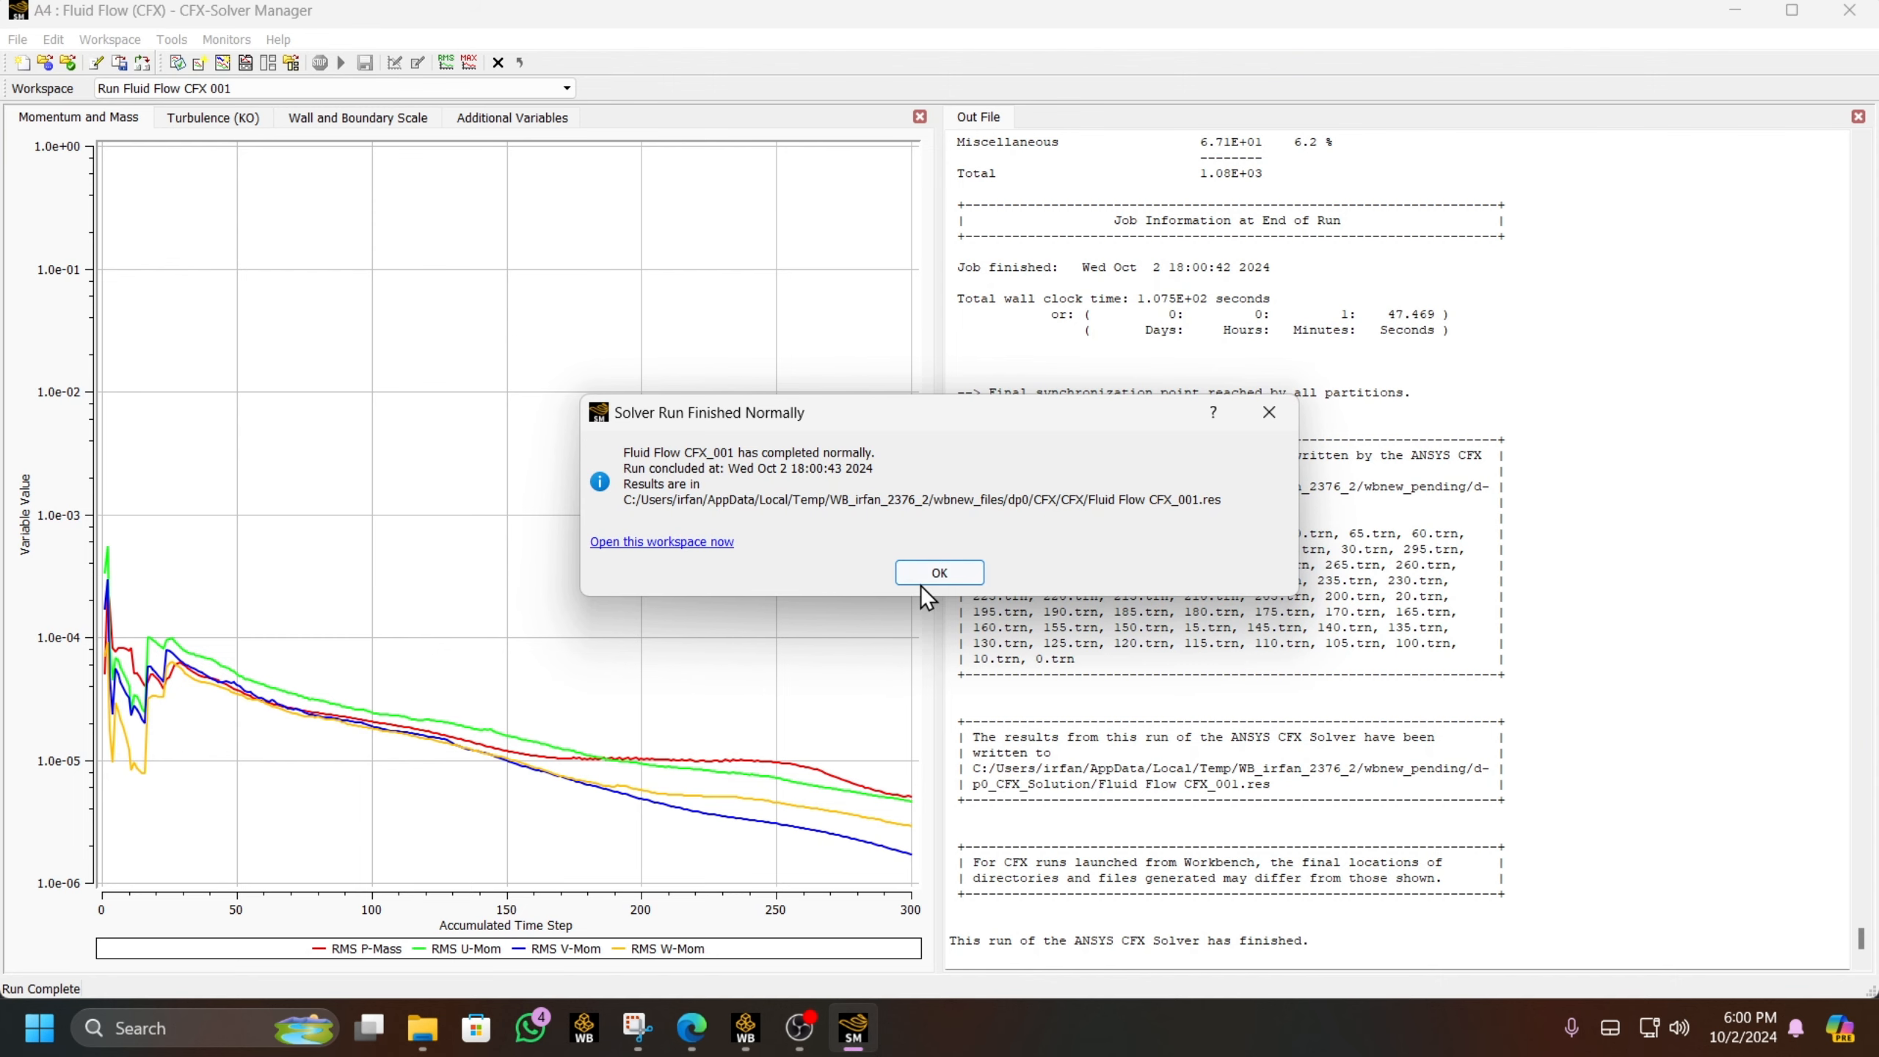
pyautogui.click(925, 581)
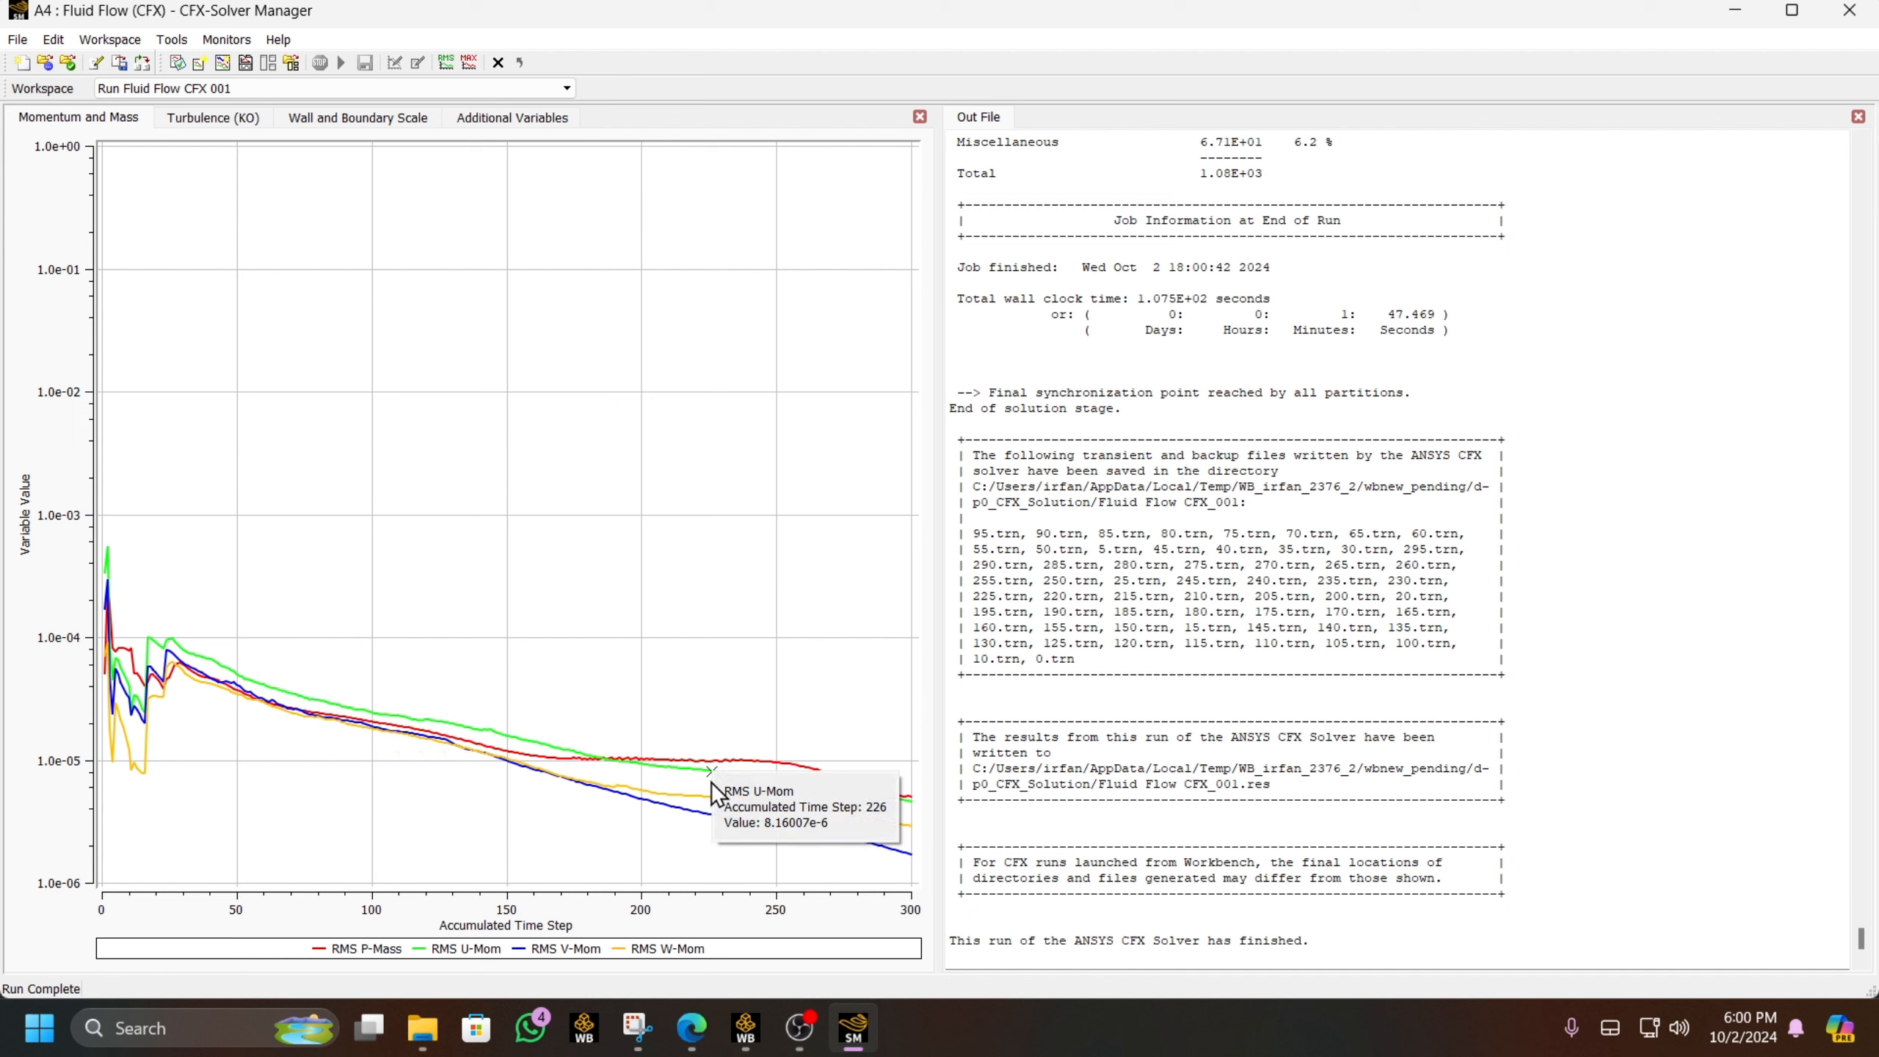
pyautogui.click(883, 792)
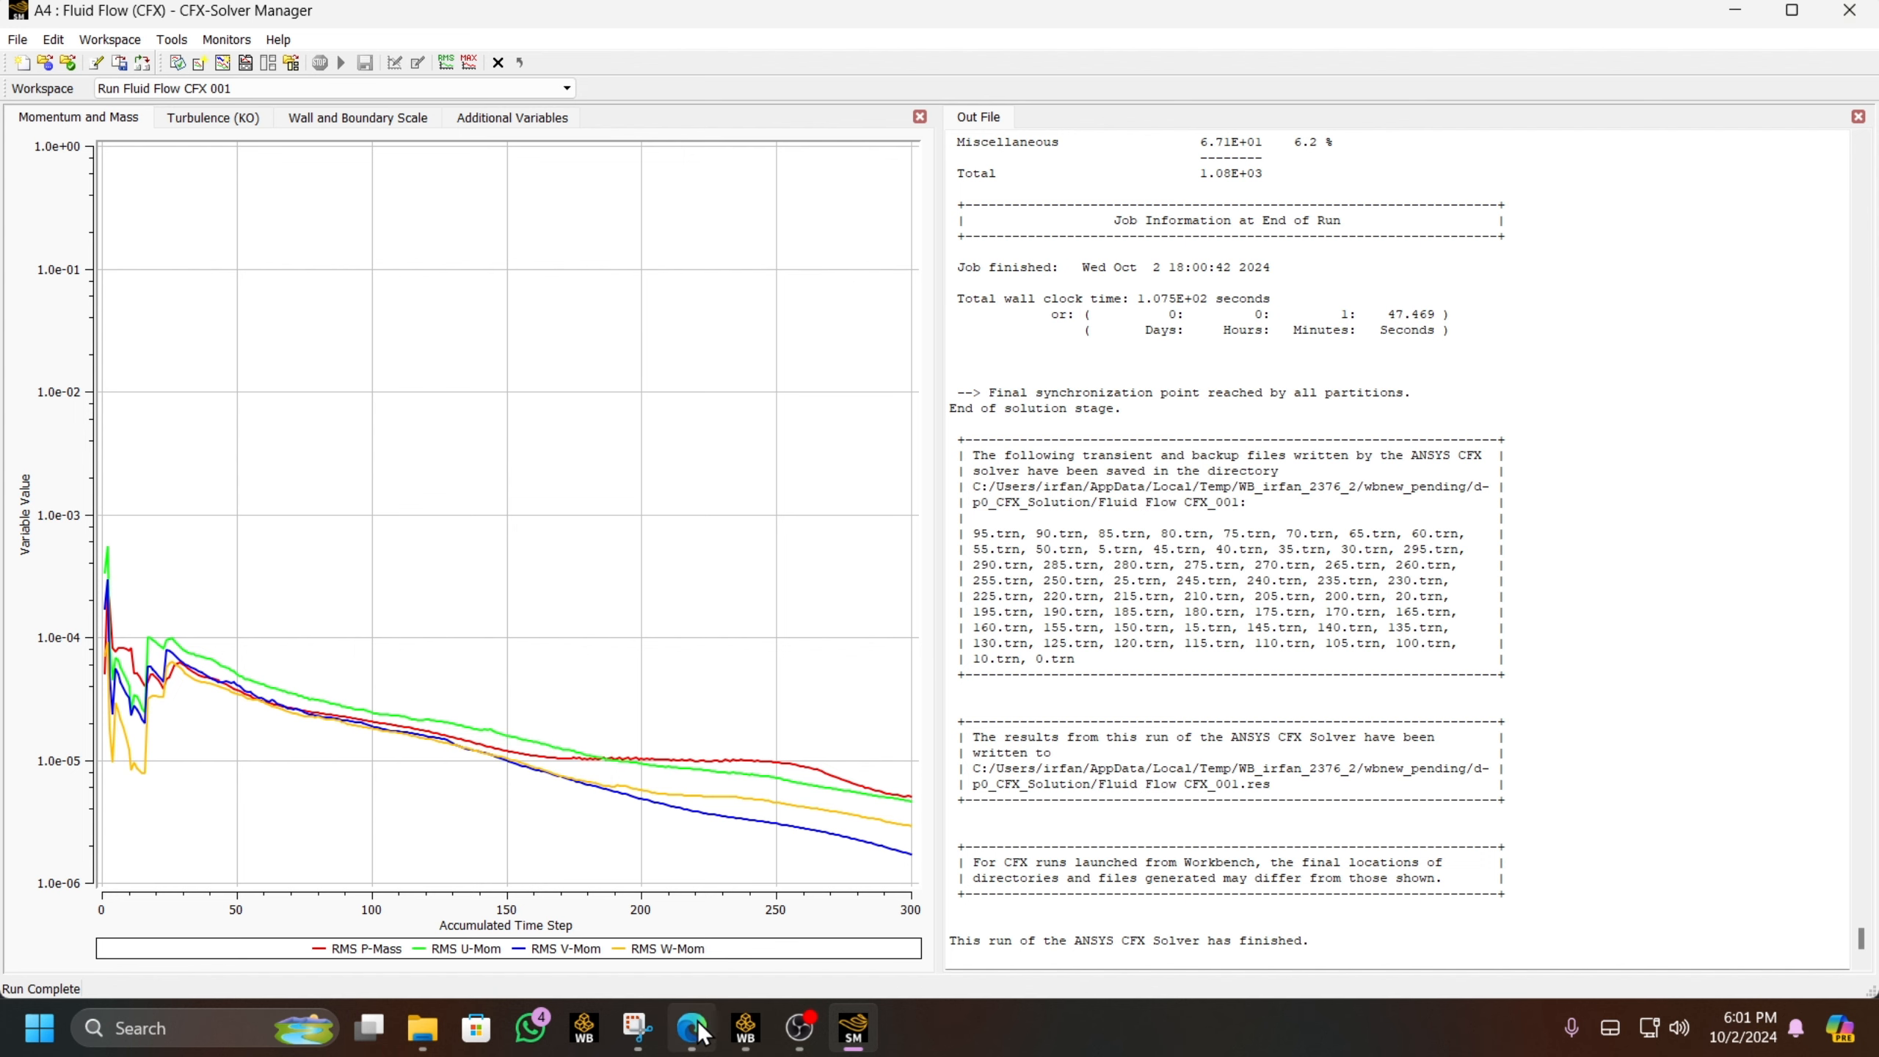
# - Open the project's Results cell from Workbench in CFD-Post and close CFX-Solver Manager
pyautogui.click(746, 1028)
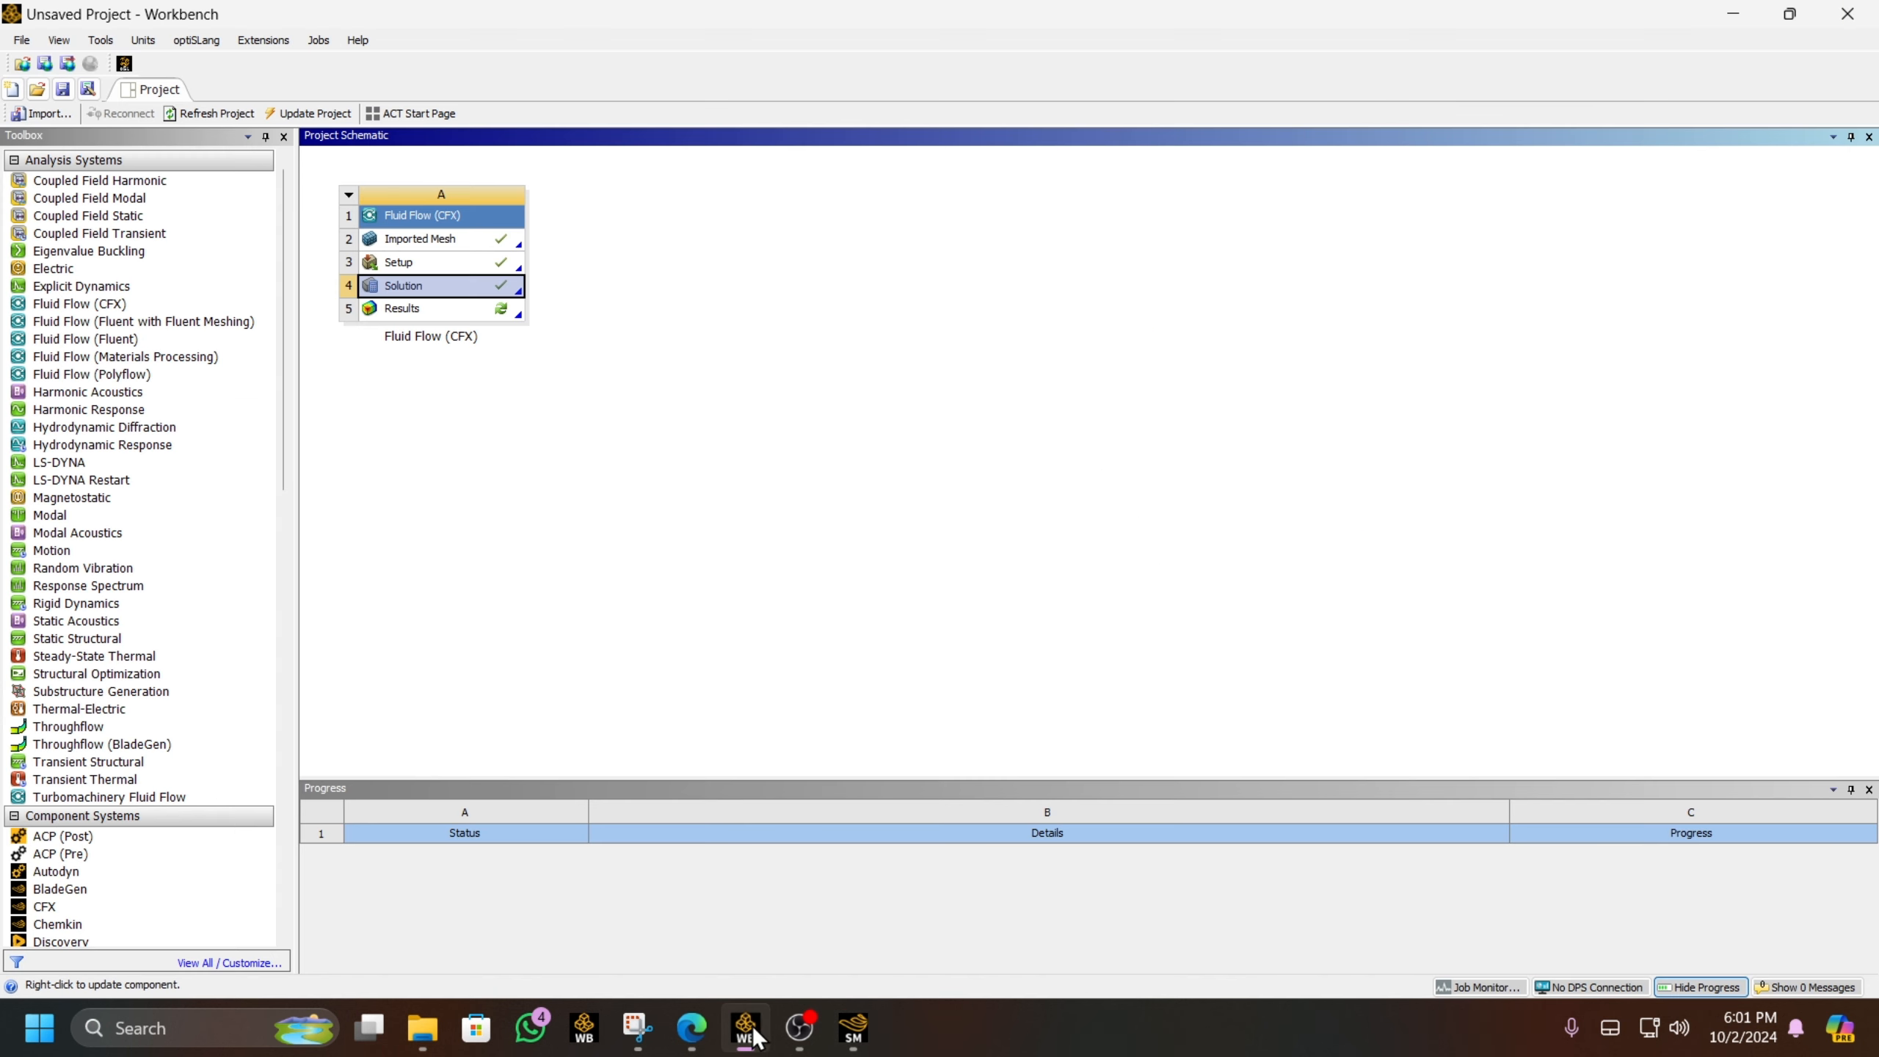
pyautogui.doubleClick(432, 309)
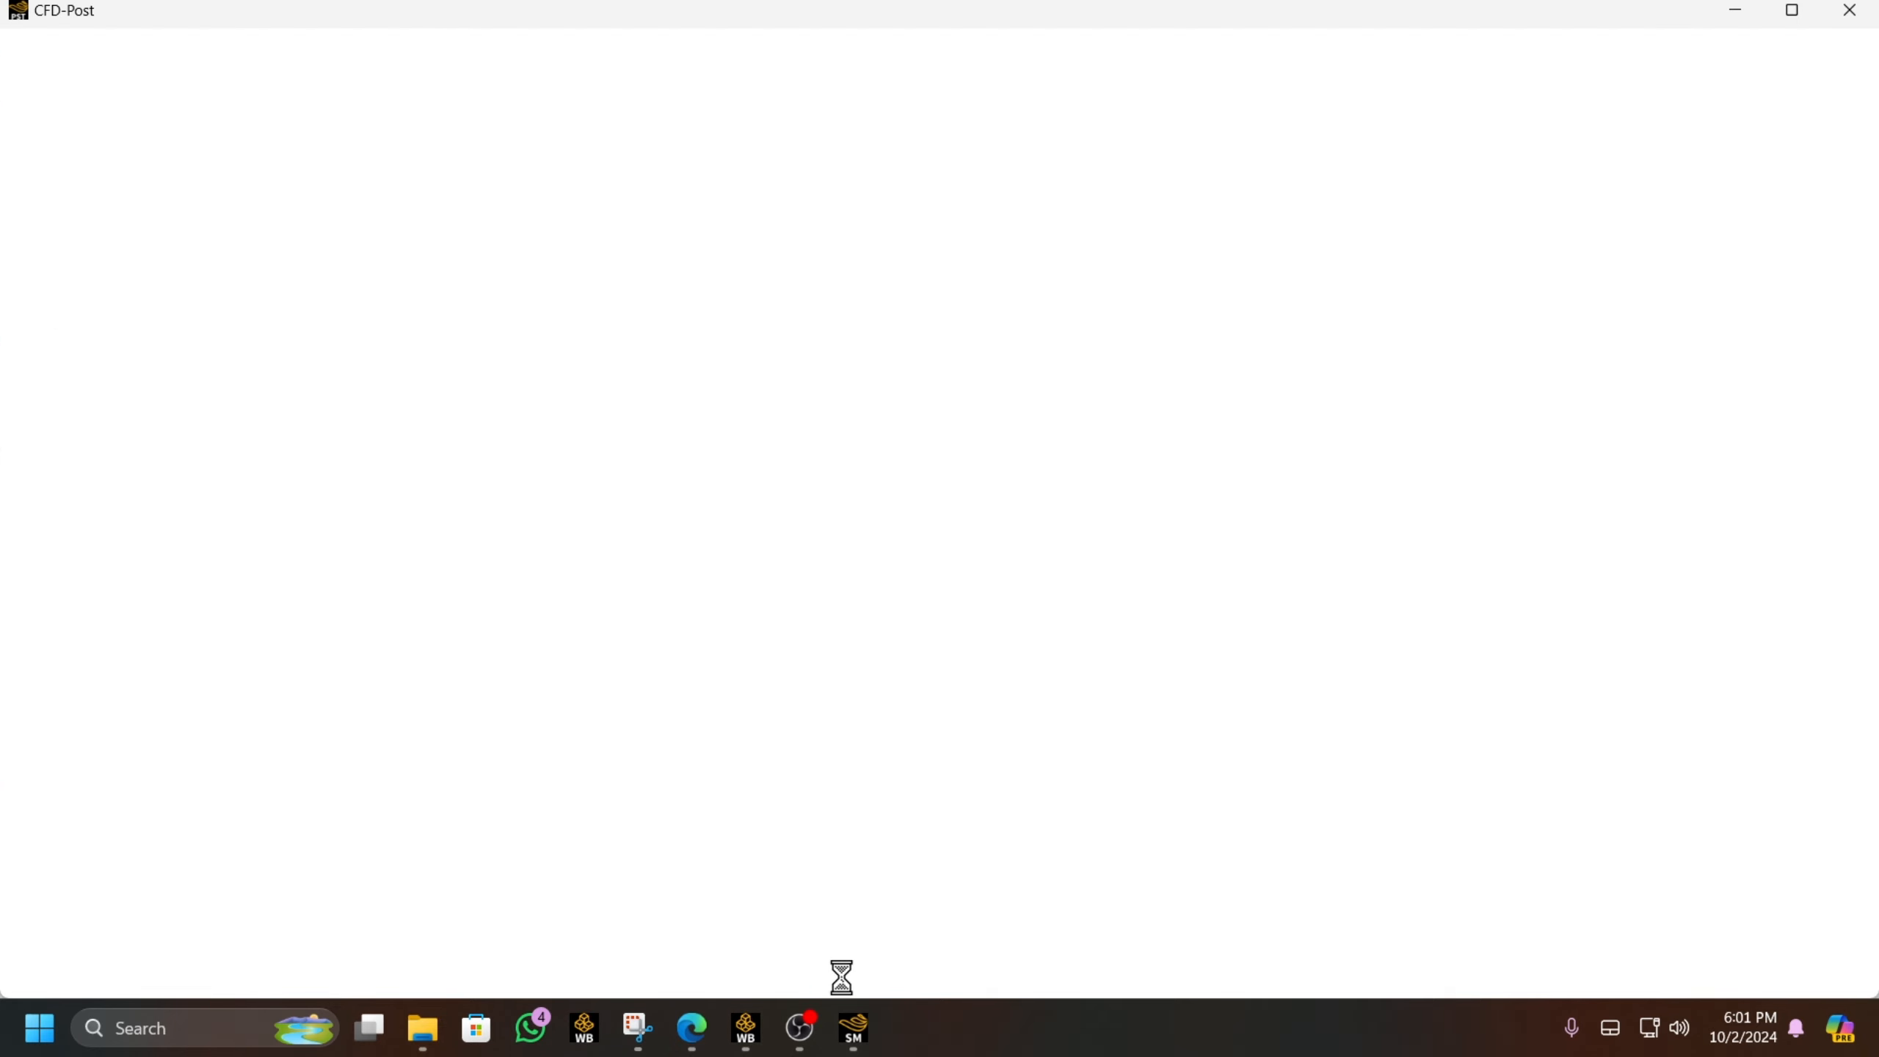
pyautogui.click(853, 1027)
pyautogui.click(1867, 11)
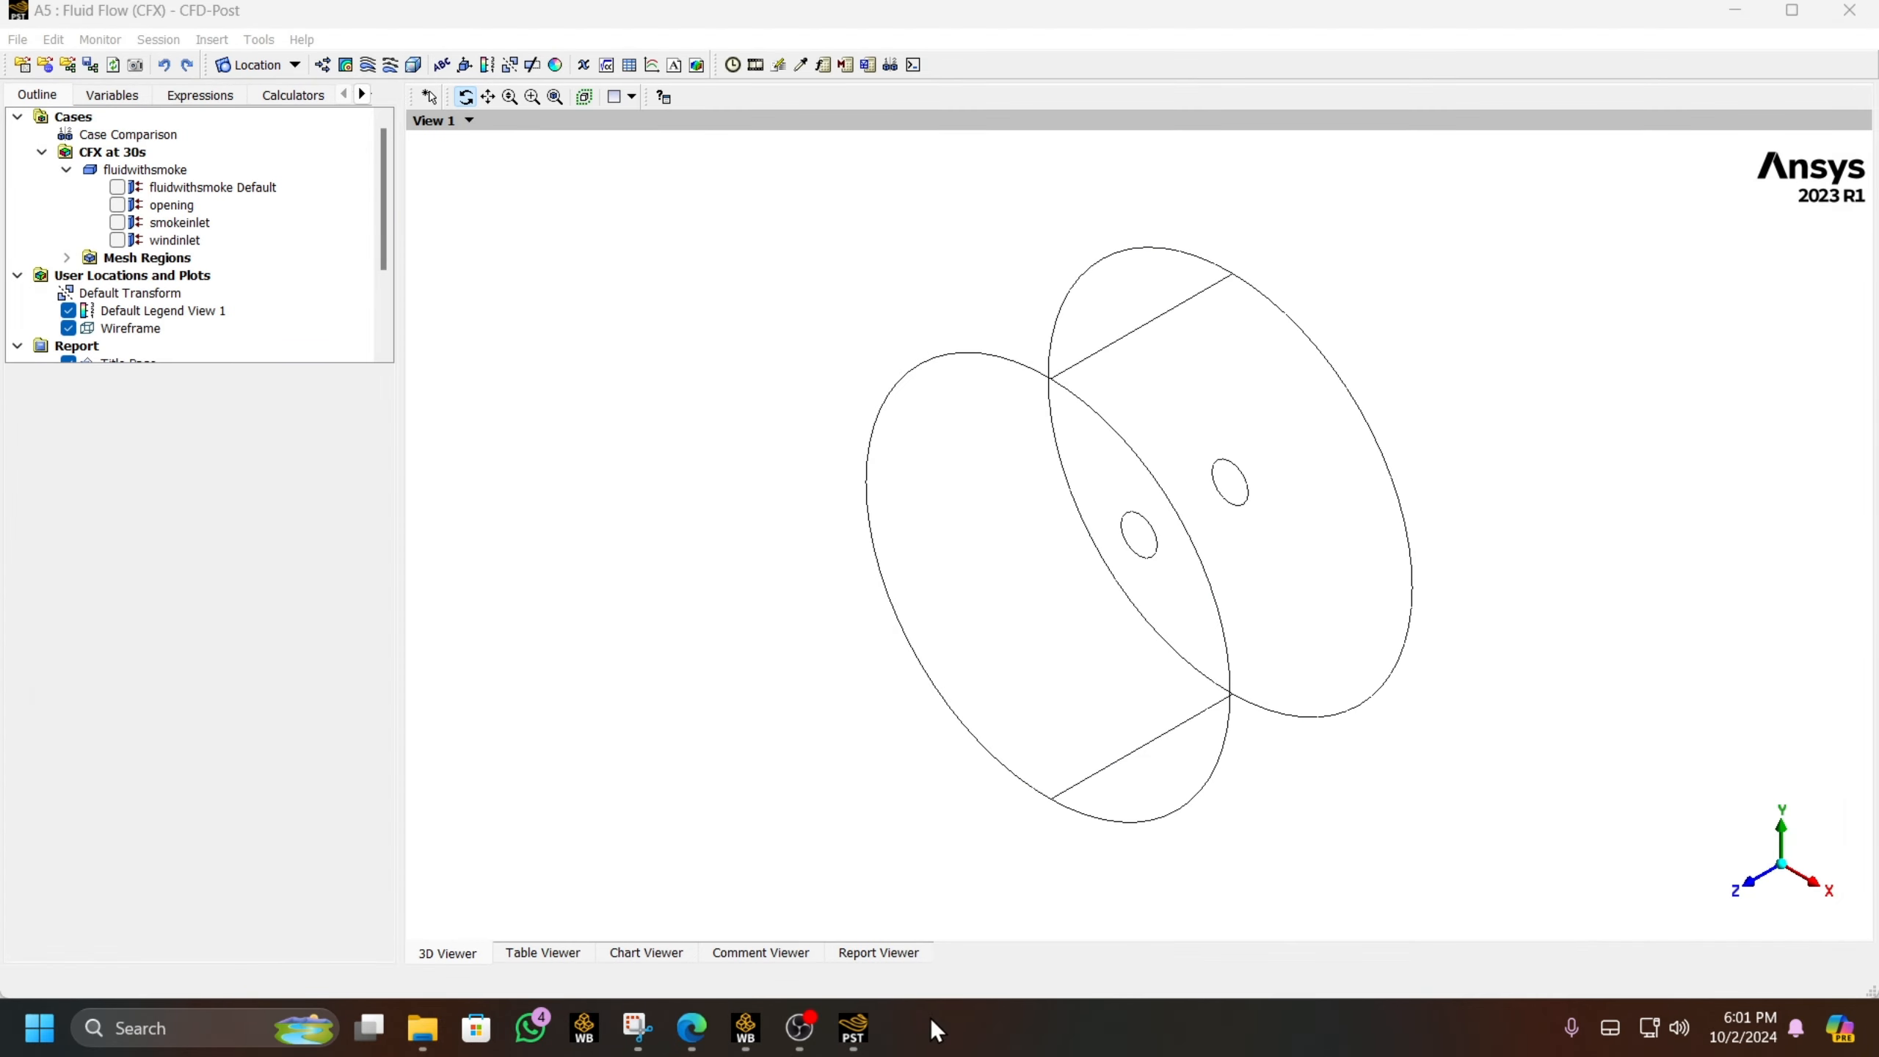
# - Insert an isosurface with the default name and set its variable to Smoke for all domains
pyautogui.moveTo(1223, 614); pyautogui.dragTo(1289, 637)
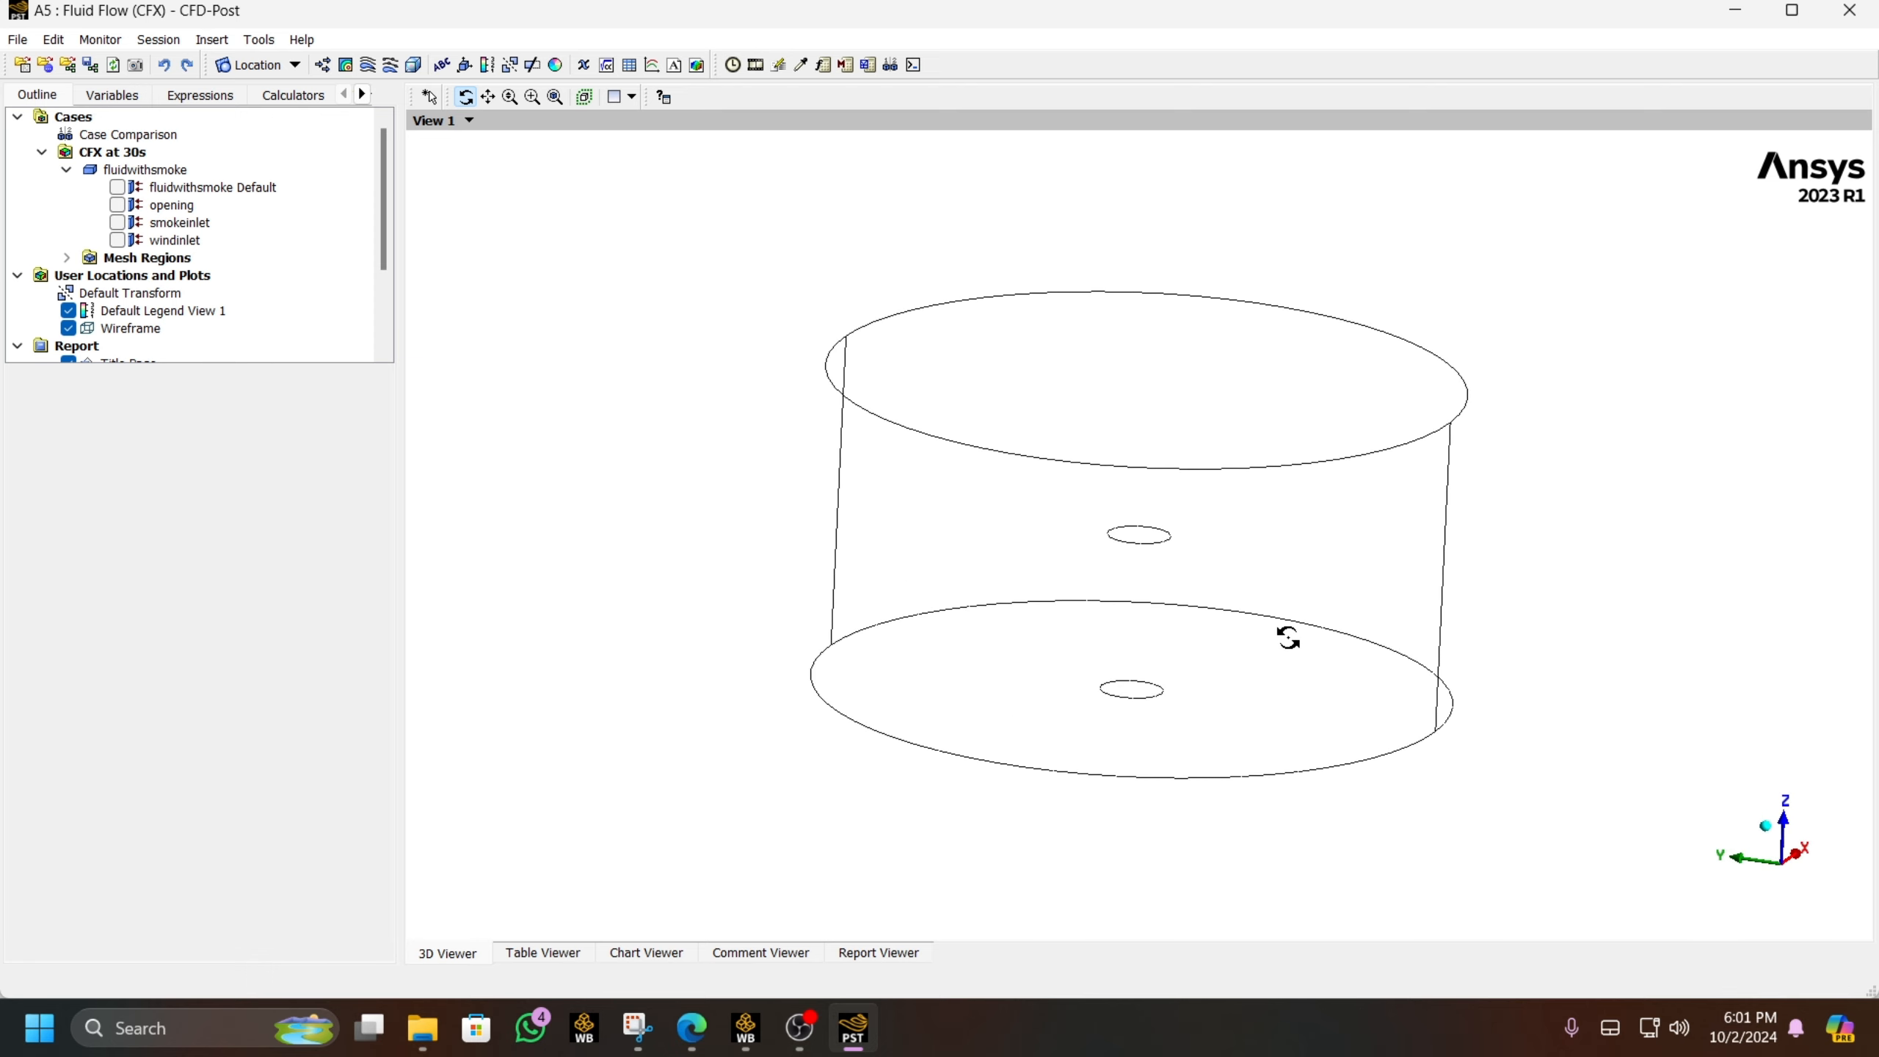
pyautogui.click(282, 67)
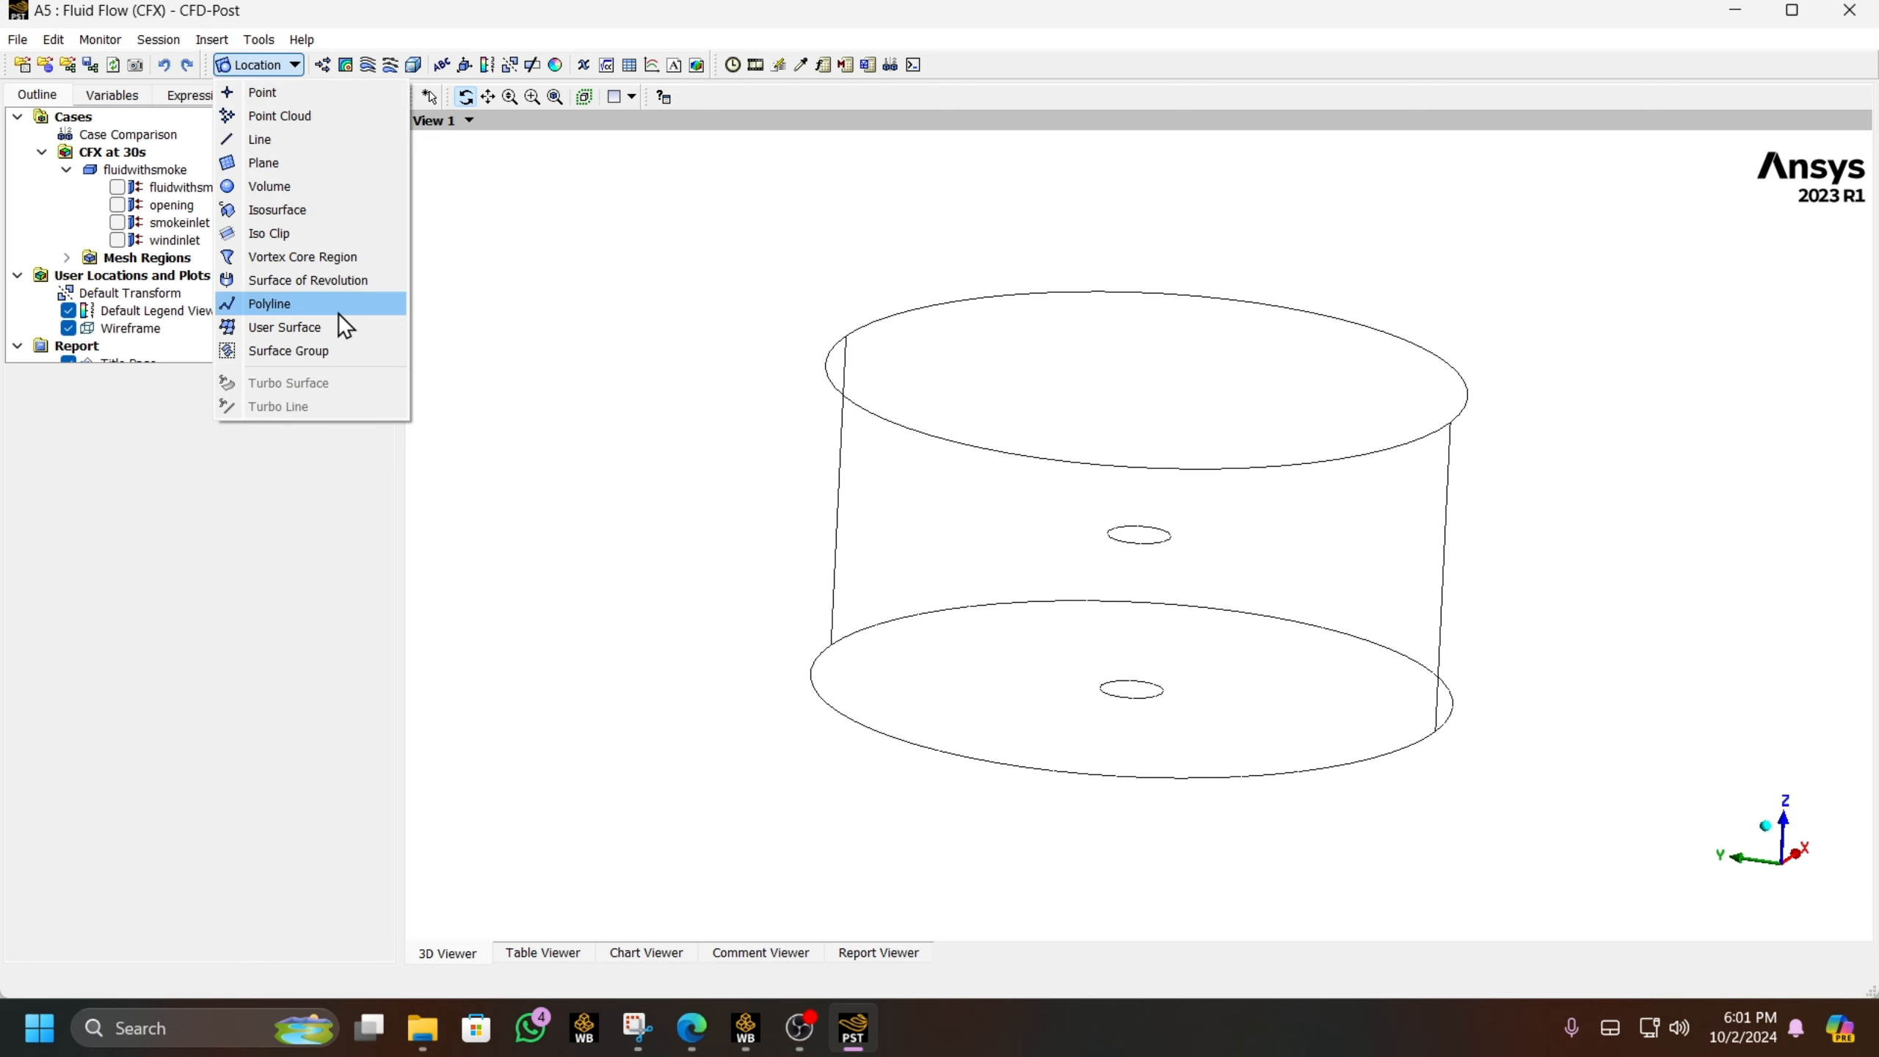
pyautogui.click(342, 210)
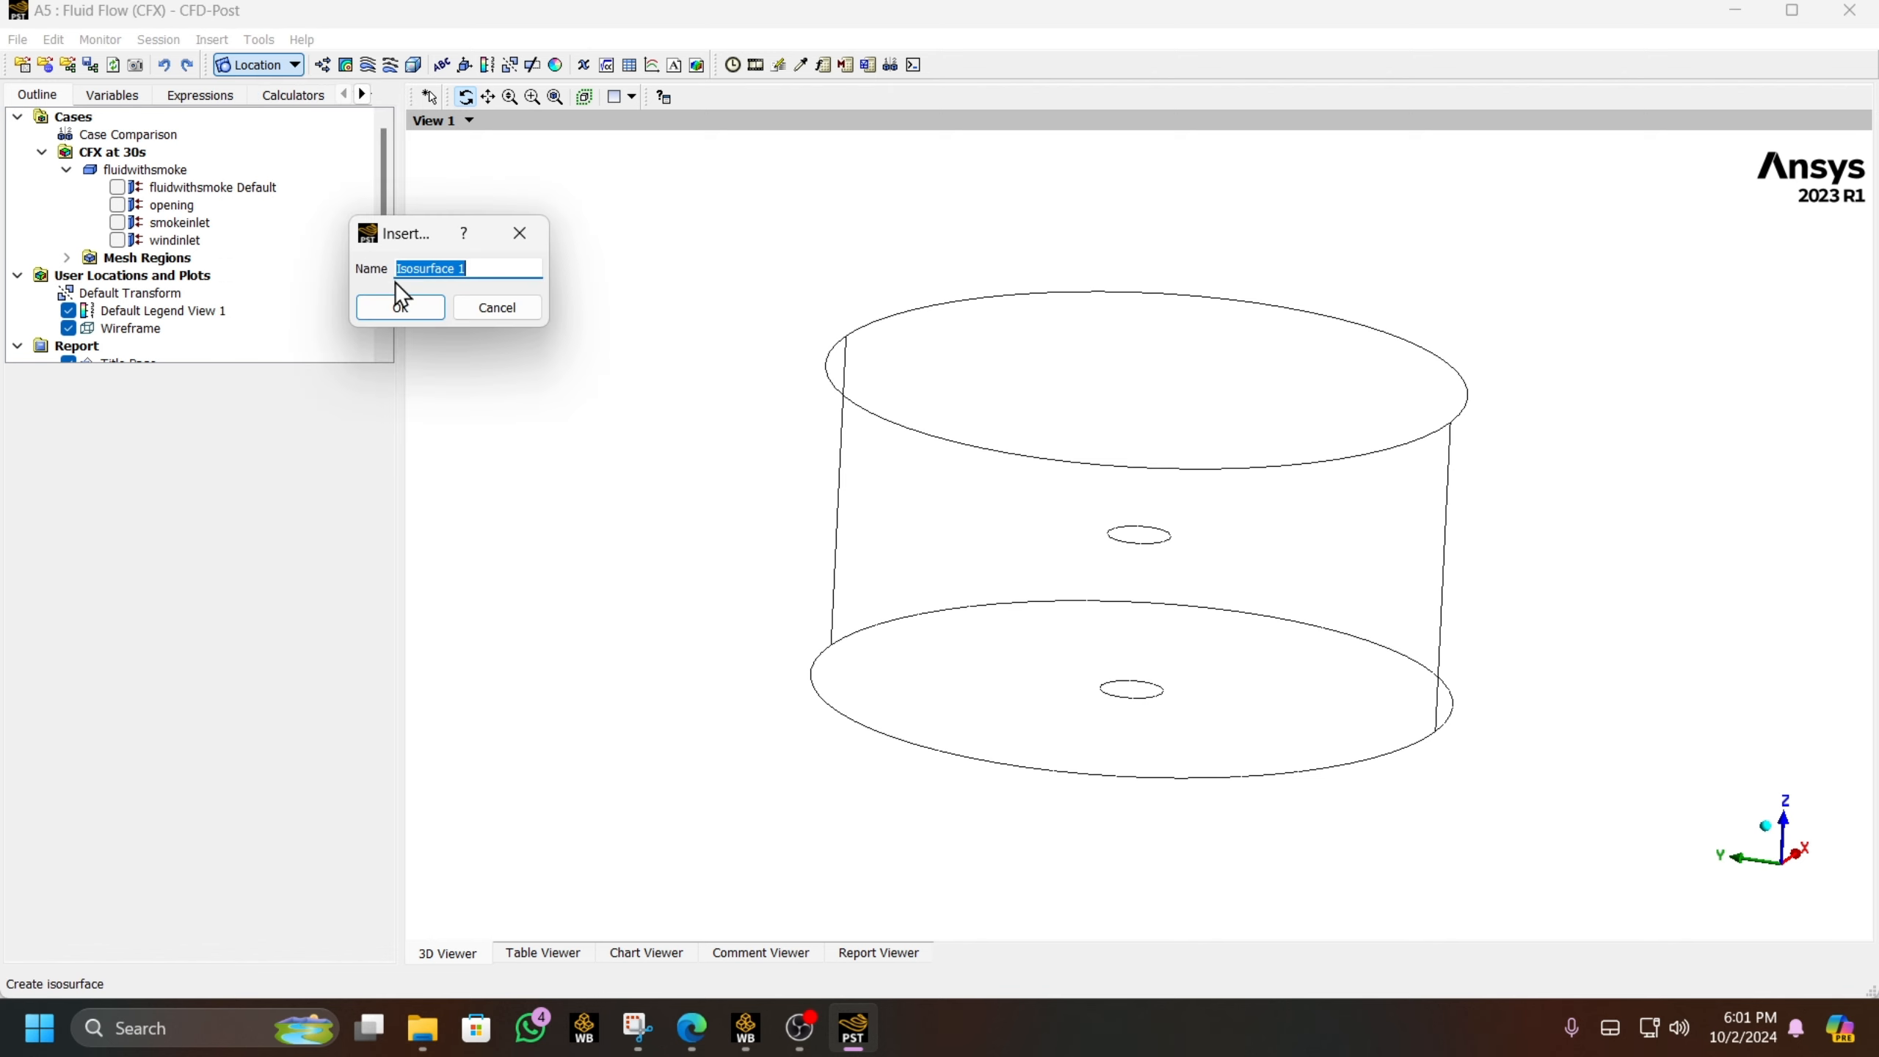
pyautogui.click(414, 309)
pyautogui.click(163, 485)
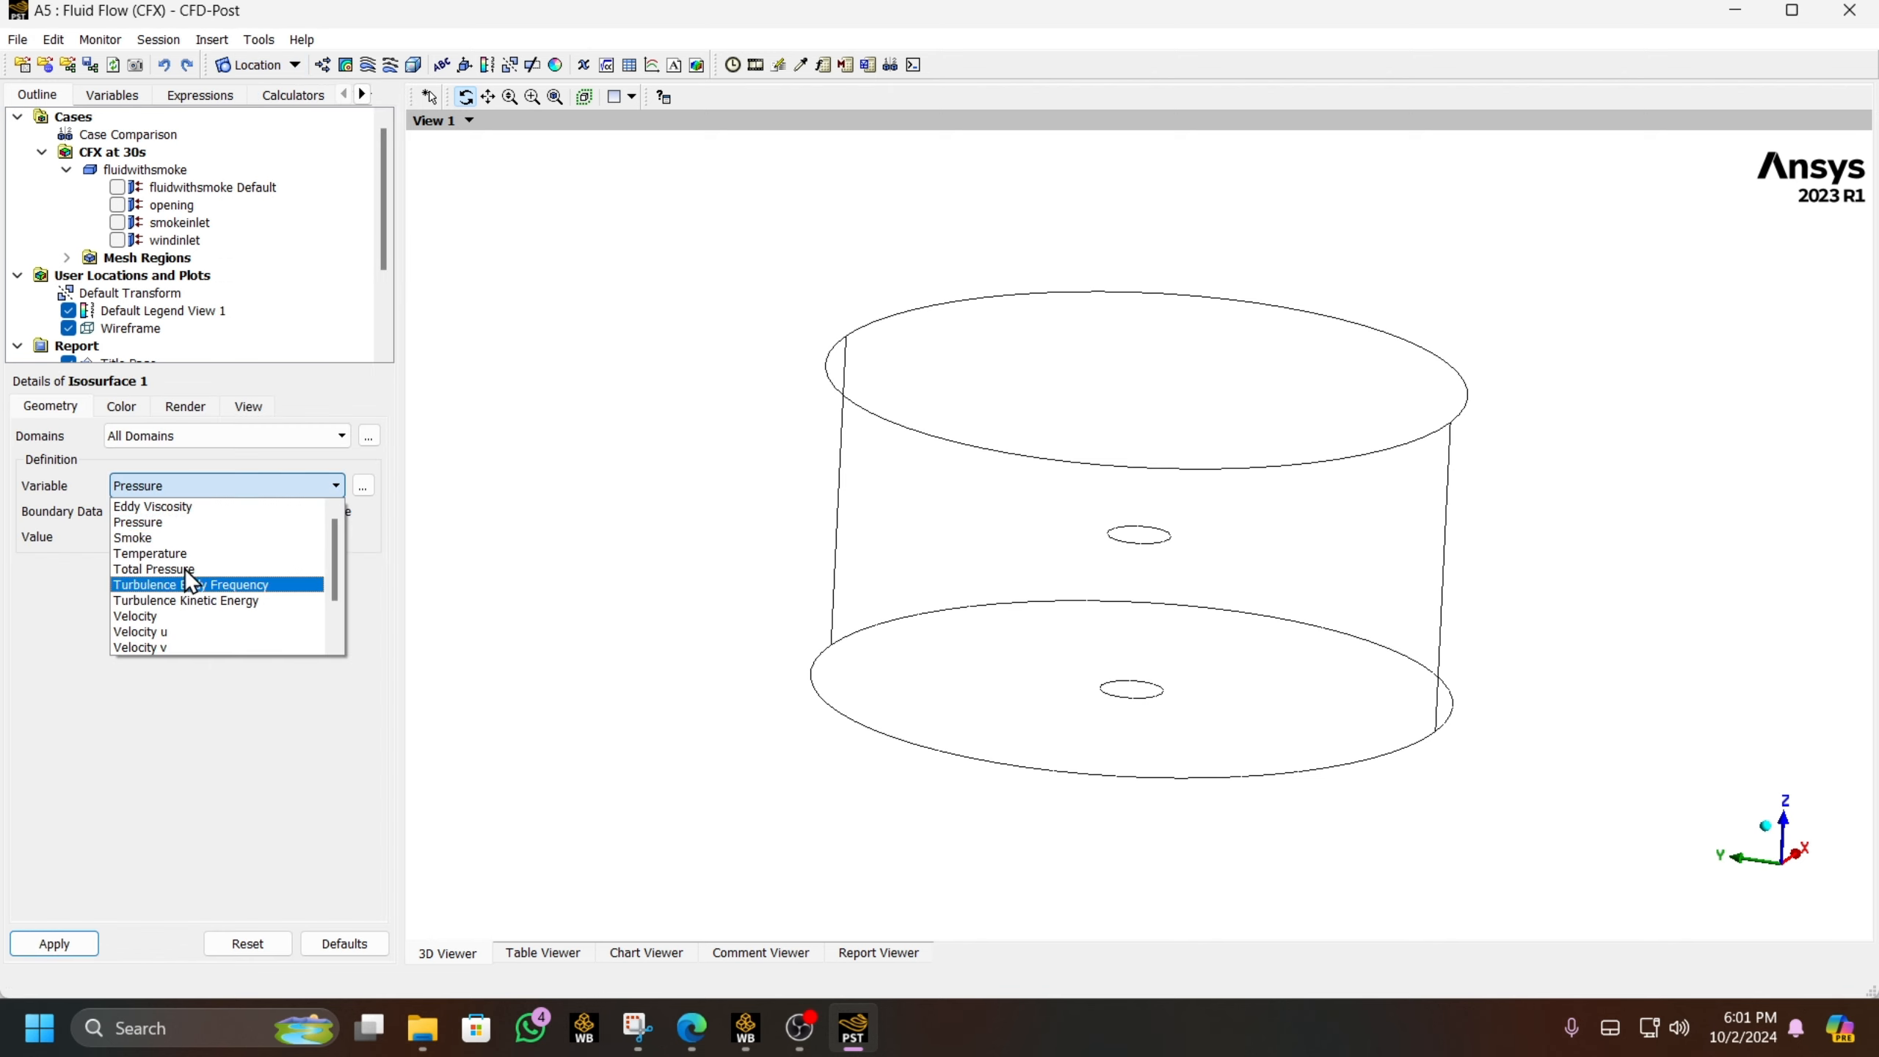
pyautogui.click(176, 538)
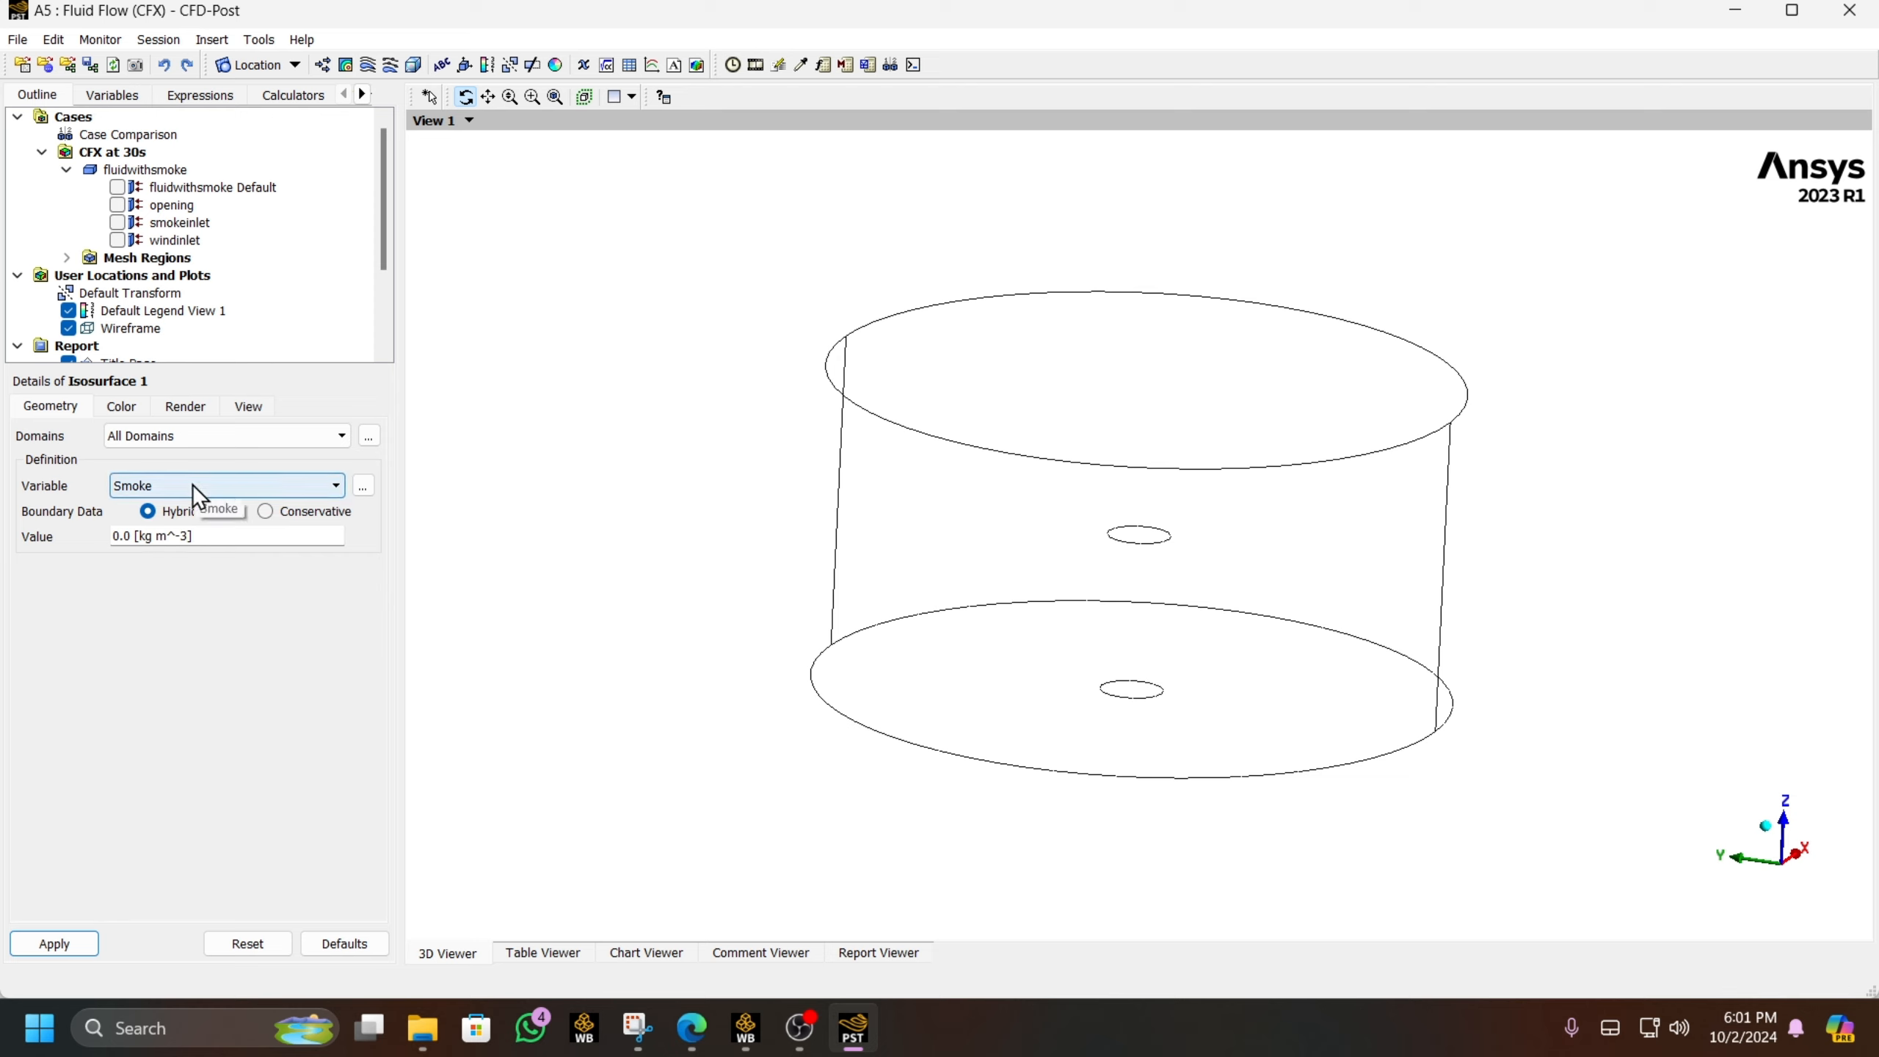
# - Apply the Smoke isosurface at a value of 0.05 kg m^-3 and reduce the value to 0.005 kg m^-3
pyautogui.click(198, 537)
pyautogui.write('.05')
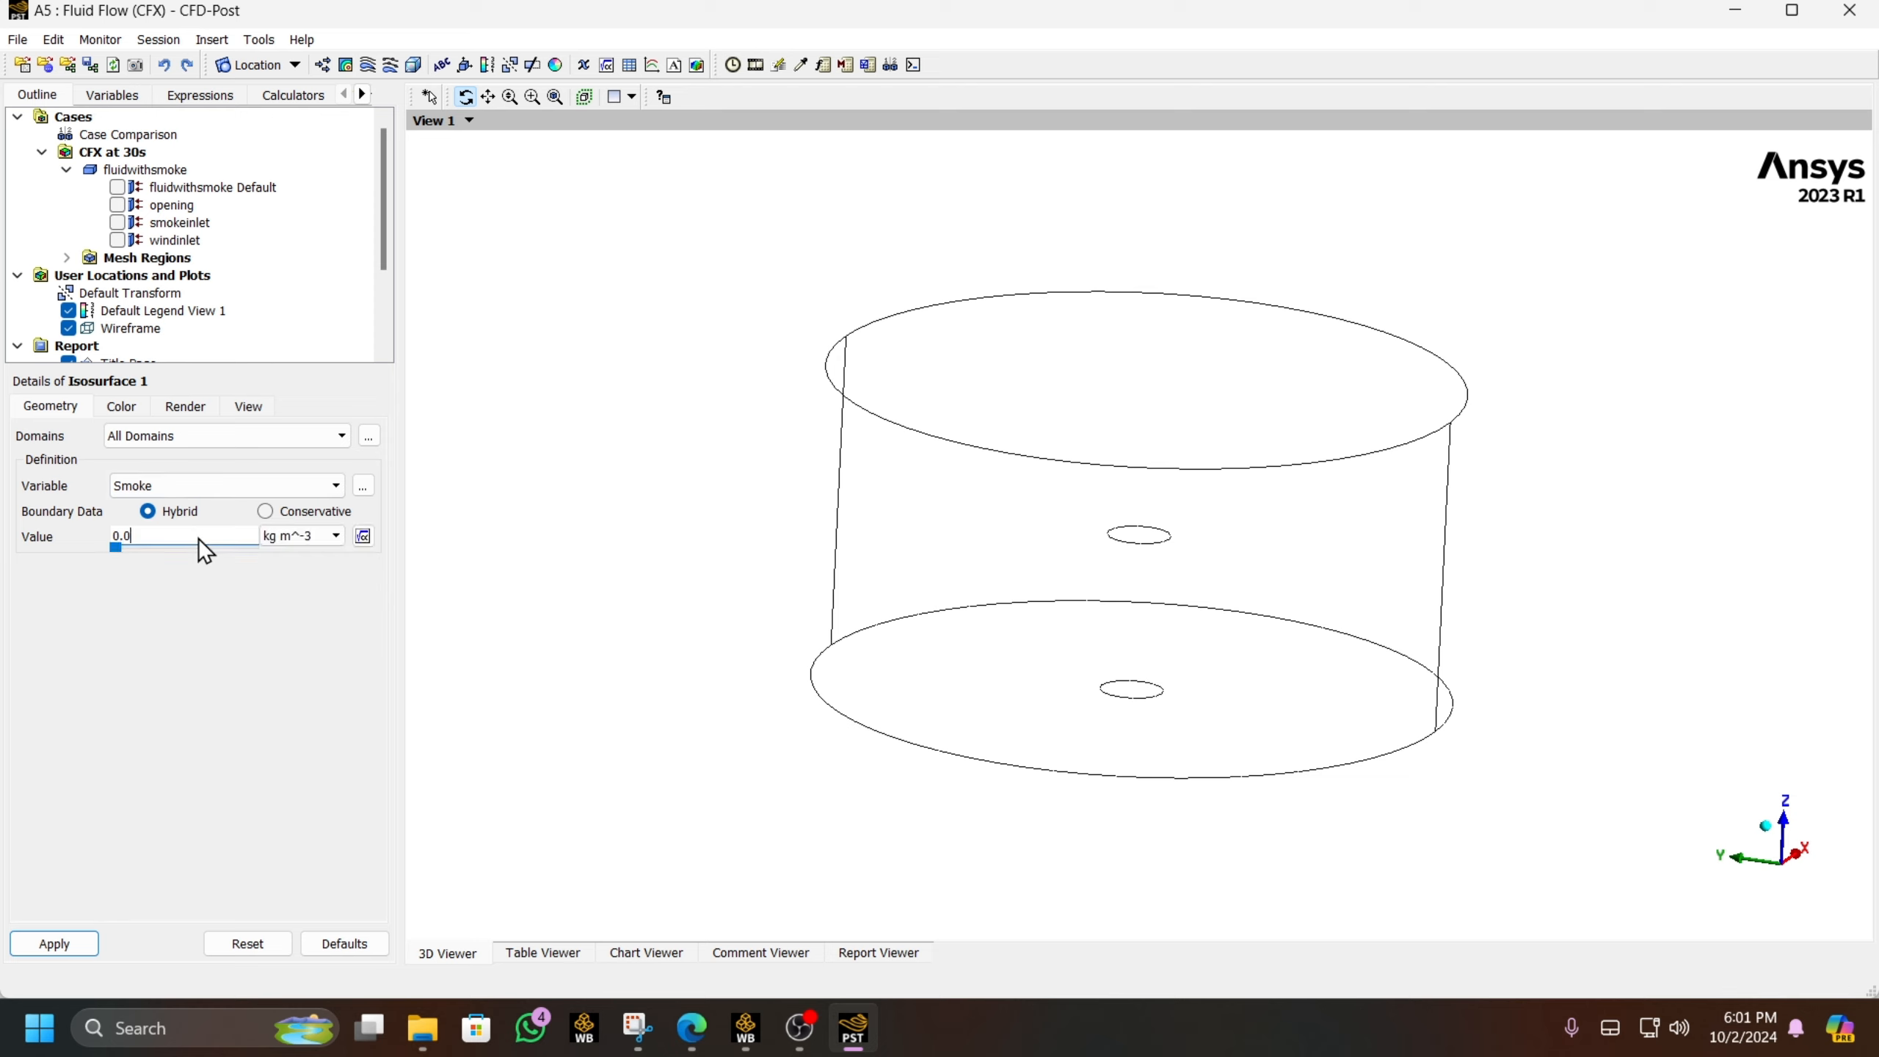
pyautogui.click(67, 944)
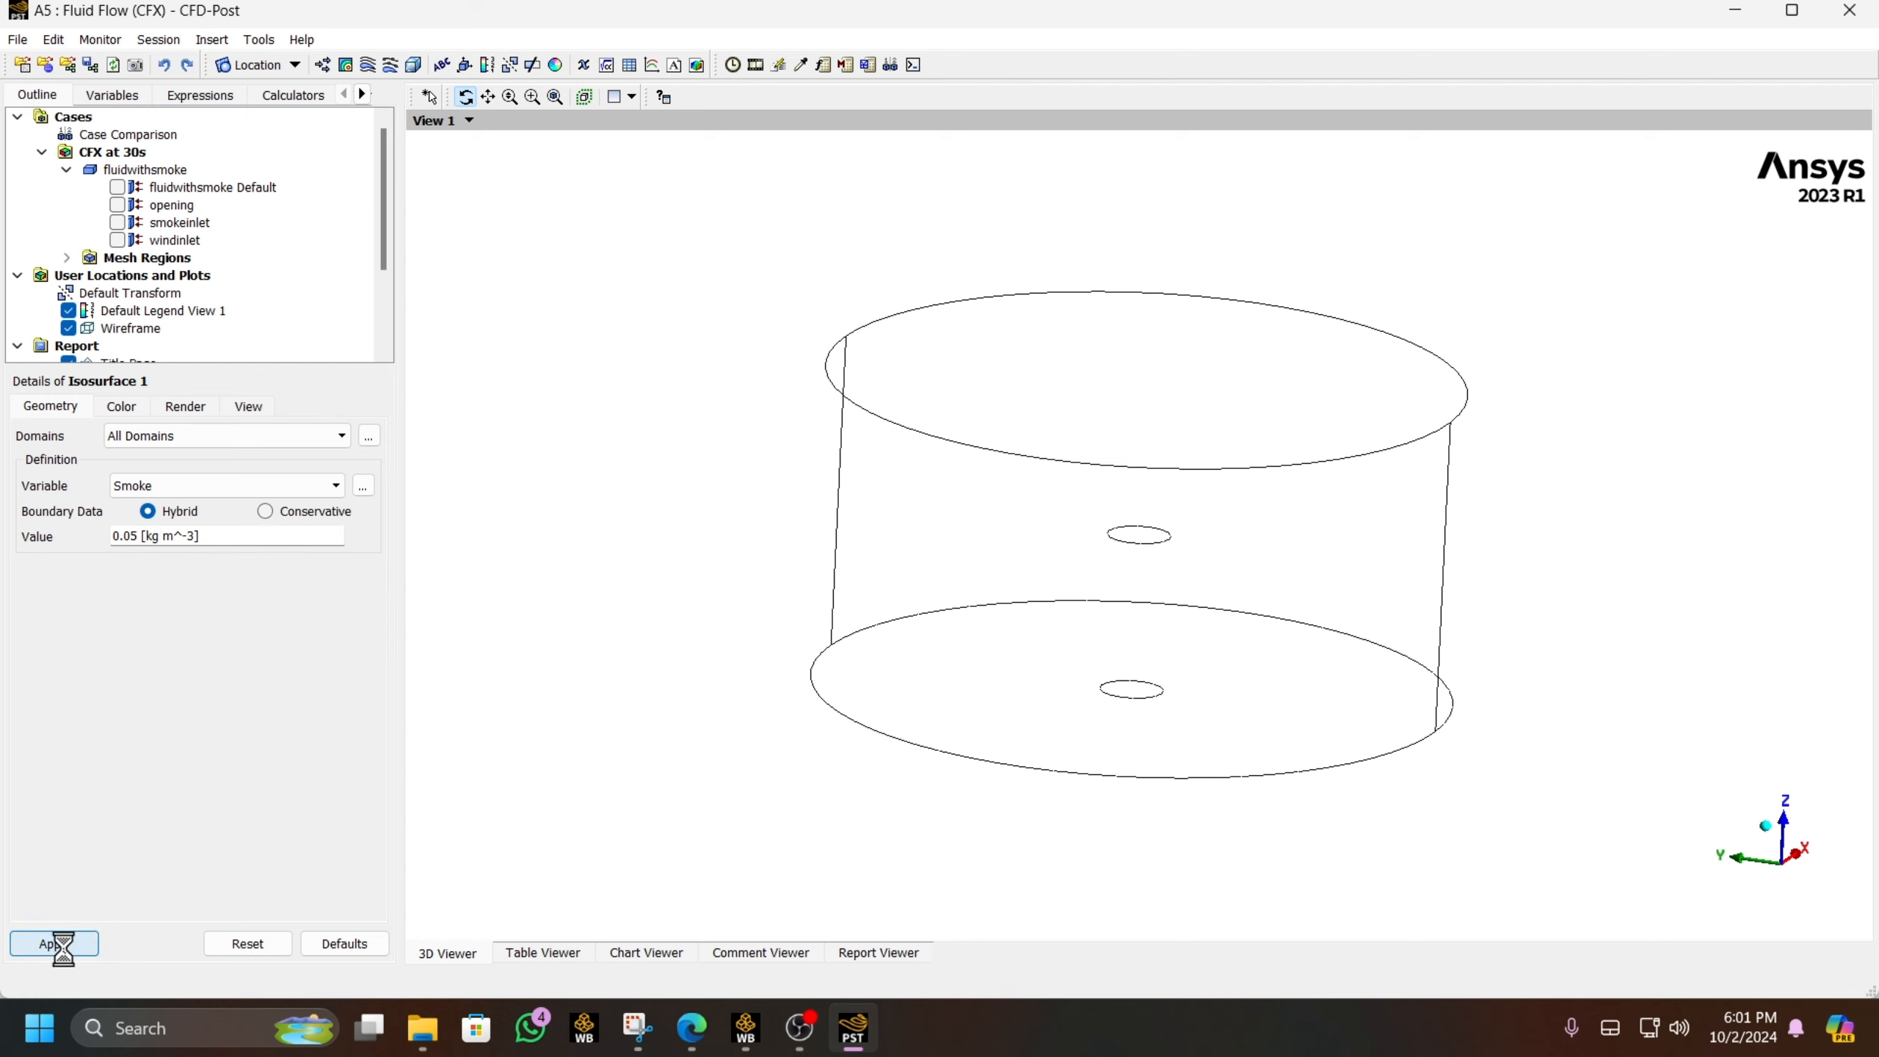
pyautogui.click(133, 538)
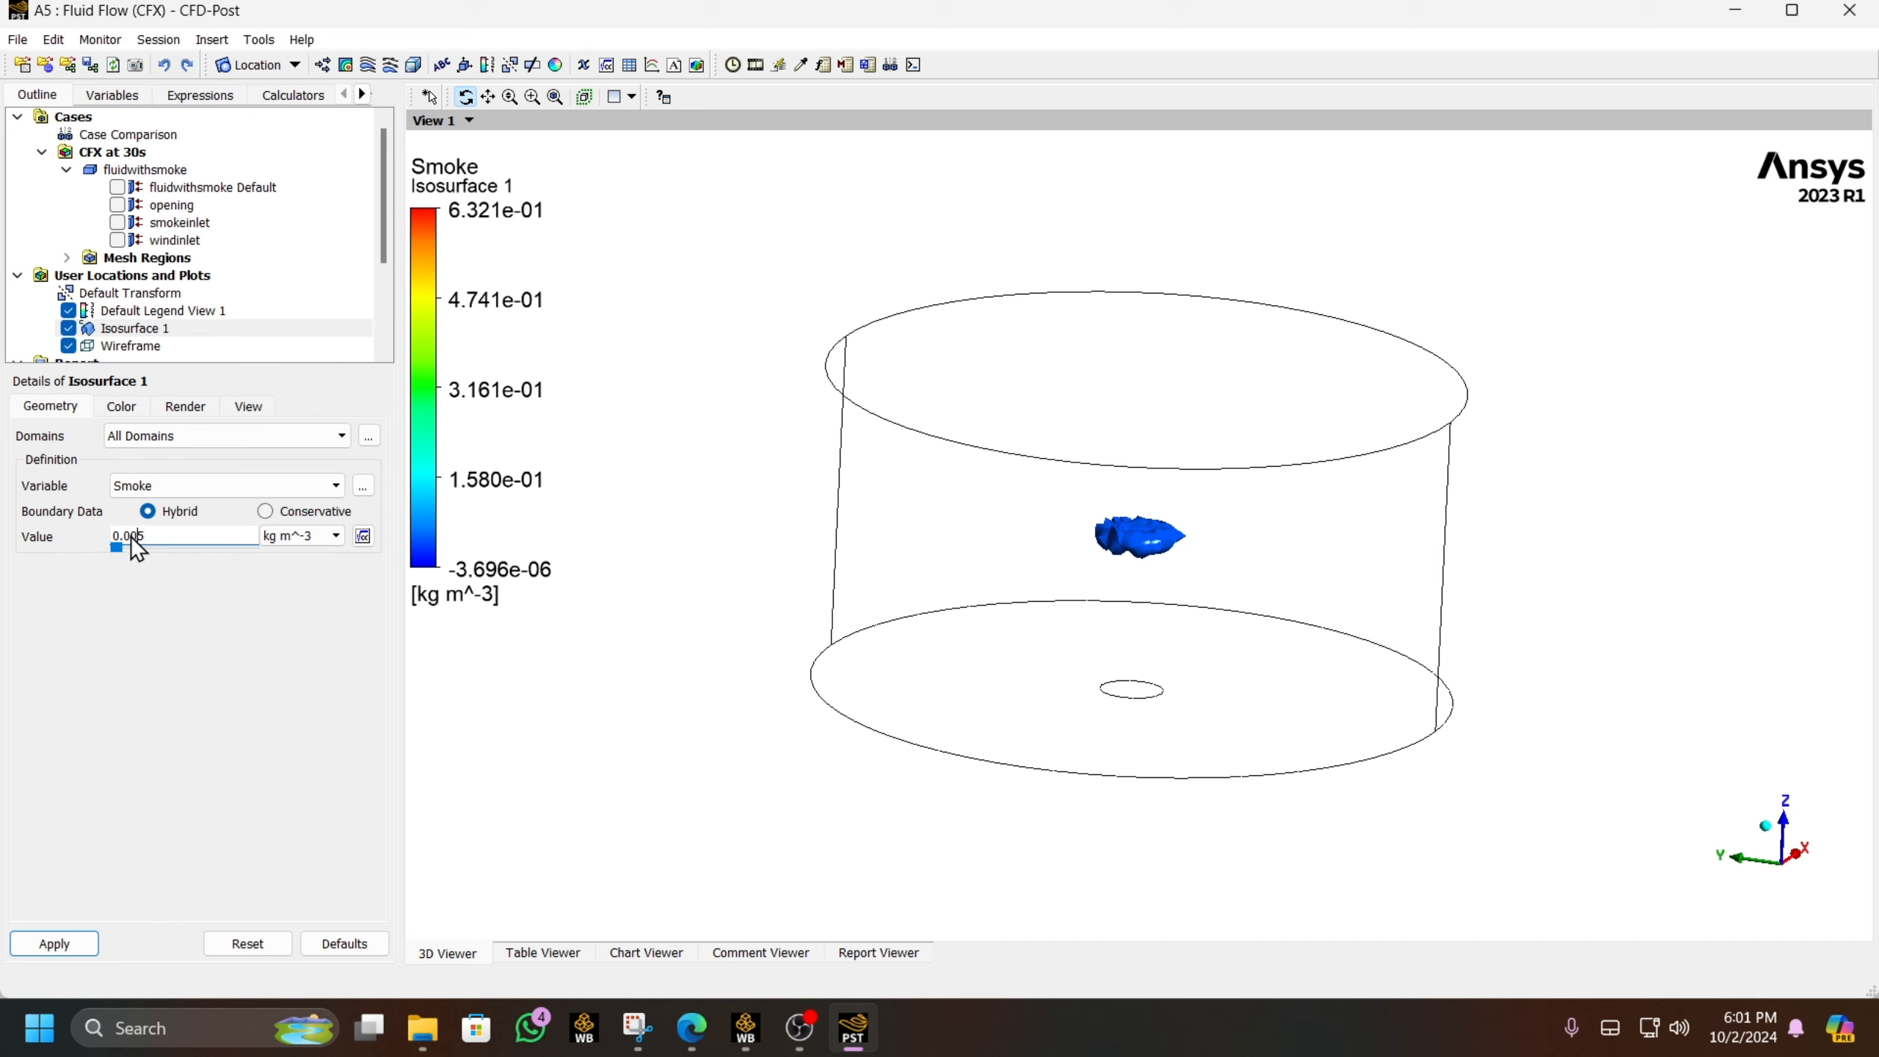
pyautogui.click(56, 944)
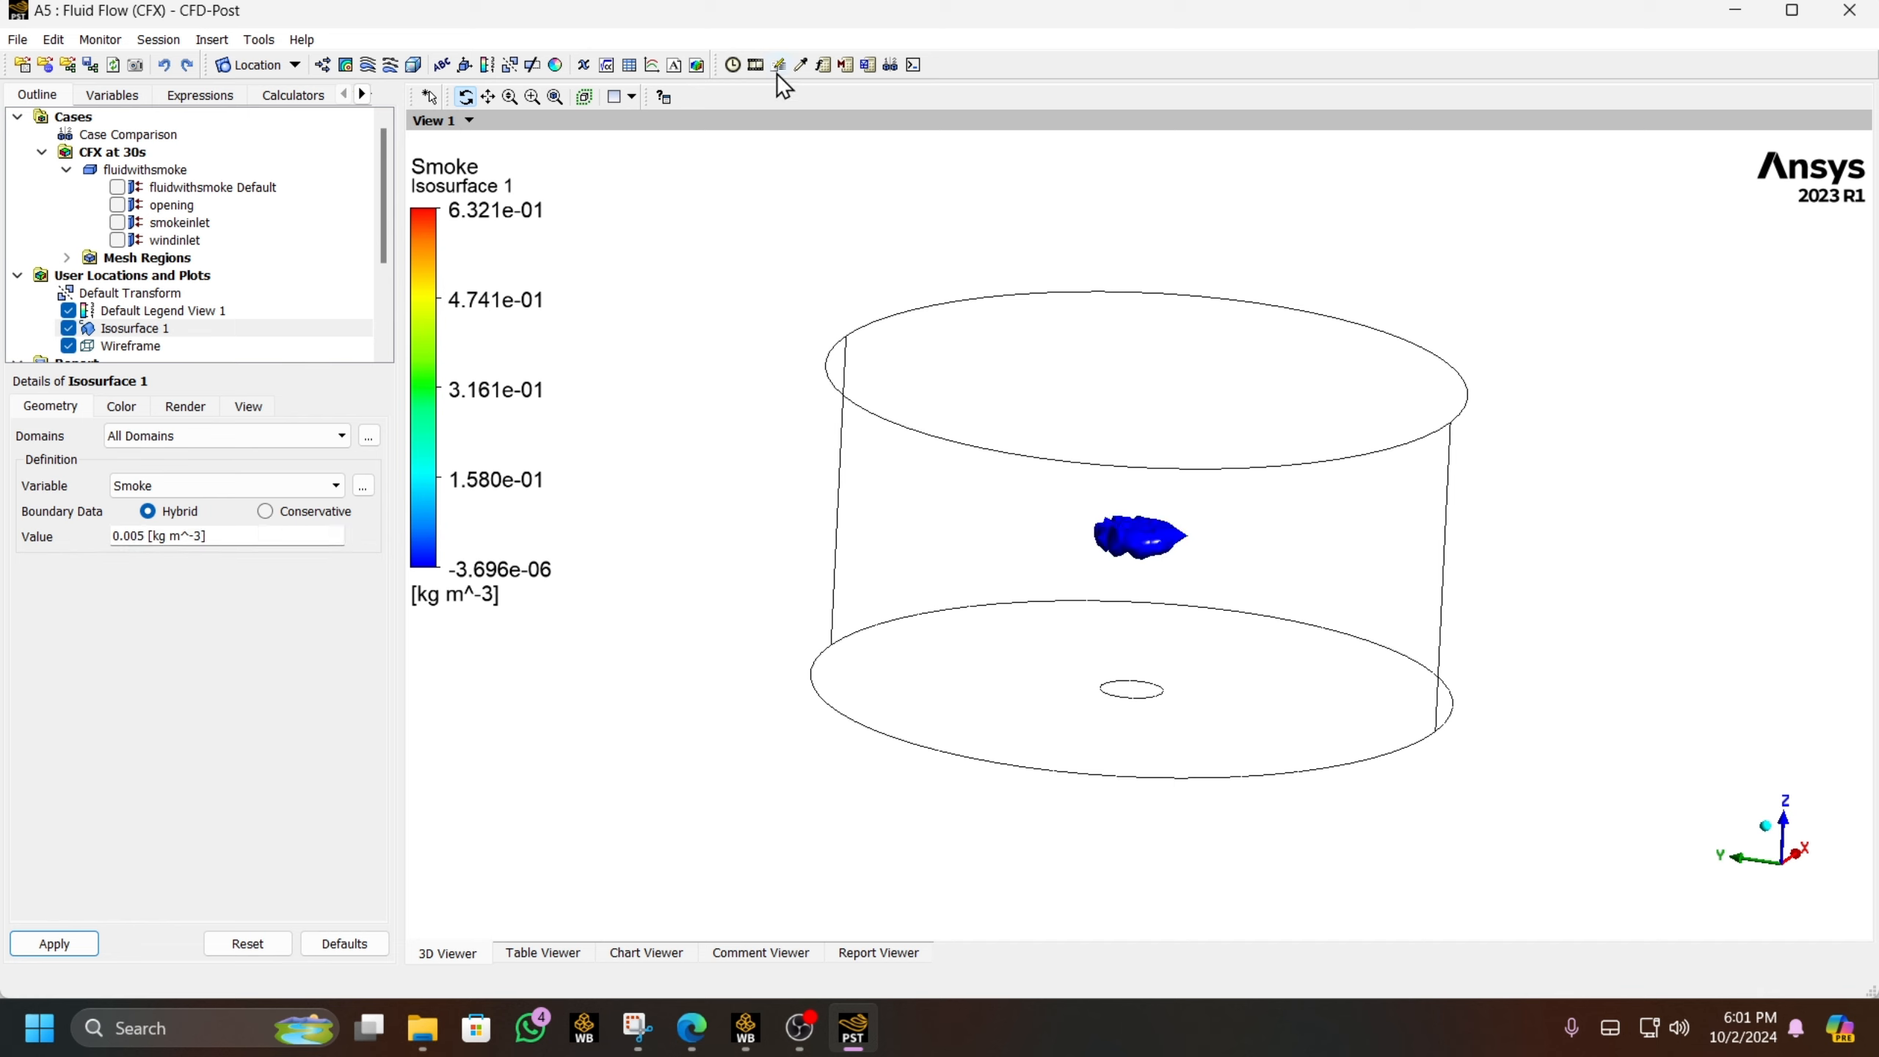
# - Open the timestep animation, rewind it to timestep 0 and play the Smoke isosurface through to timestep 300
pyautogui.click(754, 65)
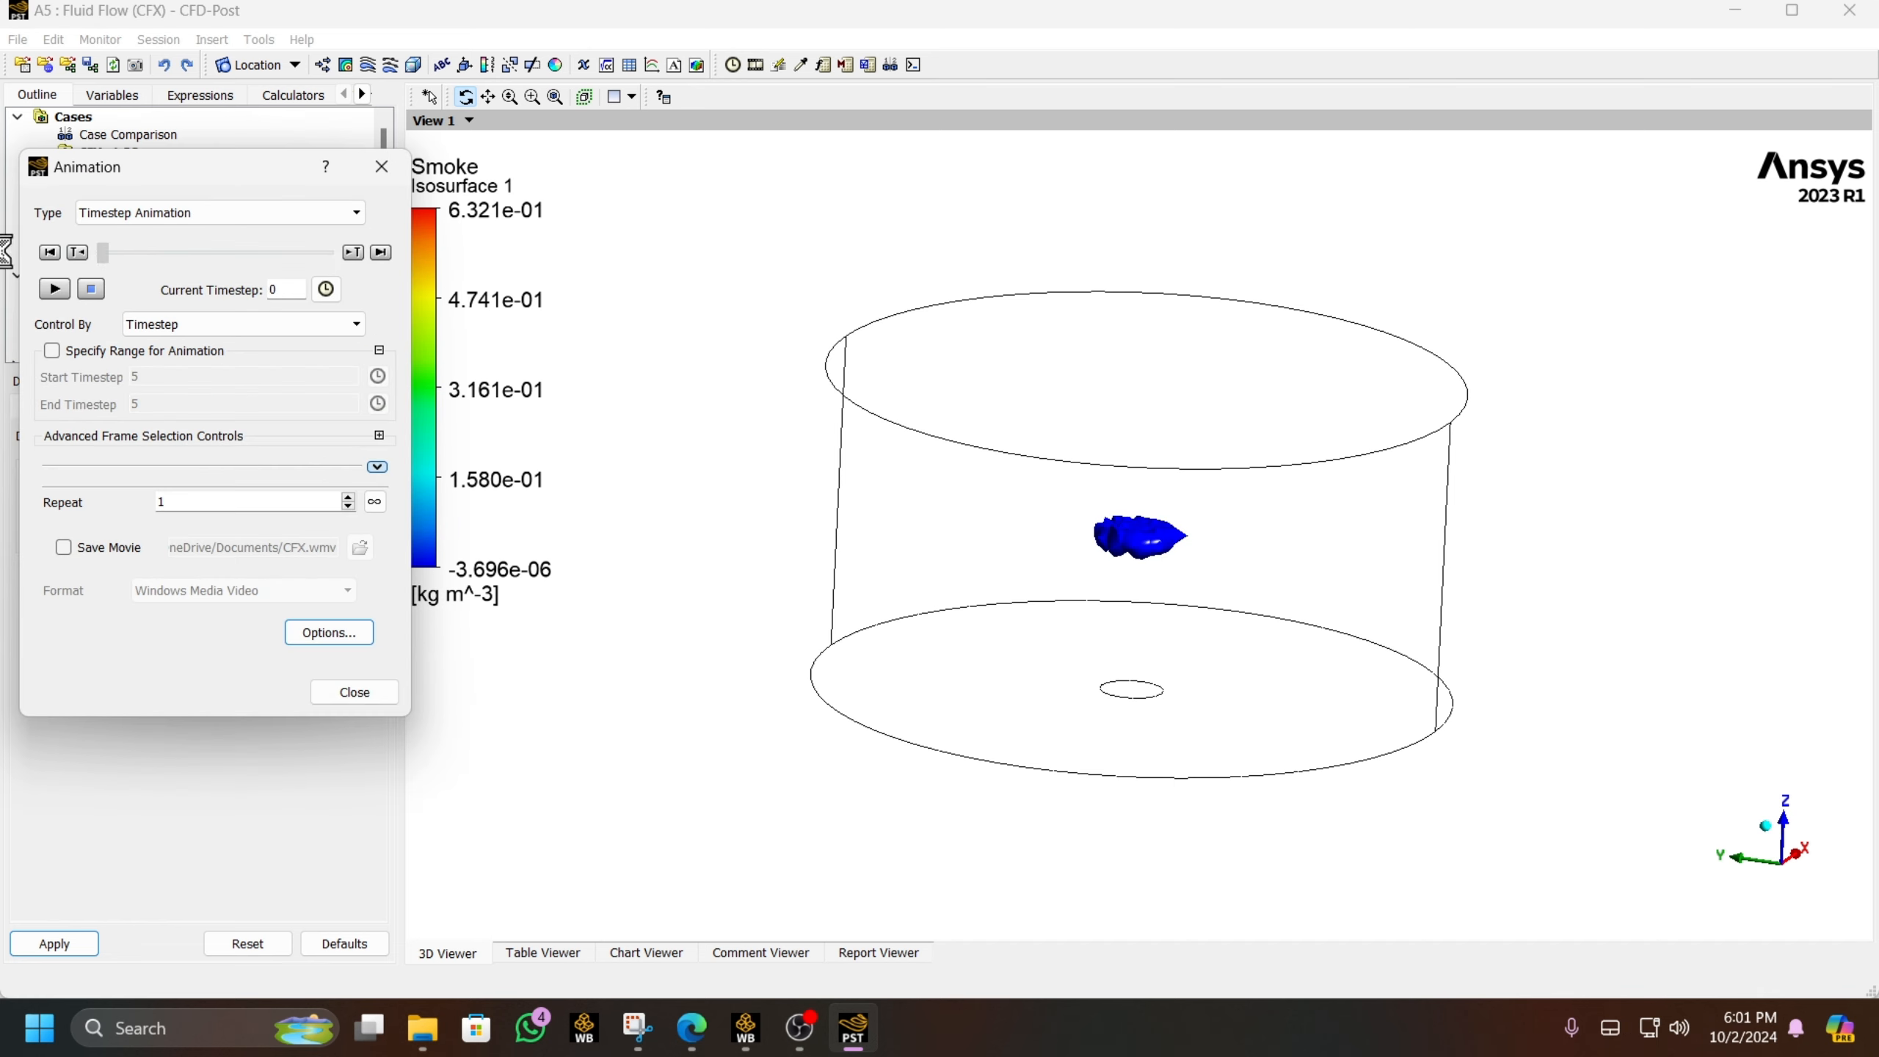
pyautogui.moveTo(325, 252); pyautogui.dragTo(94, 253)
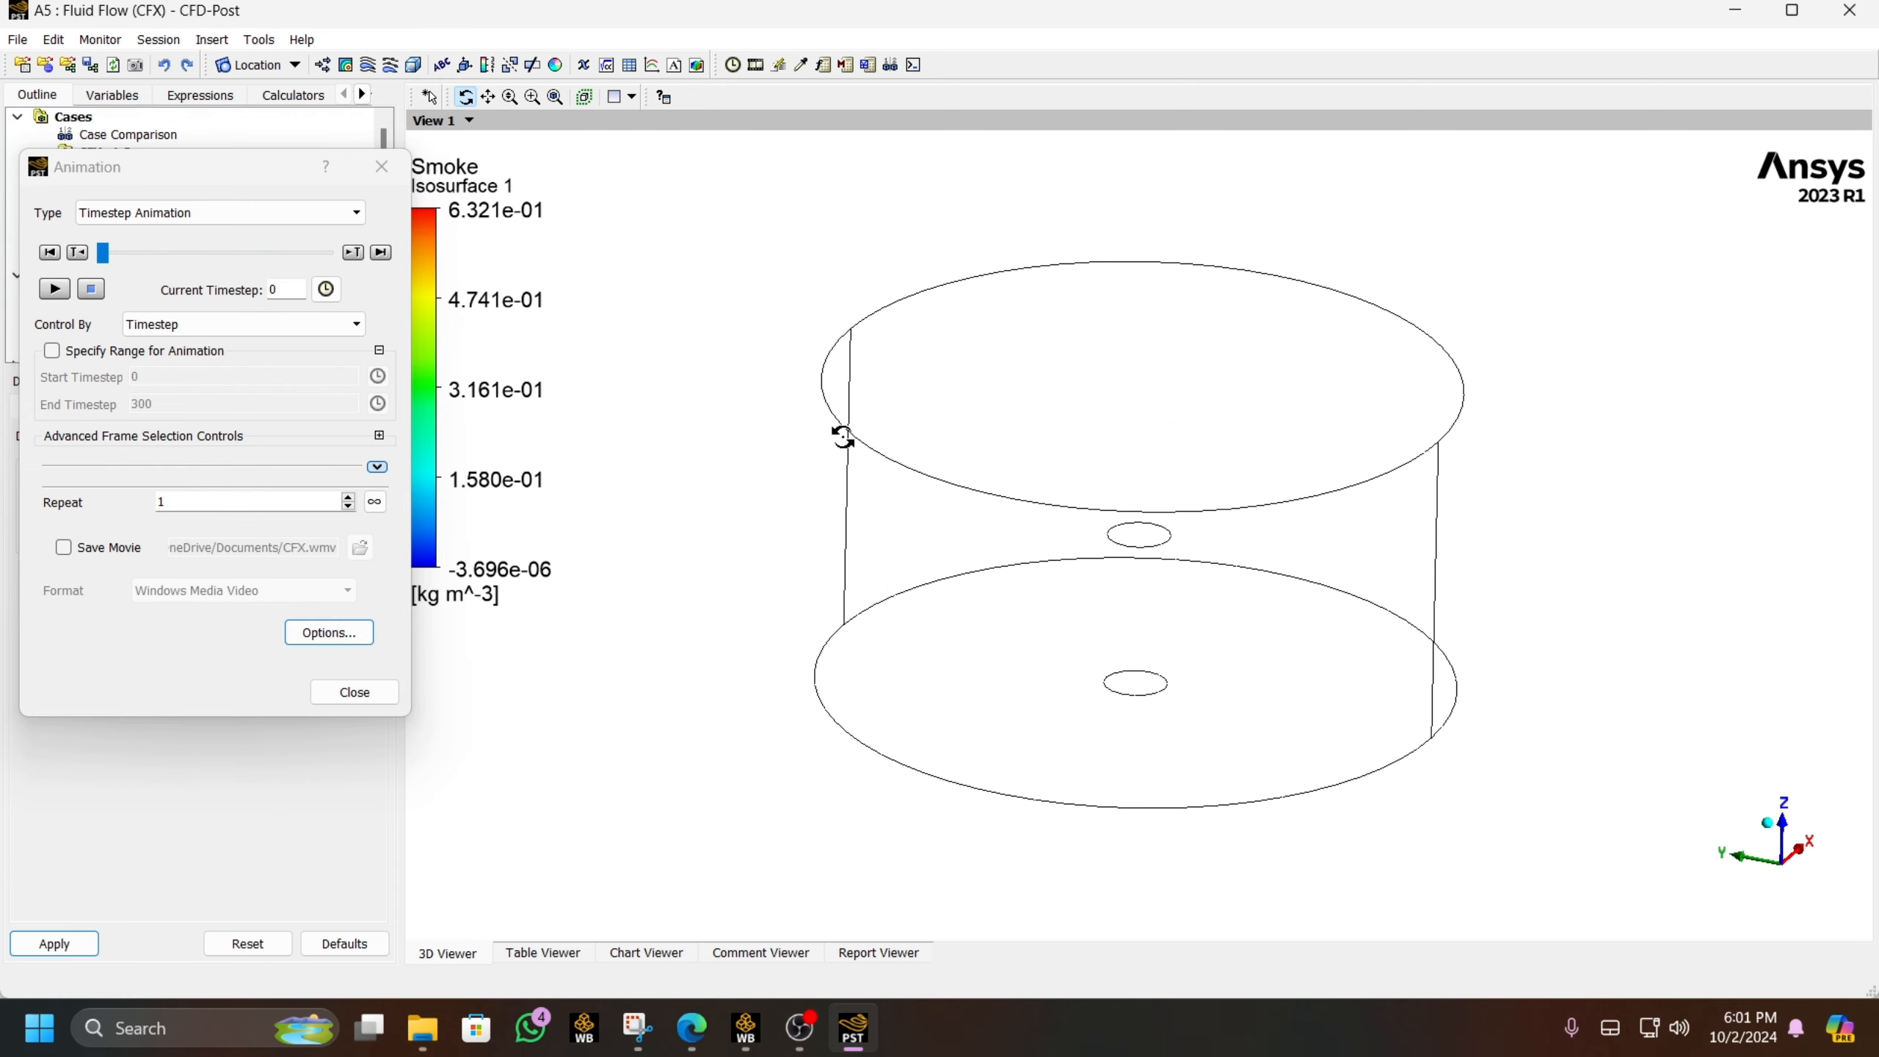
pyautogui.click(55, 290)
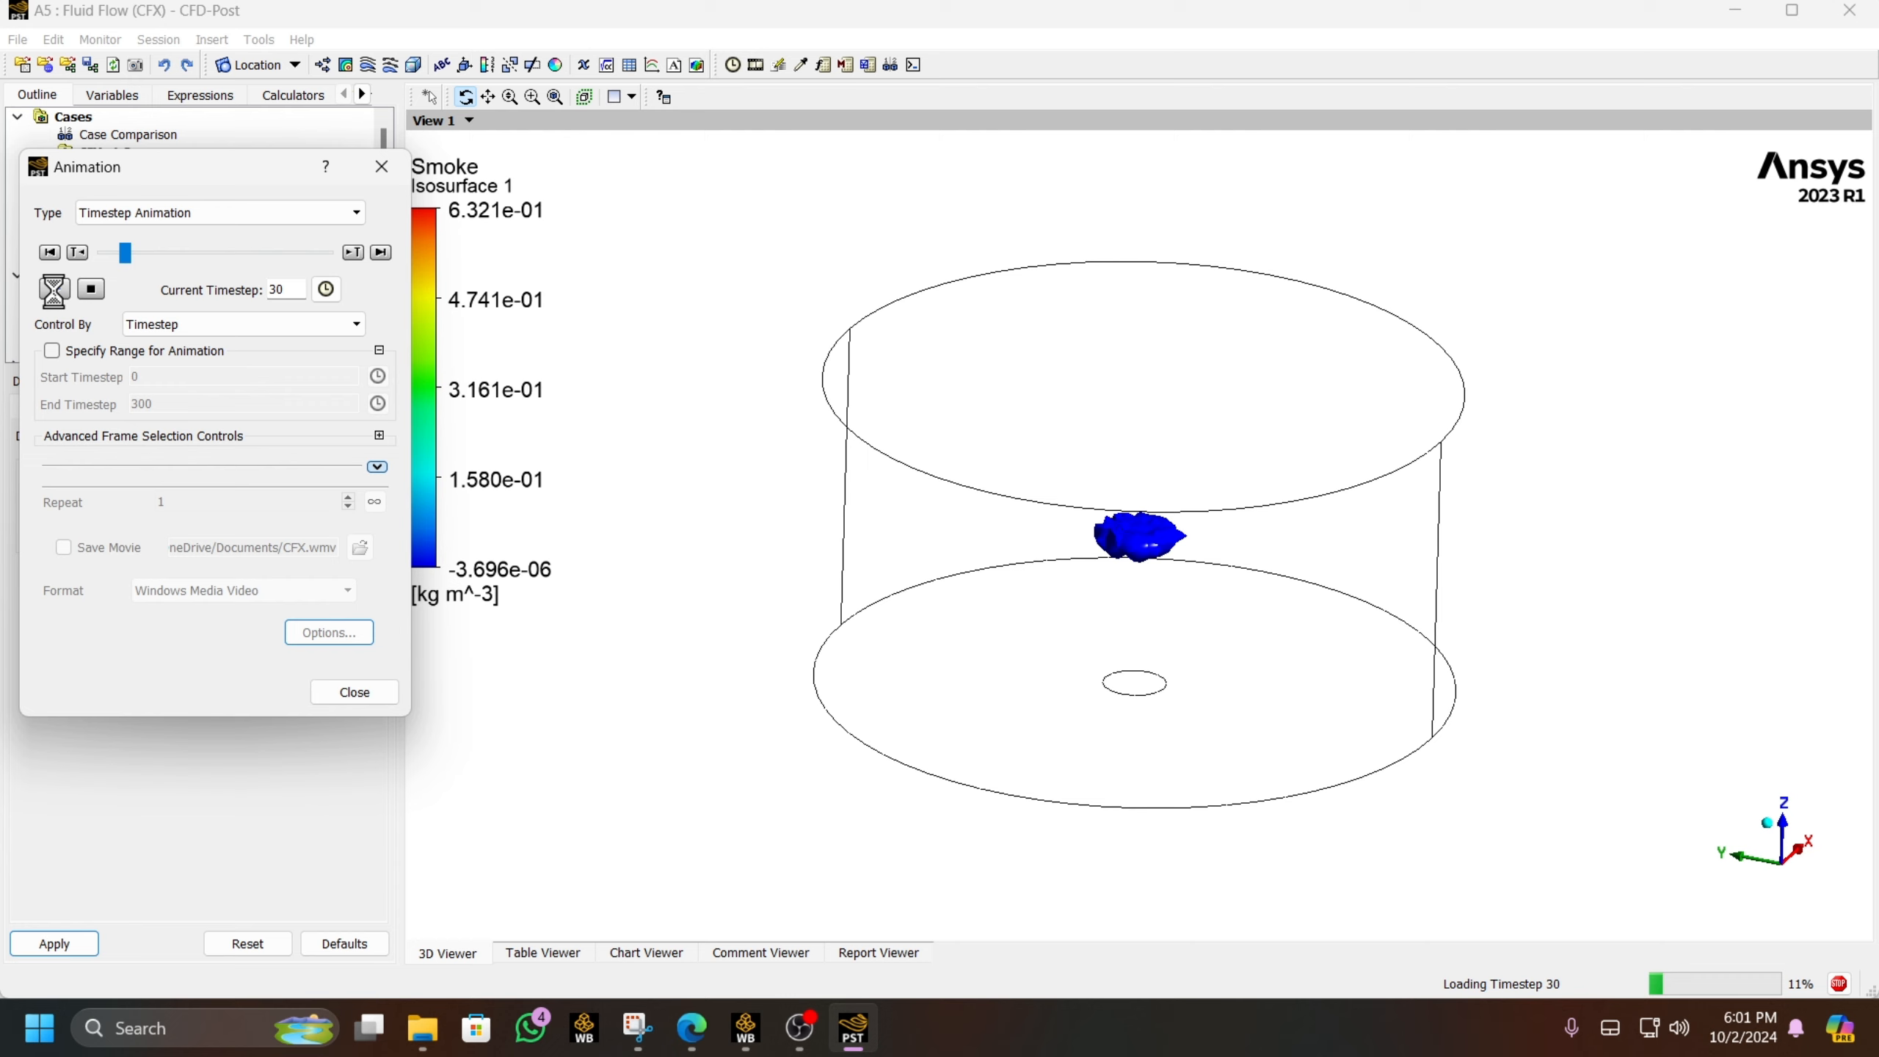
pyautogui.click(55, 290)
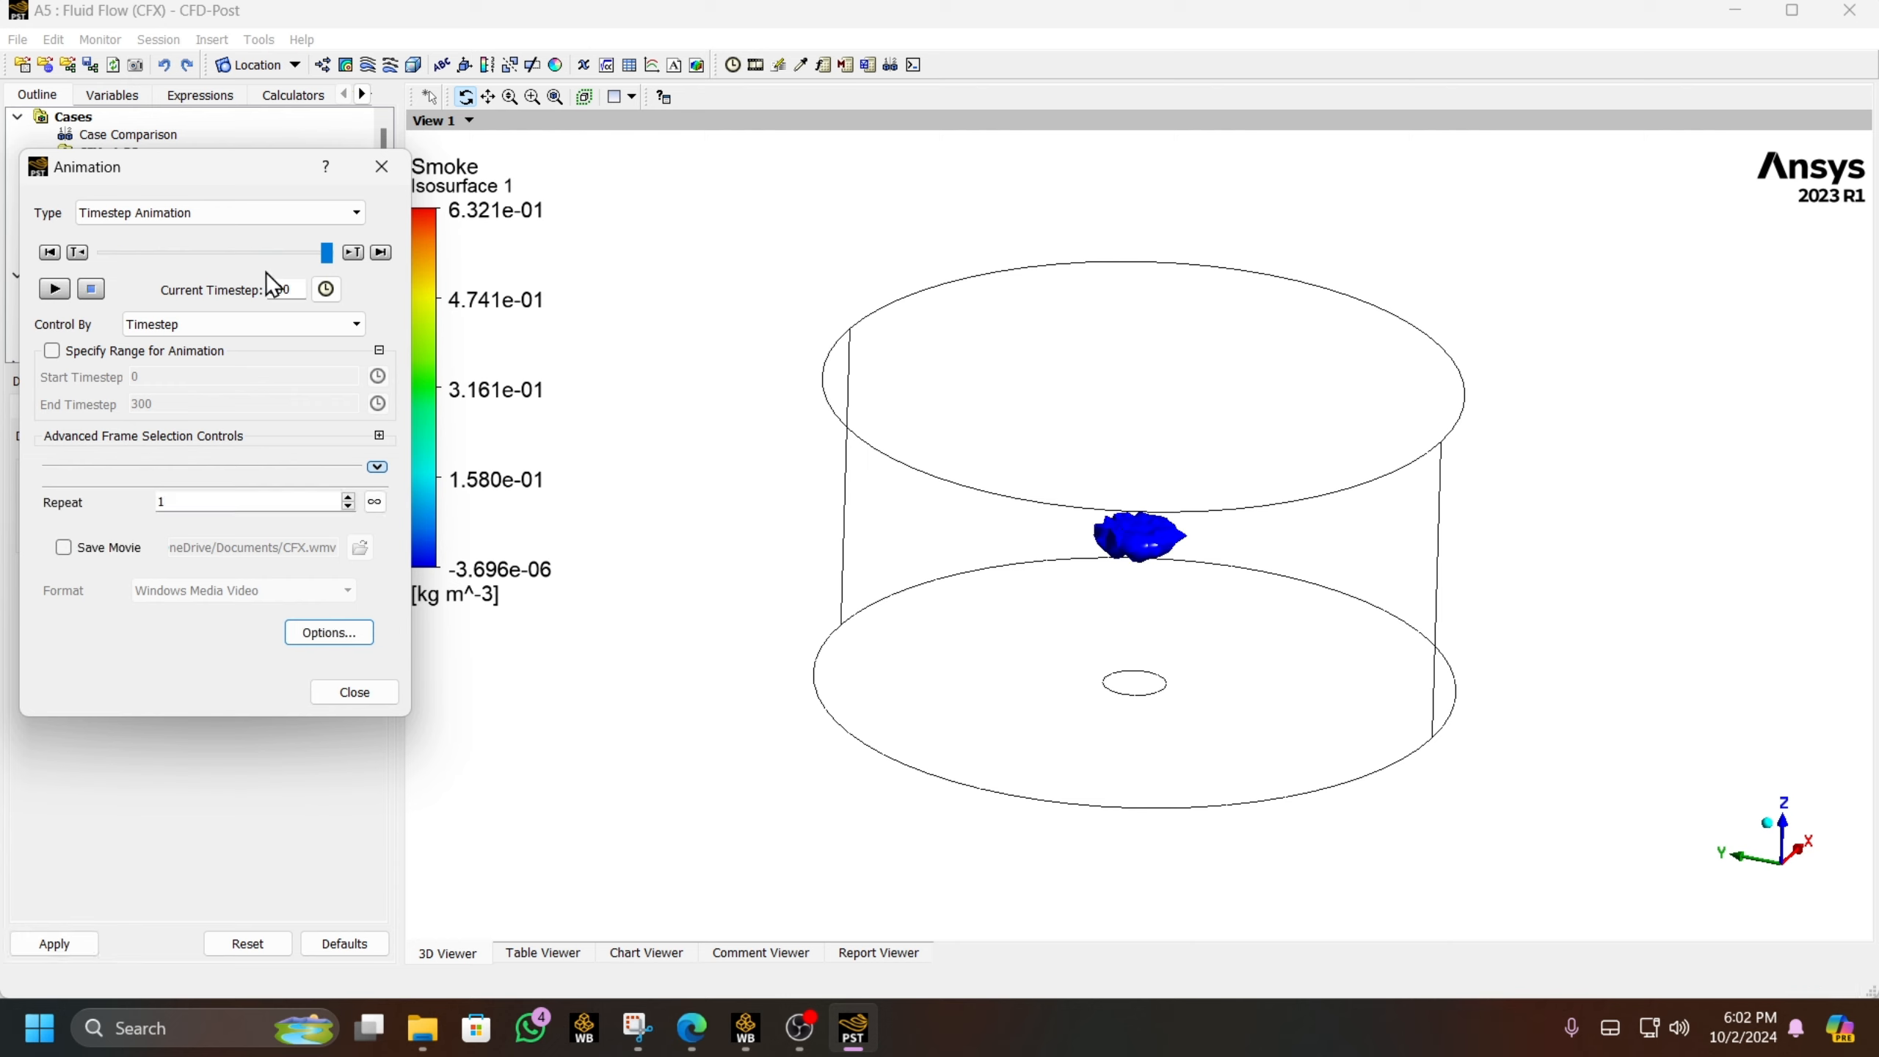
# - Move the animation window clear of the isosurface details, set Isosurface 1's variable to Pressure and apply it at about 0.304 Pa
pyautogui.moveTo(220, 169); pyautogui.dragTo(575, 152)
pyautogui.click(229, 487)
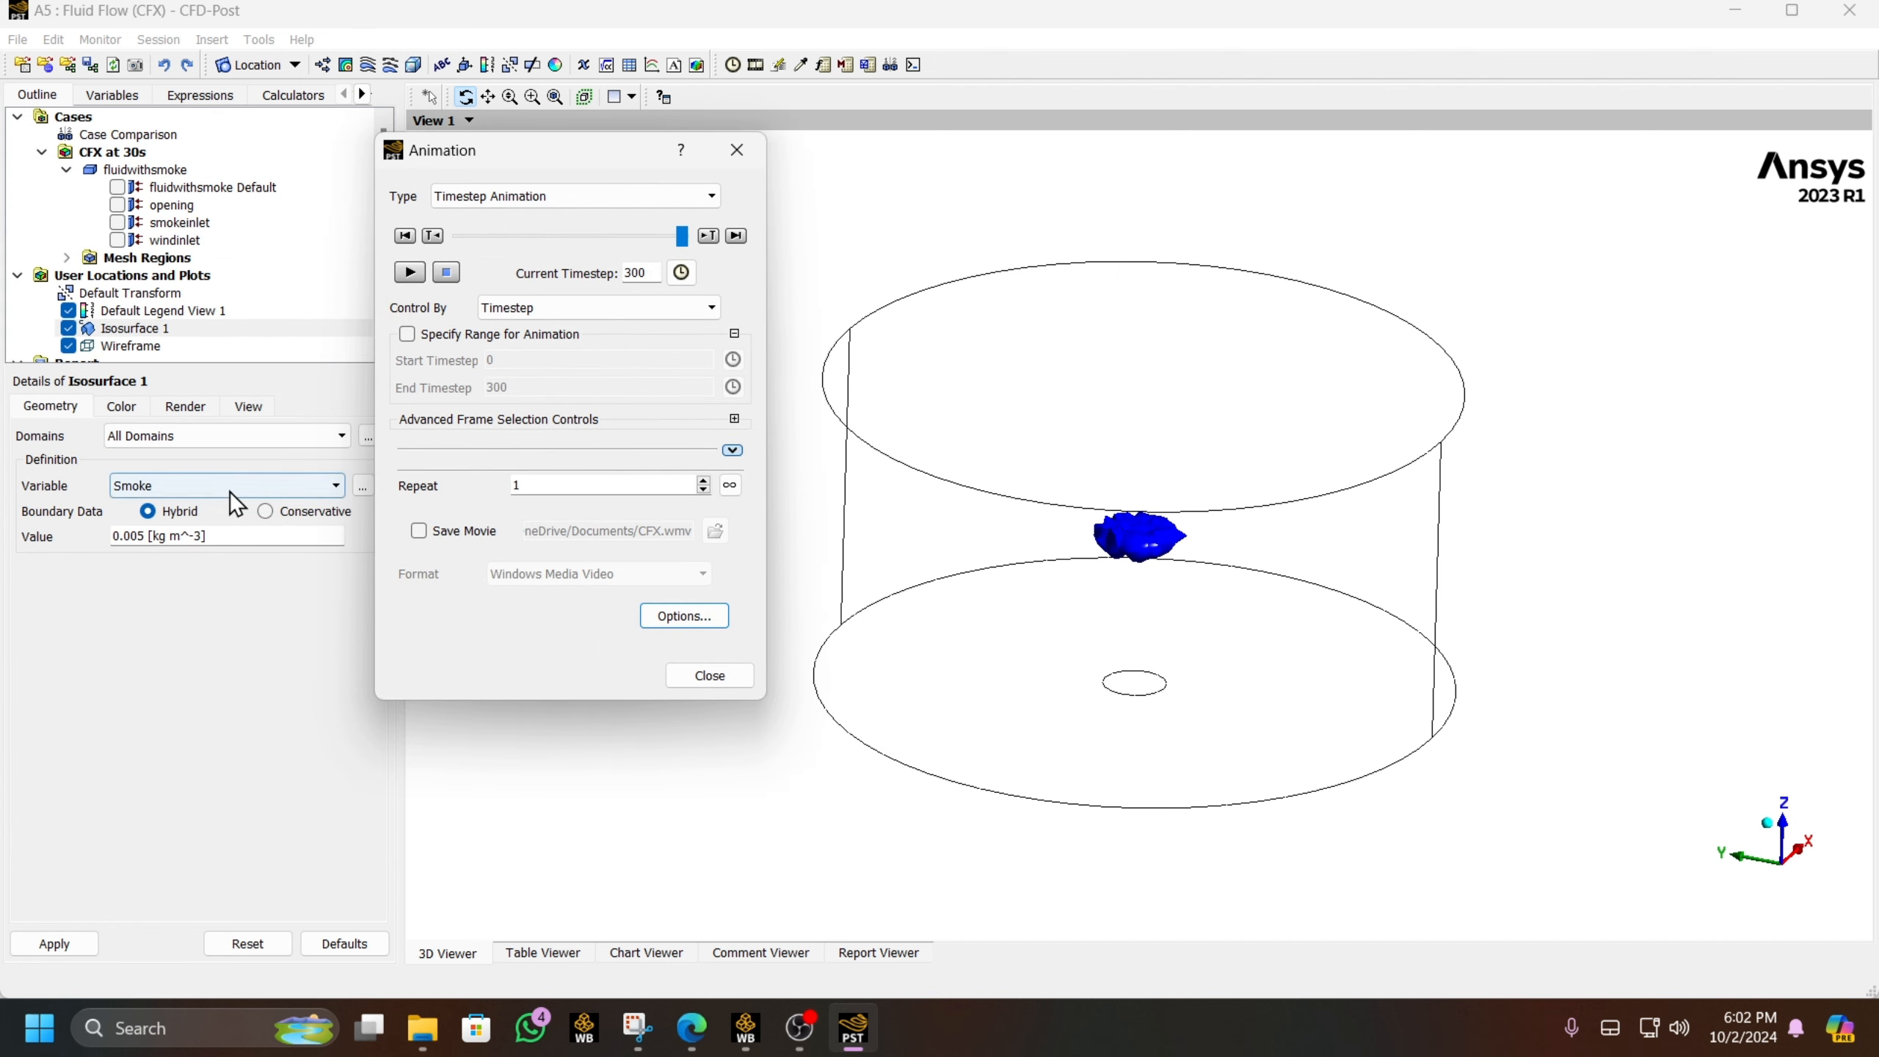
pyautogui.click(226, 530)
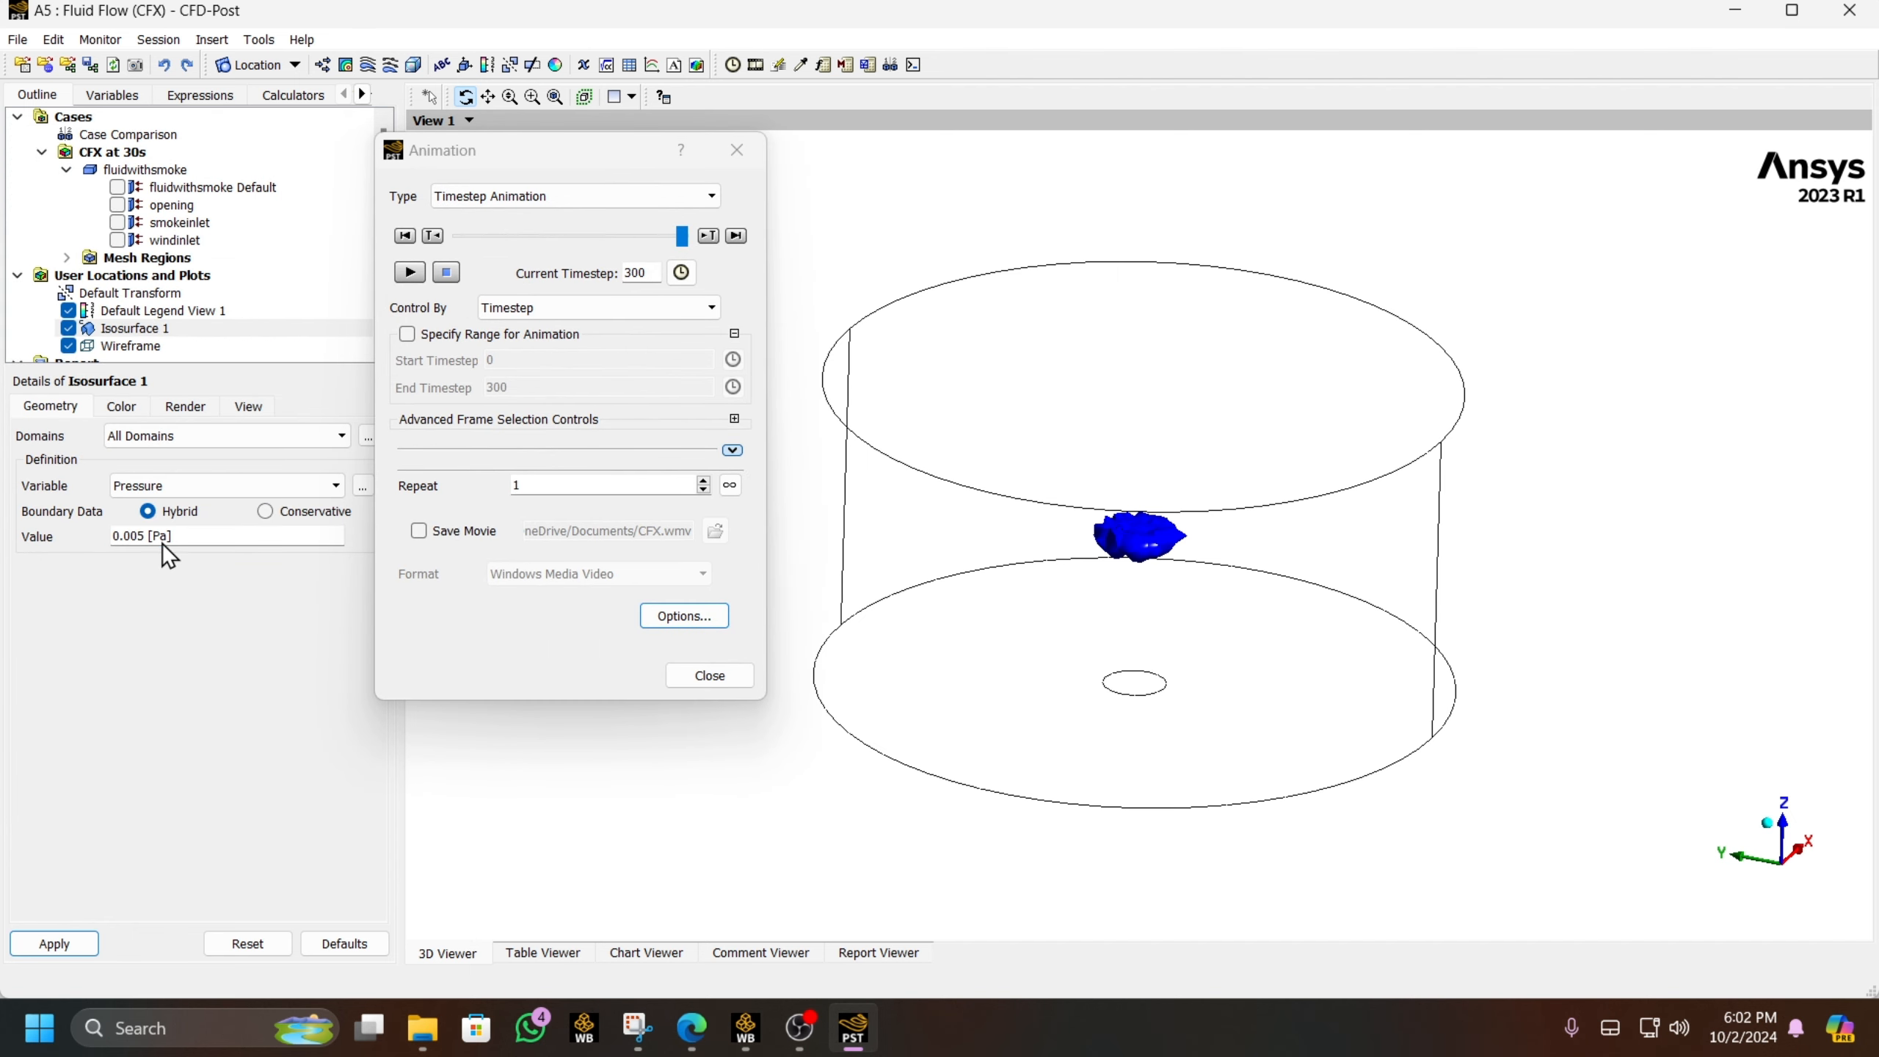
pyautogui.click(178, 539)
pyautogui.click(199, 540)
pyautogui.click(53, 943)
pyautogui.moveTo(1030, 582); pyautogui.dragTo(928, 647)
# - Set the colour range of Isosurface 1 to Local and apply it
pyautogui.click(108, 409)
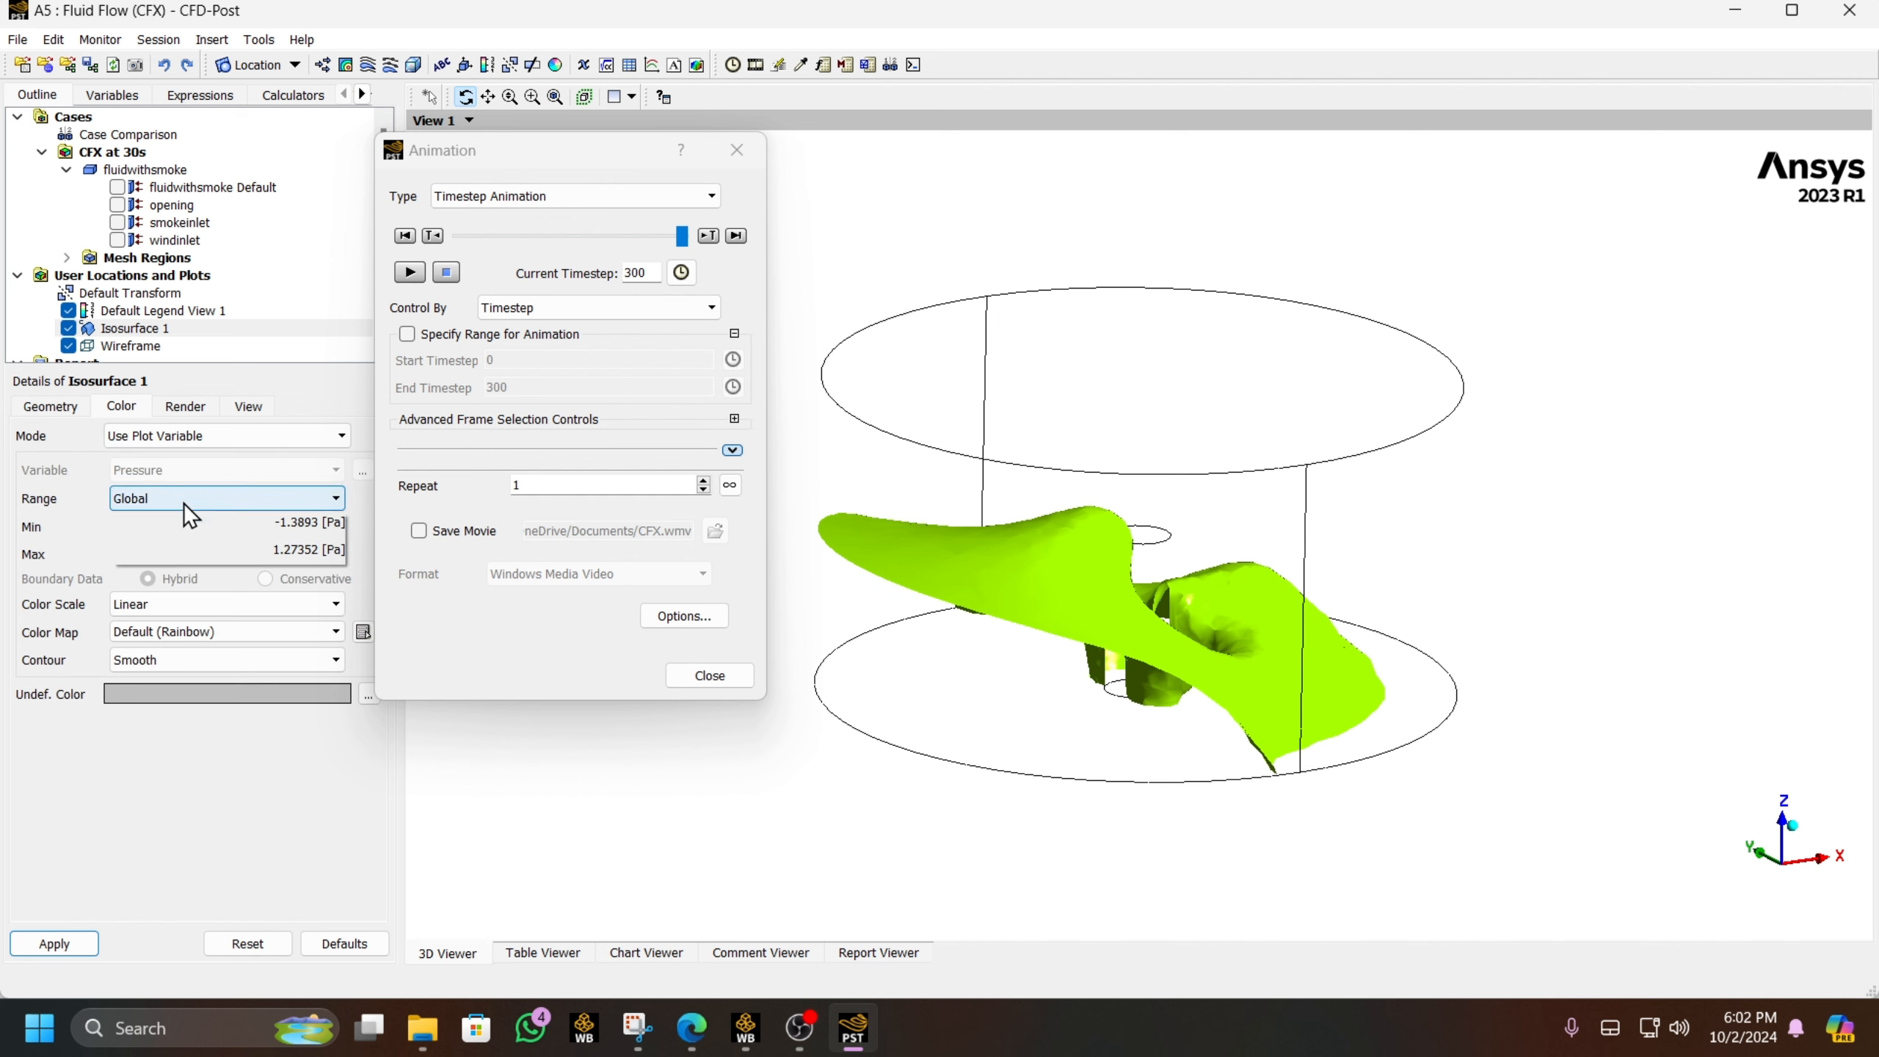
pyautogui.click(183, 500)
pyautogui.click(188, 539)
pyautogui.click(60, 945)
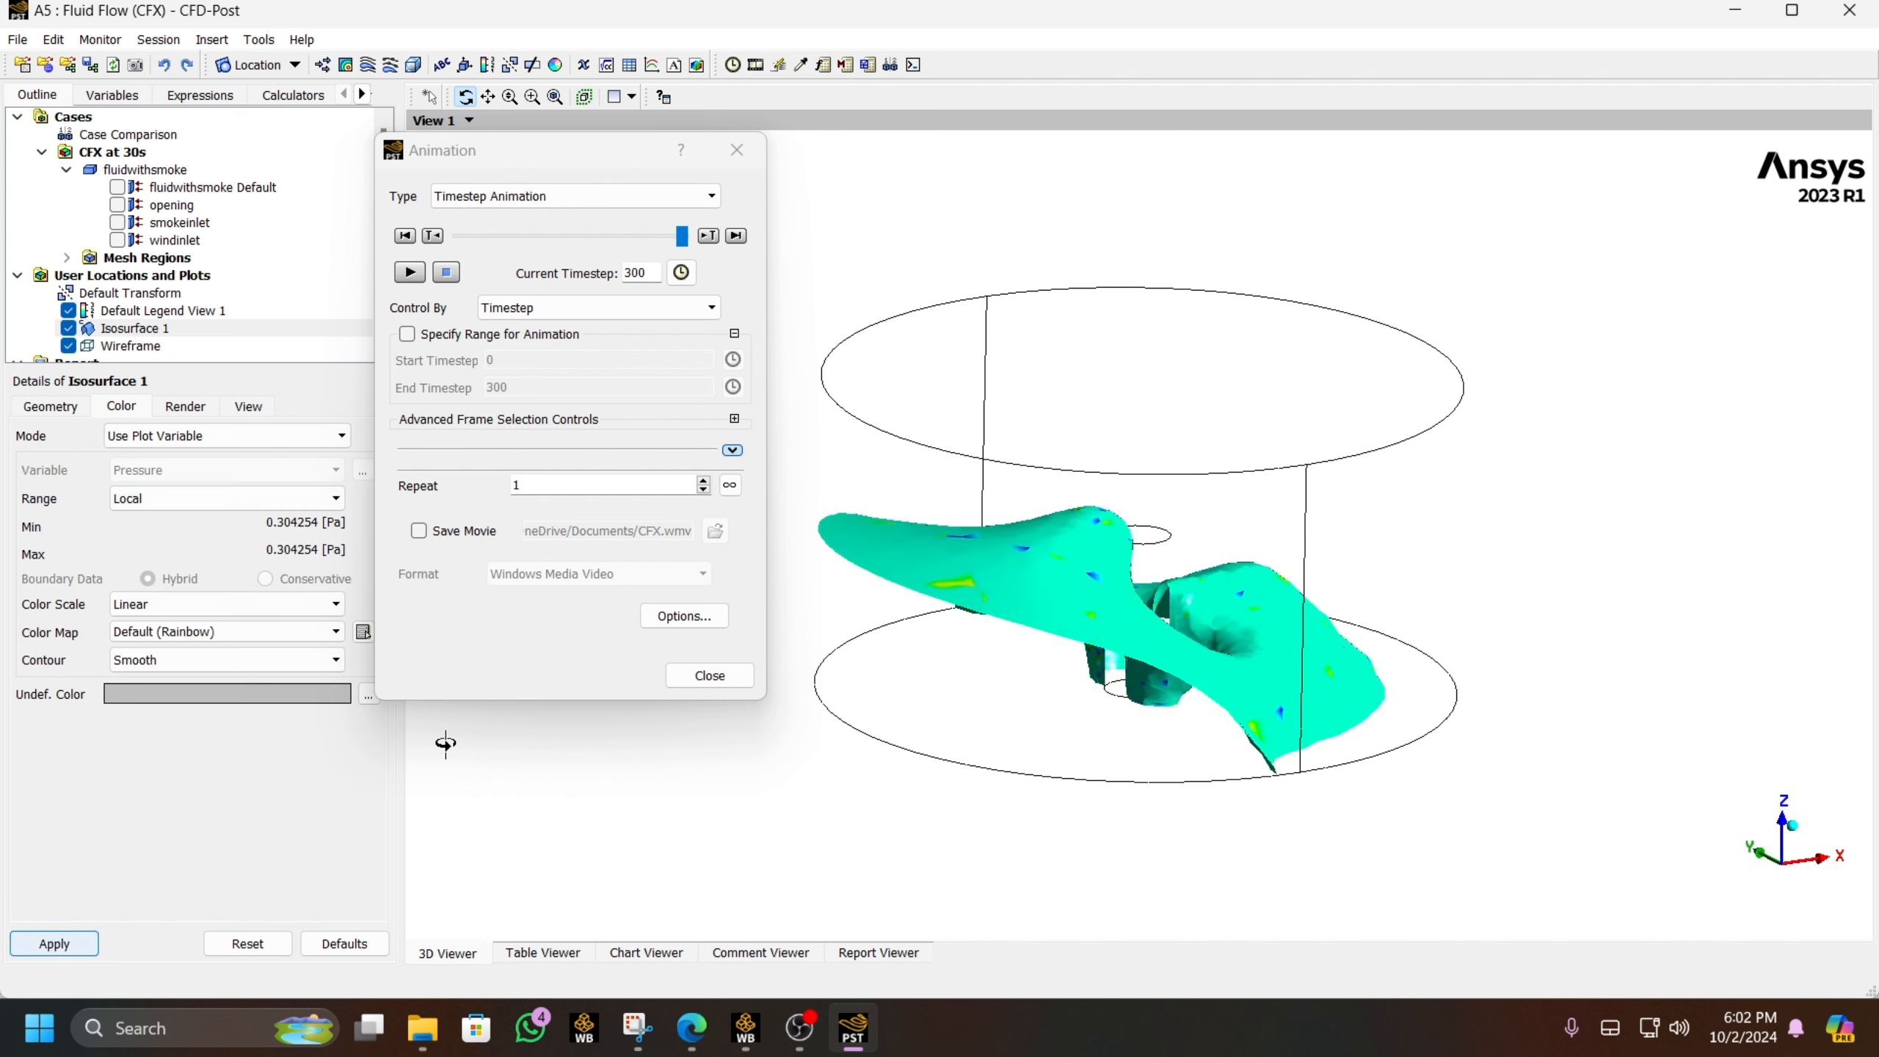
# - Play the timestep animation of the pressure isosurface and step forward through the first timesteps
pyautogui.click(409, 272)
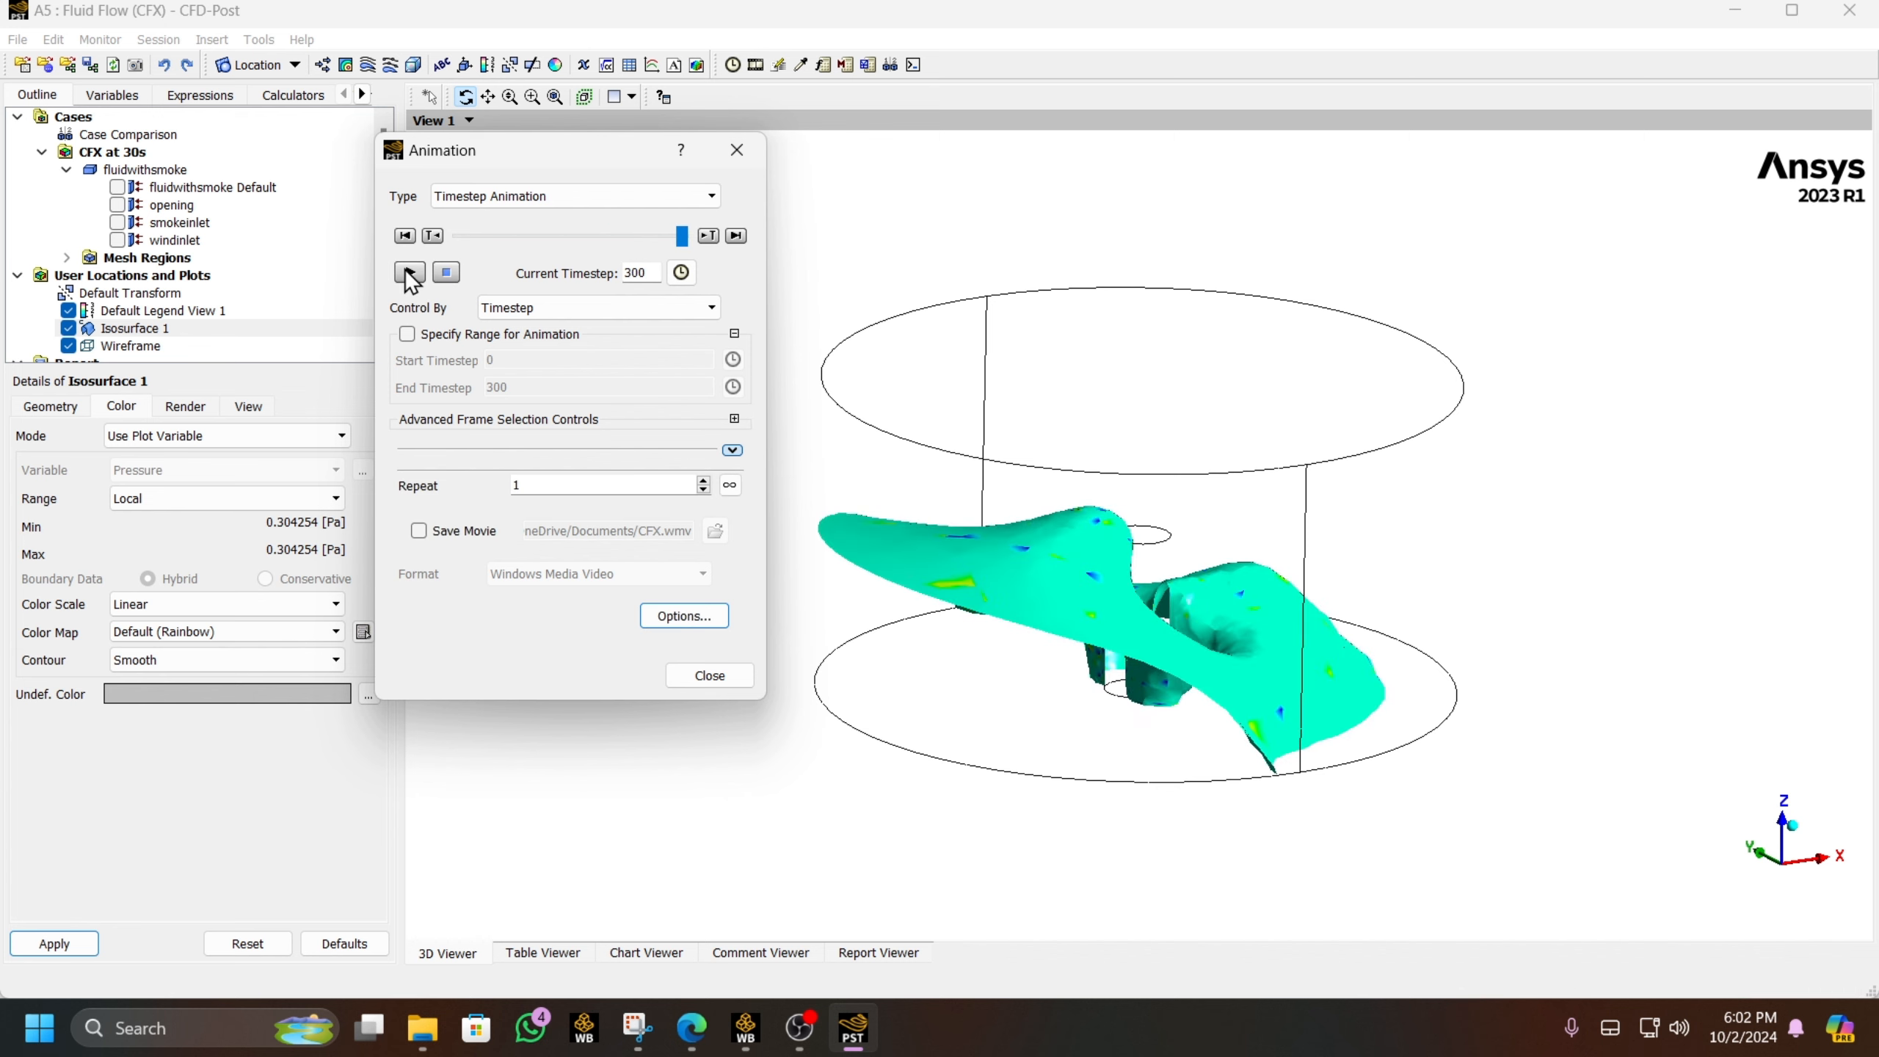
pyautogui.click(408, 272)
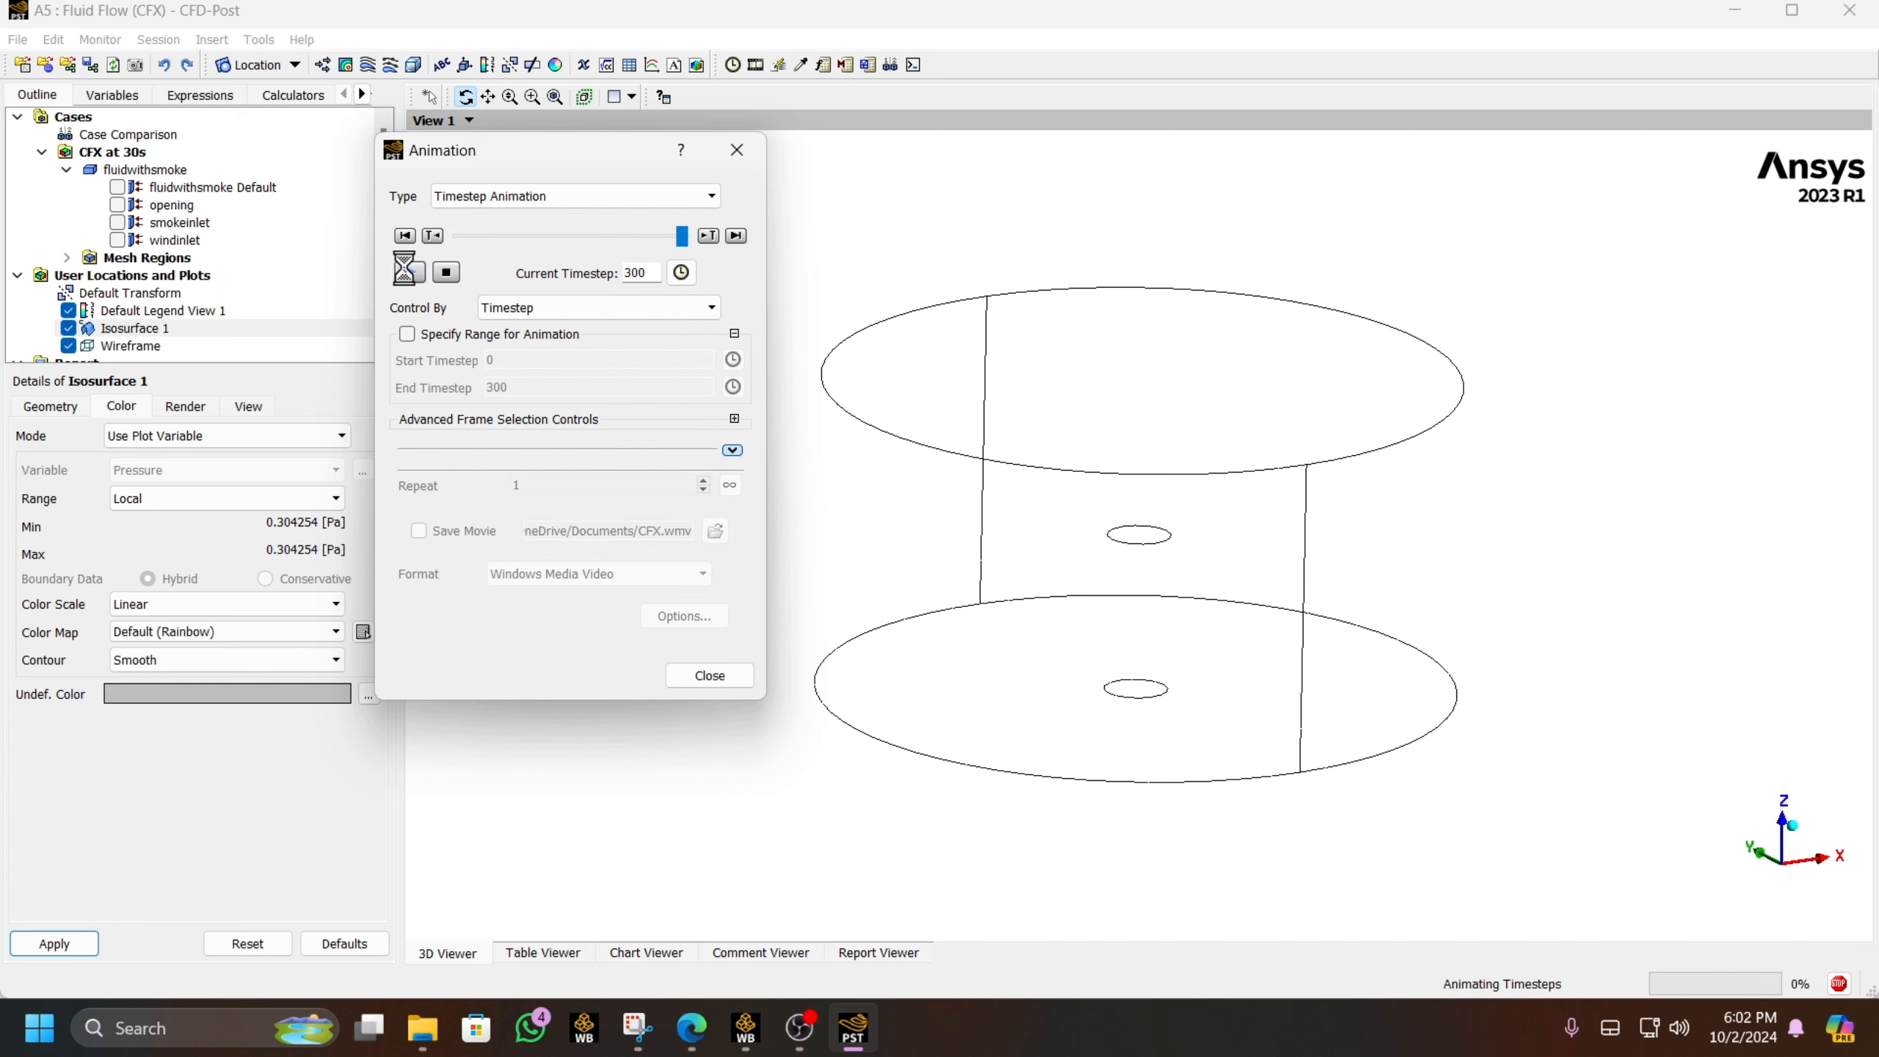
pyautogui.click(709, 237)
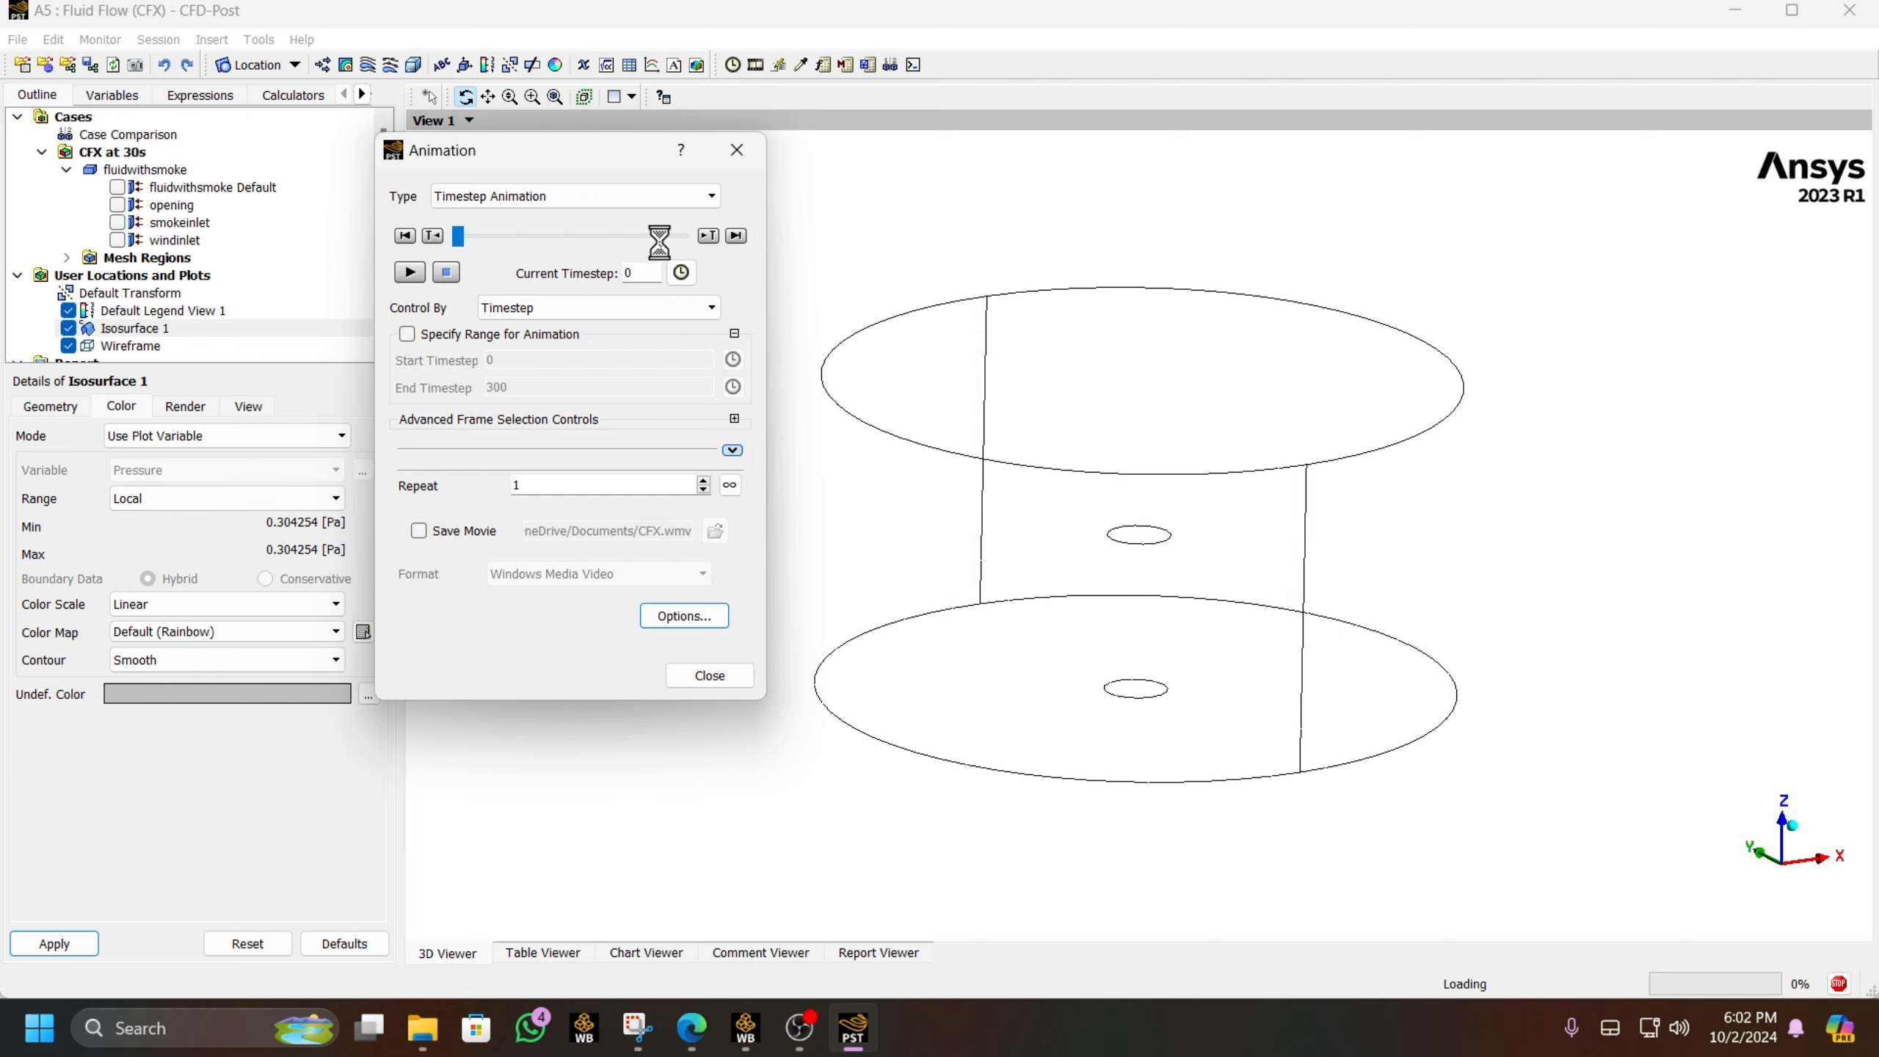
pyautogui.click(710, 236)
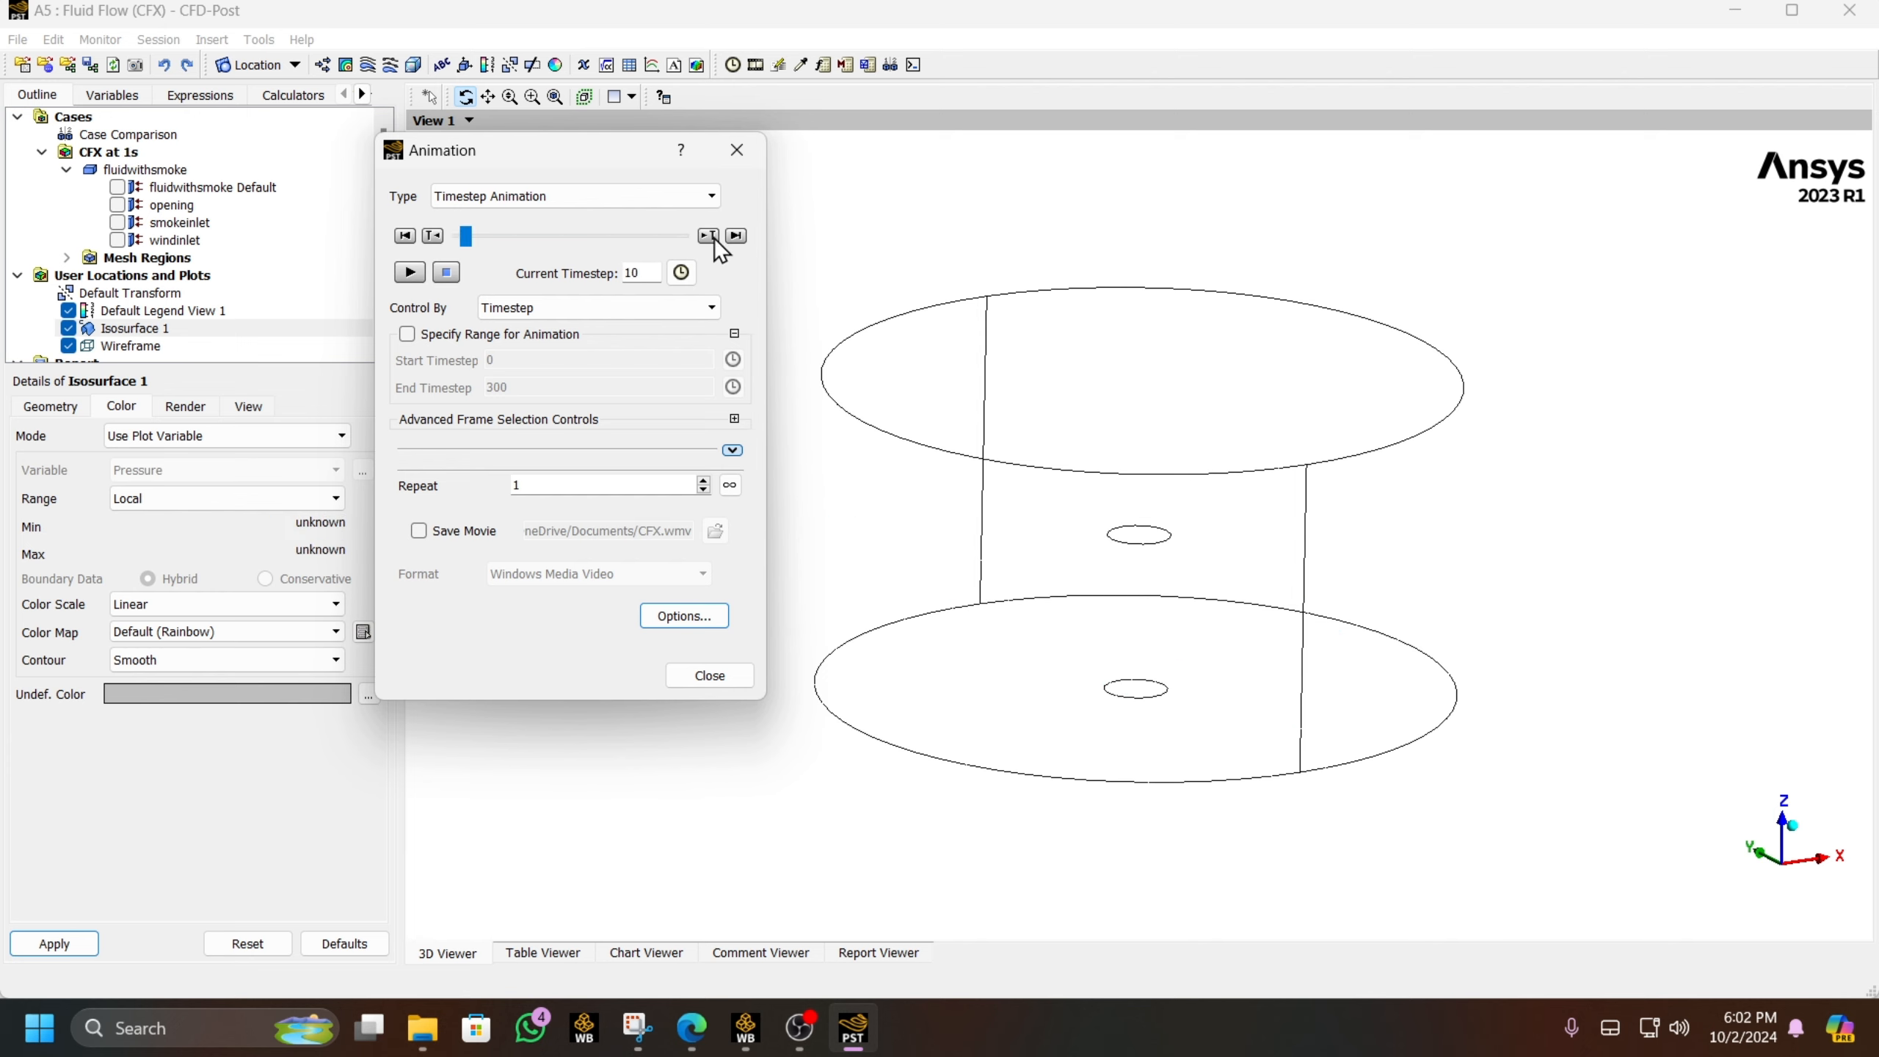
pyautogui.click(709, 236)
pyautogui.click(709, 237)
pyautogui.click(709, 236)
pyautogui.click(709, 237)
pyautogui.click(709, 236)
pyautogui.click(709, 236)
# - Scrub the animation to timestep 300 to view the pressure isosurface, return it to timestep 0 and close the animation
pyautogui.moveTo(488, 237); pyautogui.dragTo(772, 252)
pyautogui.moveTo(904, 518); pyautogui.dragTo(832, 582)
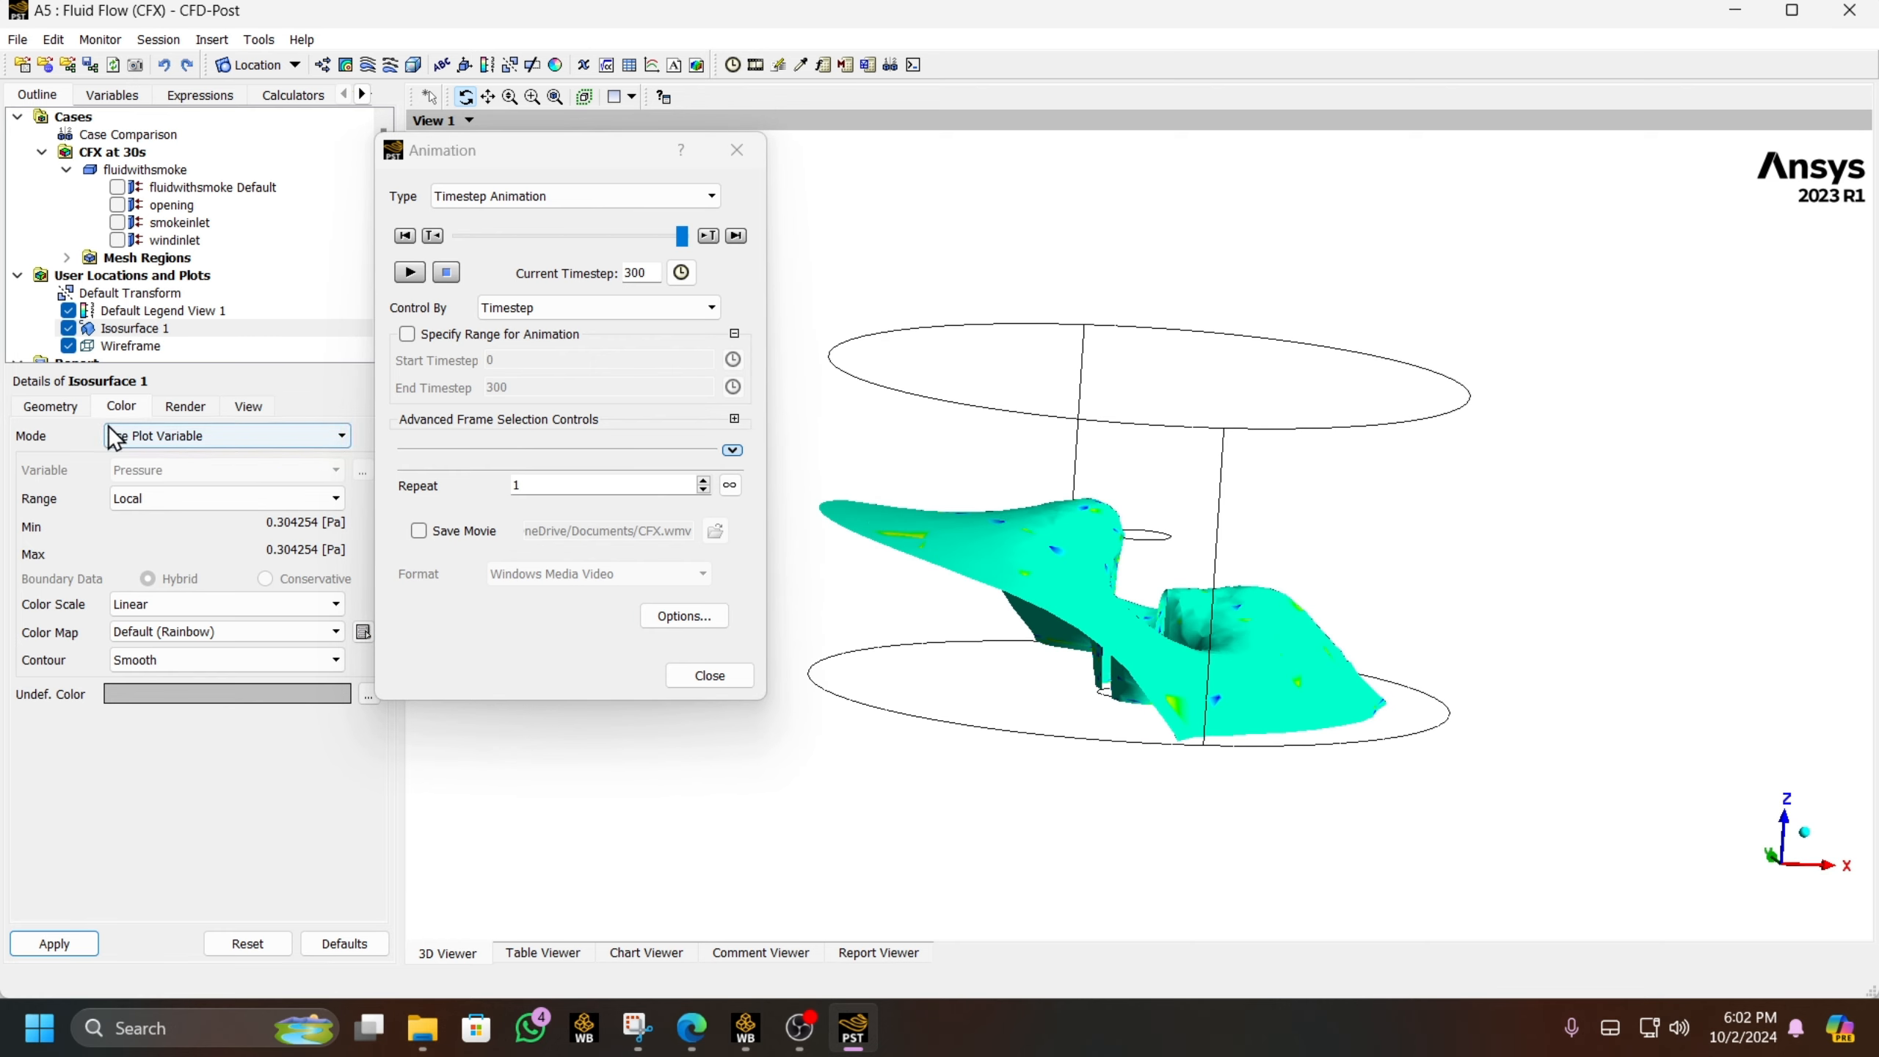
pyautogui.moveTo(679, 242); pyautogui.dragTo(327, 259)
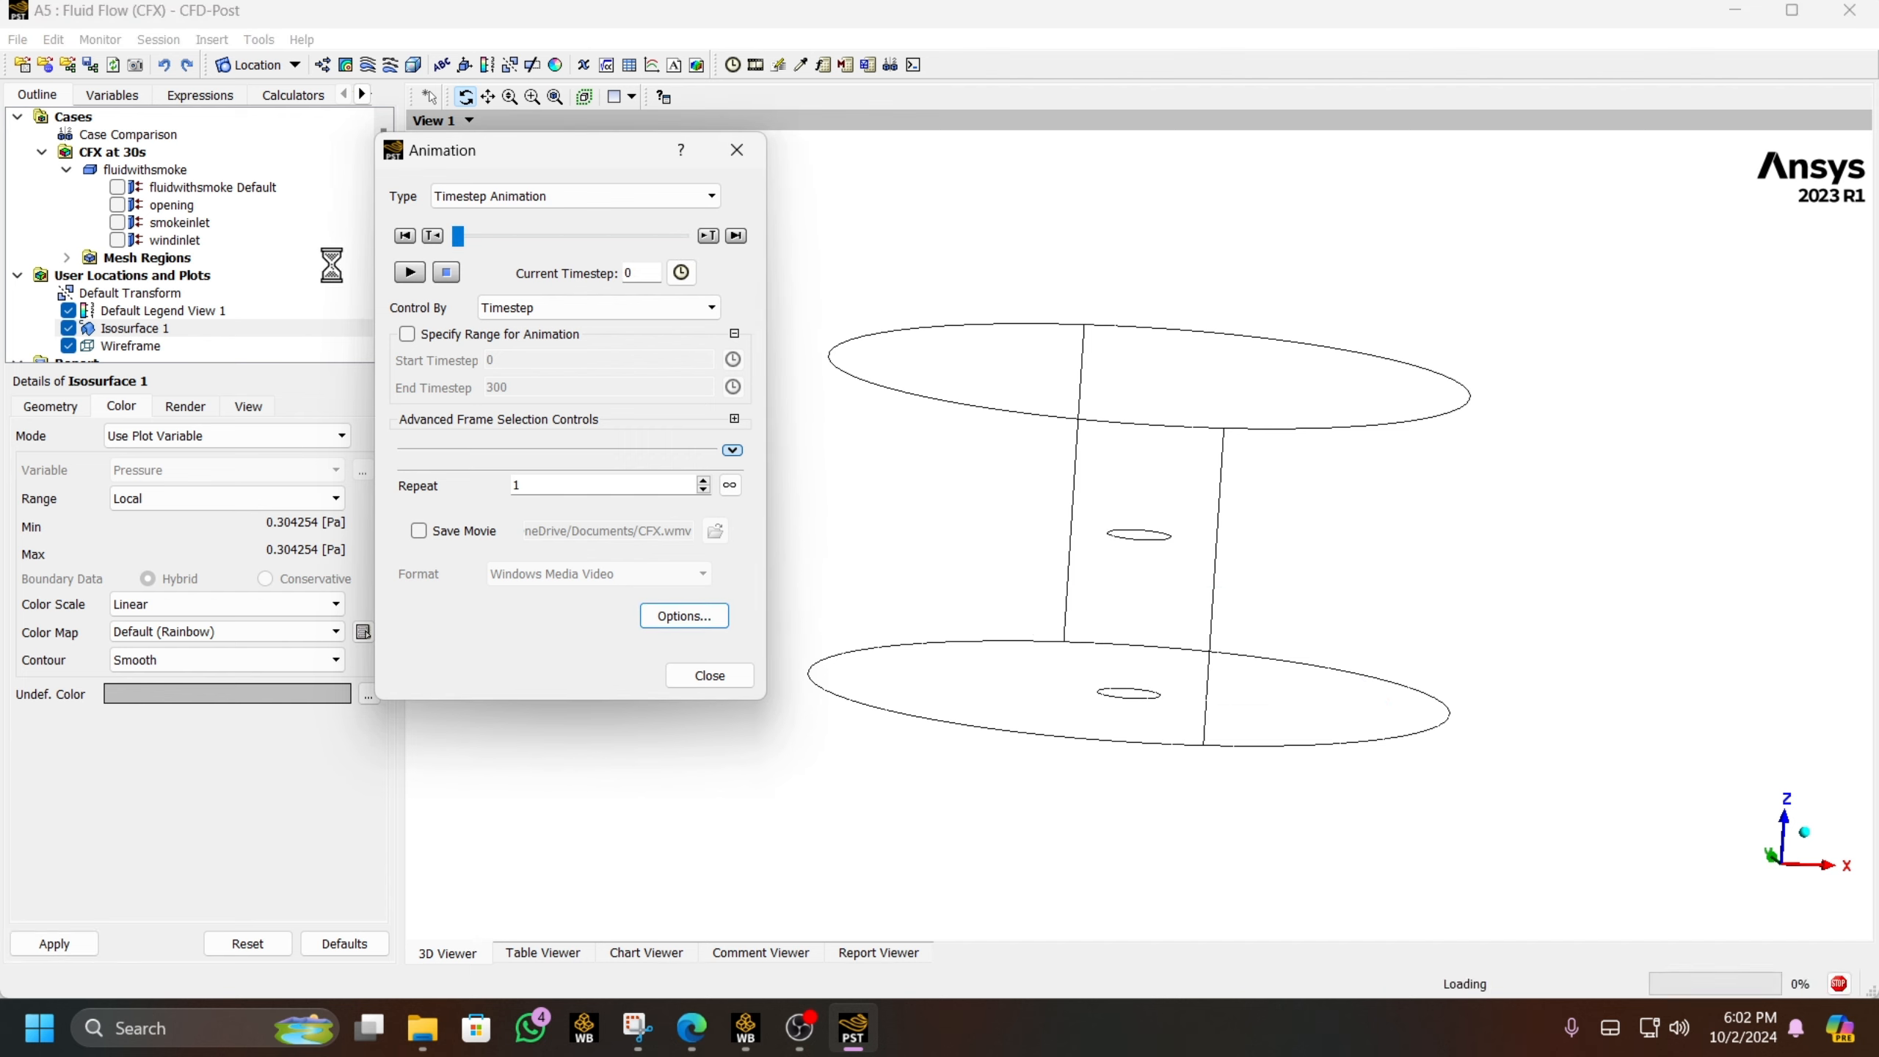
pyautogui.click(739, 152)
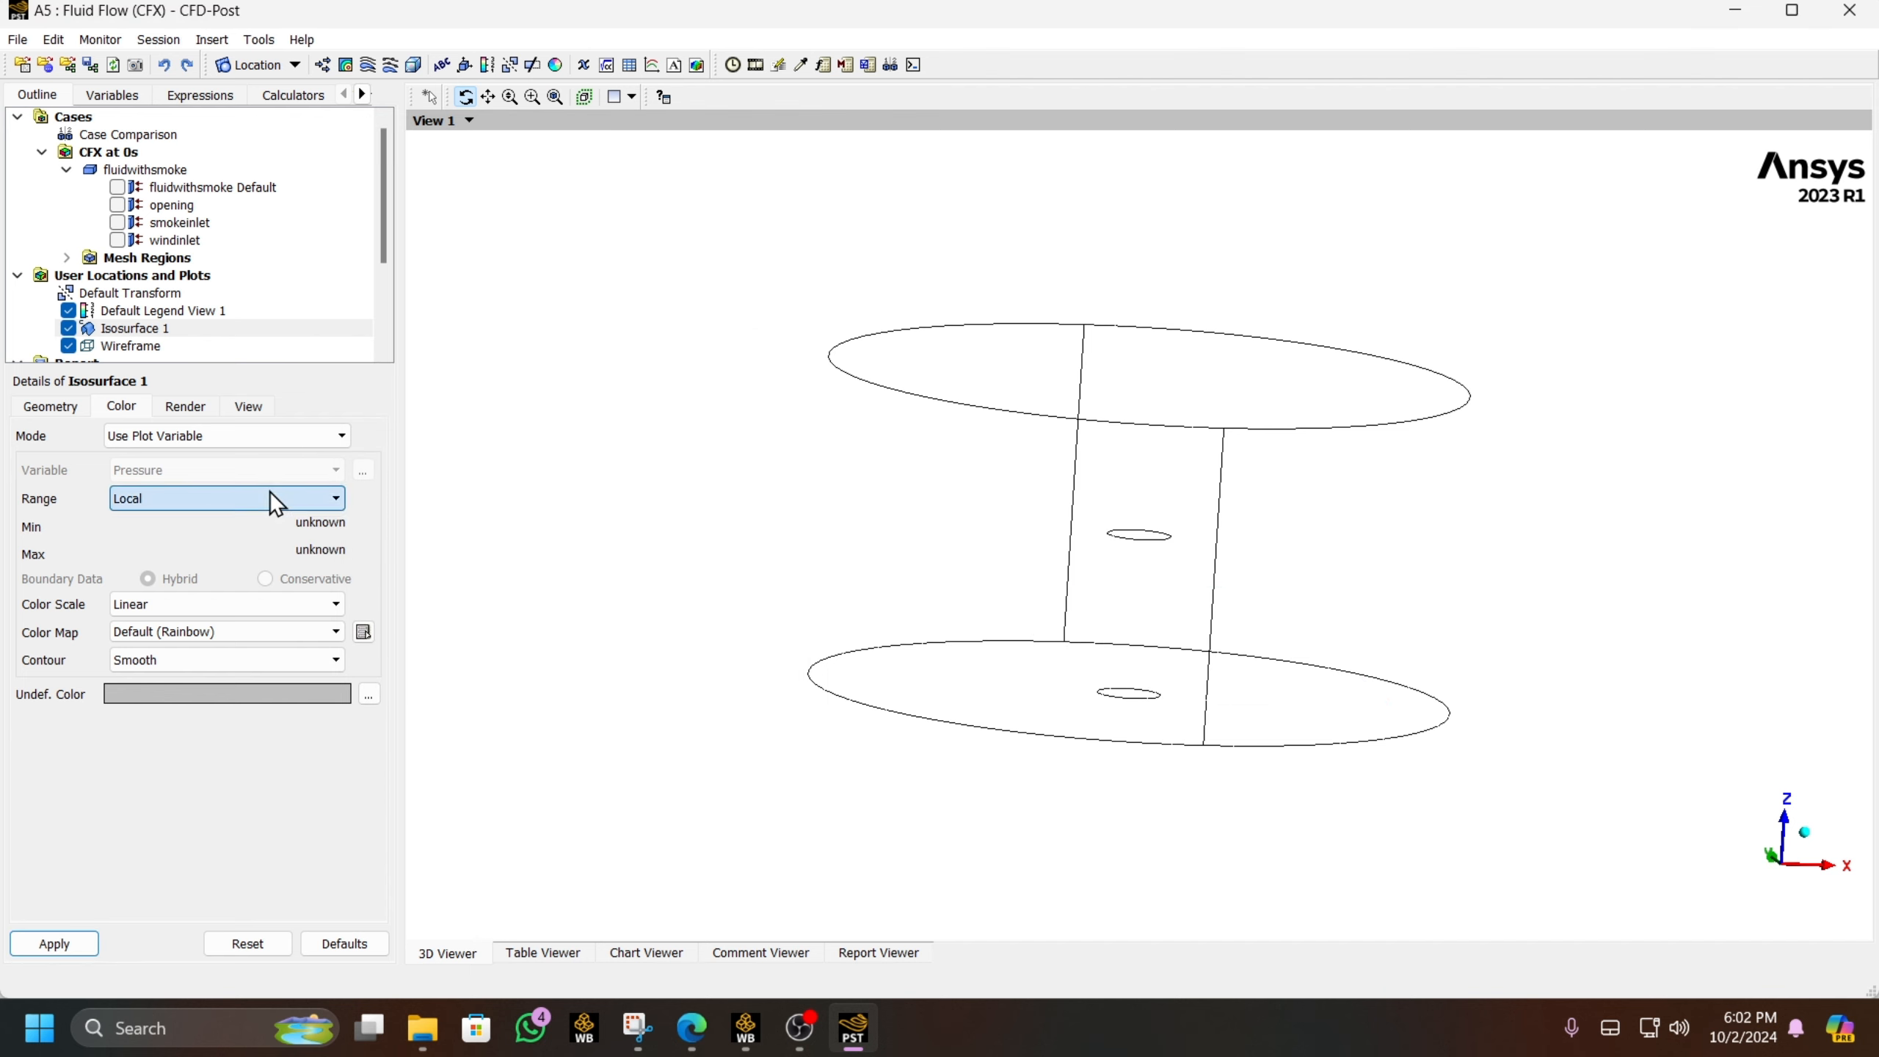
# - Insert a second isosurface with the default name and apply it with Total Pressure at 0.0 Pa for all domains
pyautogui.click(294, 65)
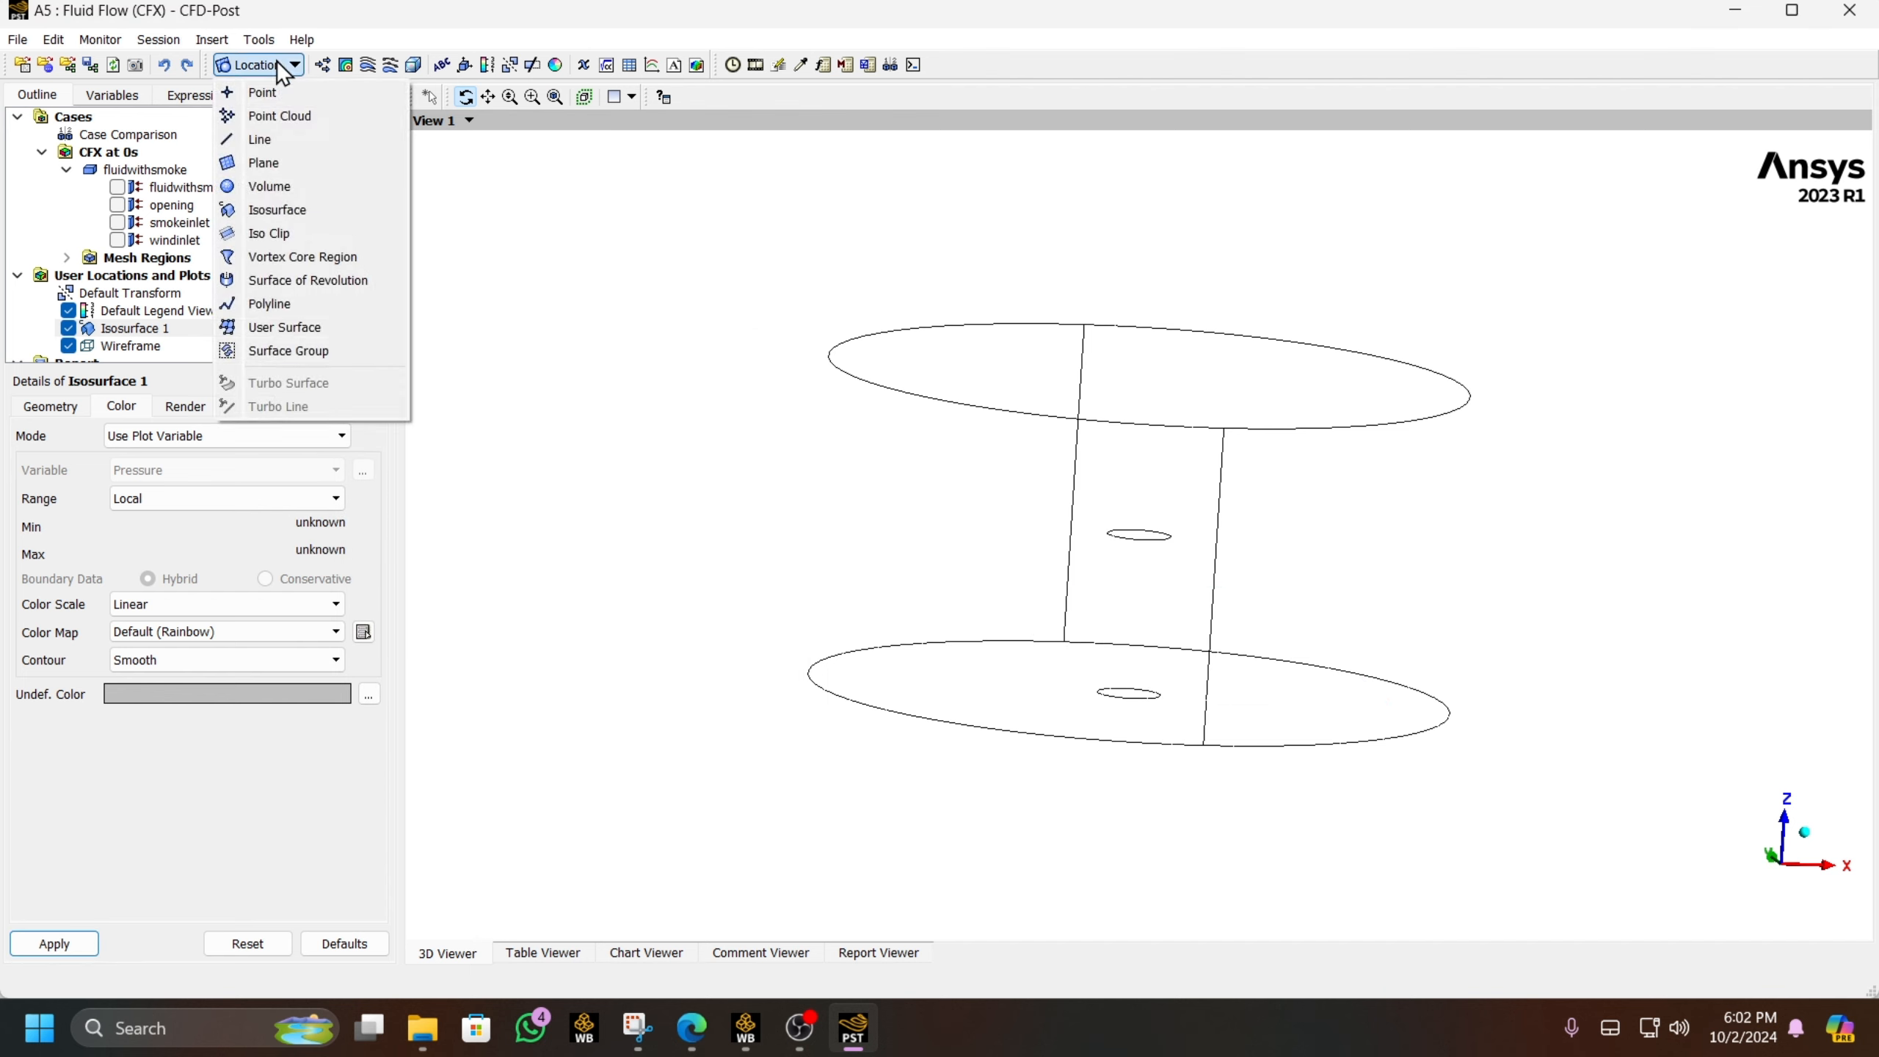
pyautogui.click(289, 202)
pyautogui.click(334, 294)
pyautogui.click(231, 486)
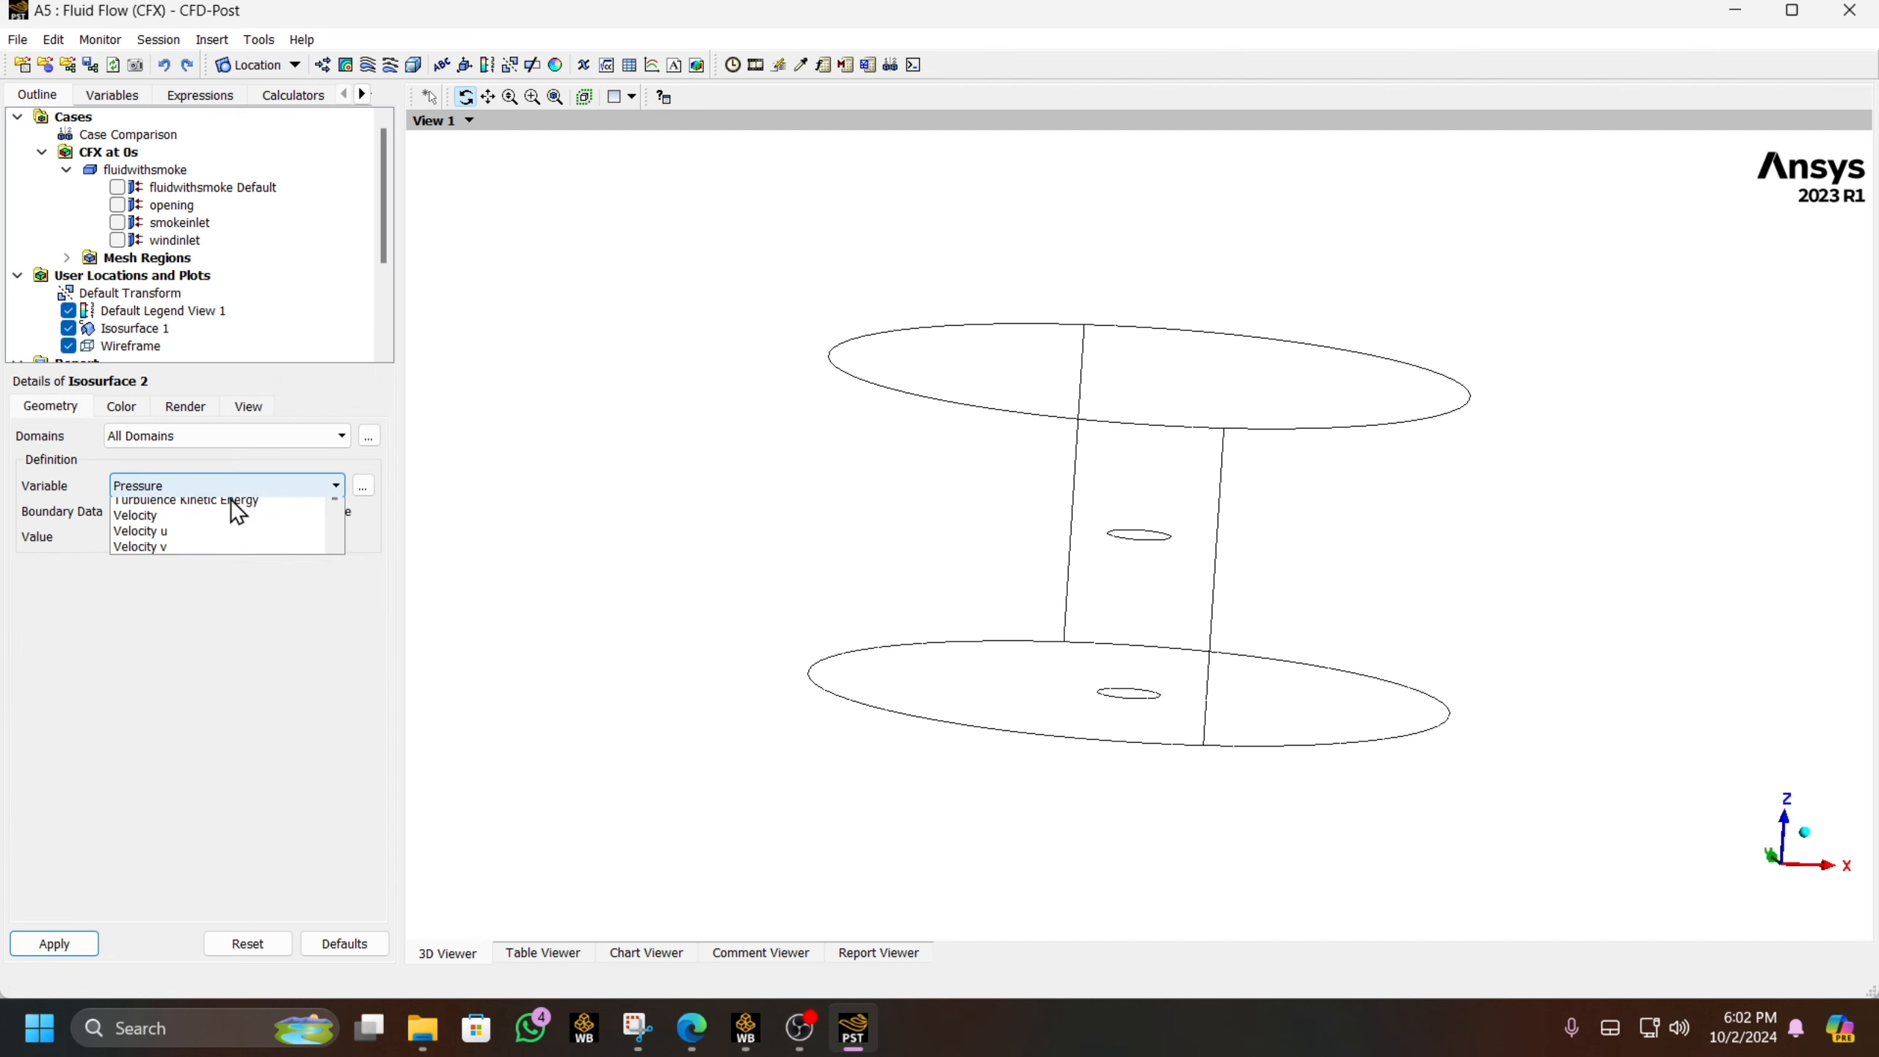
pyautogui.click(208, 543)
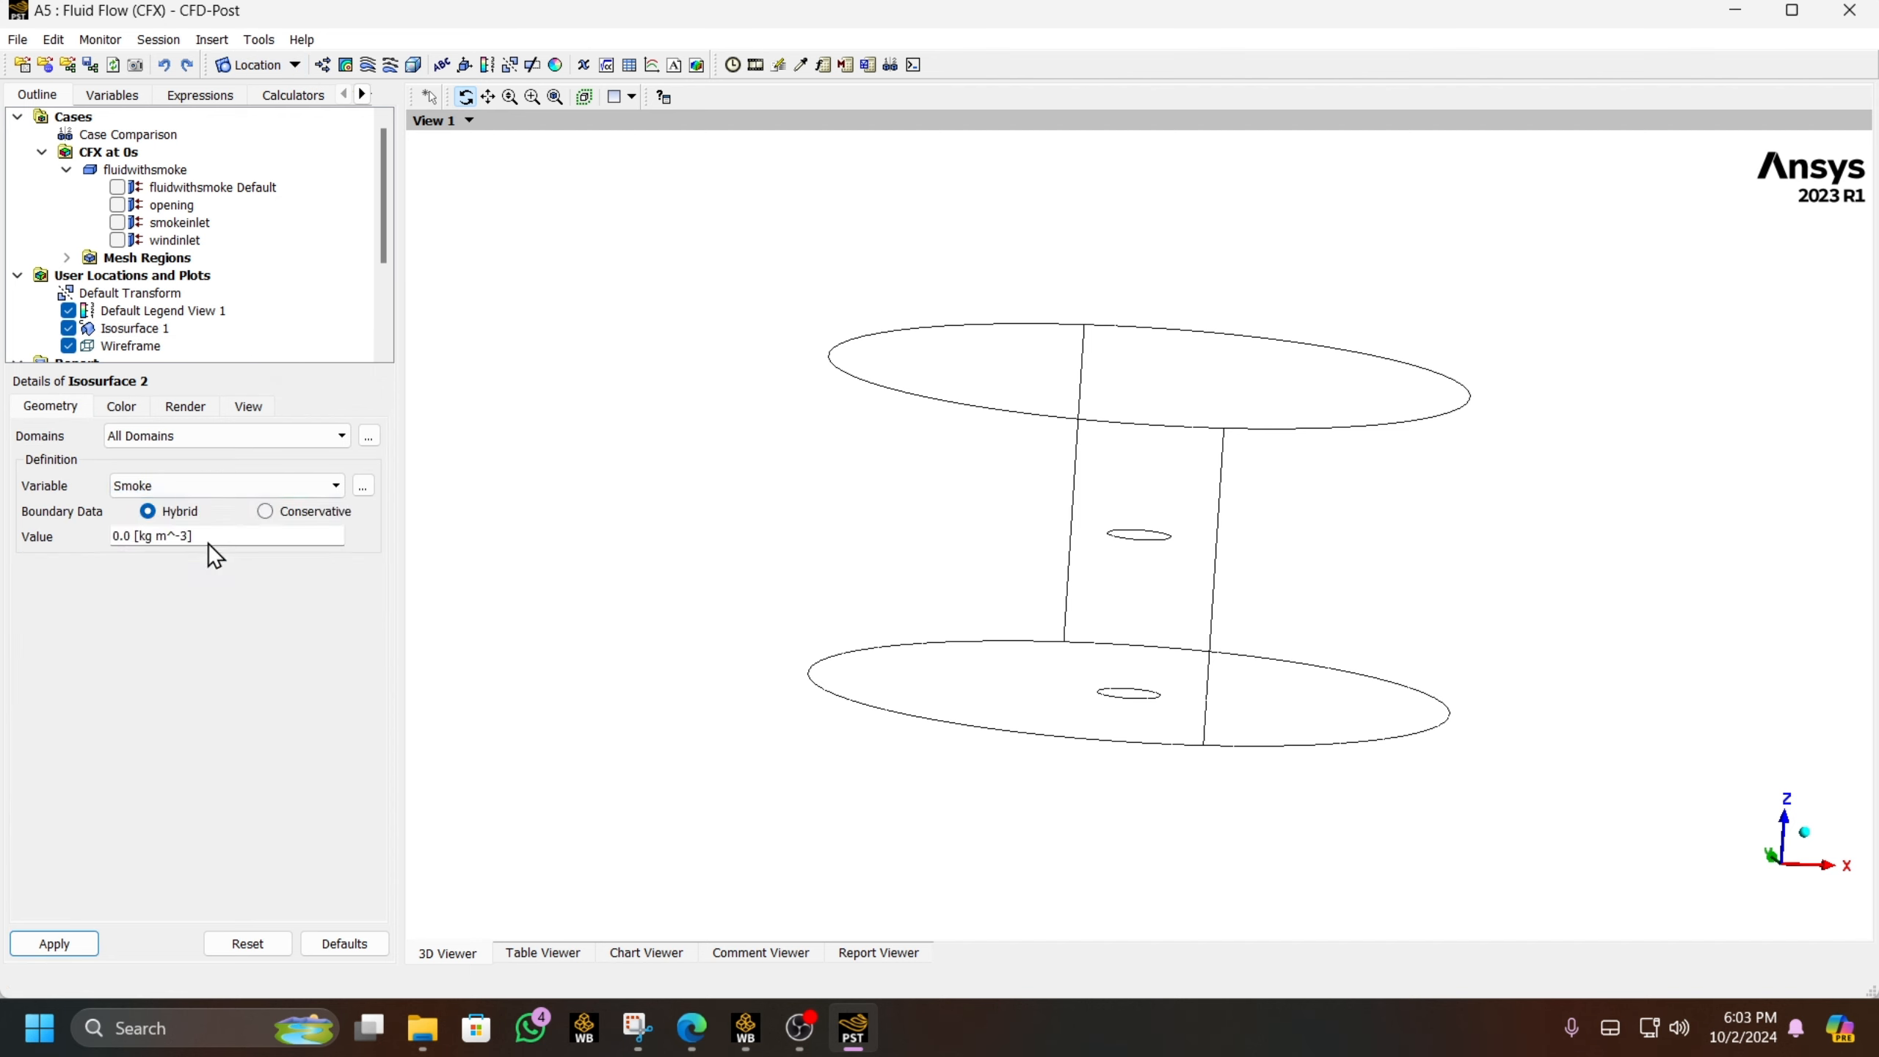
pyautogui.click(210, 479)
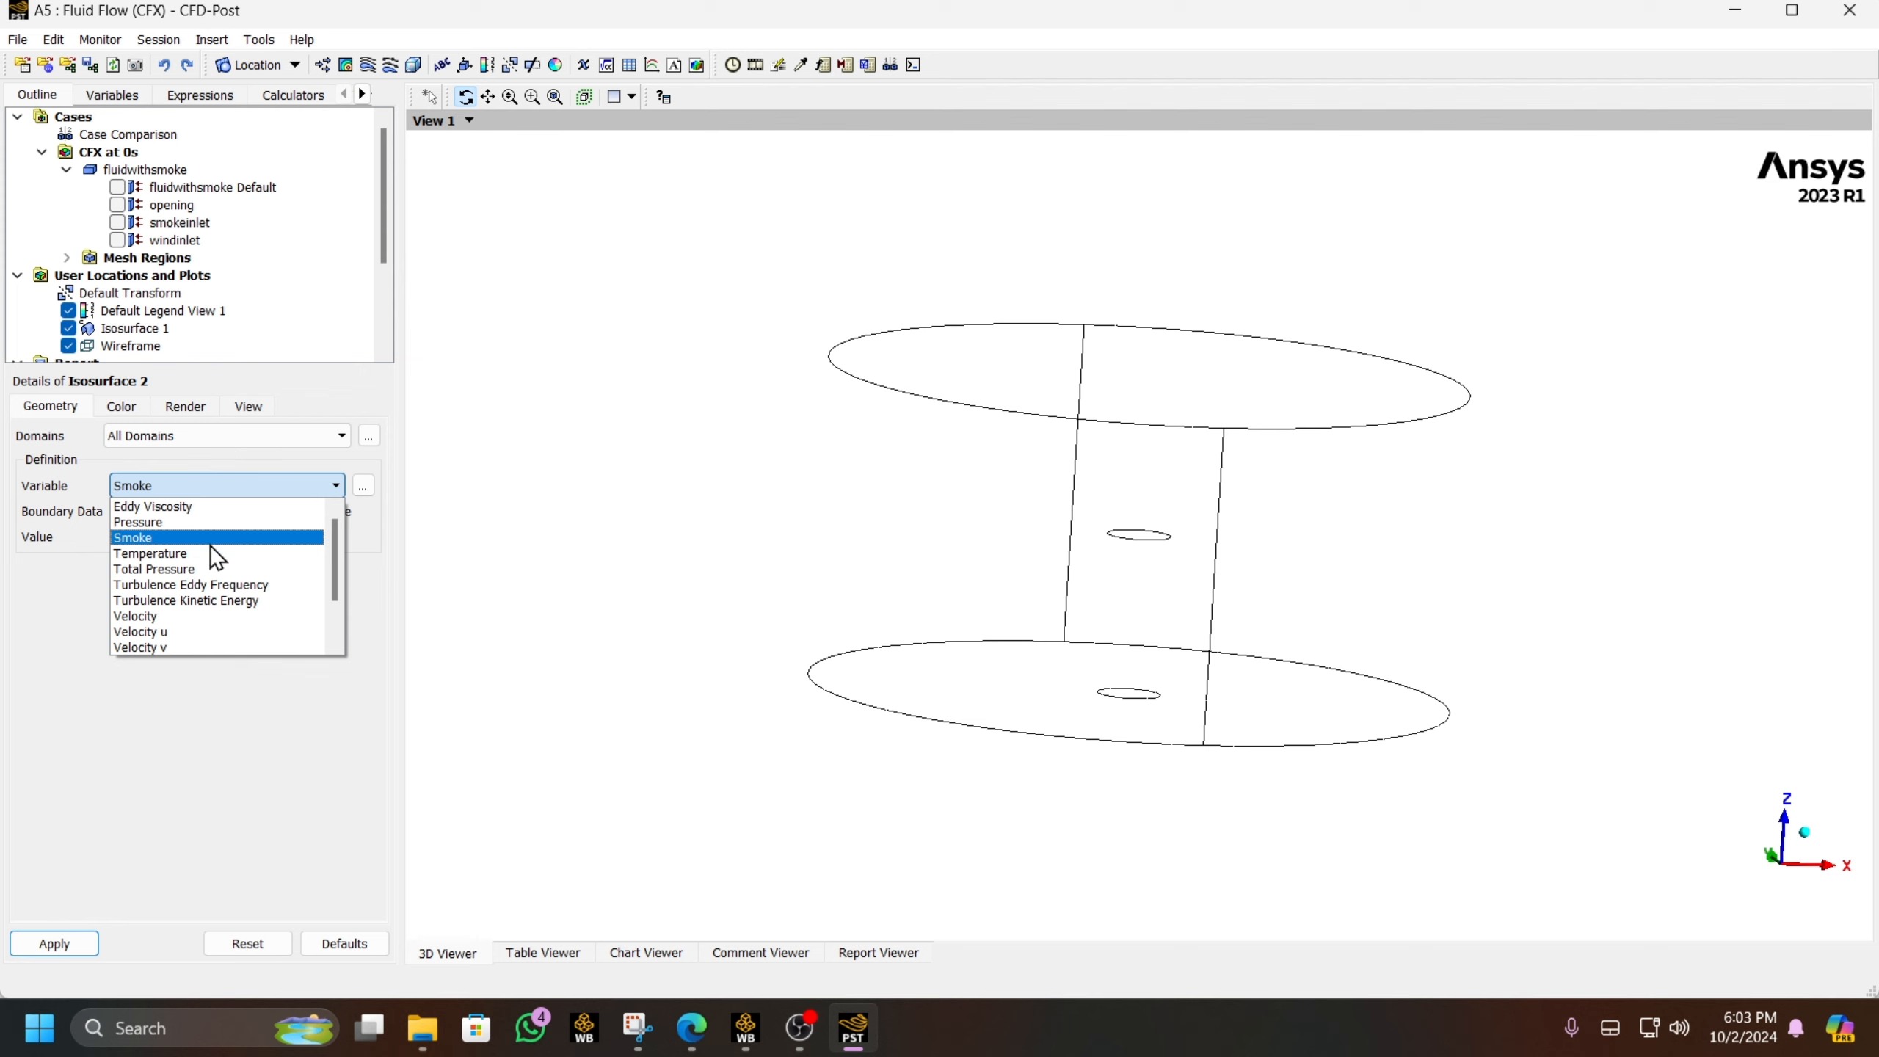
pyautogui.click(209, 568)
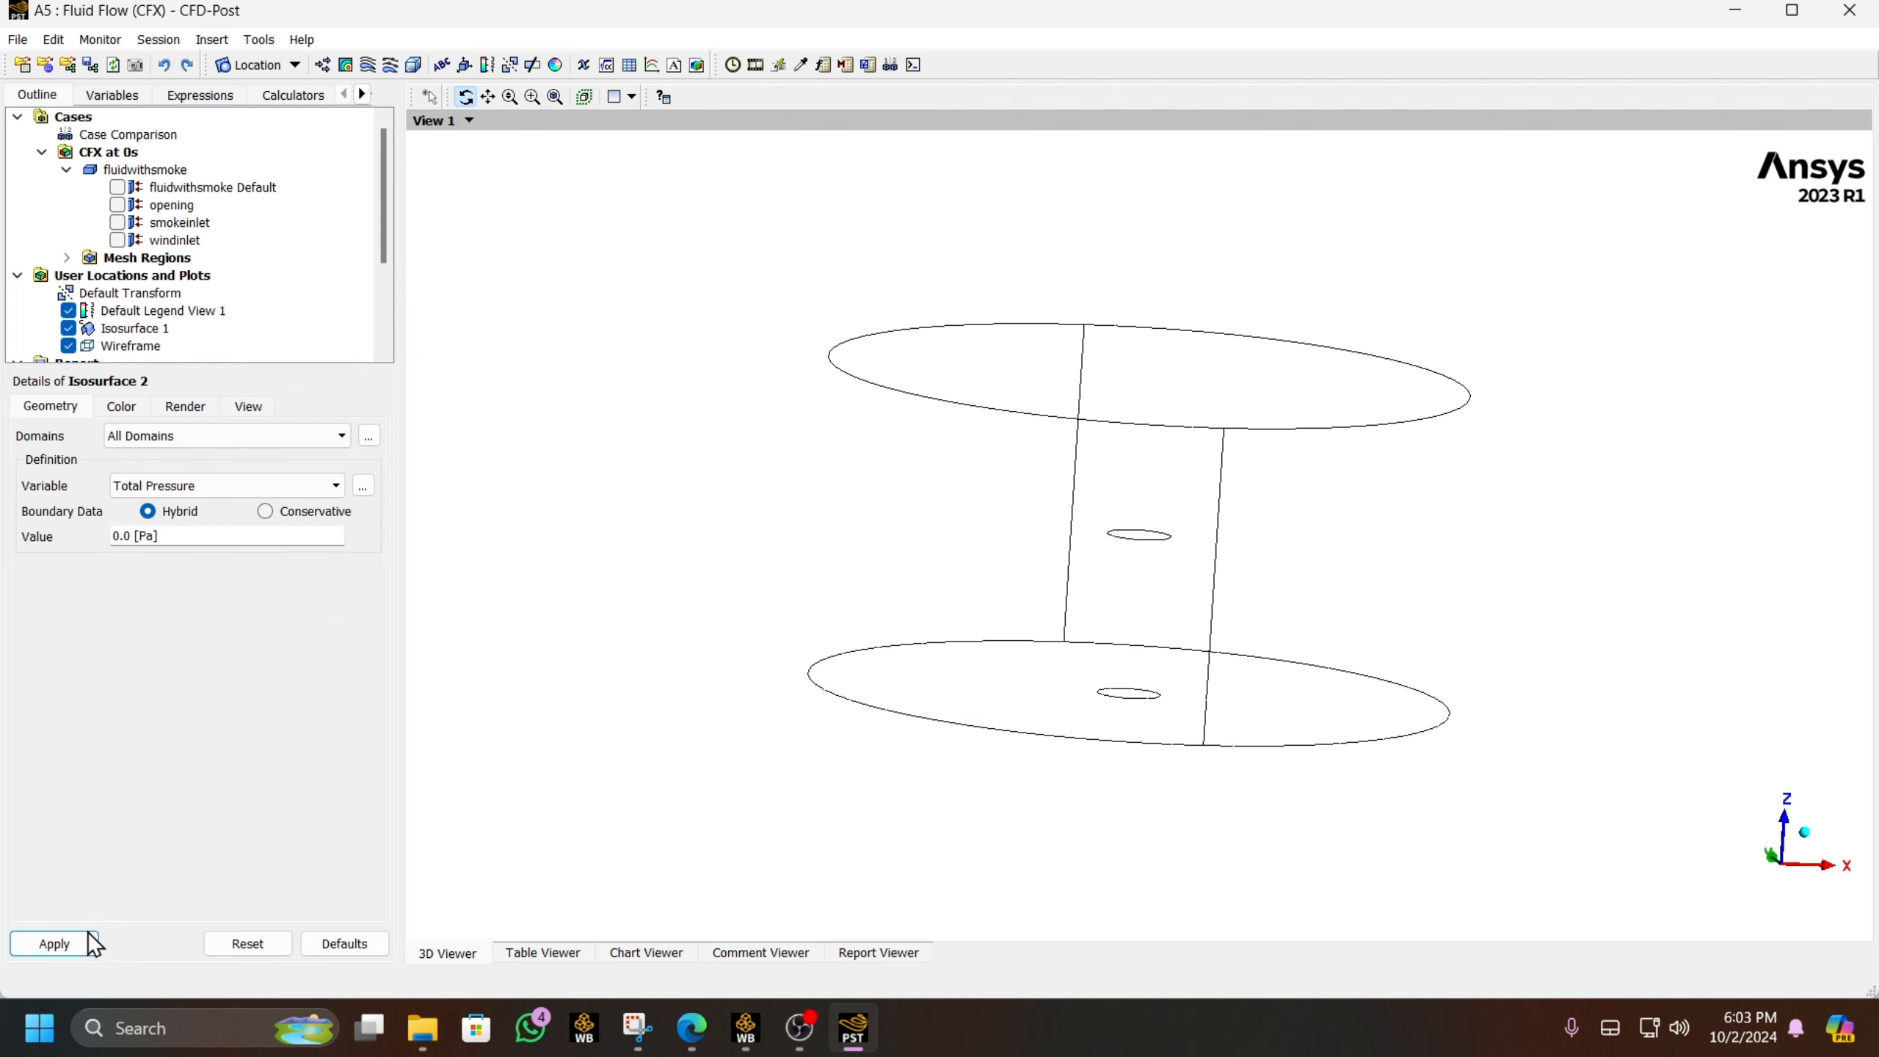
pyautogui.click(53, 944)
# - Try Total Pressure values of 1.07691, 0.44109 and -0.735732 Pa on Isosurface 2
pyautogui.click(171, 538)
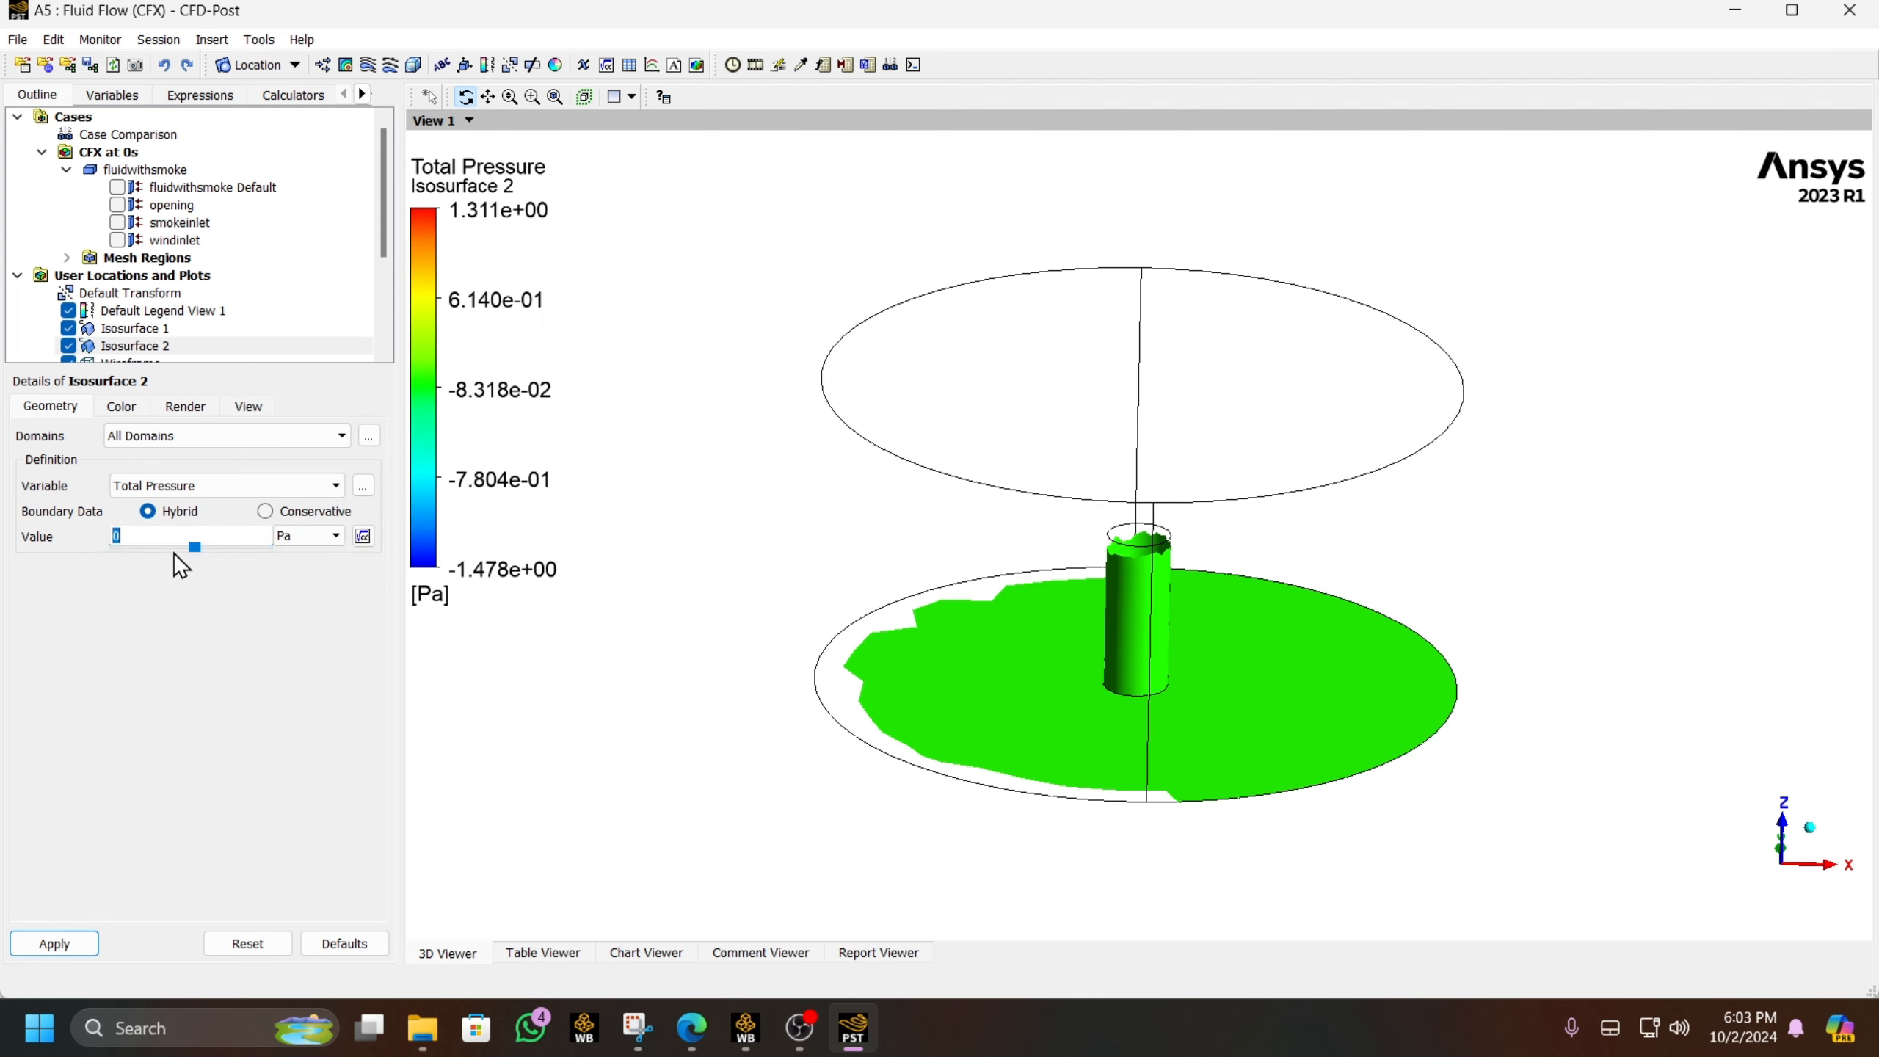
pyautogui.moveTo(195, 547); pyautogui.dragTo(254, 547)
pyautogui.click(53, 943)
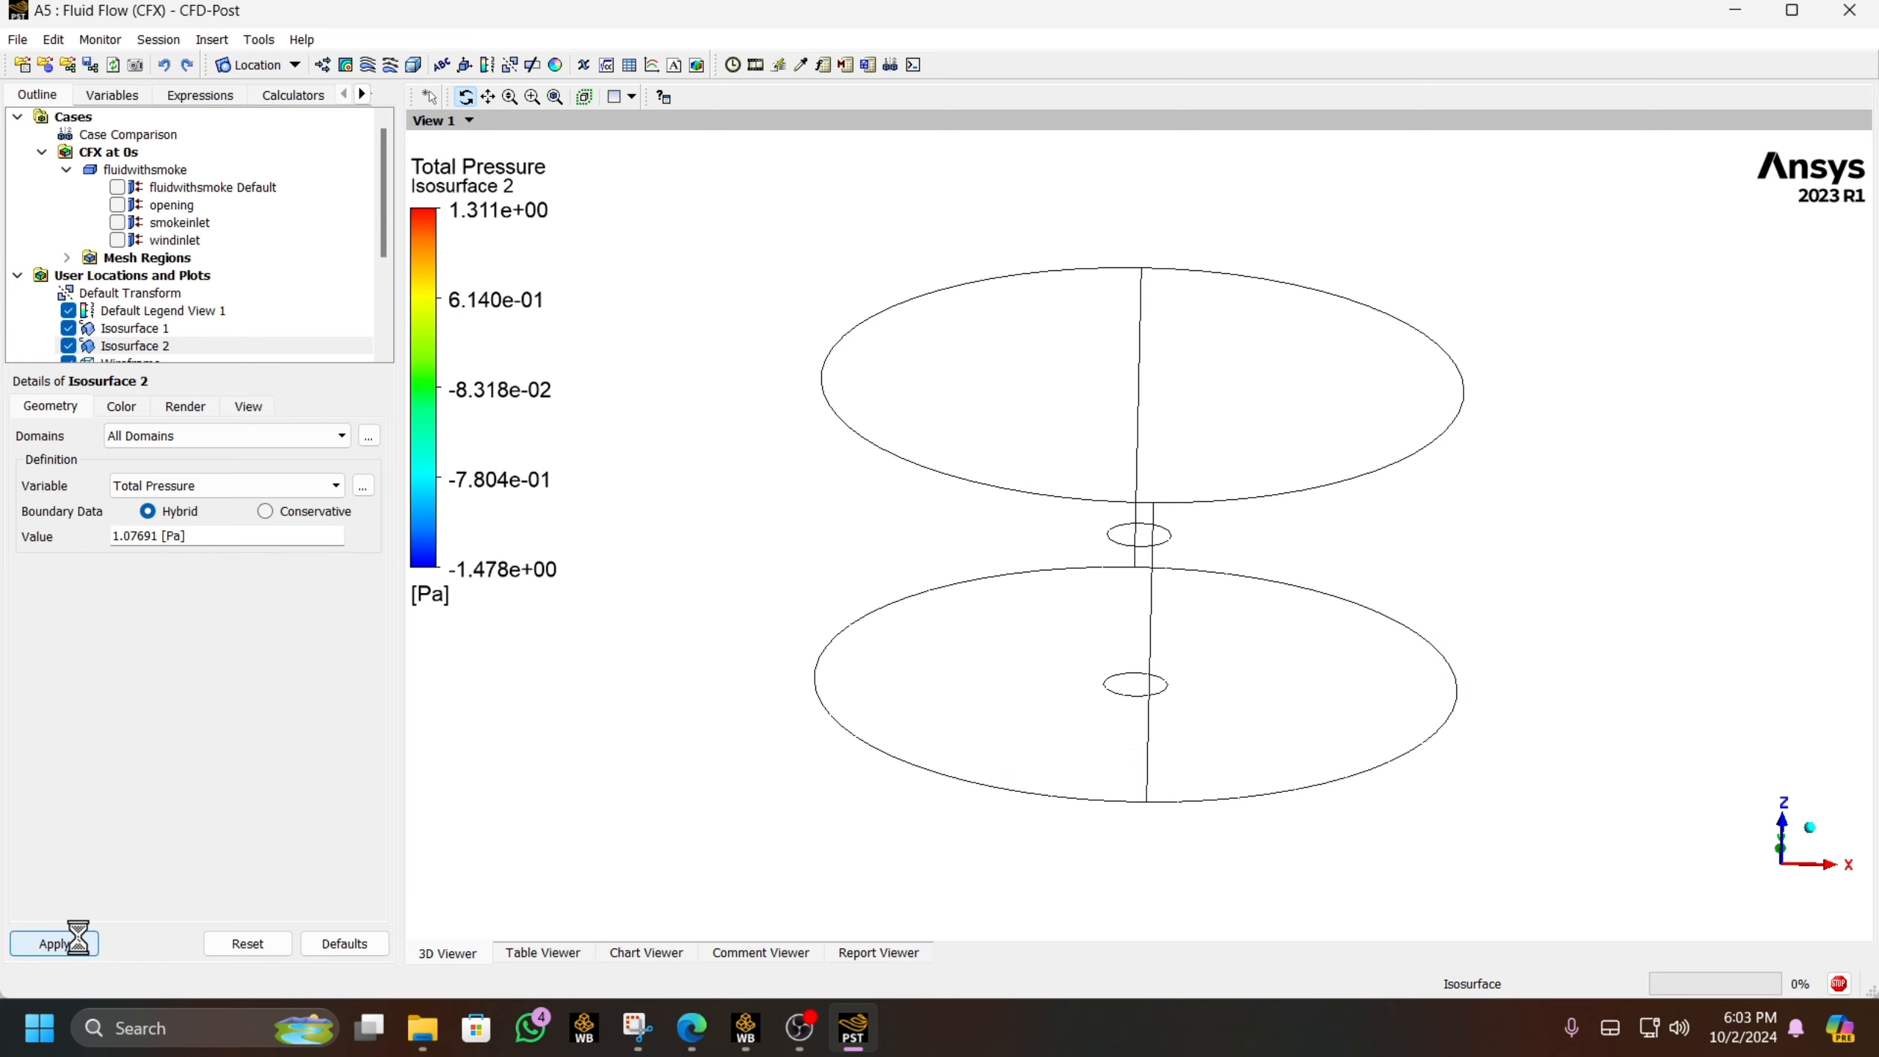
pyautogui.click(178, 538)
pyautogui.moveTo(253, 547); pyautogui.dragTo(218, 547)
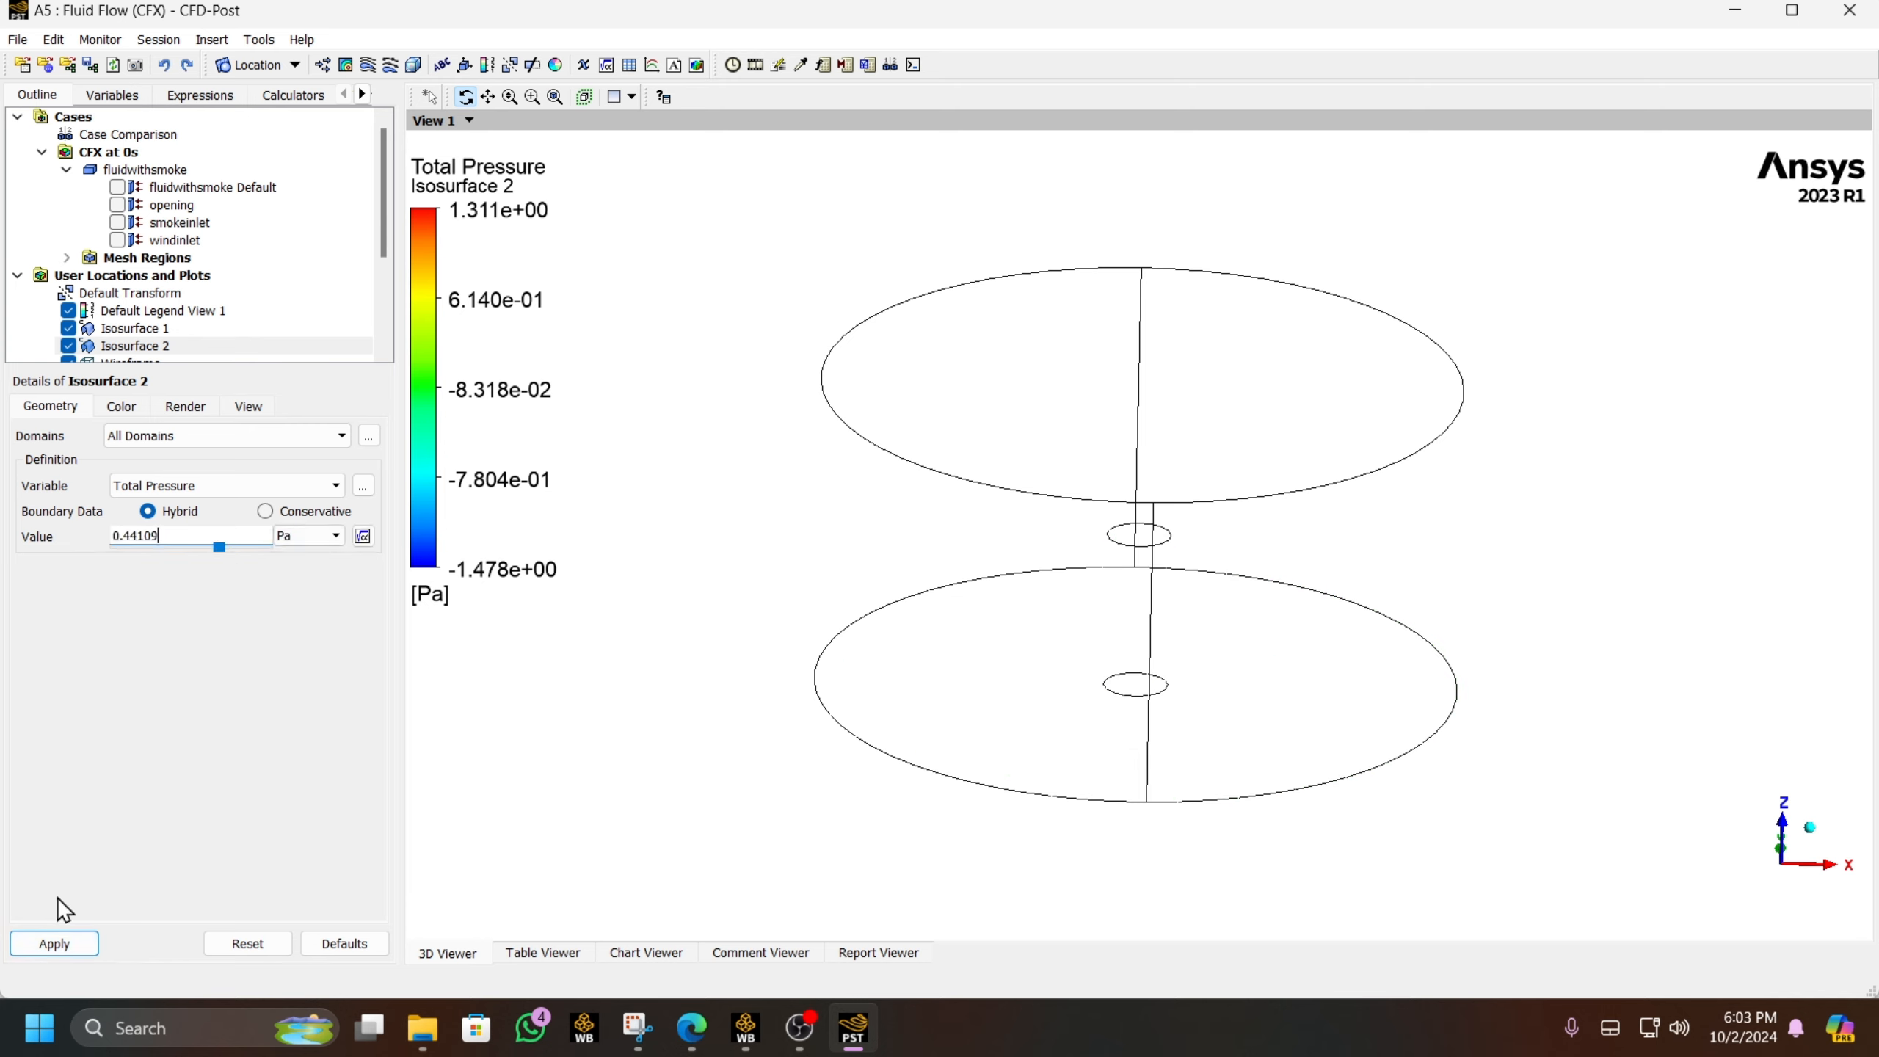
pyautogui.click(78, 947)
pyautogui.moveTo(762, 742); pyautogui.dragTo(751, 709)
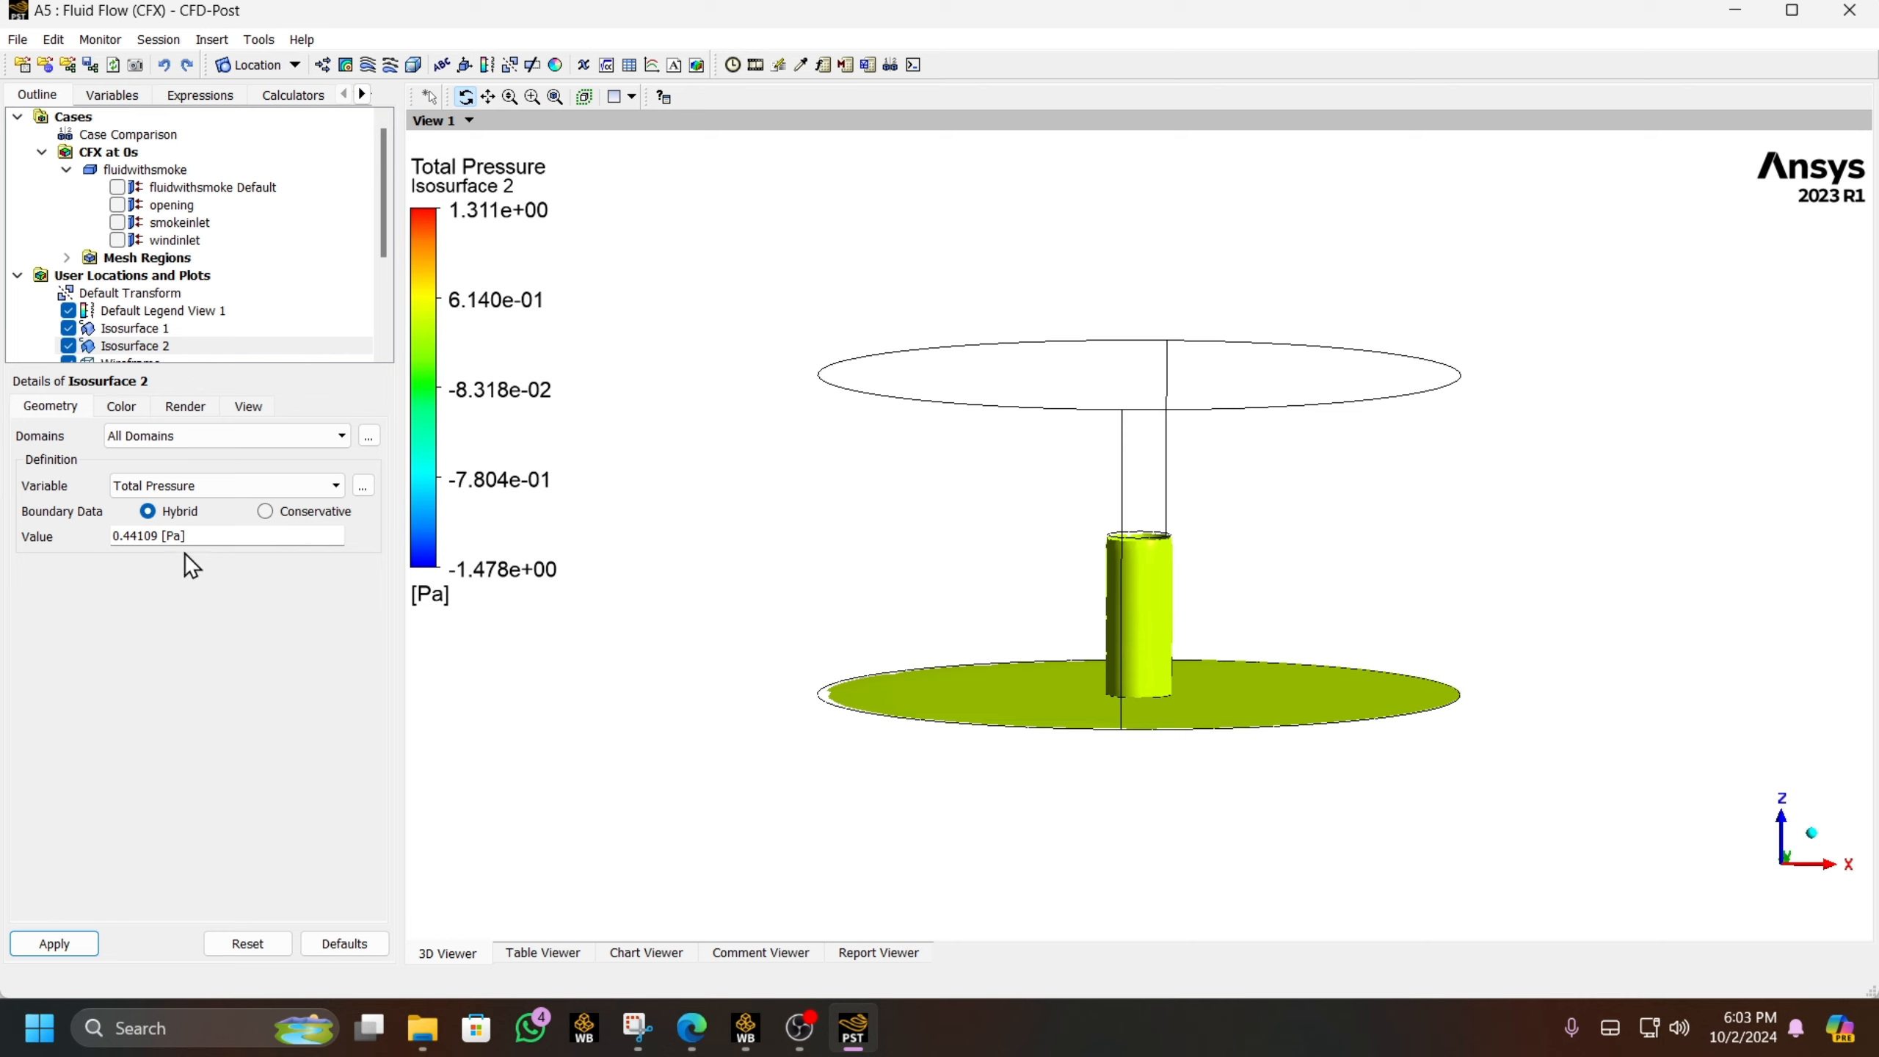
pyautogui.moveTo(218, 547); pyautogui.dragTo(152, 555)
pyautogui.click(74, 946)
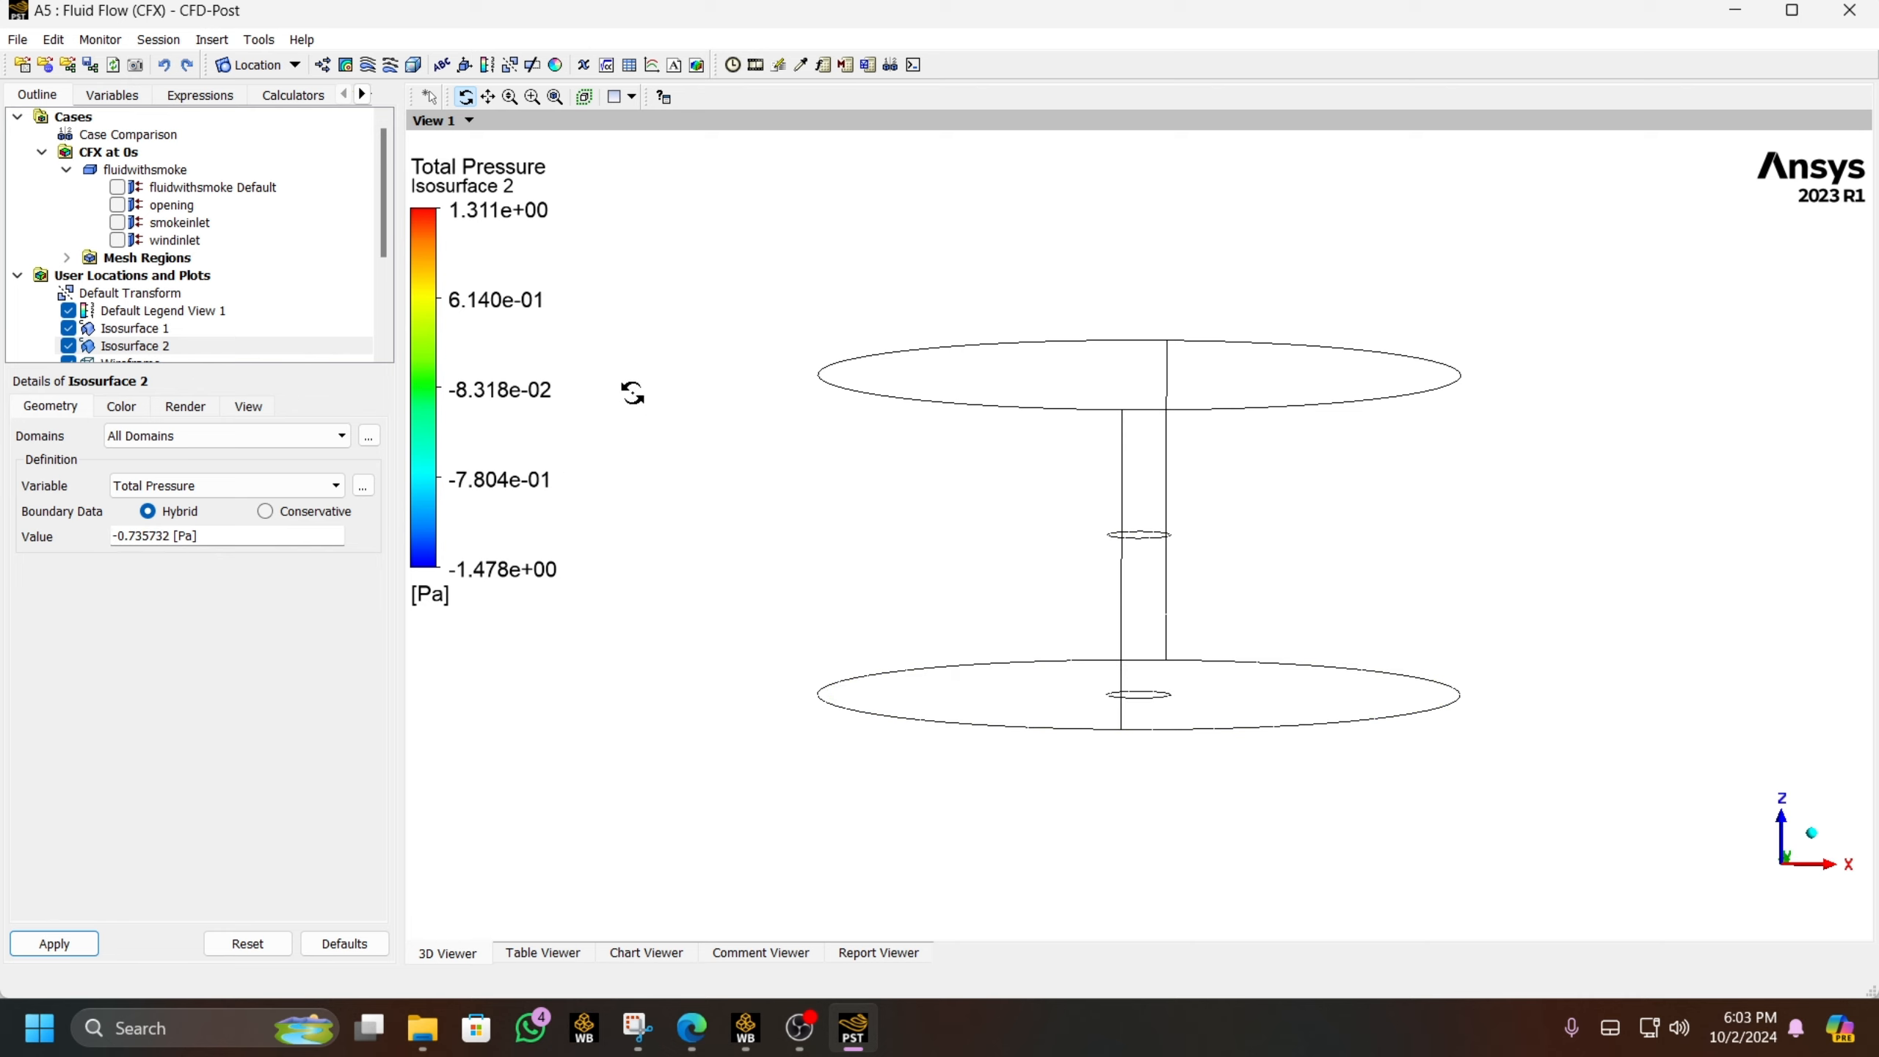
# - Change Isosurface 2's variable to Smoke and apply it at the range minimum of -3.69568e-6 kg m^-3
pyautogui.click(191, 486)
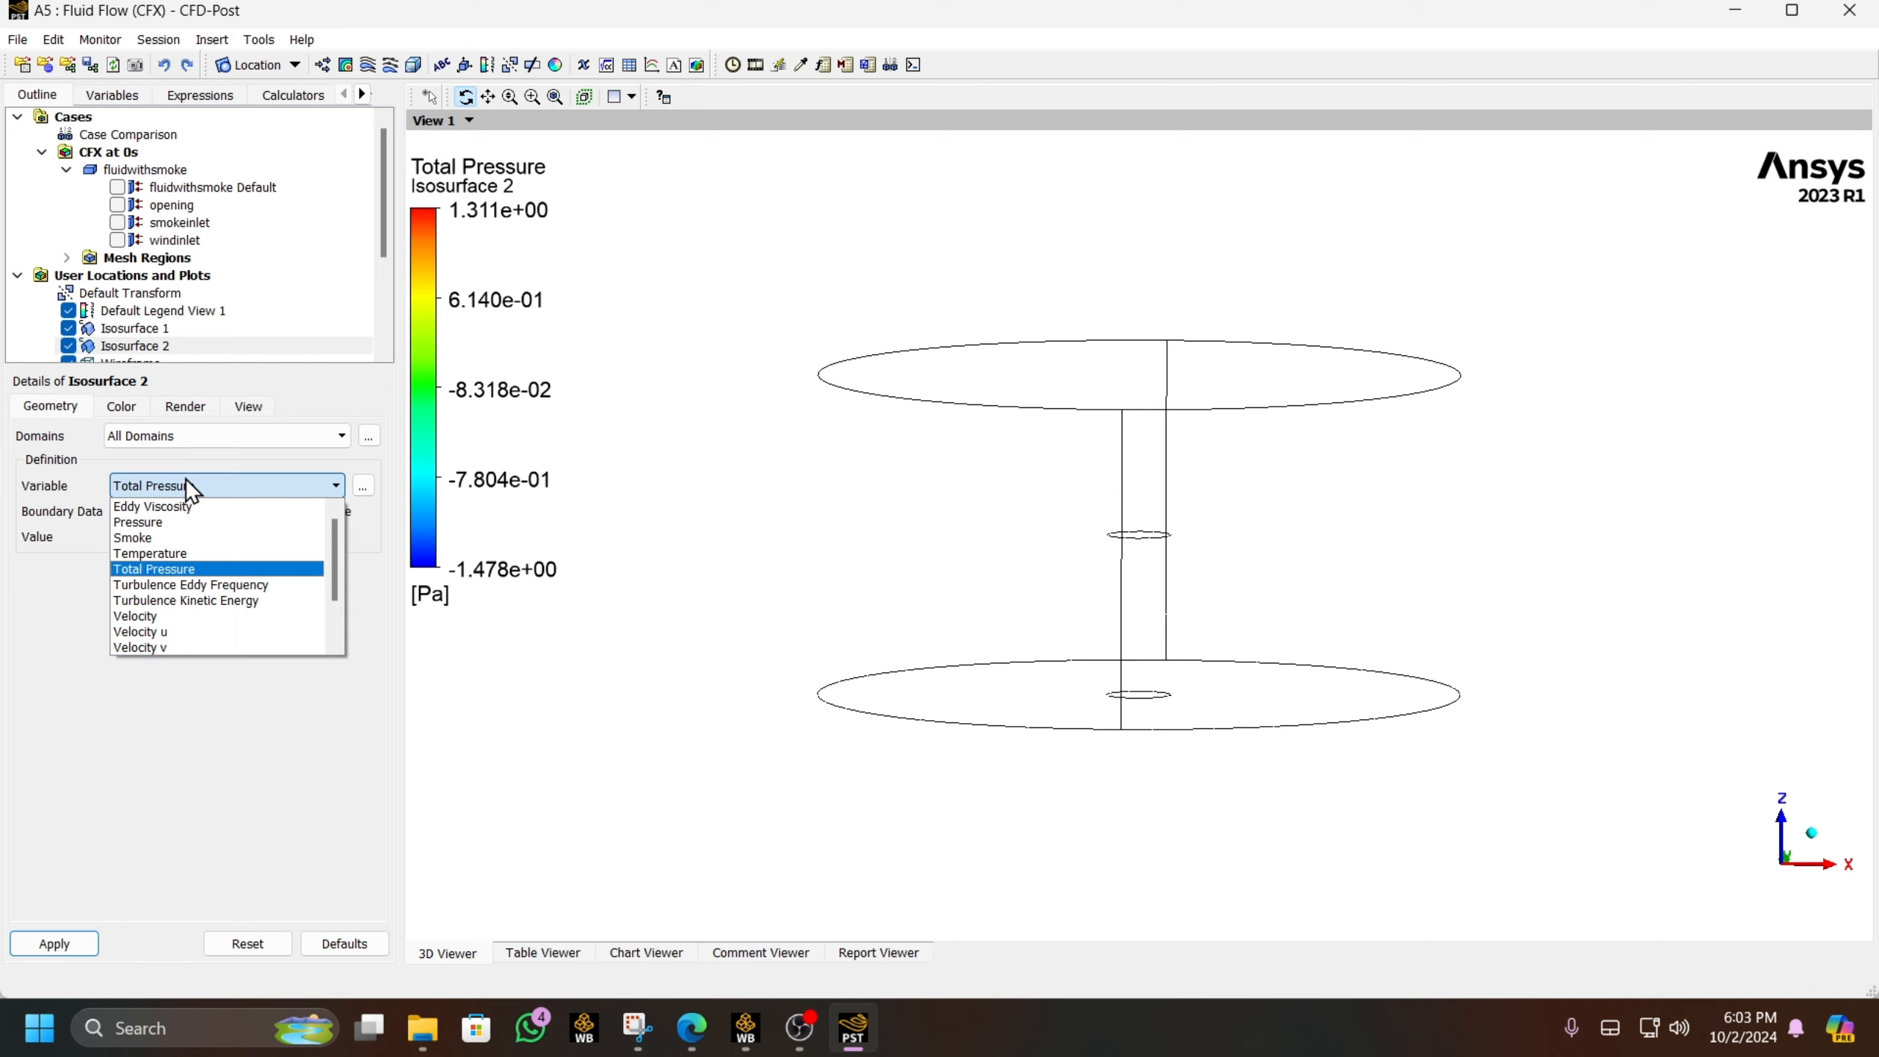
pyautogui.click(197, 549)
pyautogui.click(194, 541)
pyautogui.moveTo(119, 548)
pyautogui.mouseDown()
pyautogui.moveTo(310, 554)
pyautogui.moveTo(101, 556)
pyautogui.mouseUp()
pyautogui.click(54, 943)
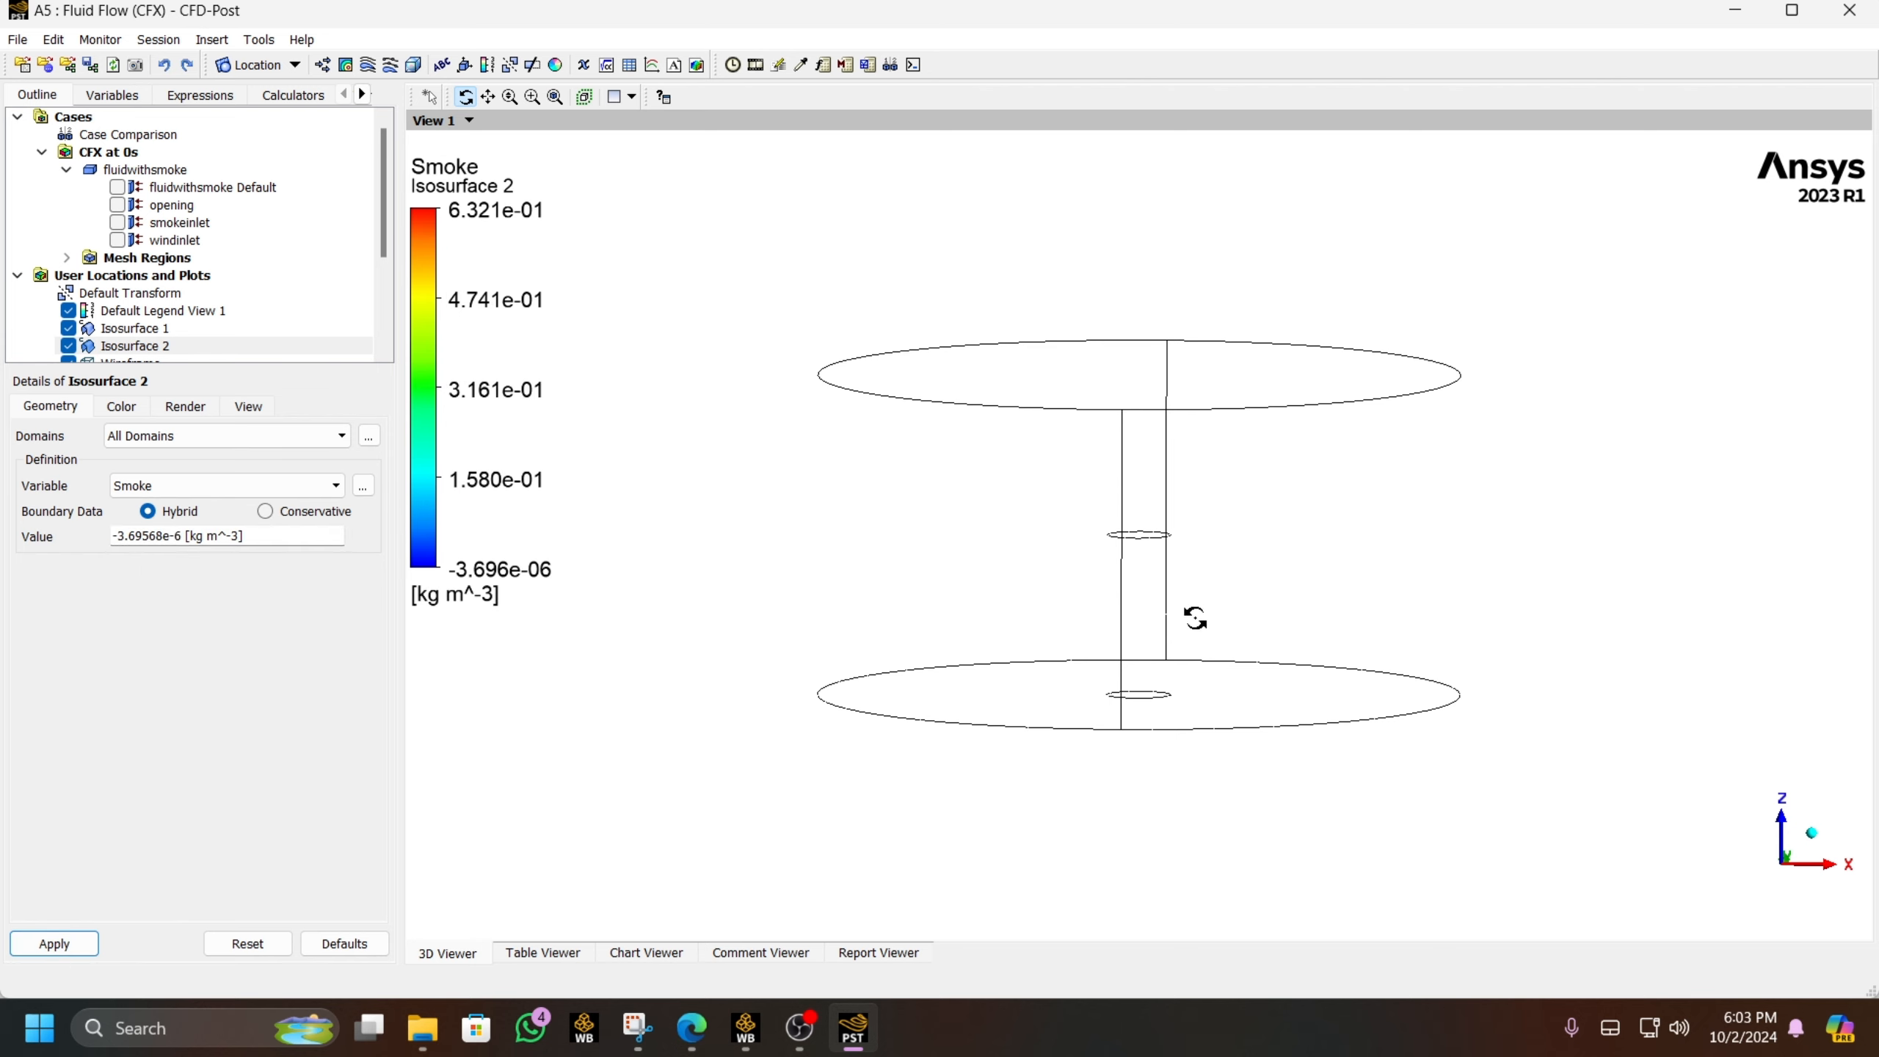
pyautogui.moveTo(1196, 617); pyautogui.dragTo(1070, 453)
pyautogui.scroll(3, 1024, 403)
# - Try Smoke values of 0.0183279 and 0.0132709 kg m^-3 on Isosurface 2
pyautogui.click(164, 541)
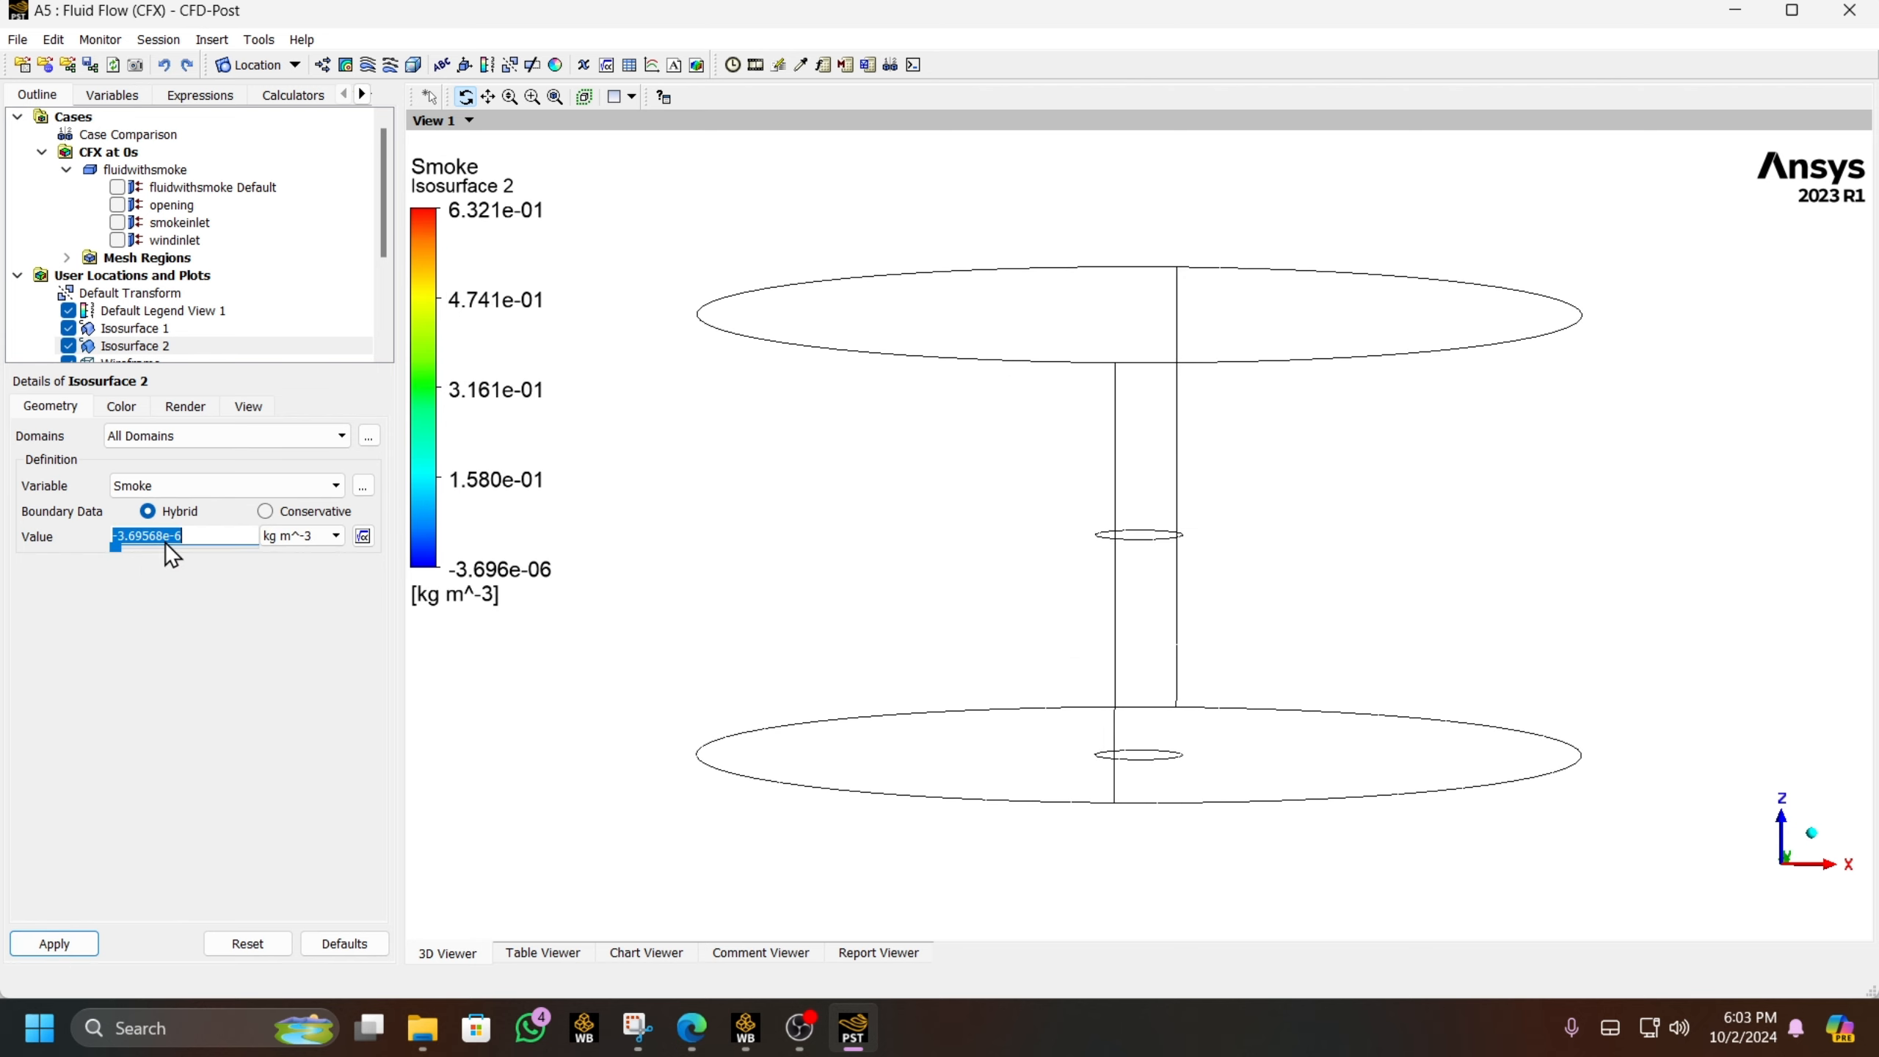
pyautogui.moveTo(120, 546); pyautogui.dragTo(121, 548)
pyautogui.click(54, 945)
pyautogui.click(70, 943)
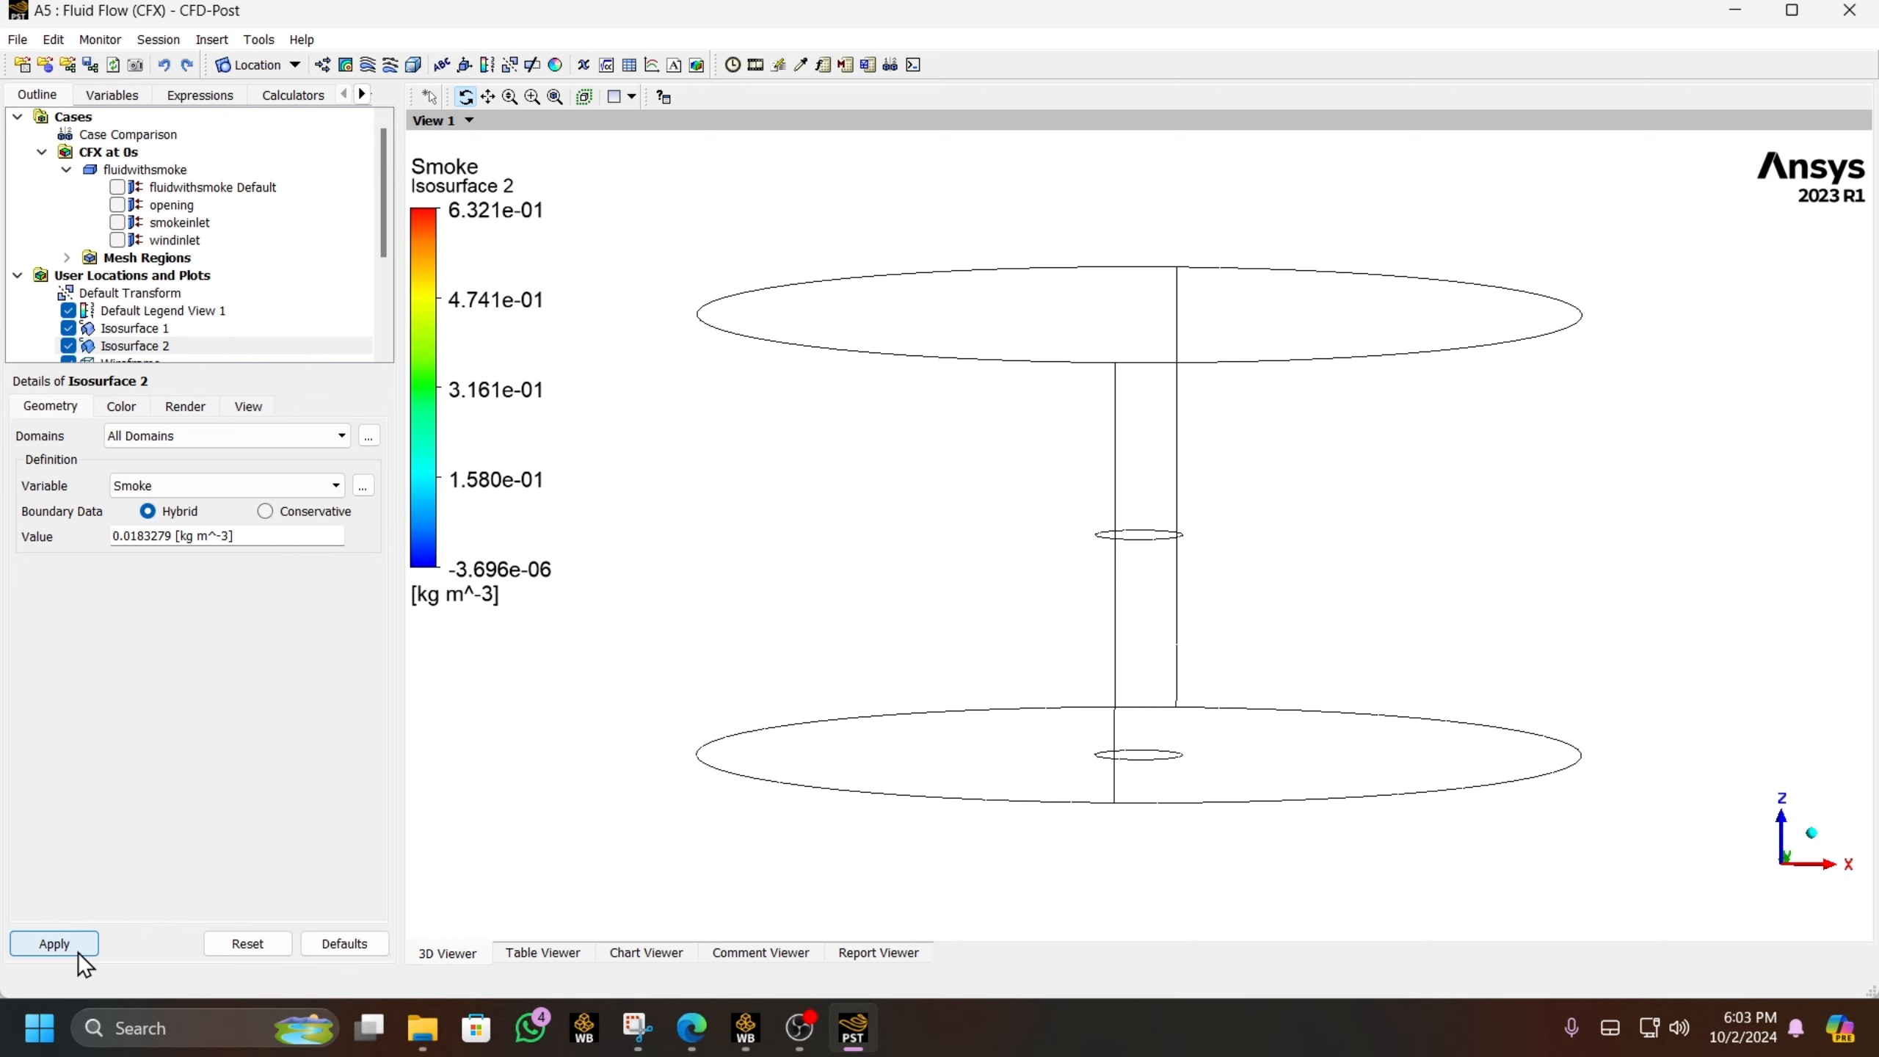
pyautogui.doubleClick(137, 542)
pyautogui.moveTo(120, 546); pyautogui.dragTo(119, 546)
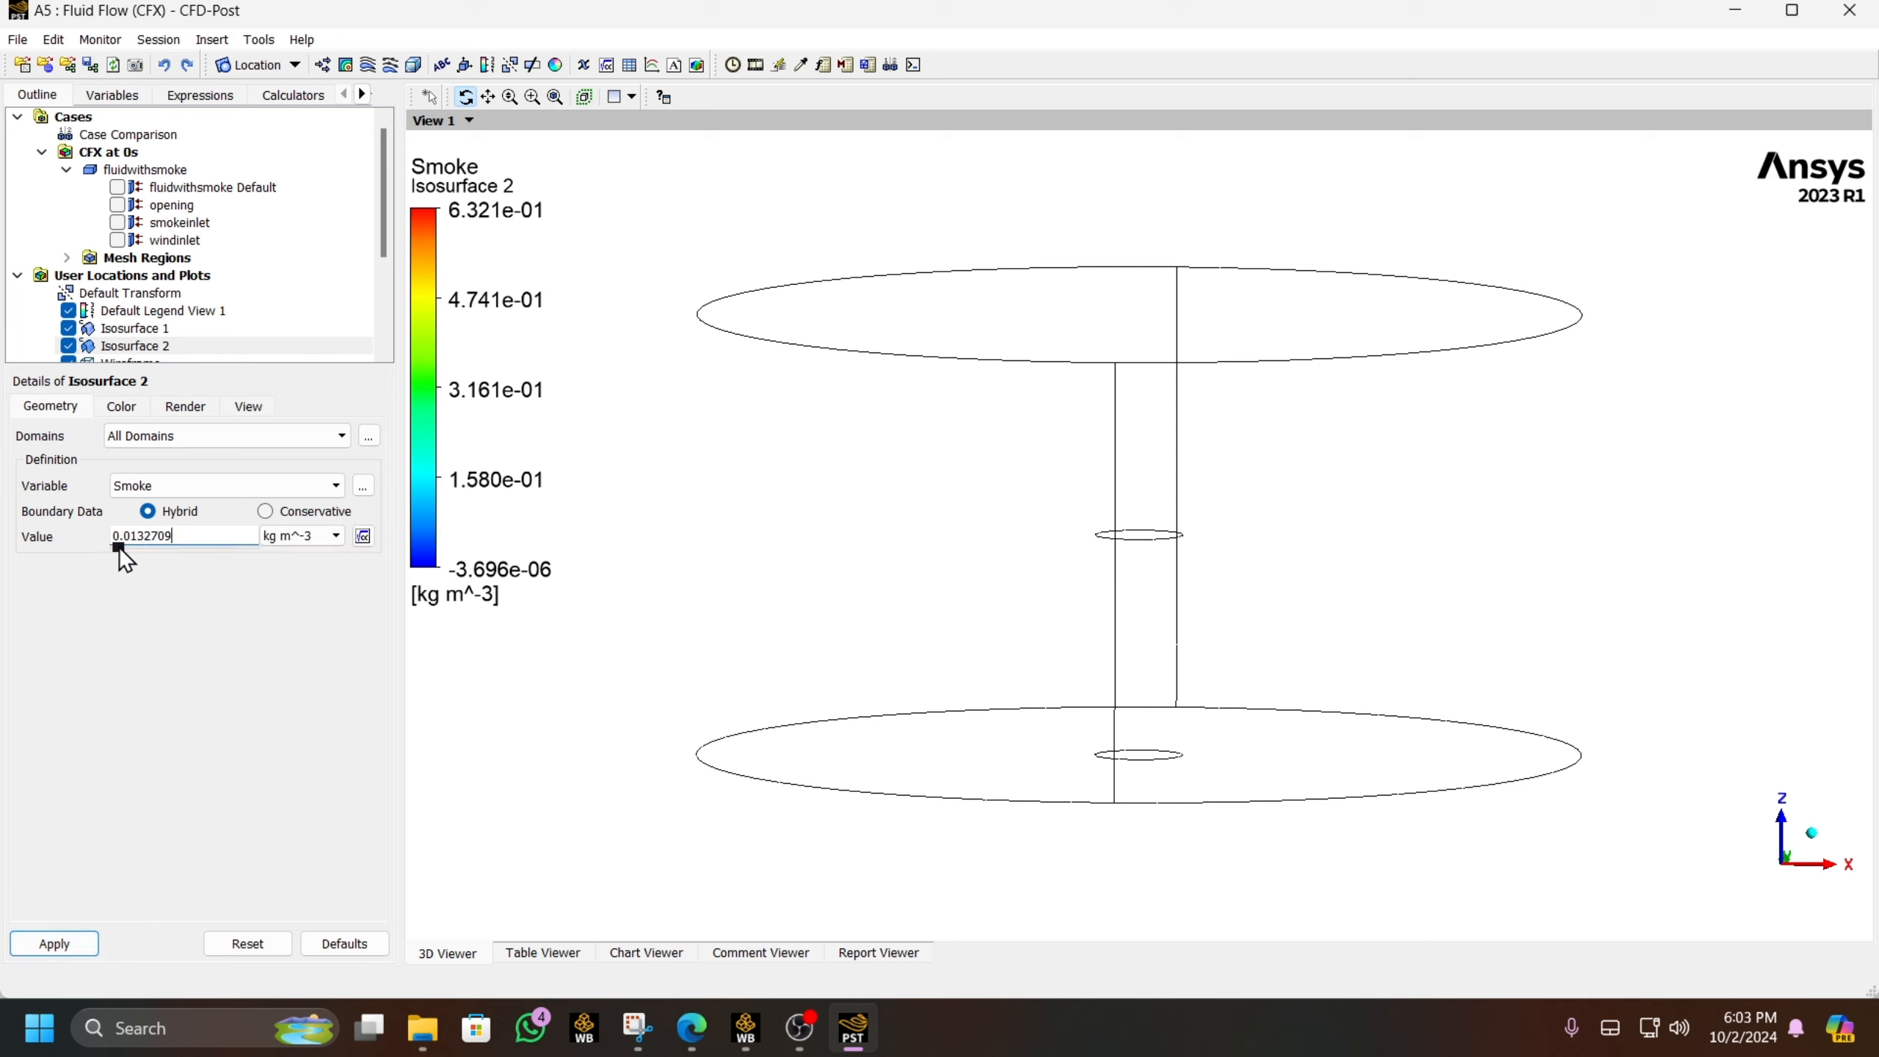
pyautogui.click(76, 936)
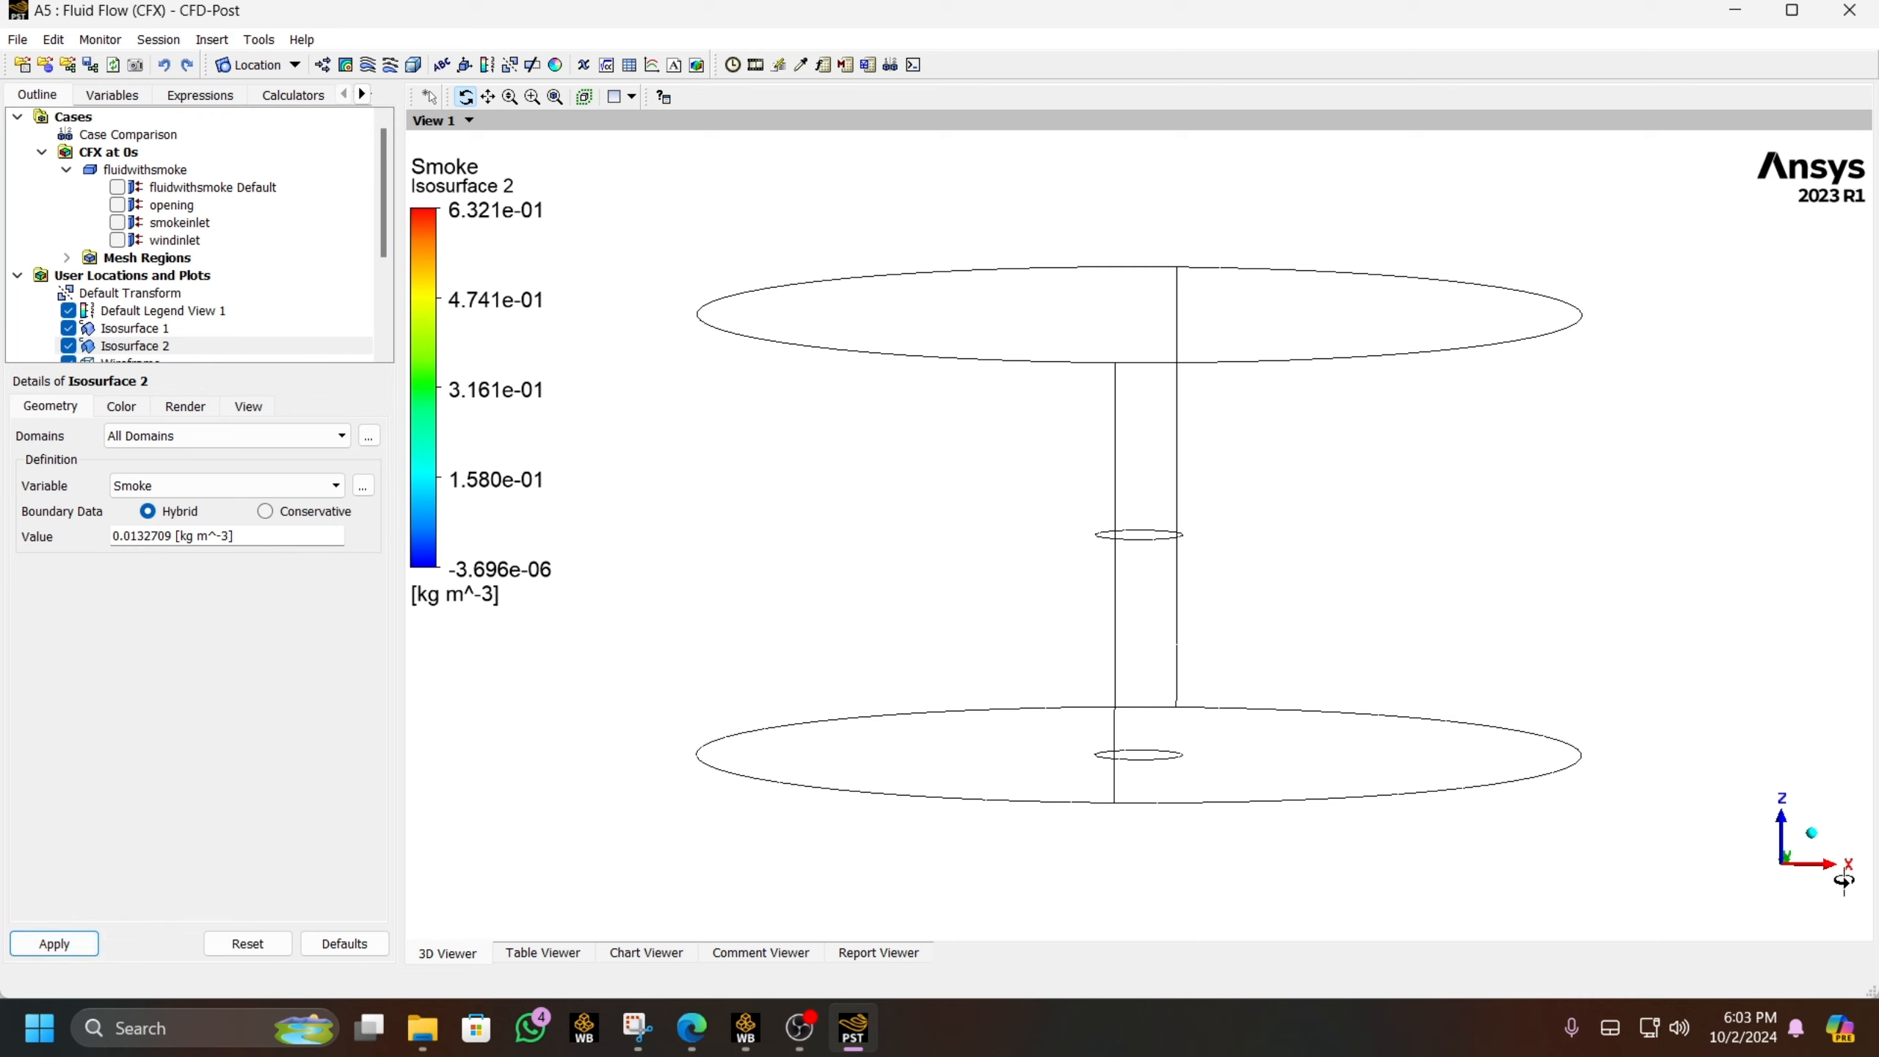
# - Set Isosurface 2's Smoke value to 0.001 kg m^-3 and apply it
pyautogui.doubleClick(132, 536)
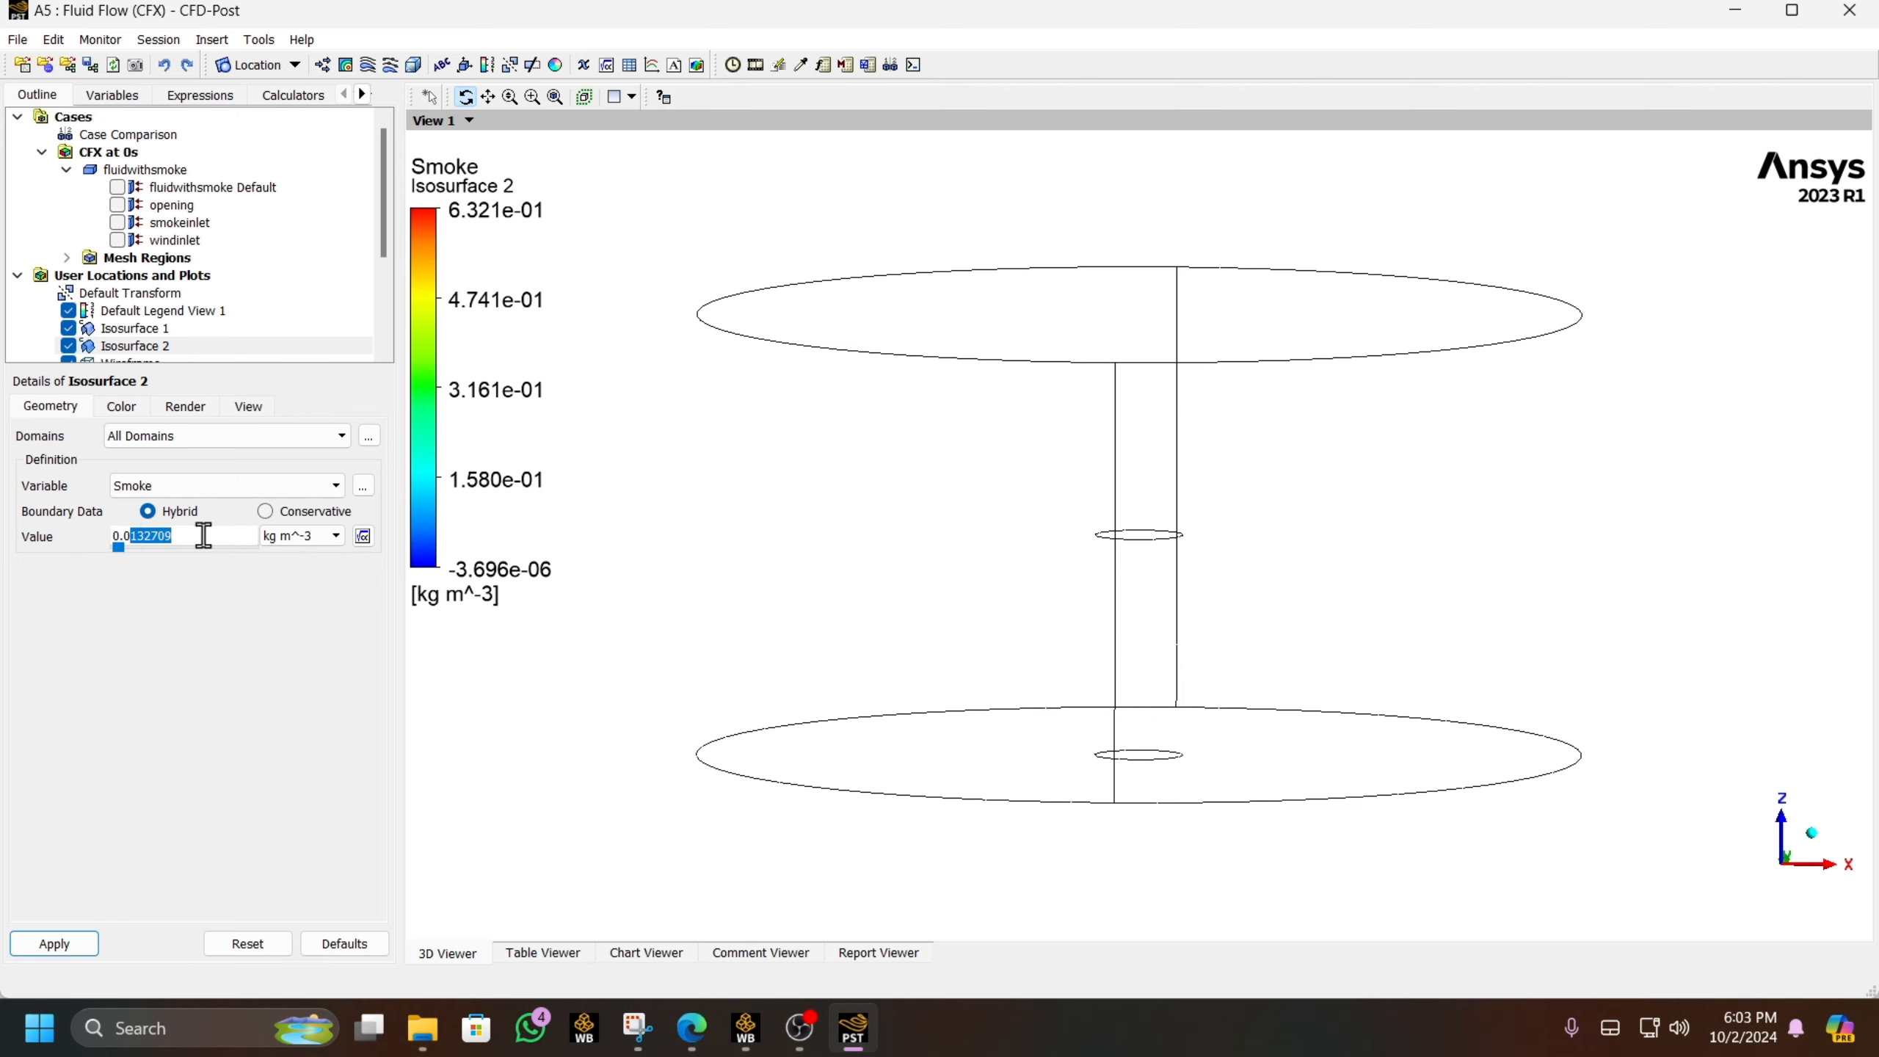
pyautogui.write('0.001')
pyautogui.click(86, 942)
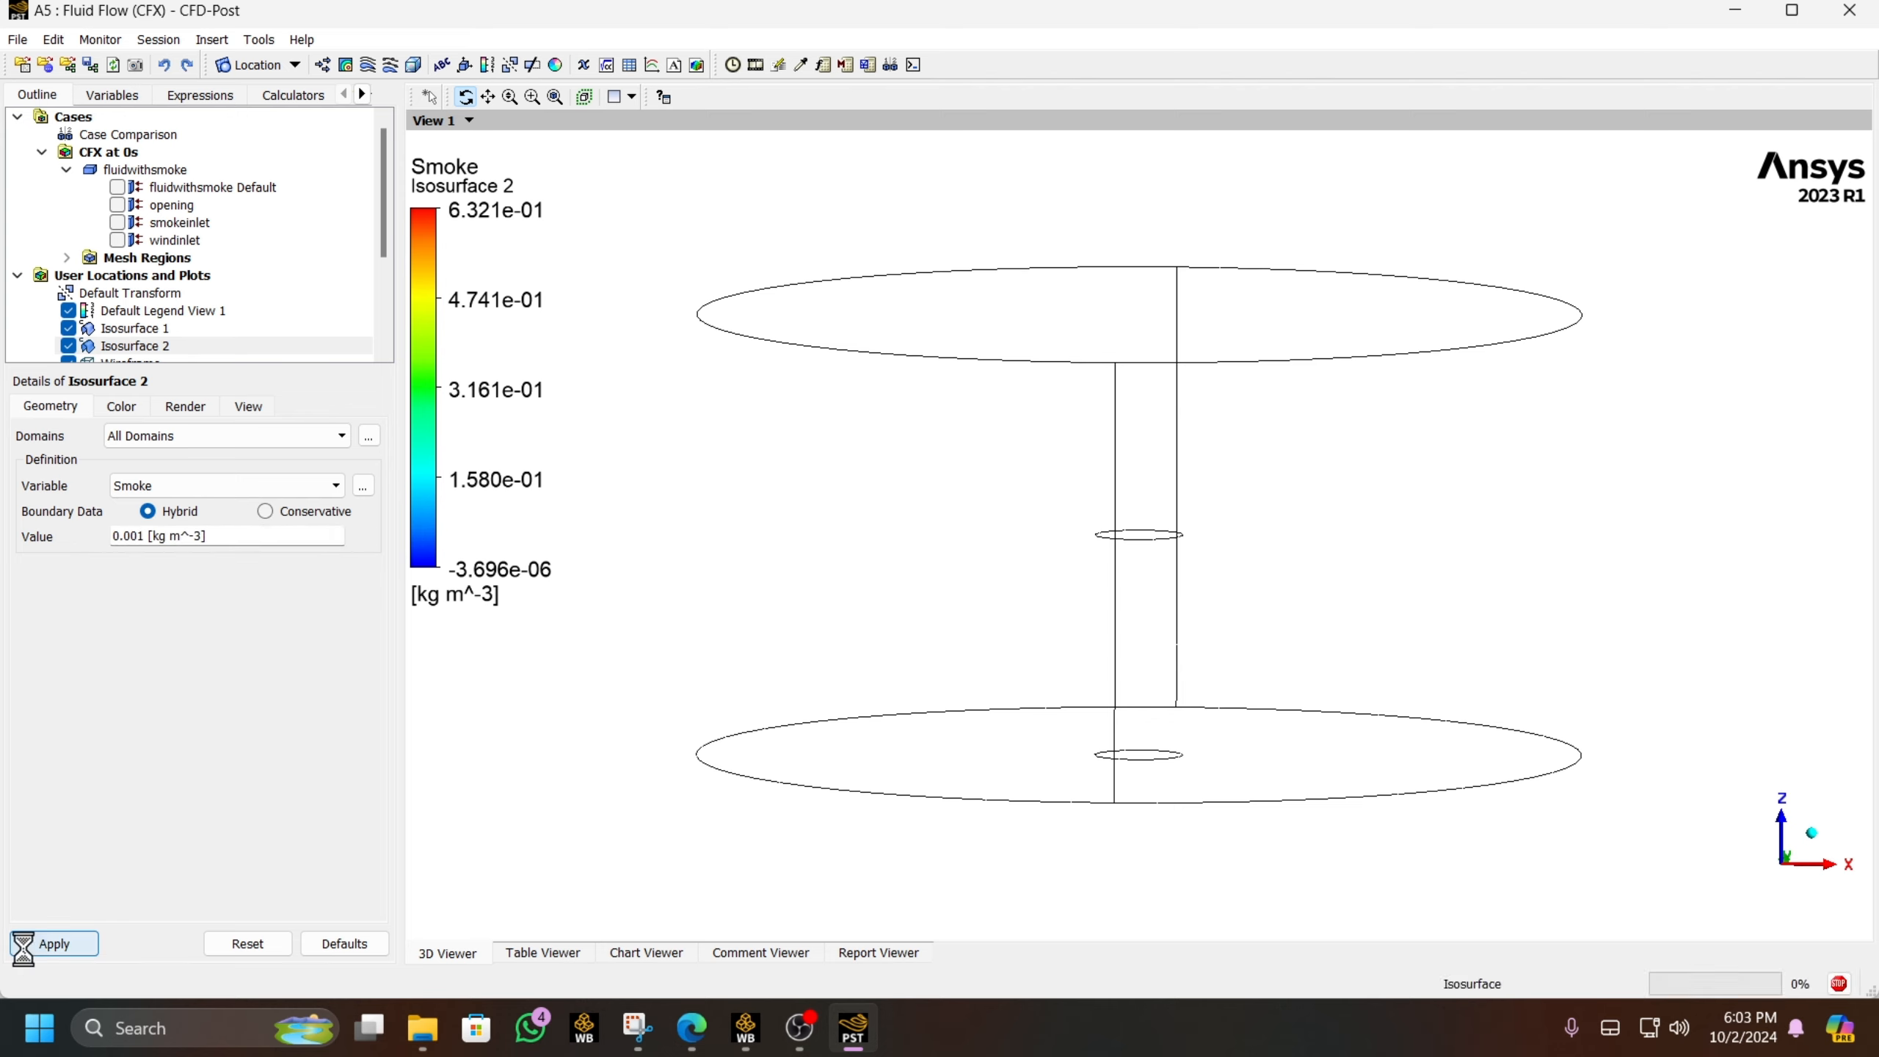
# - Reopen the timestep animation and play both isosurfaces from timestep 0 to 300
pyautogui.moveTo(890, 747); pyautogui.dragTo(969, 592)
pyautogui.click(755, 64)
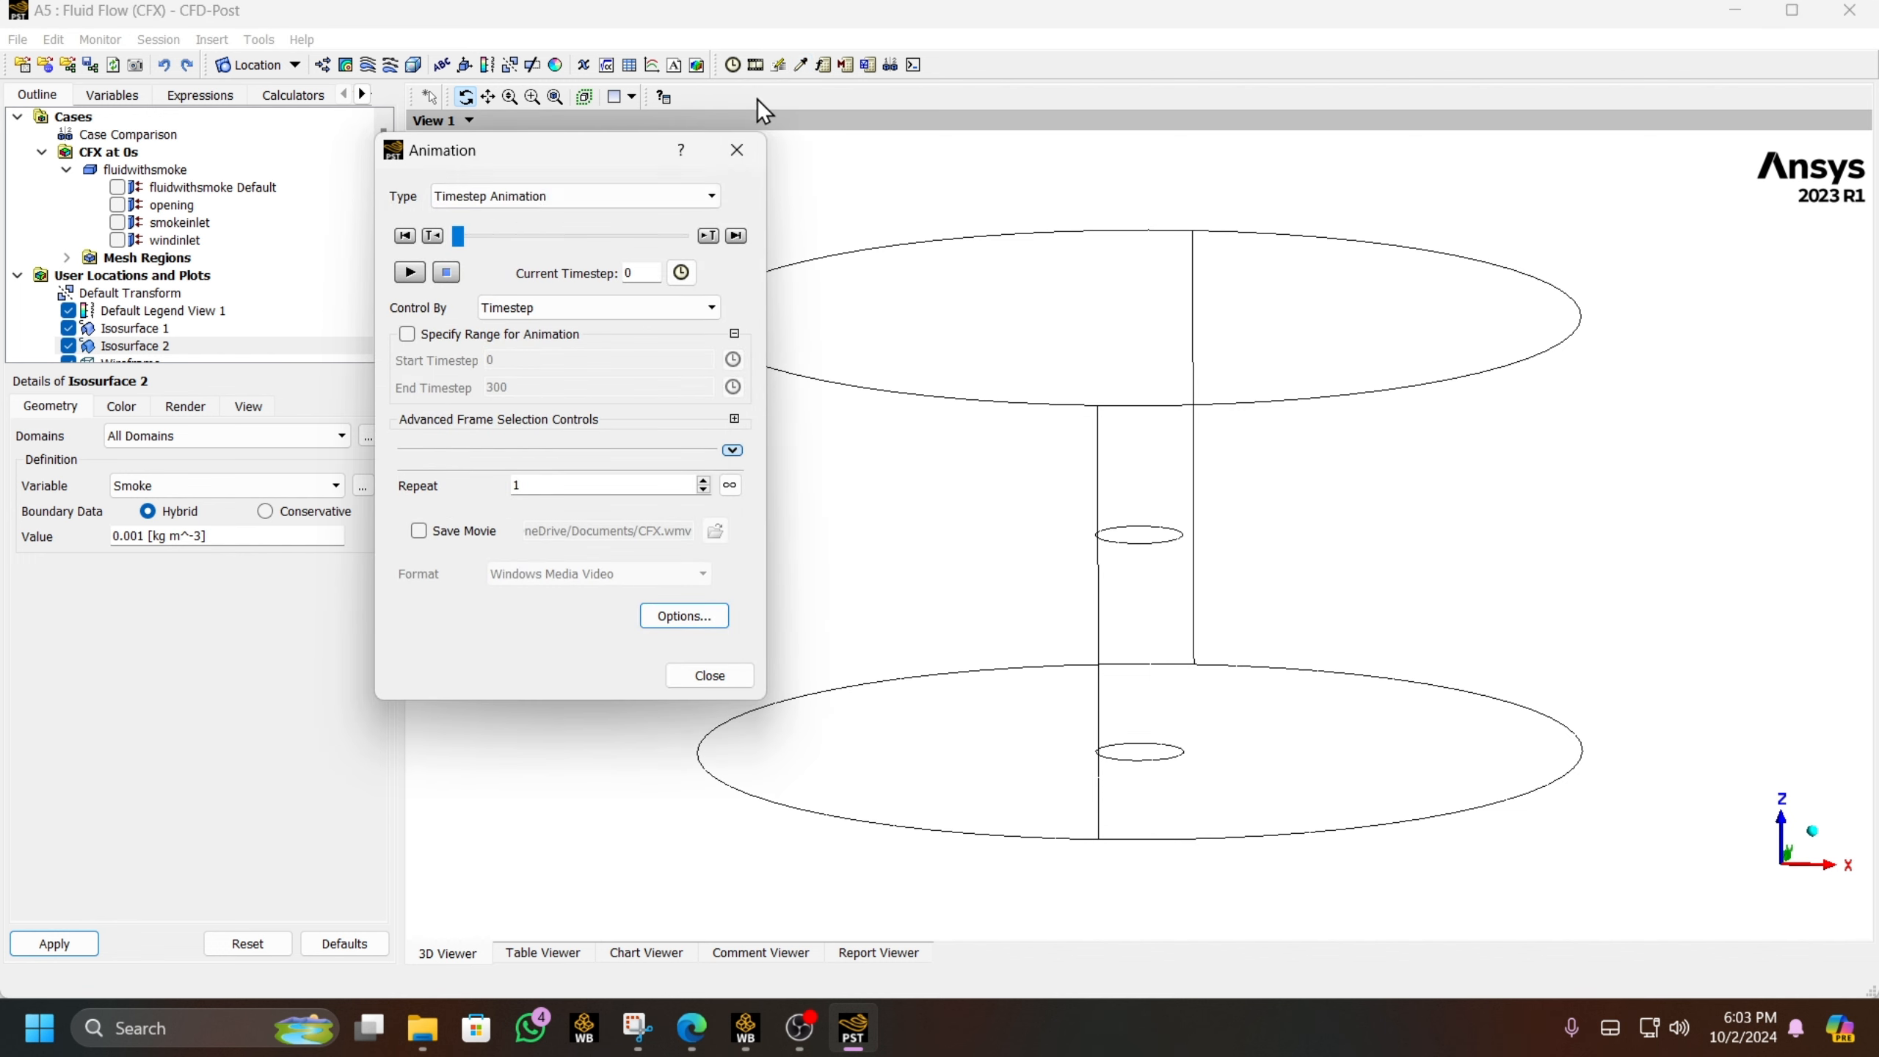
pyautogui.click(412, 272)
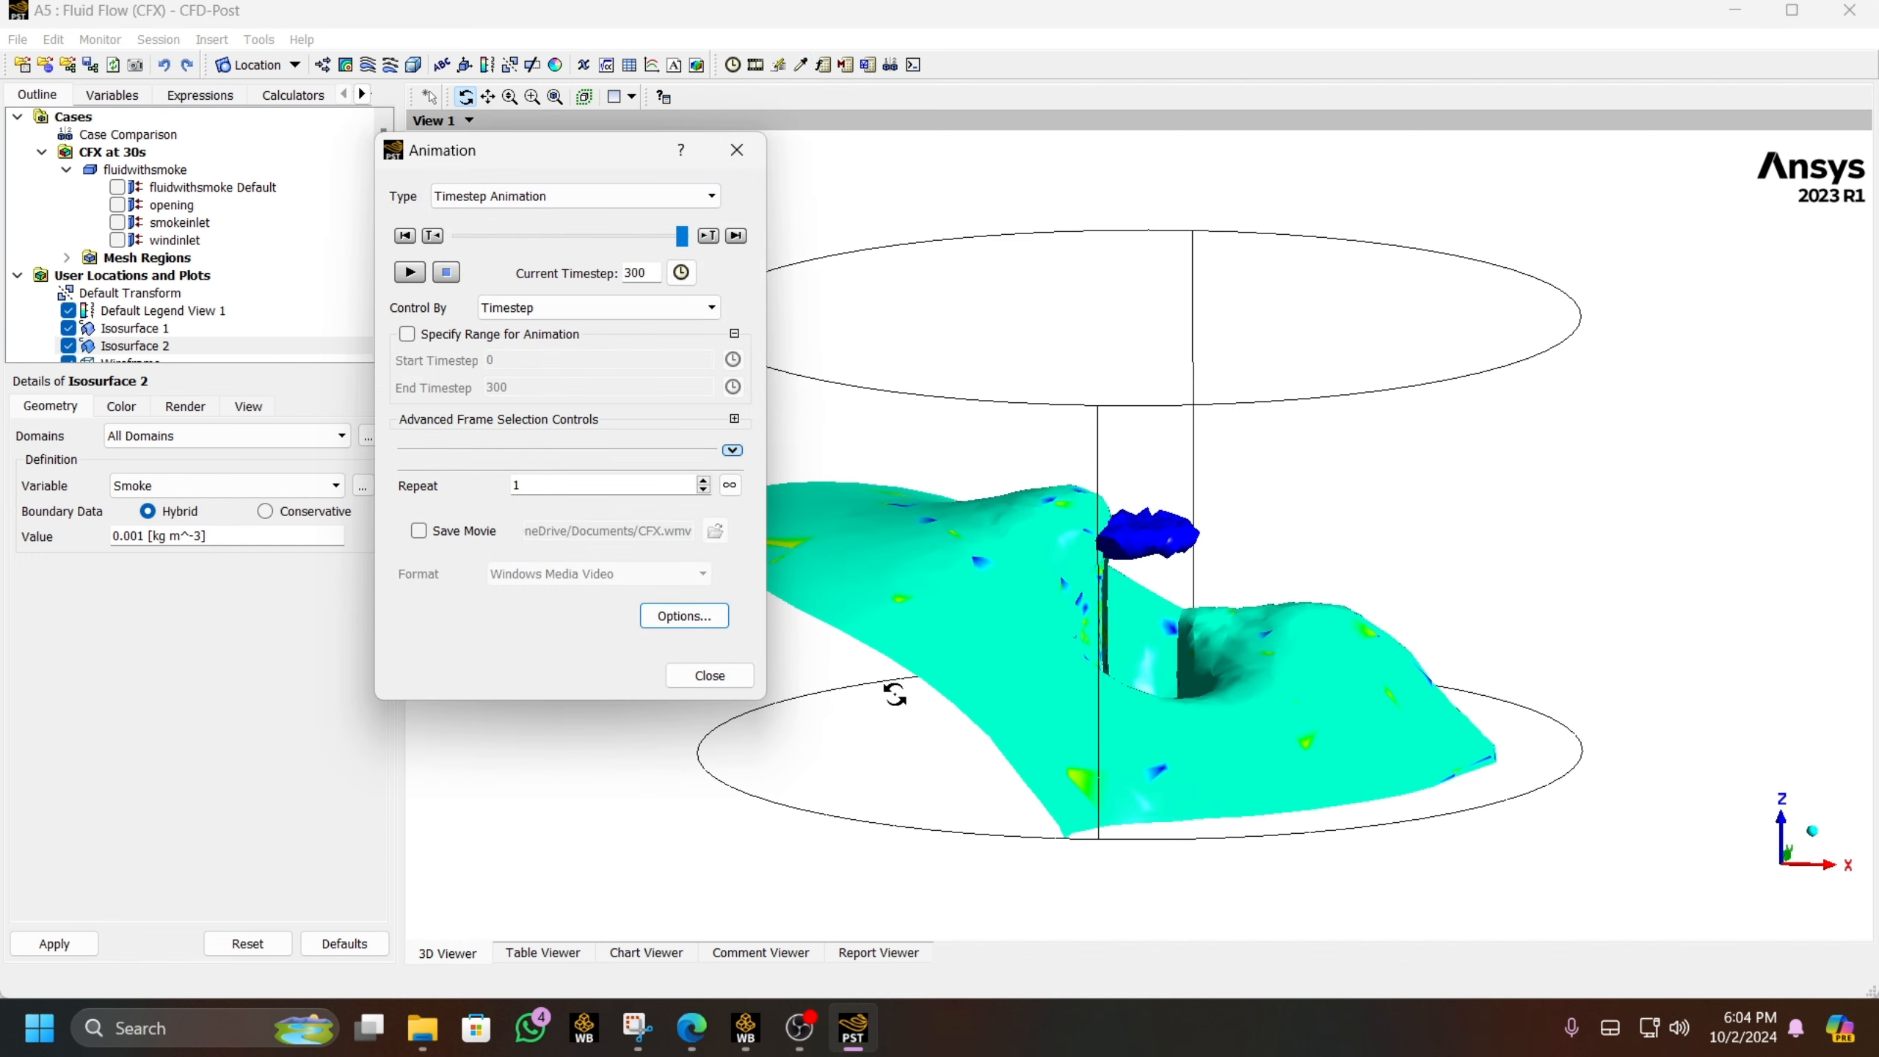
# - Hide Isosurface 1 and move the timestep animation to timestep 120
pyautogui.click(68, 329)
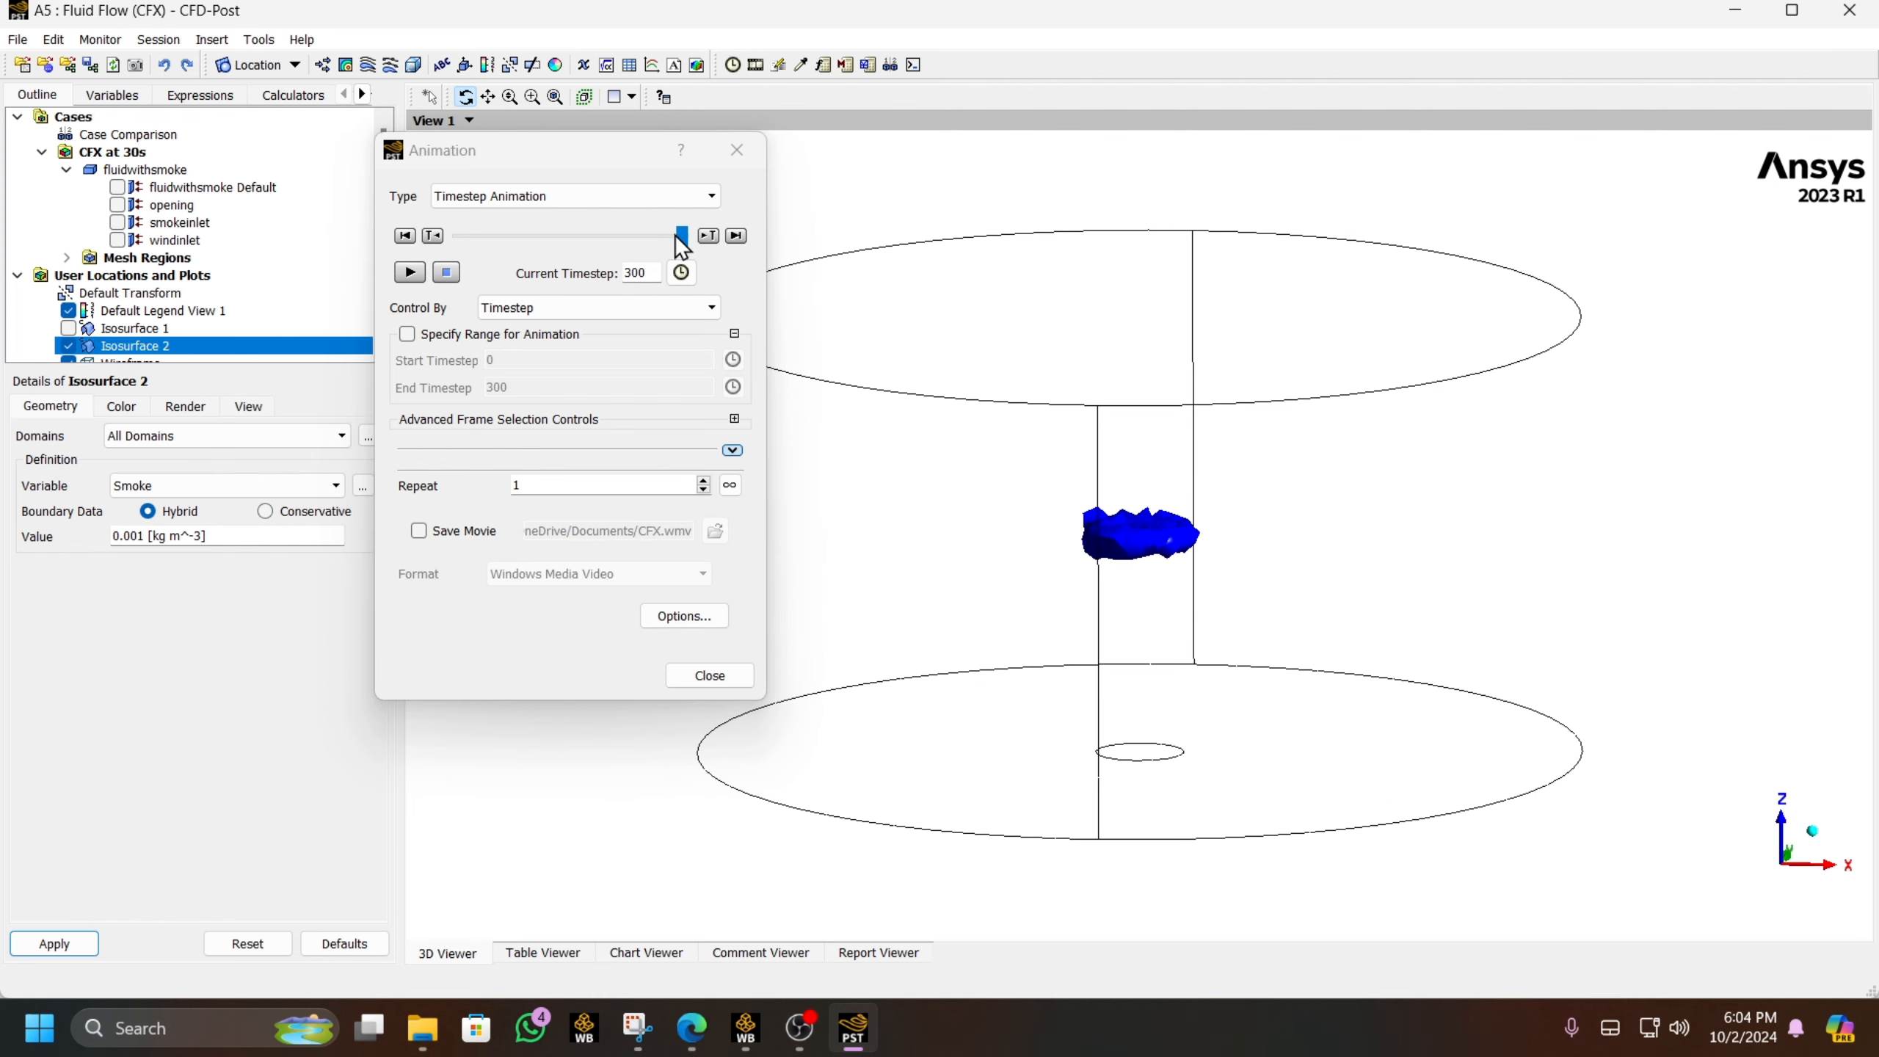
pyautogui.moveTo(679, 248); pyautogui.dragTo(545, 236)
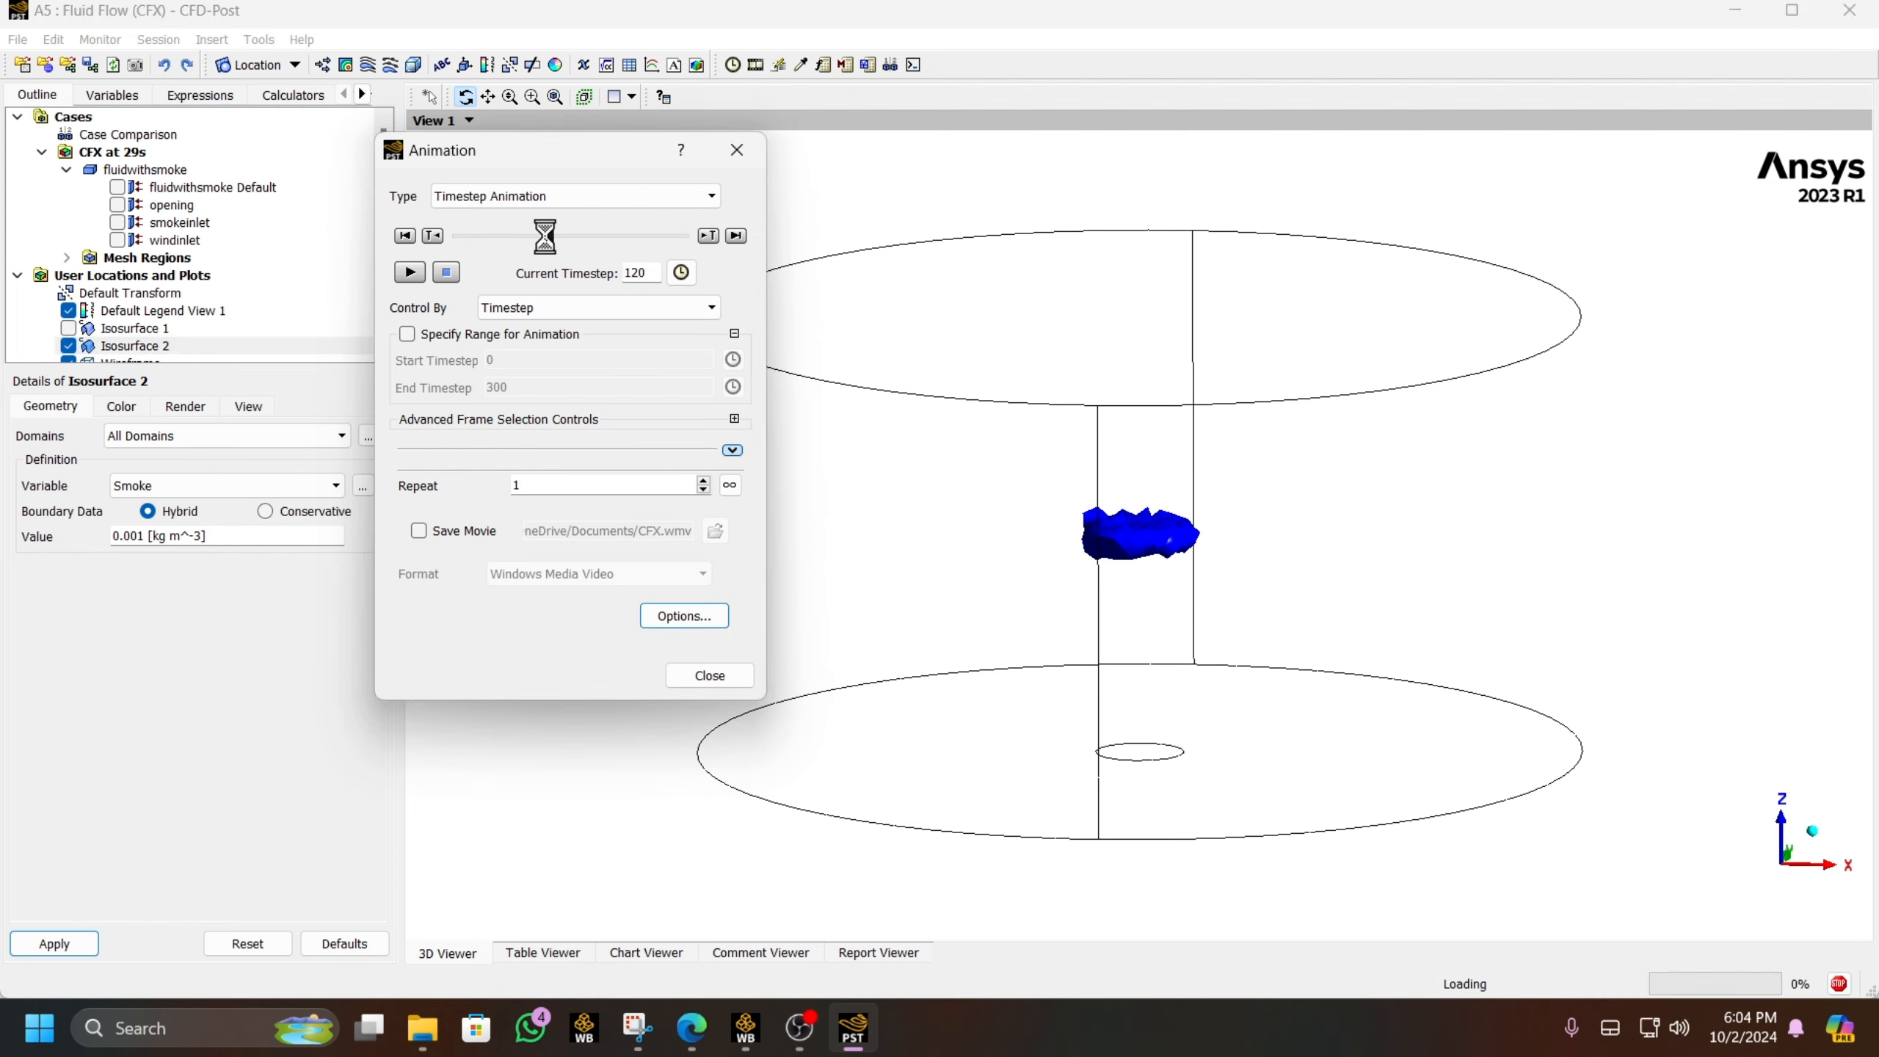
# - Apply Smoke values of 0.0001 and finally 0.000010 kg m^-3 to Isosurface 2, and close the animation settings
pyautogui.doubleClick(120, 536)
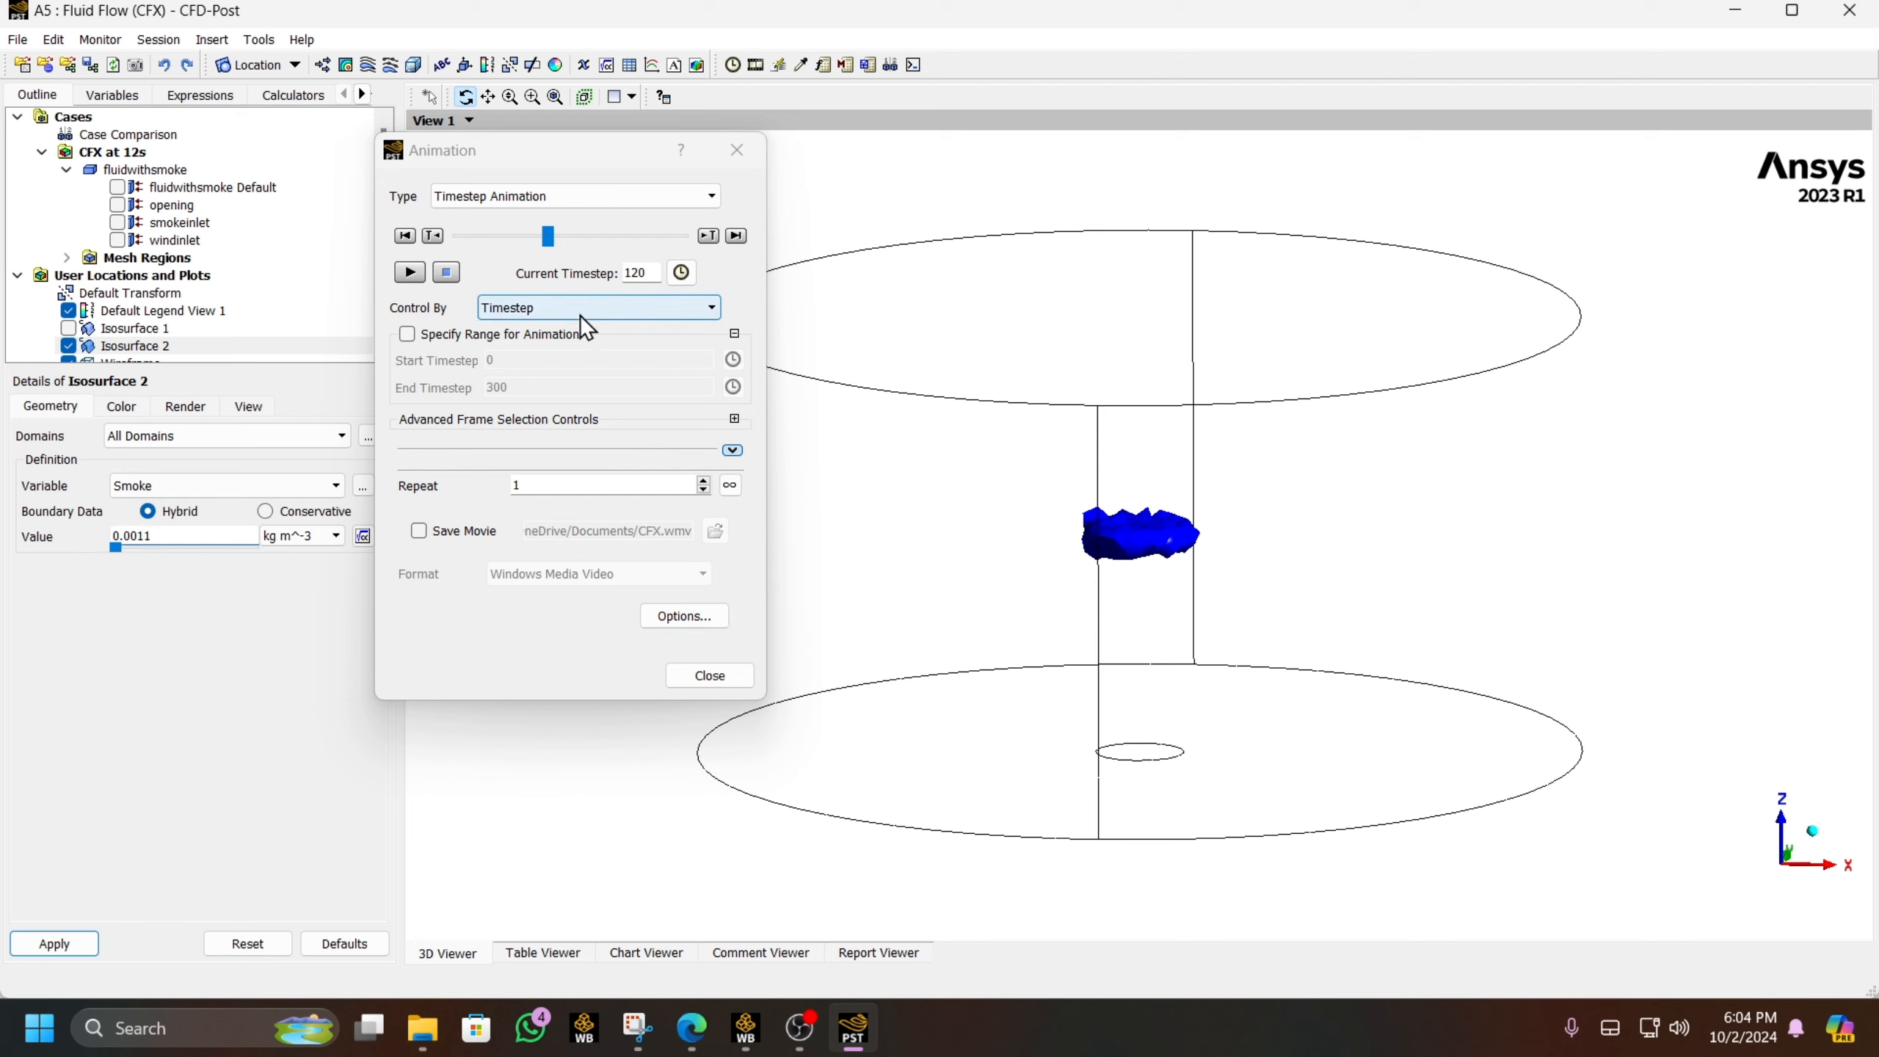
pyautogui.write('0')
pyautogui.click(61, 946)
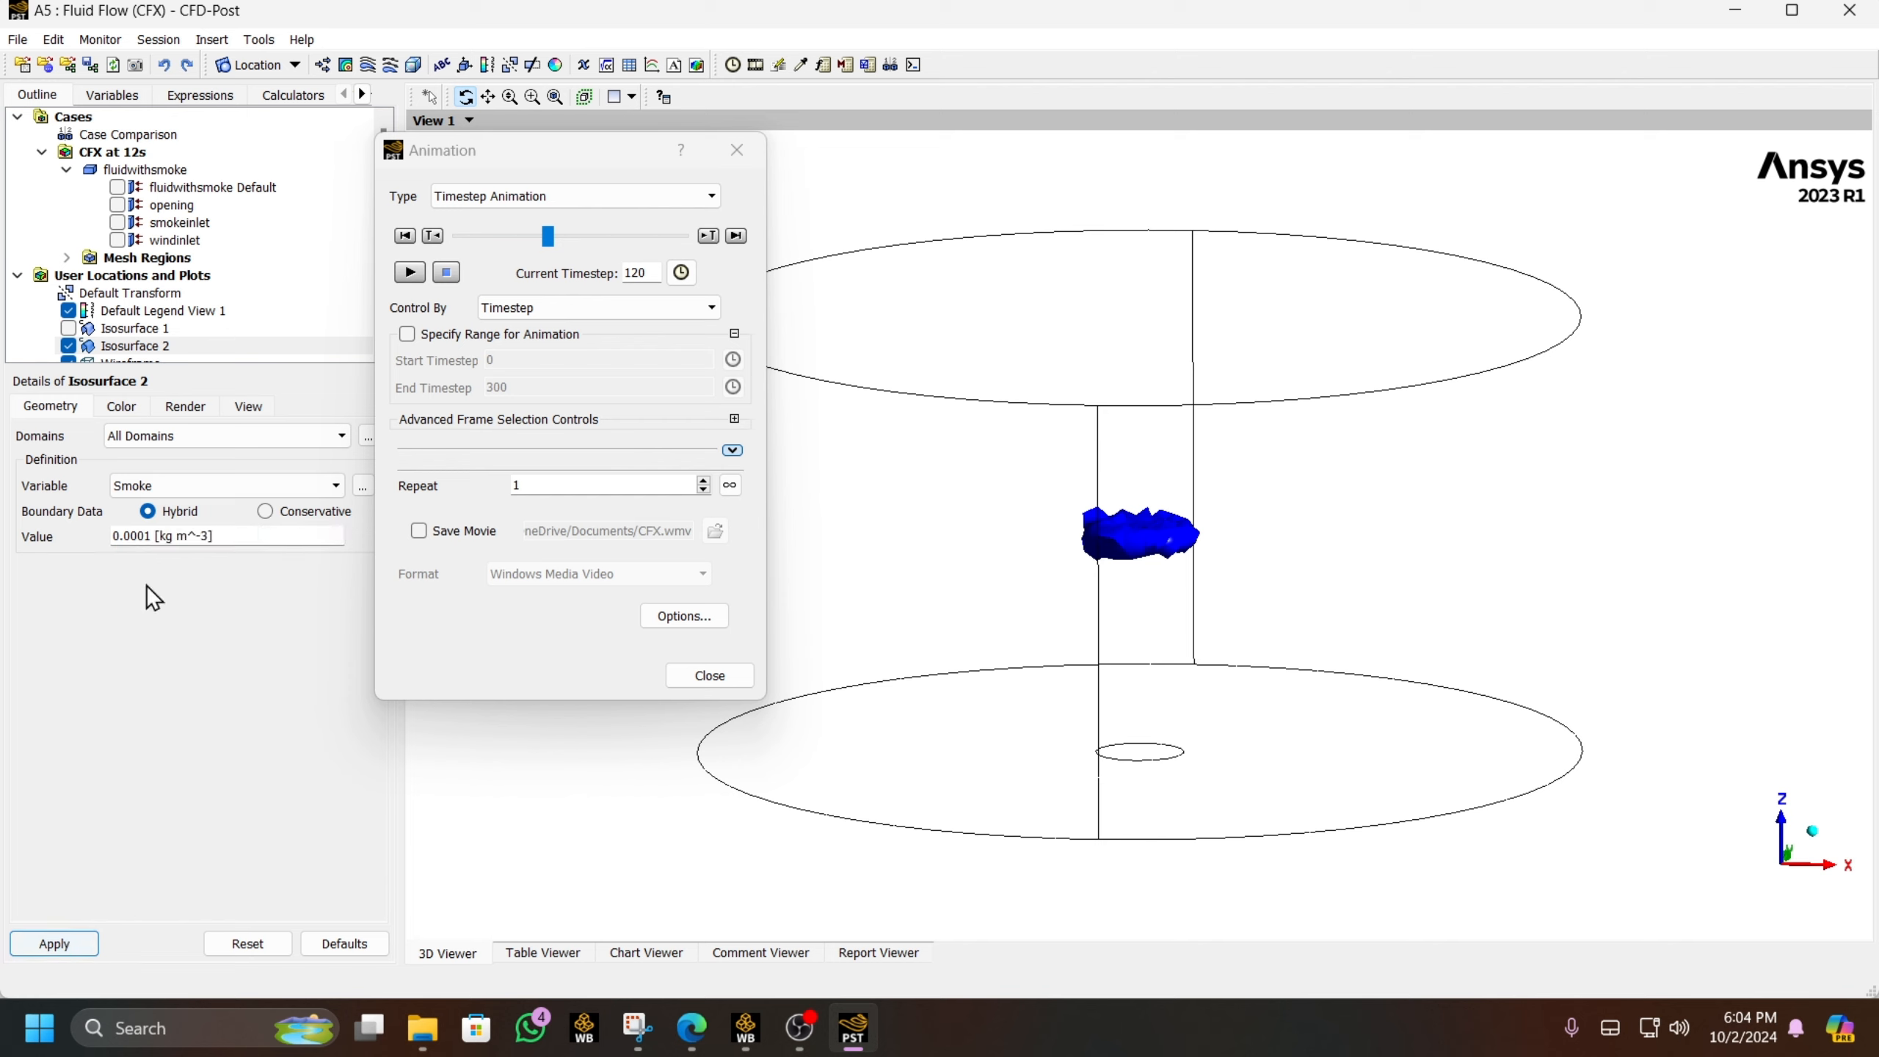
pyautogui.doubleClick(137, 537)
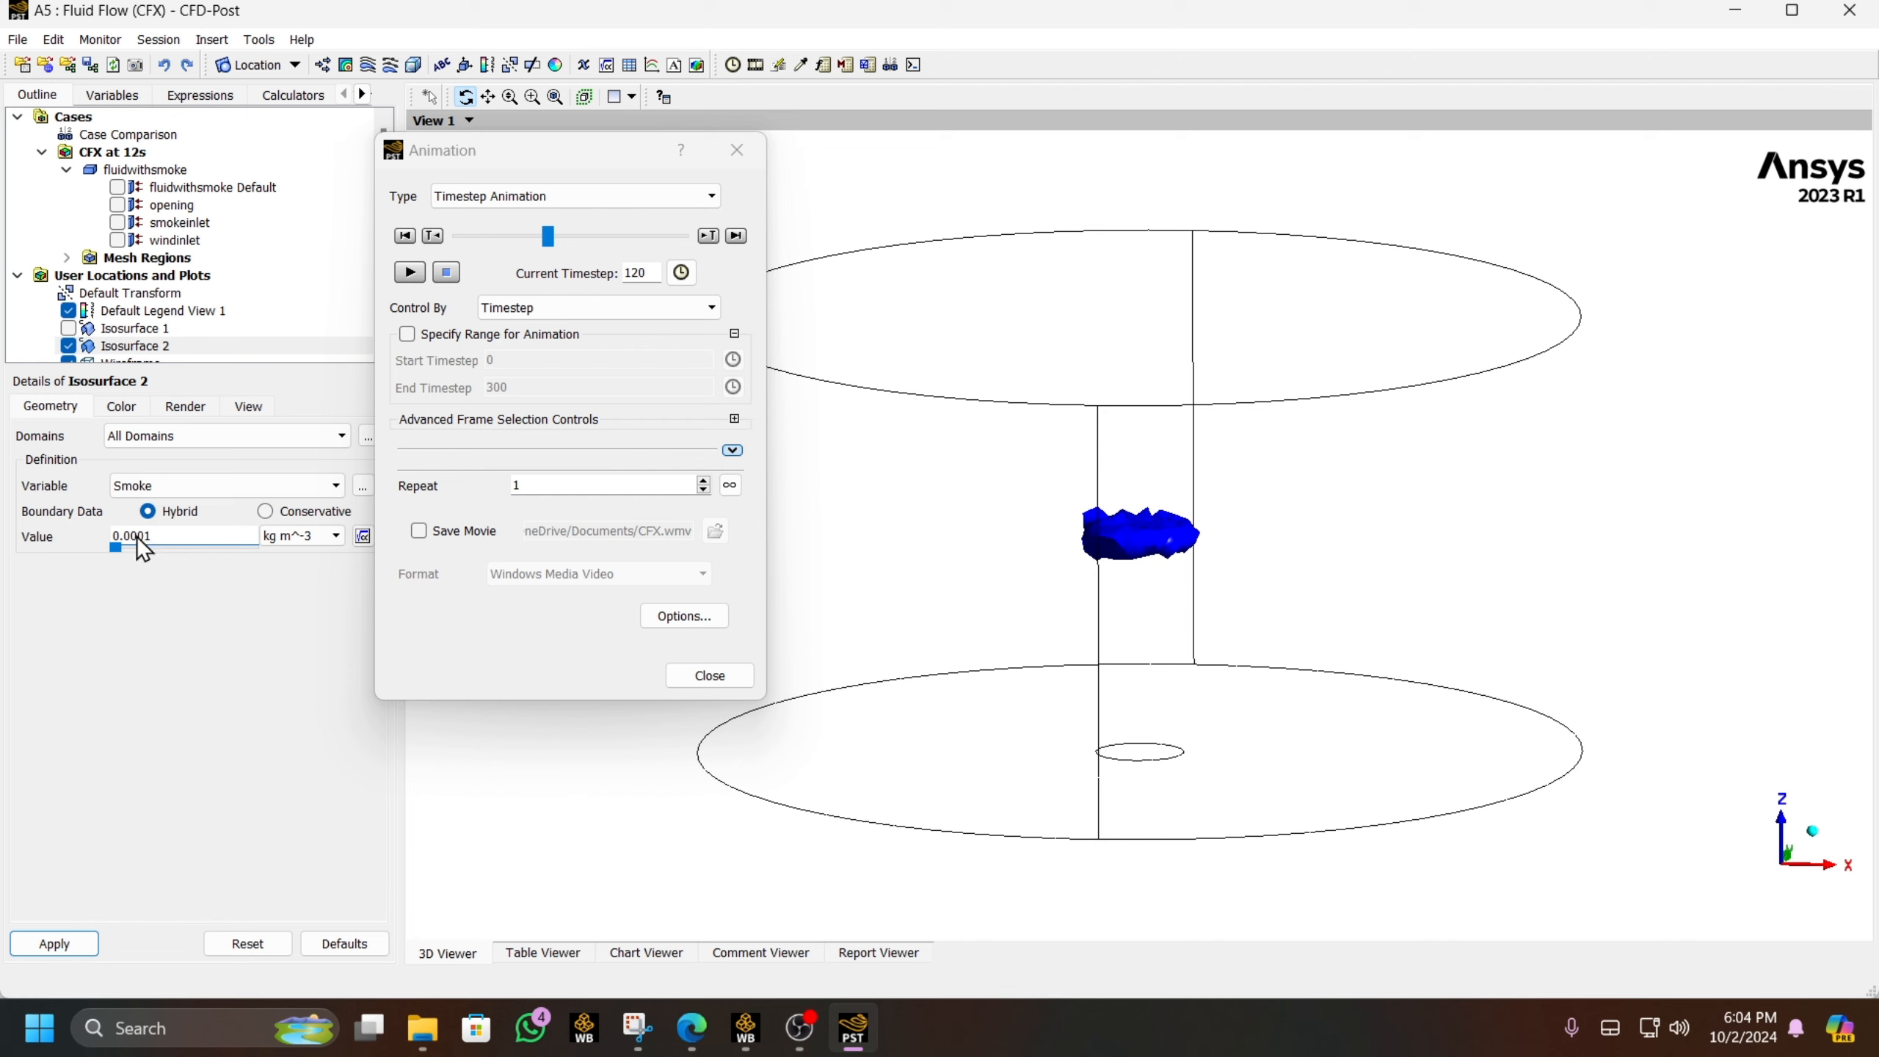
pyautogui.write('0010')
pyautogui.click(56, 946)
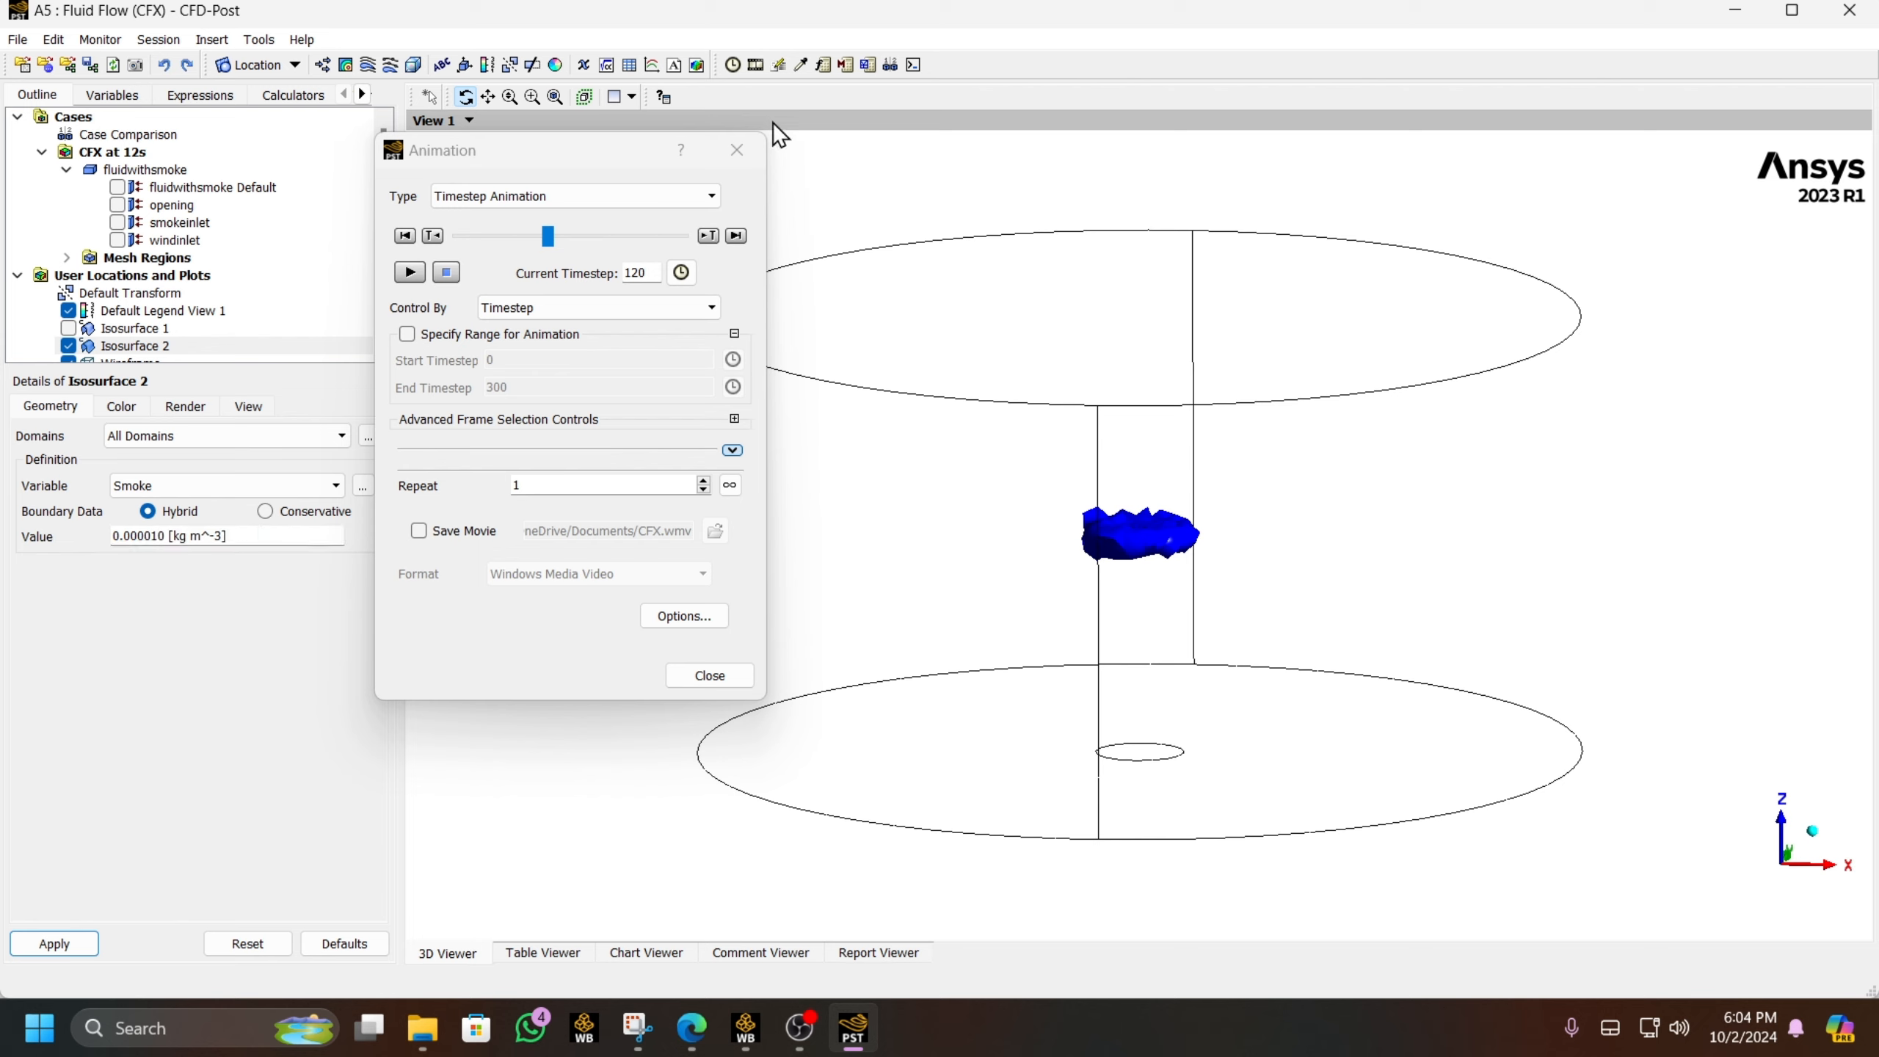
pyautogui.click(737, 150)
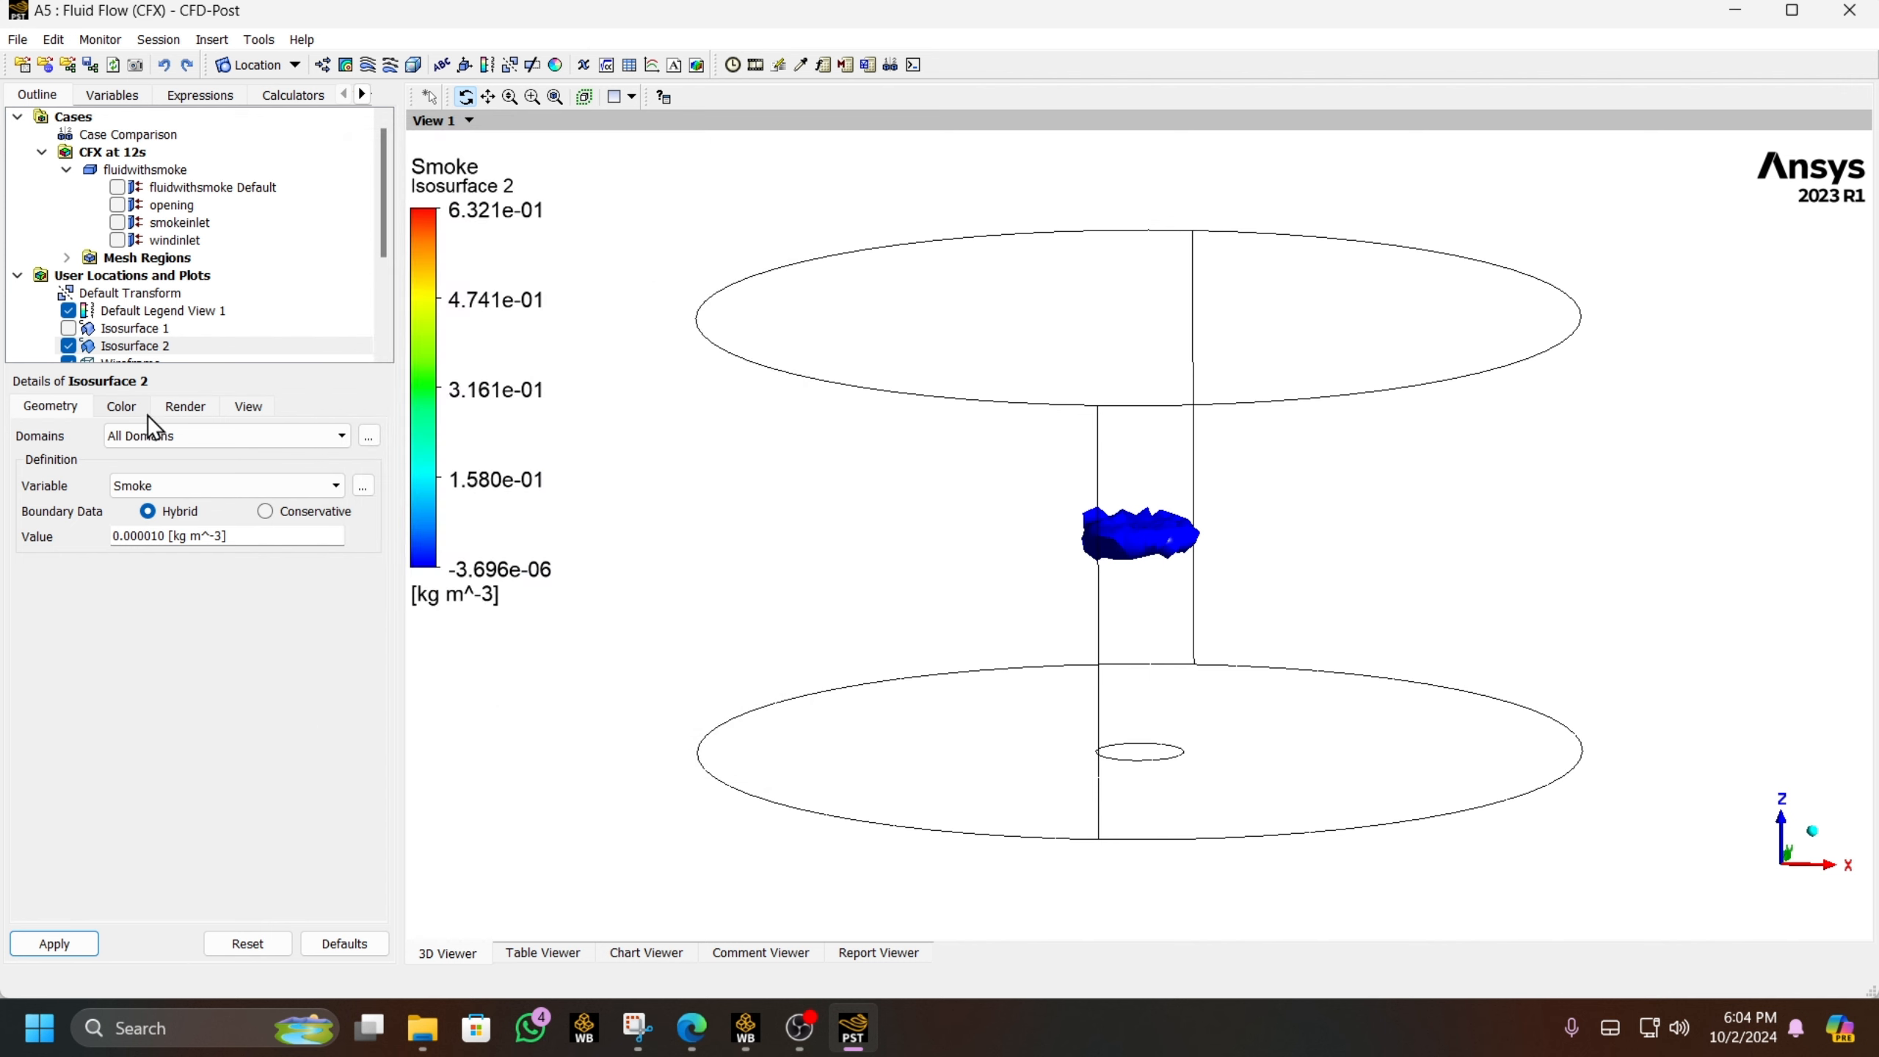
pyautogui.click(1830, 880)
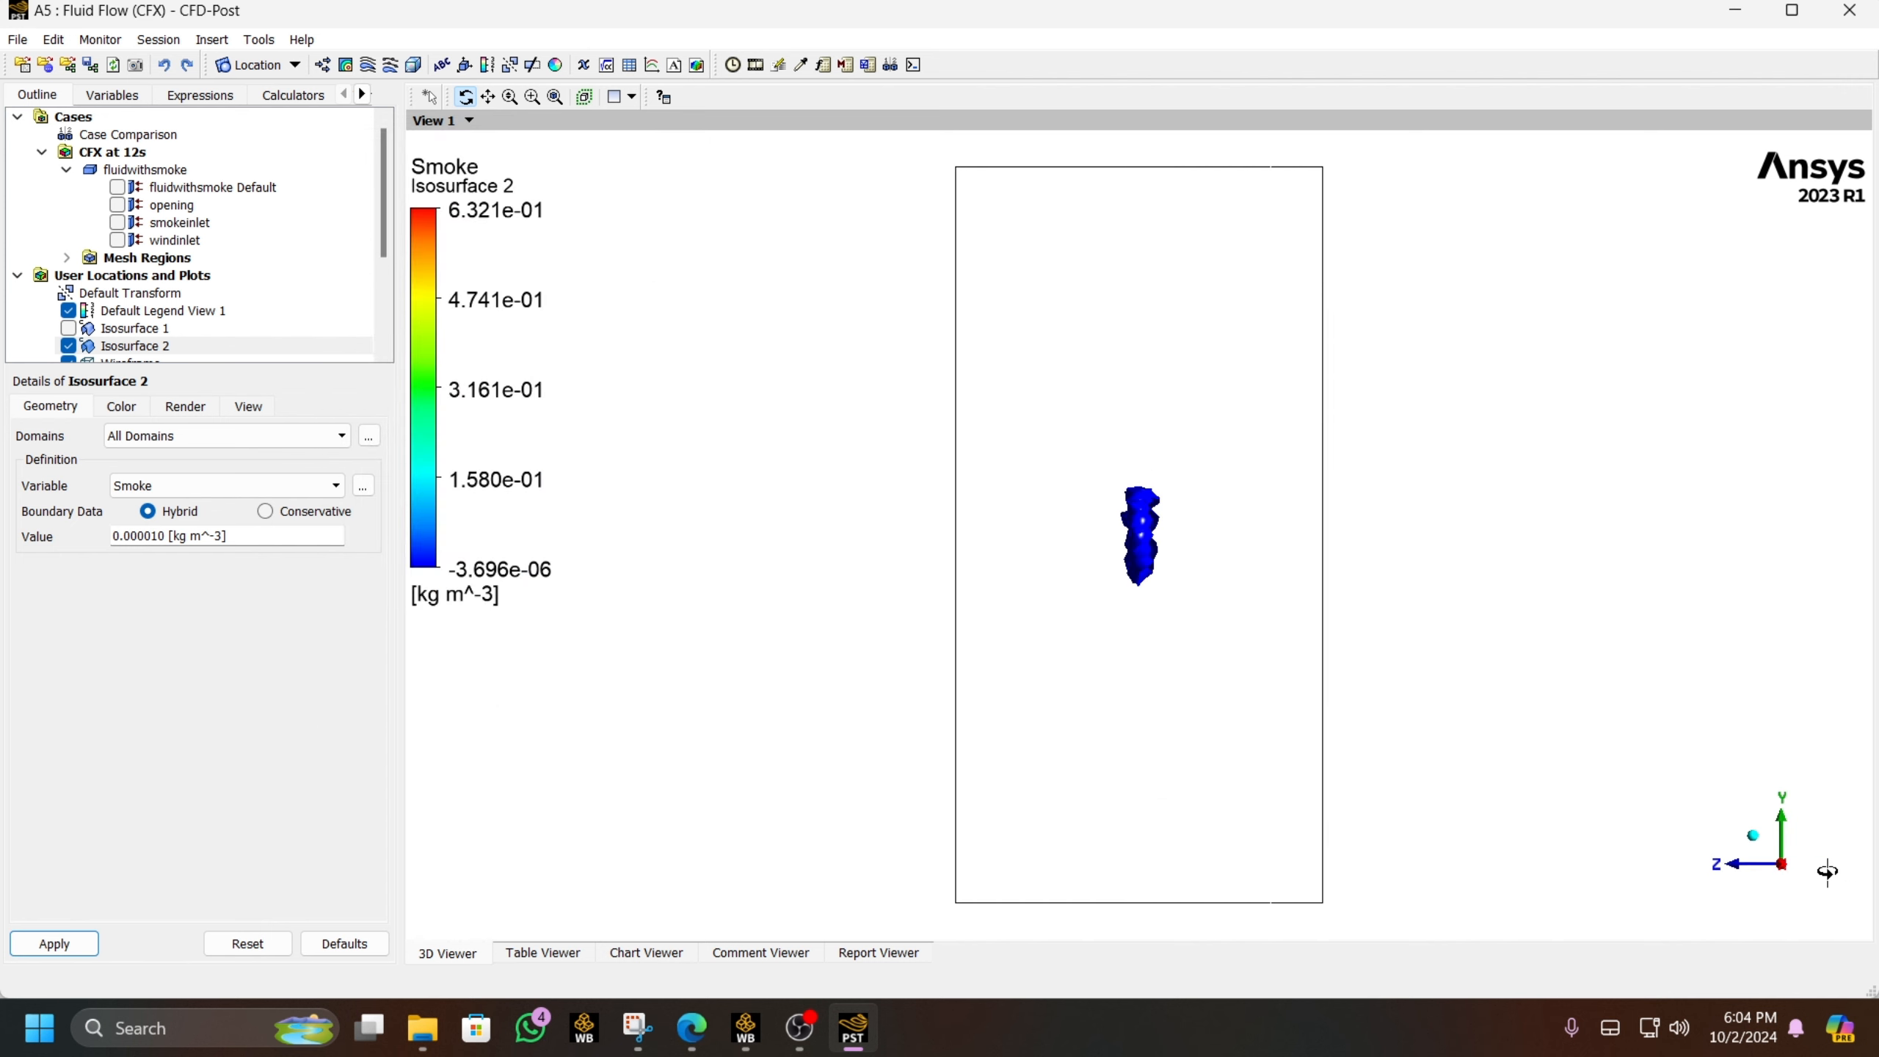
pyautogui.moveTo(1331, 816); pyautogui.dragTo(1370, 789)
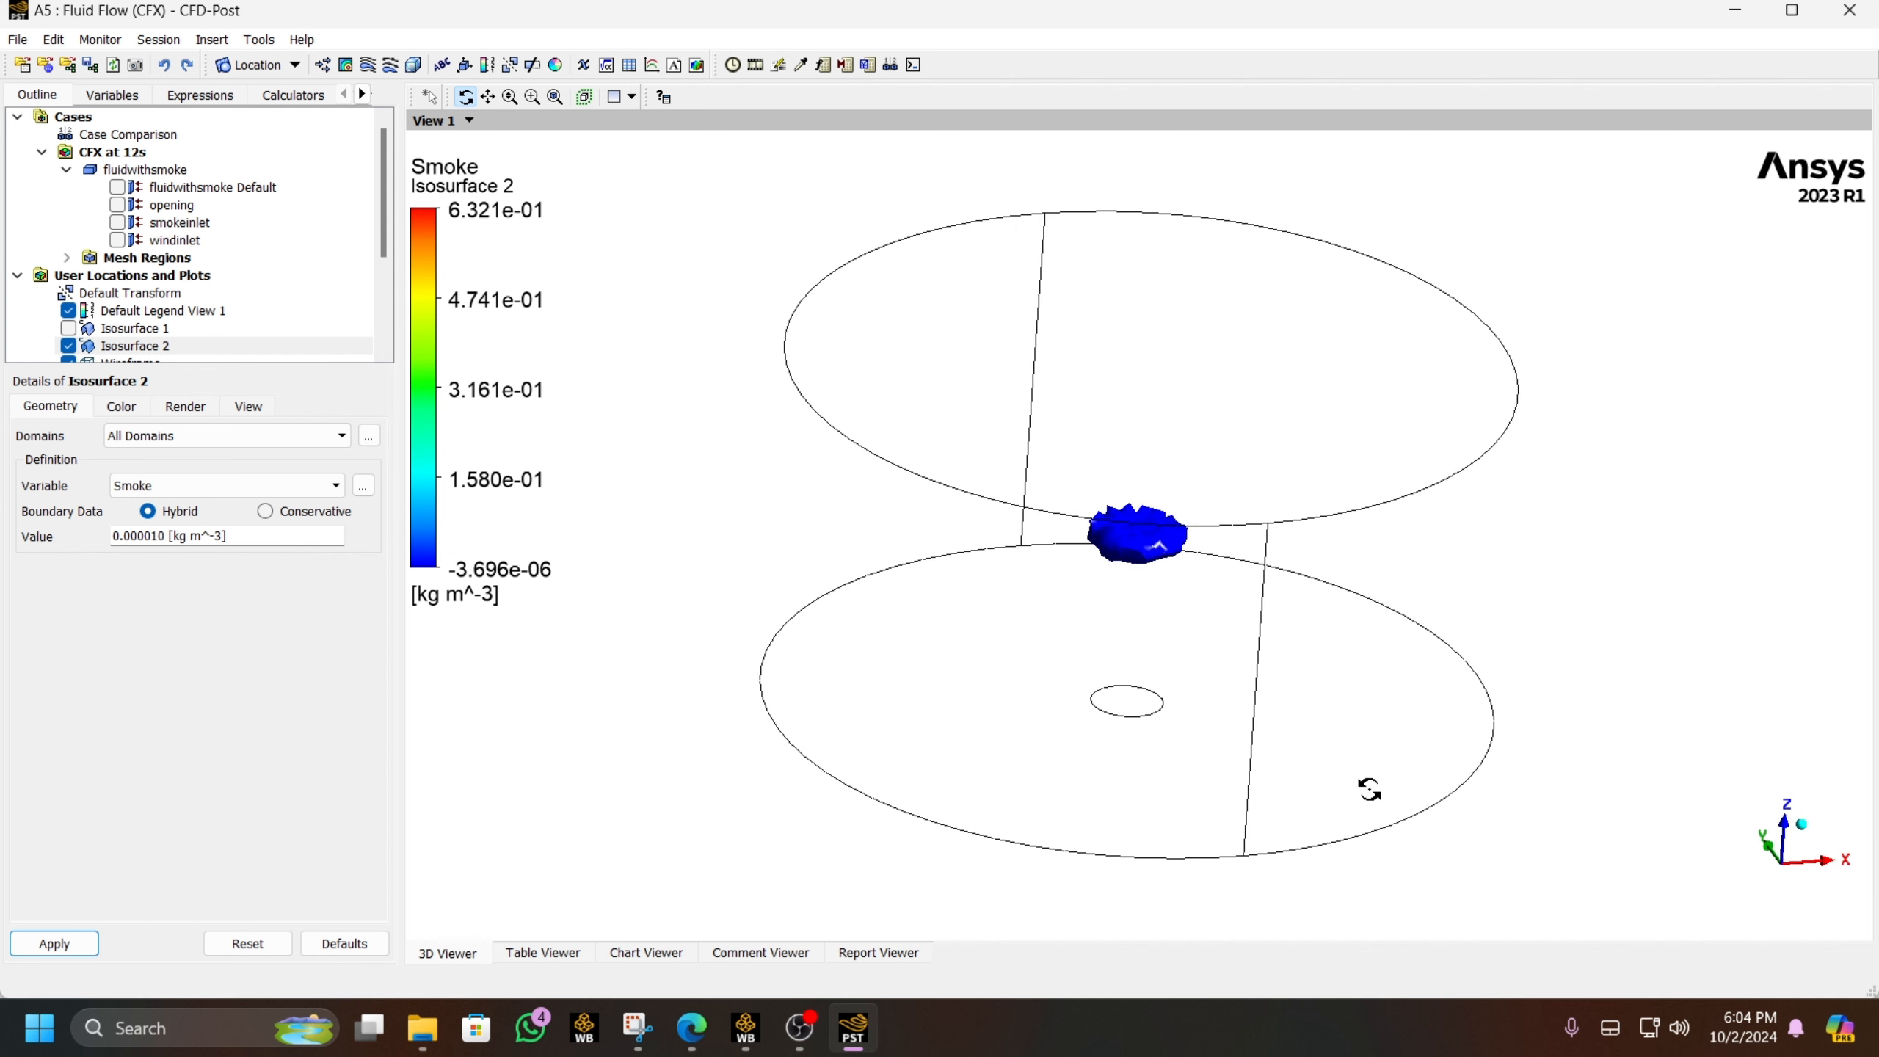
# - Hide Isosurface 2 and create a slice plane using the ZX Plane method at Y 0.0 m
pyautogui.click(68, 346)
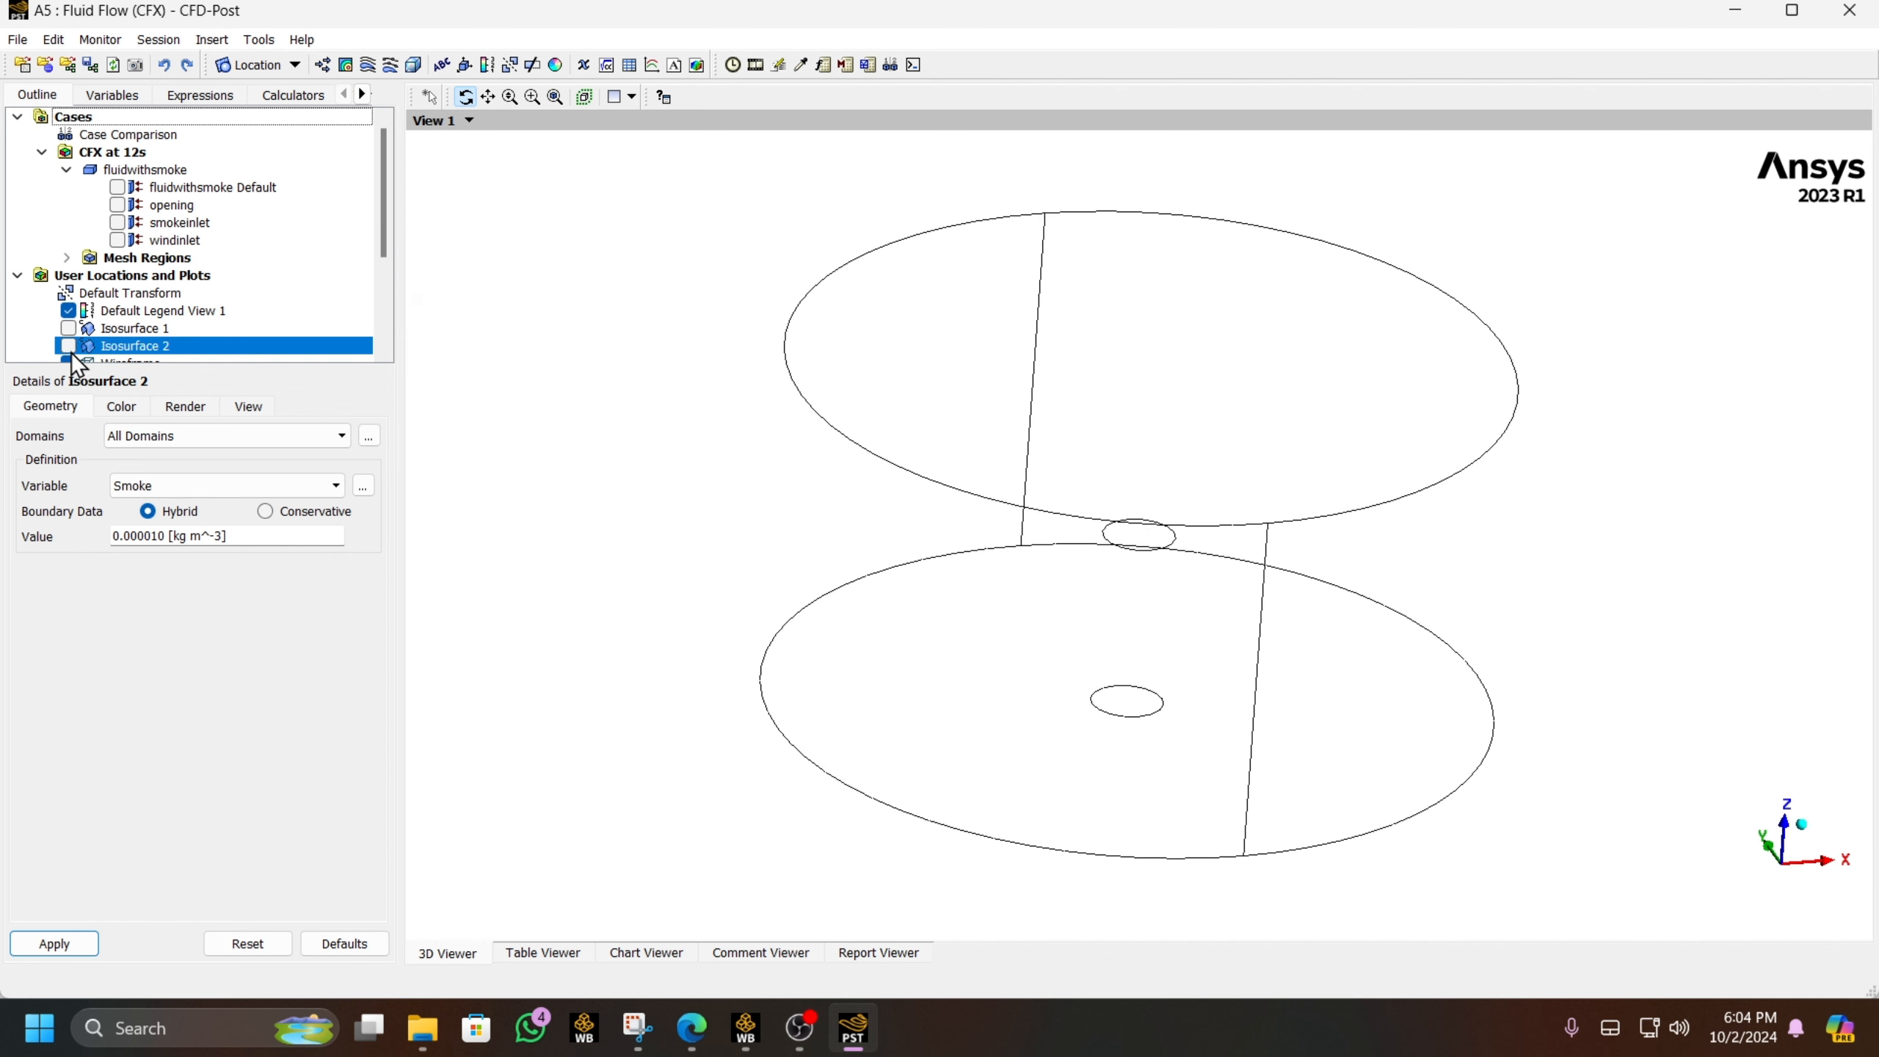
pyautogui.moveTo(860, 566); pyautogui.dragTo(856, 562)
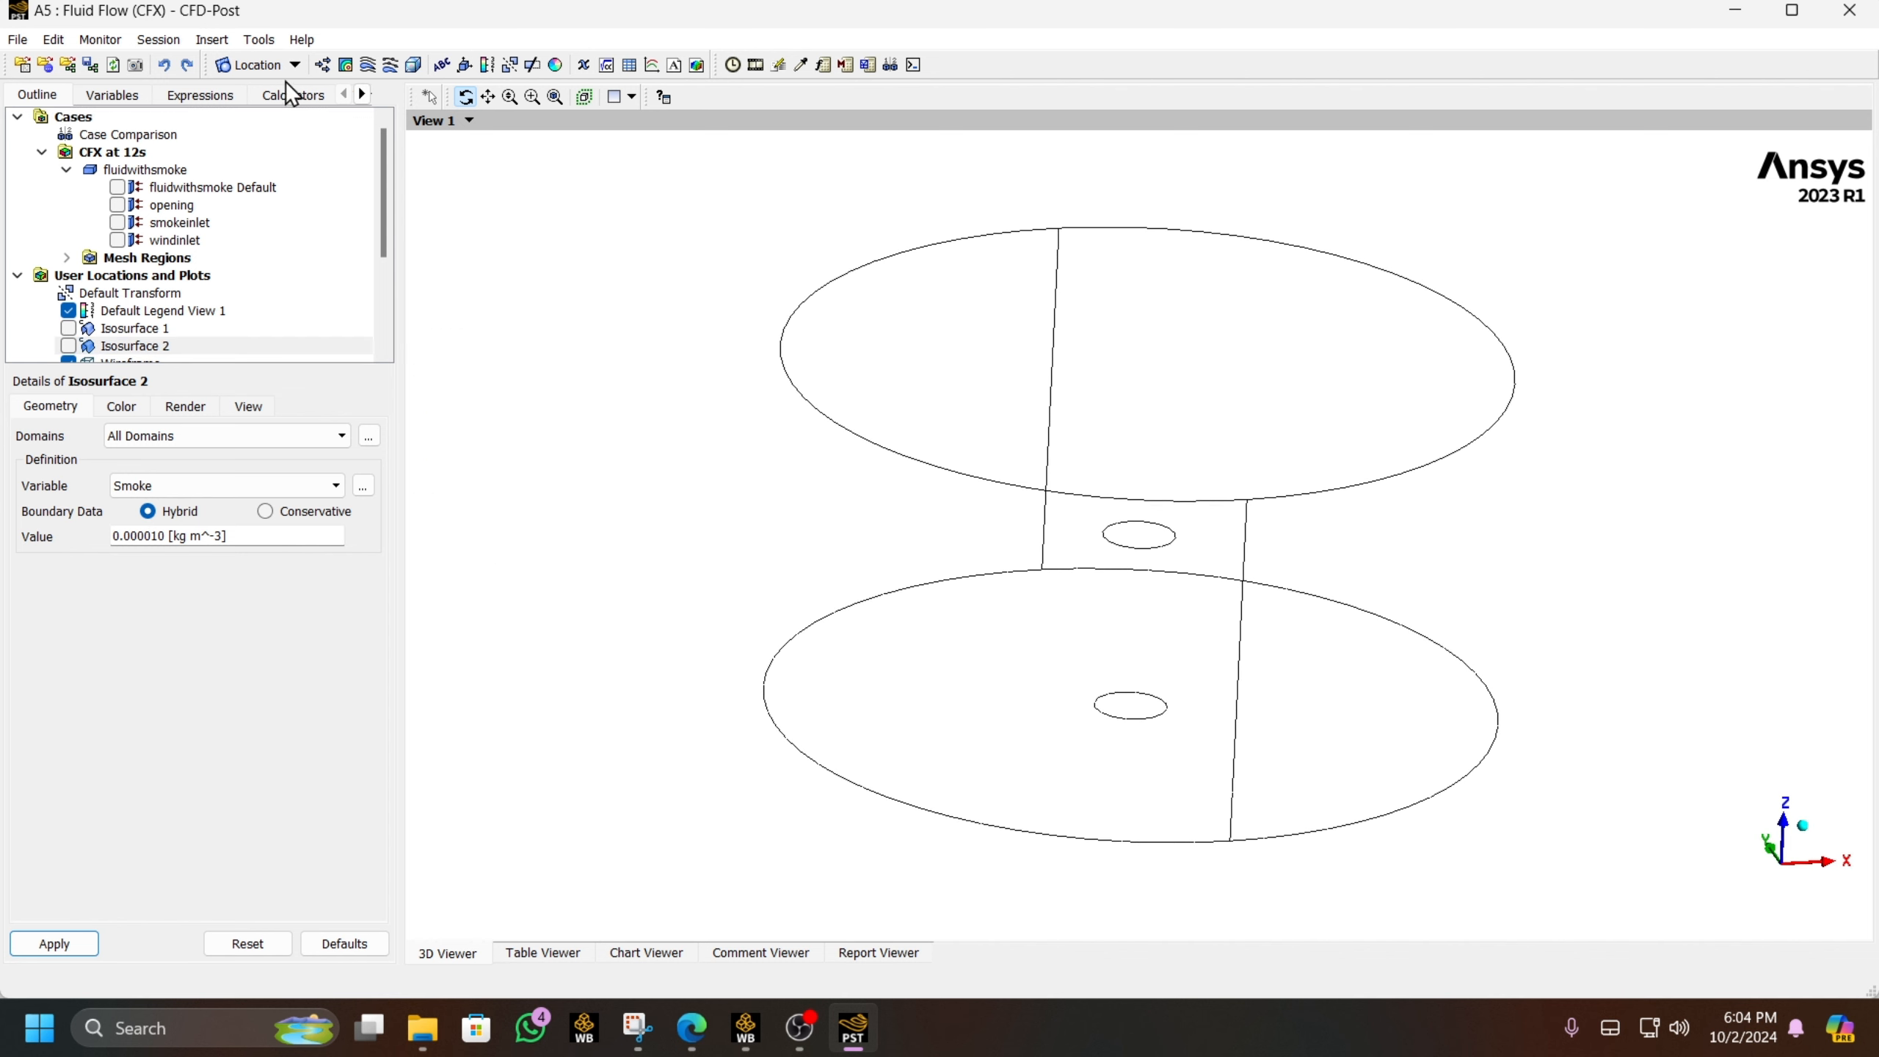
pyautogui.click(254, 66)
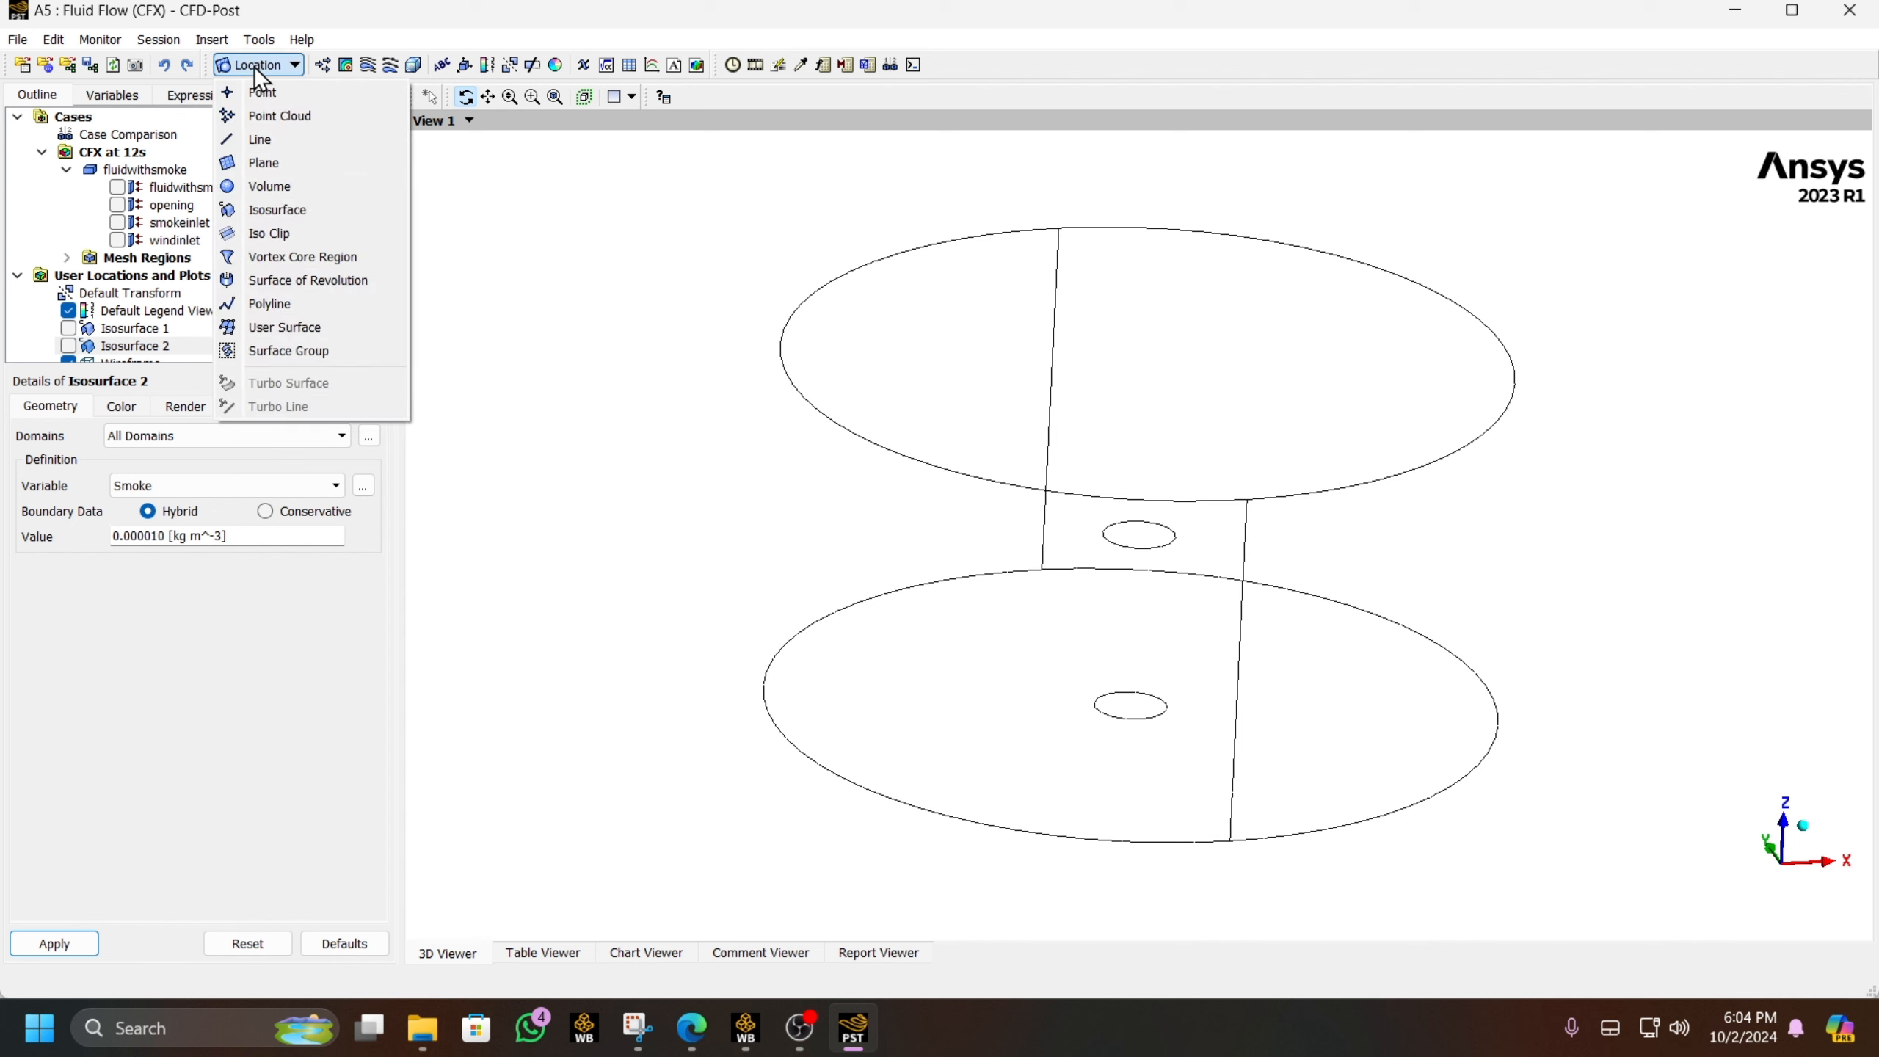
pyautogui.click(261, 164)
pyautogui.click(343, 260)
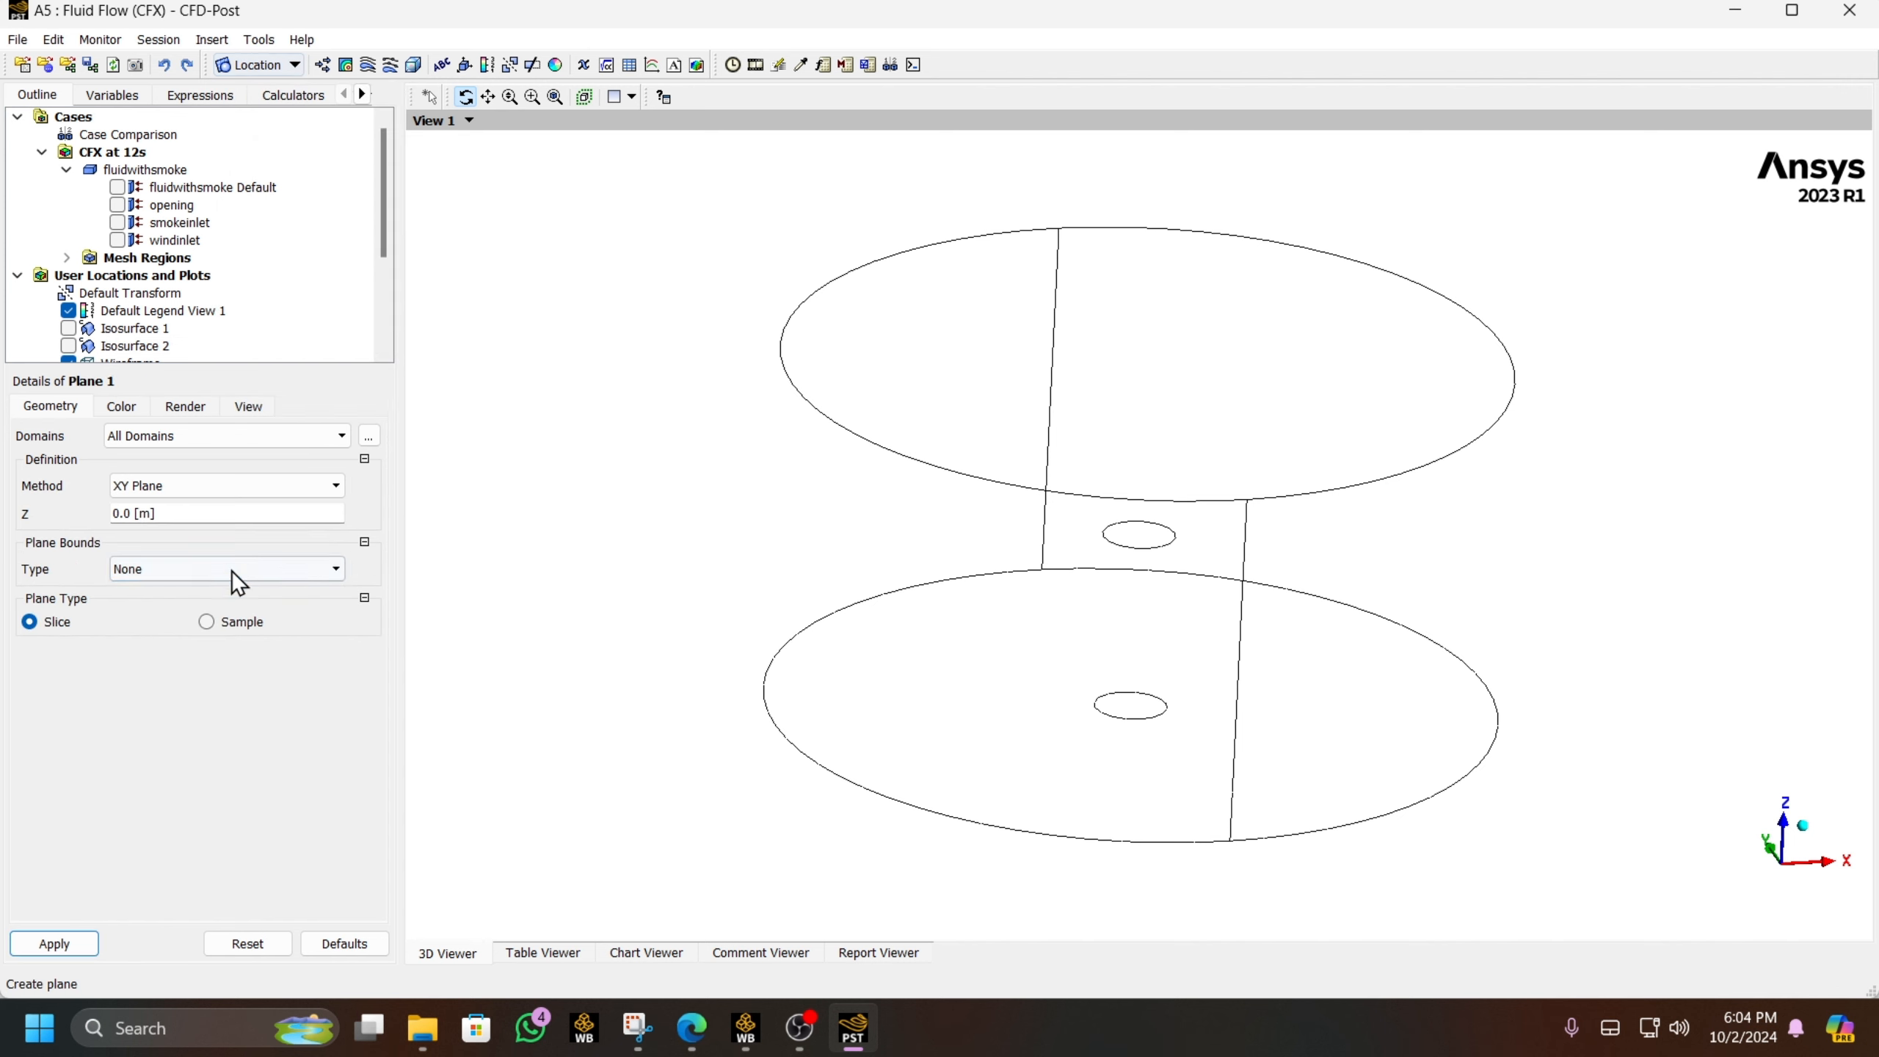
pyautogui.click(218, 486)
pyautogui.click(192, 543)
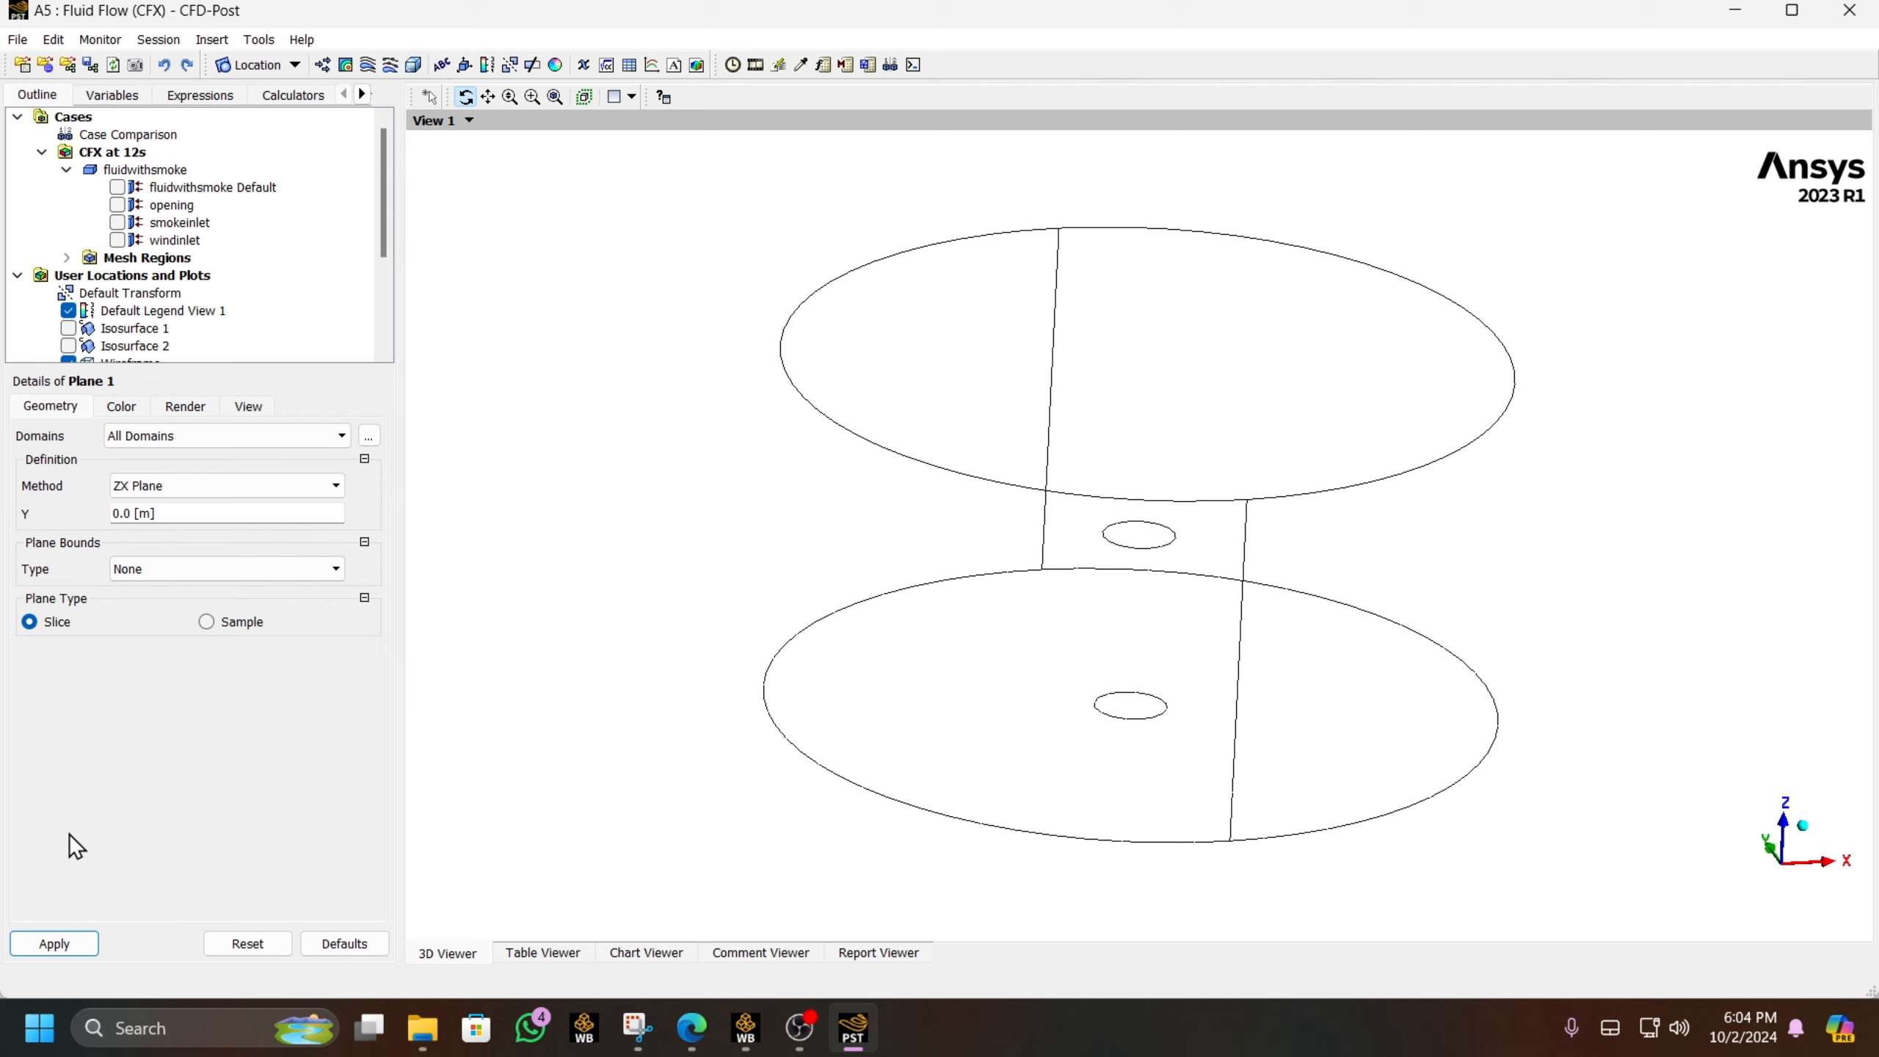
pyautogui.click(68, 940)
# - Color Plane 1 by the Smoke variable and apply it
pyautogui.moveTo(704, 801); pyautogui.dragTo(669, 750)
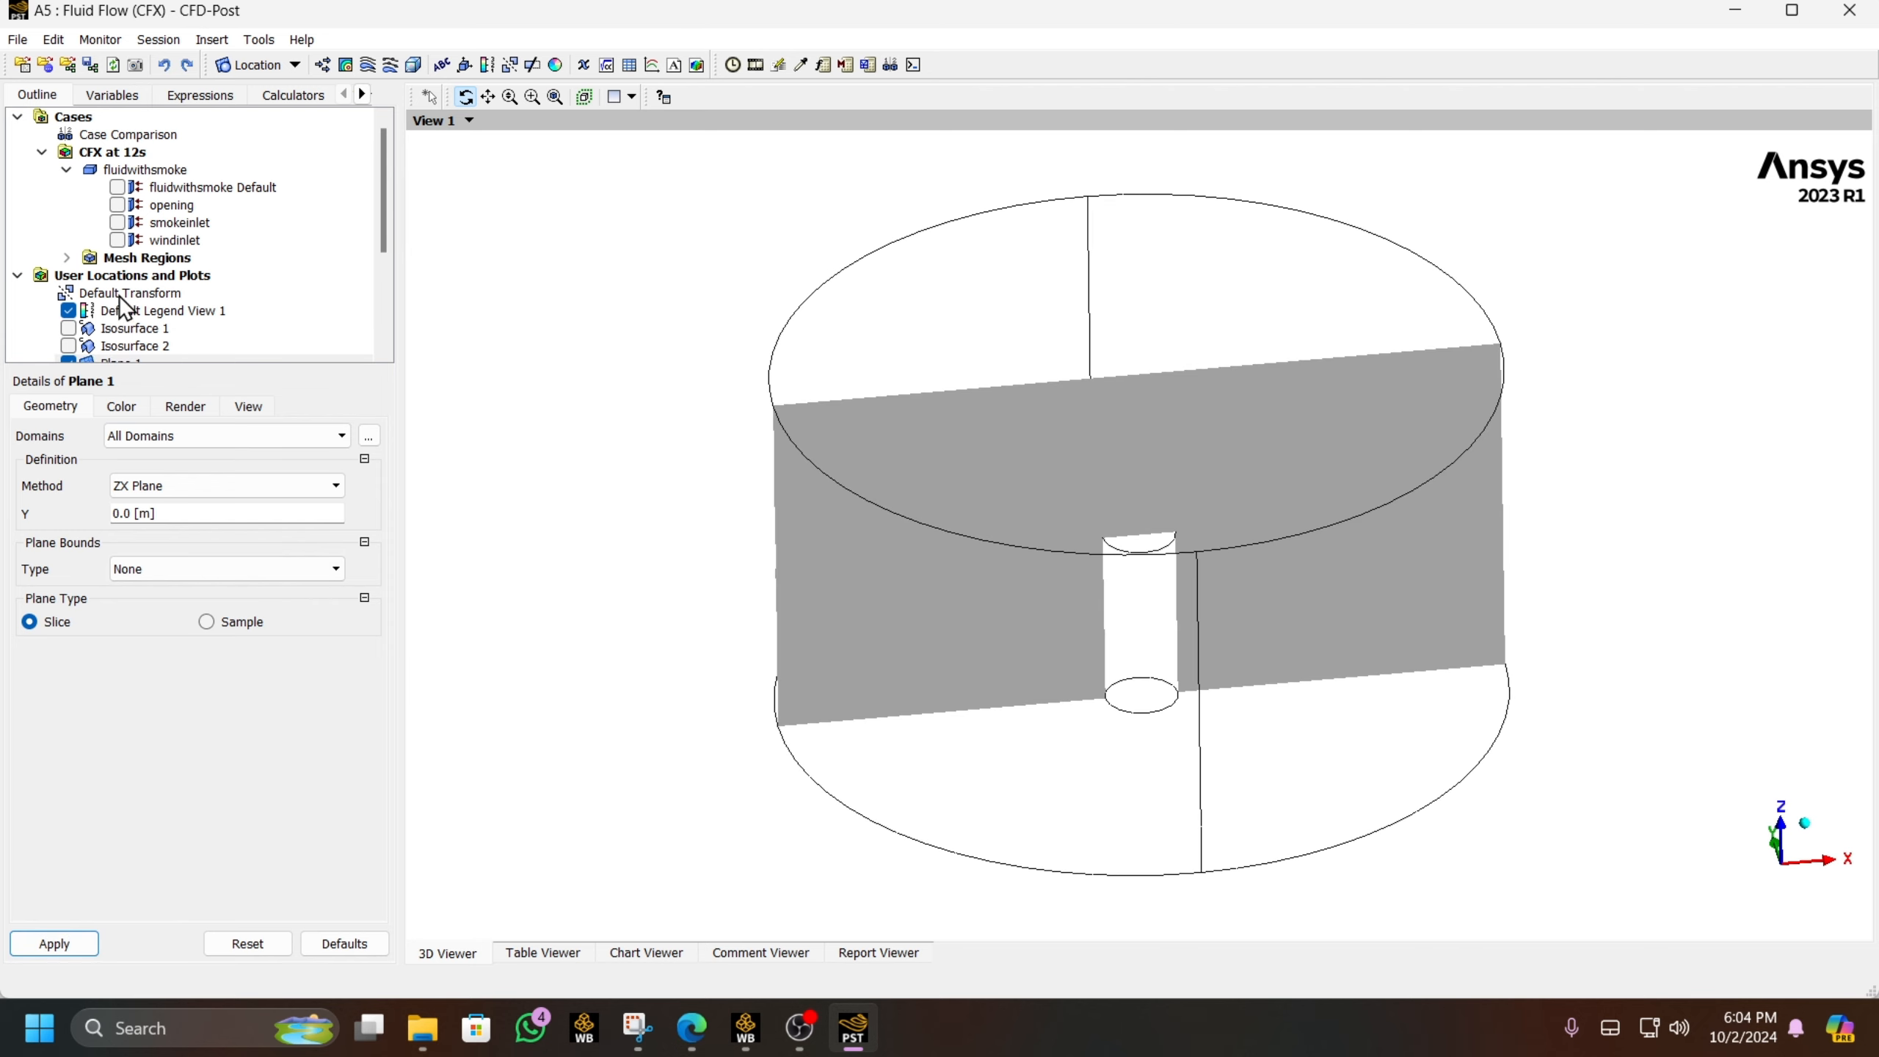
pyautogui.click(121, 405)
pyautogui.click(155, 441)
pyautogui.click(155, 477)
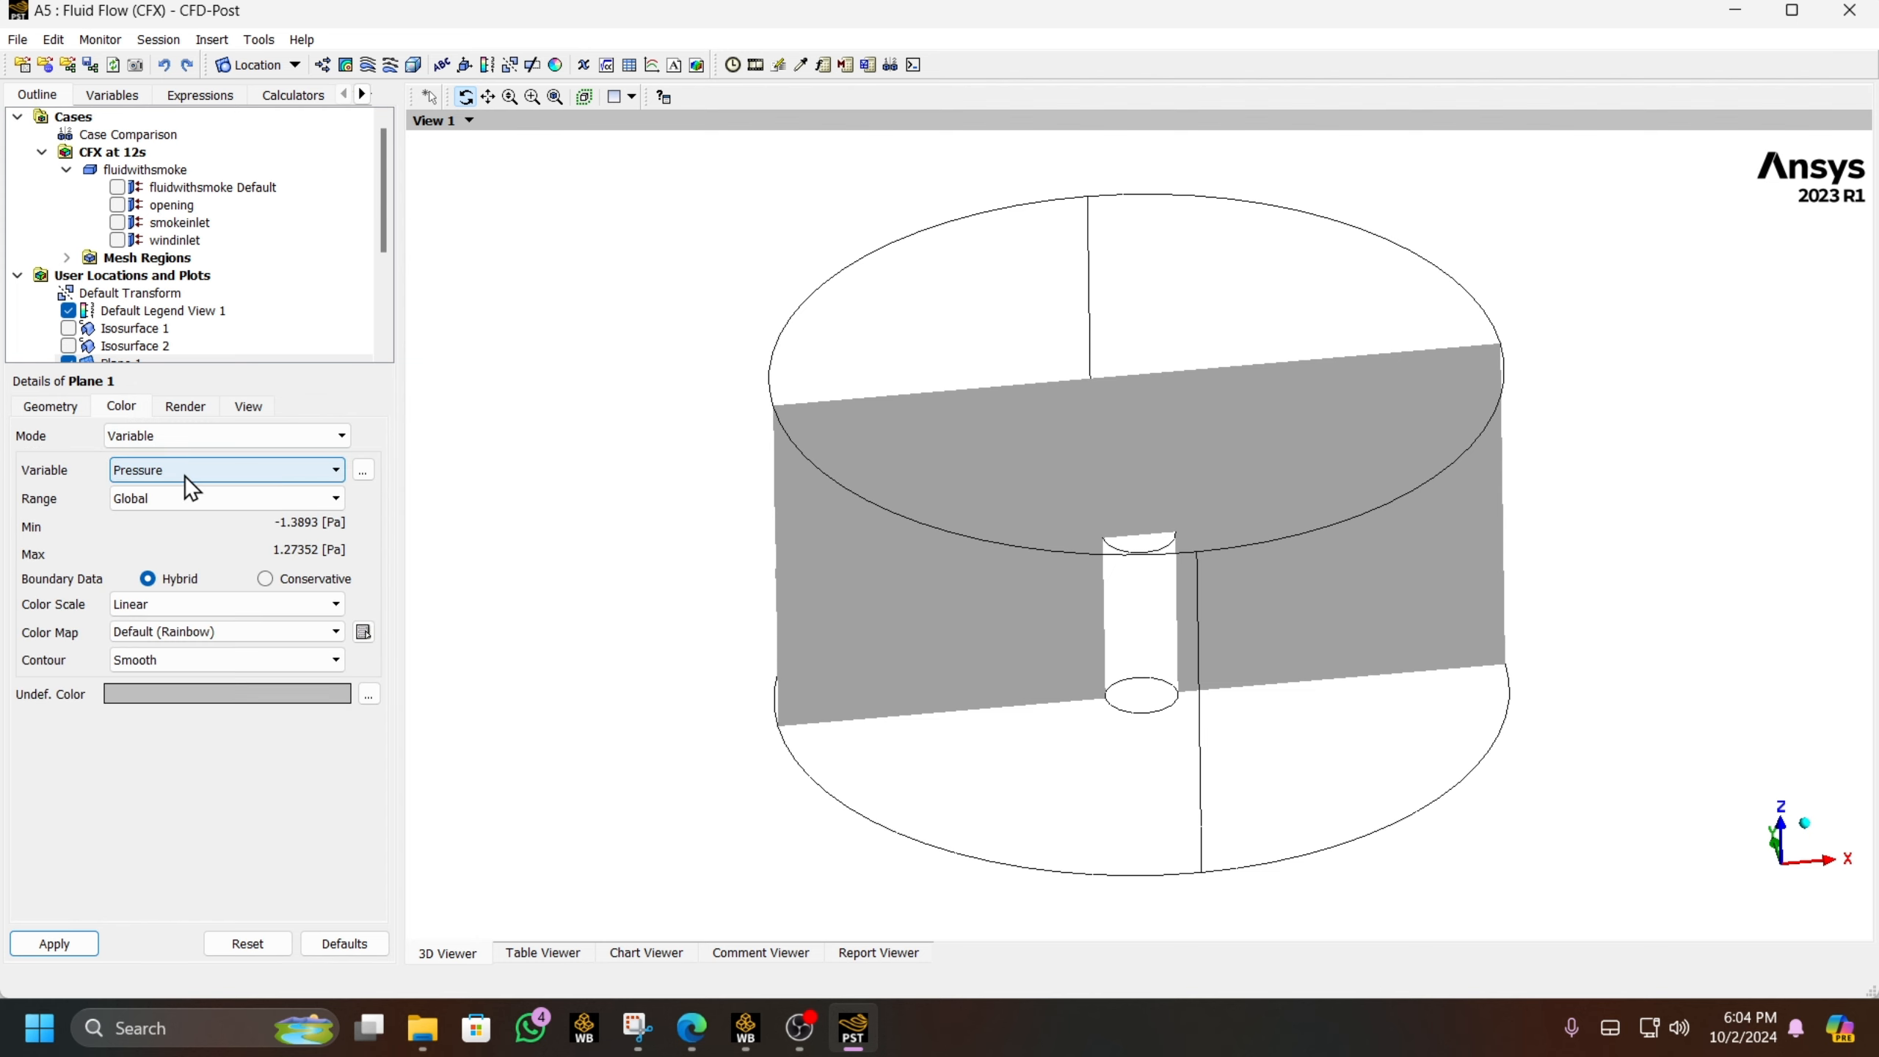
pyautogui.click(185, 476)
pyautogui.click(196, 516)
pyautogui.click(66, 940)
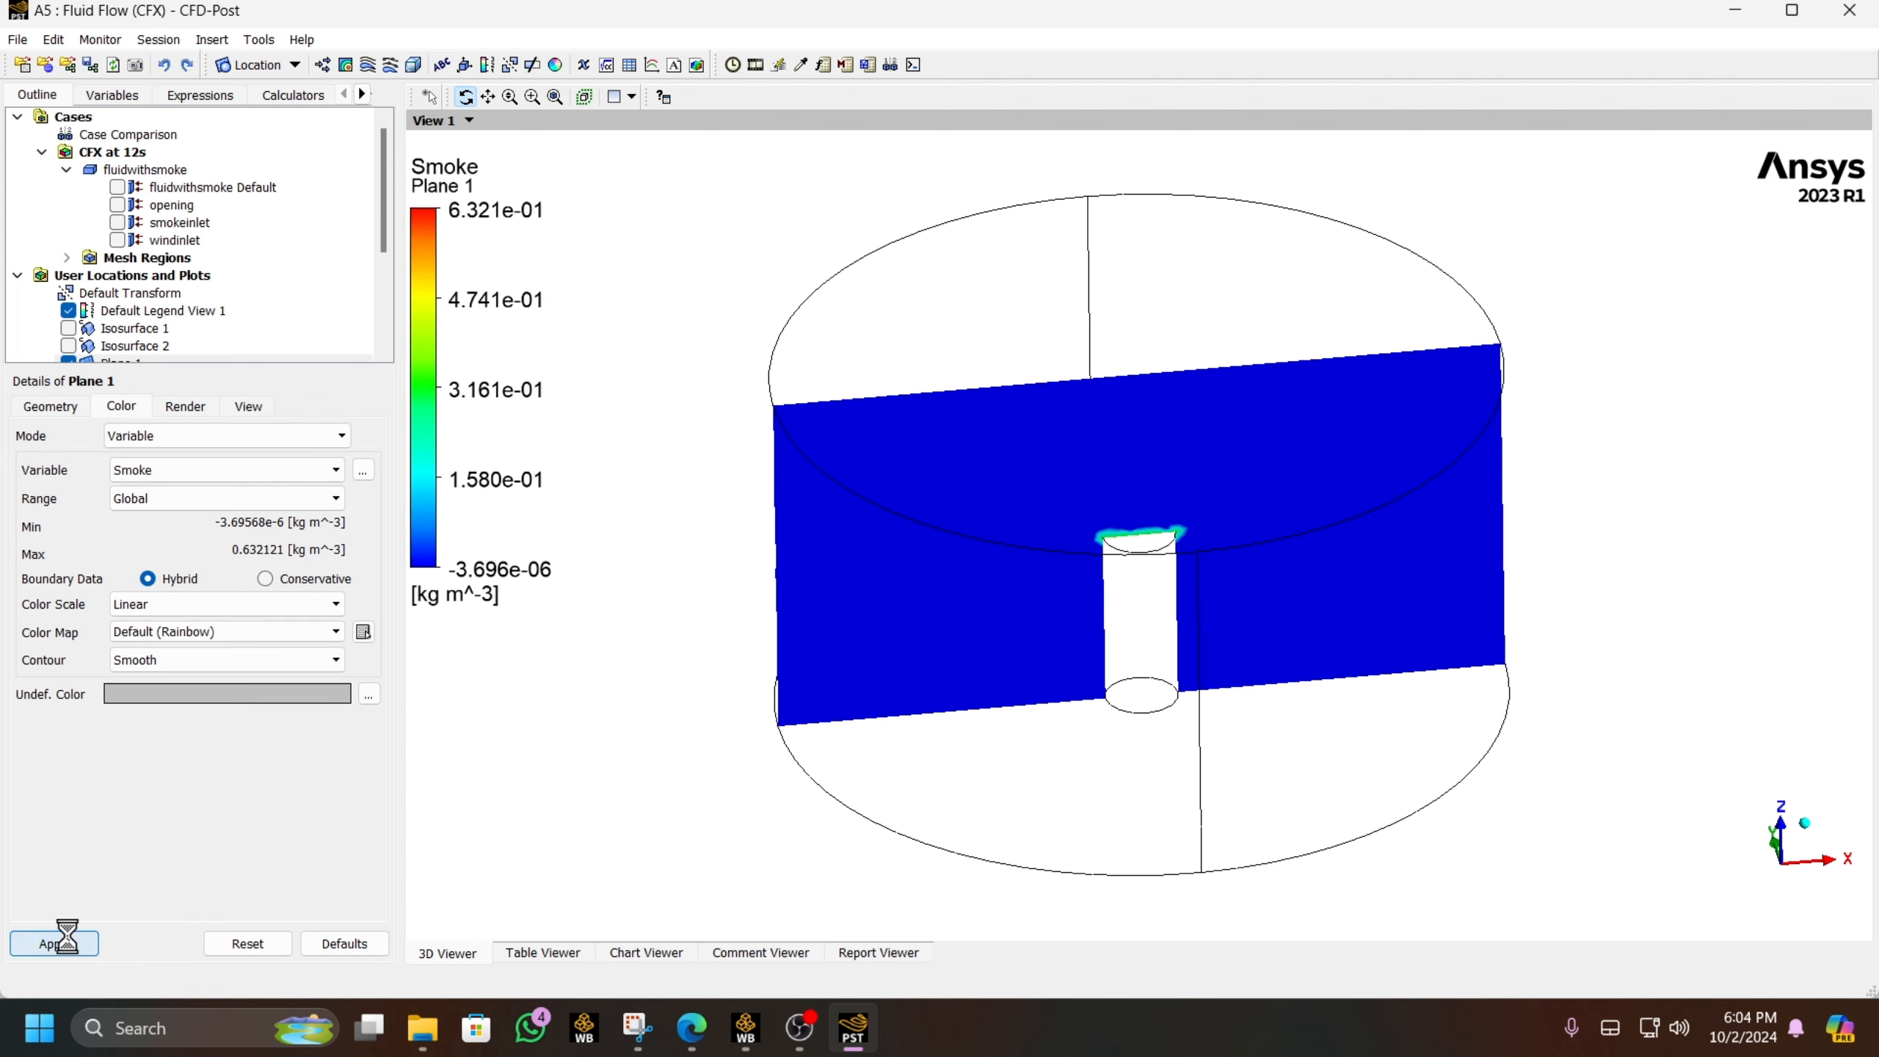
# - Apply a user-specified Smoke color range on Plane 1 from -3.69568e-6 to 0.00442118 kg m^-3
pyautogui.click(1791, 888)
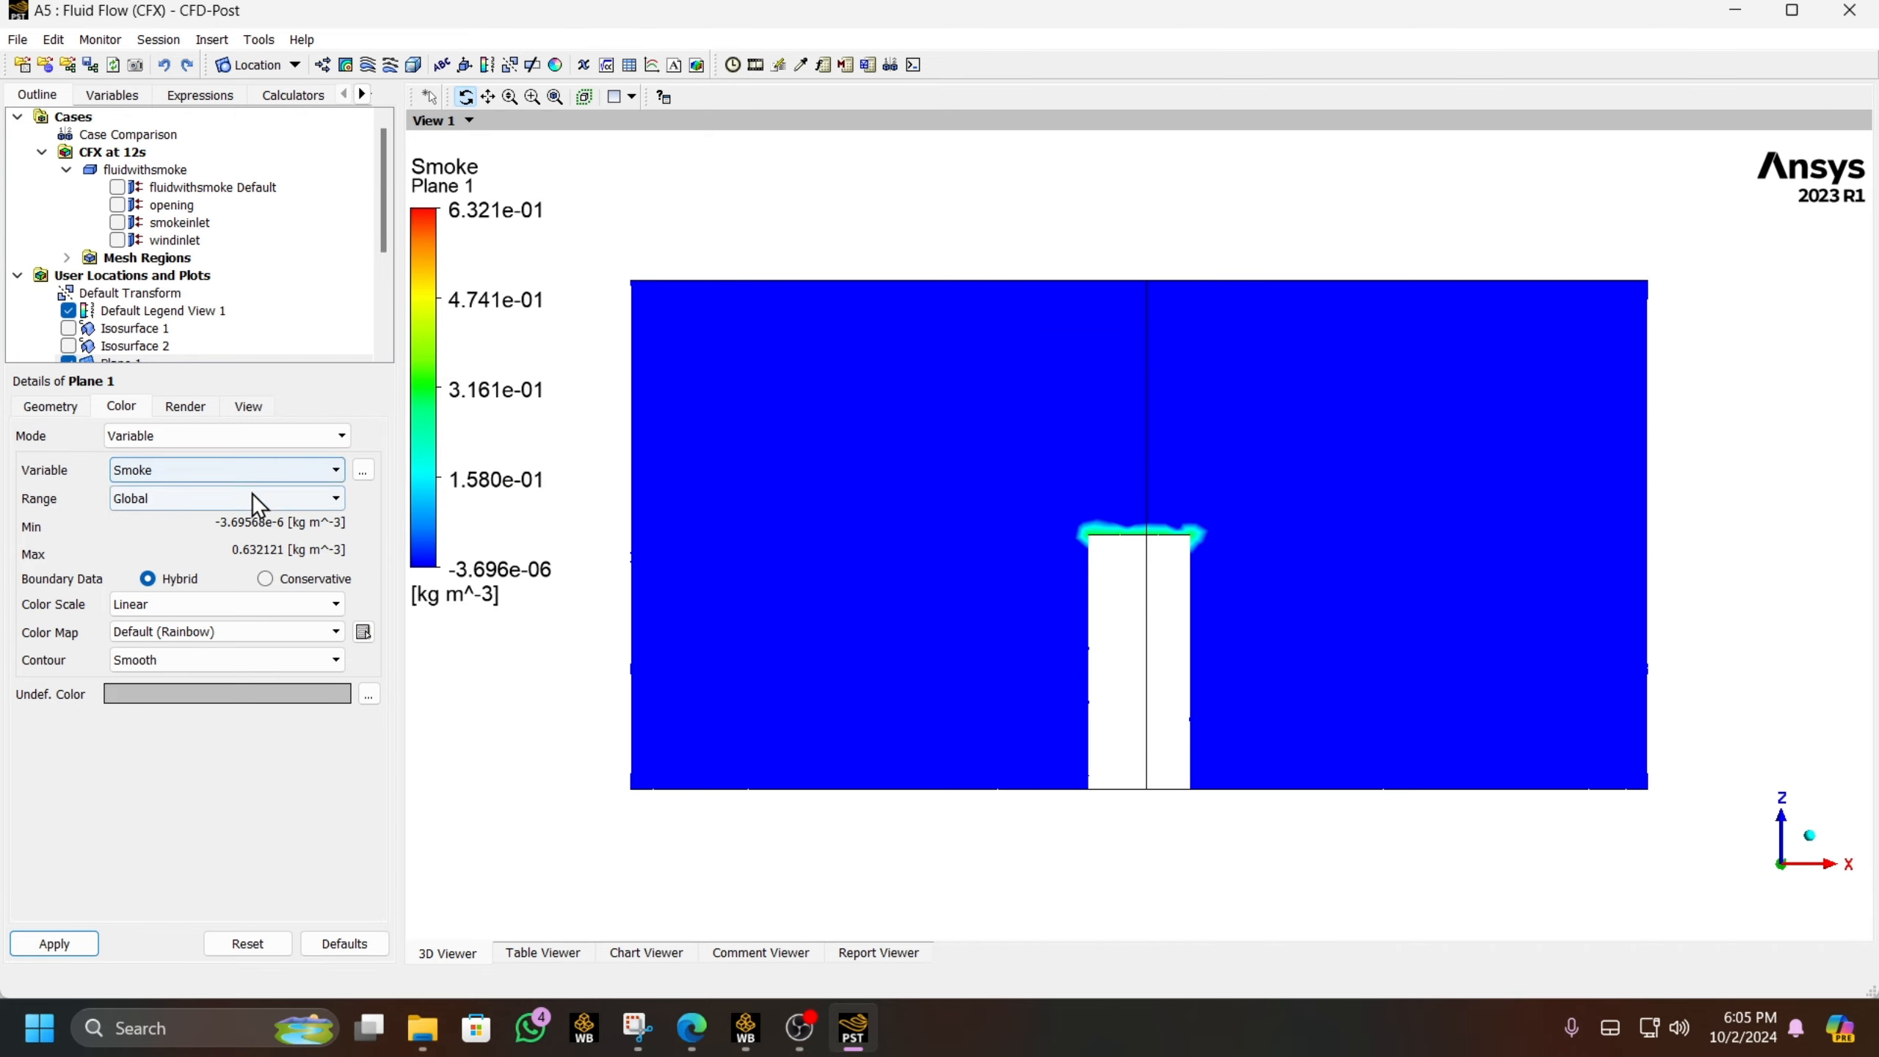
pyautogui.click(253, 496)
pyautogui.click(236, 549)
pyautogui.click(184, 529)
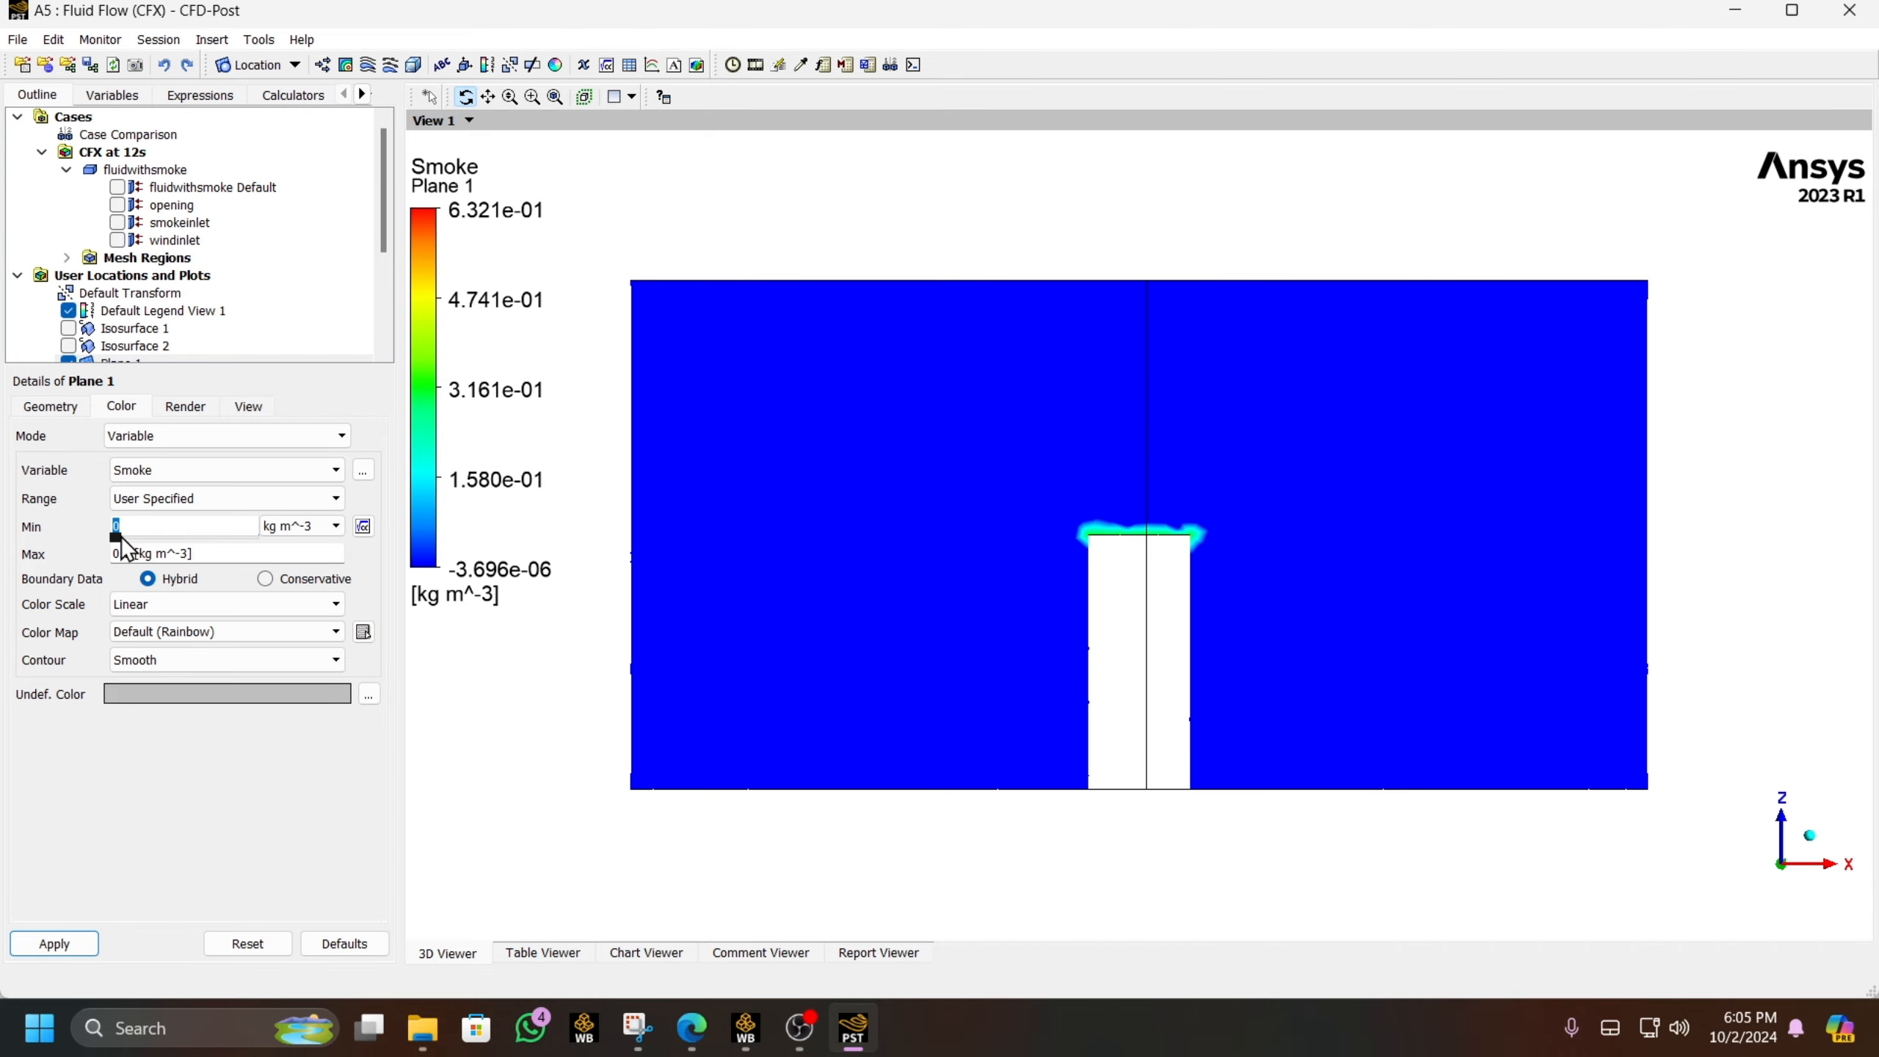
pyautogui.moveTo(118, 536); pyautogui.dragTo(3, 518)
pyautogui.click(170, 555)
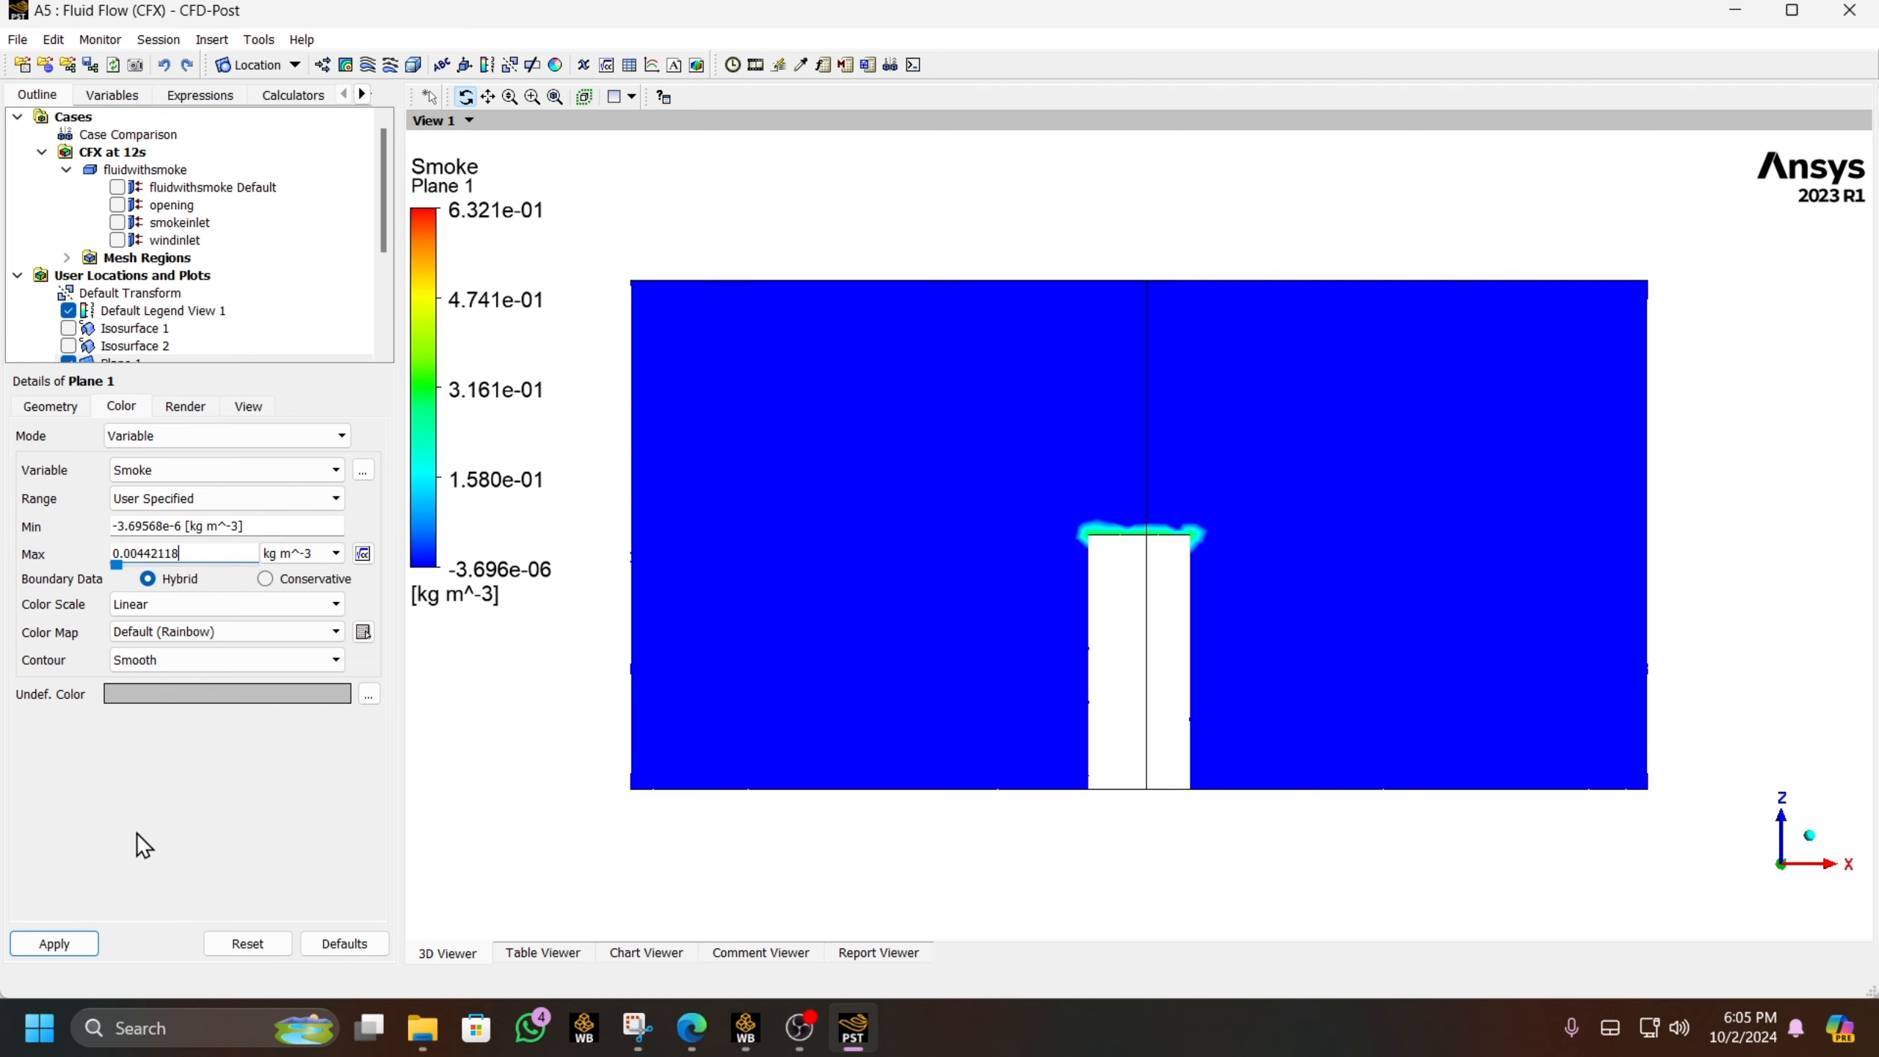
pyautogui.write('0.00442118')
pyautogui.click(63, 947)
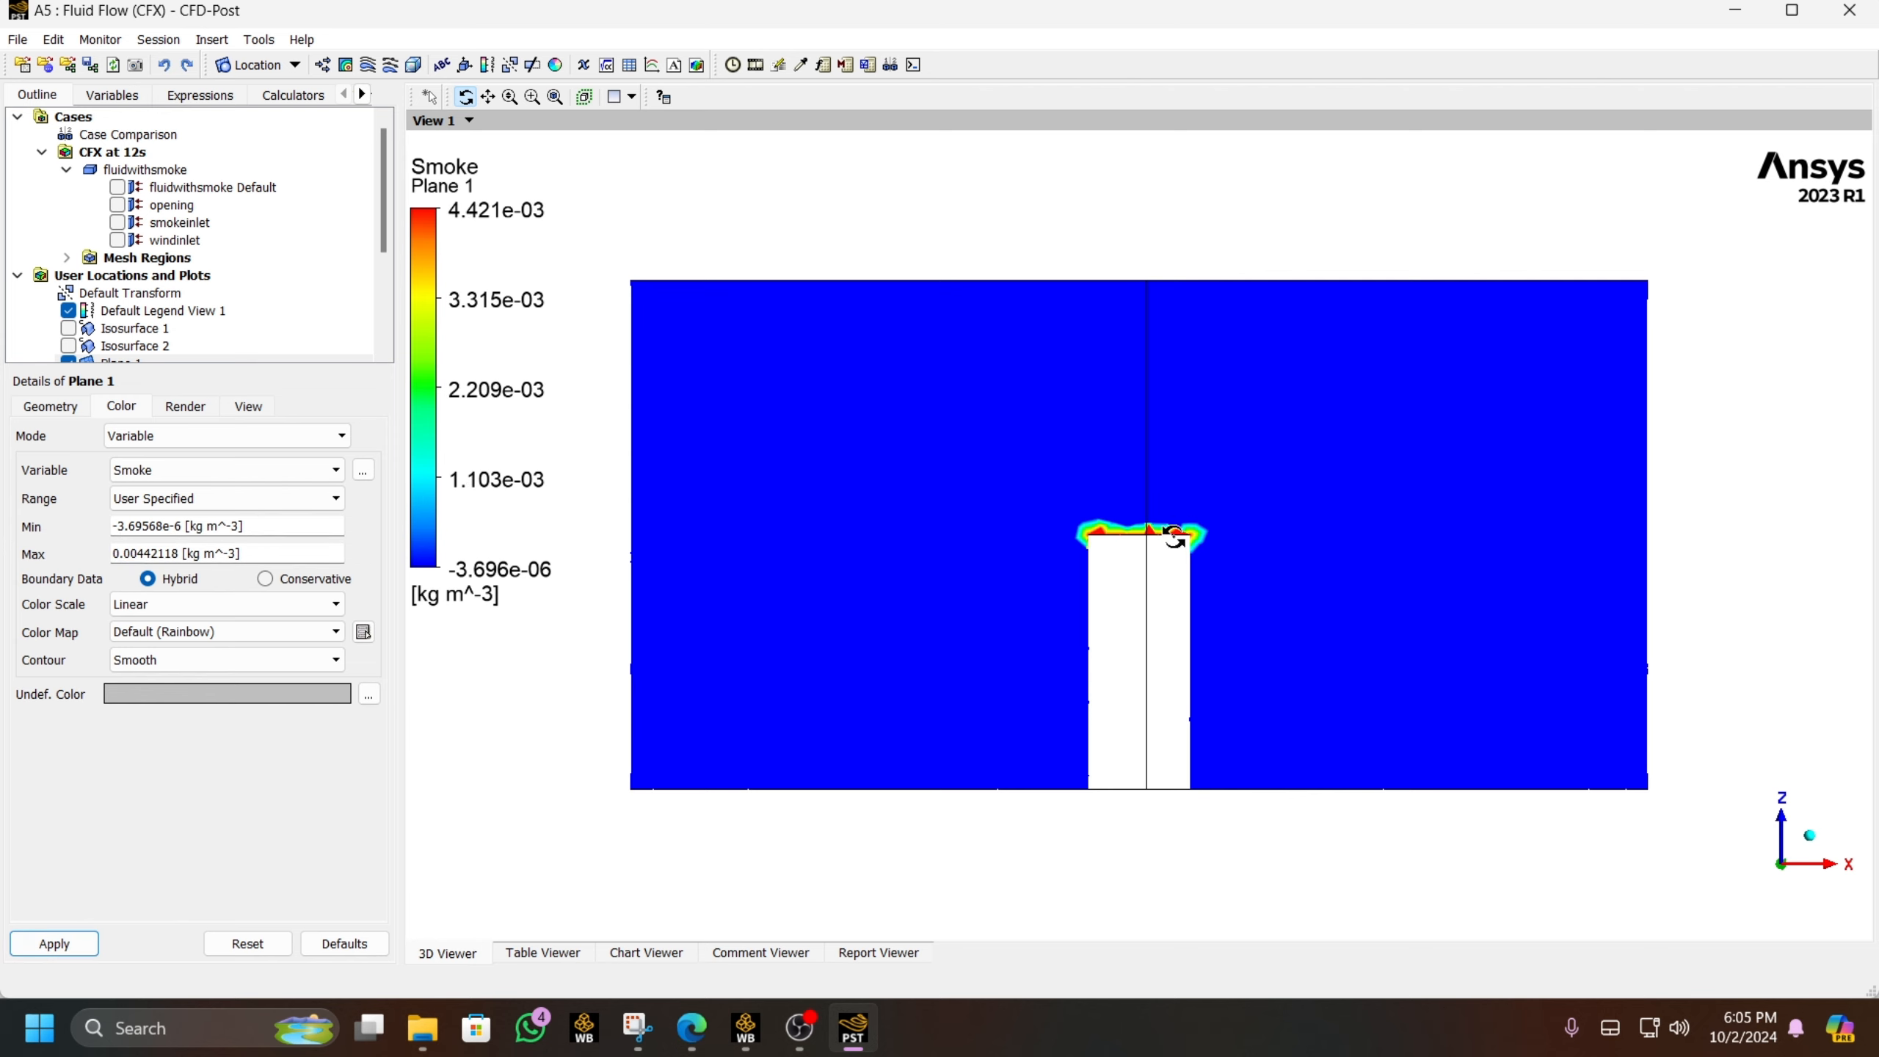
# - Inspect the smoke above the vent and move the timestep animation to timestep 300
pyautogui.scroll(4, 1173, 556)
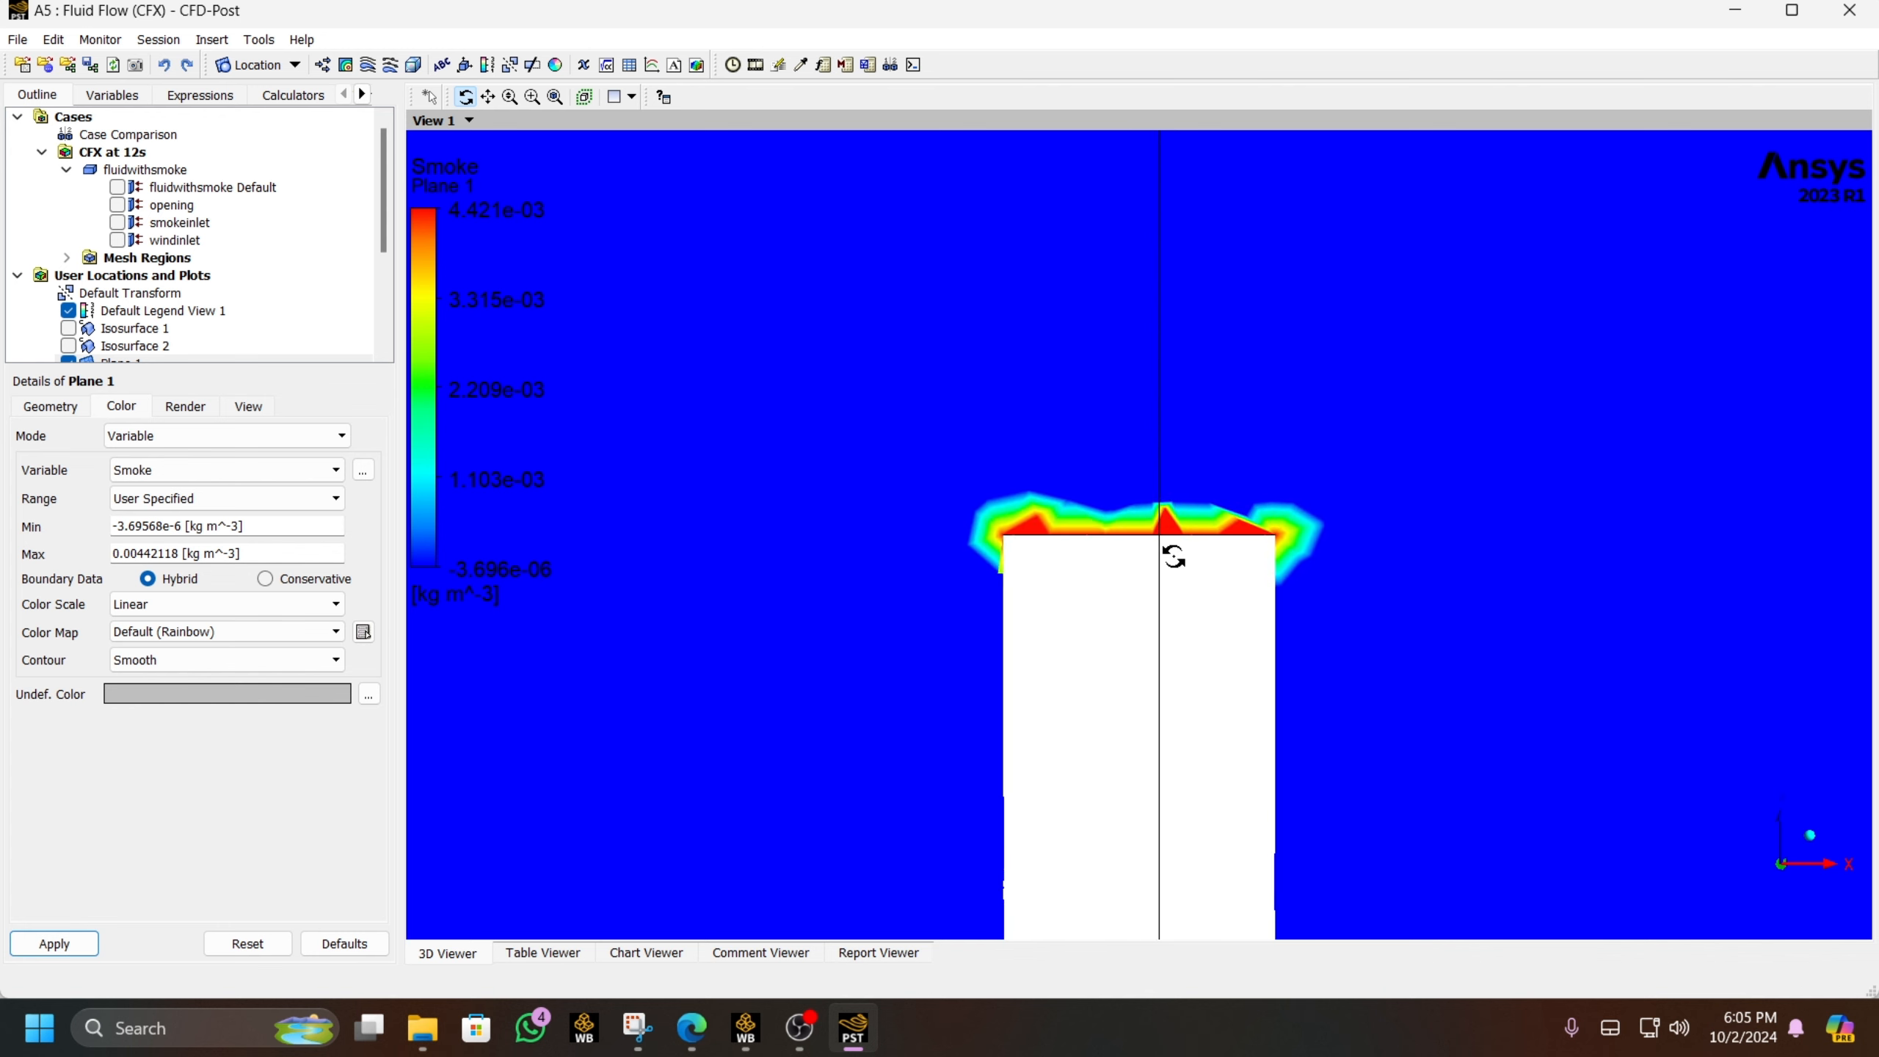
pyautogui.scroll(-4, 1173, 556)
pyautogui.click(758, 65)
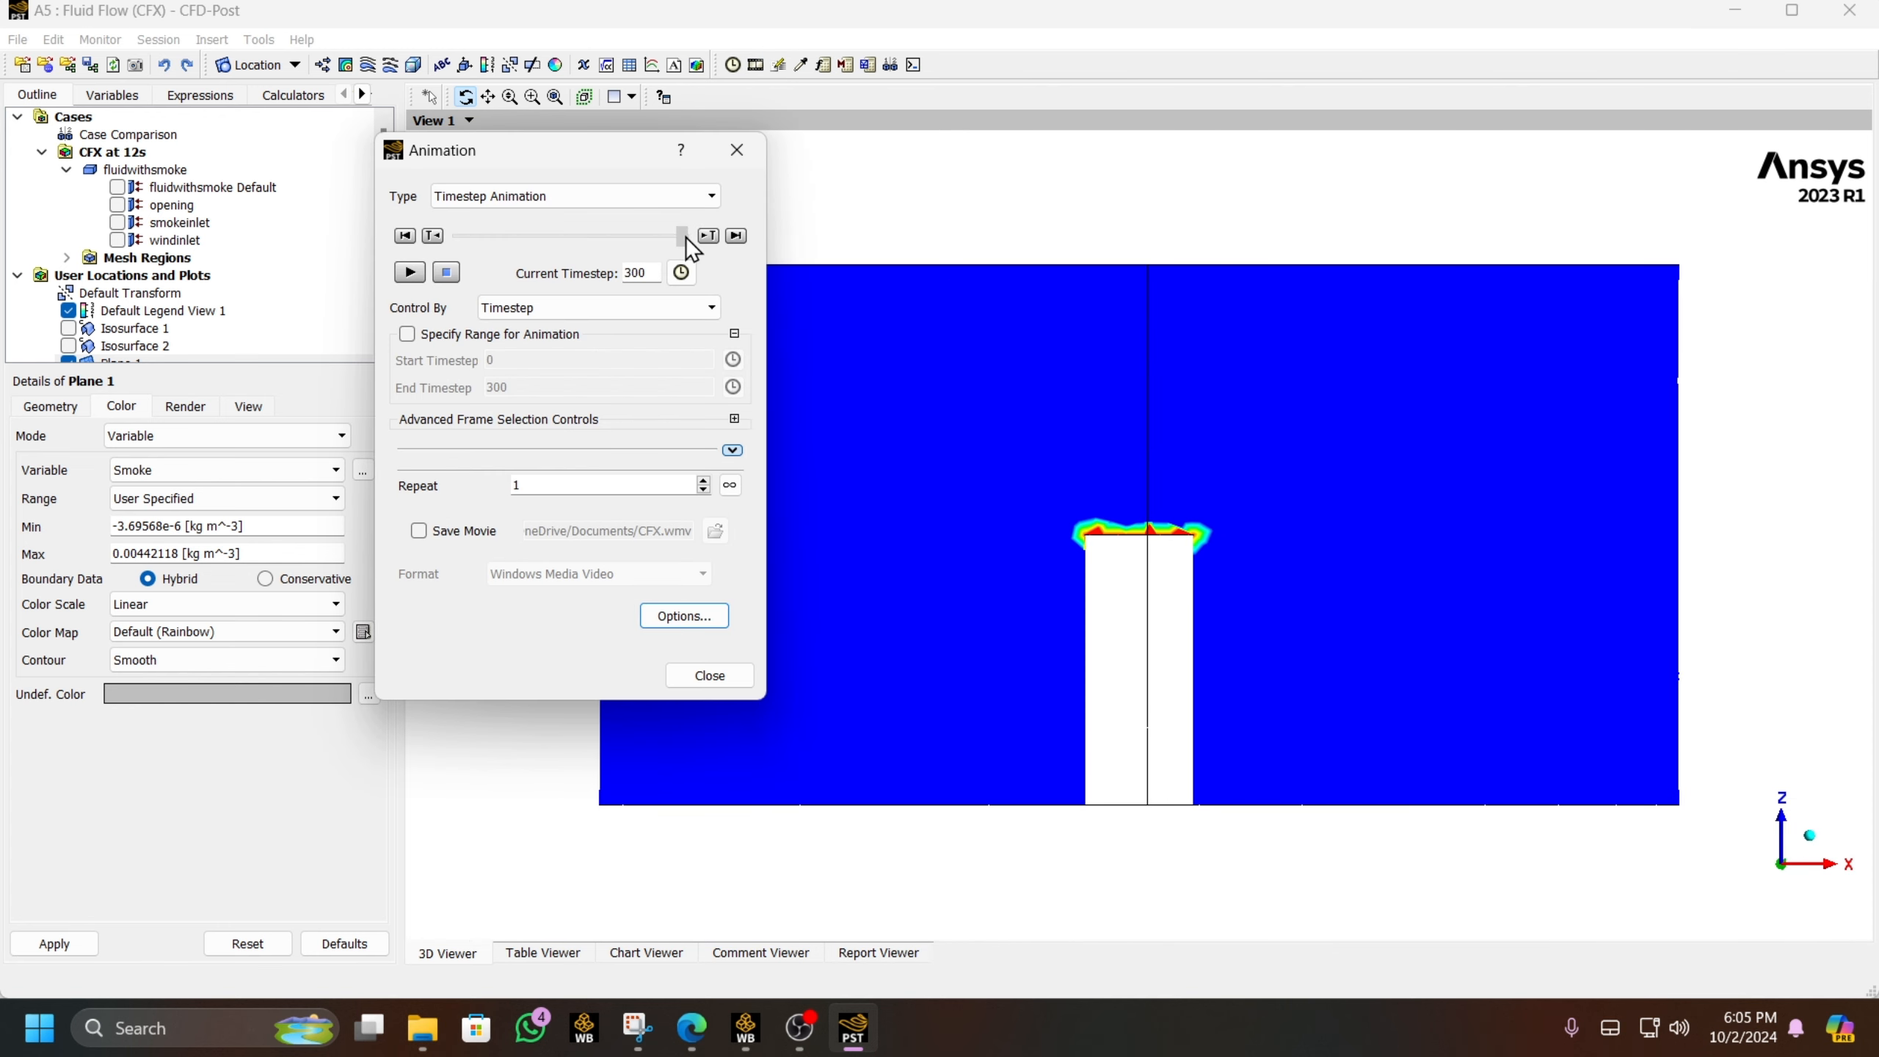
pyautogui.click(682, 236)
pyautogui.scroll(3, 1181, 575)
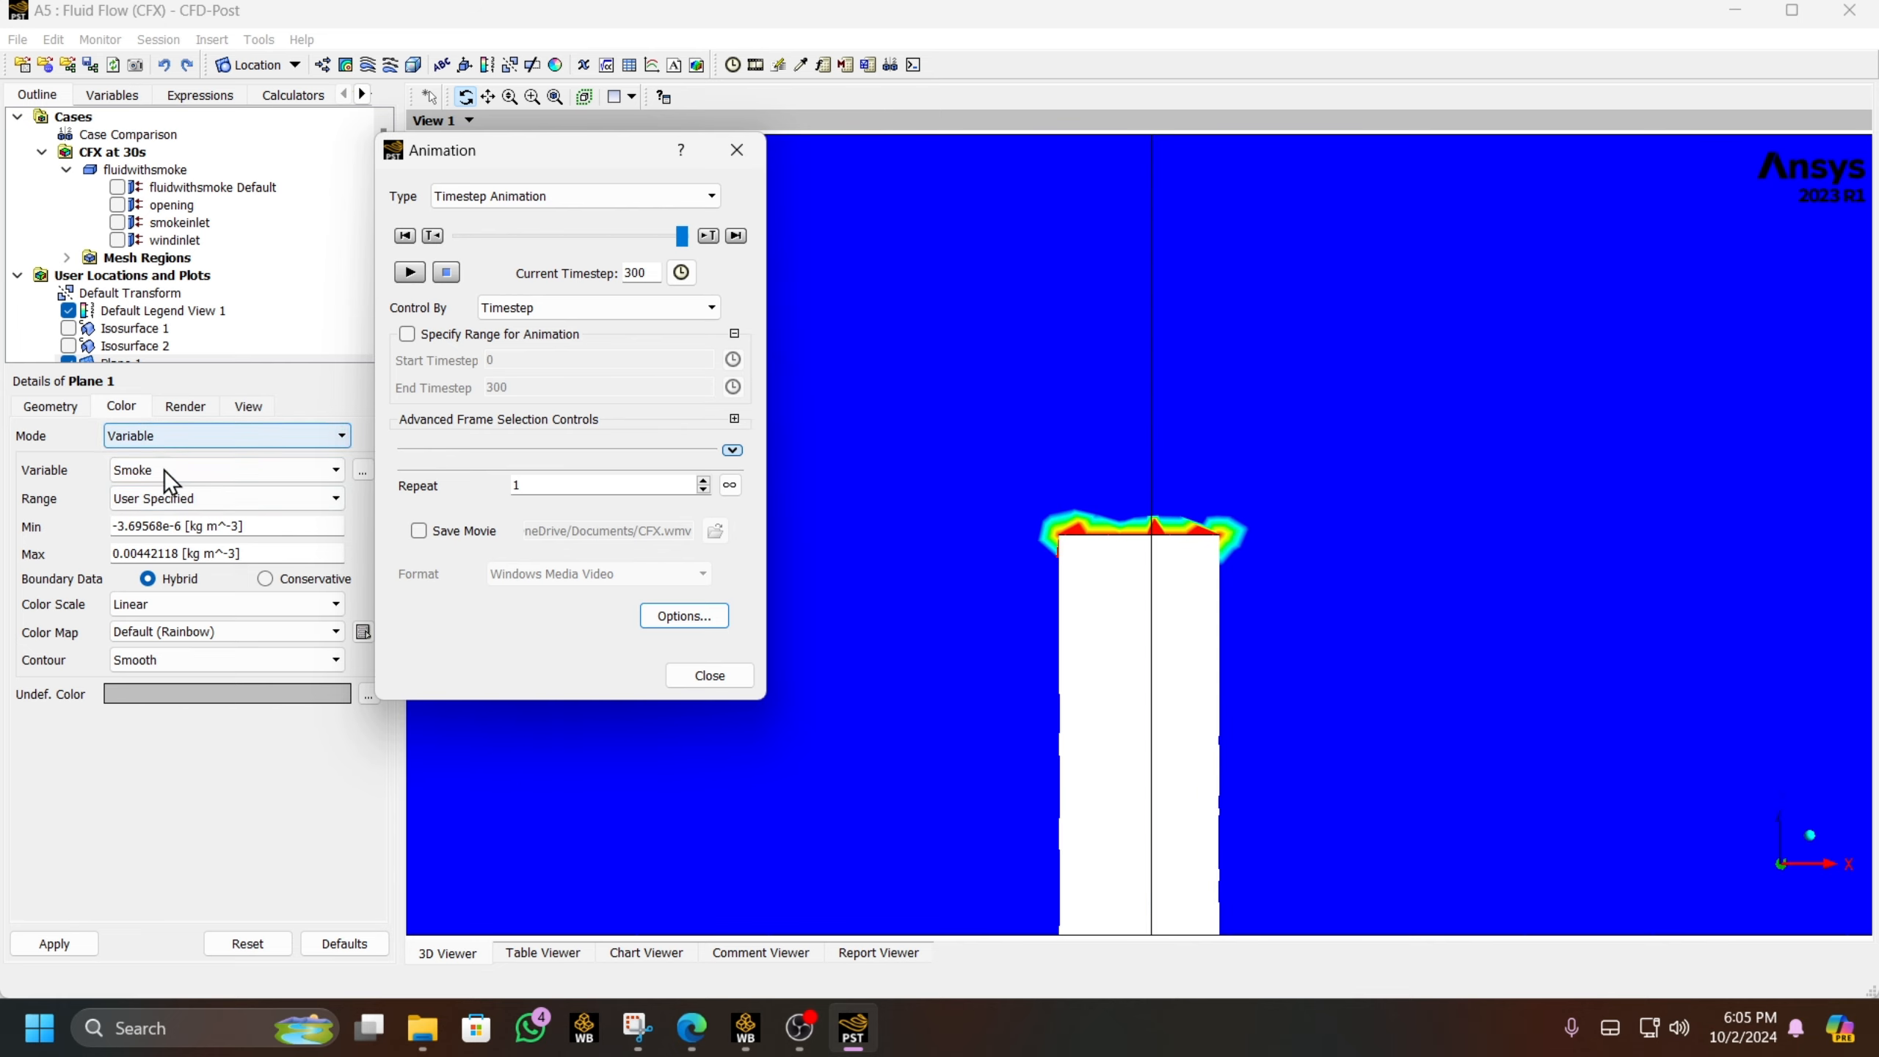
# - Change Plane 1's color variable to Velocity and apply it
pyautogui.click(197, 464)
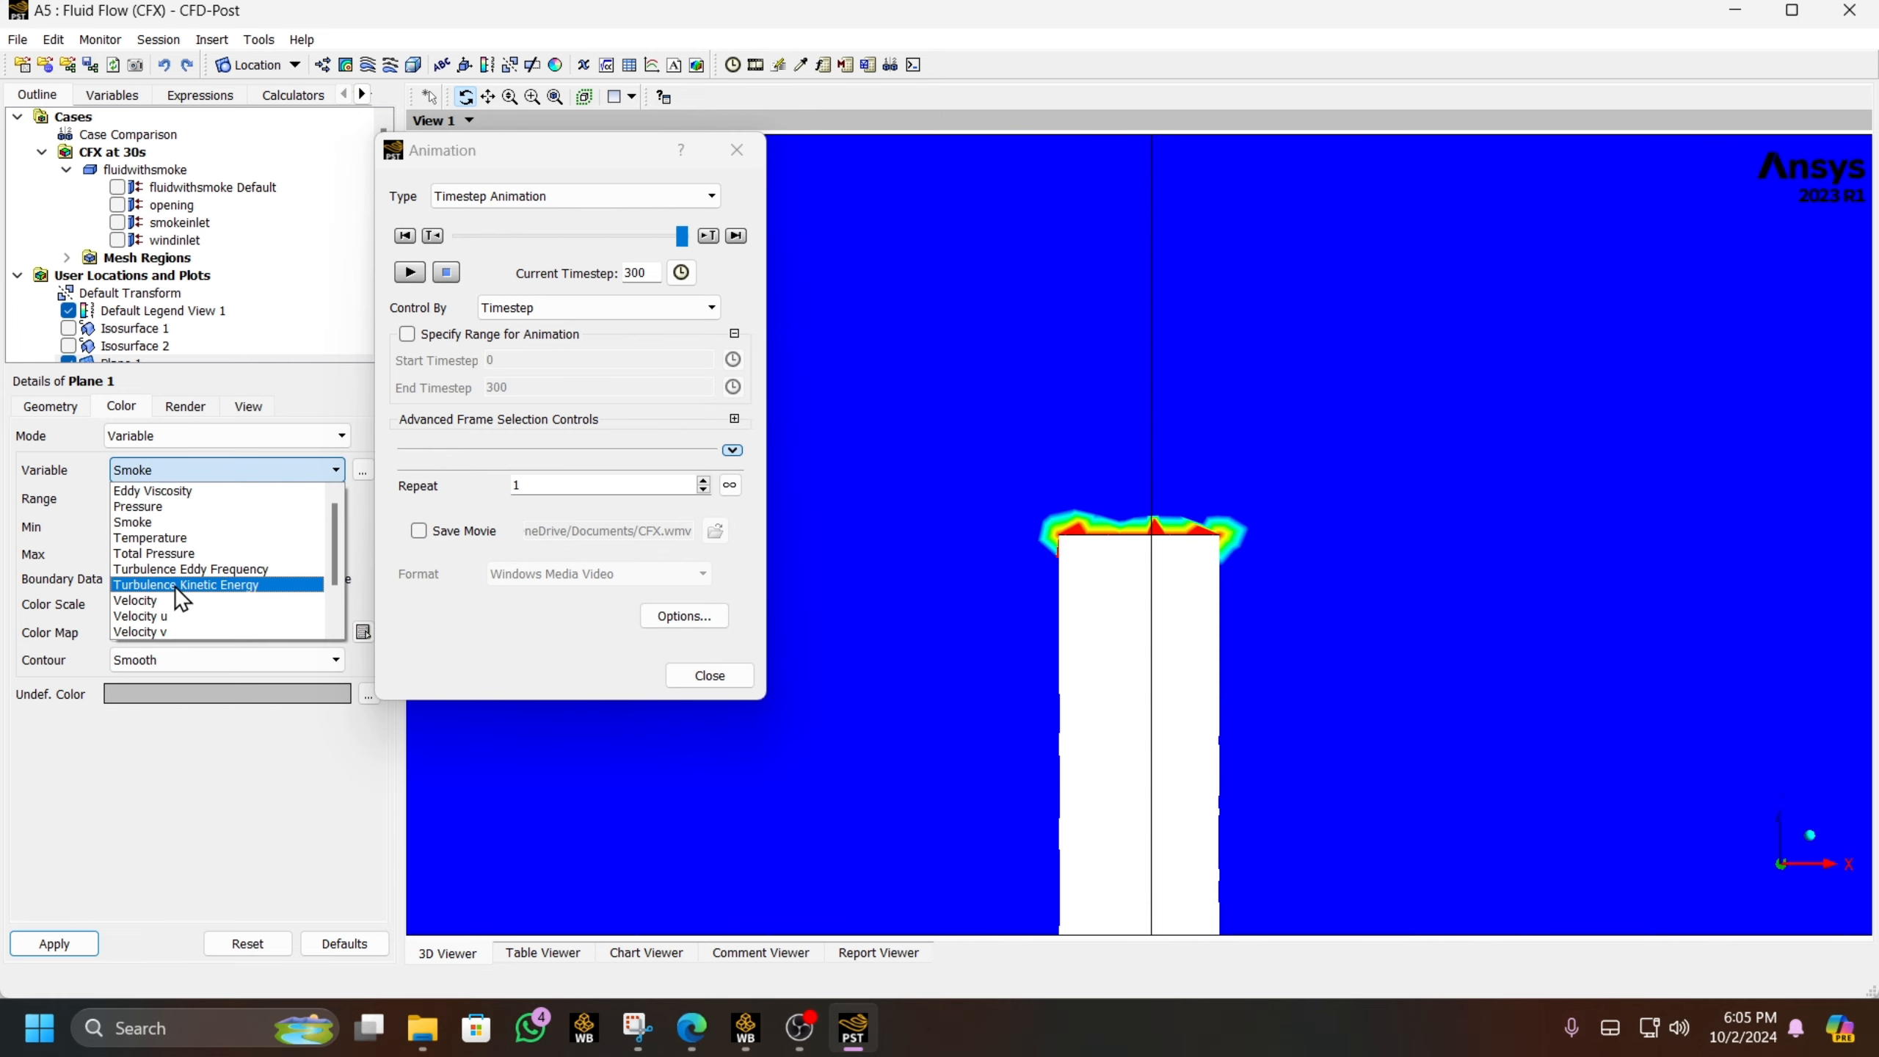
pyautogui.click(148, 600)
pyautogui.click(54, 943)
pyautogui.scroll(-1, 1064, 696)
pyautogui.scroll(-2, 1064, 696)
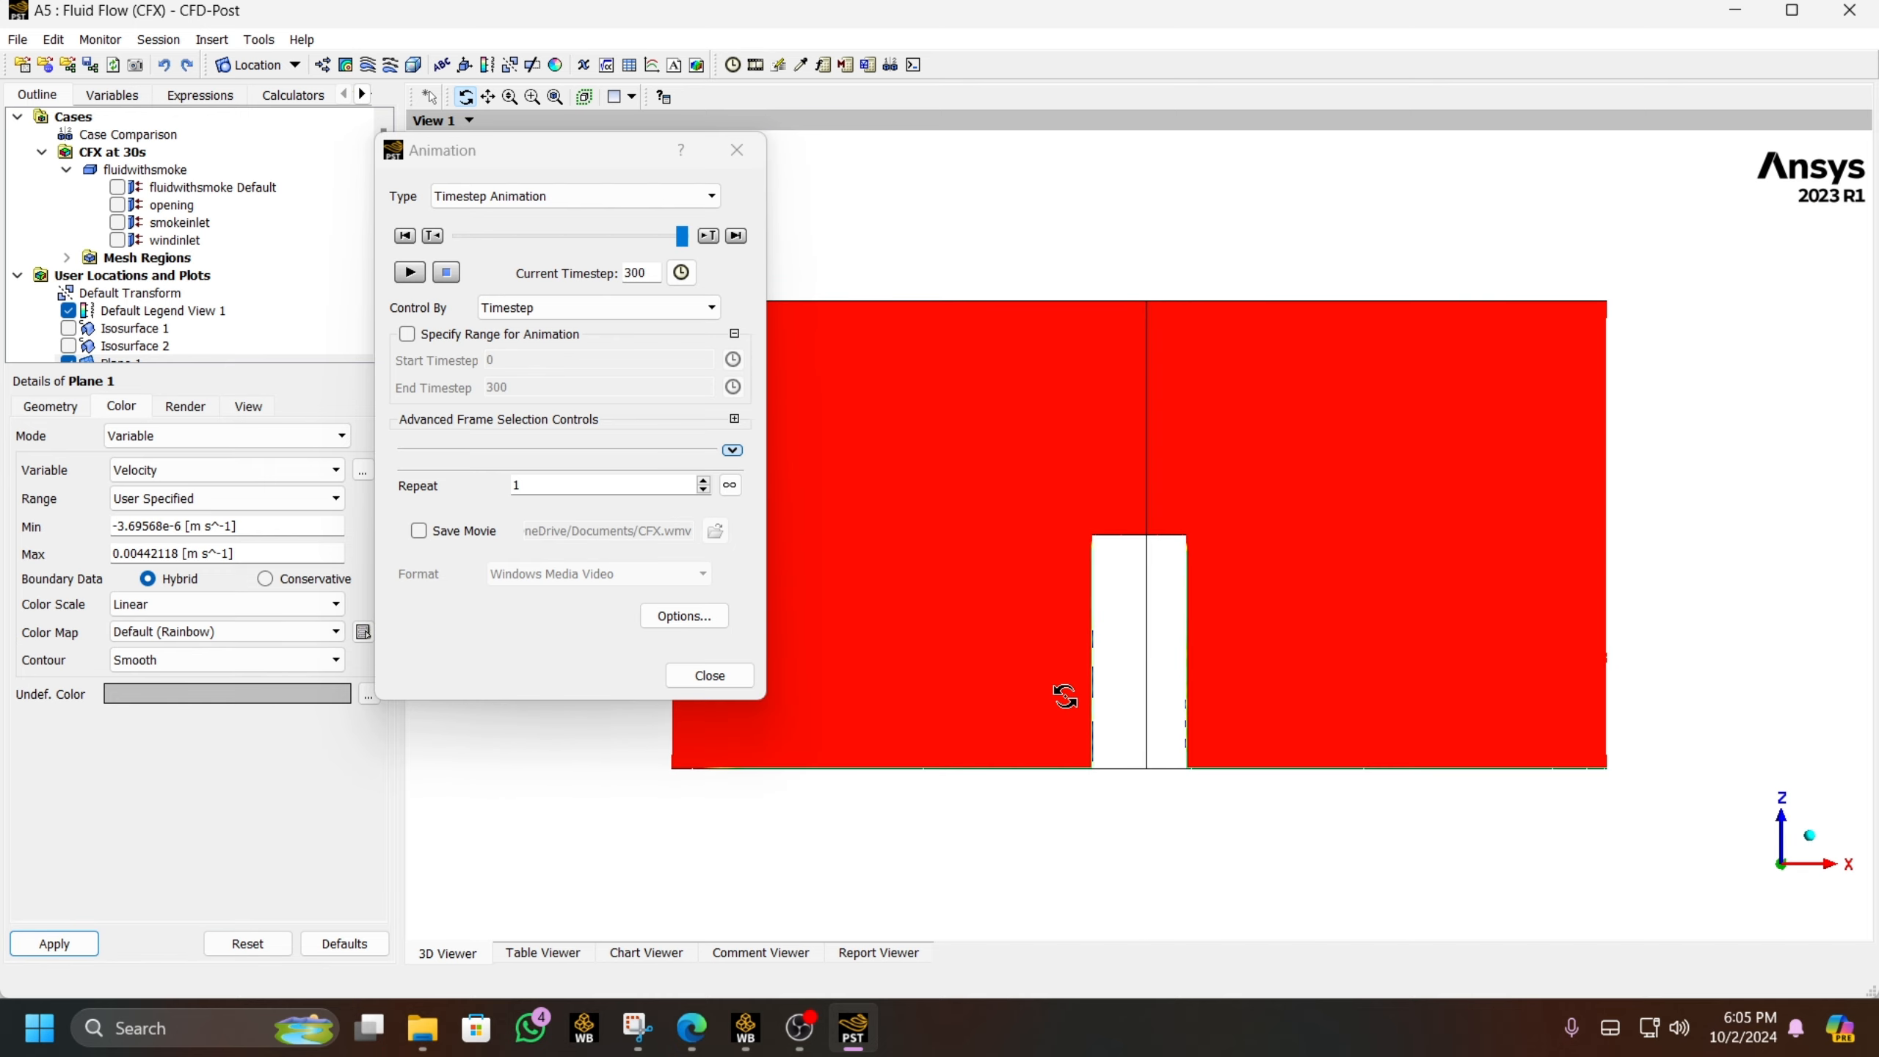
# - Set the maximum of Plane 1's Velocity color range to 1.92054 m s^-1 and apply it
pyautogui.click(150, 527)
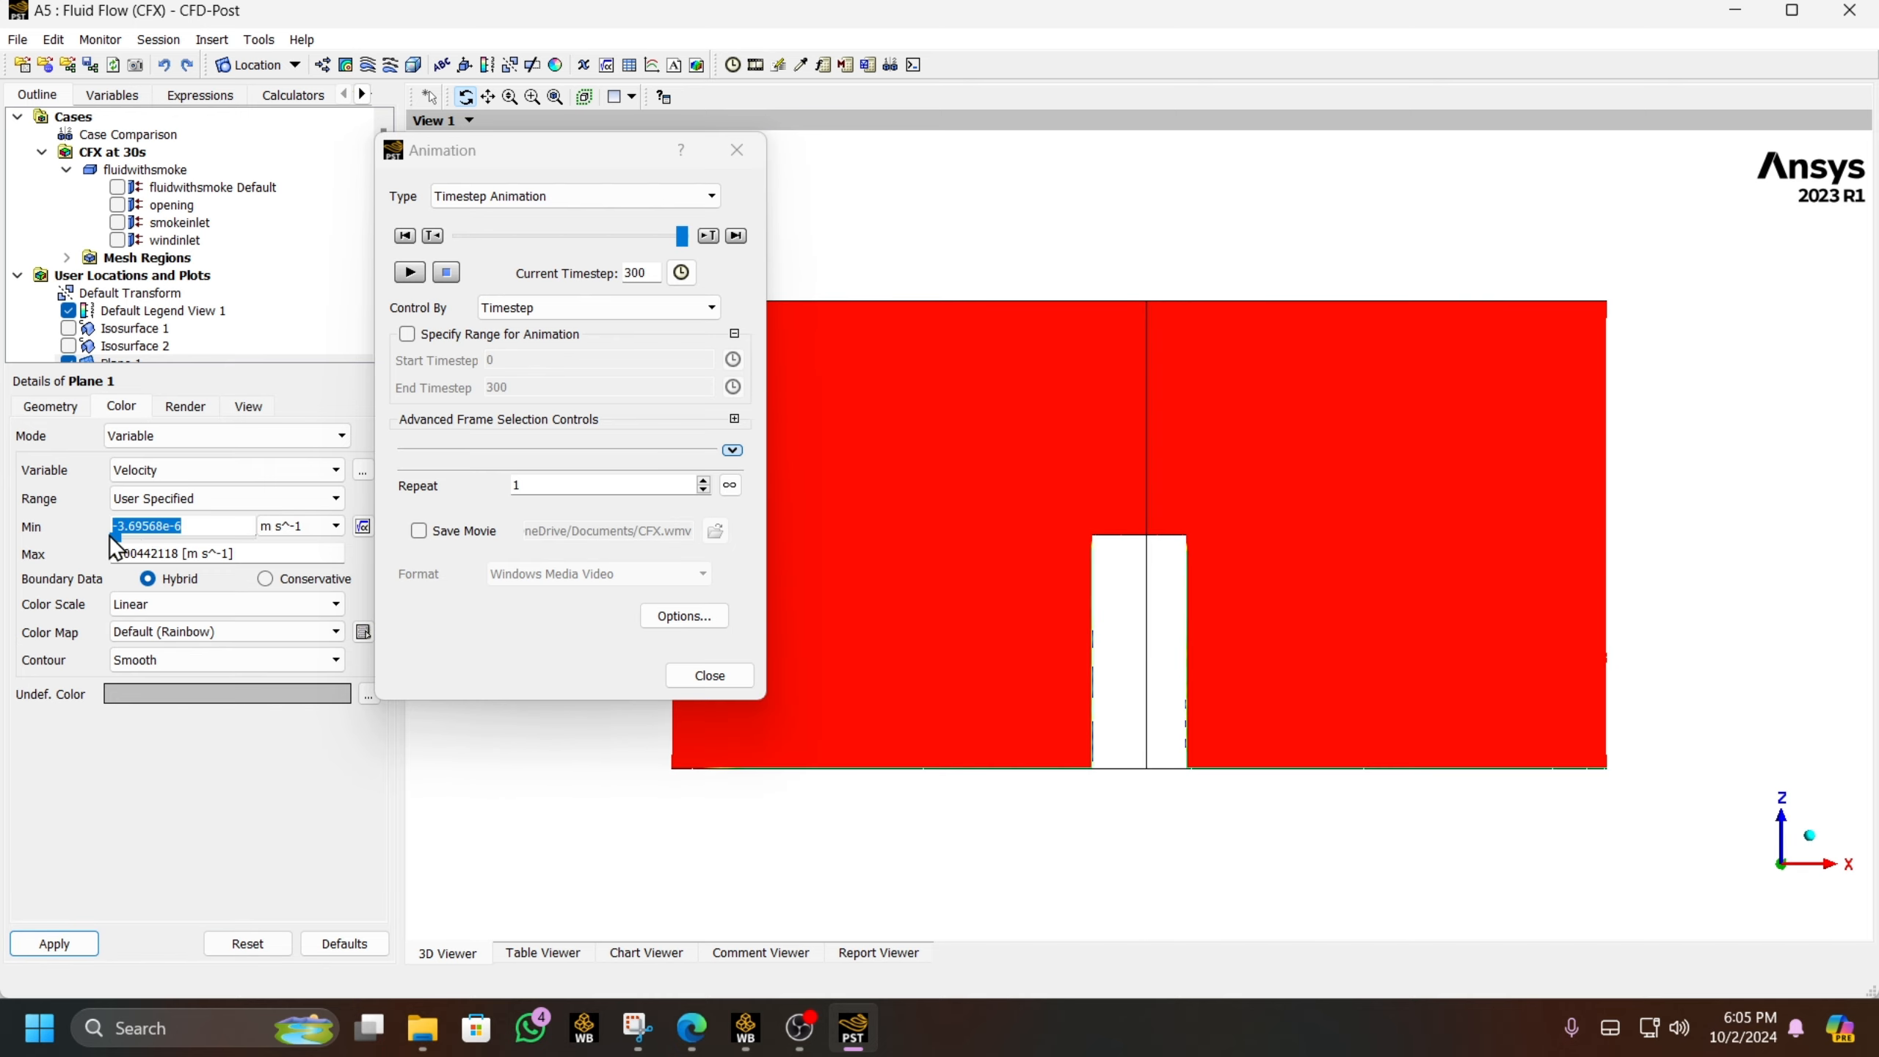
pyautogui.click(125, 553)
pyautogui.write('1.92054')
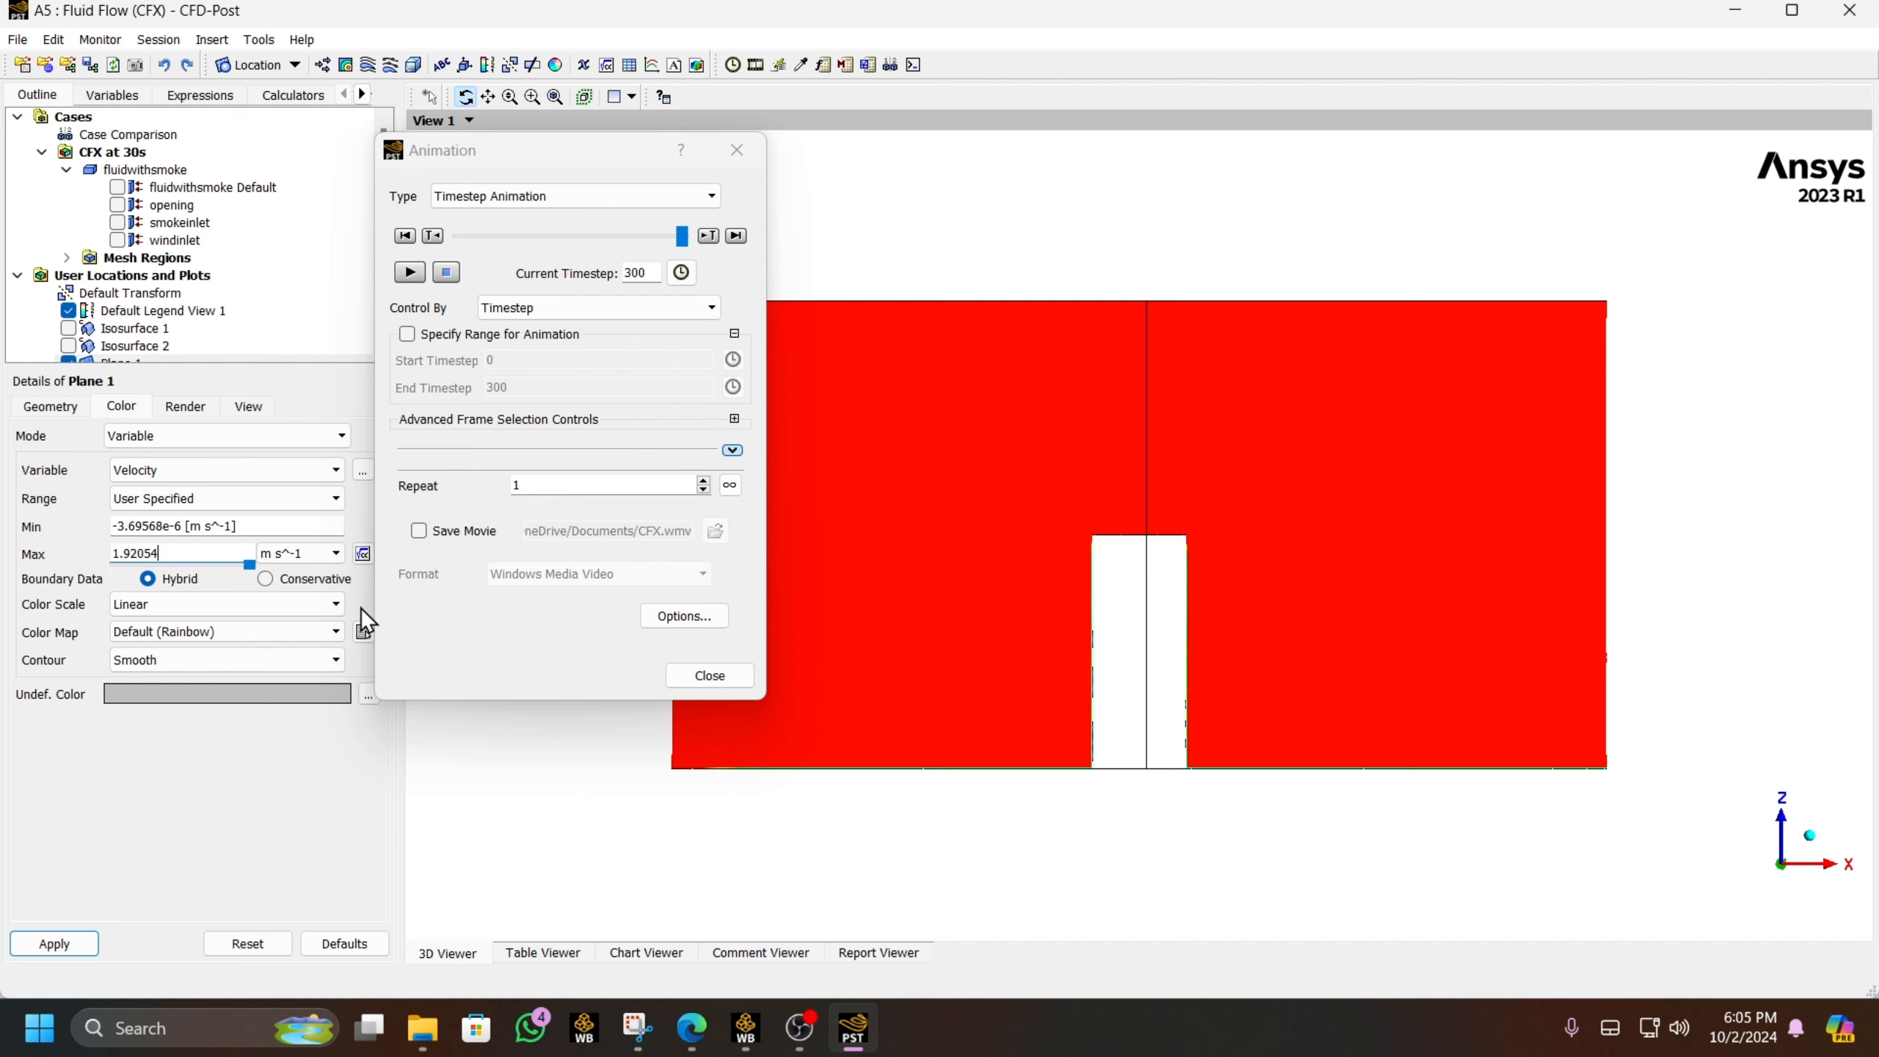
pyautogui.click(88, 935)
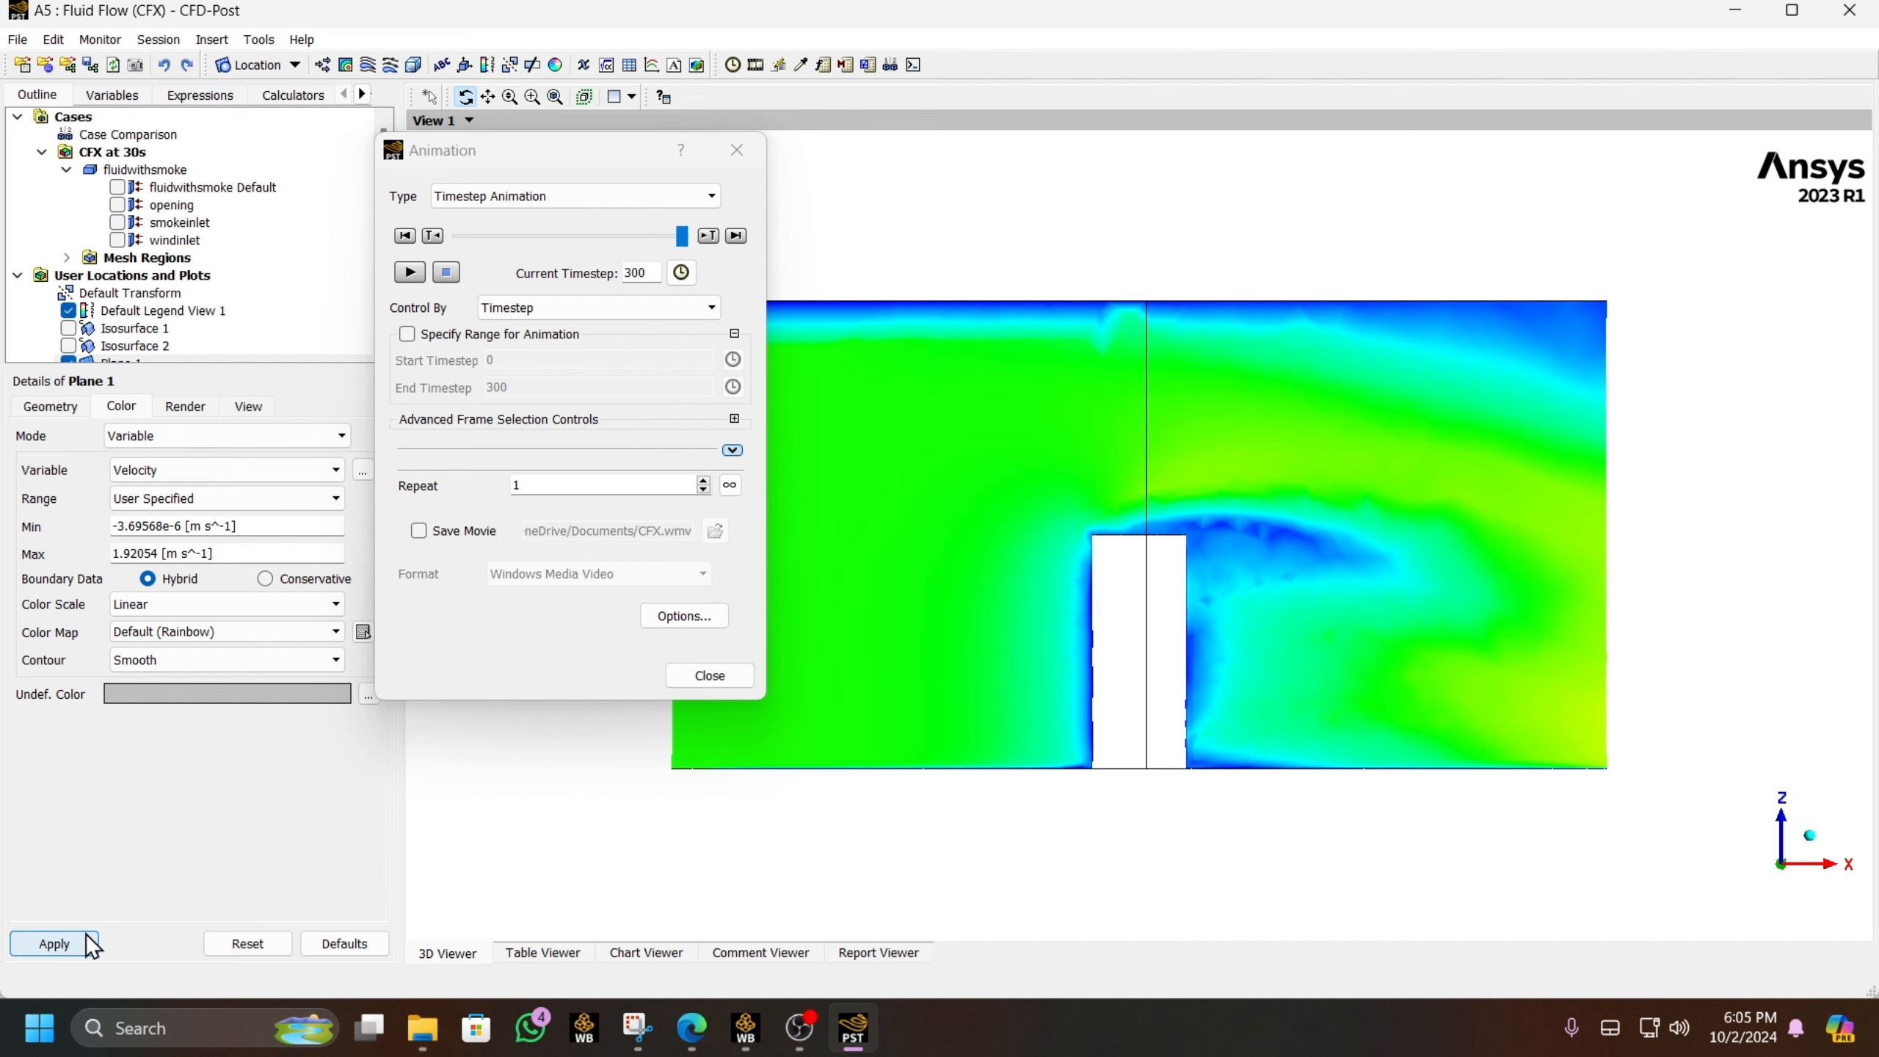
# - Play the velocity-colored plane repeatedly through timestep 300 and move the animation dialog aside to uncover the legend
pyautogui.click(410, 271)
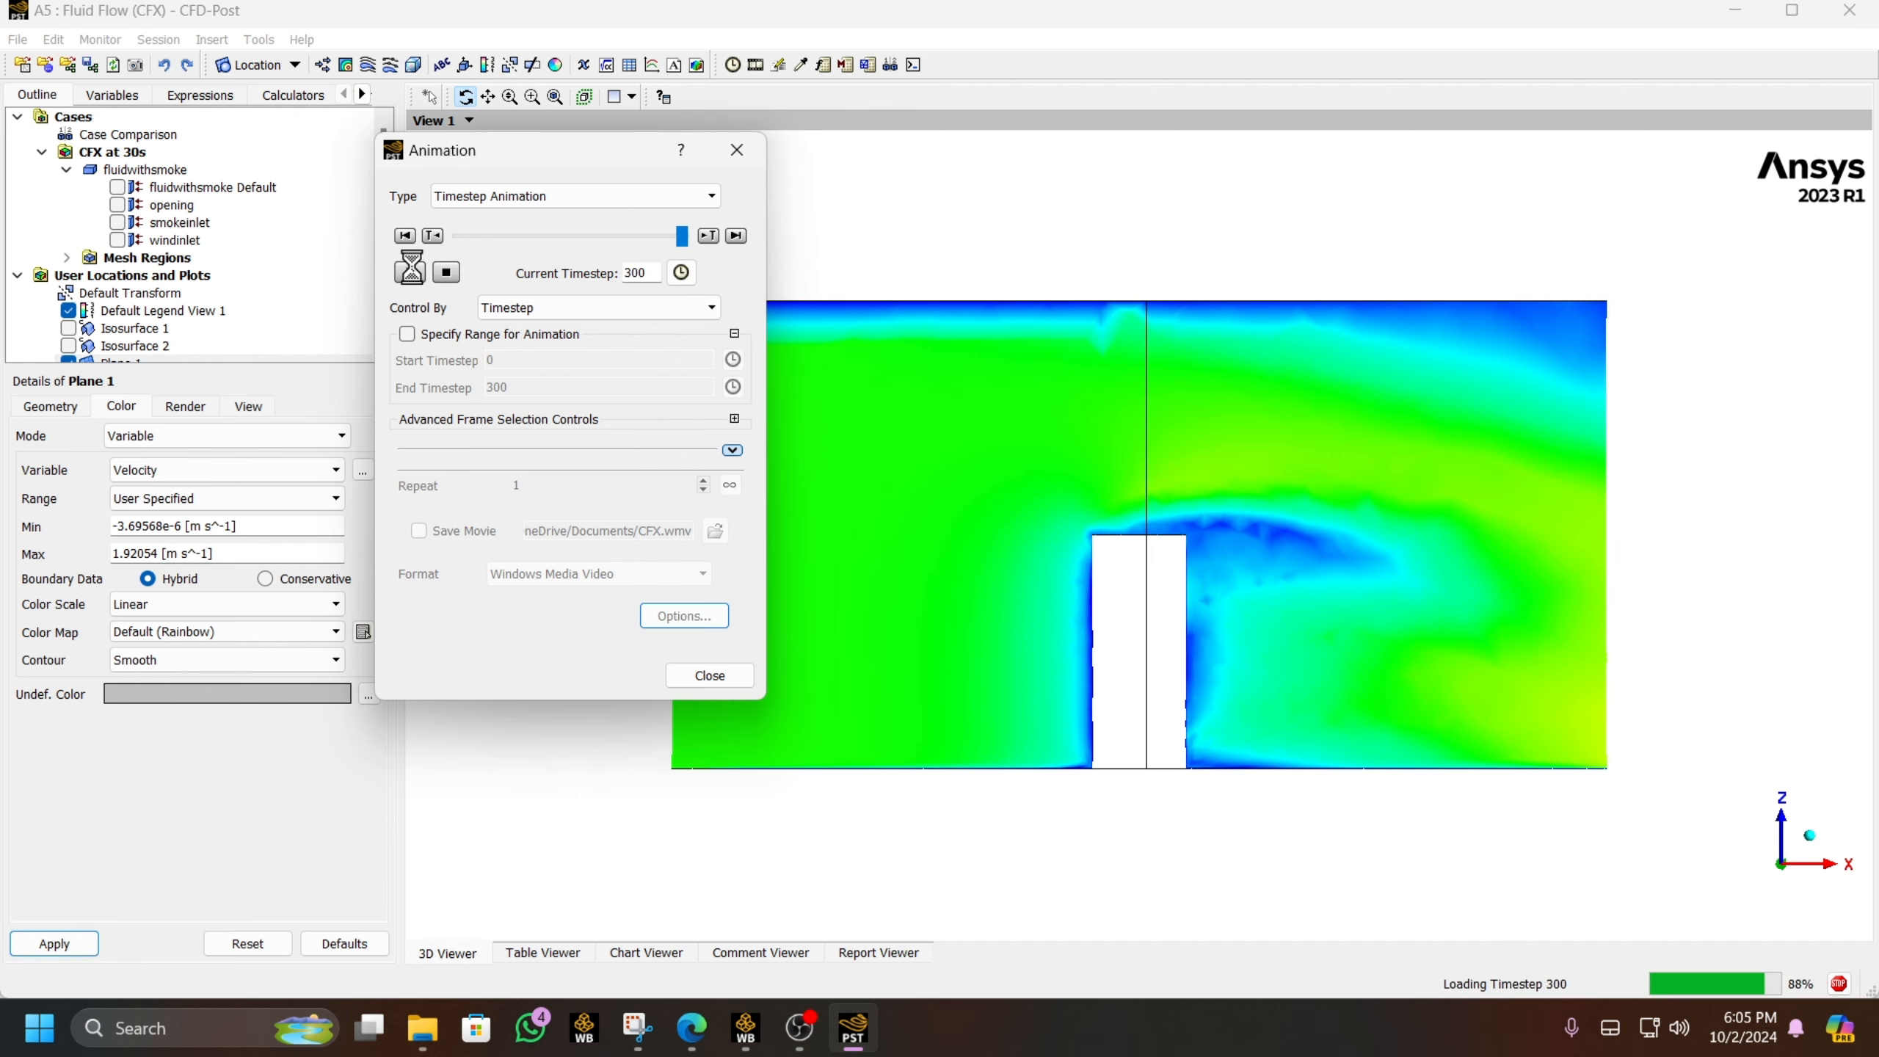
pyautogui.click(411, 271)
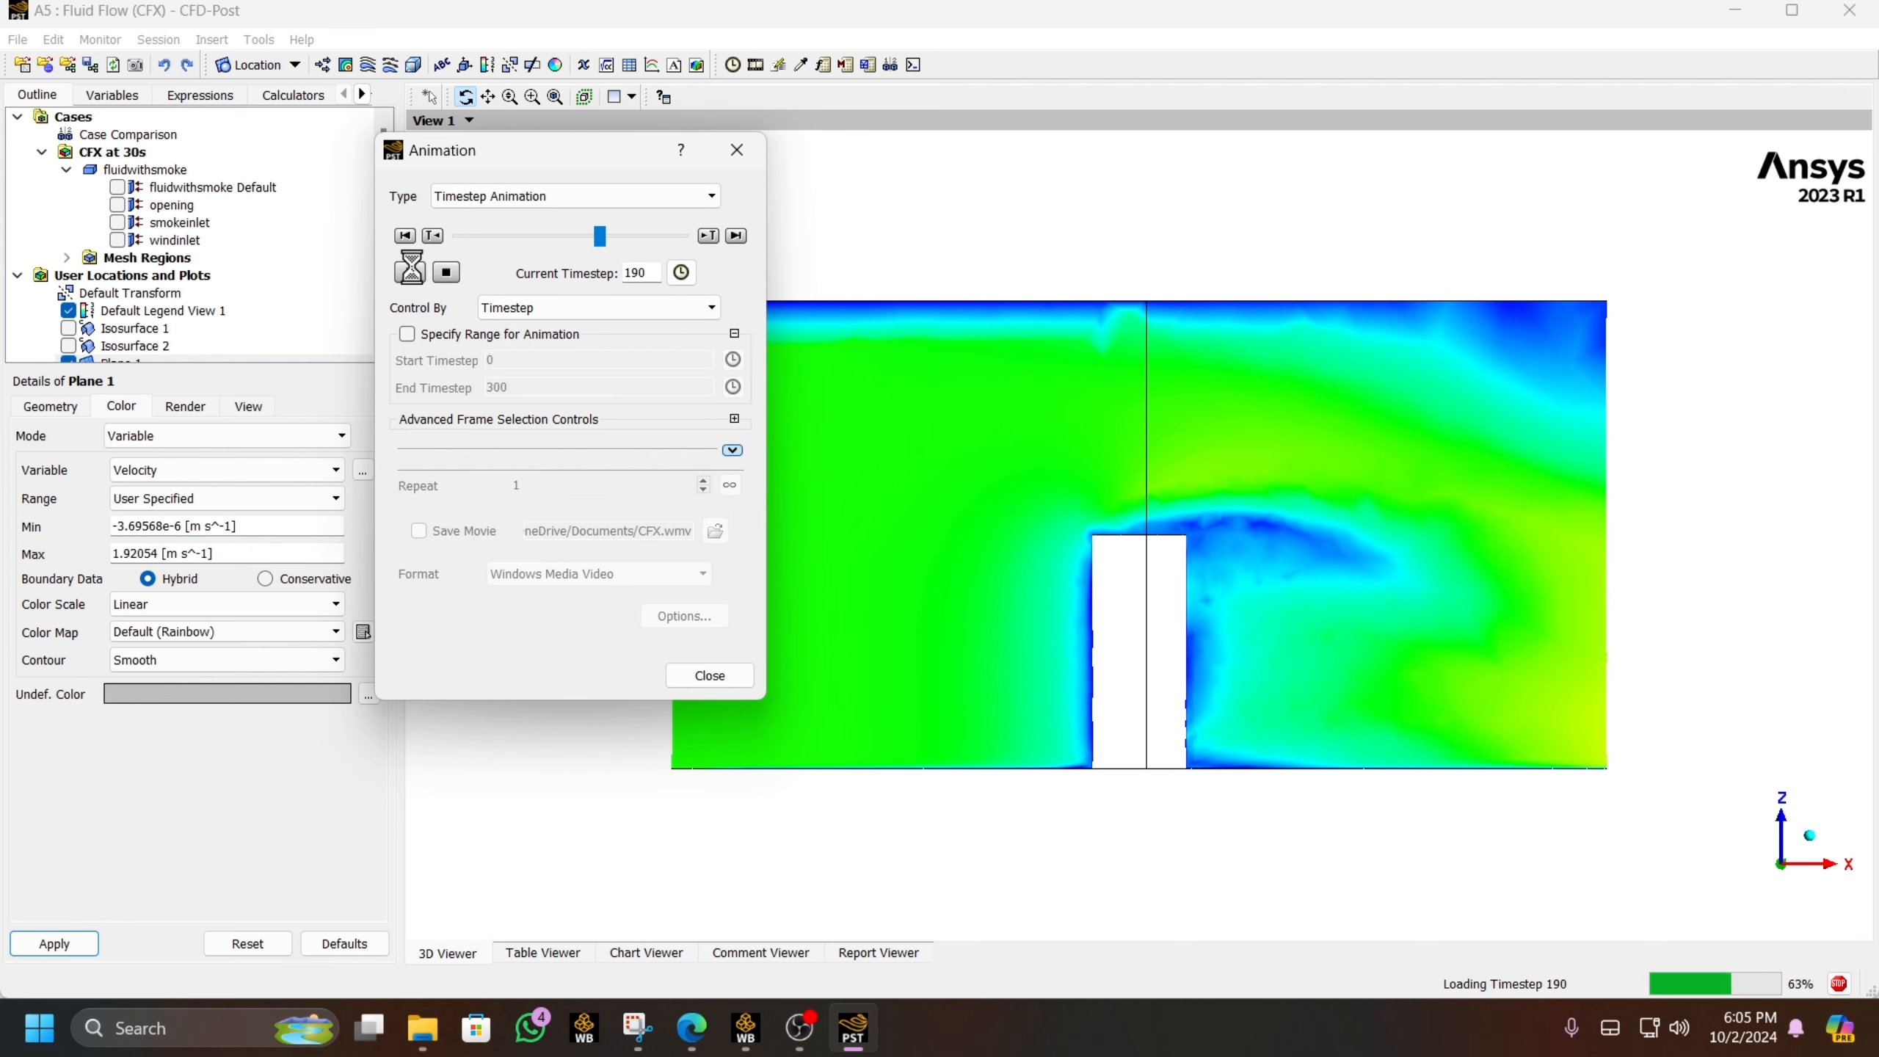
pyautogui.click(410, 271)
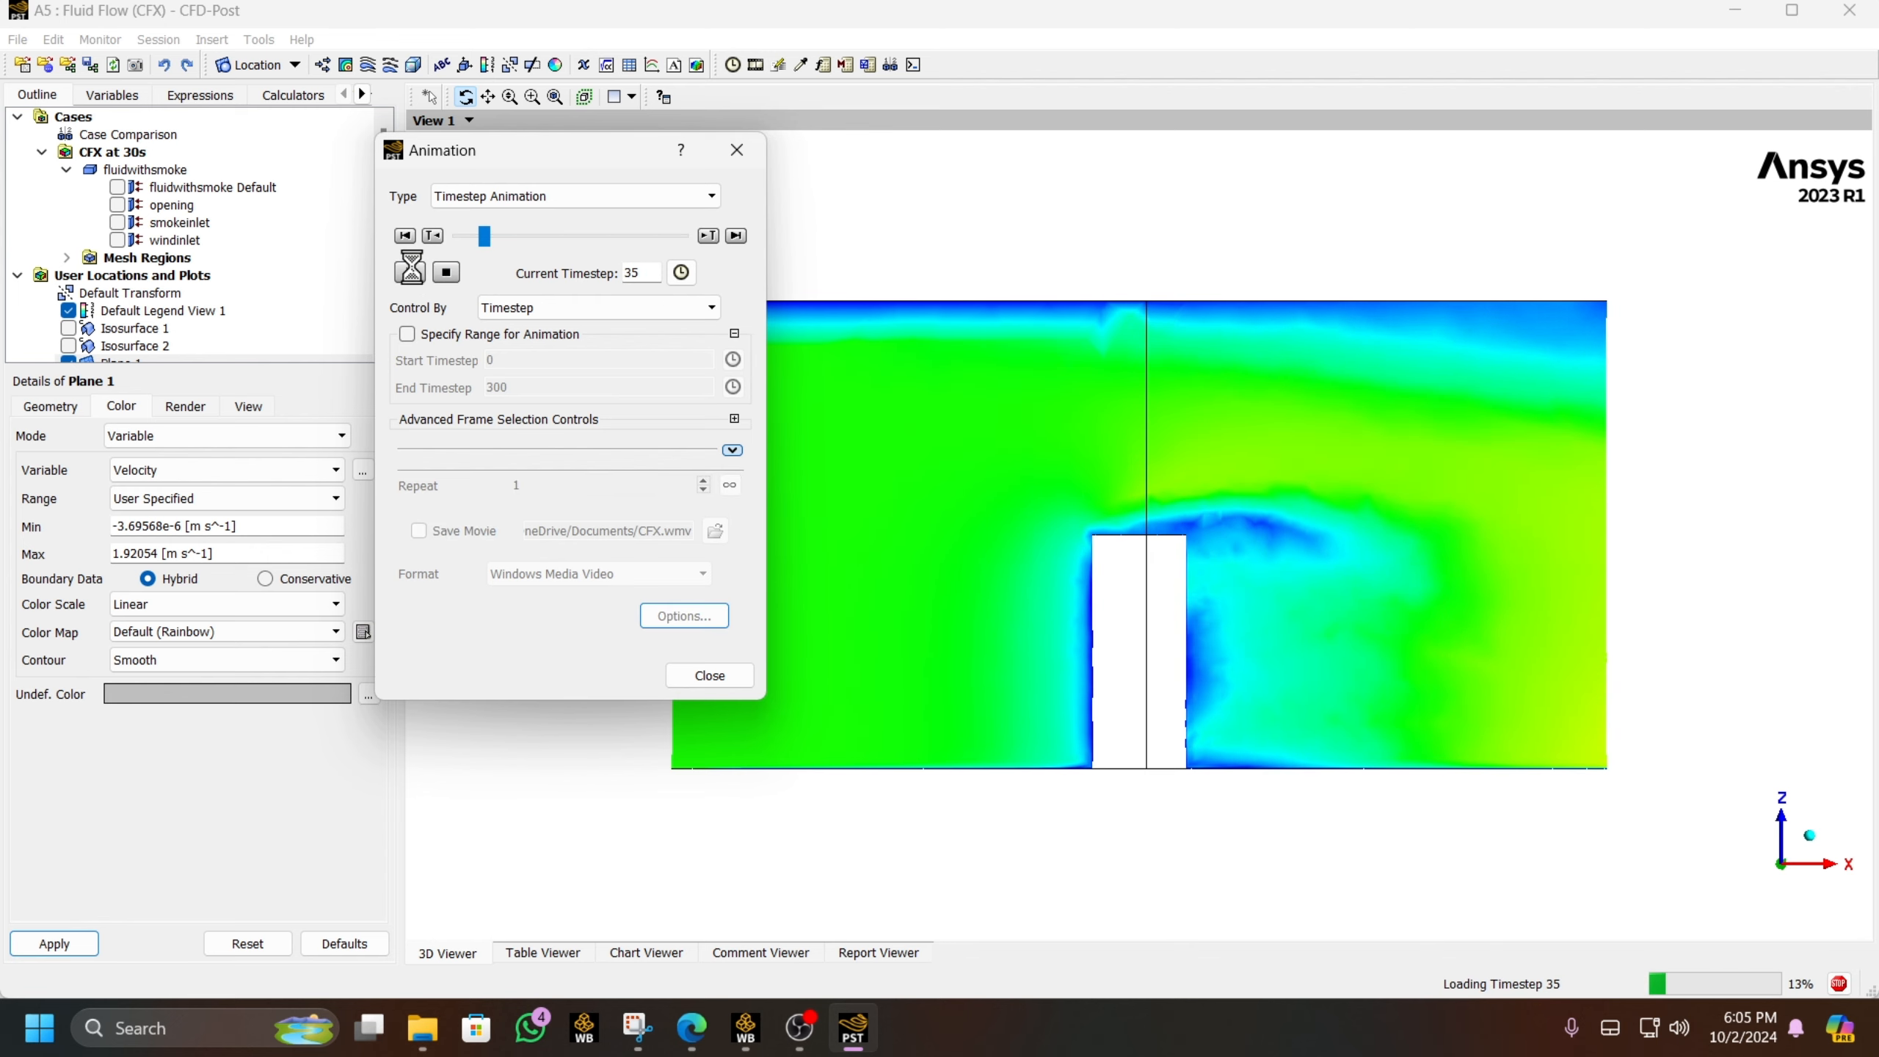
pyautogui.click(410, 271)
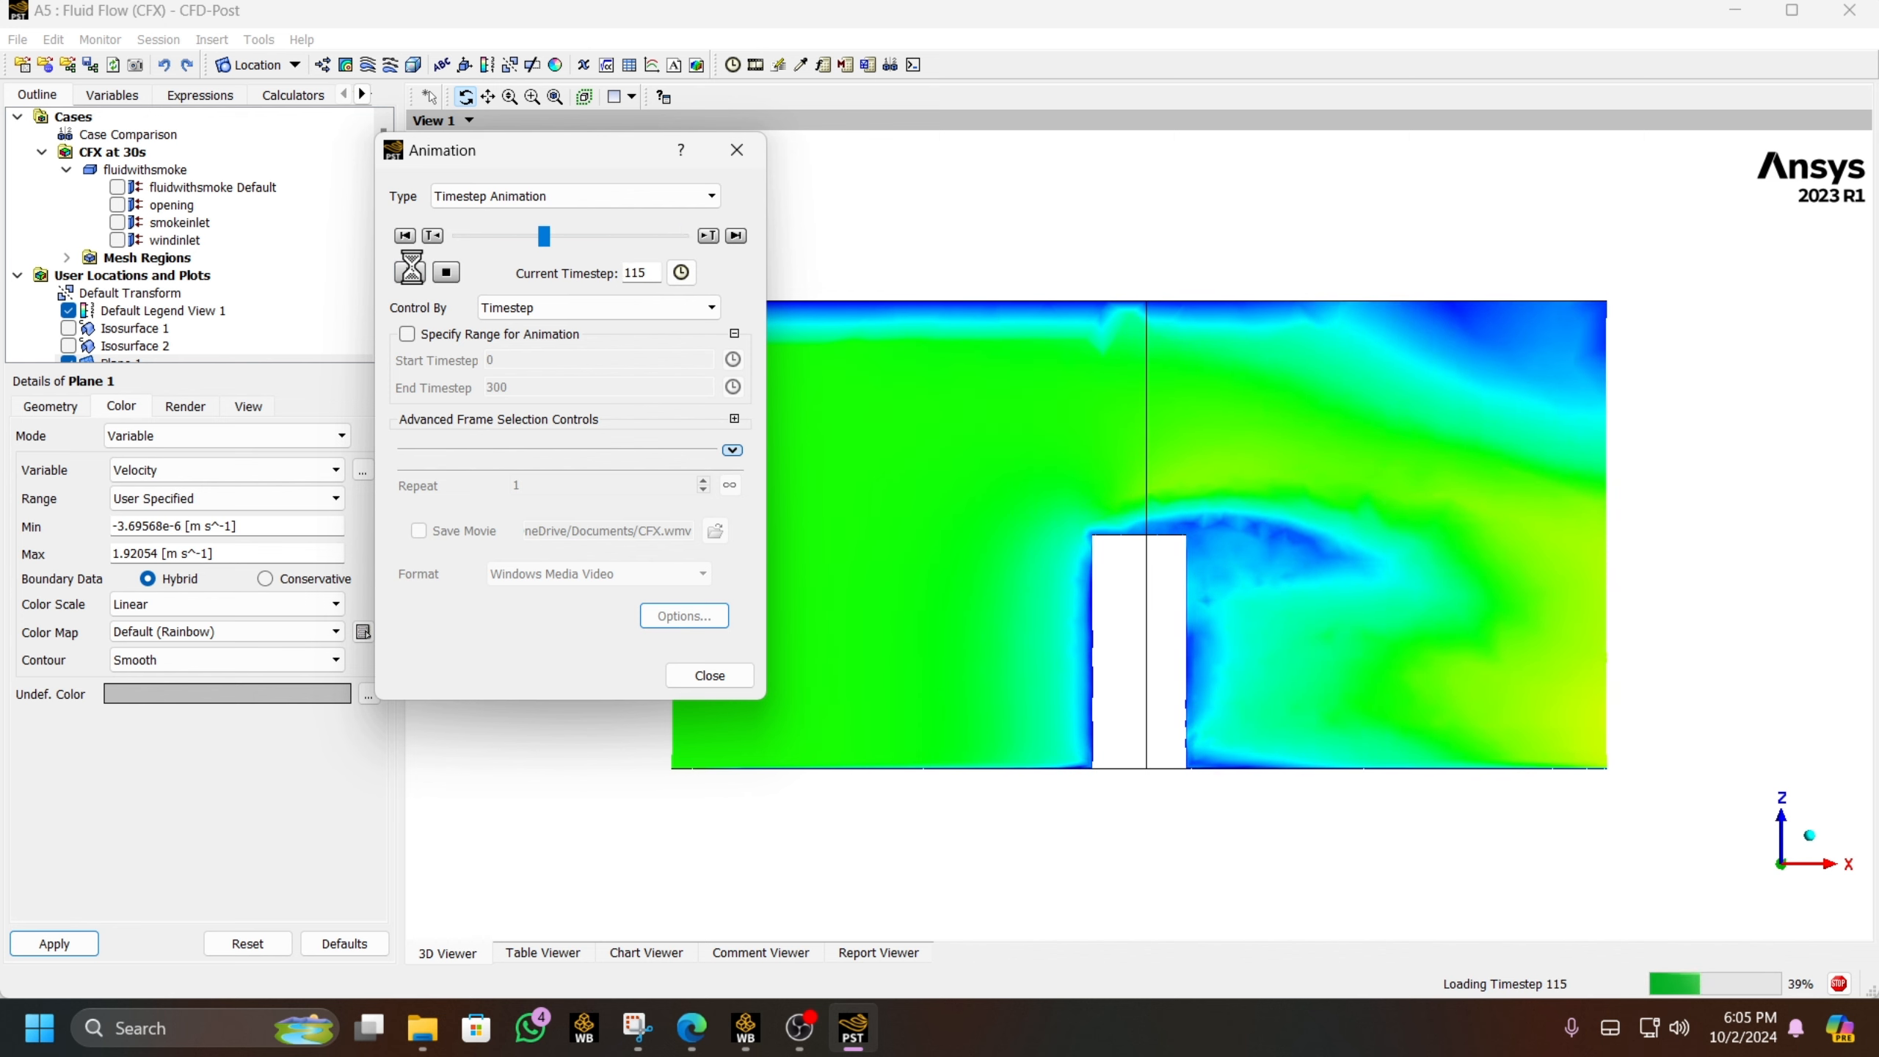
pyautogui.click(410, 271)
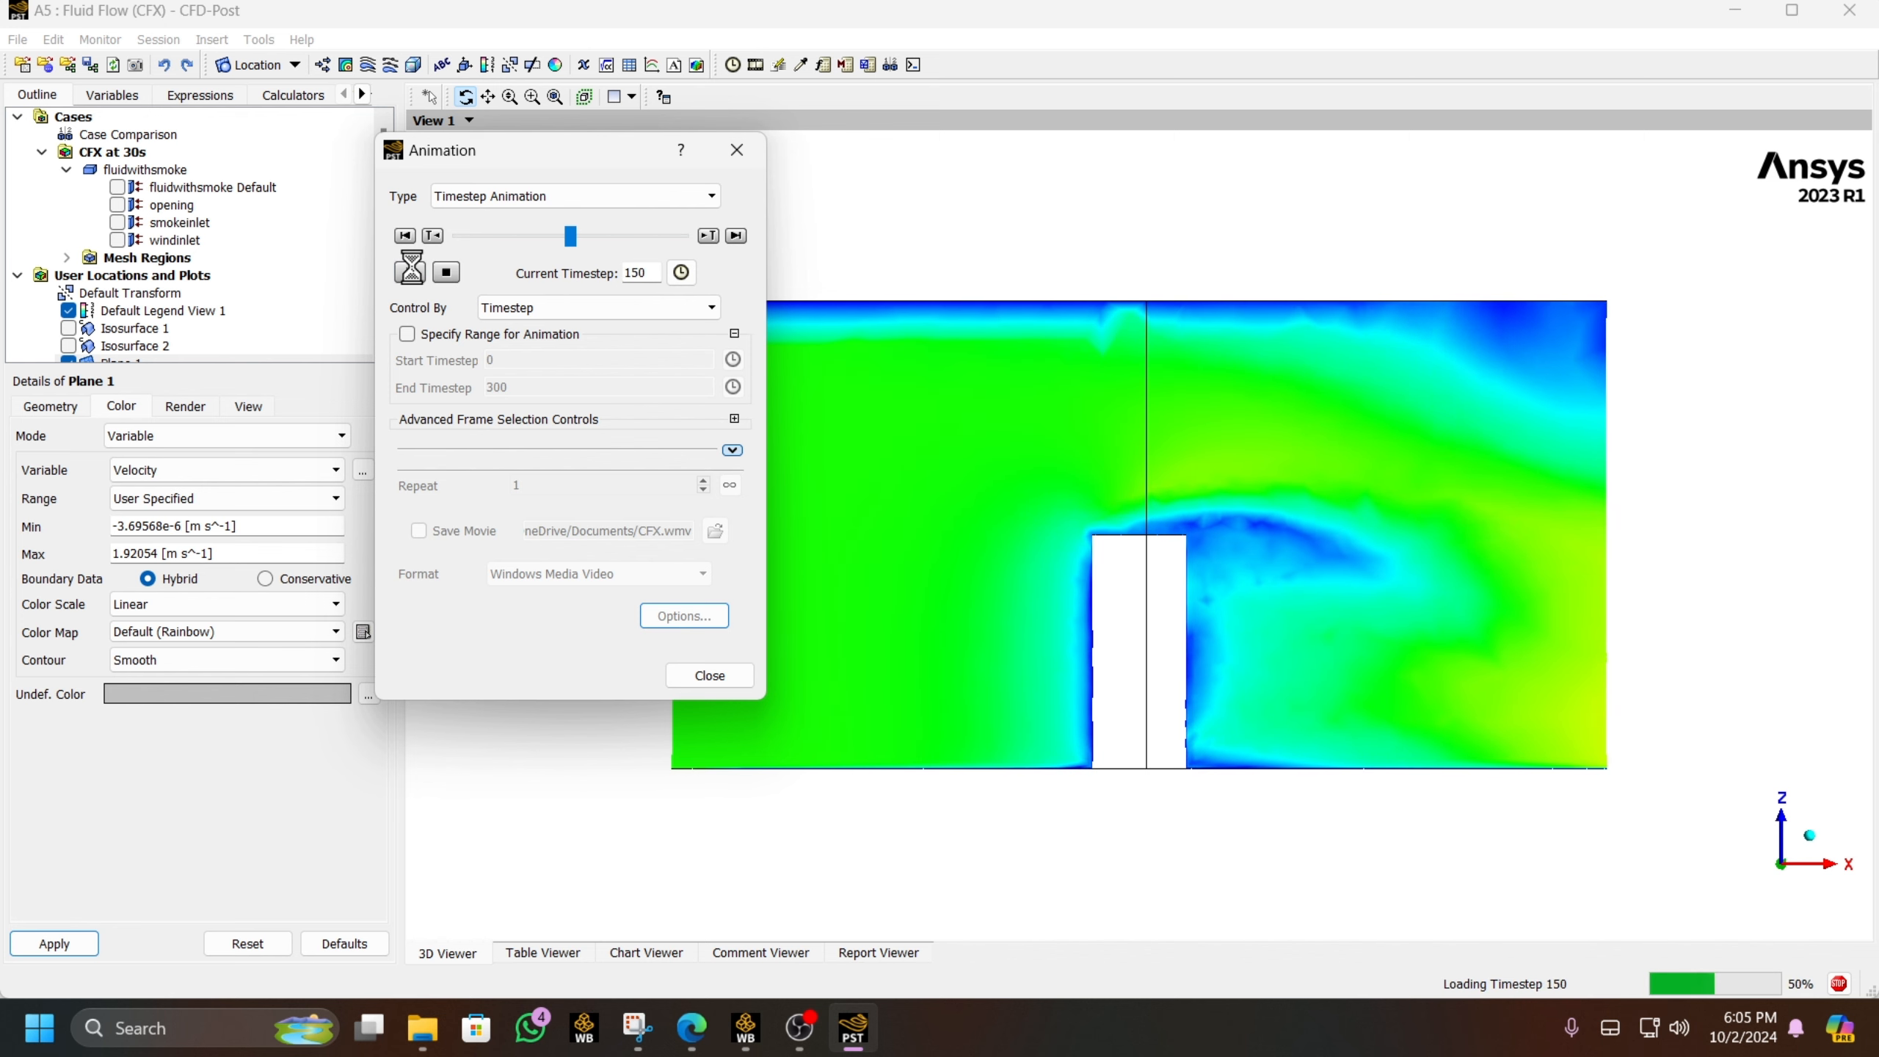
pyautogui.moveTo(520, 147); pyautogui.dragTo(587, 206)
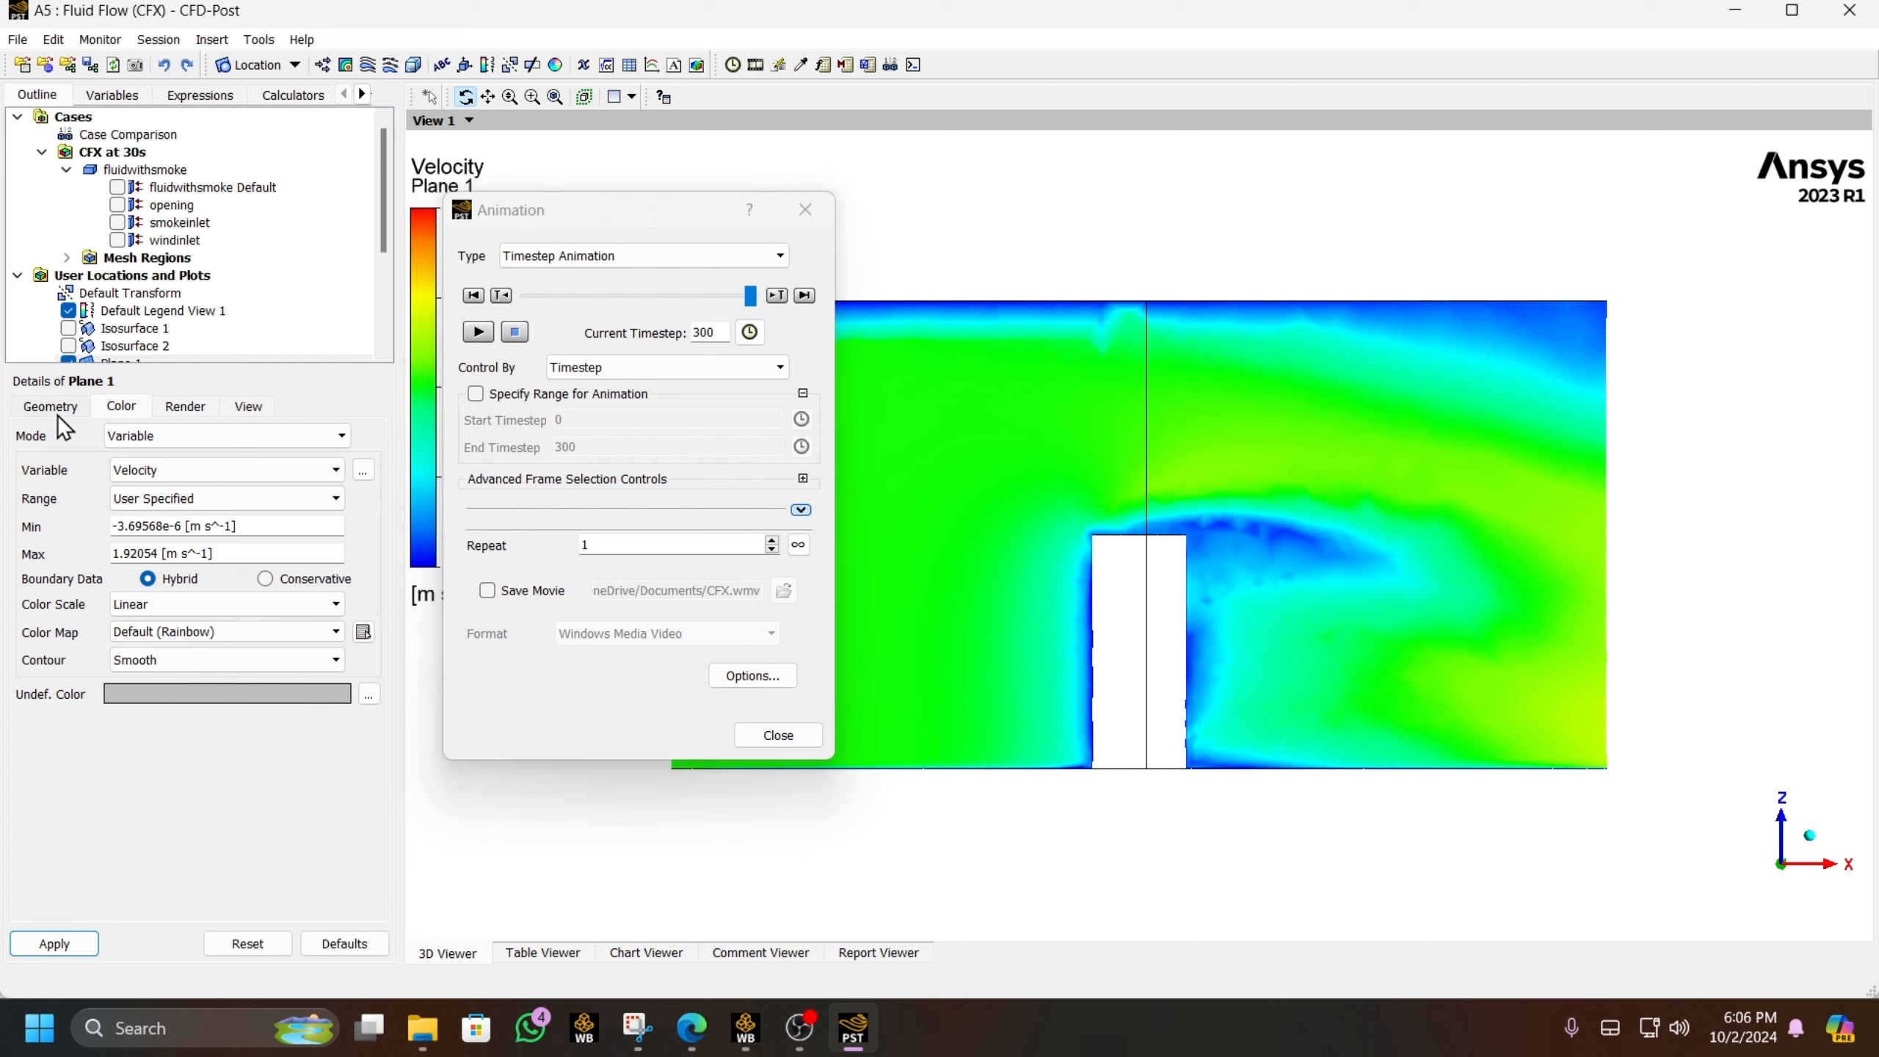
# - Color Plane 1 by Turbulence Kinetic Energy, apply it and play the timestep animation
pyautogui.click(149, 469)
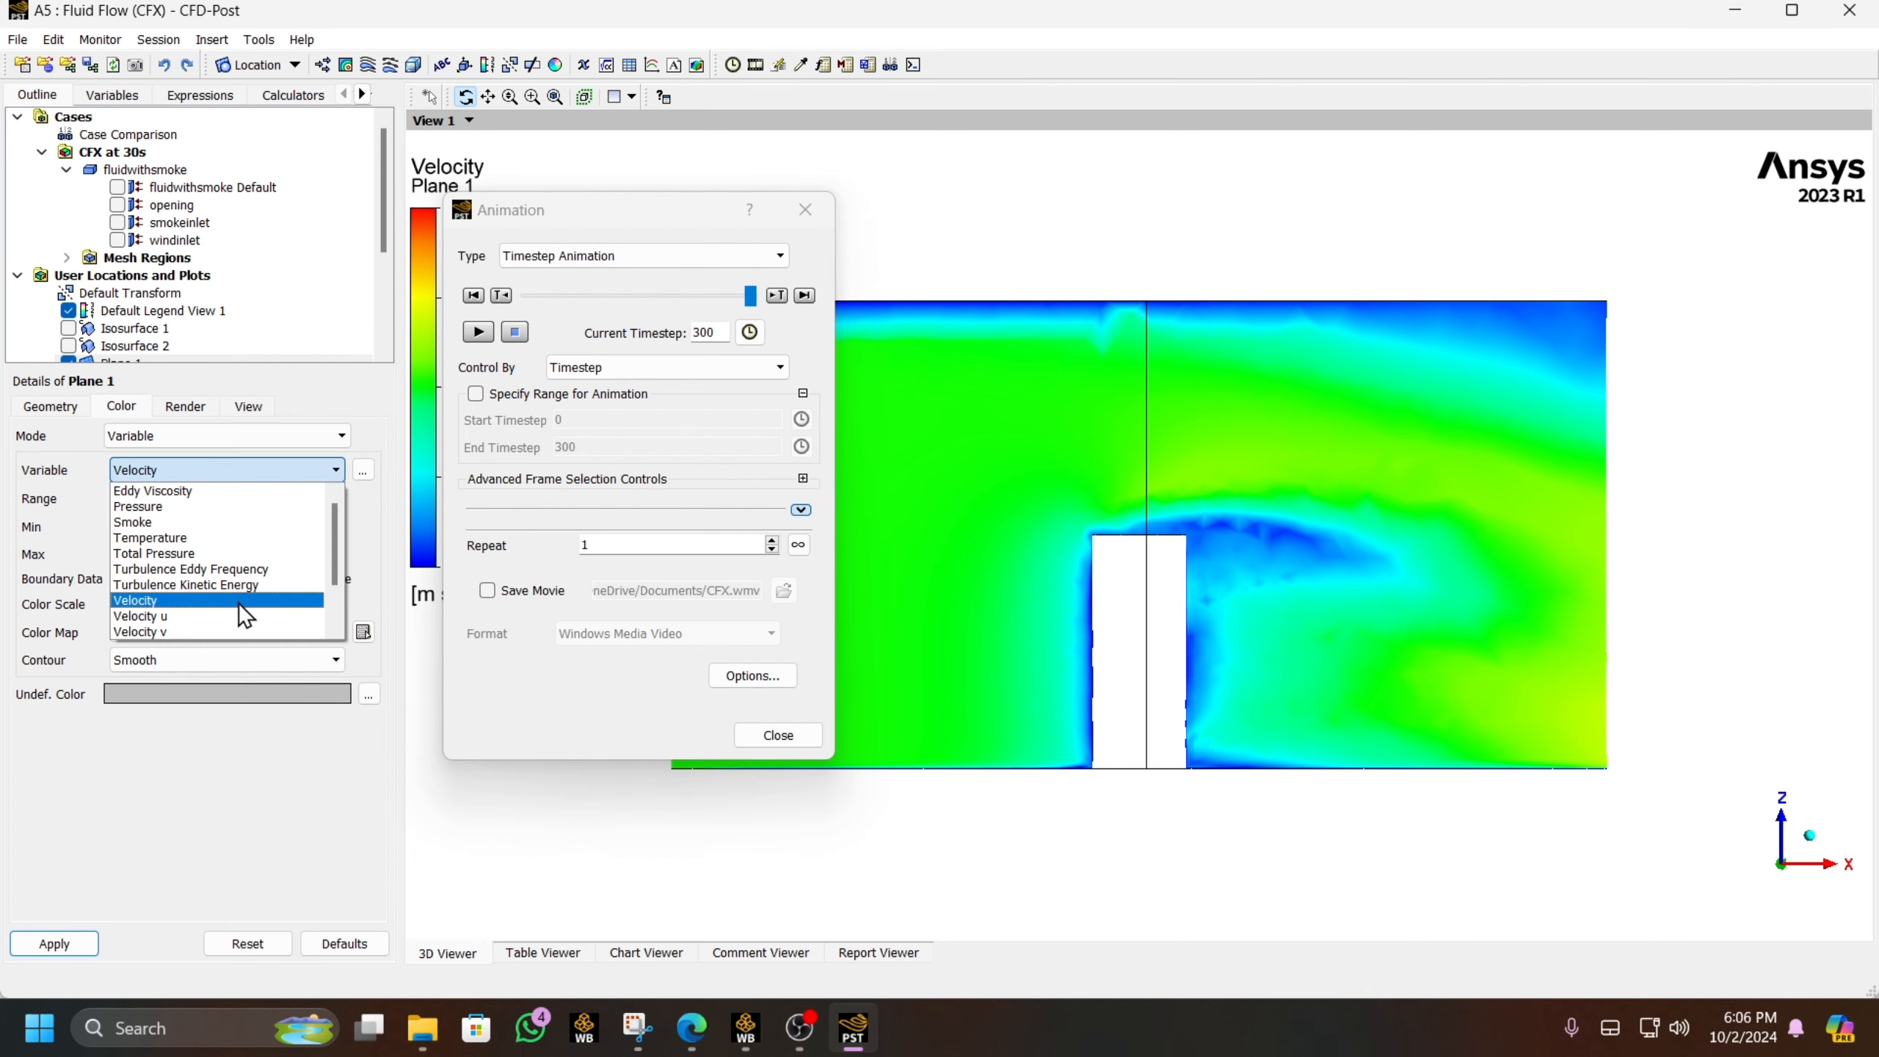
pyautogui.scroll(-1, 238, 603)
pyautogui.click(238, 528)
pyautogui.click(90, 945)
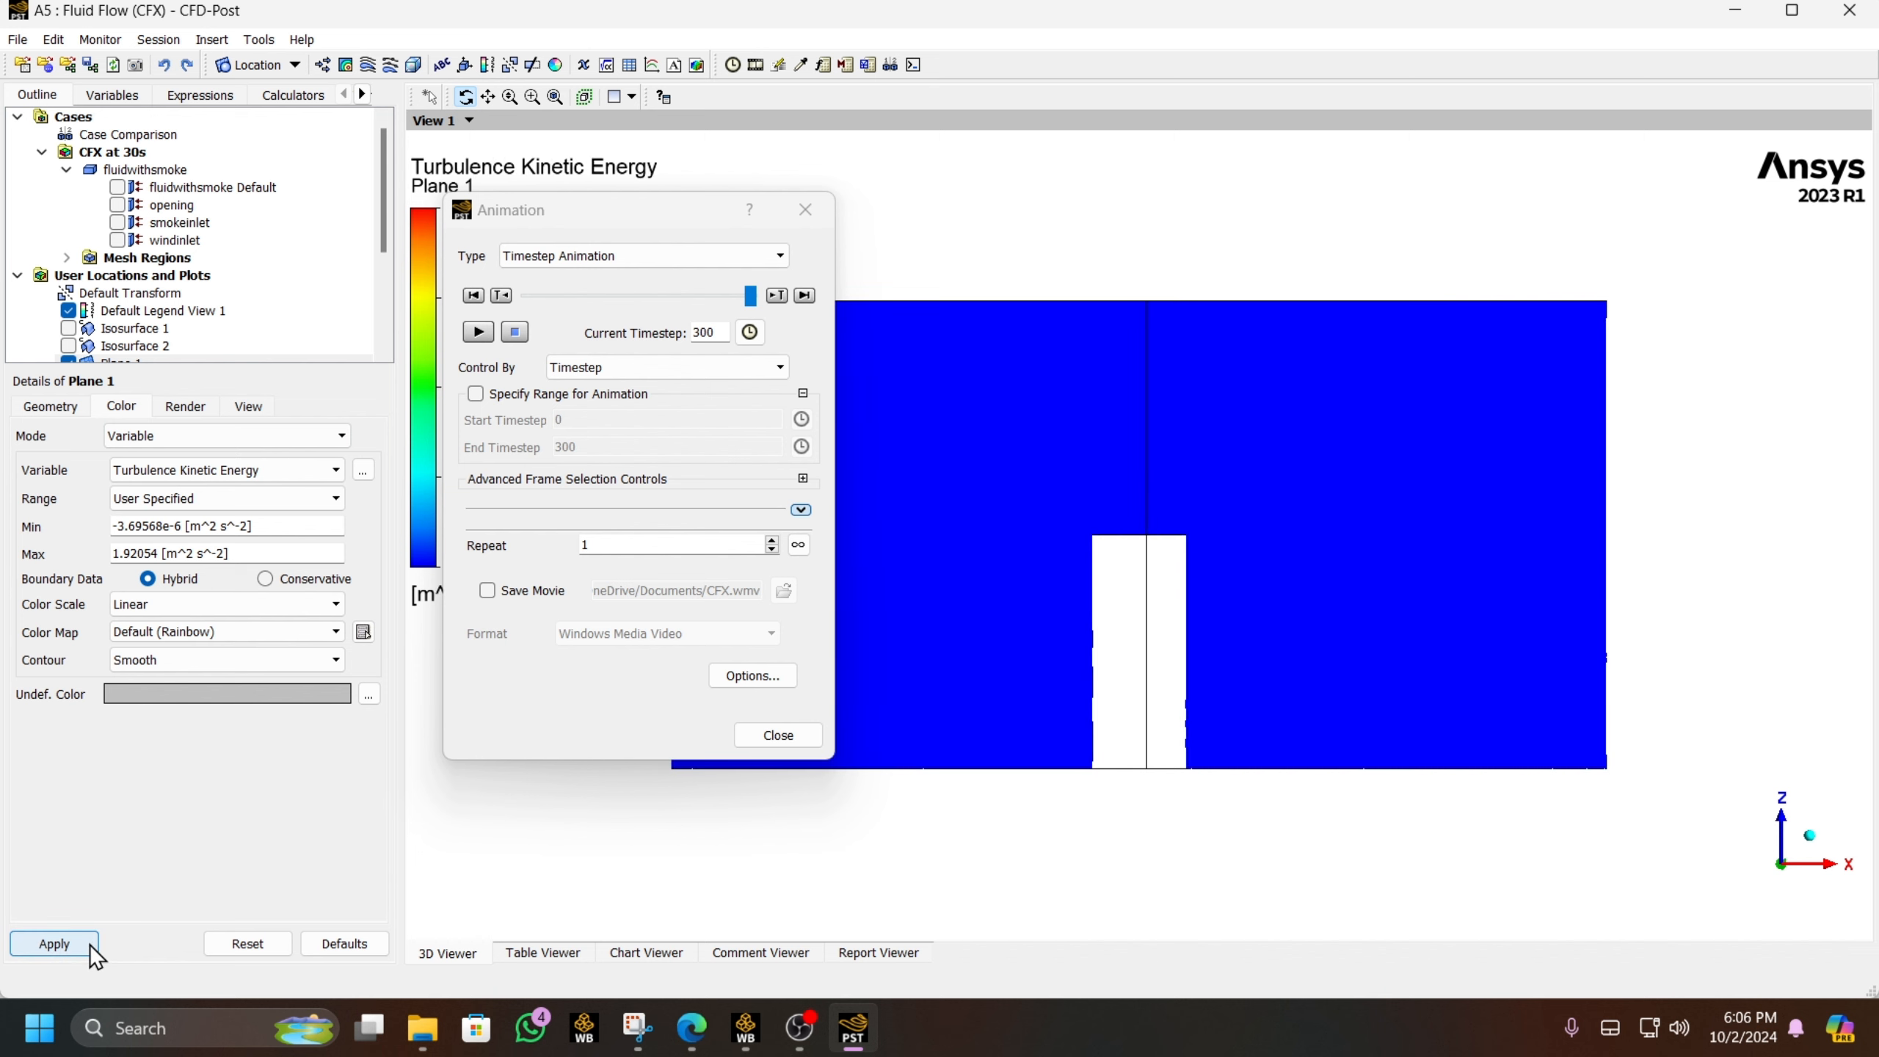
pyautogui.click(475, 334)
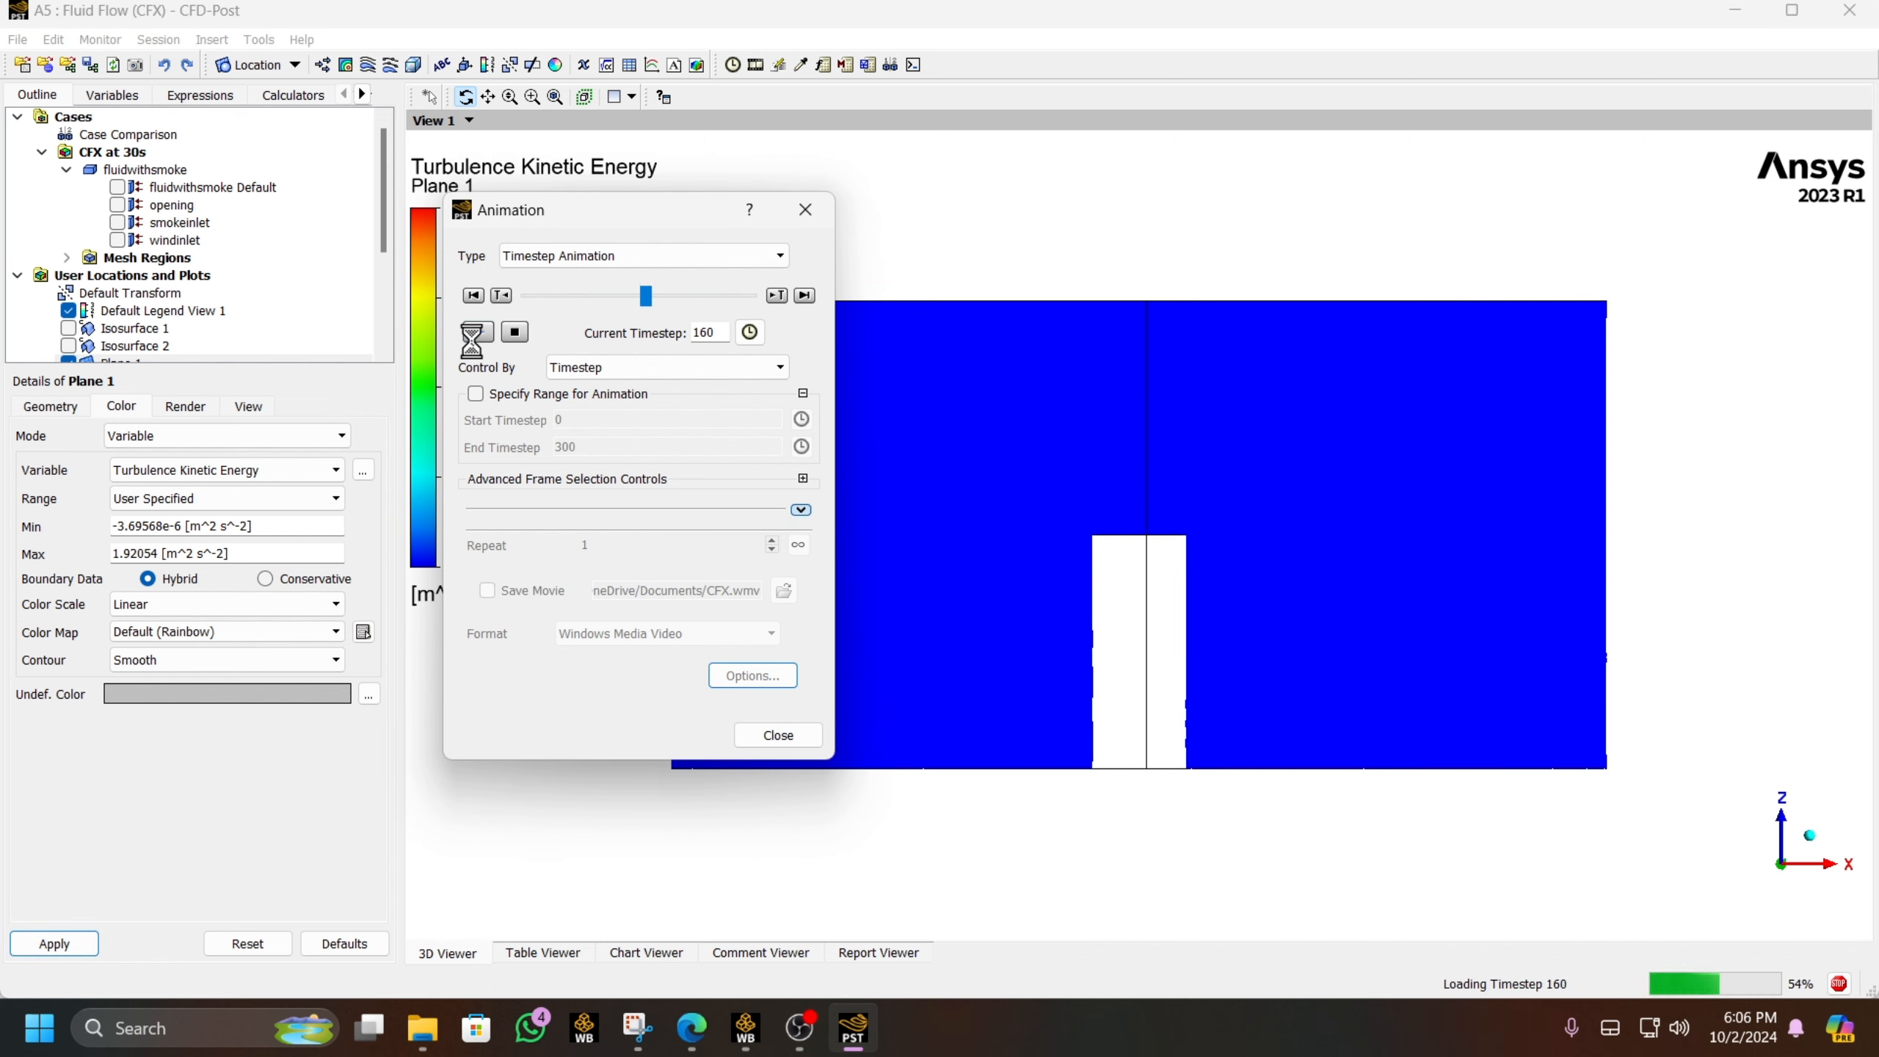
# - Change Plane 1's color variable to Eddy Viscosity and apply it
pyautogui.click(326, 477)
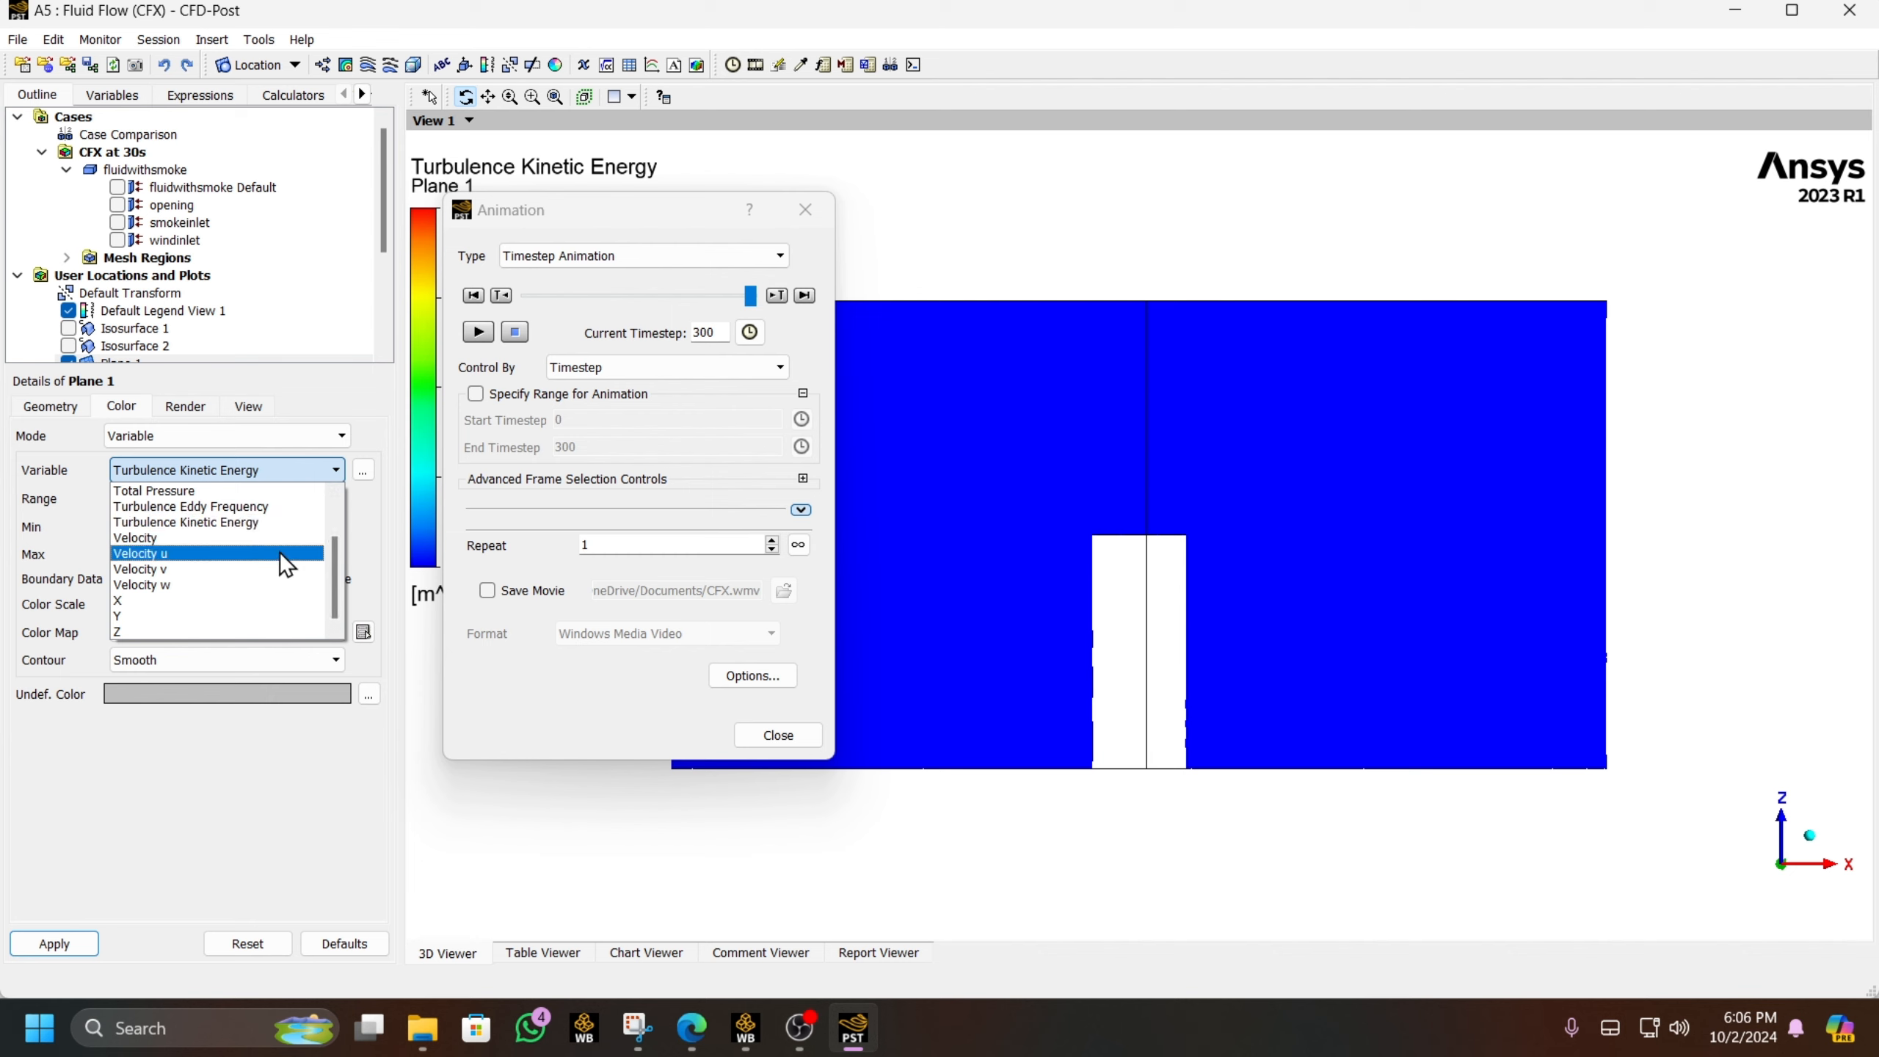
pyautogui.scroll(3, 278, 552)
pyautogui.click(247, 494)
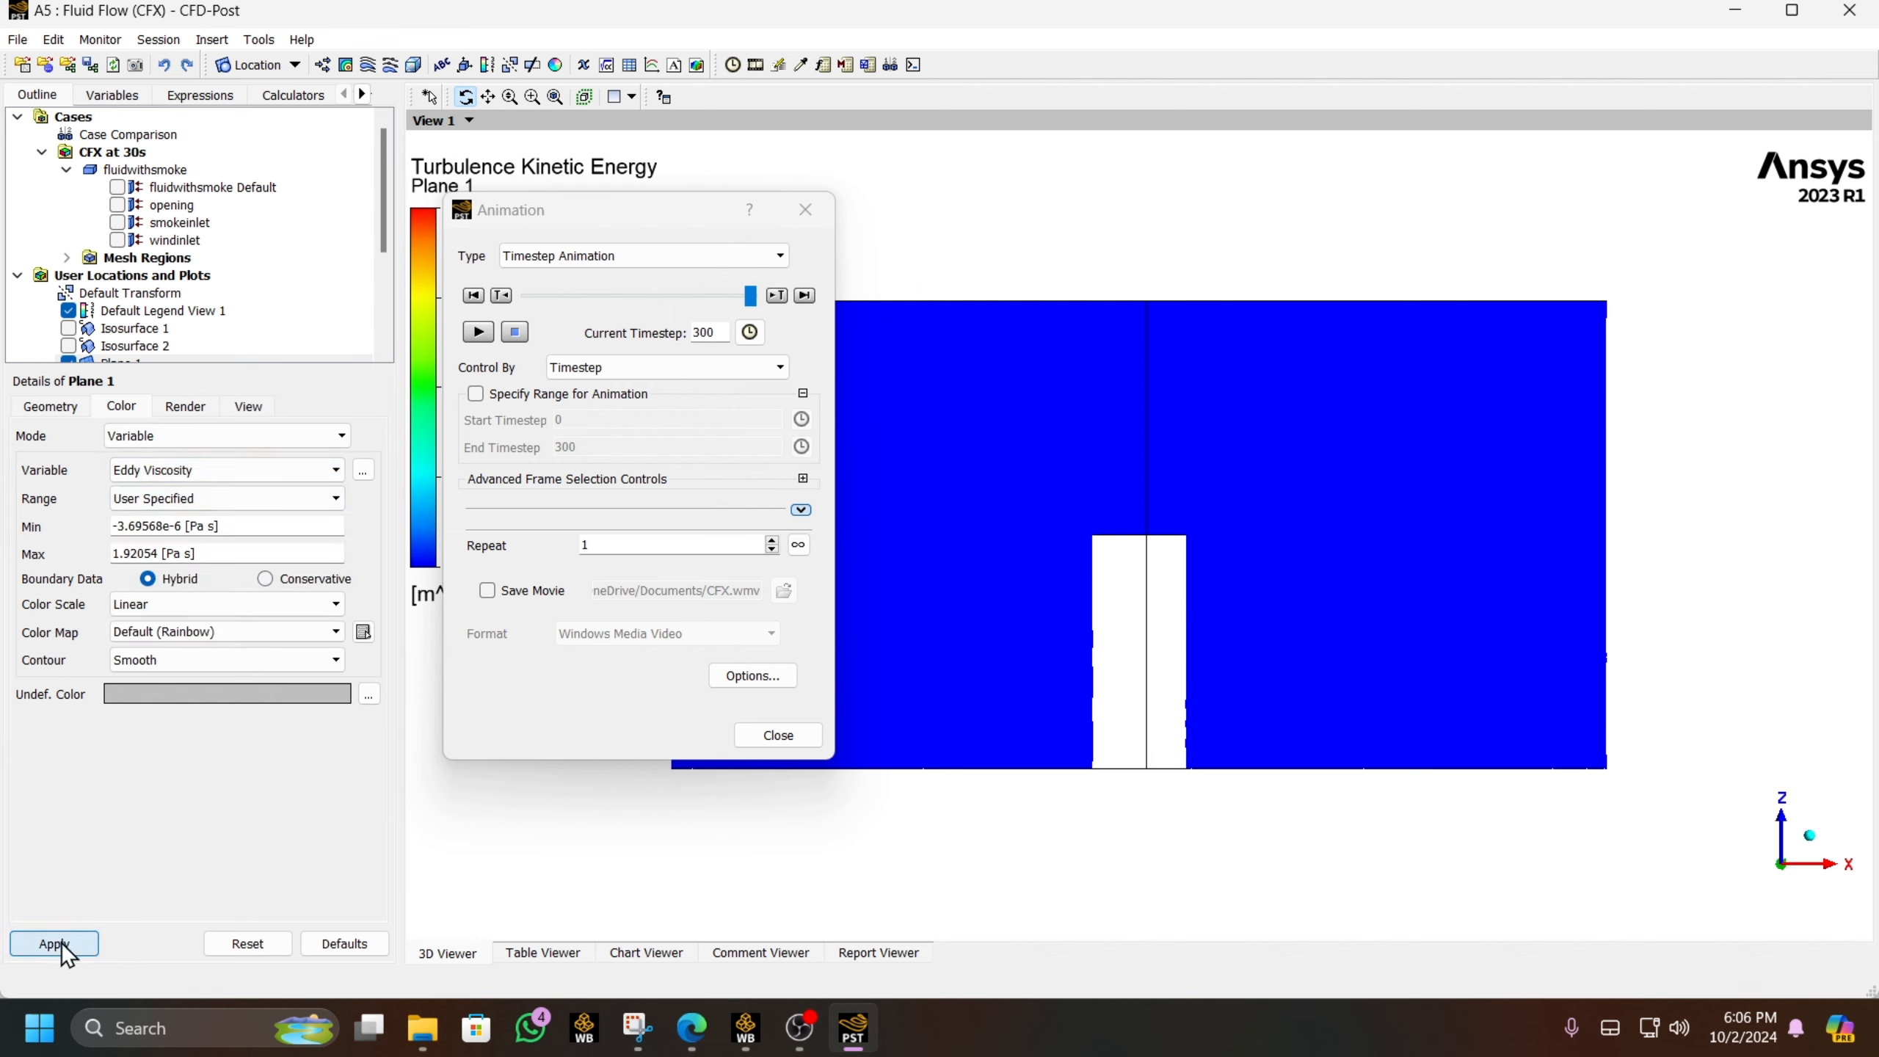
pyautogui.click(60, 943)
# - Apply a Local color range to the Eddy Viscosity plane and play its timestep animation with the dialog moved aside
pyautogui.click(259, 527)
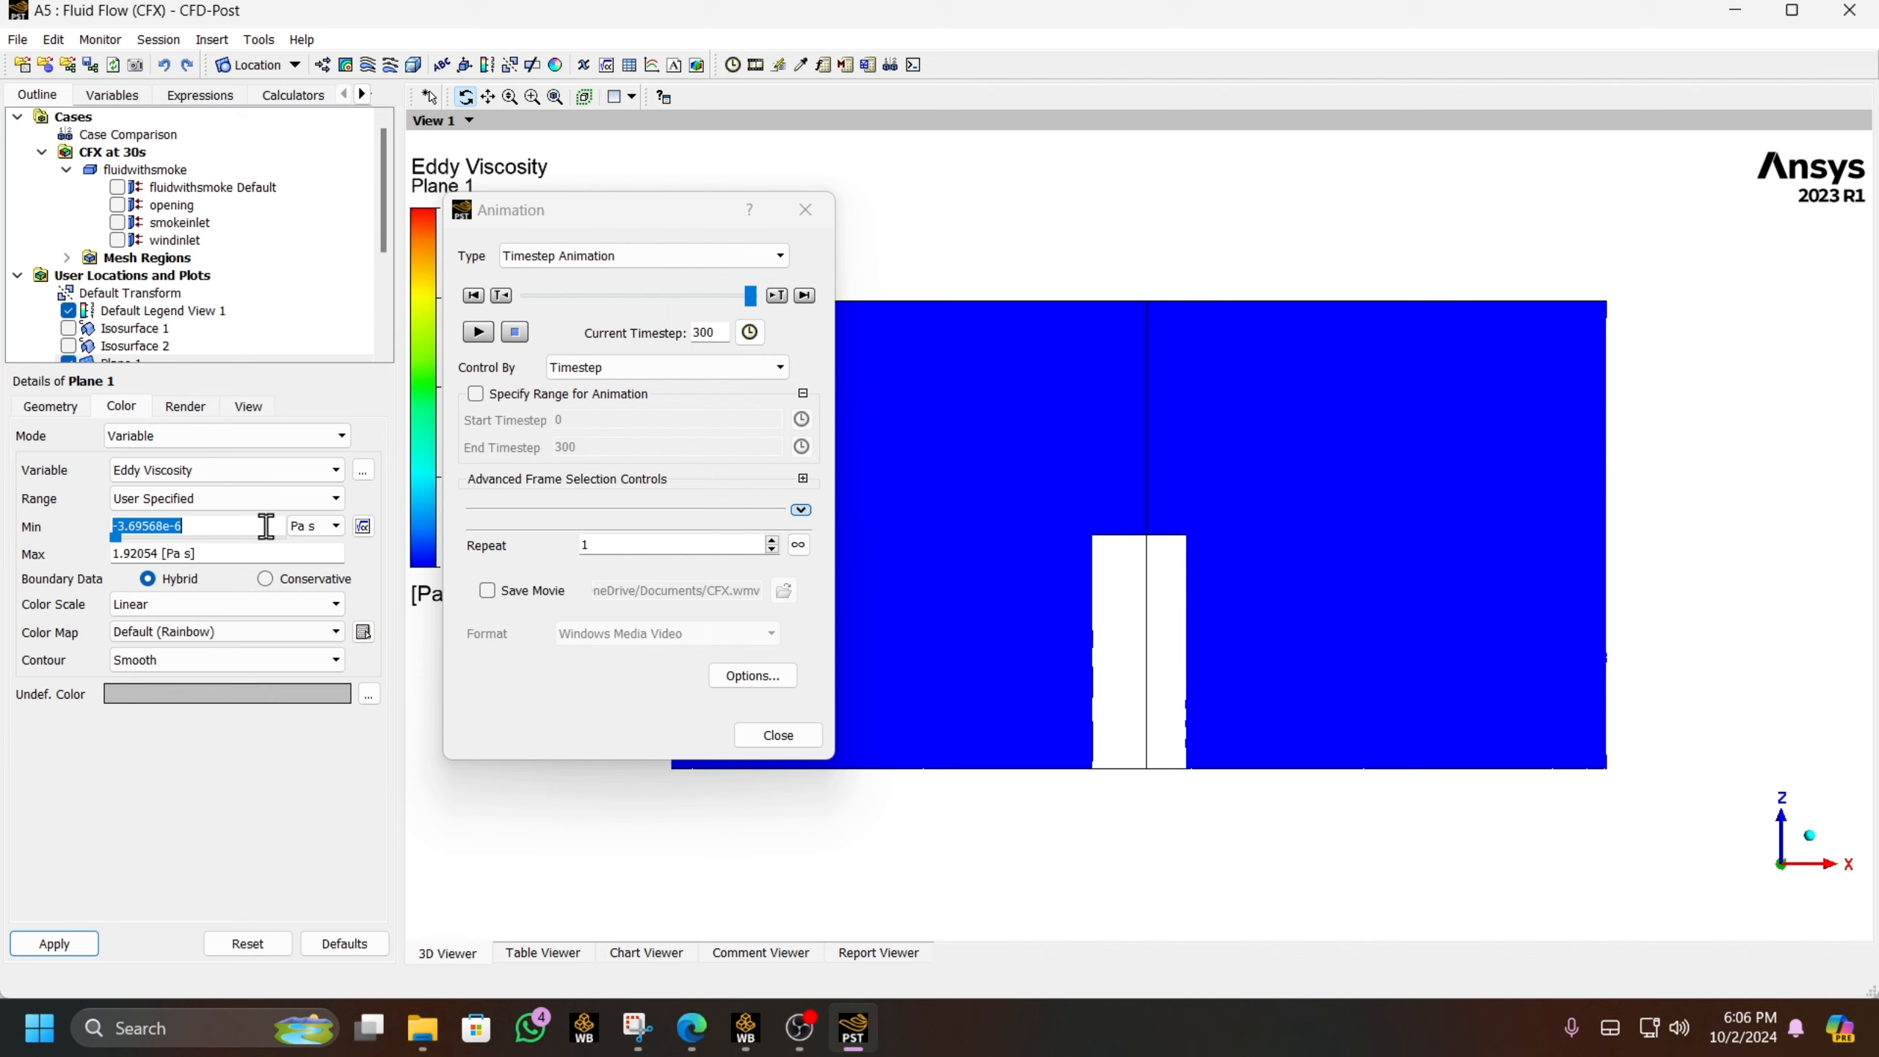
pyautogui.click(241, 508)
pyautogui.click(229, 531)
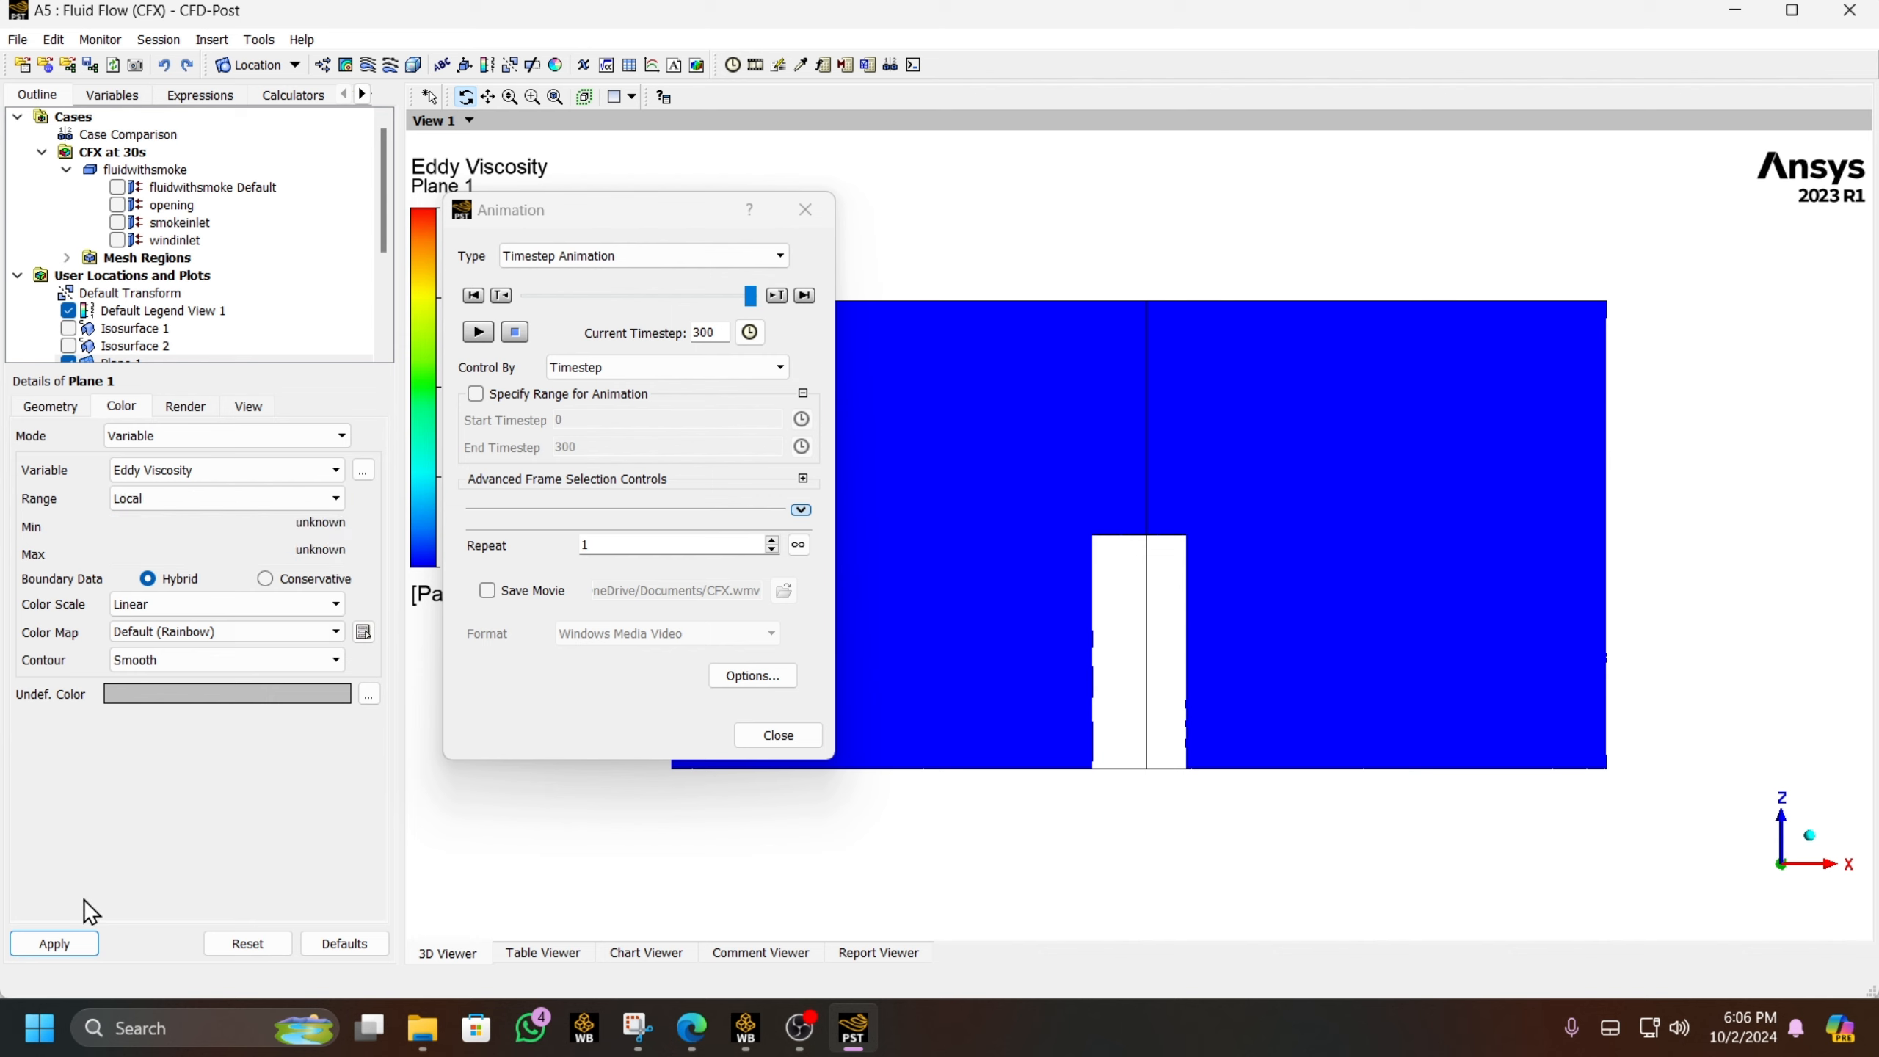
pyautogui.click(333, 470)
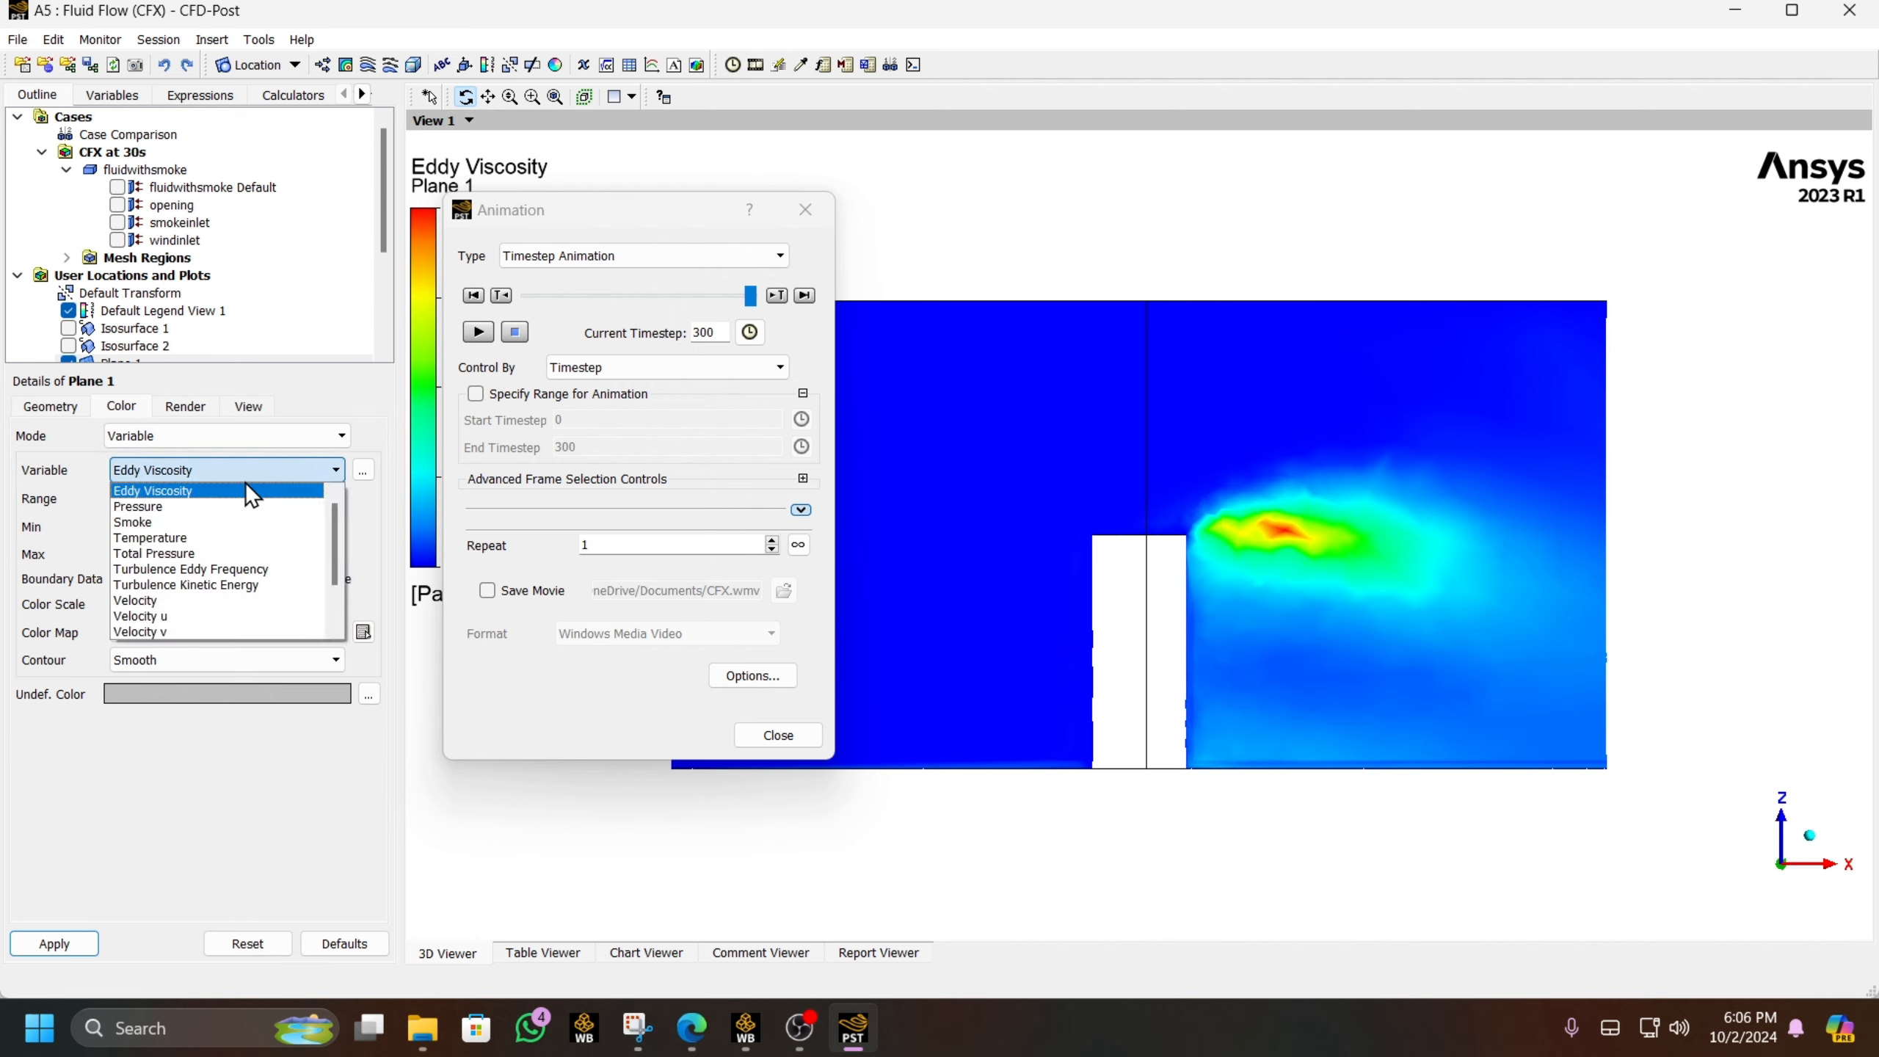
pyautogui.click(191, 489)
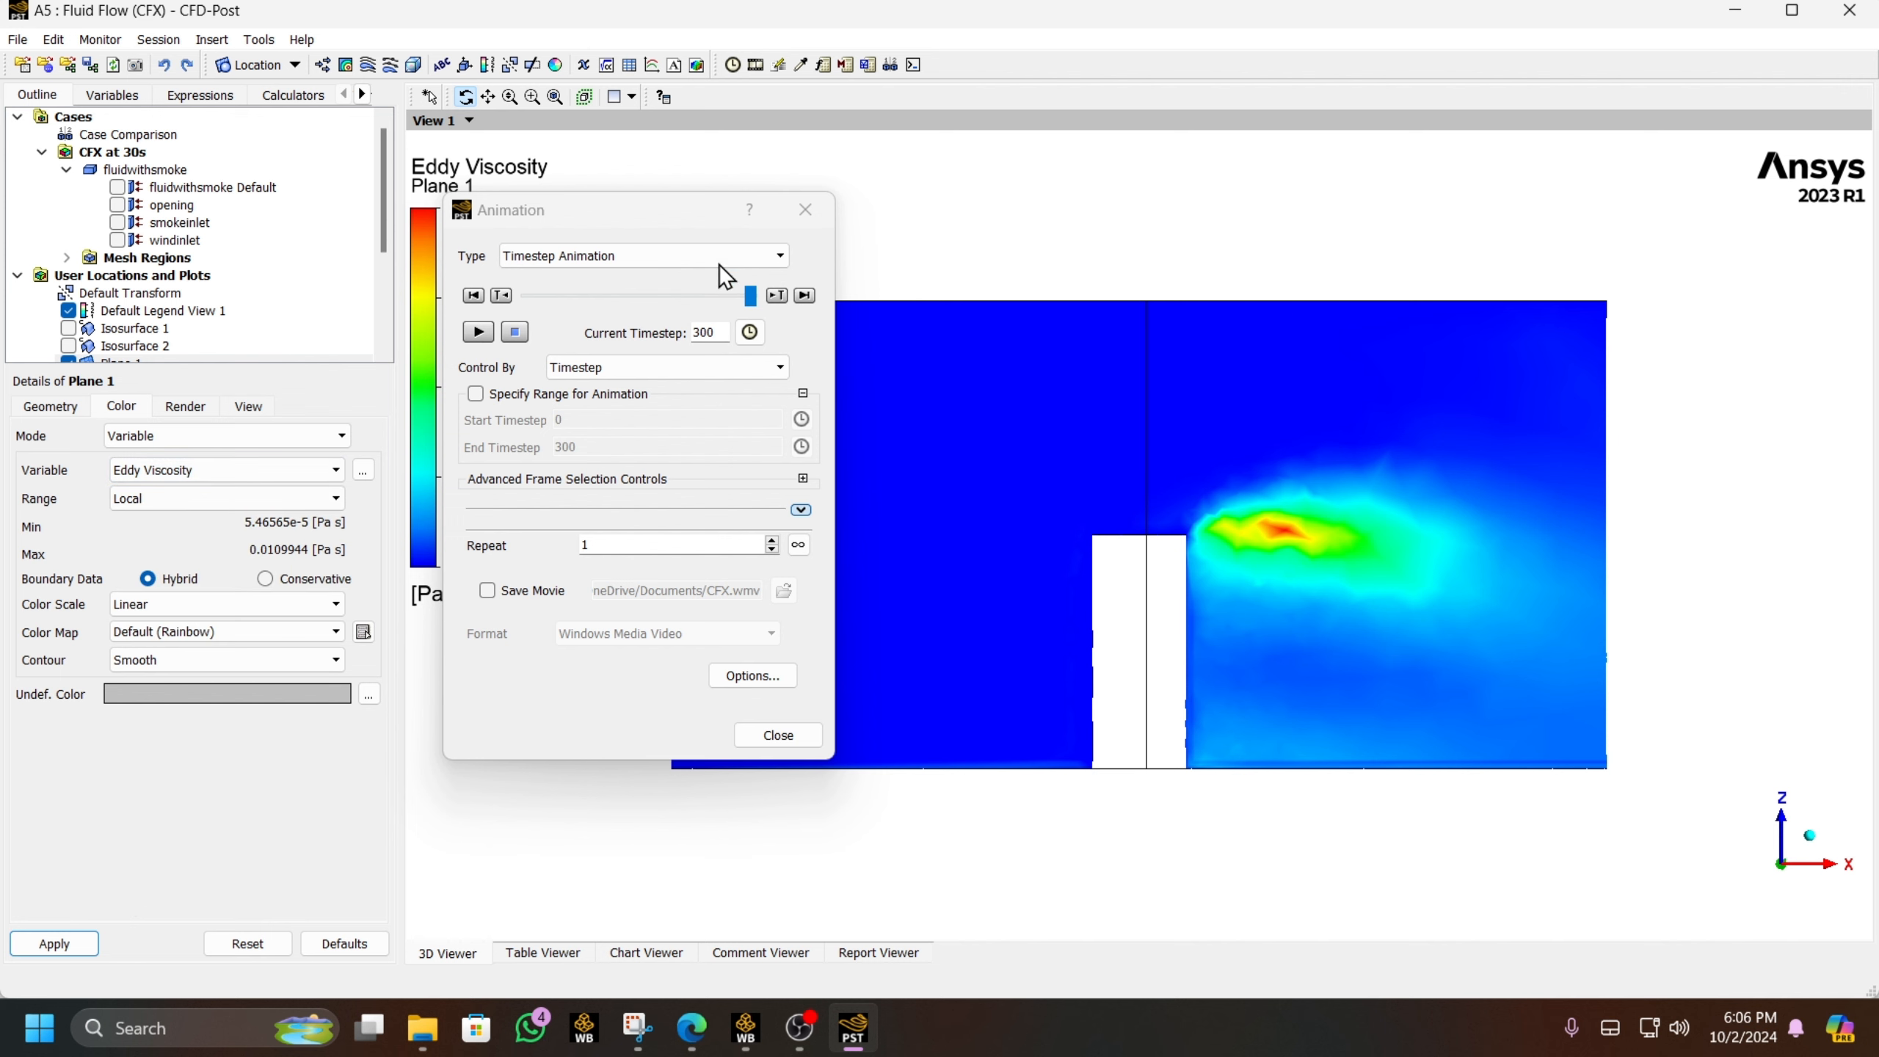
pyautogui.moveTo(668, 219); pyautogui.dragTo(524, 235)
pyautogui.click(330, 348)
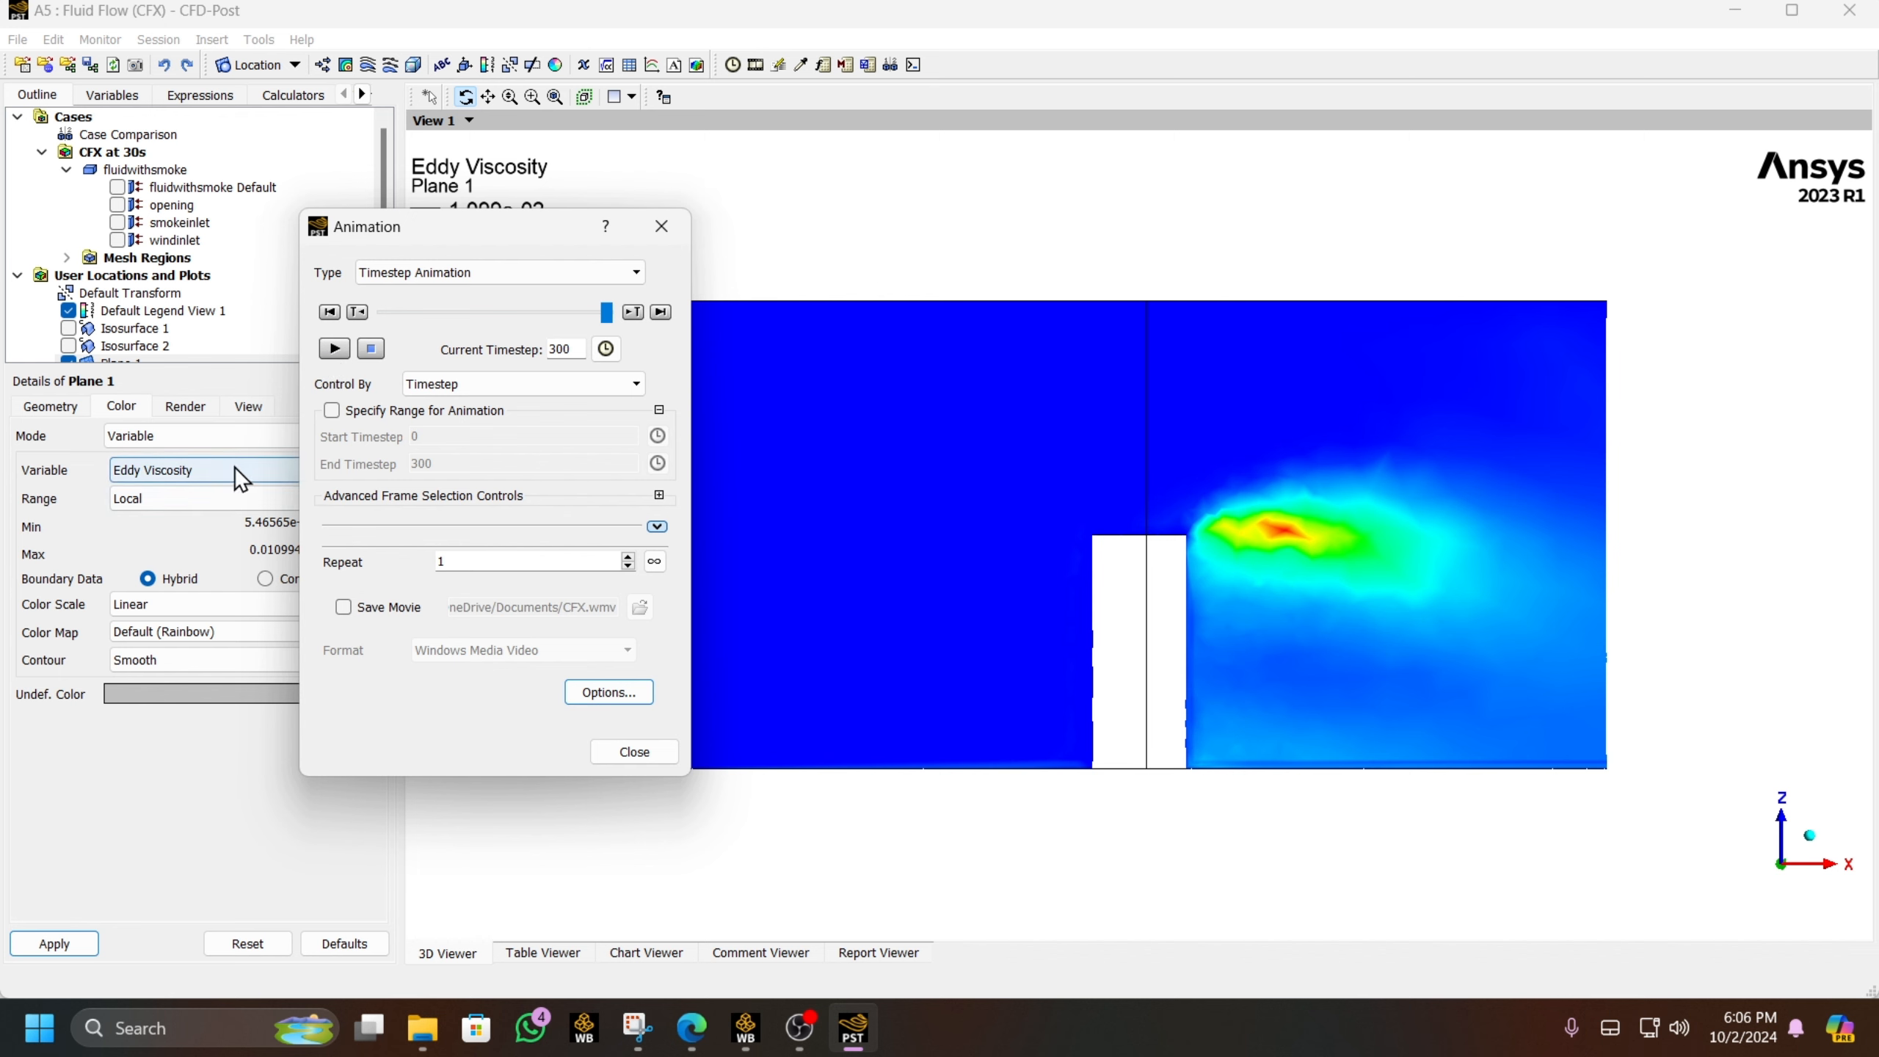
# - Switch Plane 1's color variable back to Turbulence Kinetic Energy, apply it, play the animation and close the animation dialog
pyautogui.click(252, 469)
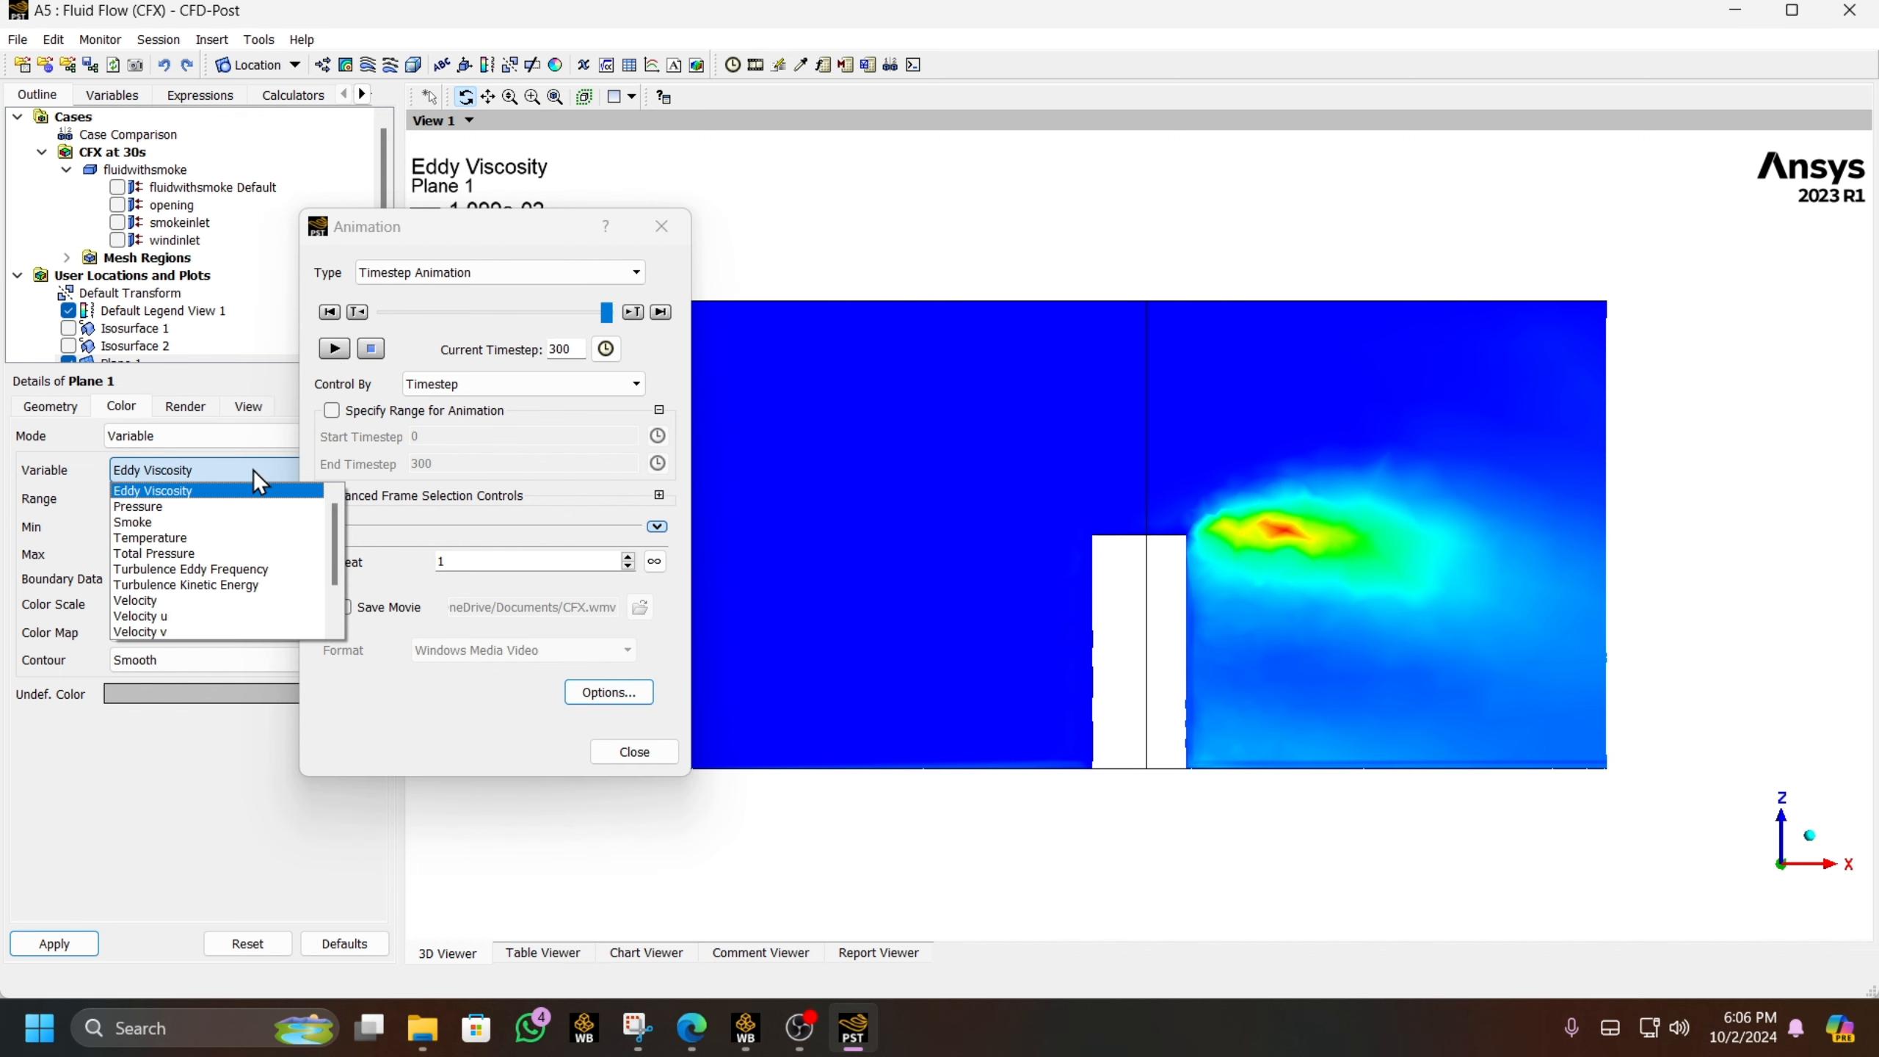
pyautogui.click(244, 585)
pyautogui.click(68, 946)
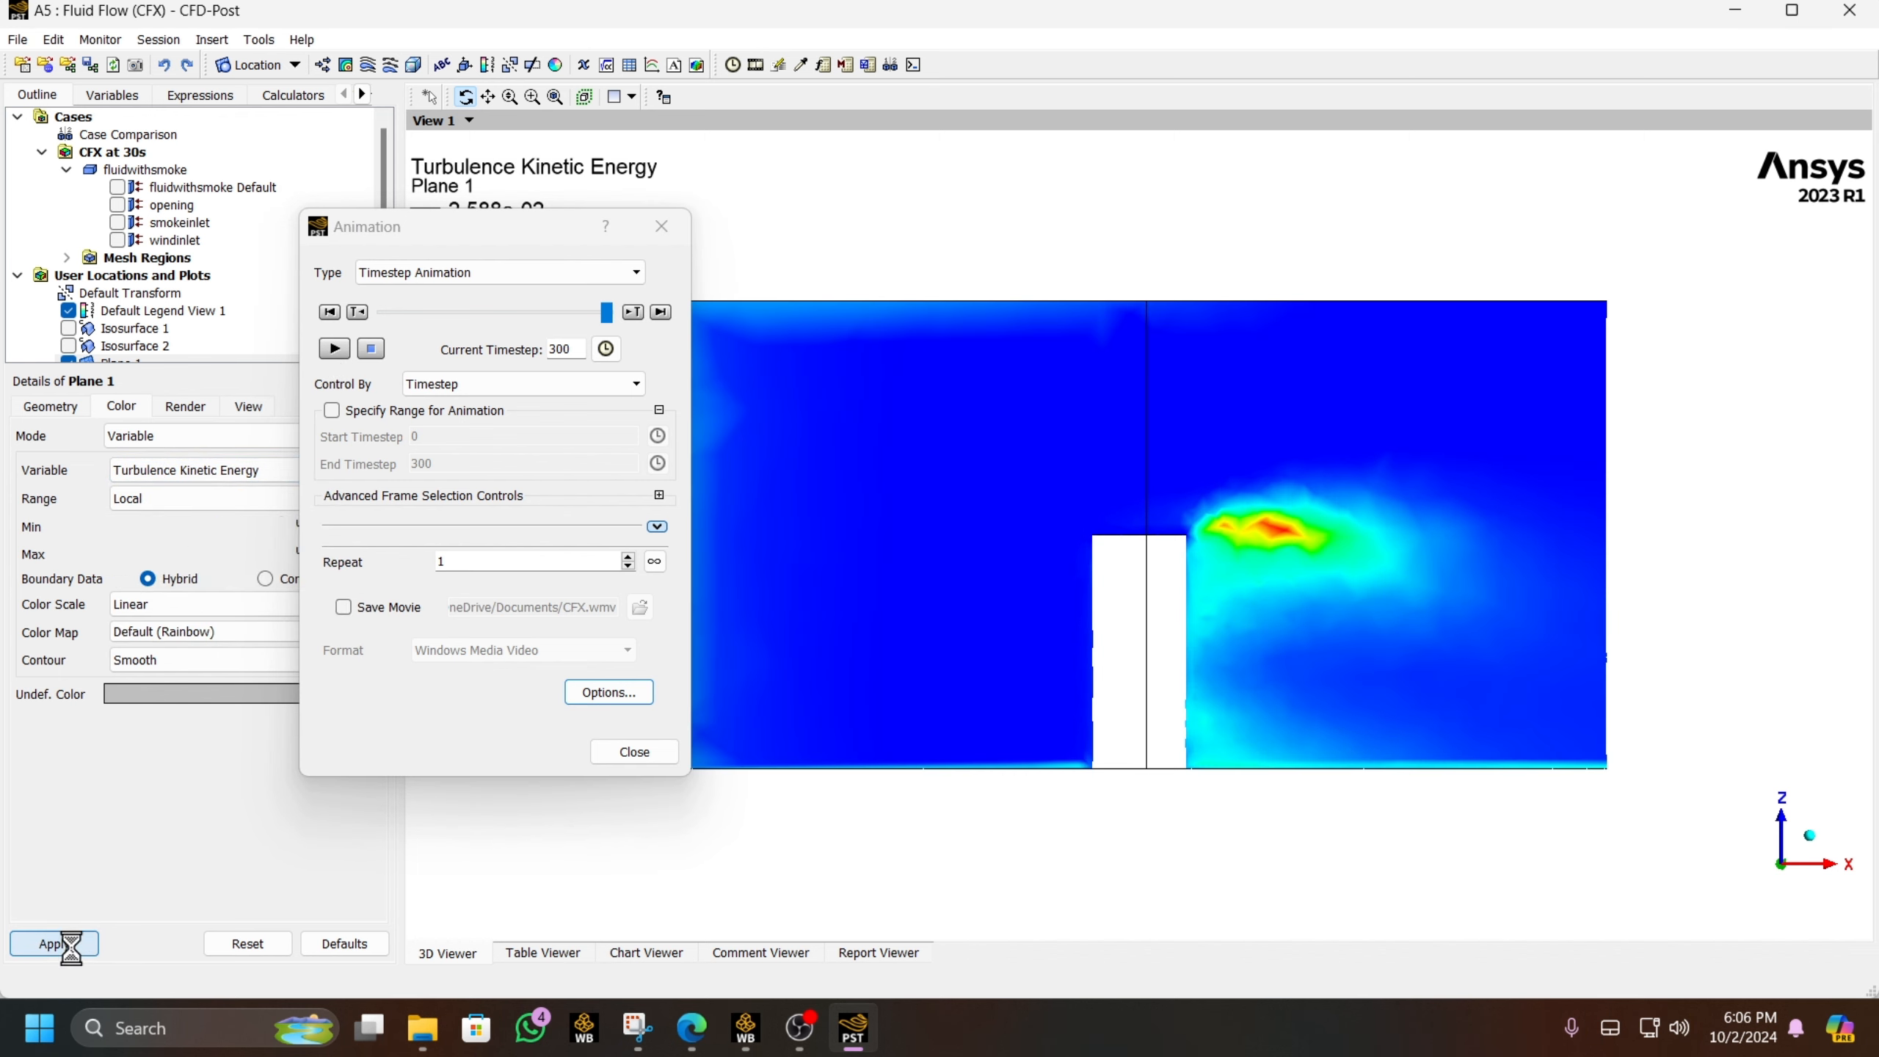
pyautogui.click(334, 349)
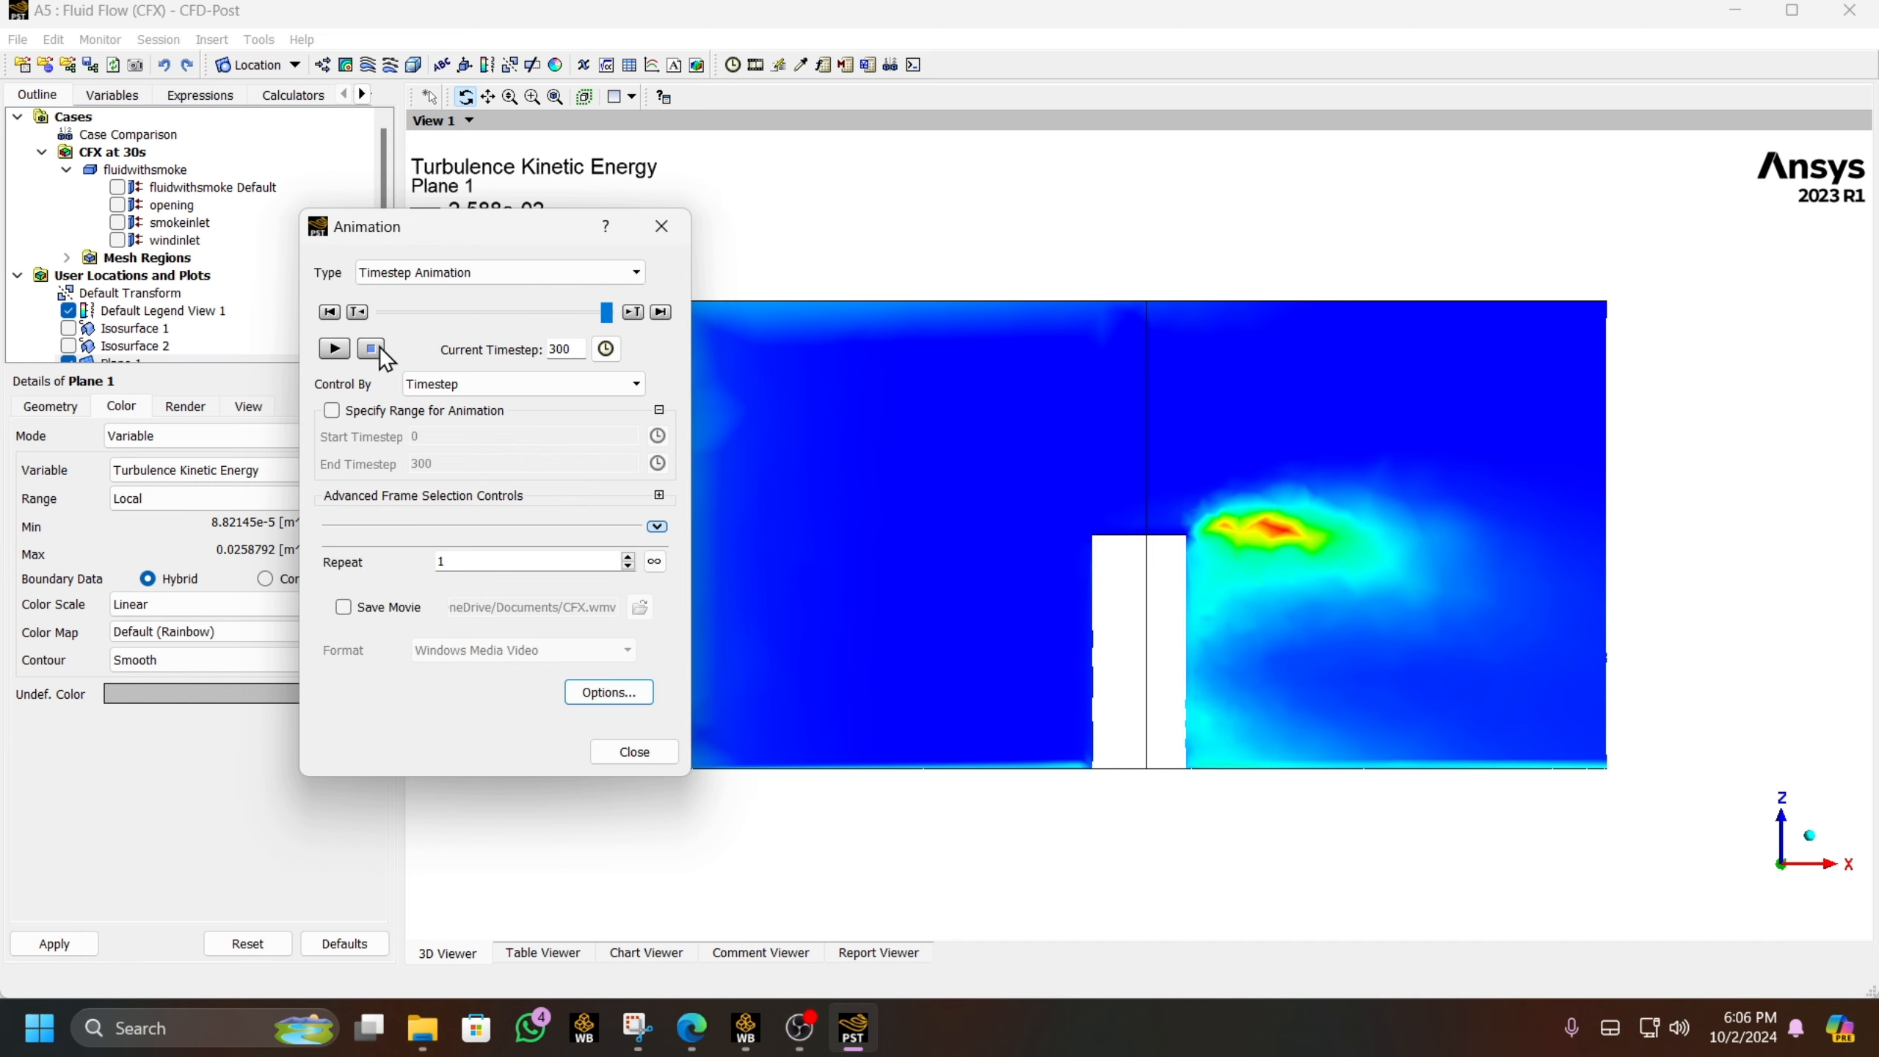
pyautogui.click(658, 230)
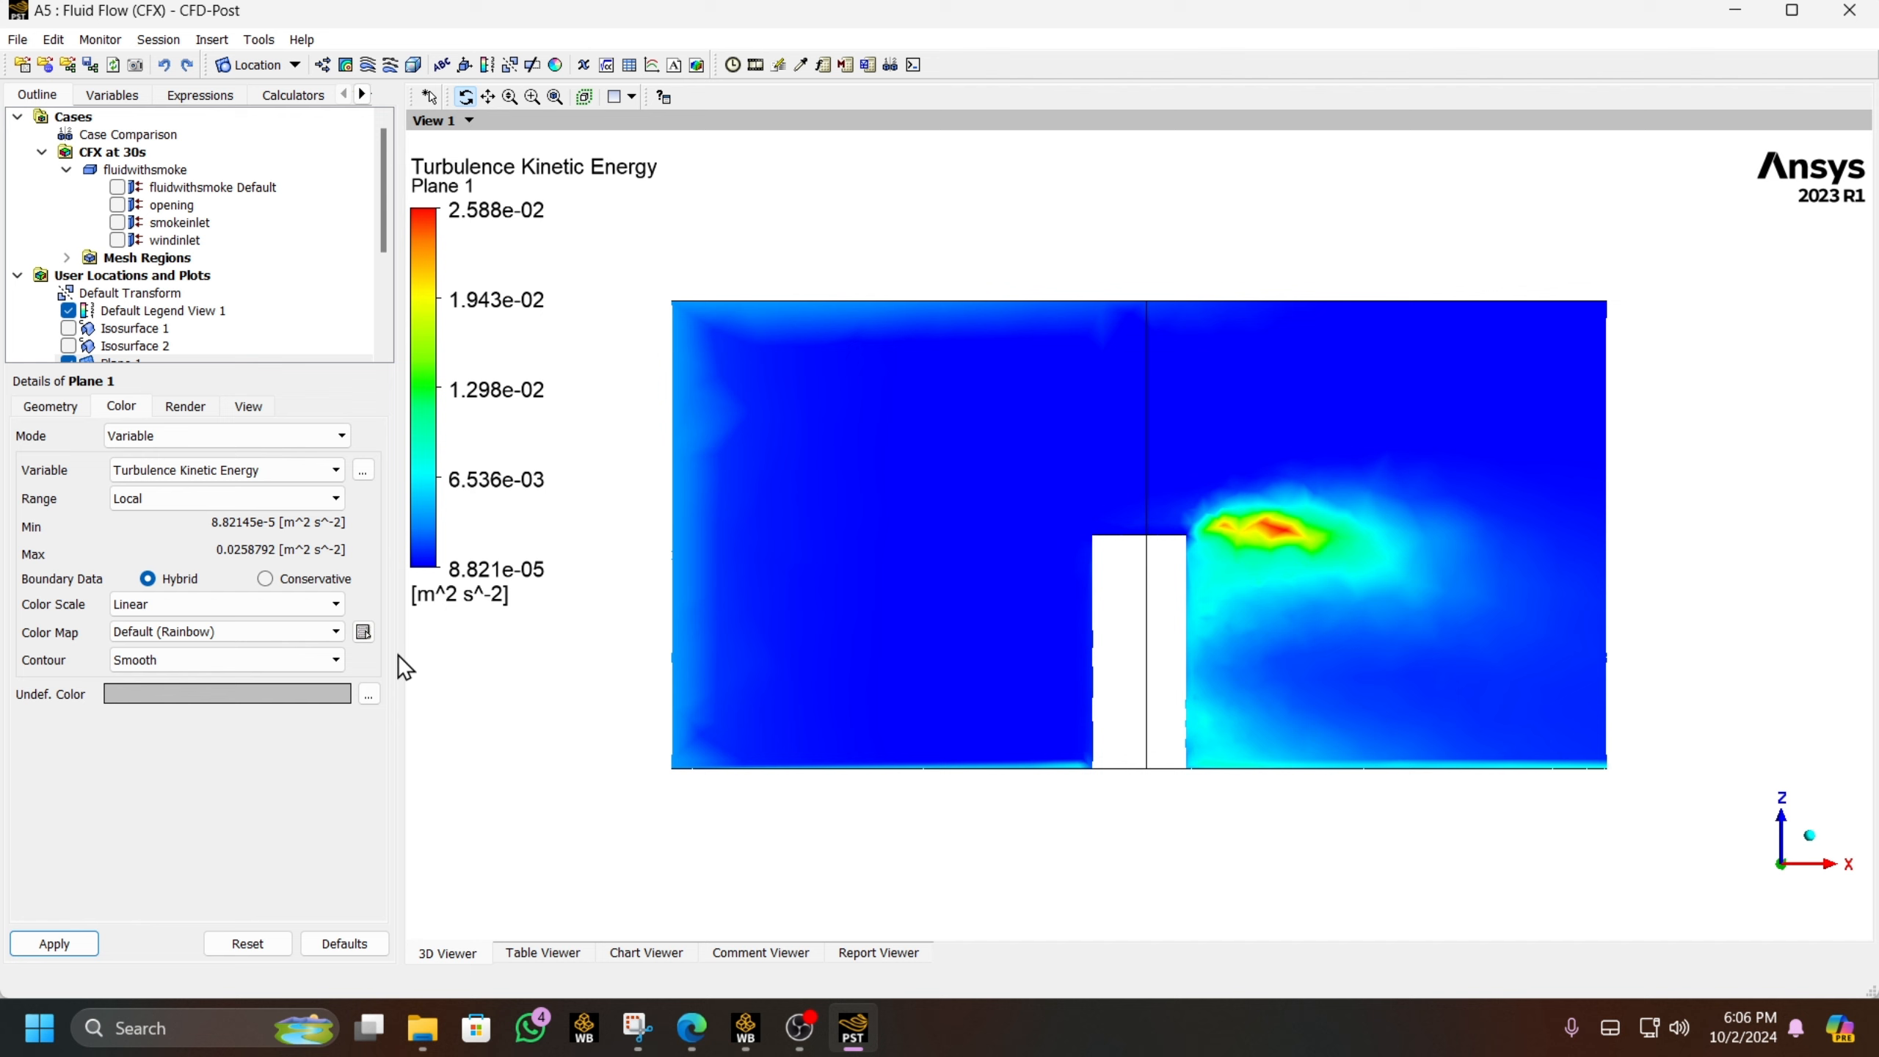
# - Set Plane 1's Turbulence Kinetic Energy color range to Global and apply it
pyautogui.click(188, 503)
pyautogui.click(185, 523)
pyautogui.click(54, 944)
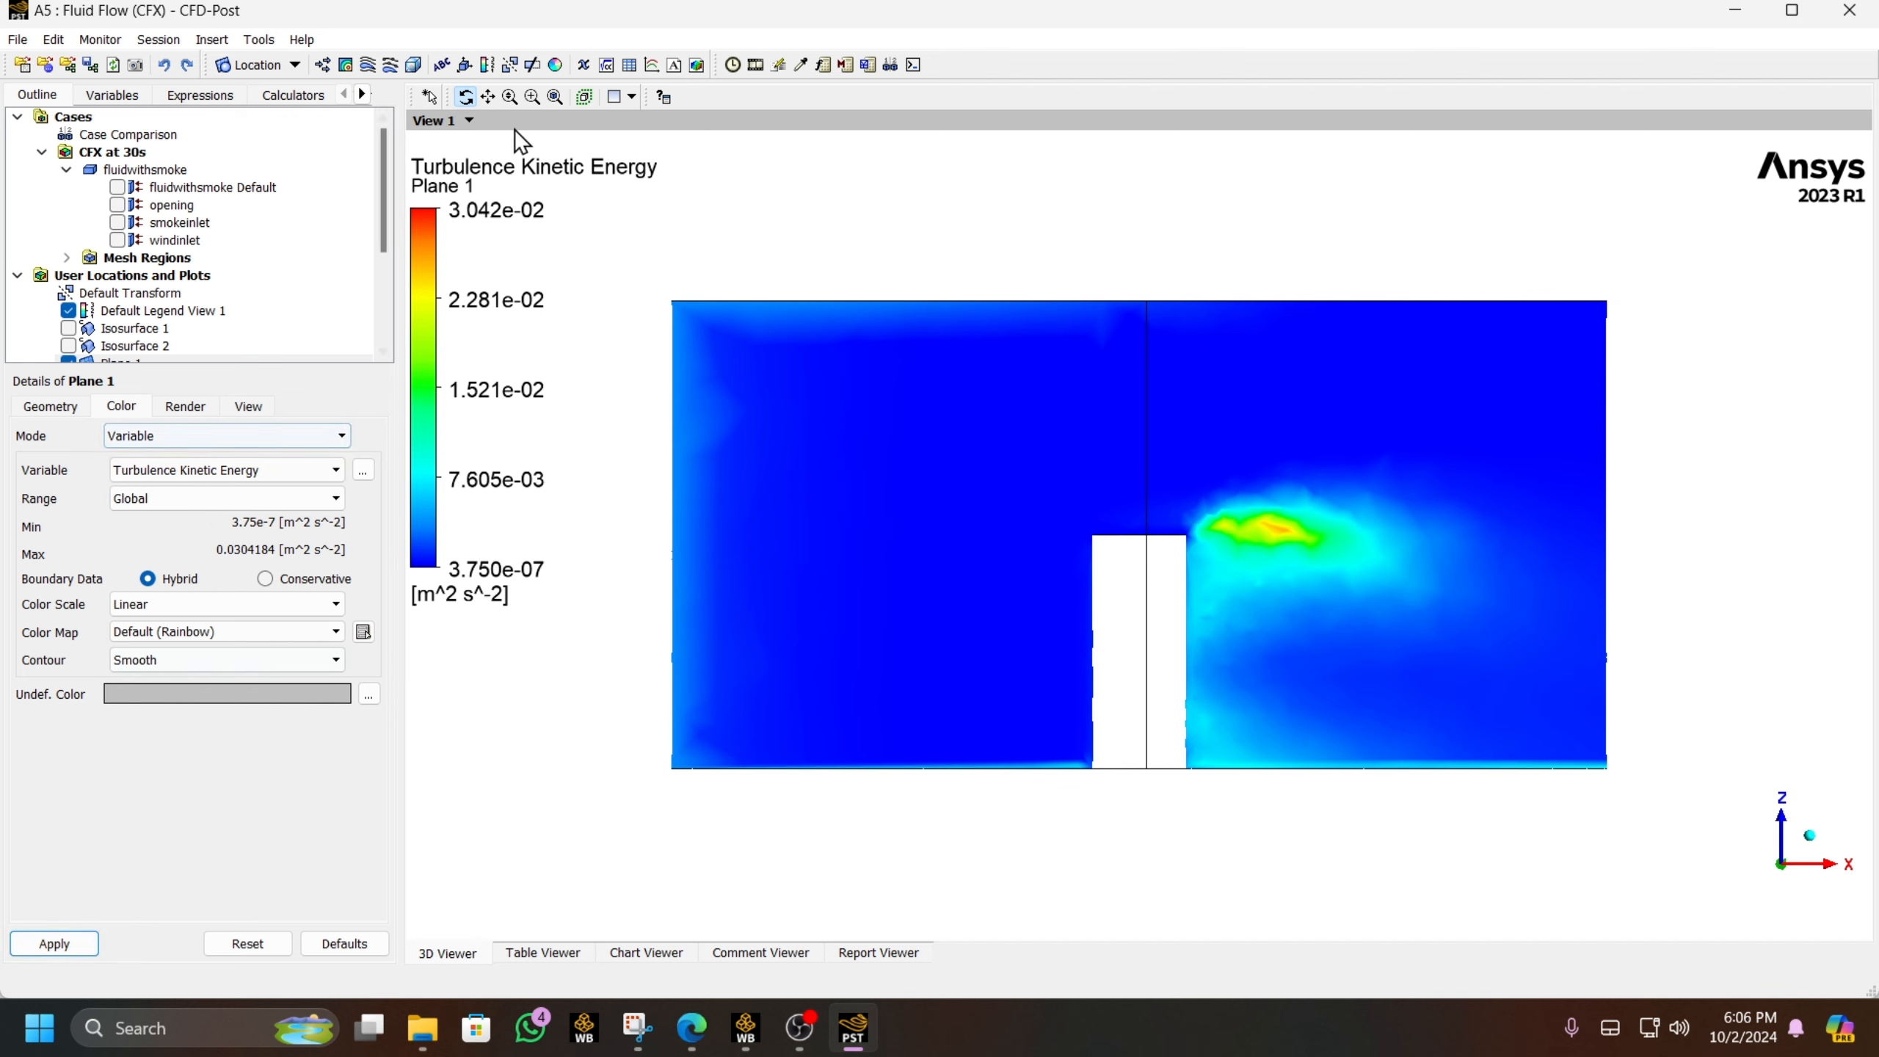
# - Play the timestep animation of the globally ranged plane, inspect it from an oblique angle and close the animation dialog
pyautogui.click(778, 65)
pyautogui.click(756, 66)
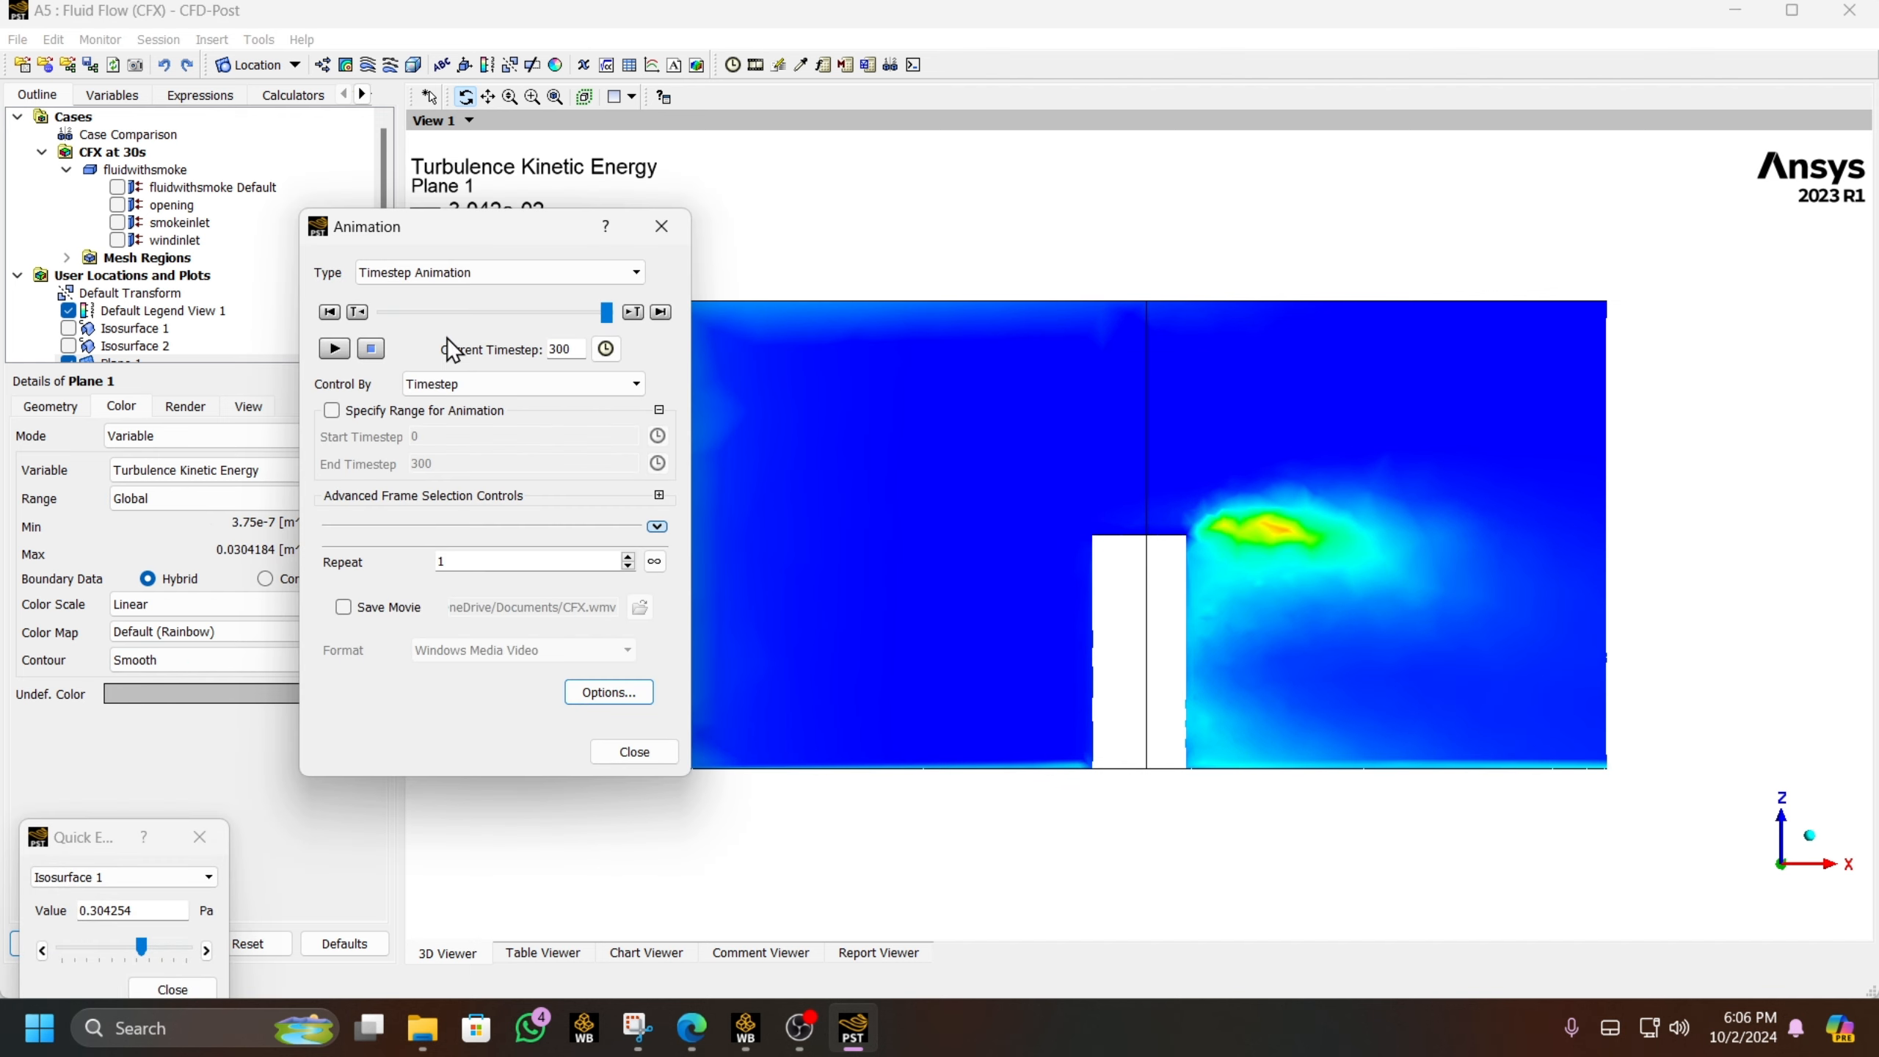
pyautogui.moveTo(421, 229); pyautogui.dragTo(189, 238)
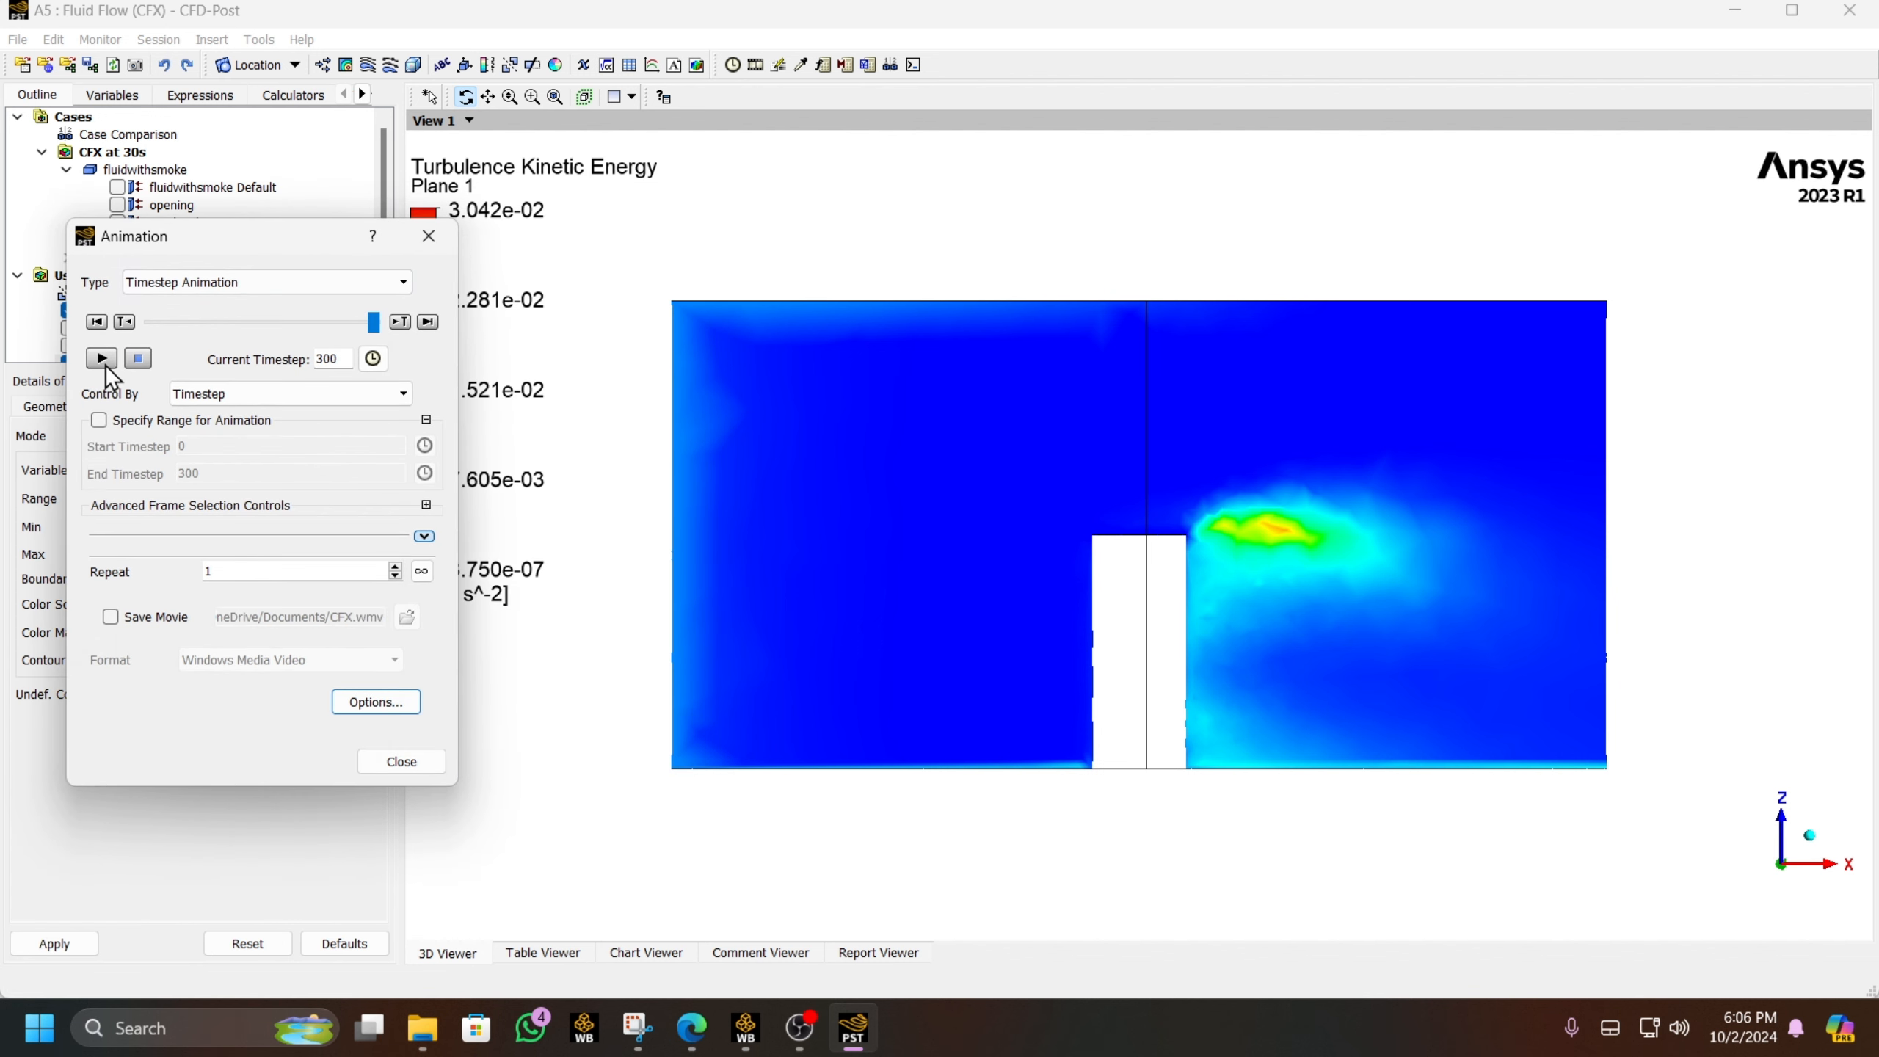
pyautogui.click(102, 359)
pyautogui.moveTo(883, 419); pyautogui.dragTo(1232, 516)
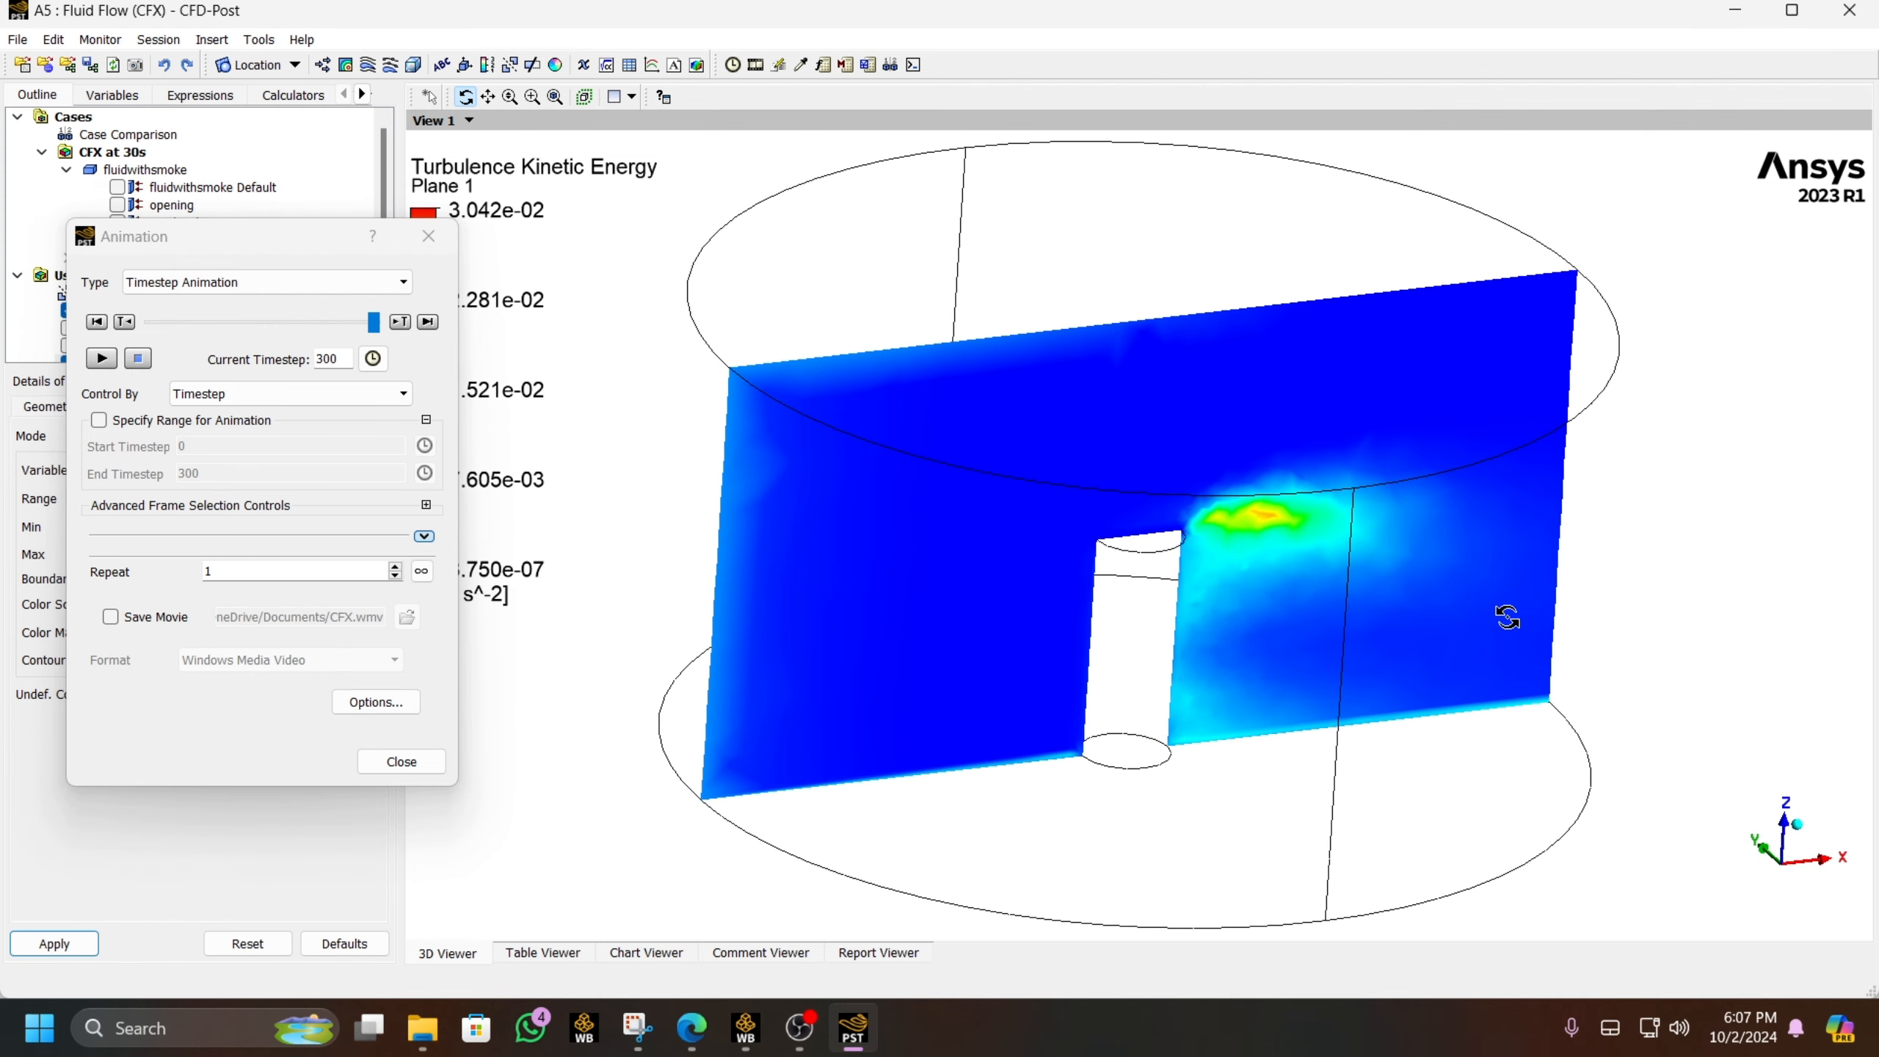
pyautogui.click(450, 240)
pyautogui.scroll(3, 1166, 673)
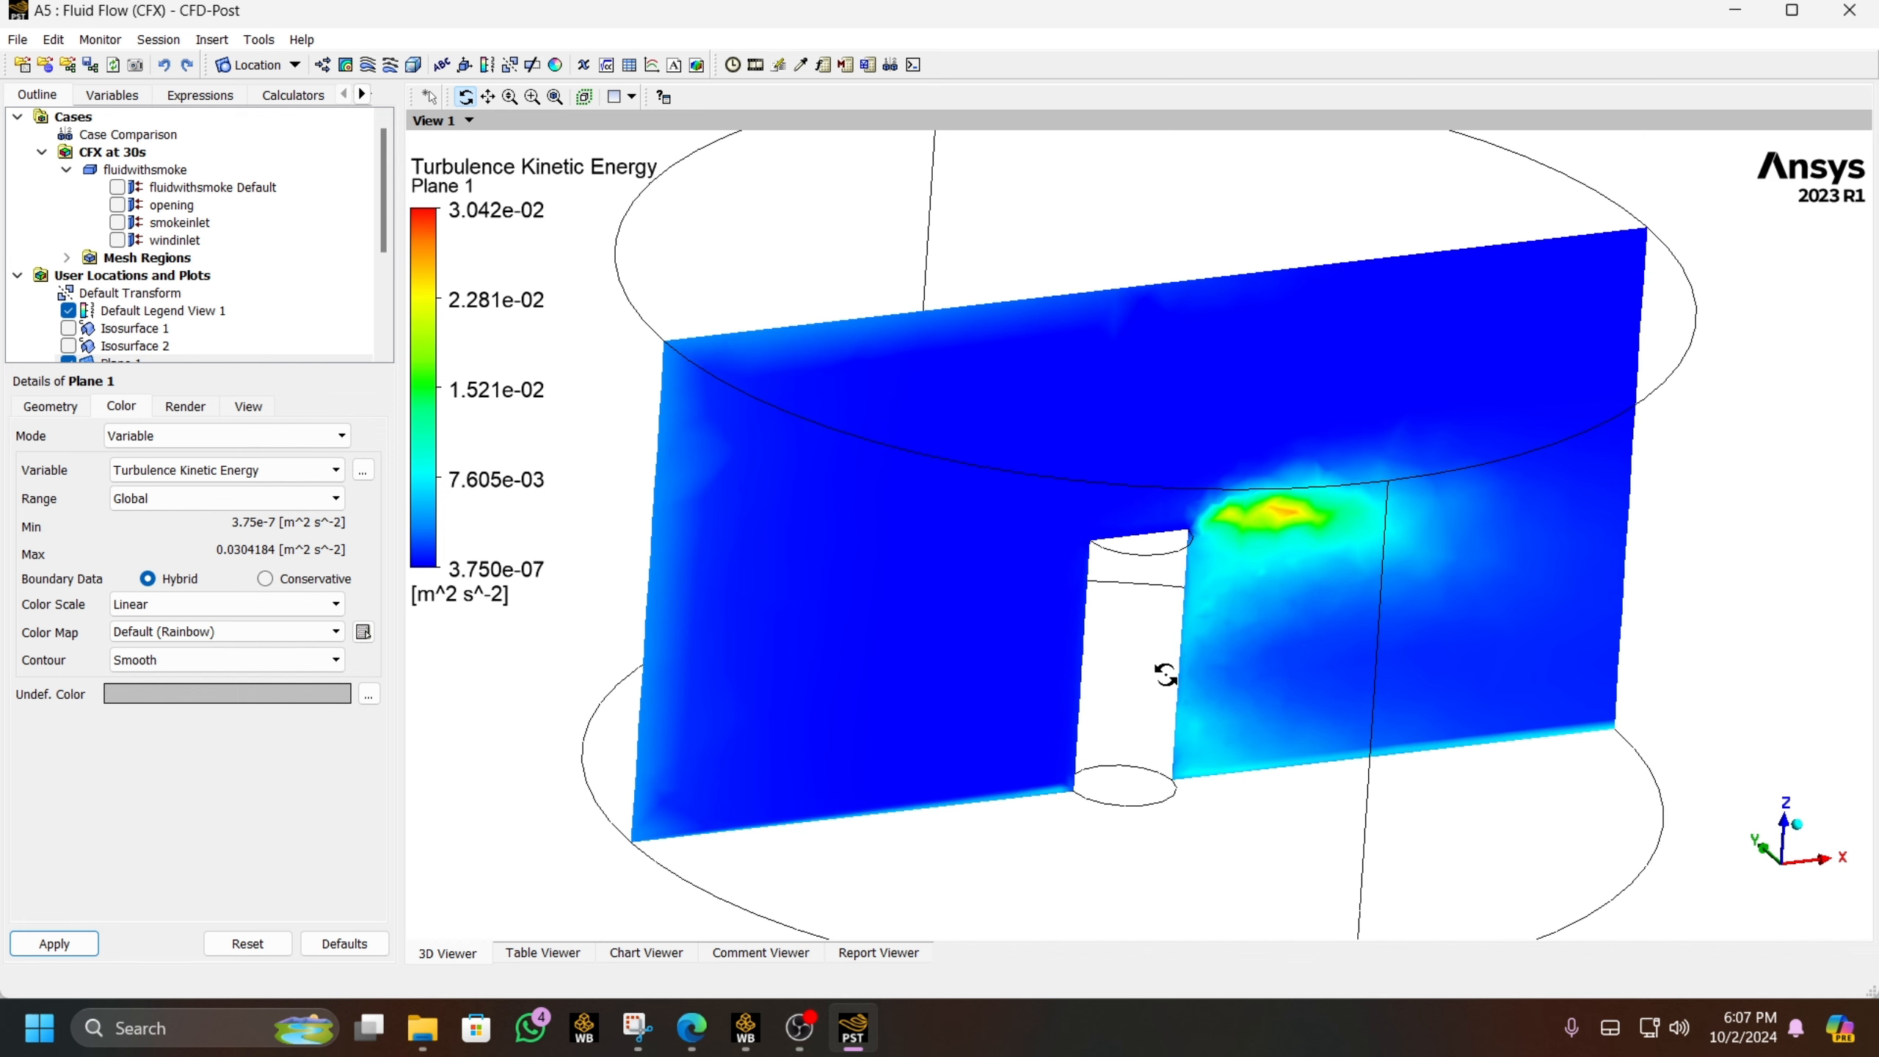
pyautogui.scroll(-2, 150, 305)
# - Hide Plane 1 and the Wireframe in the 3D view
pyautogui.scroll(-2, 196, 299)
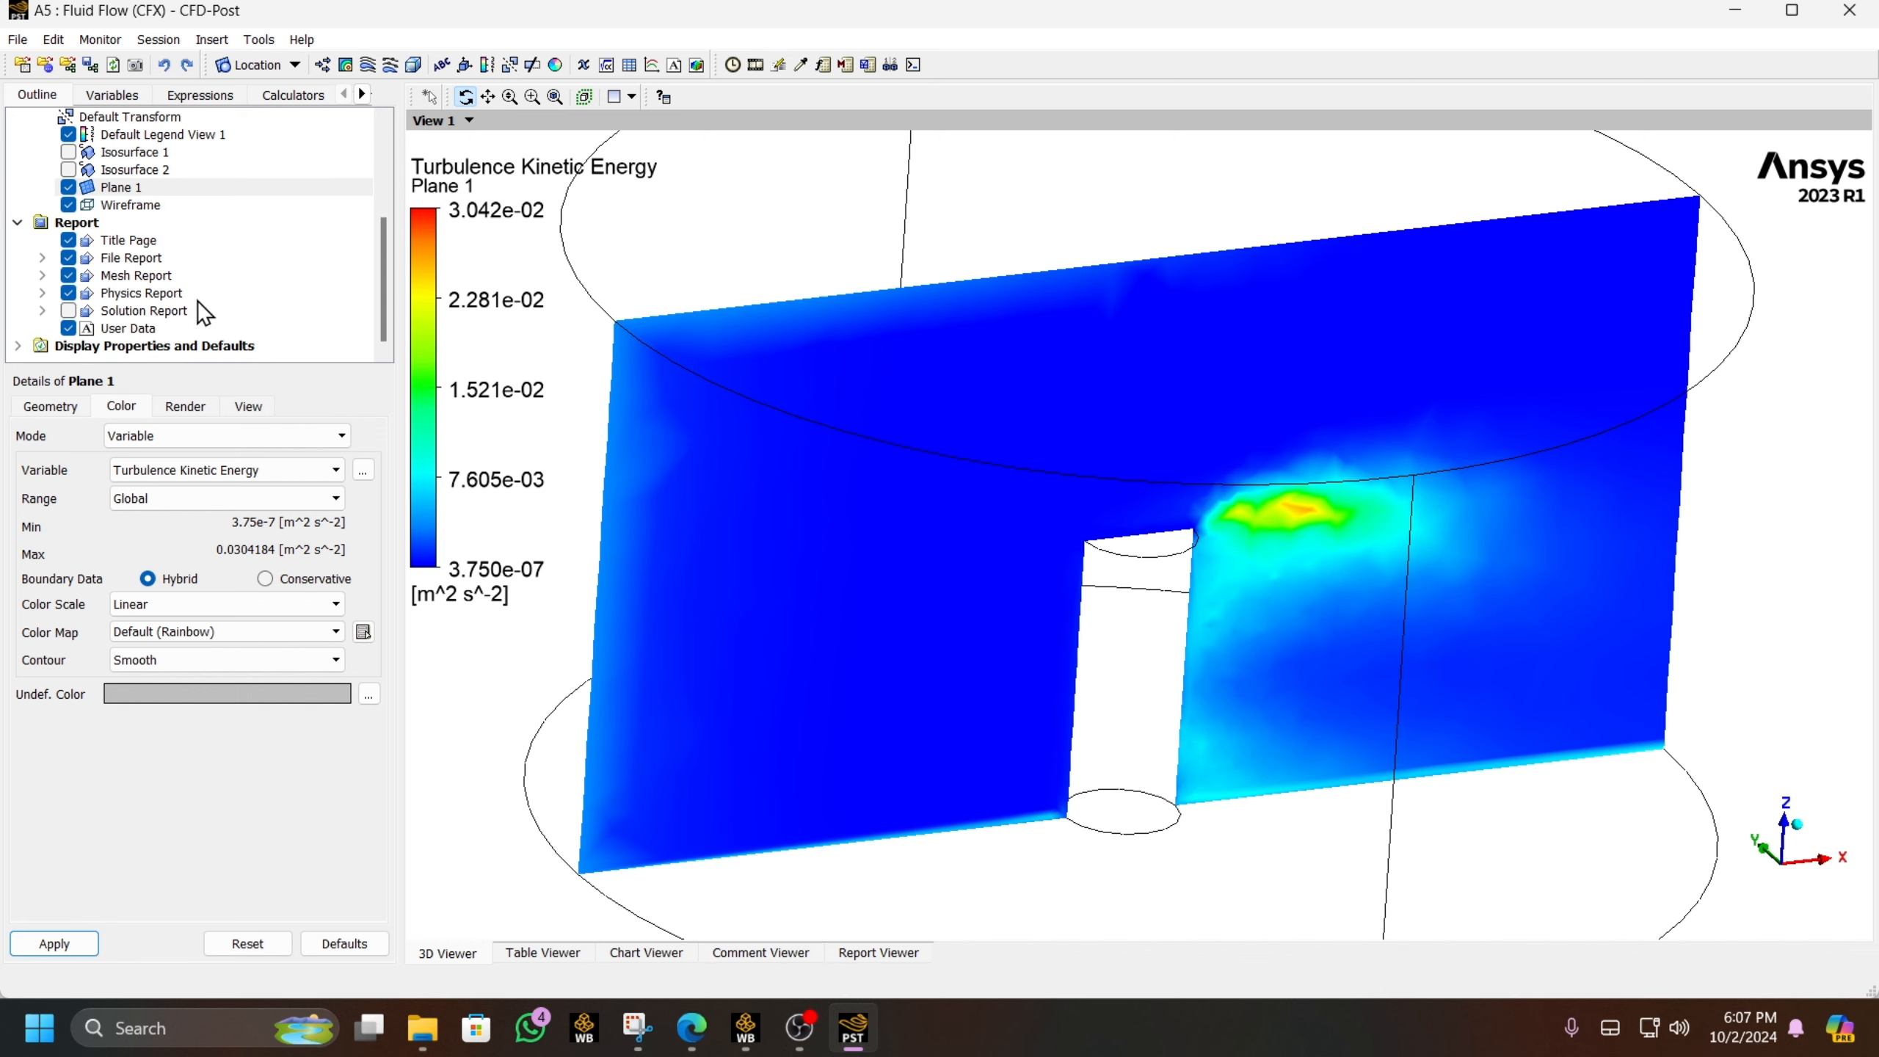
pyautogui.scroll(3, 197, 299)
pyautogui.click(89, 294)
pyautogui.click(68, 292)
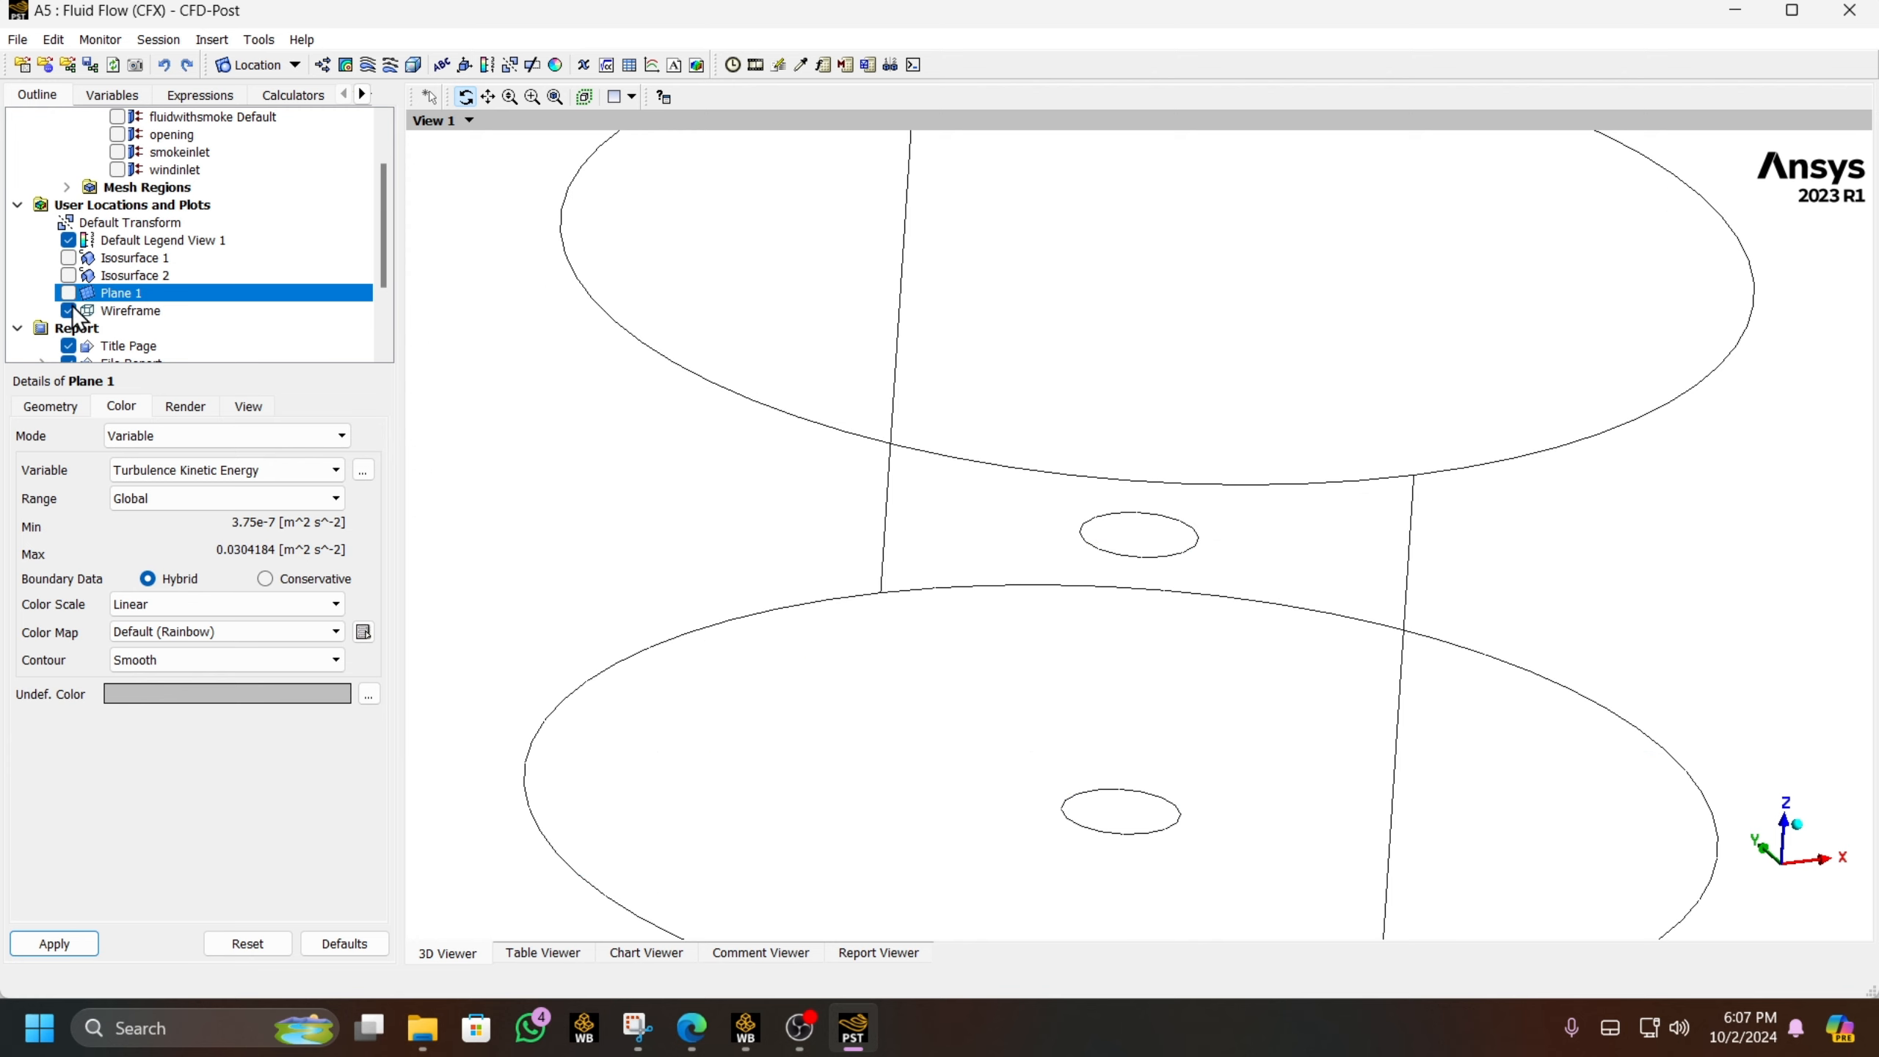
pyautogui.click(68, 311)
# - Create a 3D Velocity streamline starting from smokeinlet with 25 equally spaced points in the forward direction
pyautogui.click(370, 67)
pyautogui.click(442, 155)
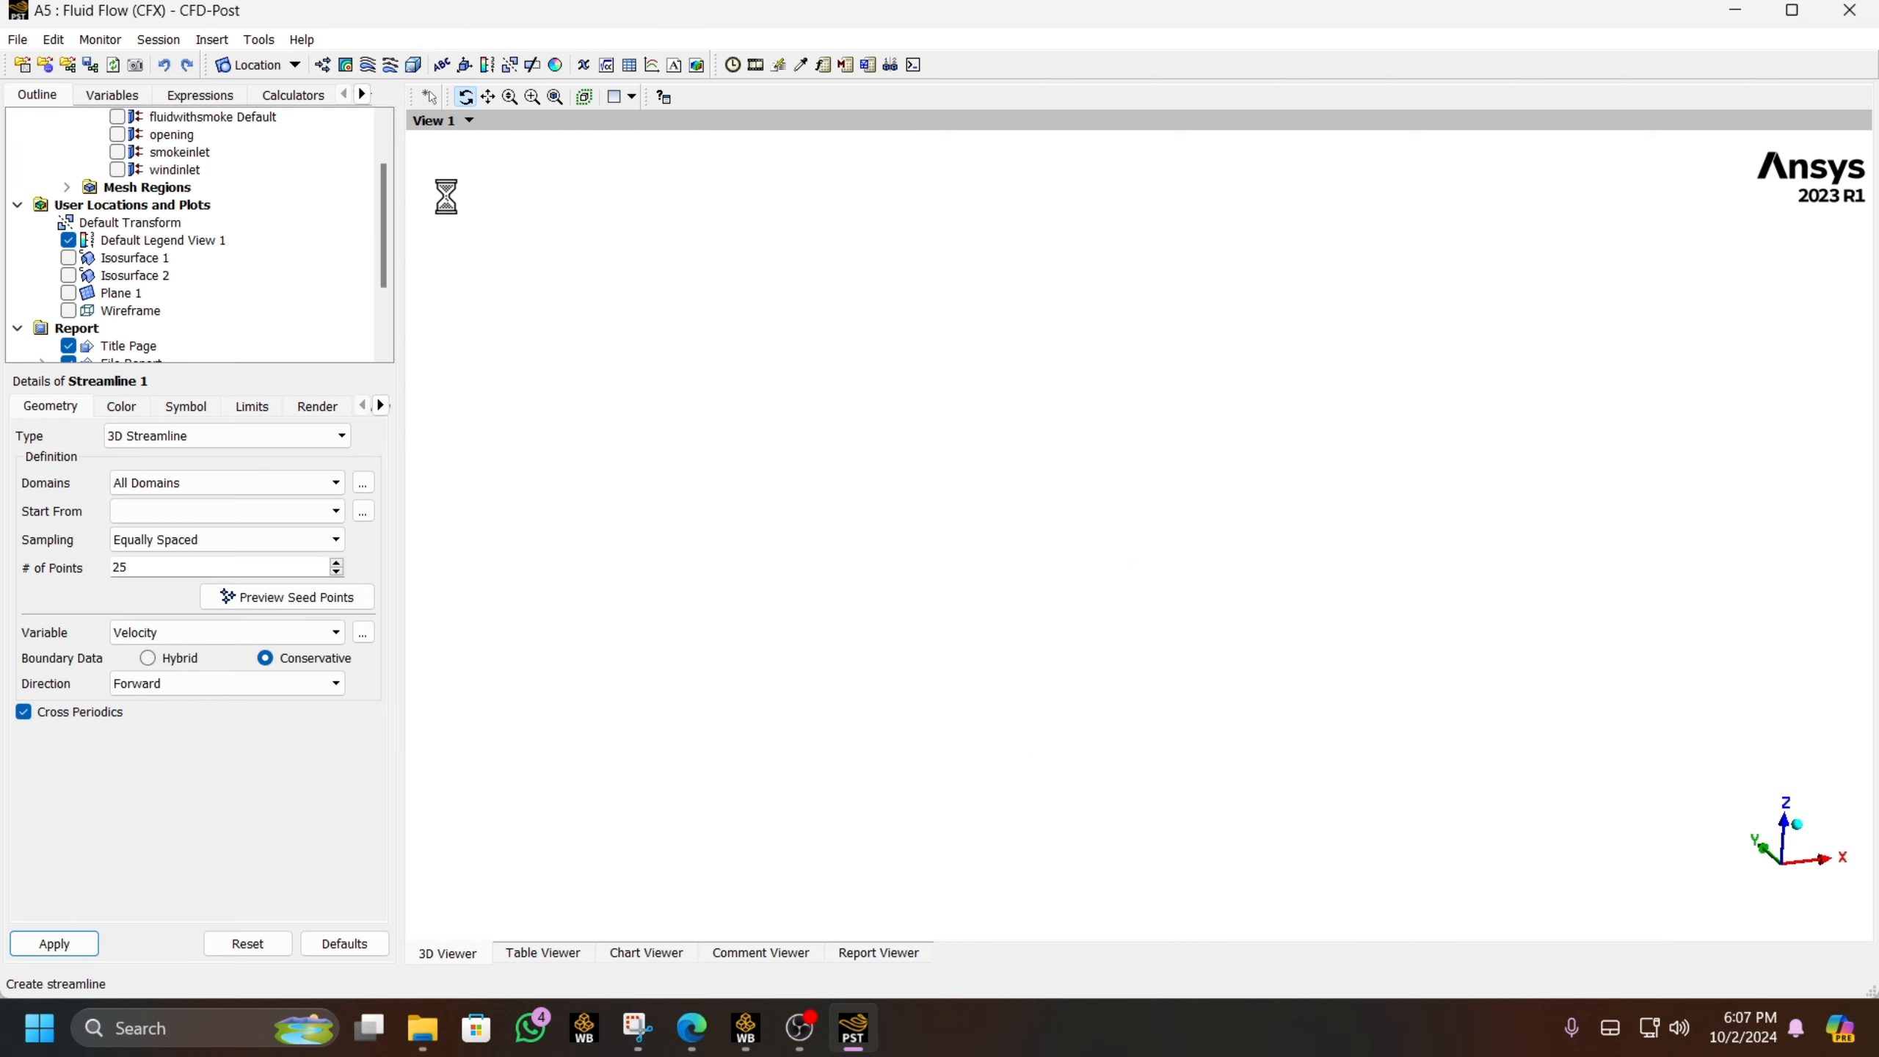
pyautogui.click(285, 510)
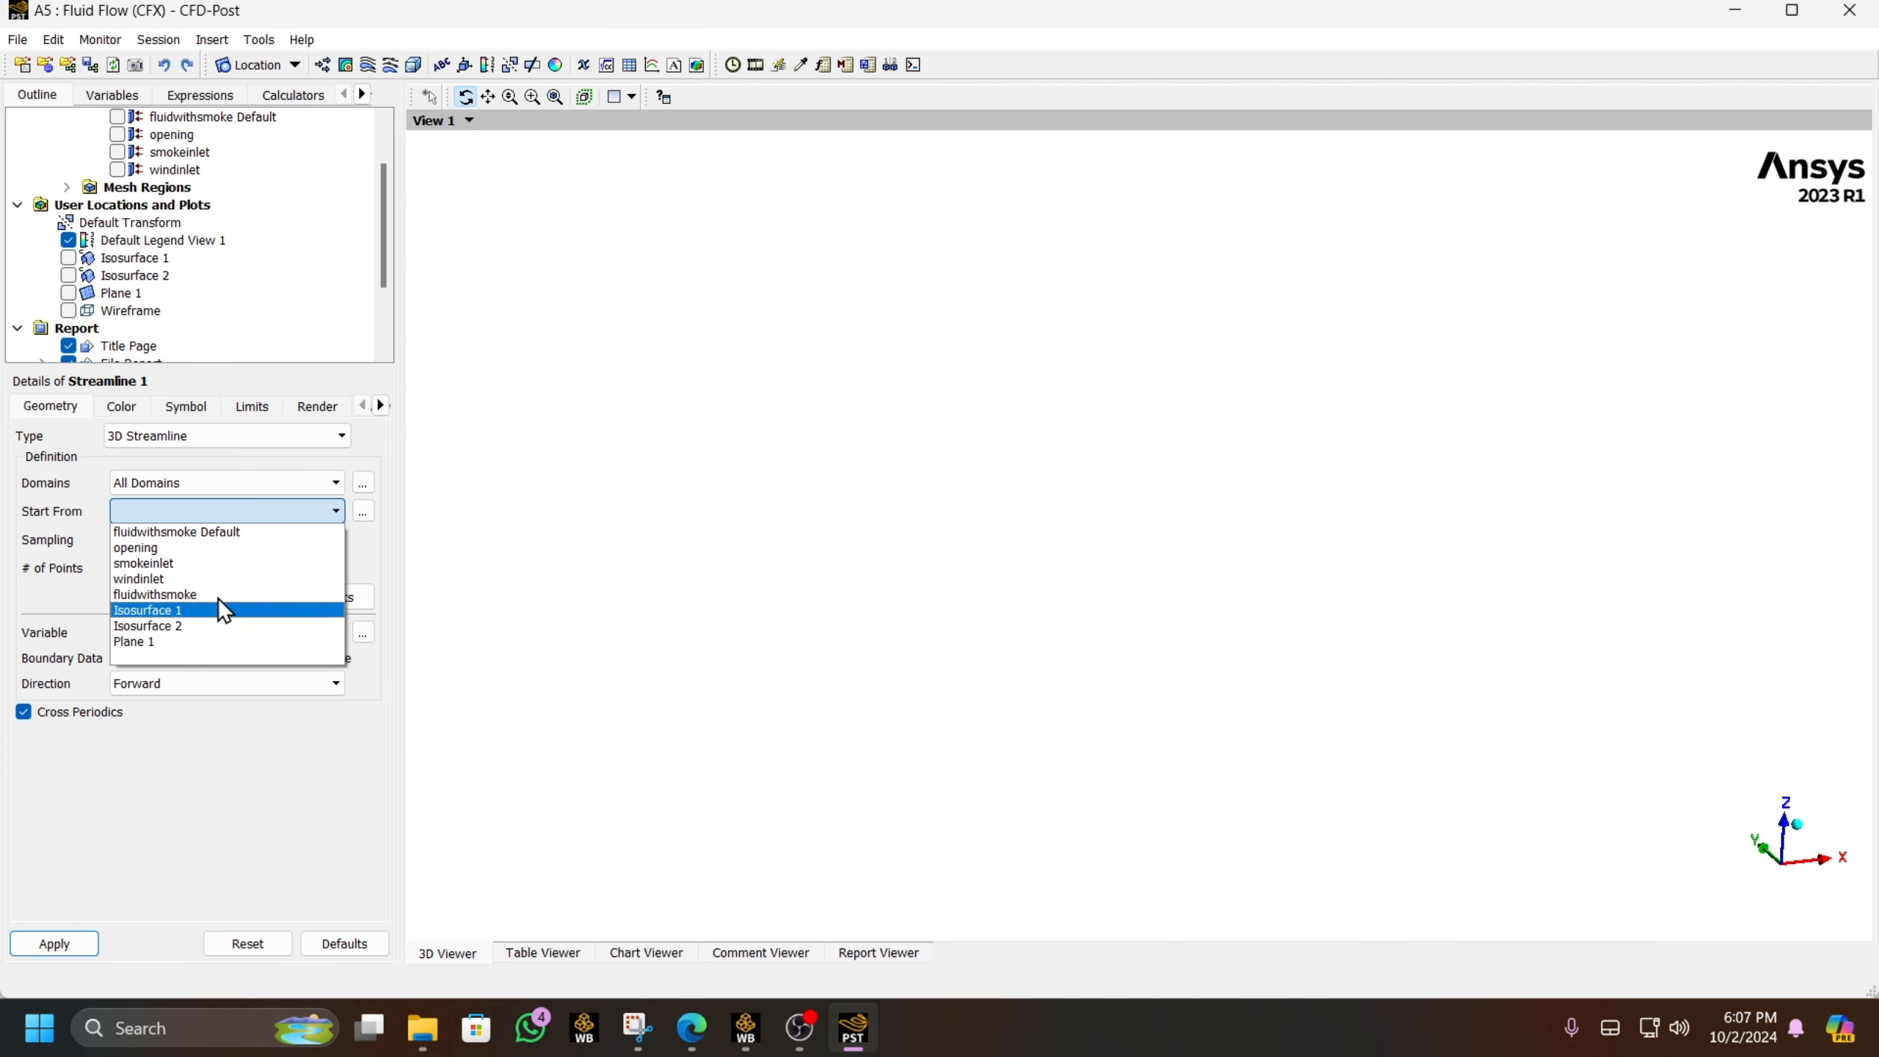
pyautogui.click(211, 564)
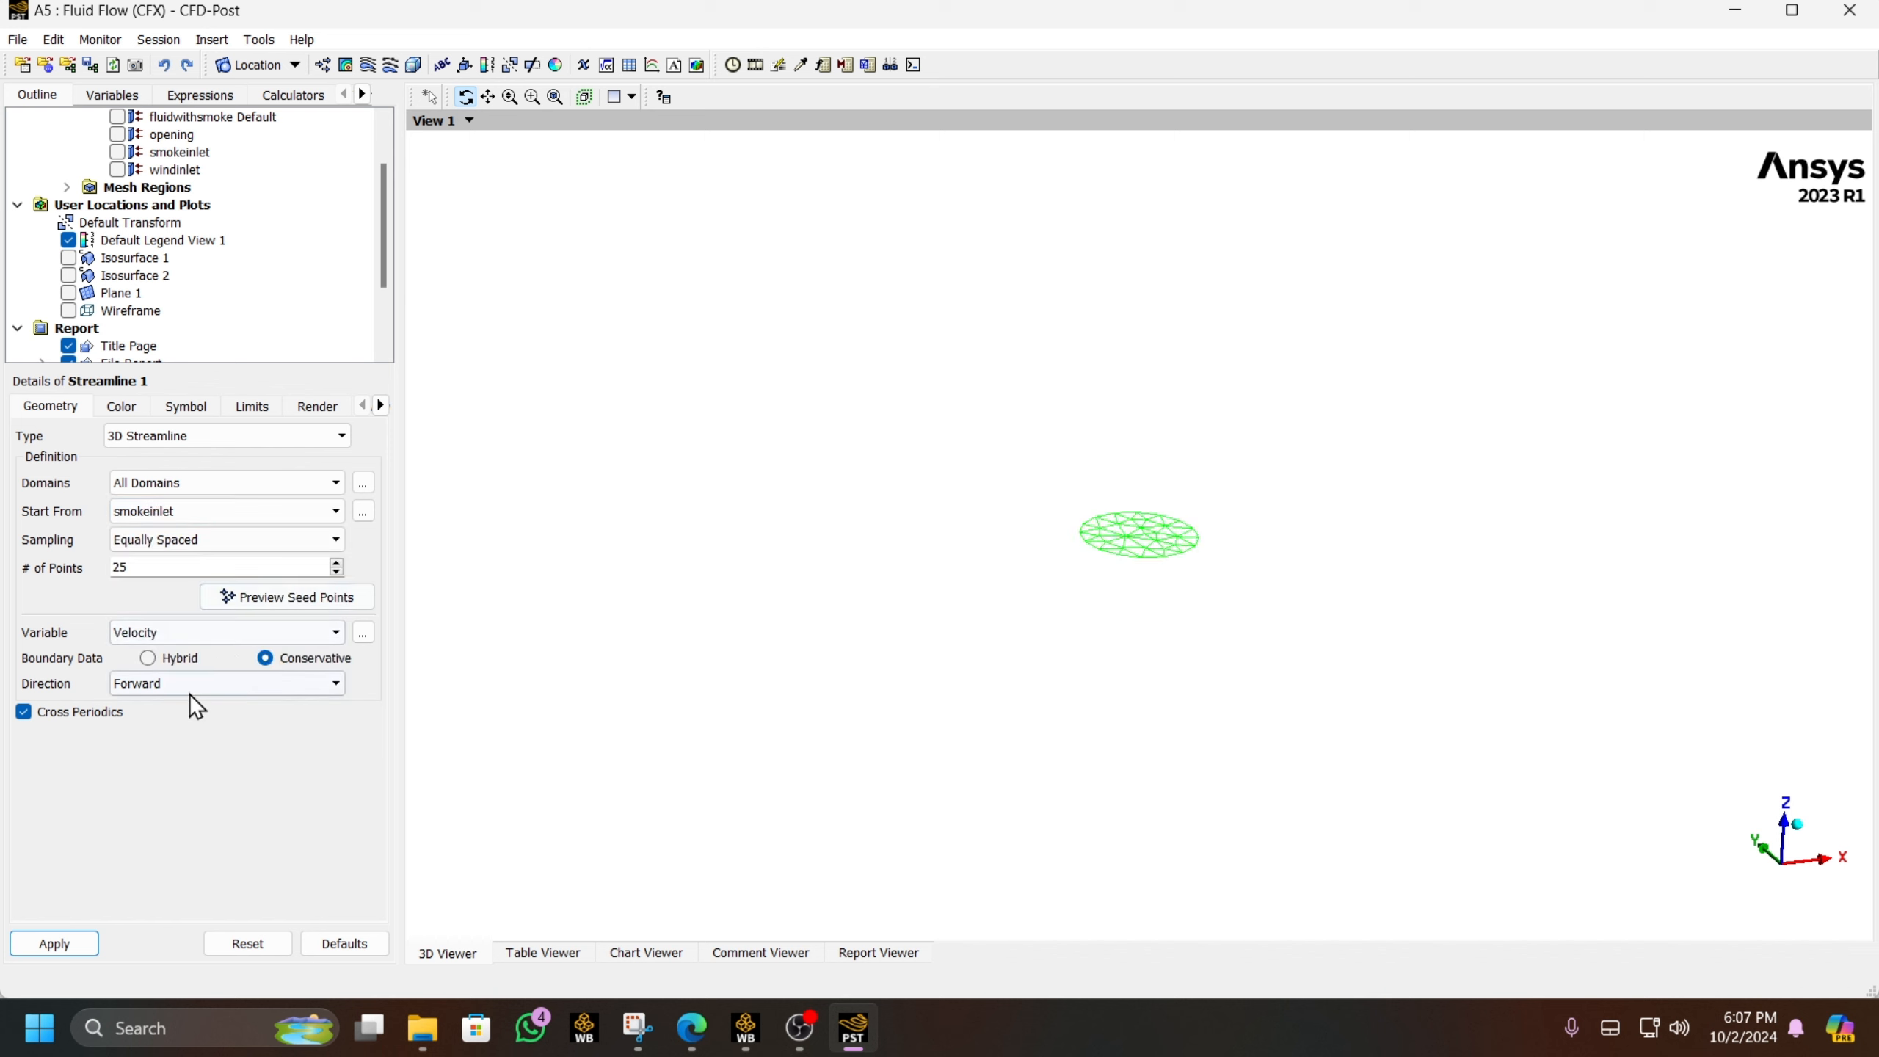
pyautogui.click(89, 945)
# - Show the Wireframe again around the streamlines
pyautogui.scroll(2, 172, 301)
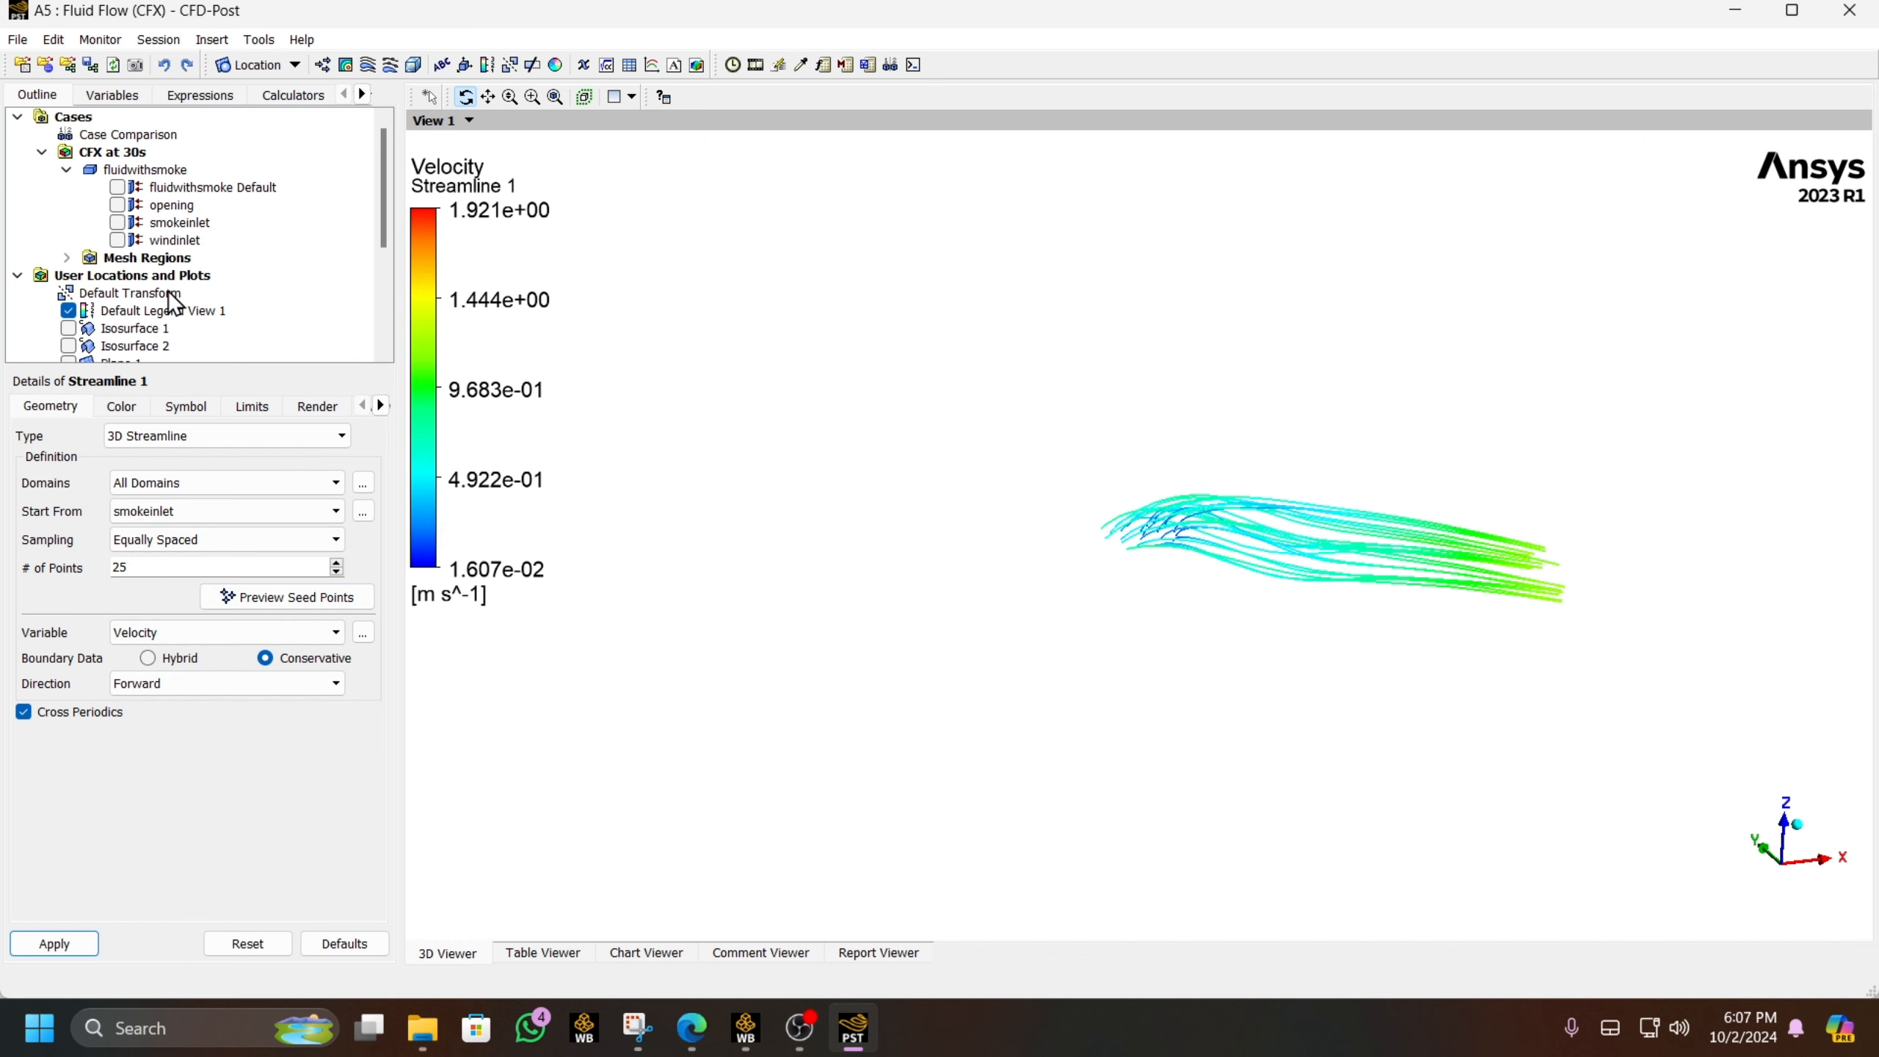
pyautogui.scroll(-1, 165, 288)
pyautogui.click(68, 346)
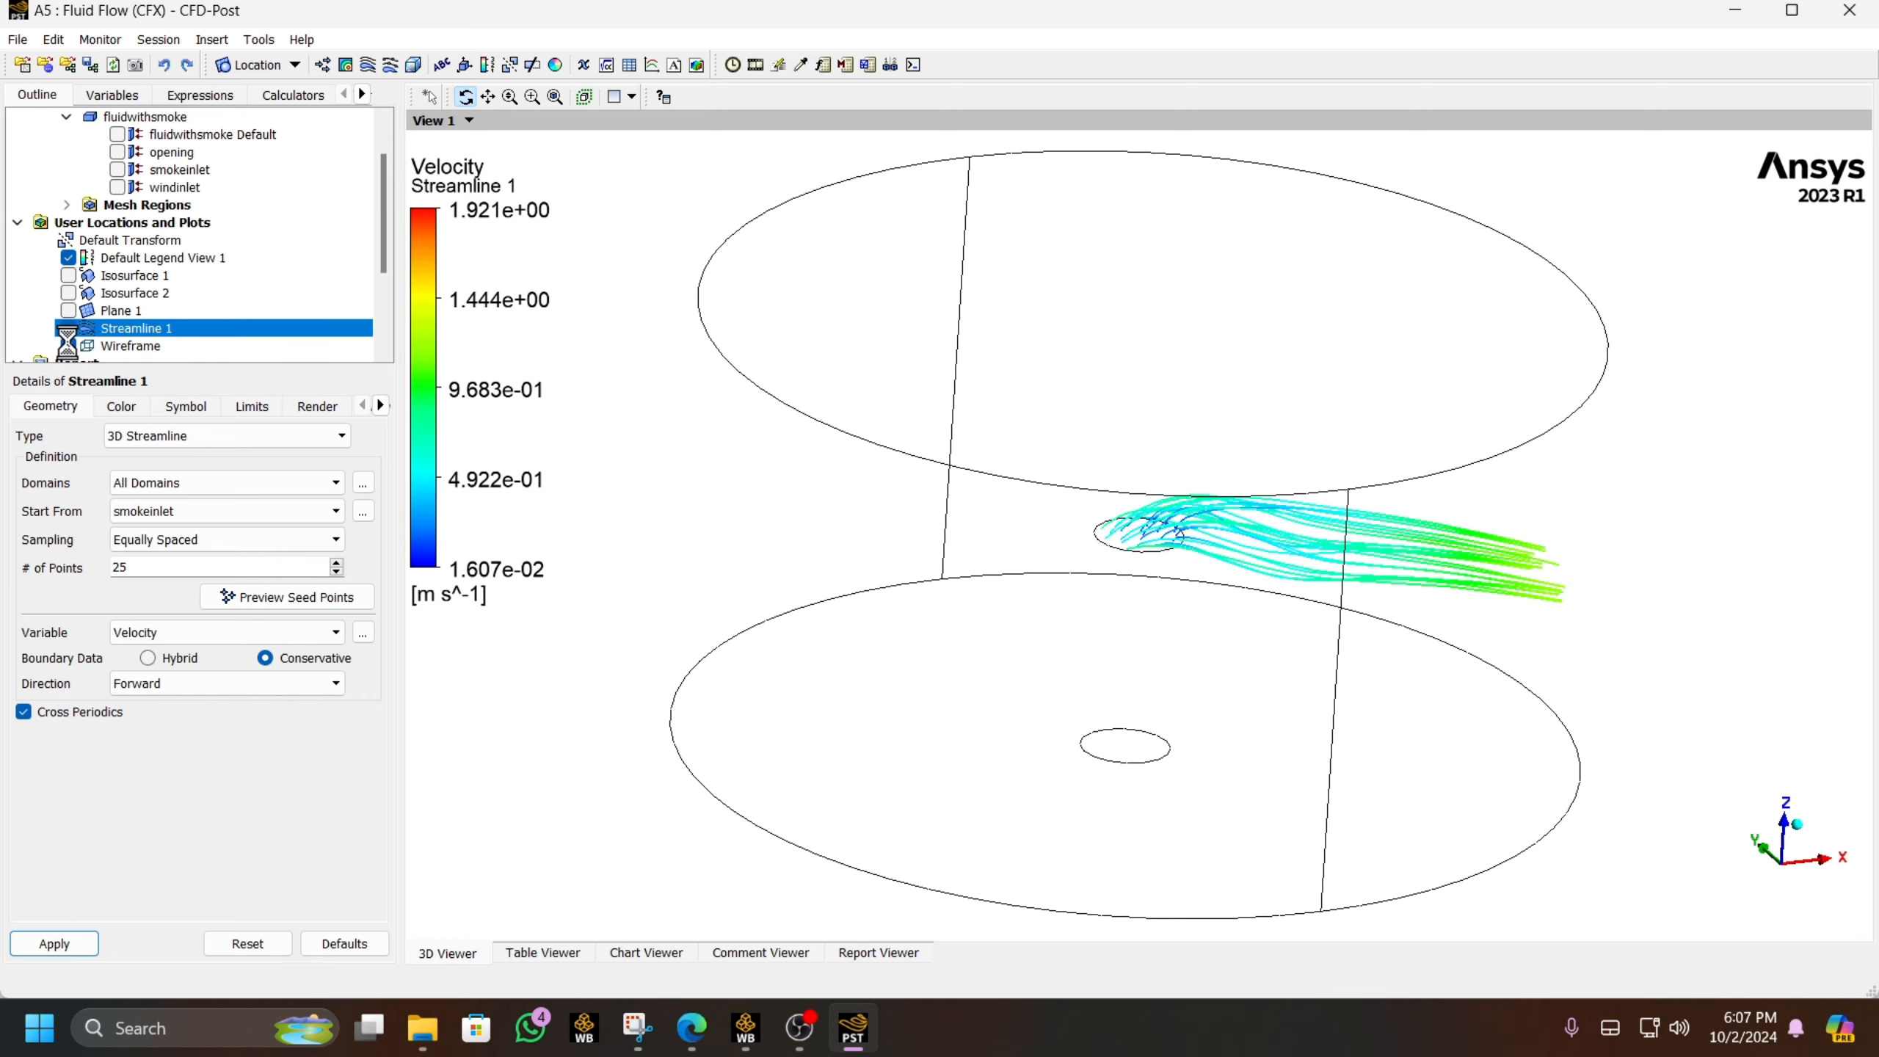
pyautogui.moveTo(984, 539); pyautogui.dragTo(980, 502)
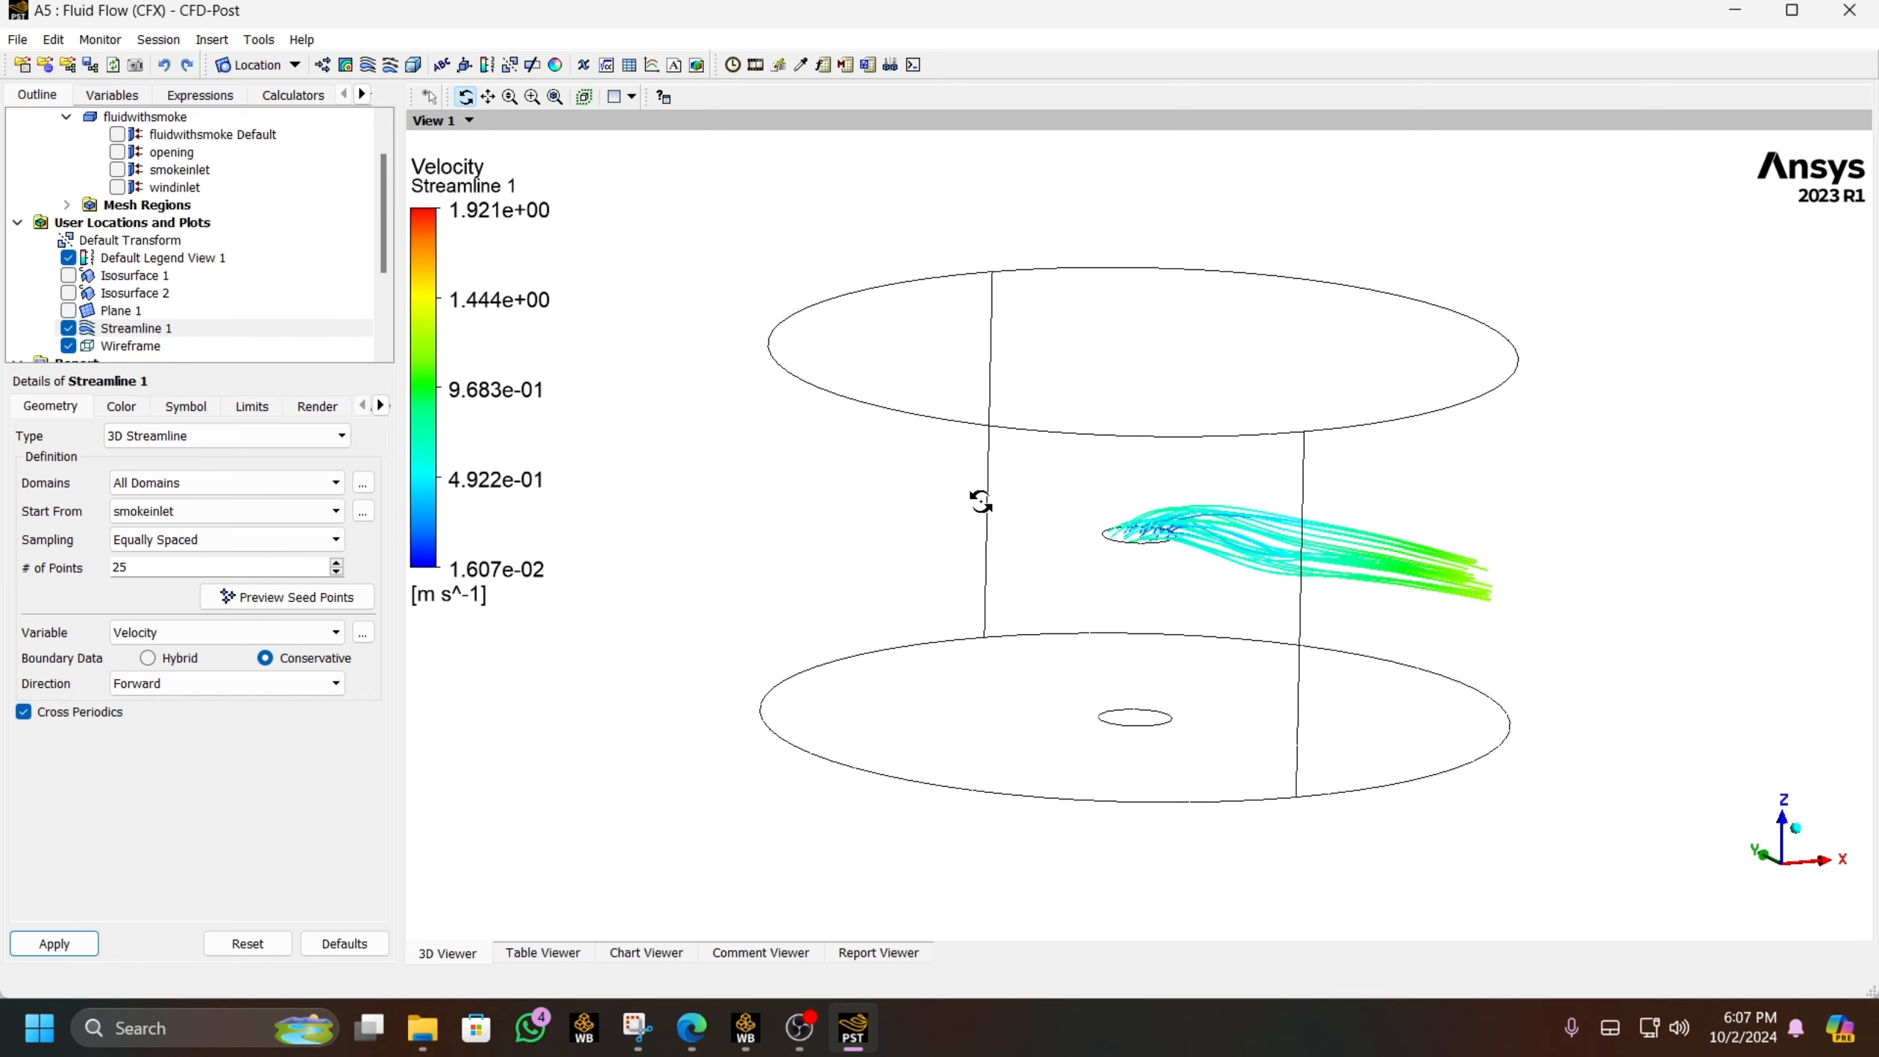
# - Play the timestep animation of the Velocity streamlines through timestep 300
pyautogui.click(754, 66)
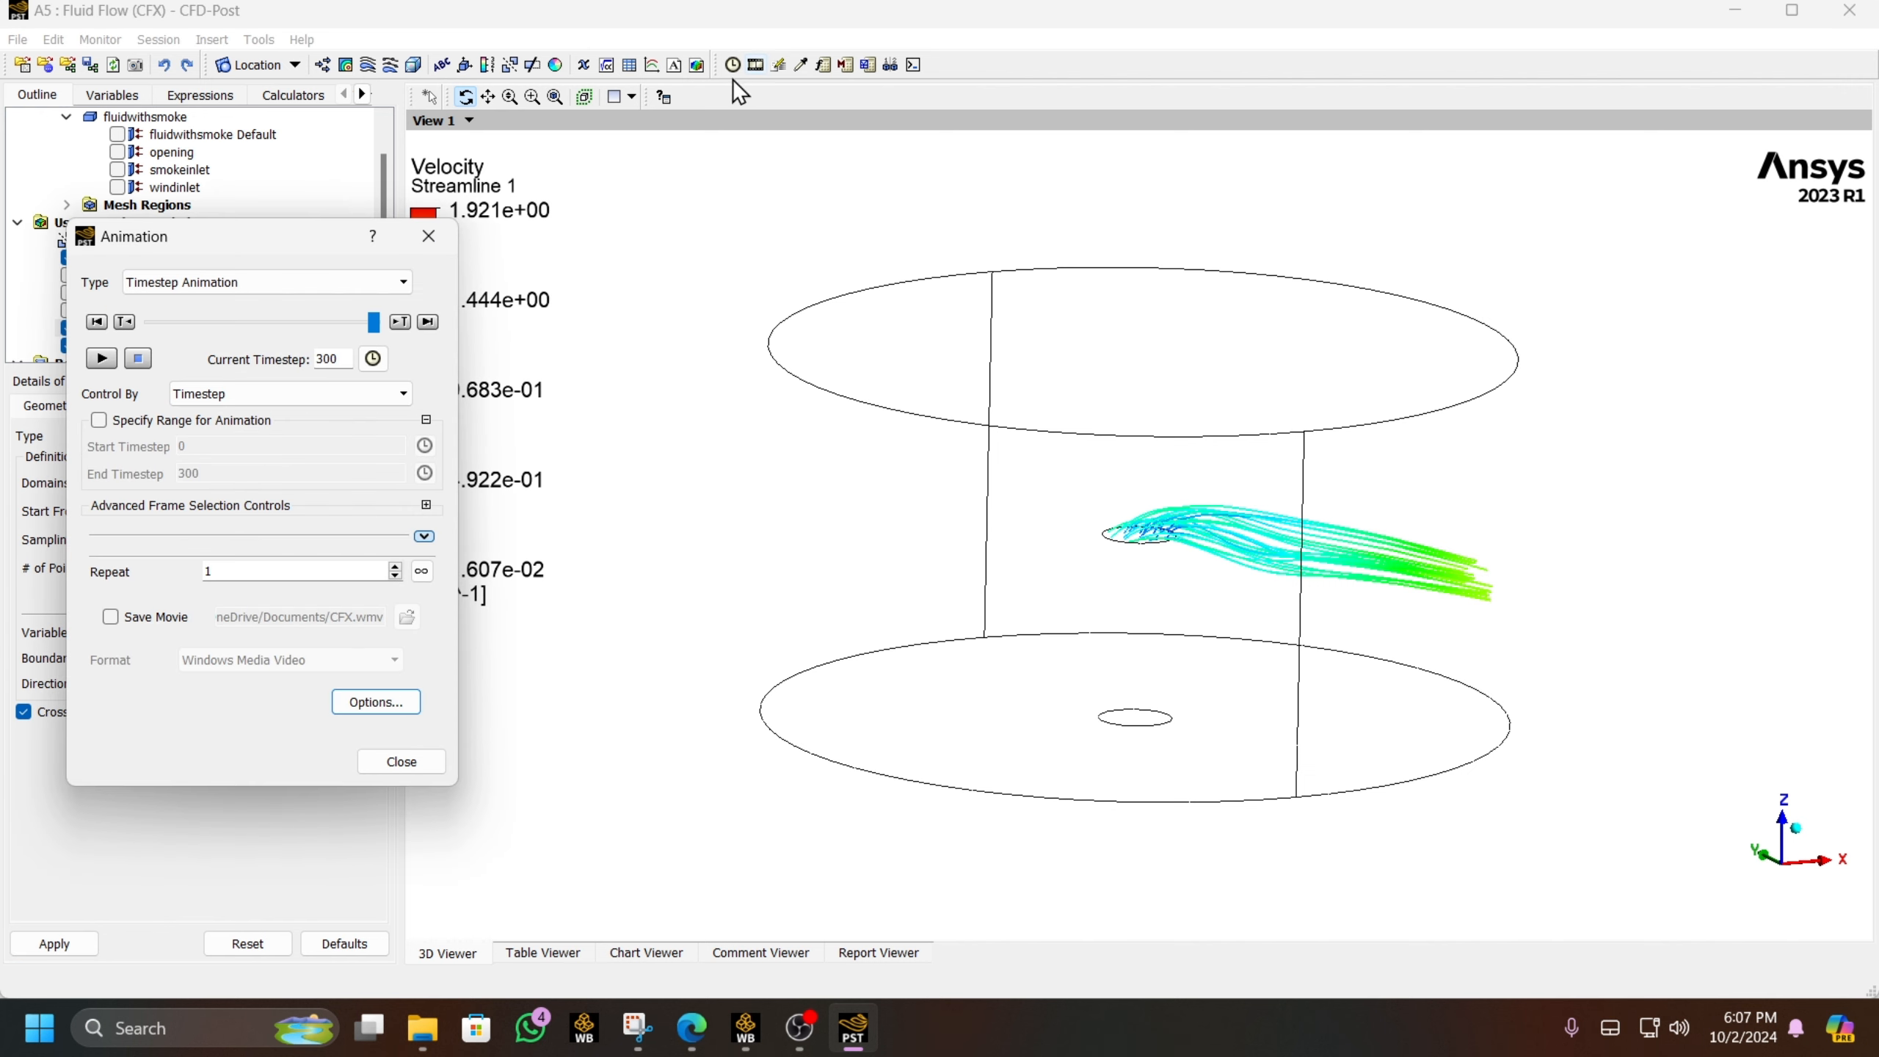
pyautogui.click(101, 358)
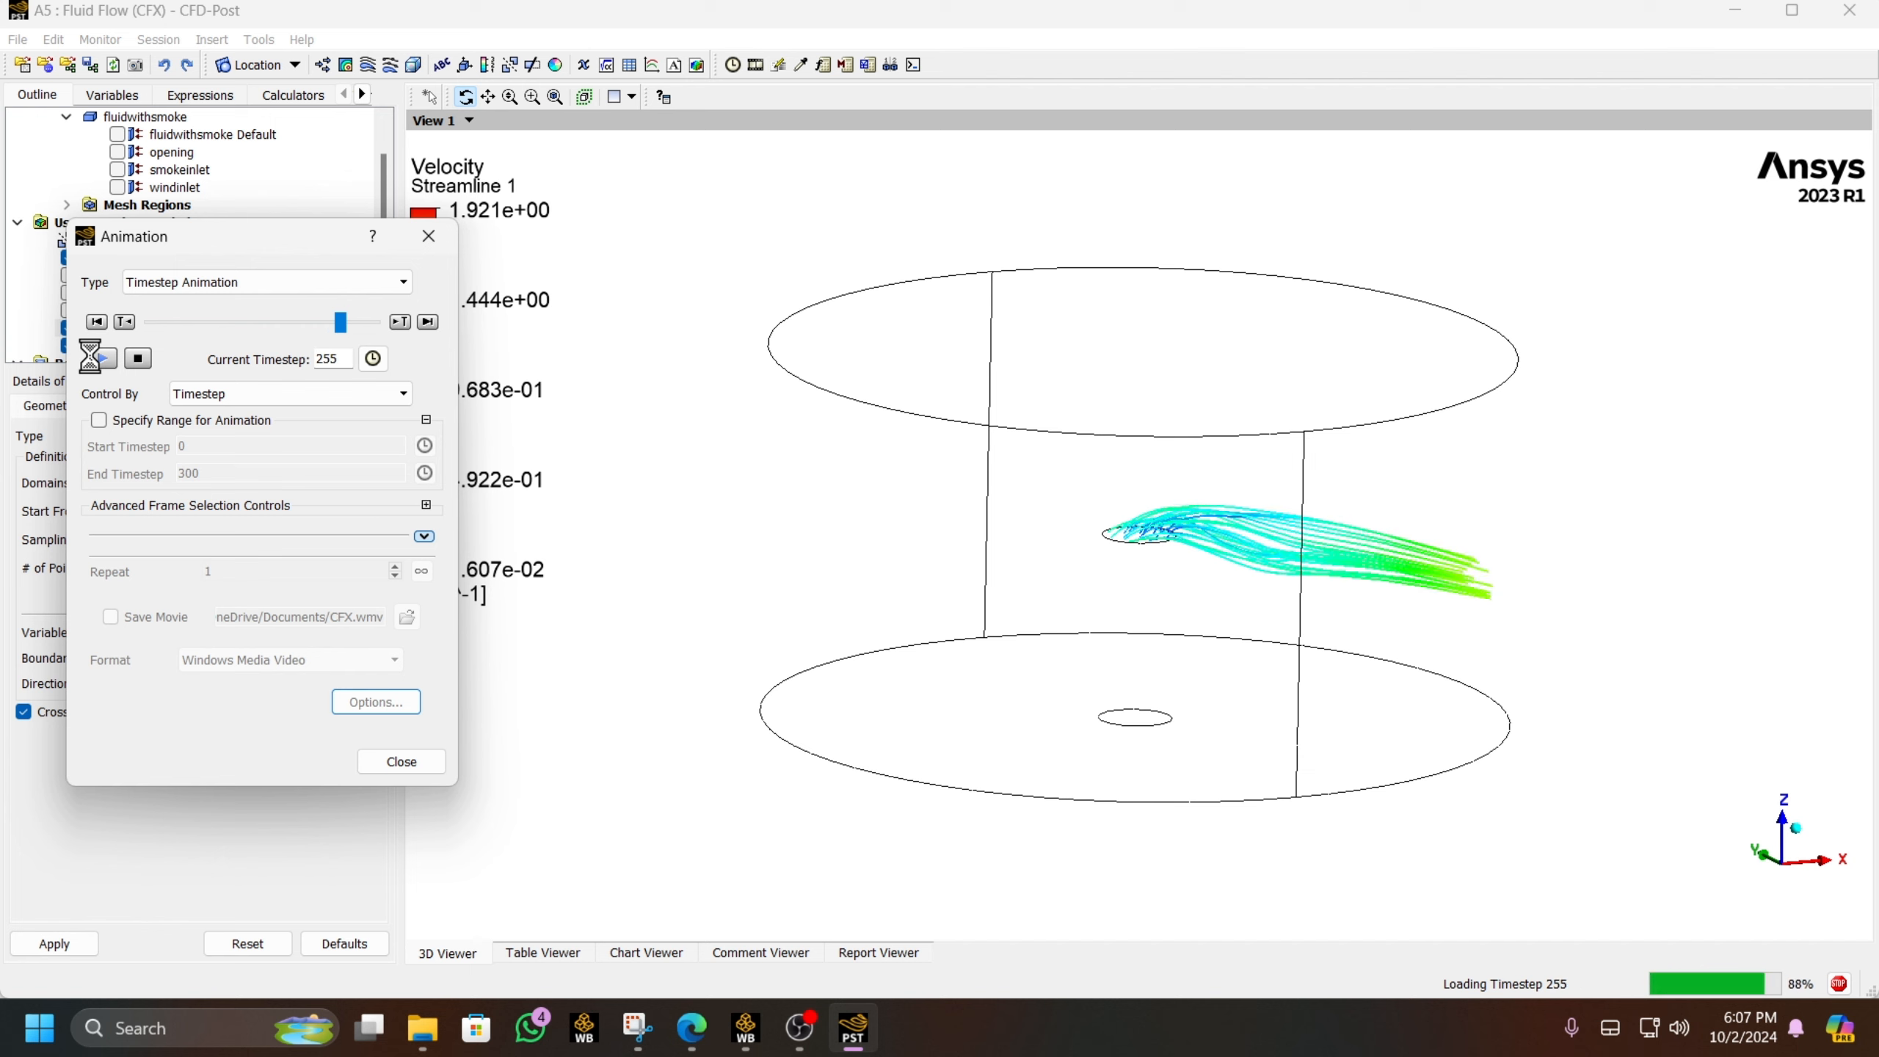
pyautogui.click(100, 359)
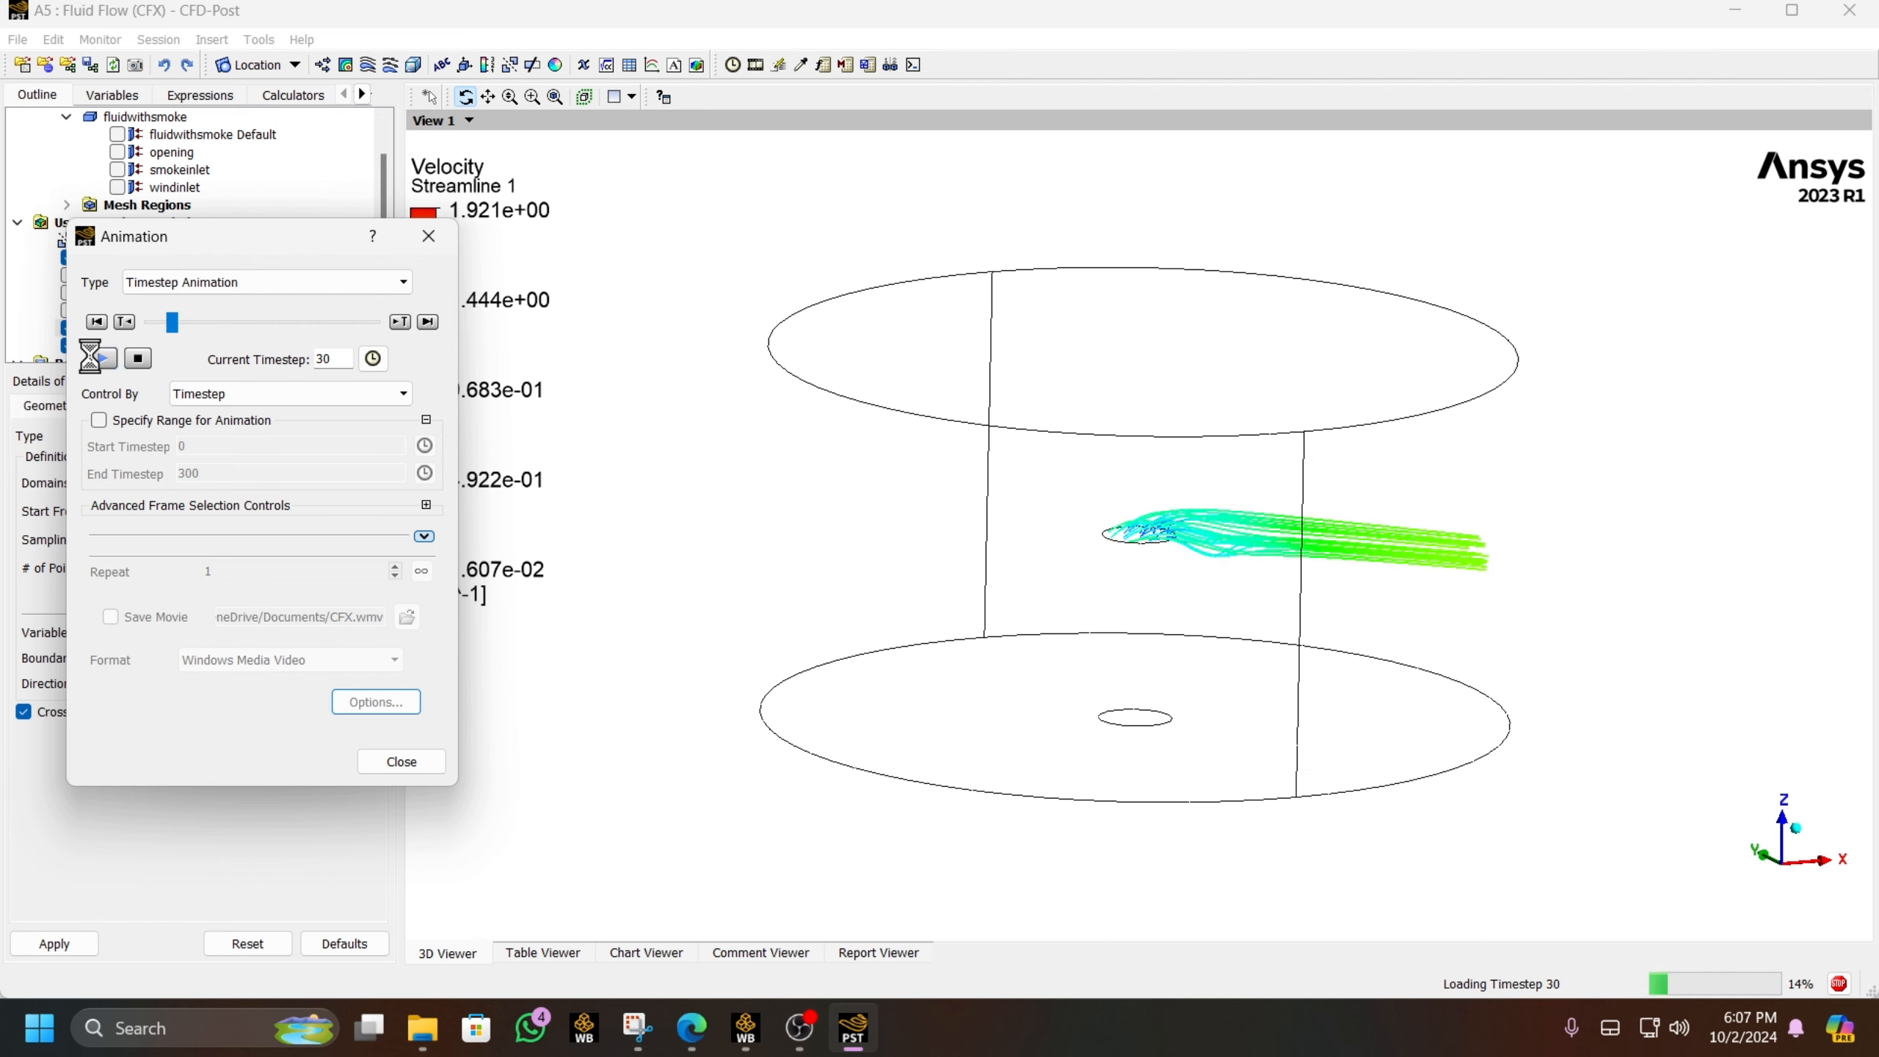
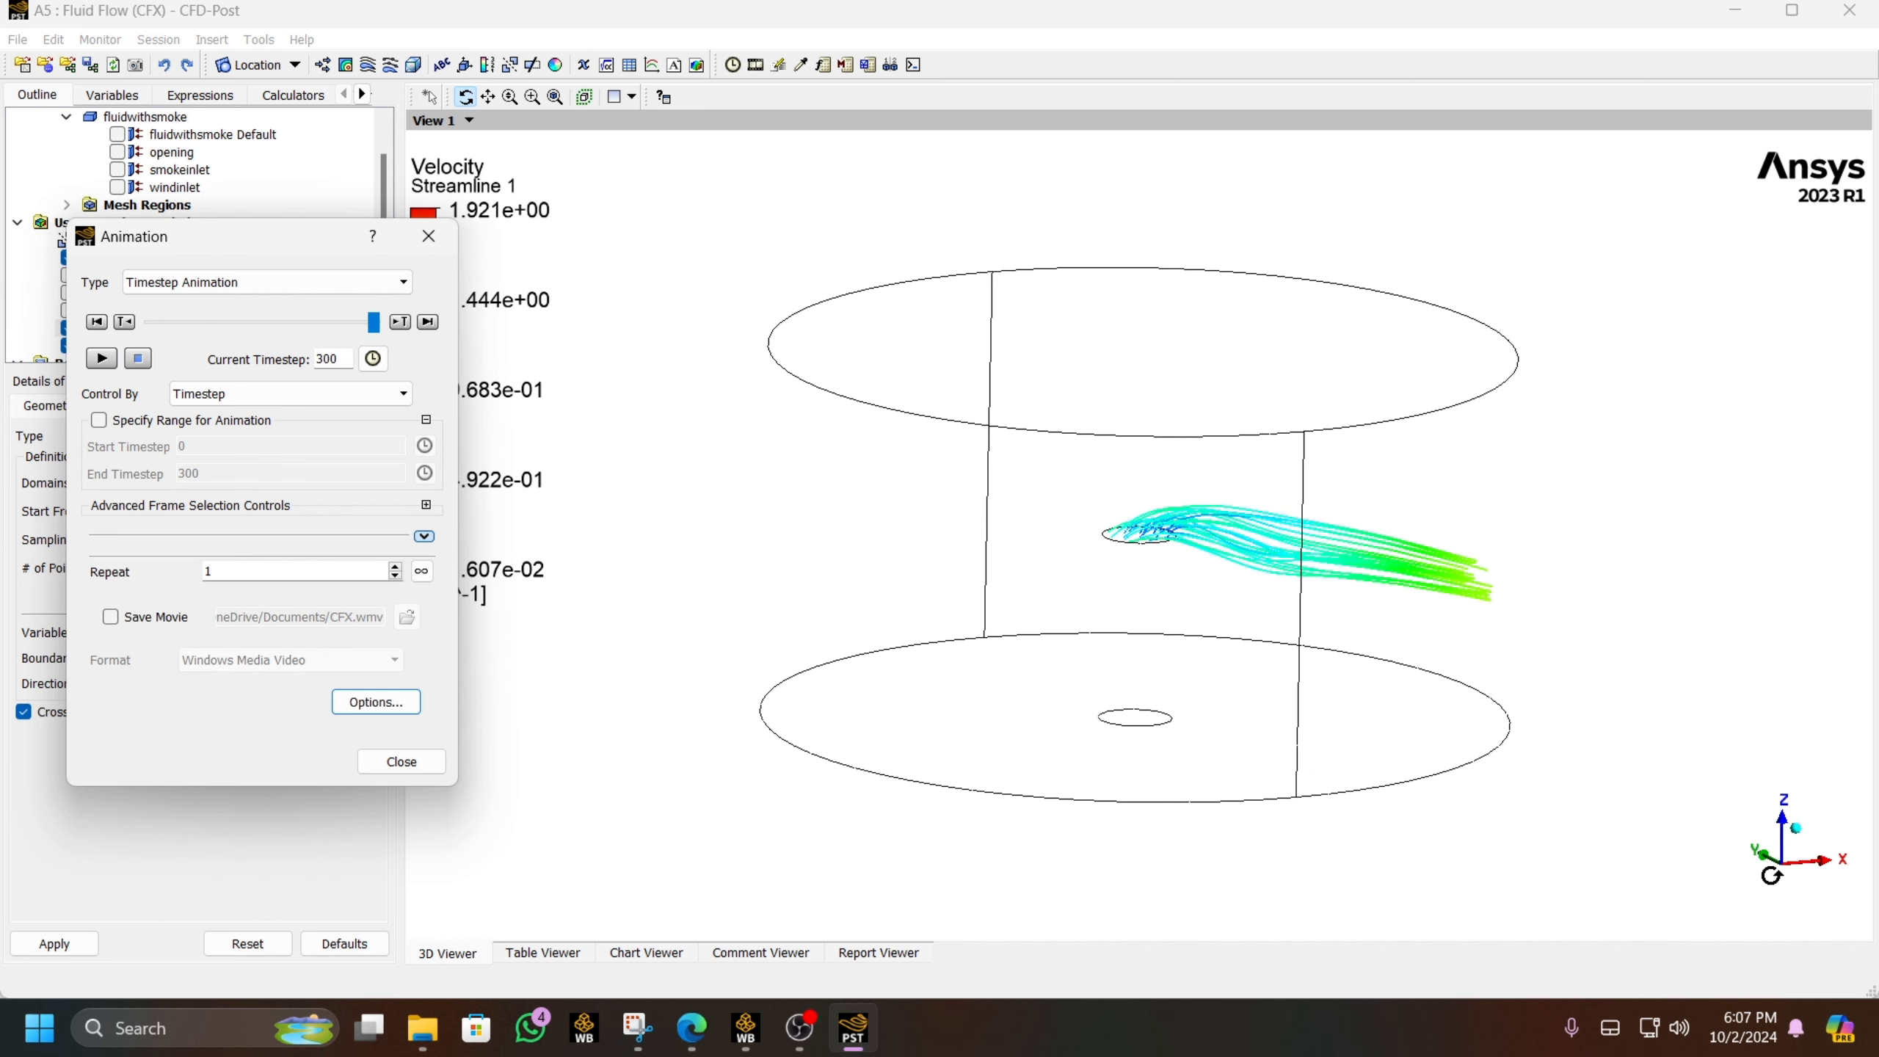
# - View the streamlines side-on in the XZ plane, return the animation to timestep 0 and step forward to timestep 15
pyautogui.click(1803, 880)
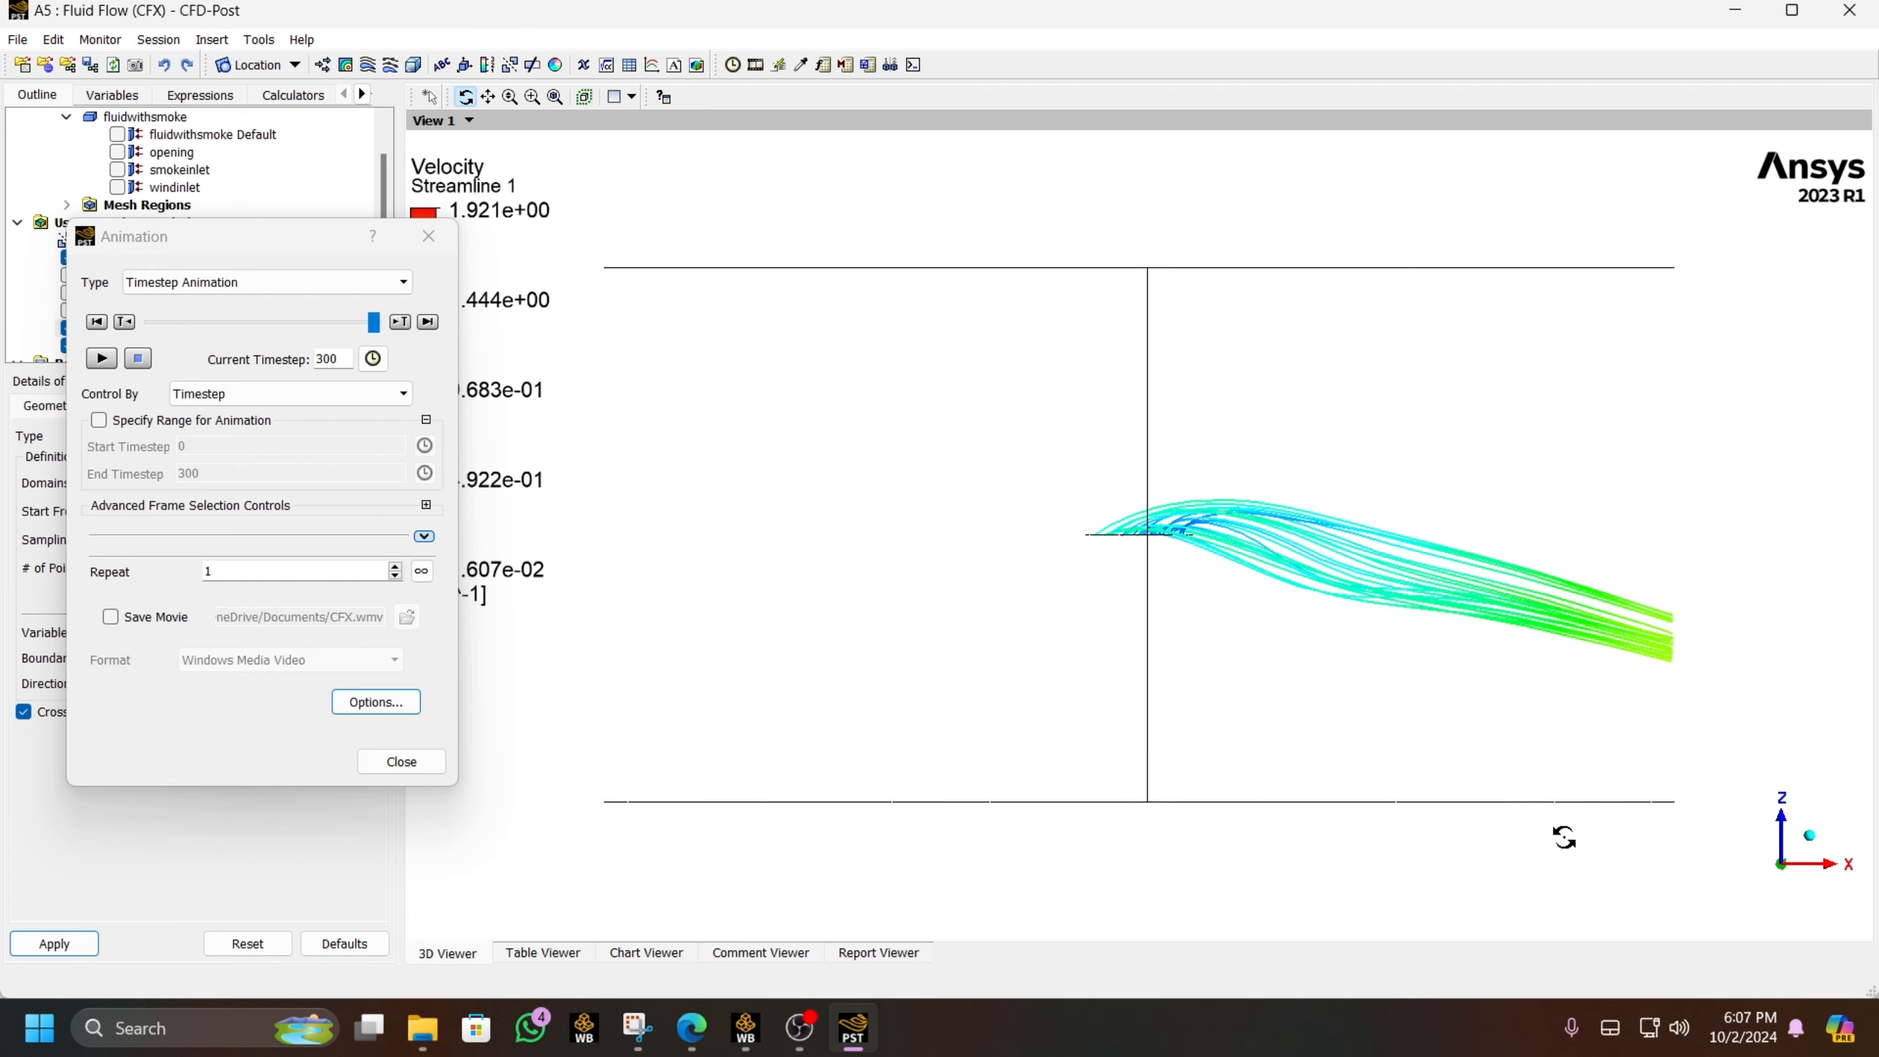
pyautogui.moveTo(348, 326); pyautogui.dragTo(150, 326)
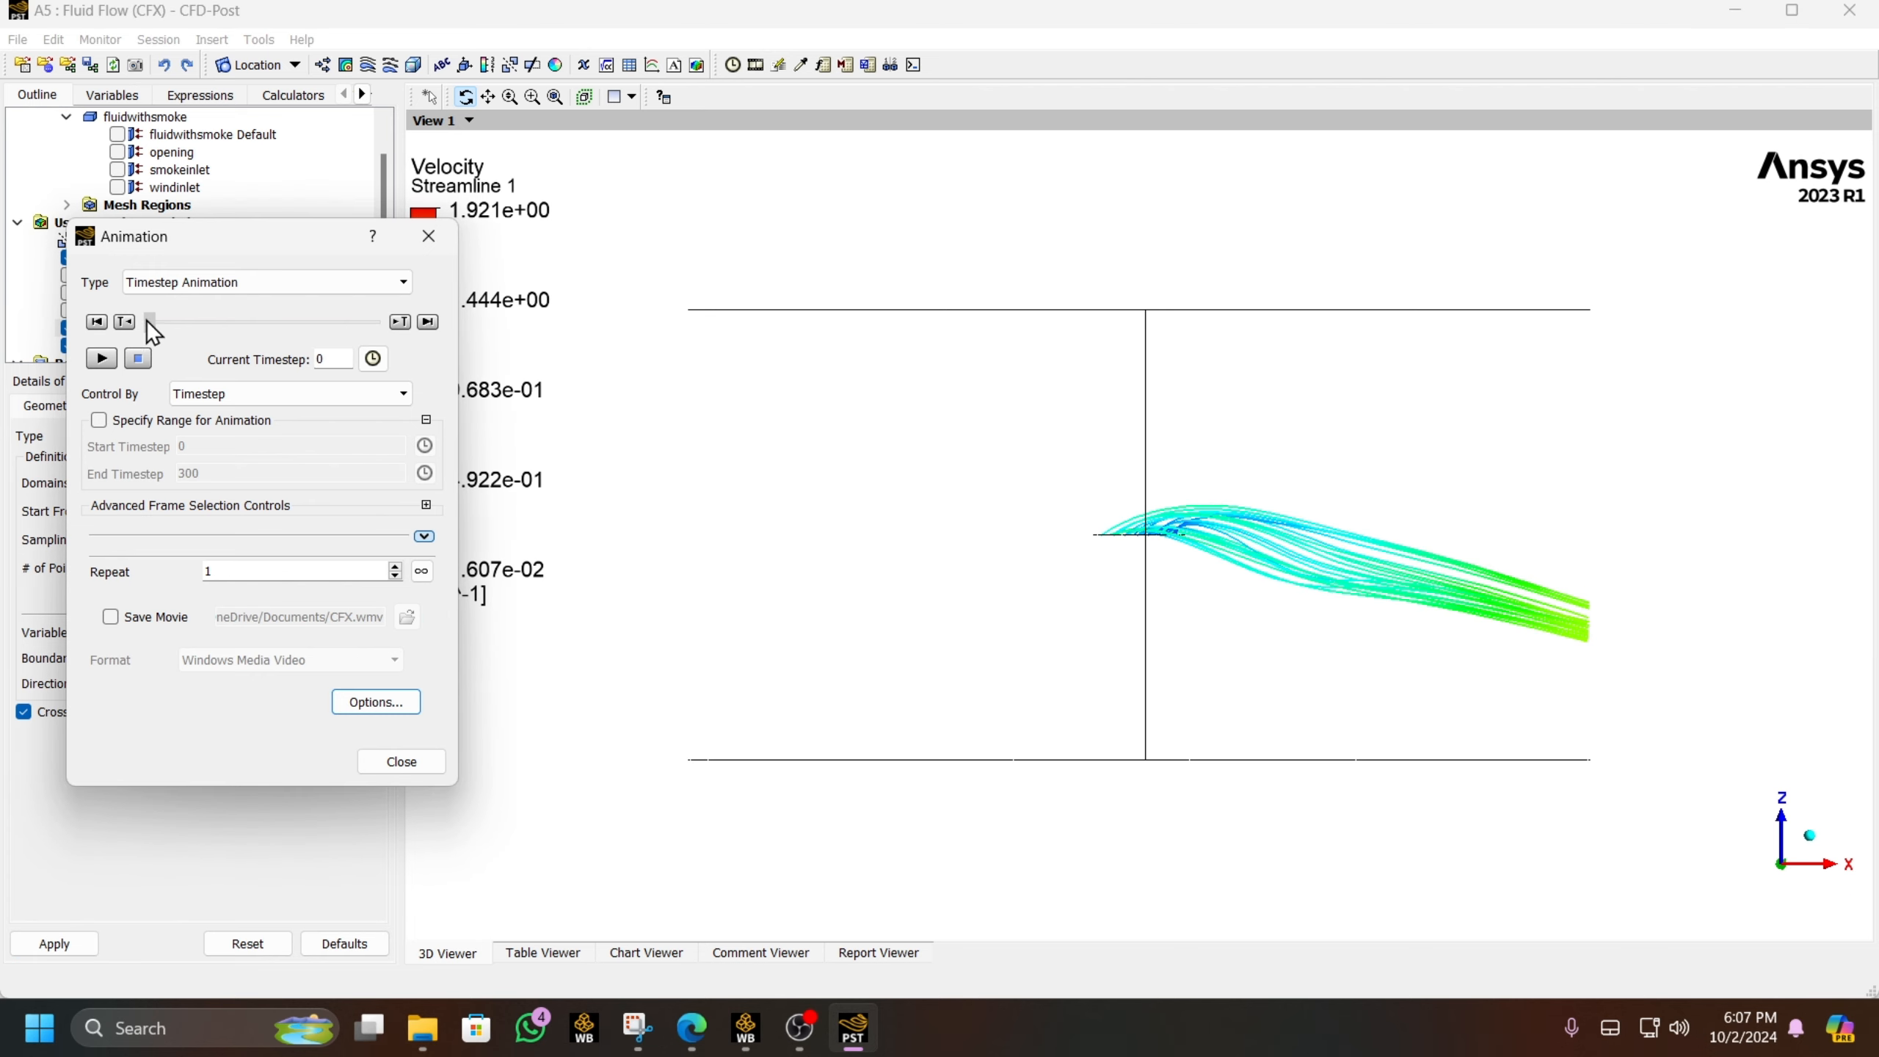
pyautogui.click(409, 322)
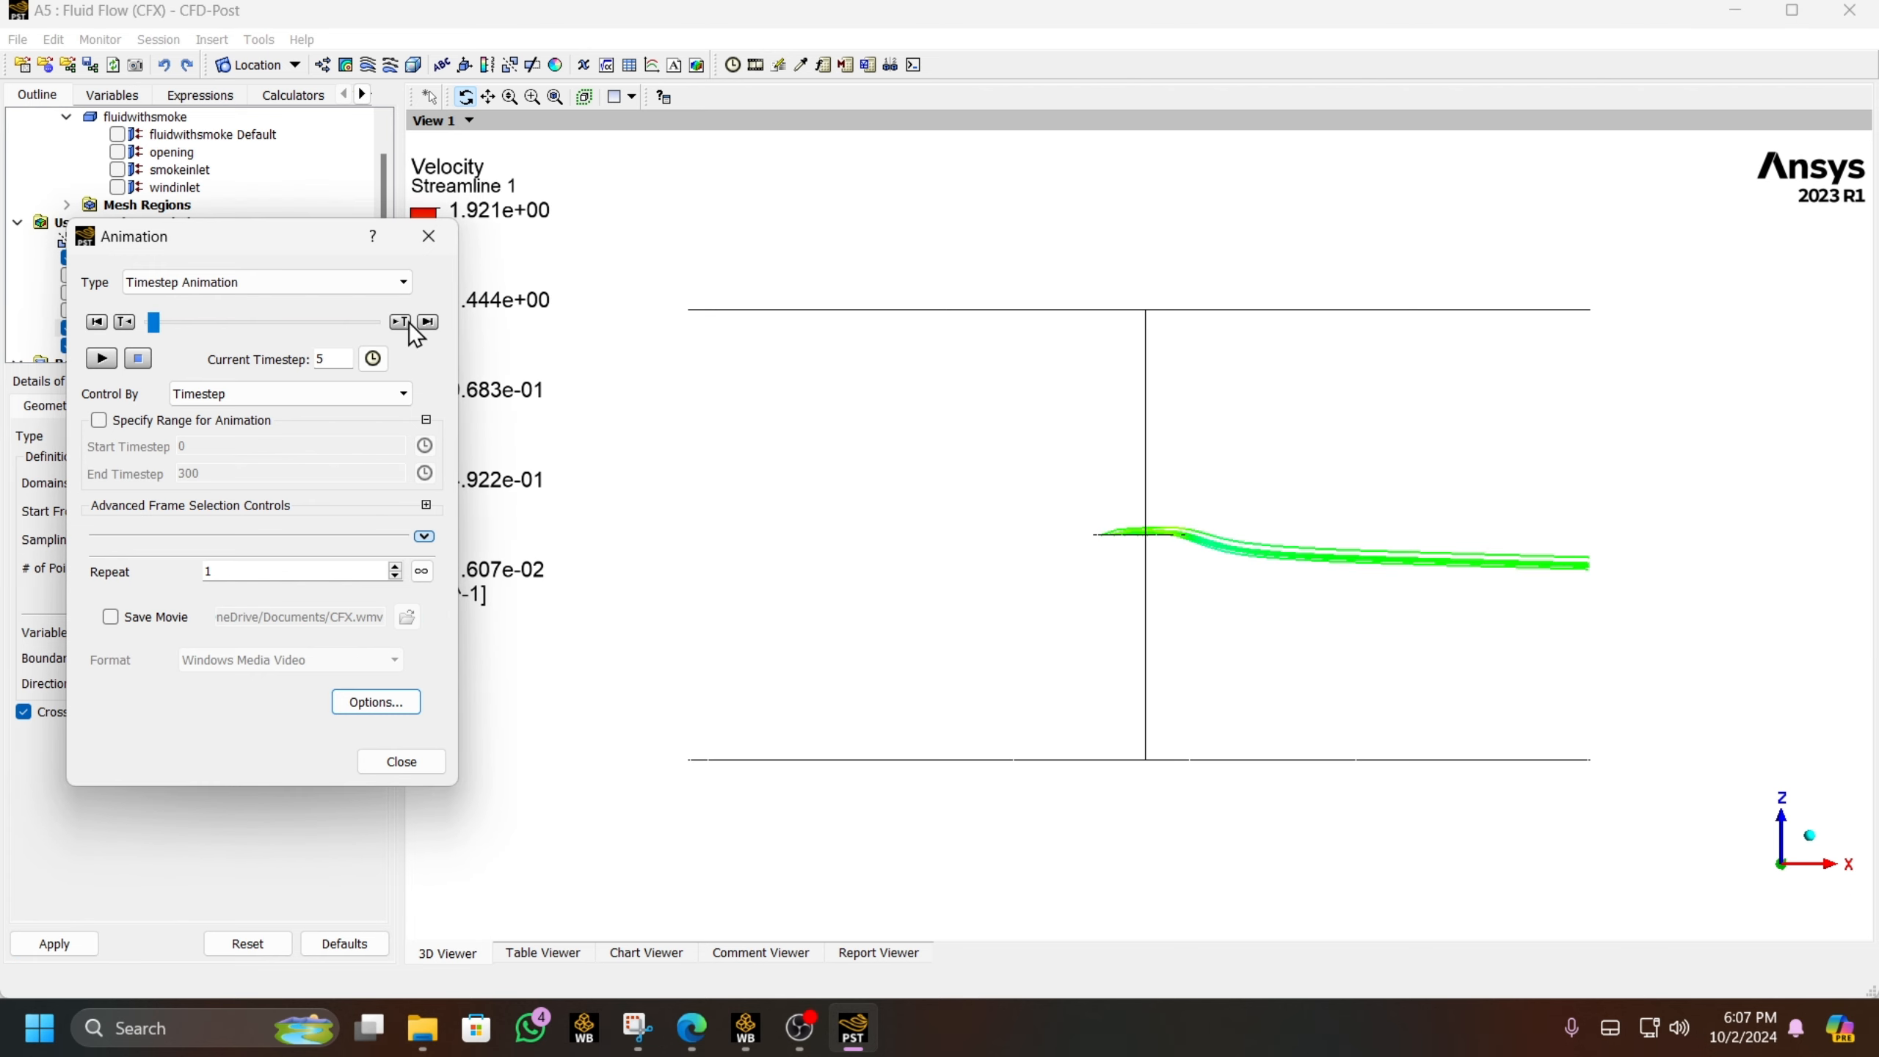
pyautogui.click(400, 323)
pyautogui.click(406, 323)
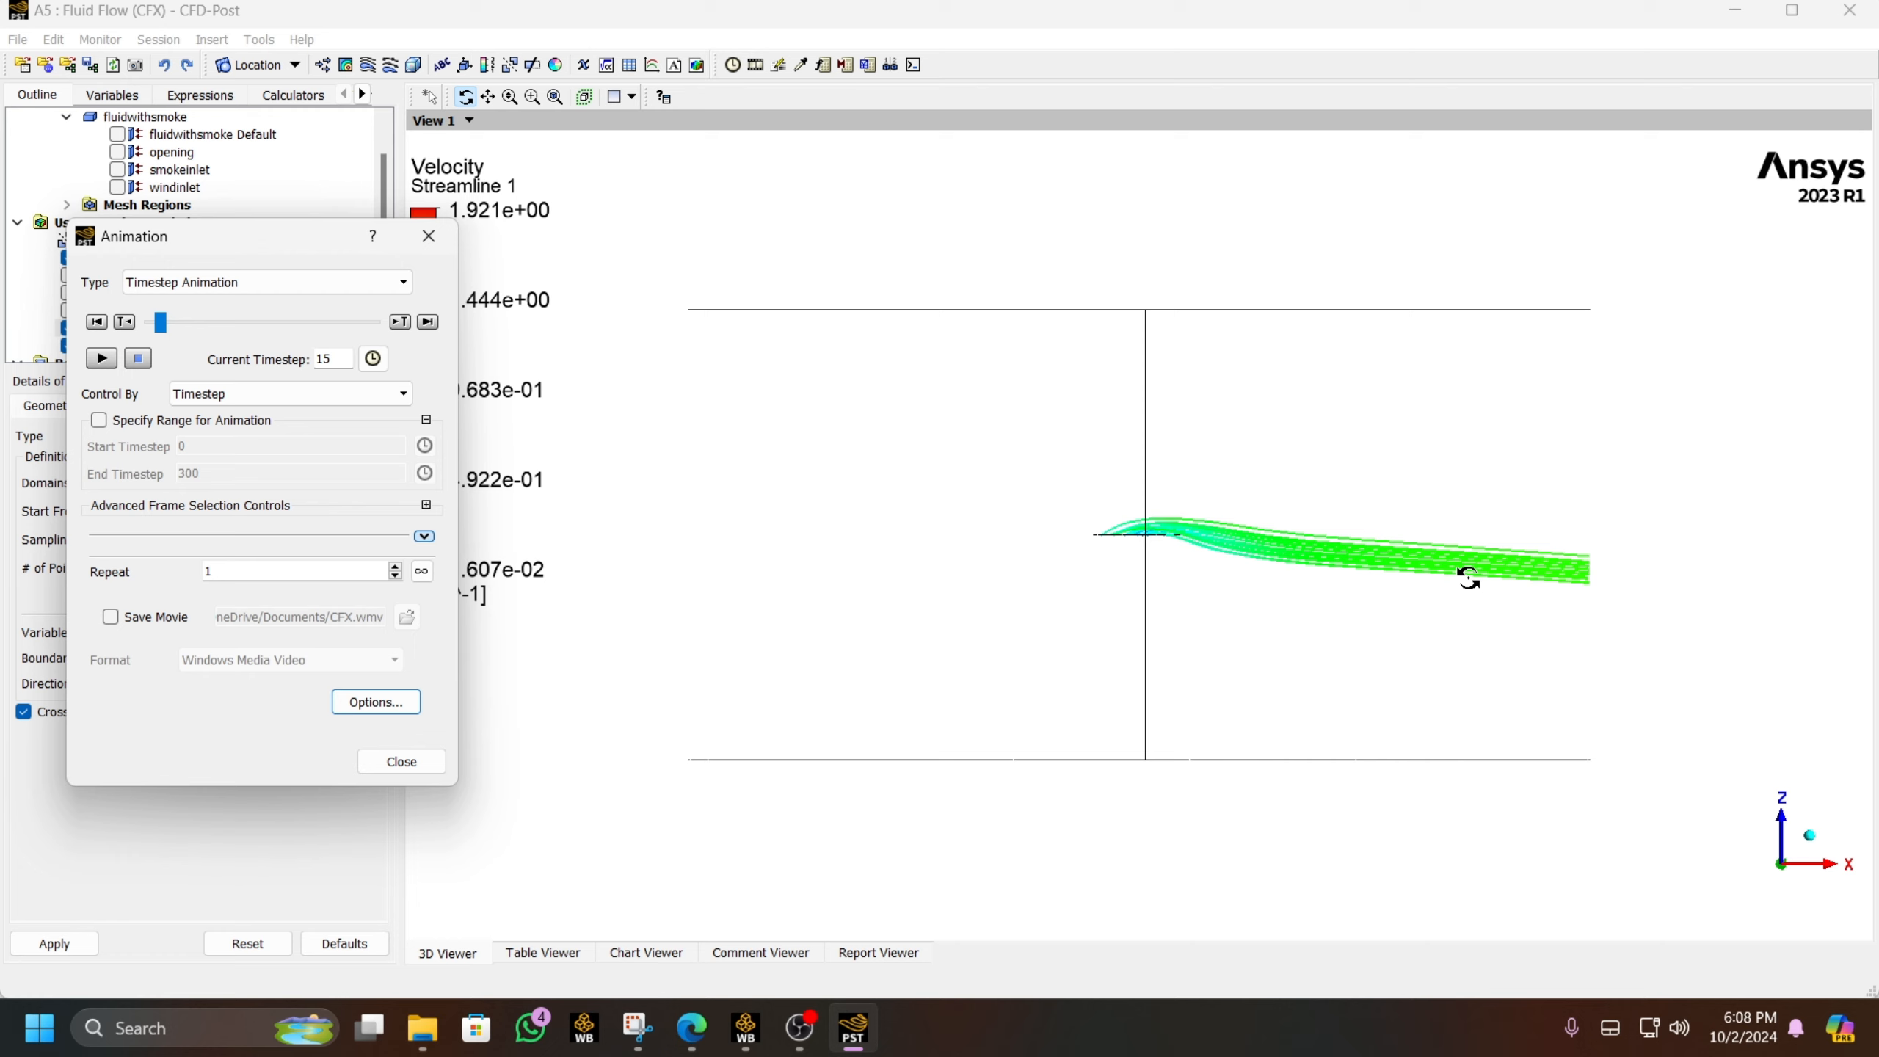
# - Step the Velocity streamline animation forward one saved timestep at a time from timestep 15 to timestep 115
pyautogui.click(399, 322)
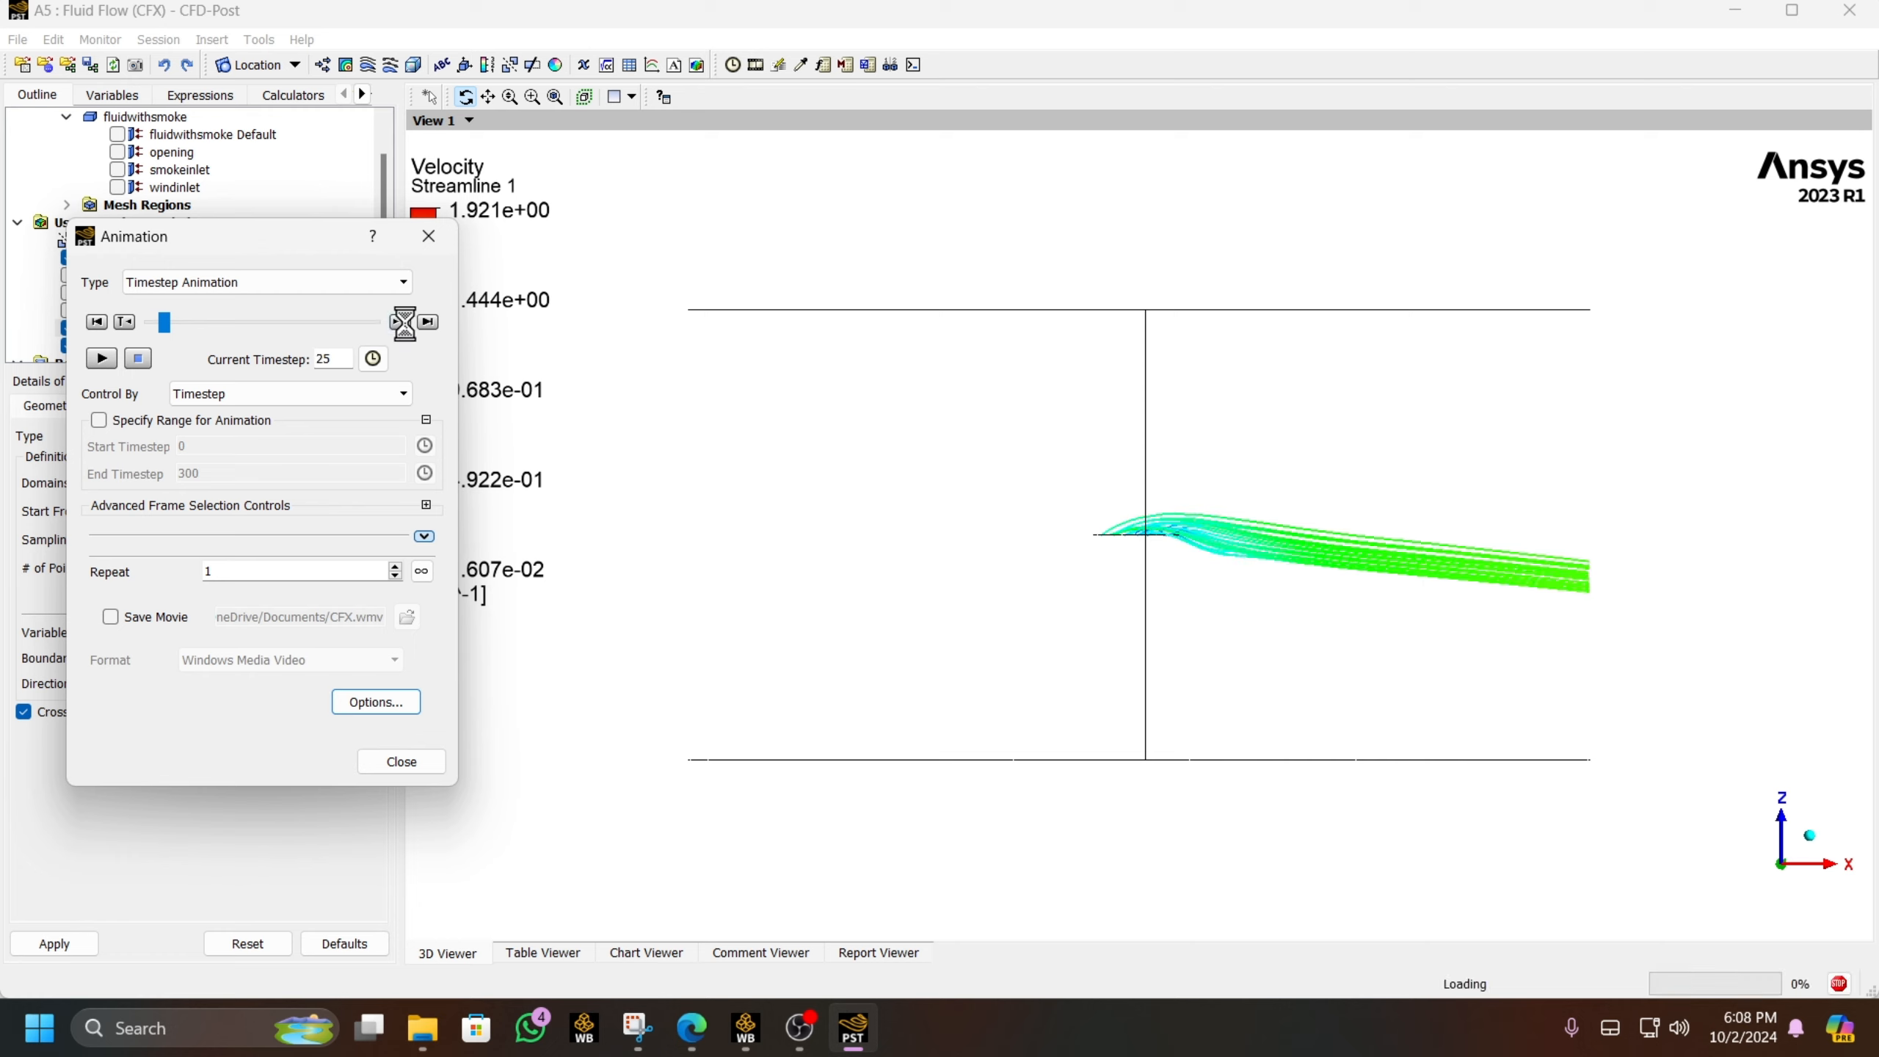
pyautogui.click(401, 322)
pyautogui.click(402, 323)
pyautogui.click(401, 322)
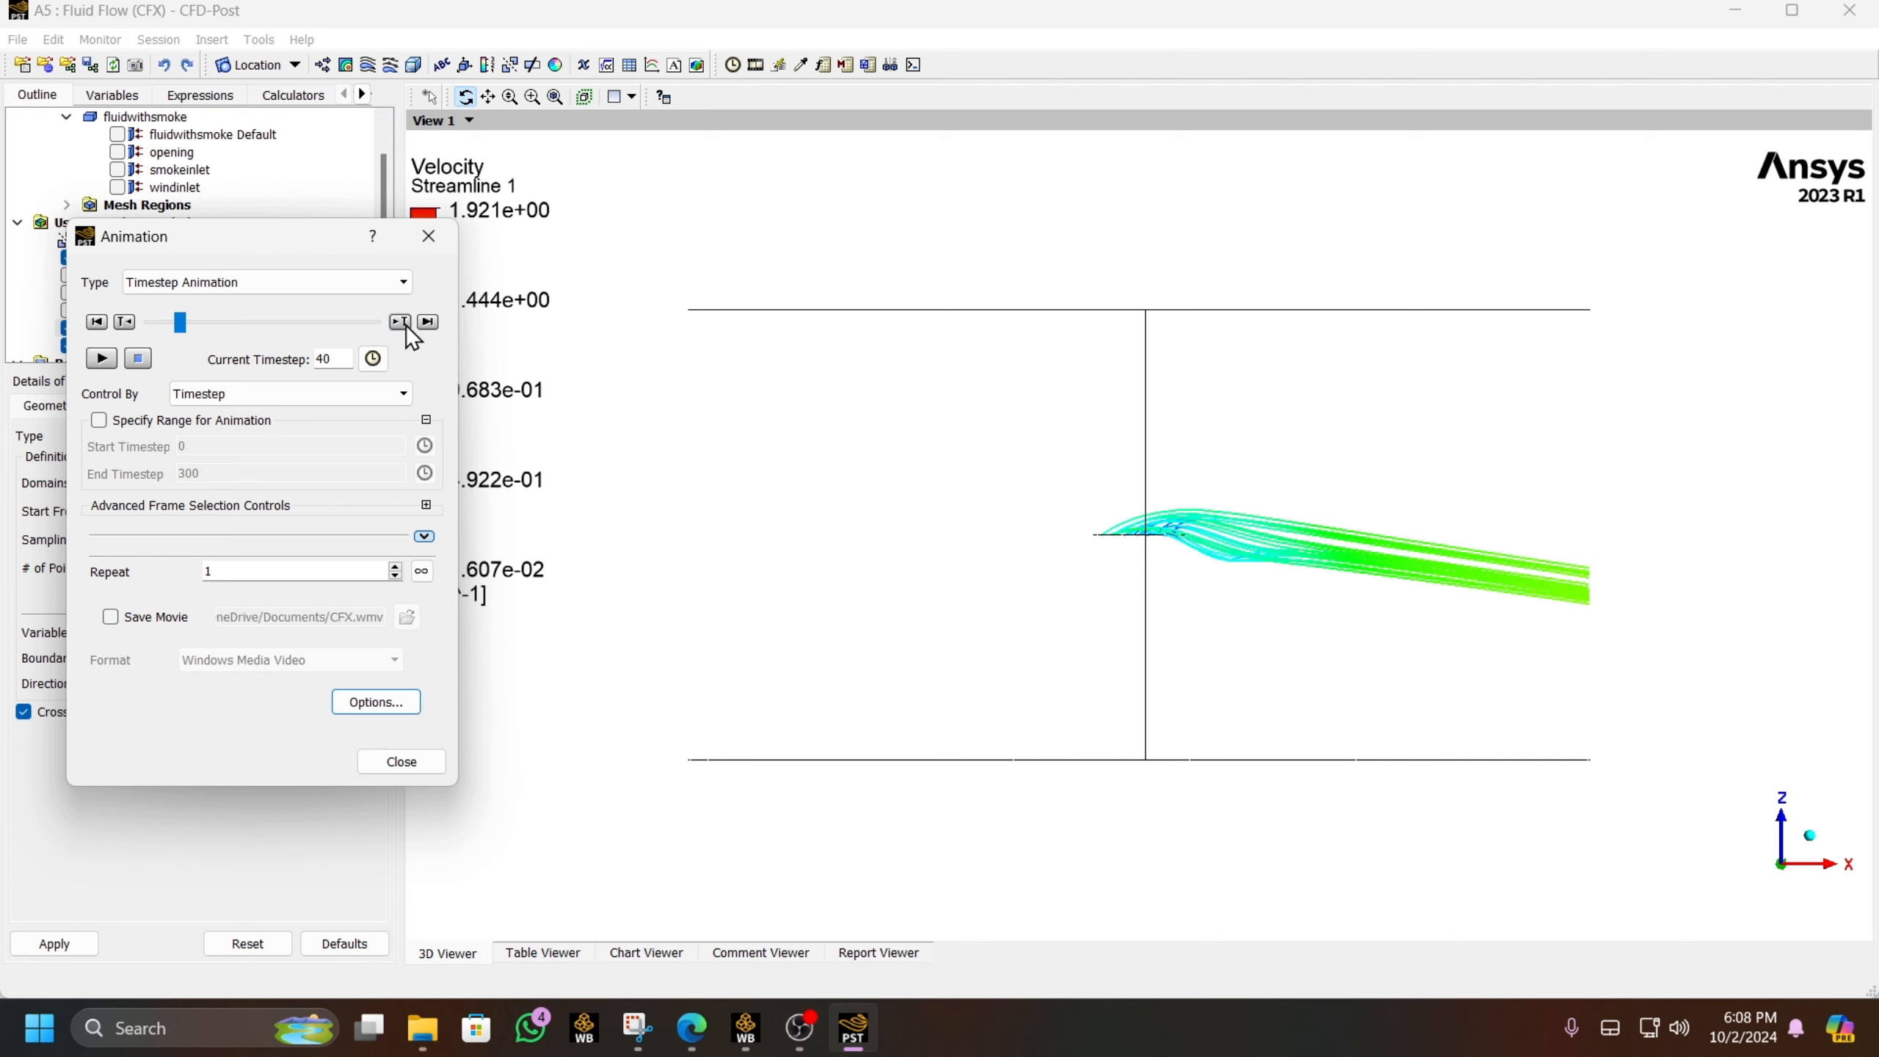
pyautogui.click(400, 321)
pyautogui.click(399, 321)
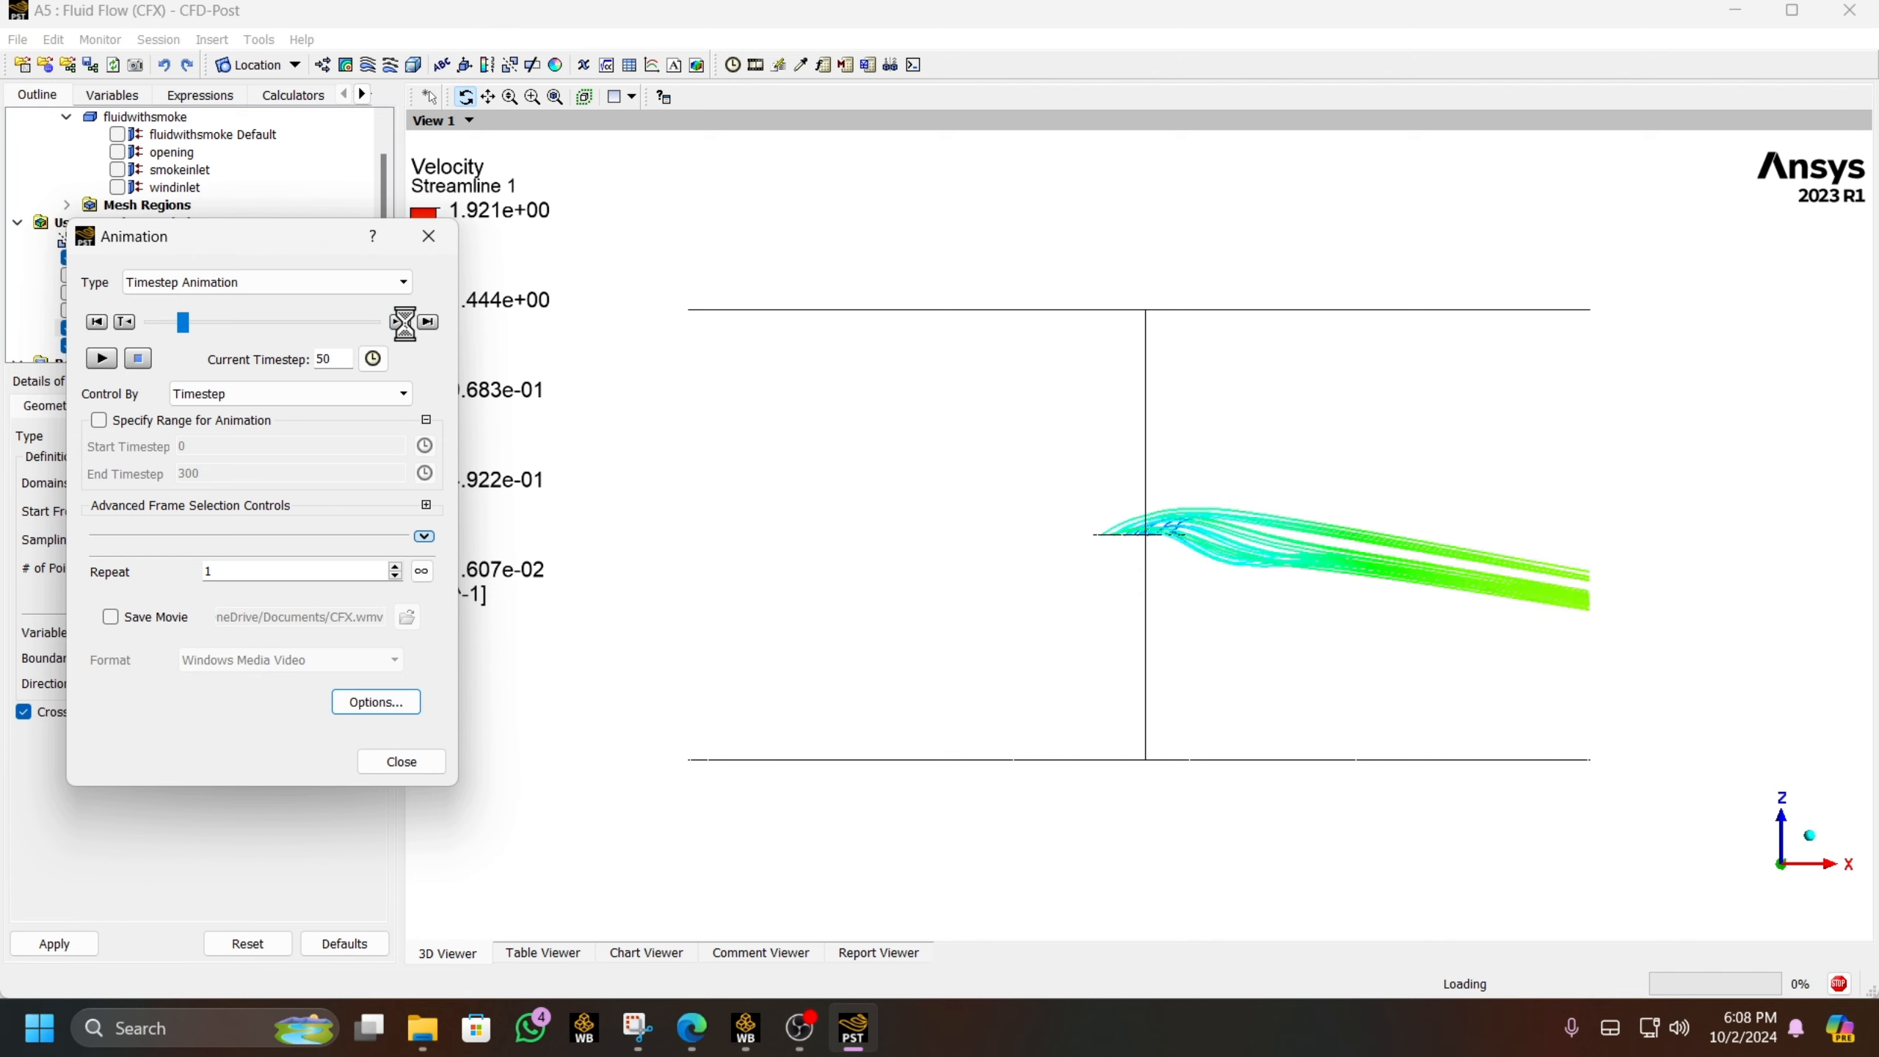
pyautogui.click(400, 322)
pyautogui.click(399, 322)
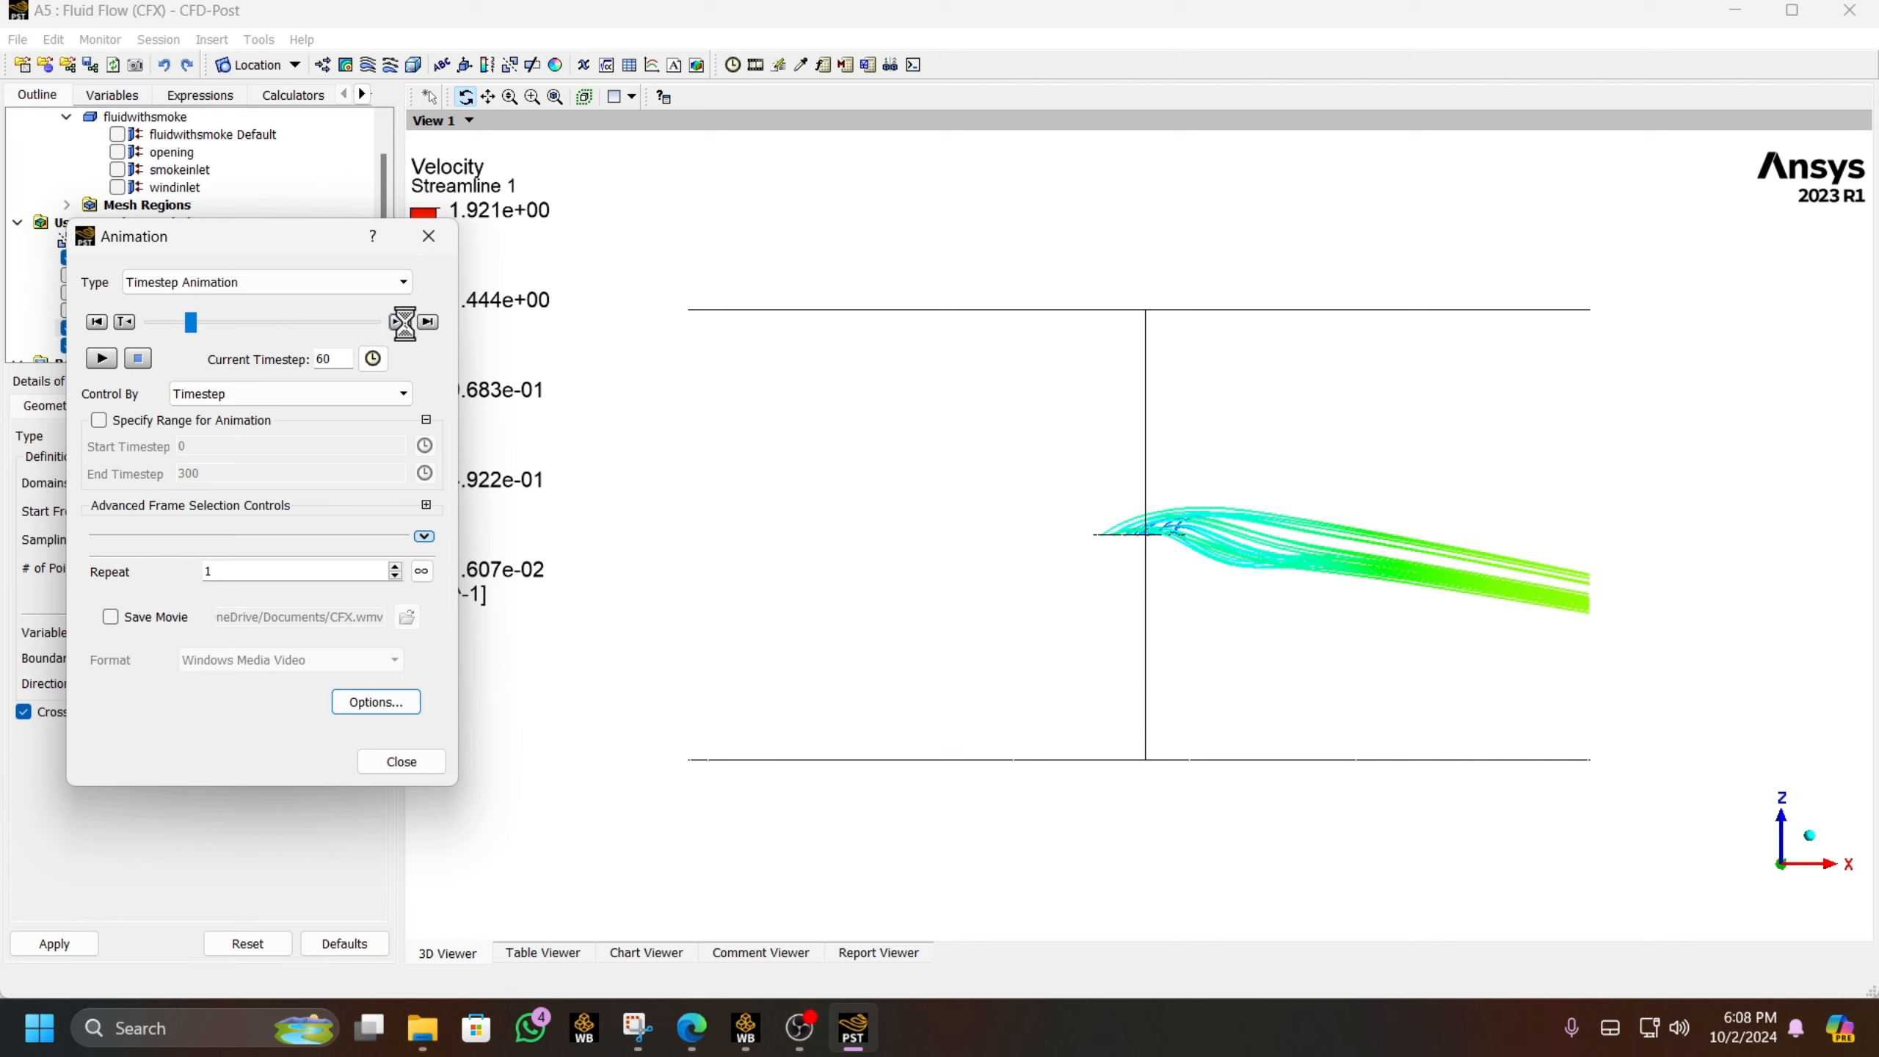
pyautogui.click(400, 322)
pyautogui.click(400, 322)
pyautogui.click(400, 321)
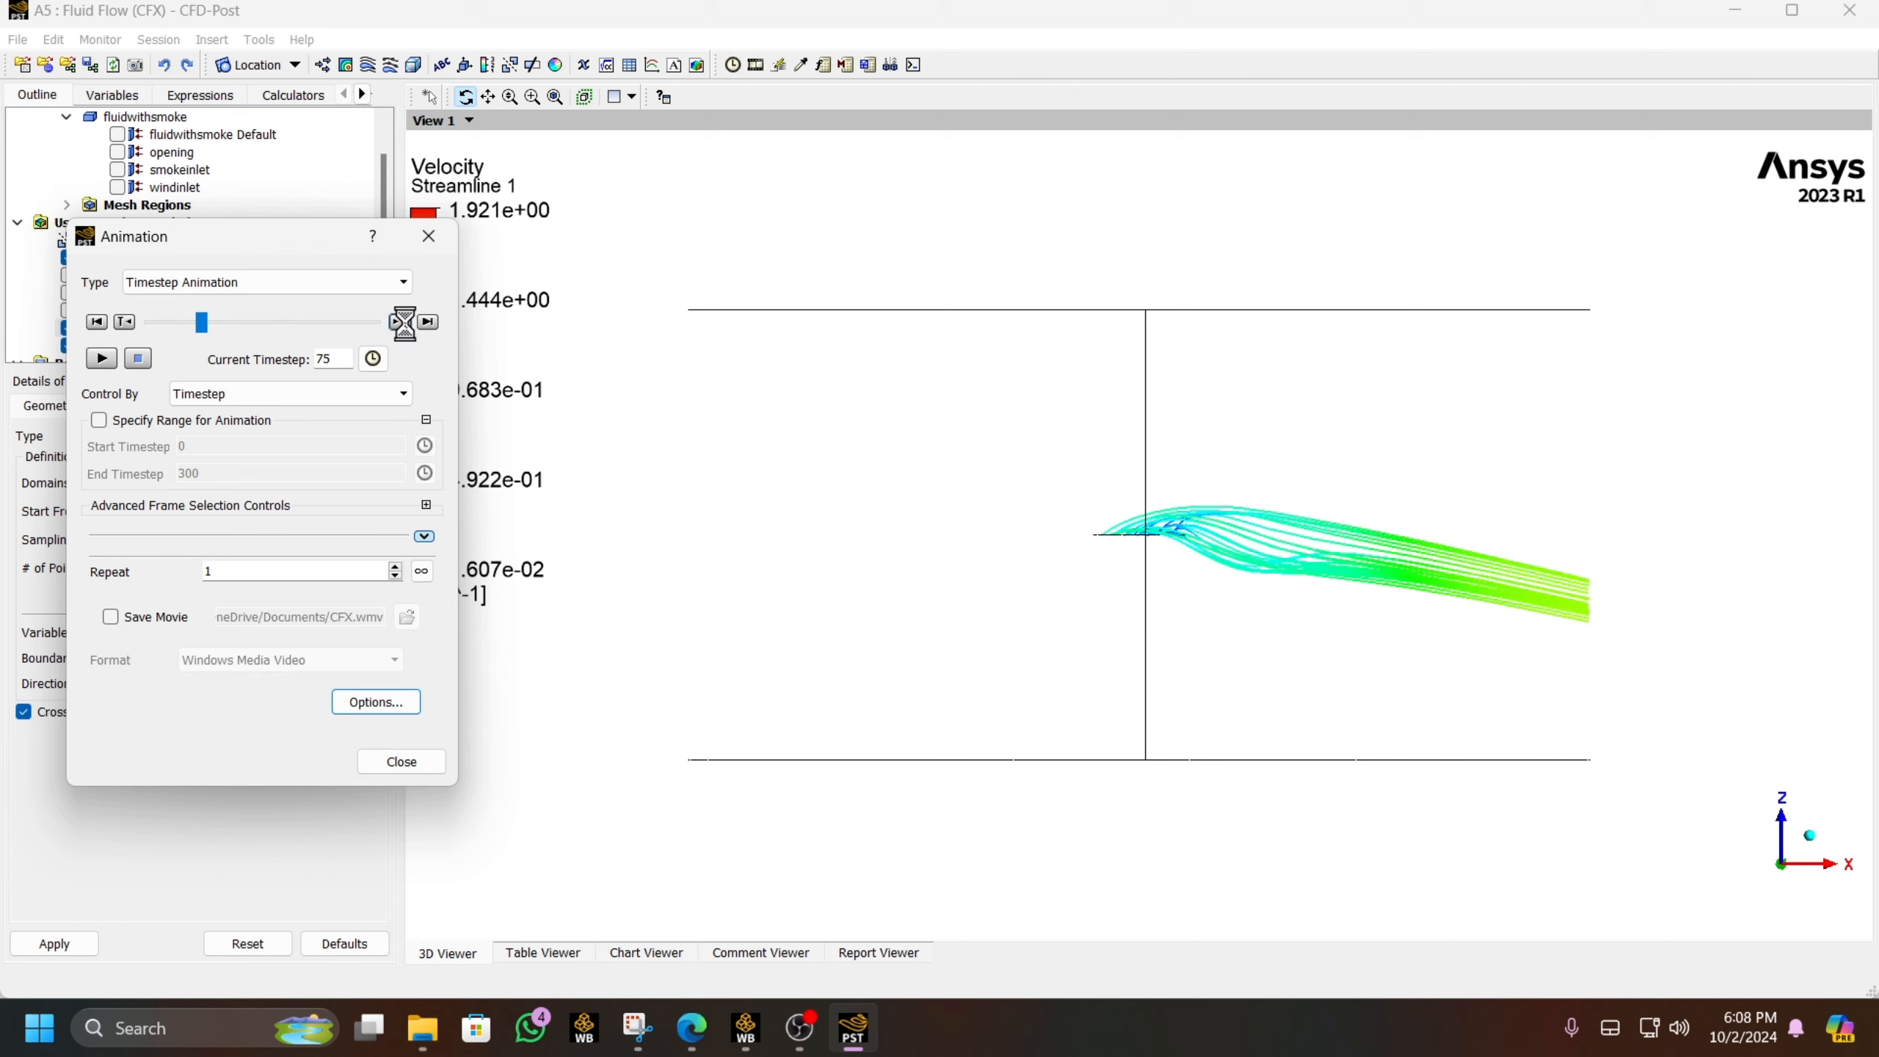
pyautogui.click(399, 321)
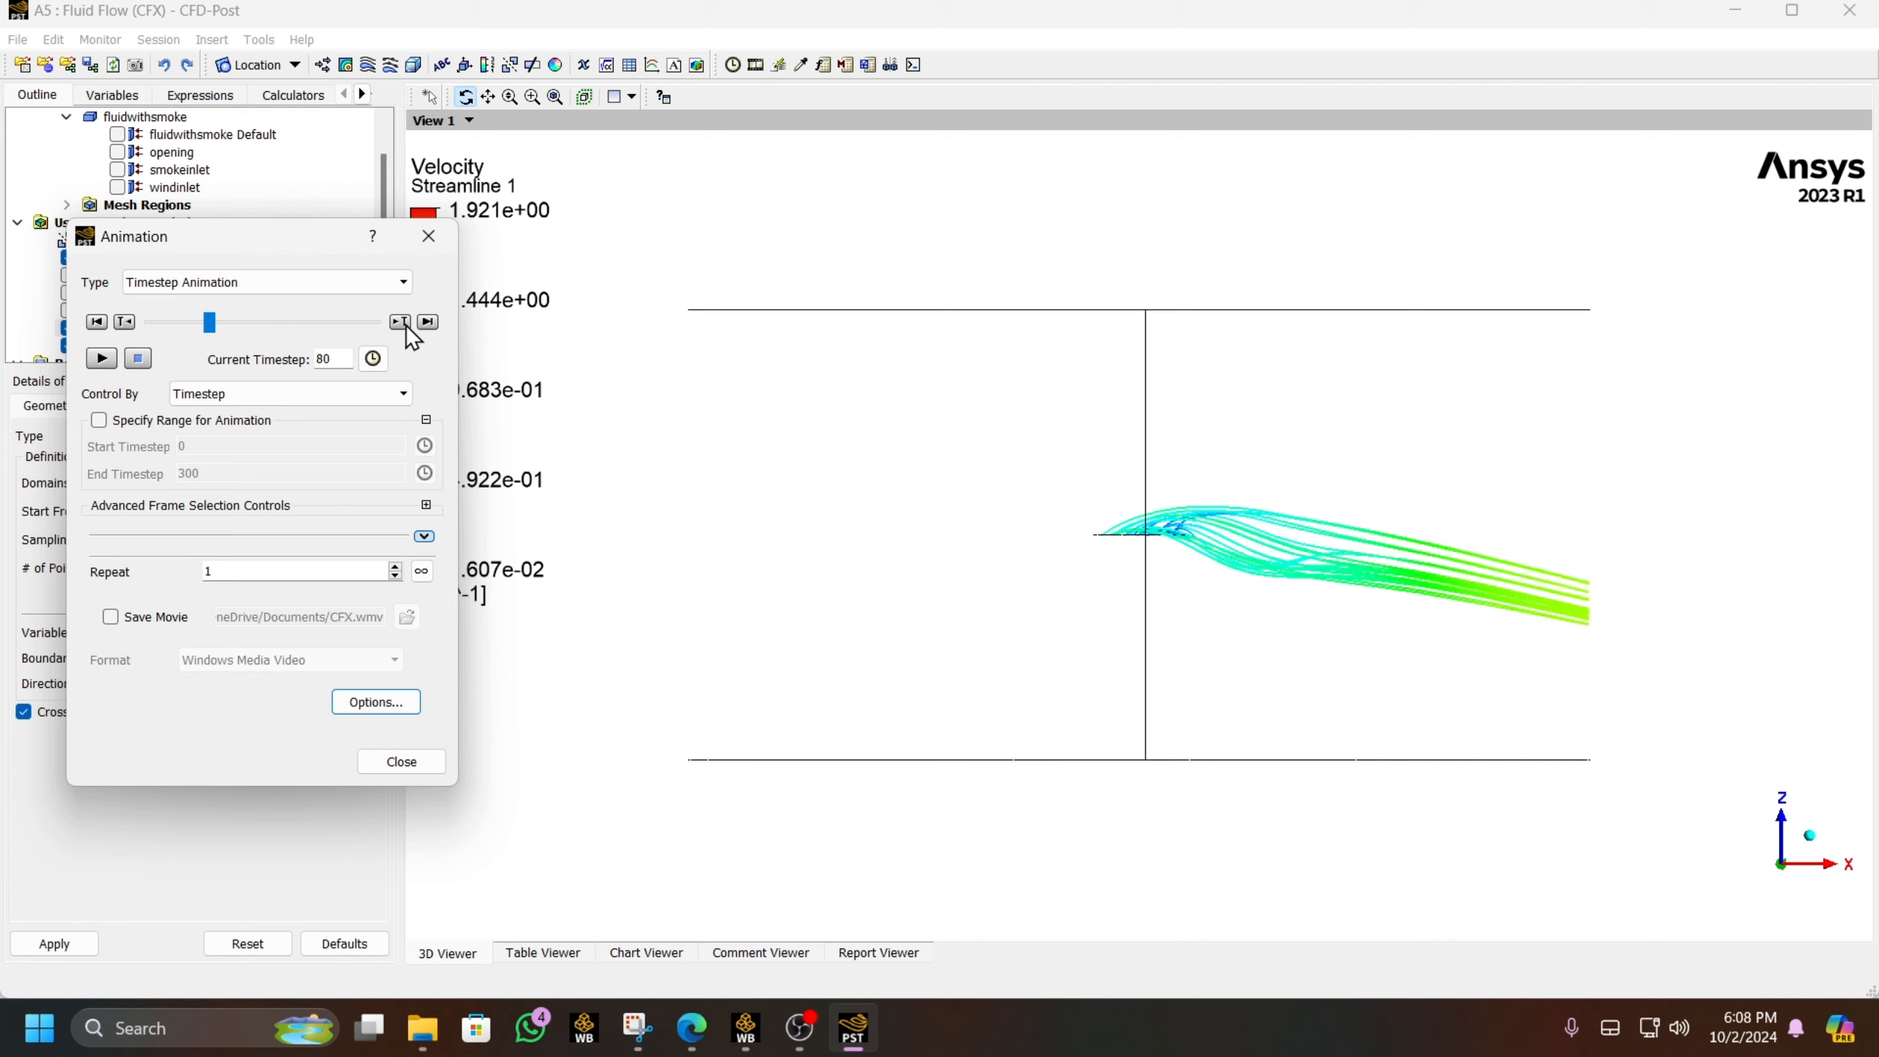
pyautogui.click(400, 321)
pyautogui.click(399, 322)
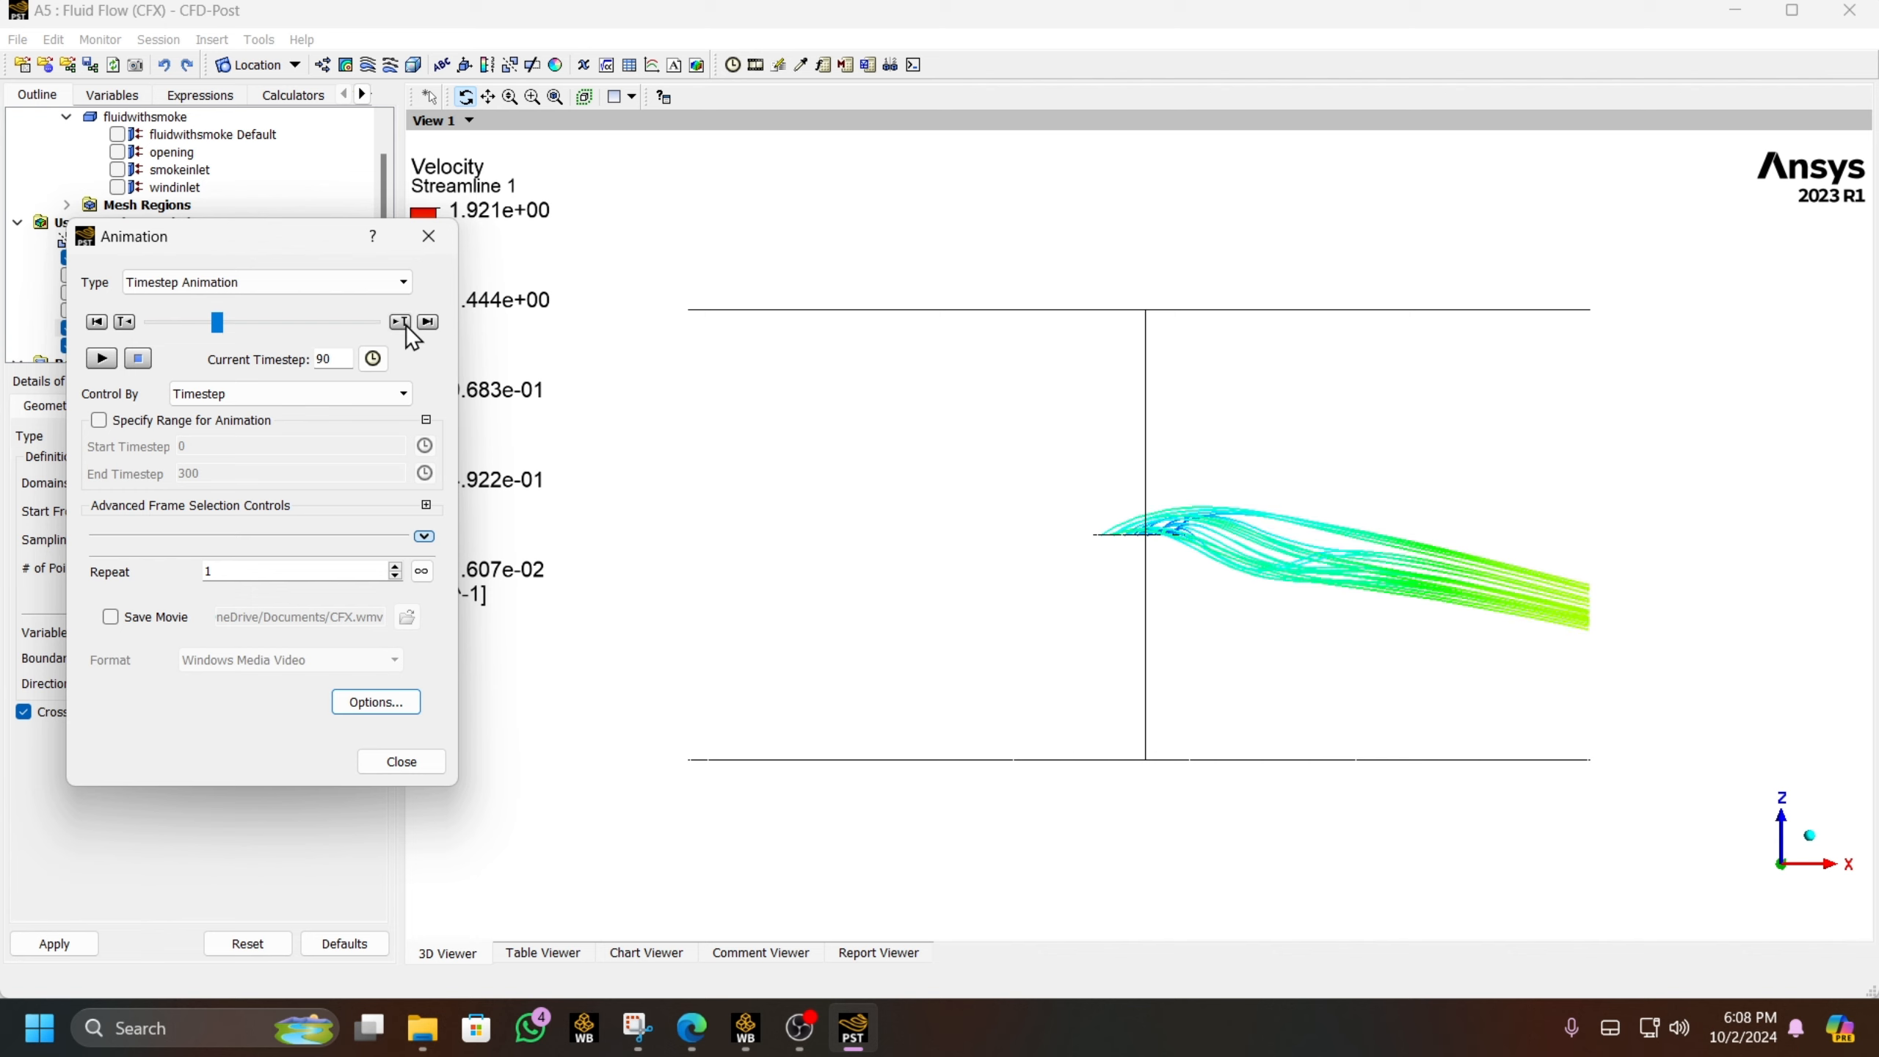
pyautogui.click(400, 322)
pyautogui.click(406, 325)
pyautogui.click(405, 325)
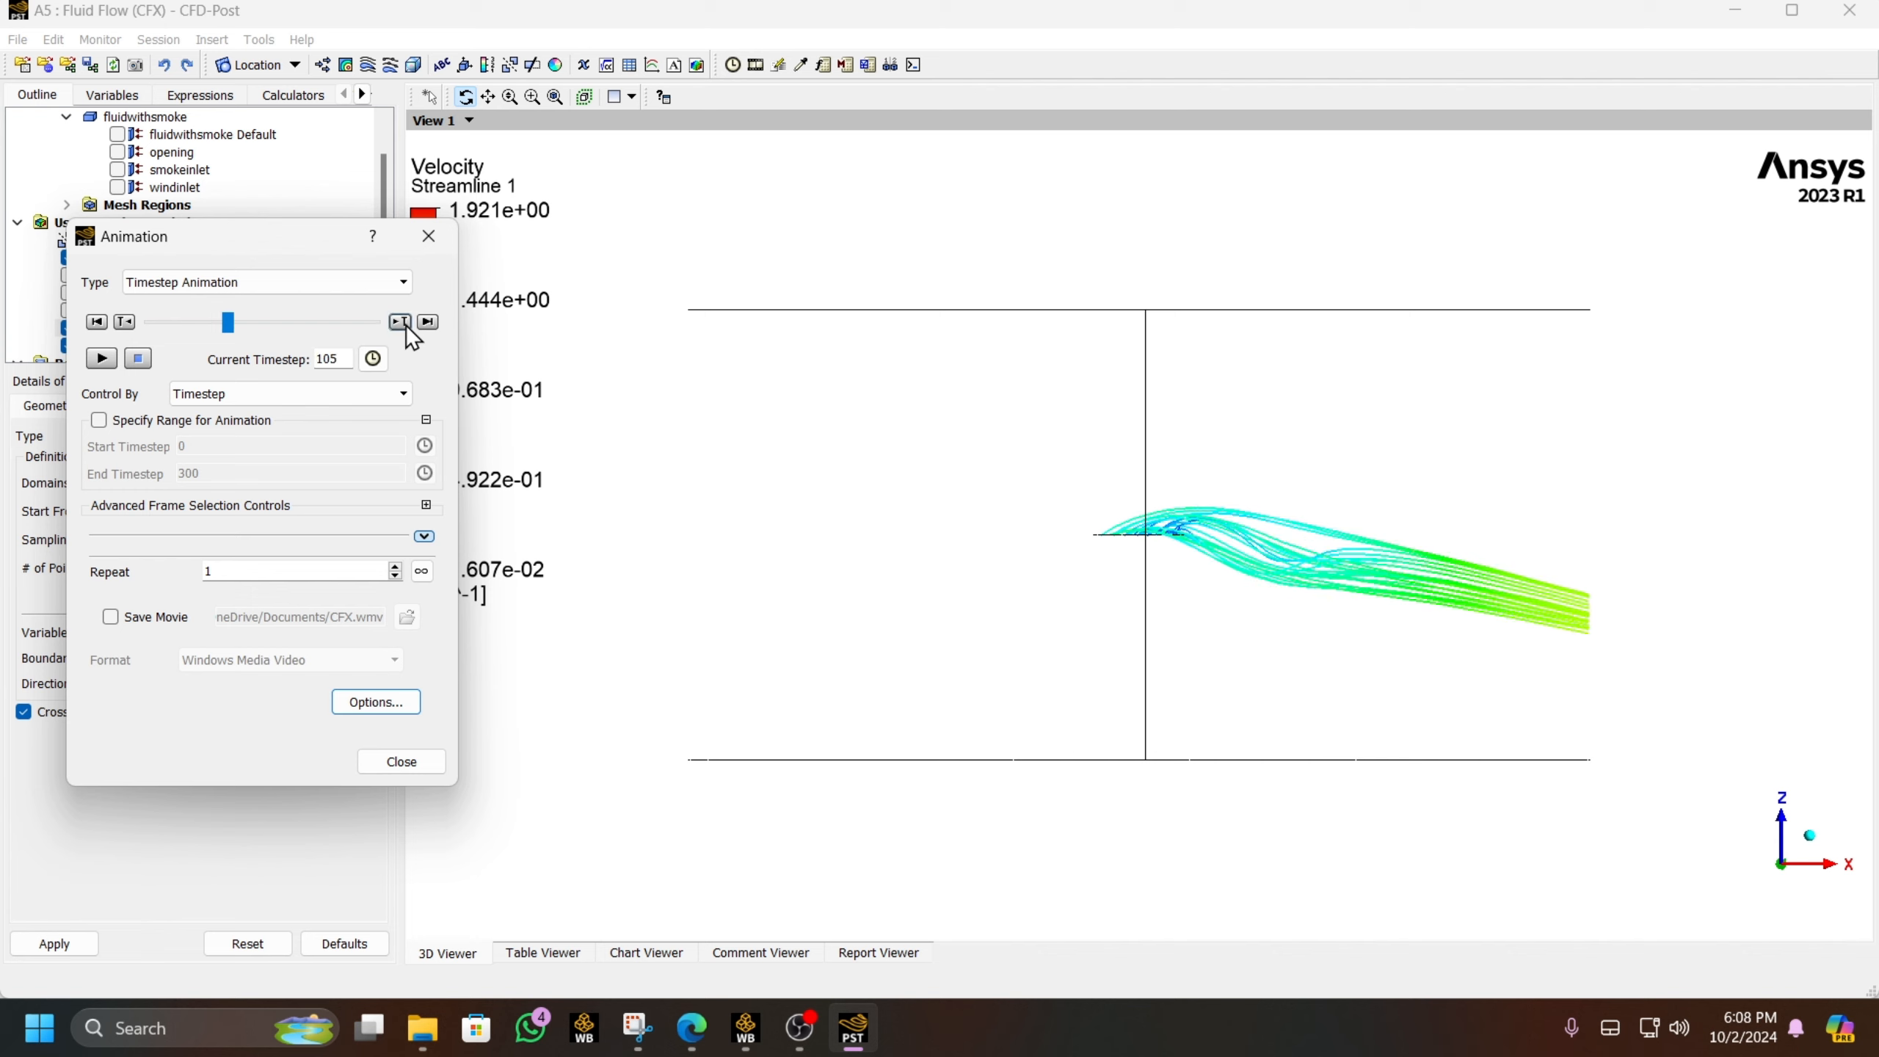
pyautogui.click(405, 325)
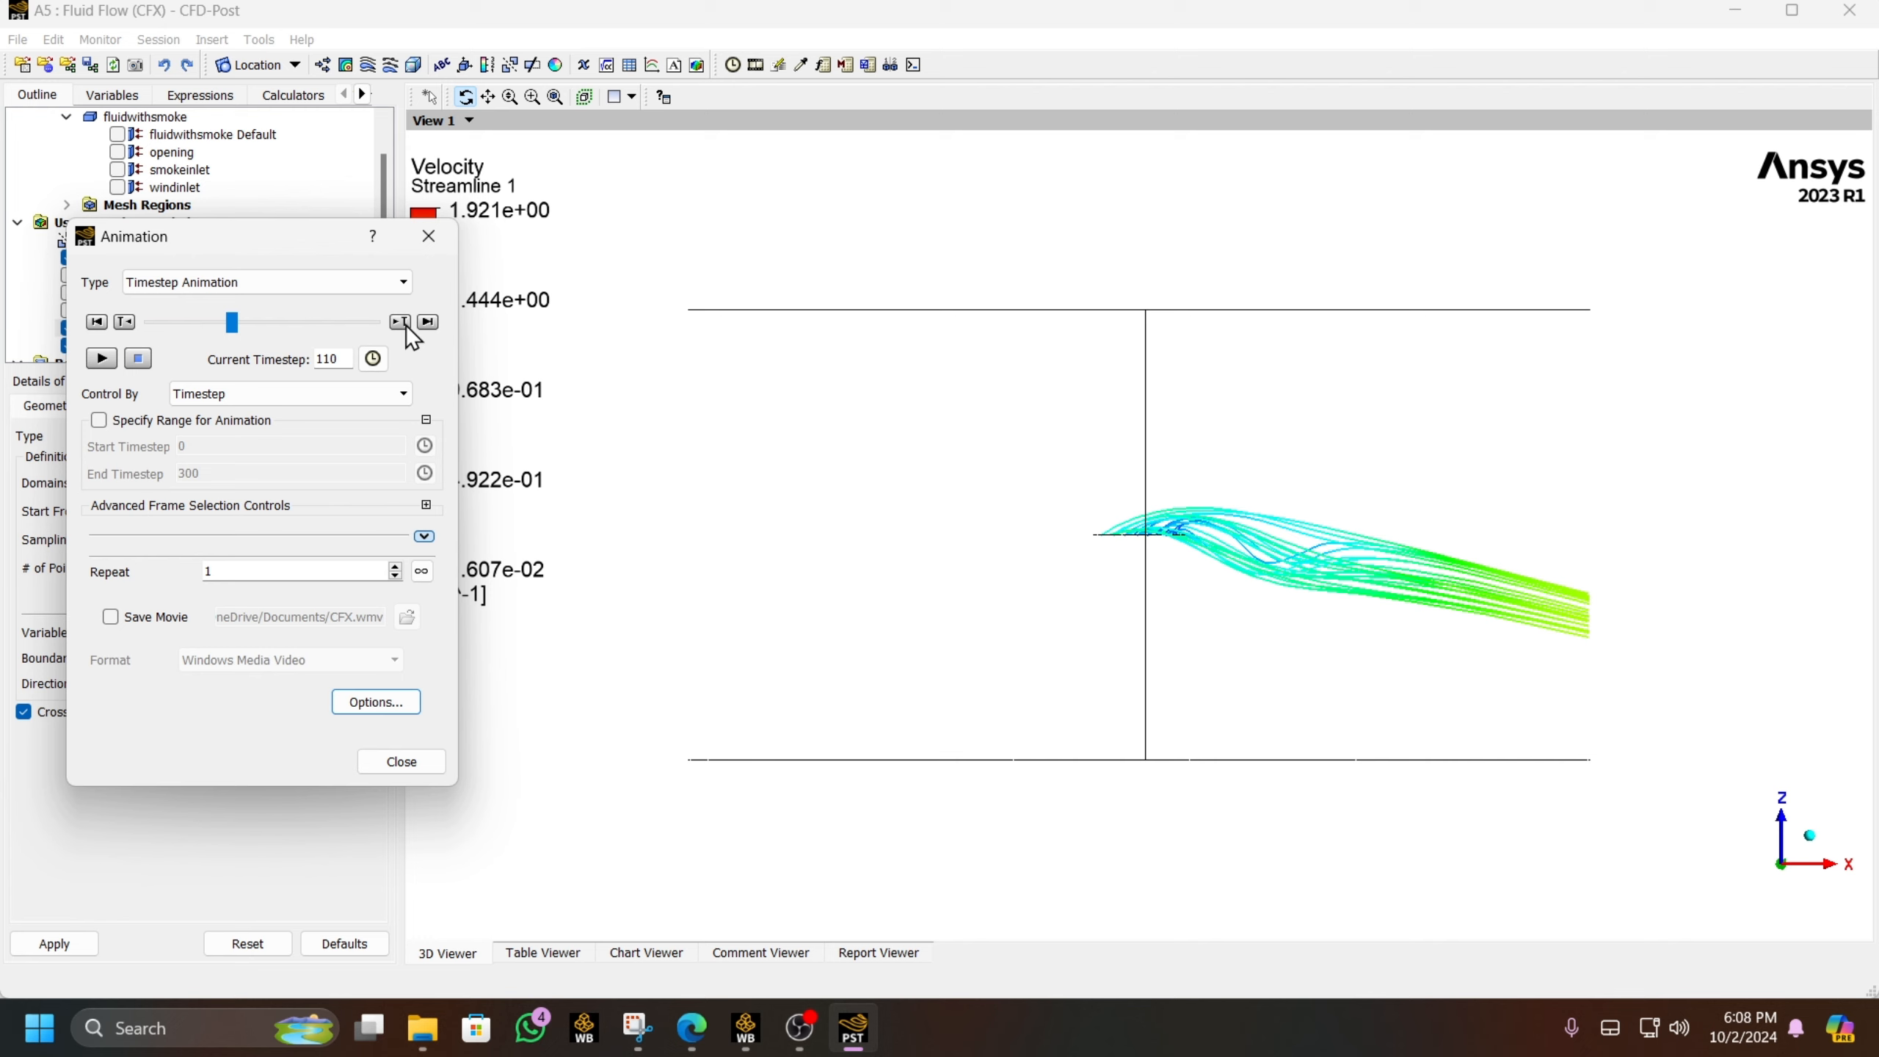
pyautogui.click(405, 326)
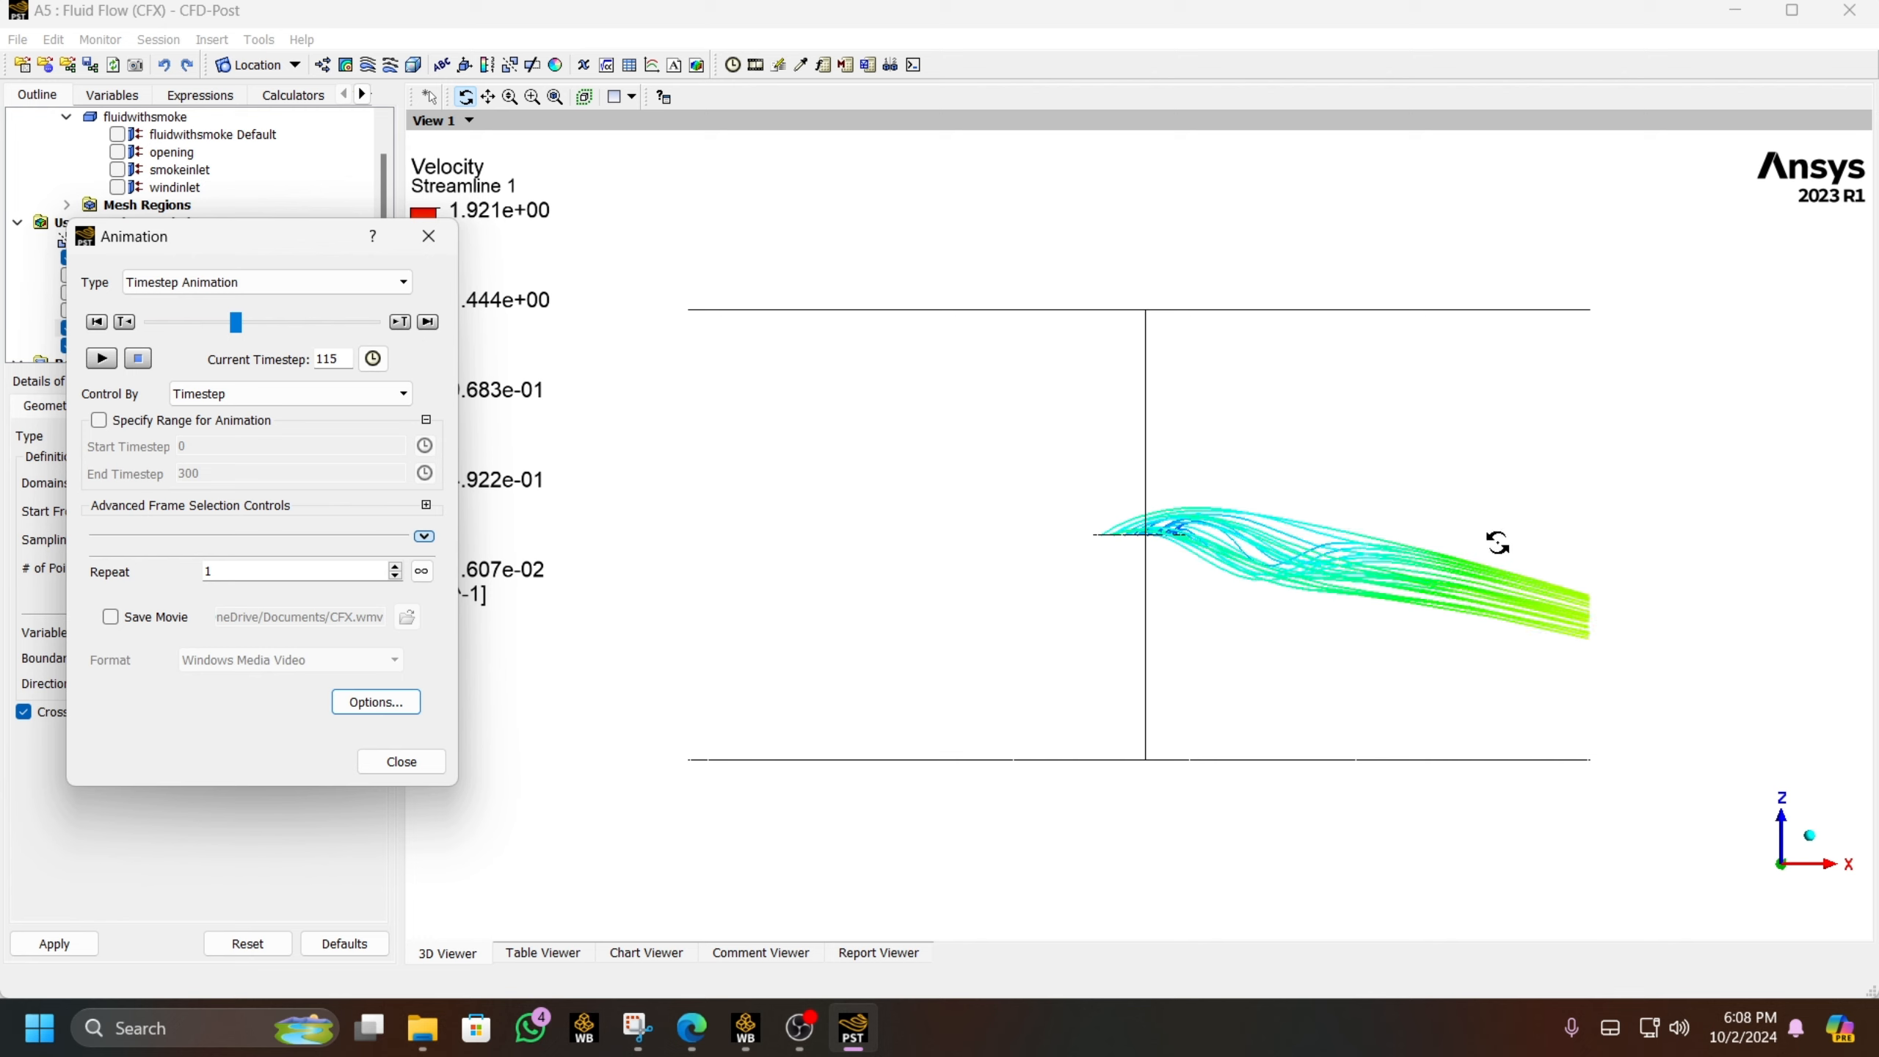
# - Show the fluidwithsmoke Default boundary surface together with the streamlines
pyautogui.moveTo(1429, 587); pyautogui.dragTo(1325, 633)
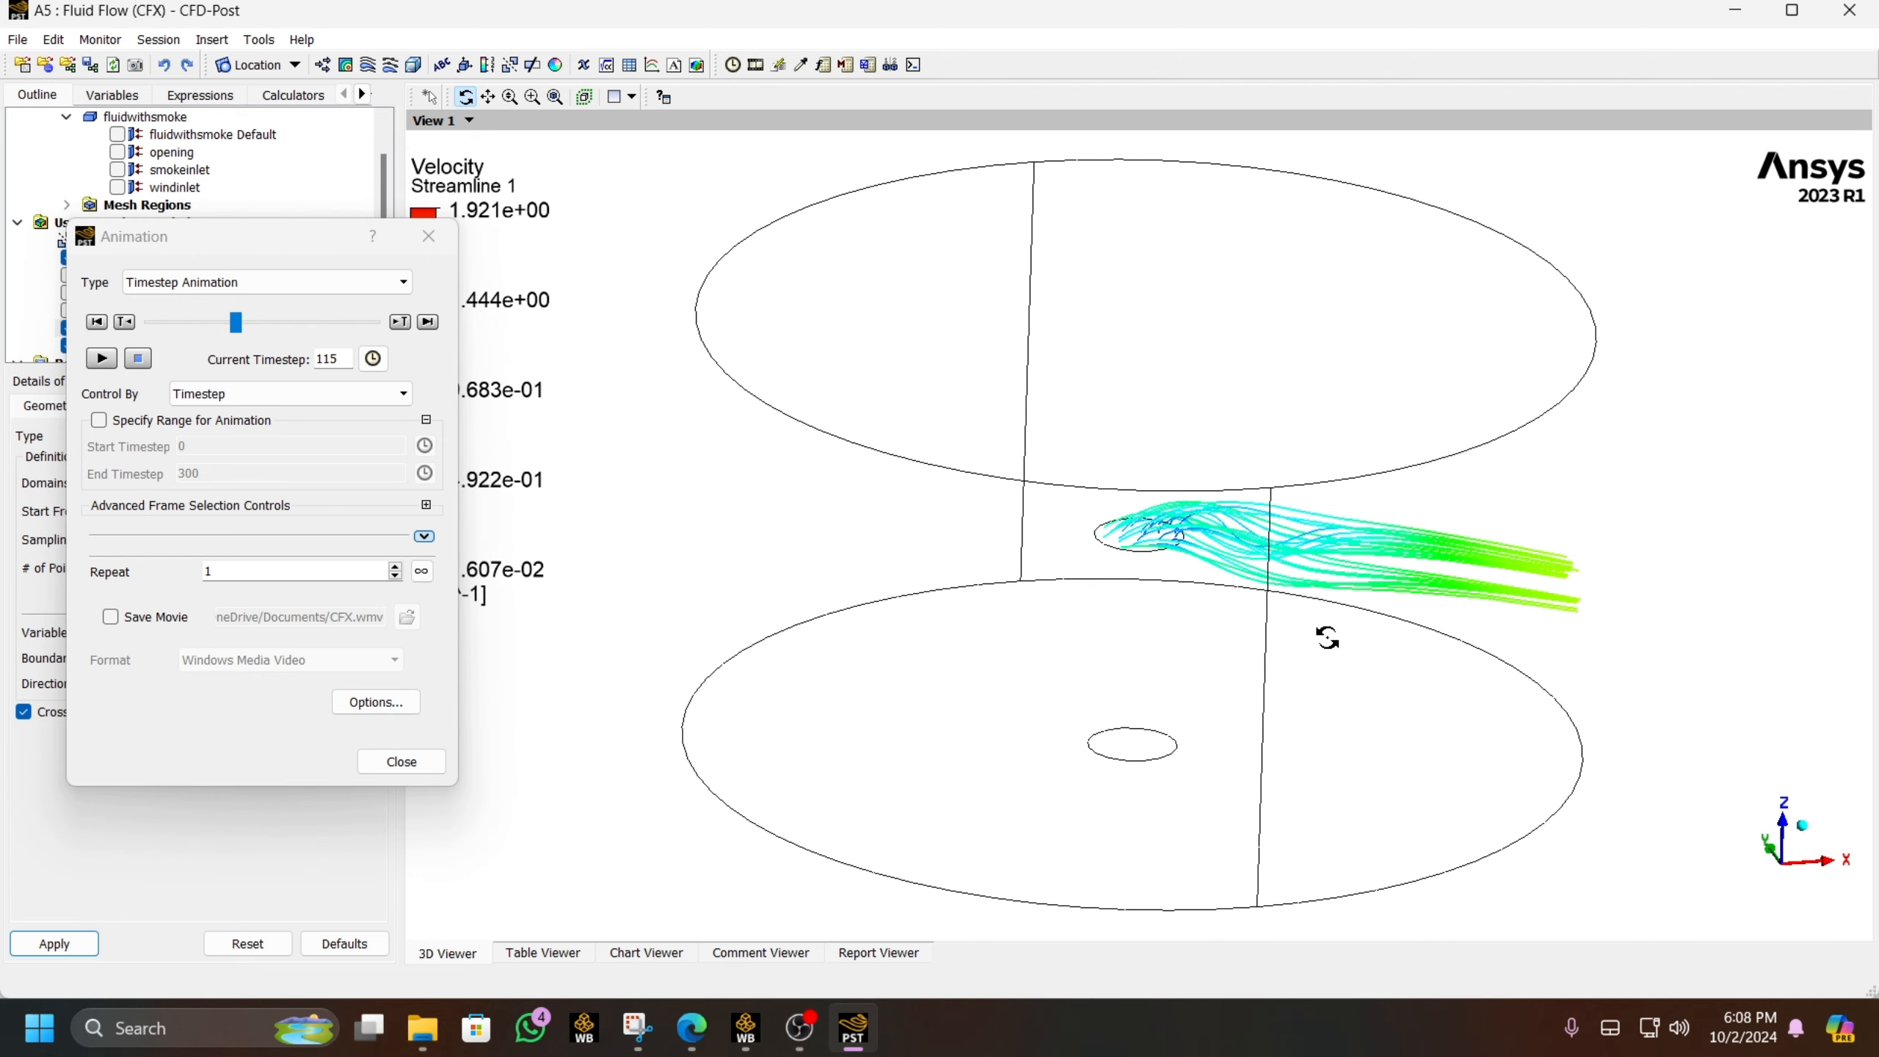
pyautogui.click(116, 135)
pyautogui.moveTo(947, 509); pyautogui.dragTo(1171, 582)
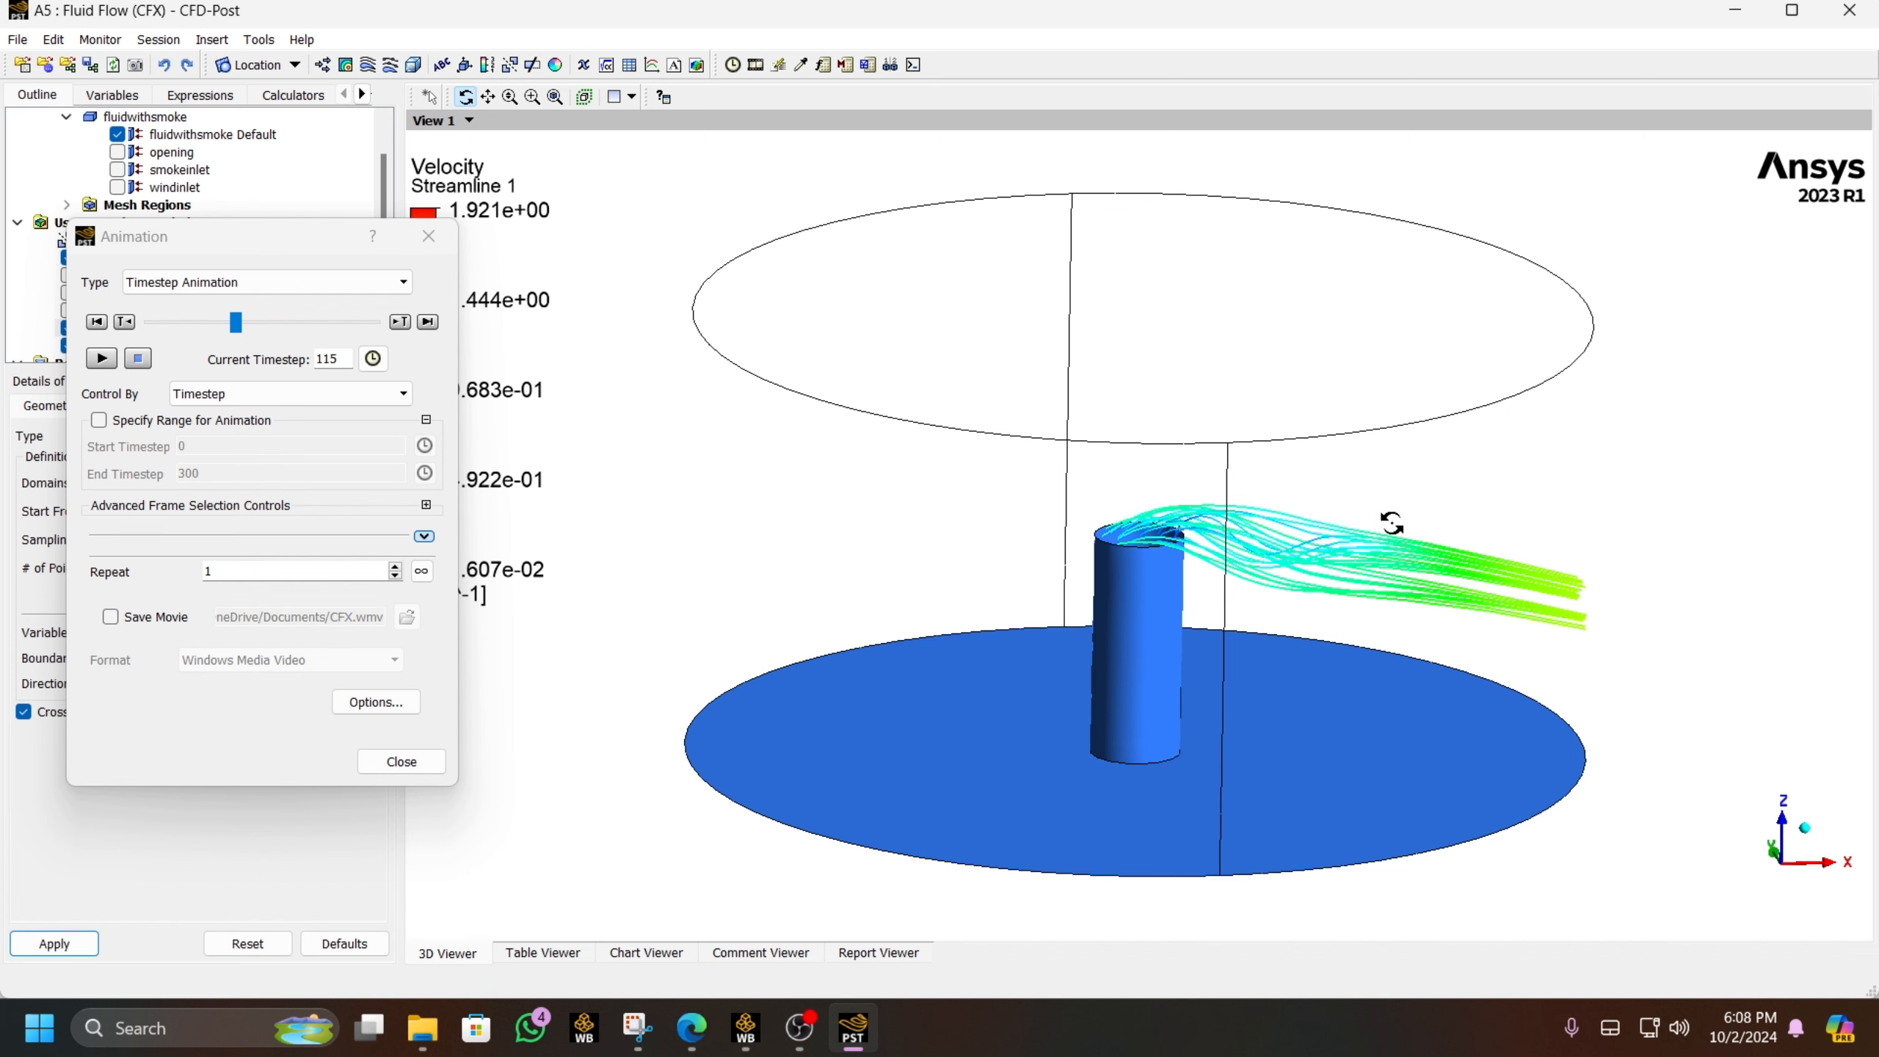
# - Move the animation to timestep 165 and examine the streamlines around the chimney from several angles
pyautogui.click(244, 321)
pyautogui.moveTo(244, 319); pyautogui.dragTo(275, 321)
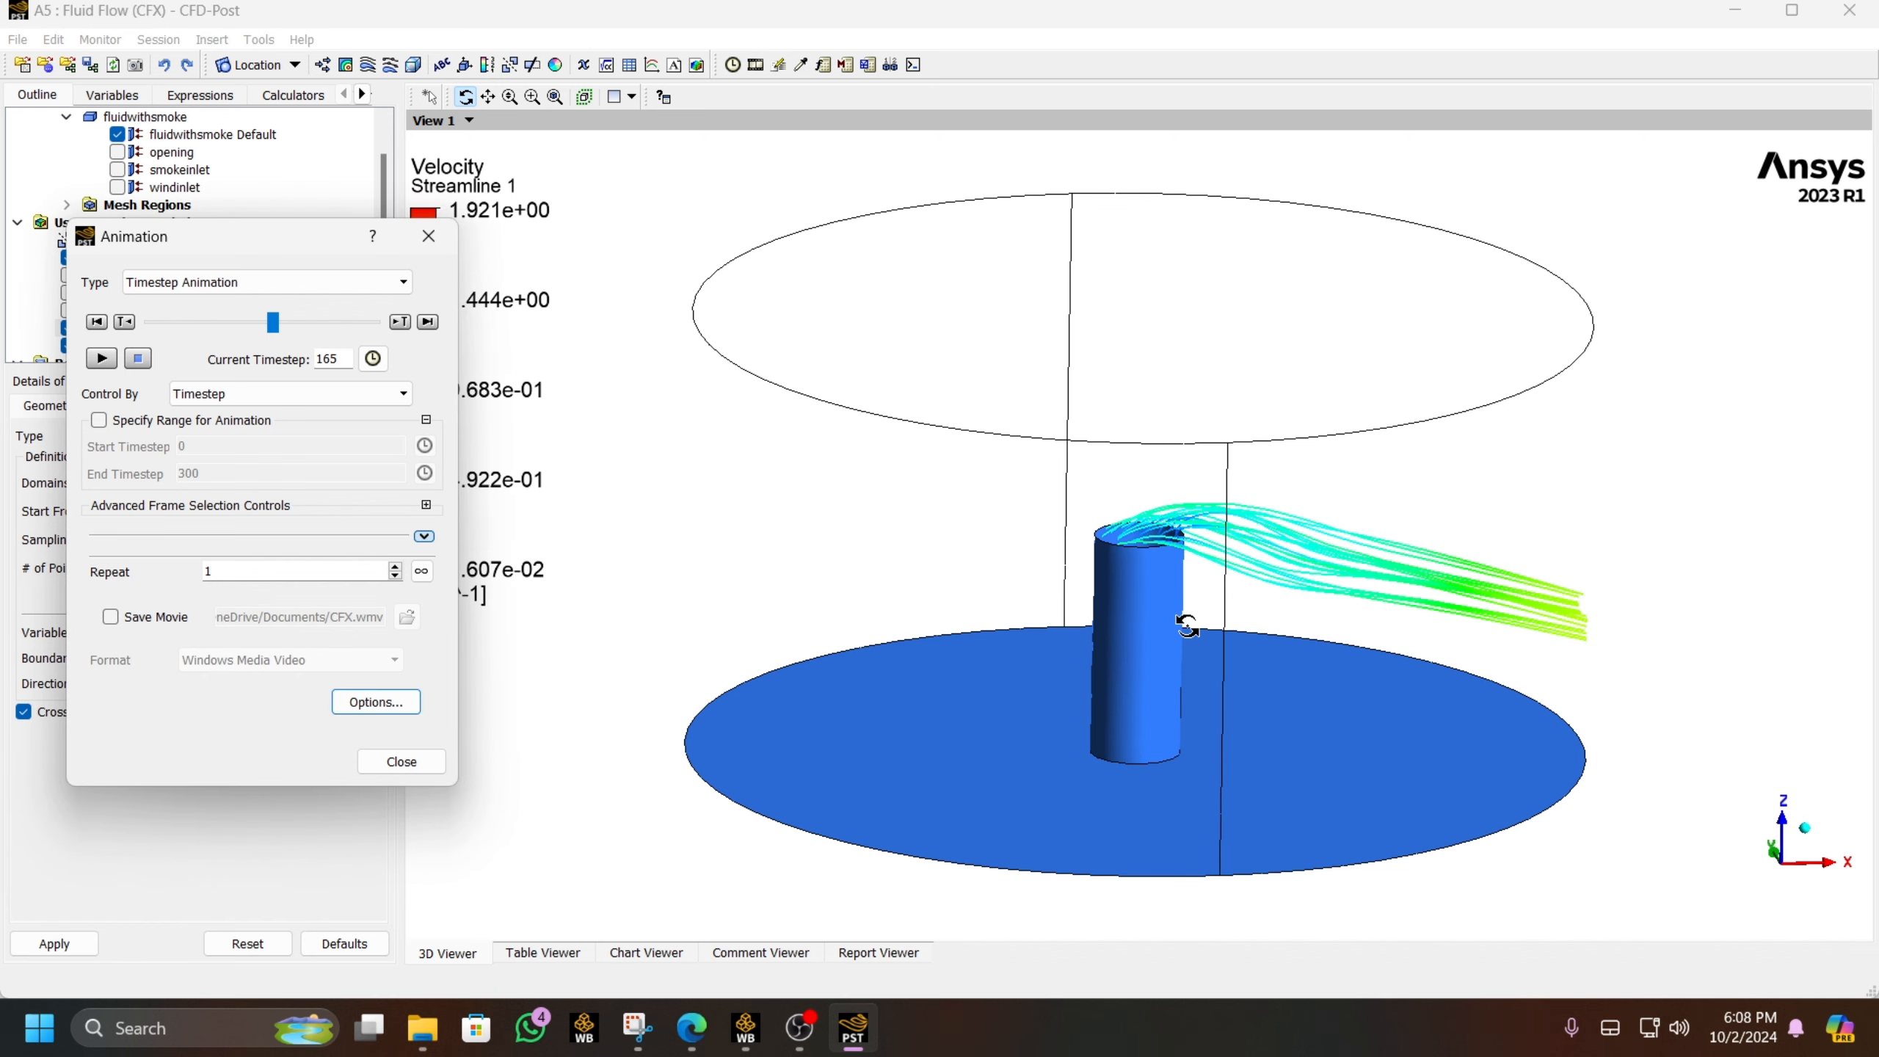
pyautogui.moveTo(1157, 579); pyautogui.dragTo(1378, 663)
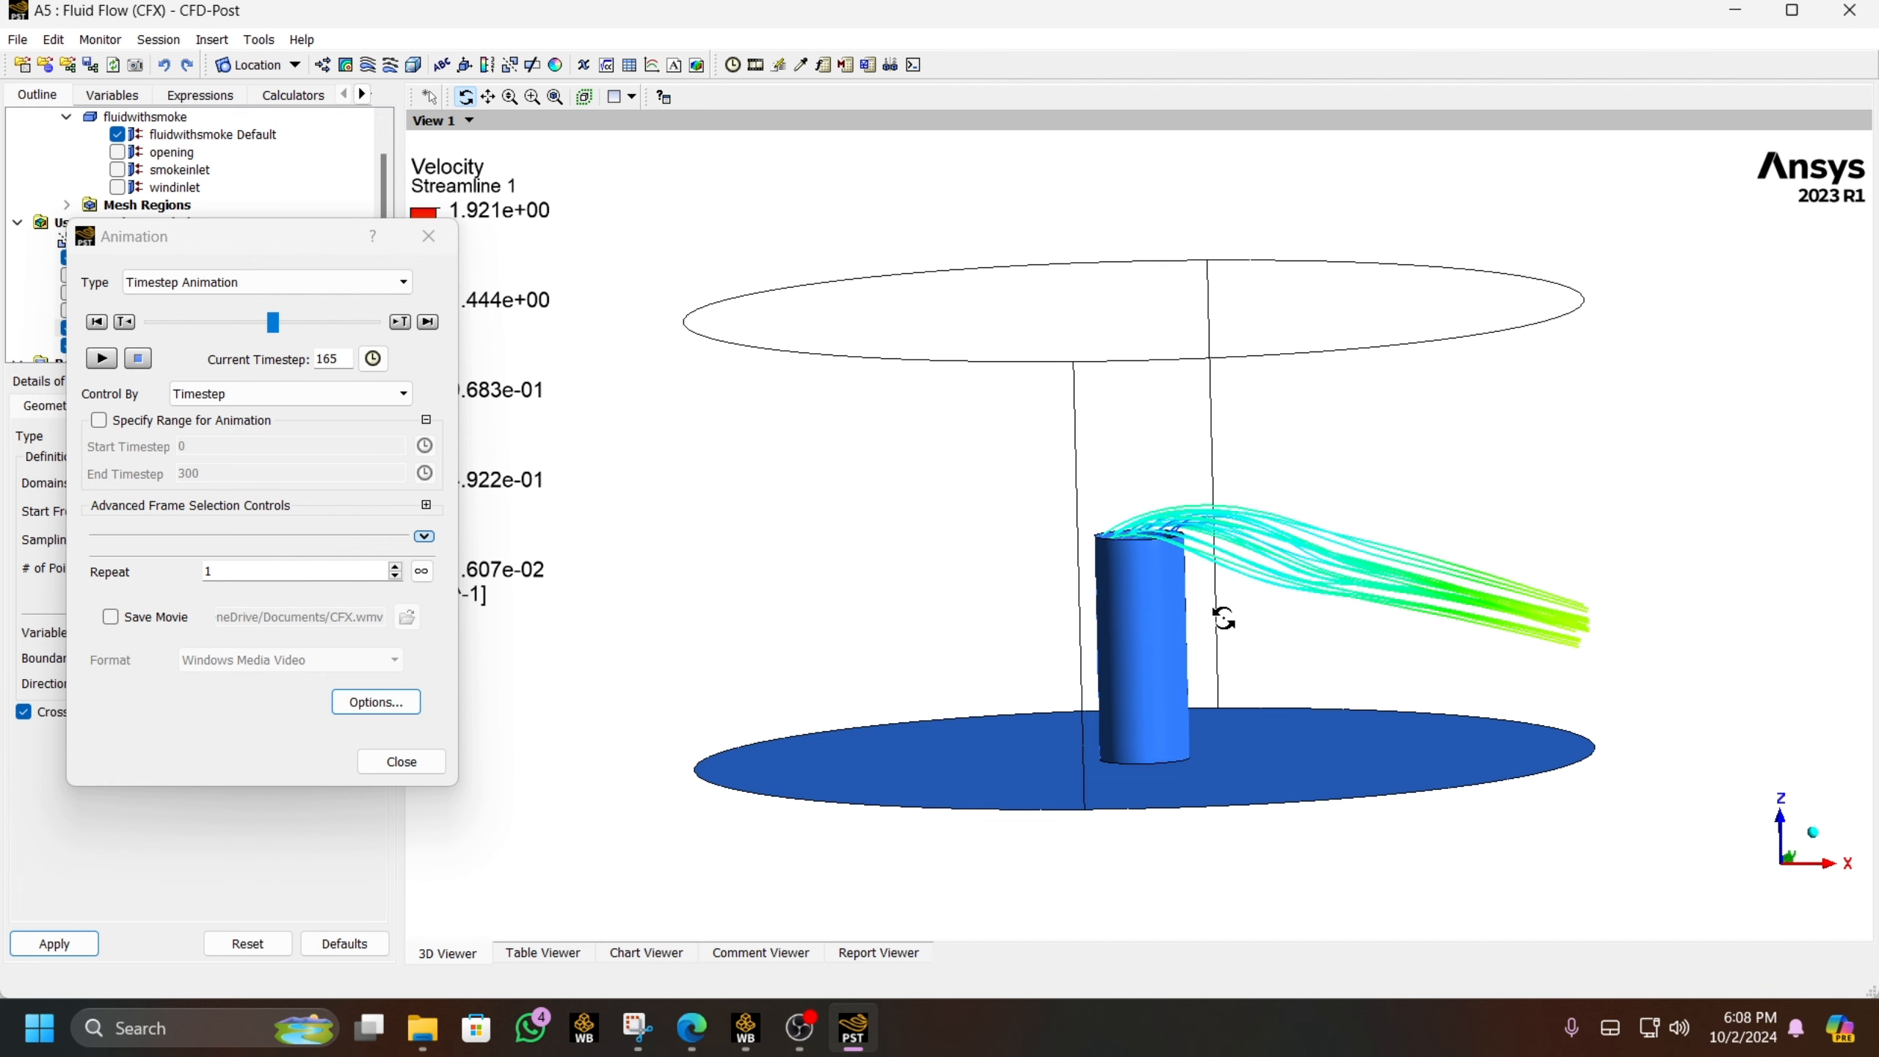
pyautogui.moveTo(1223, 618); pyautogui.dragTo(1254, 638)
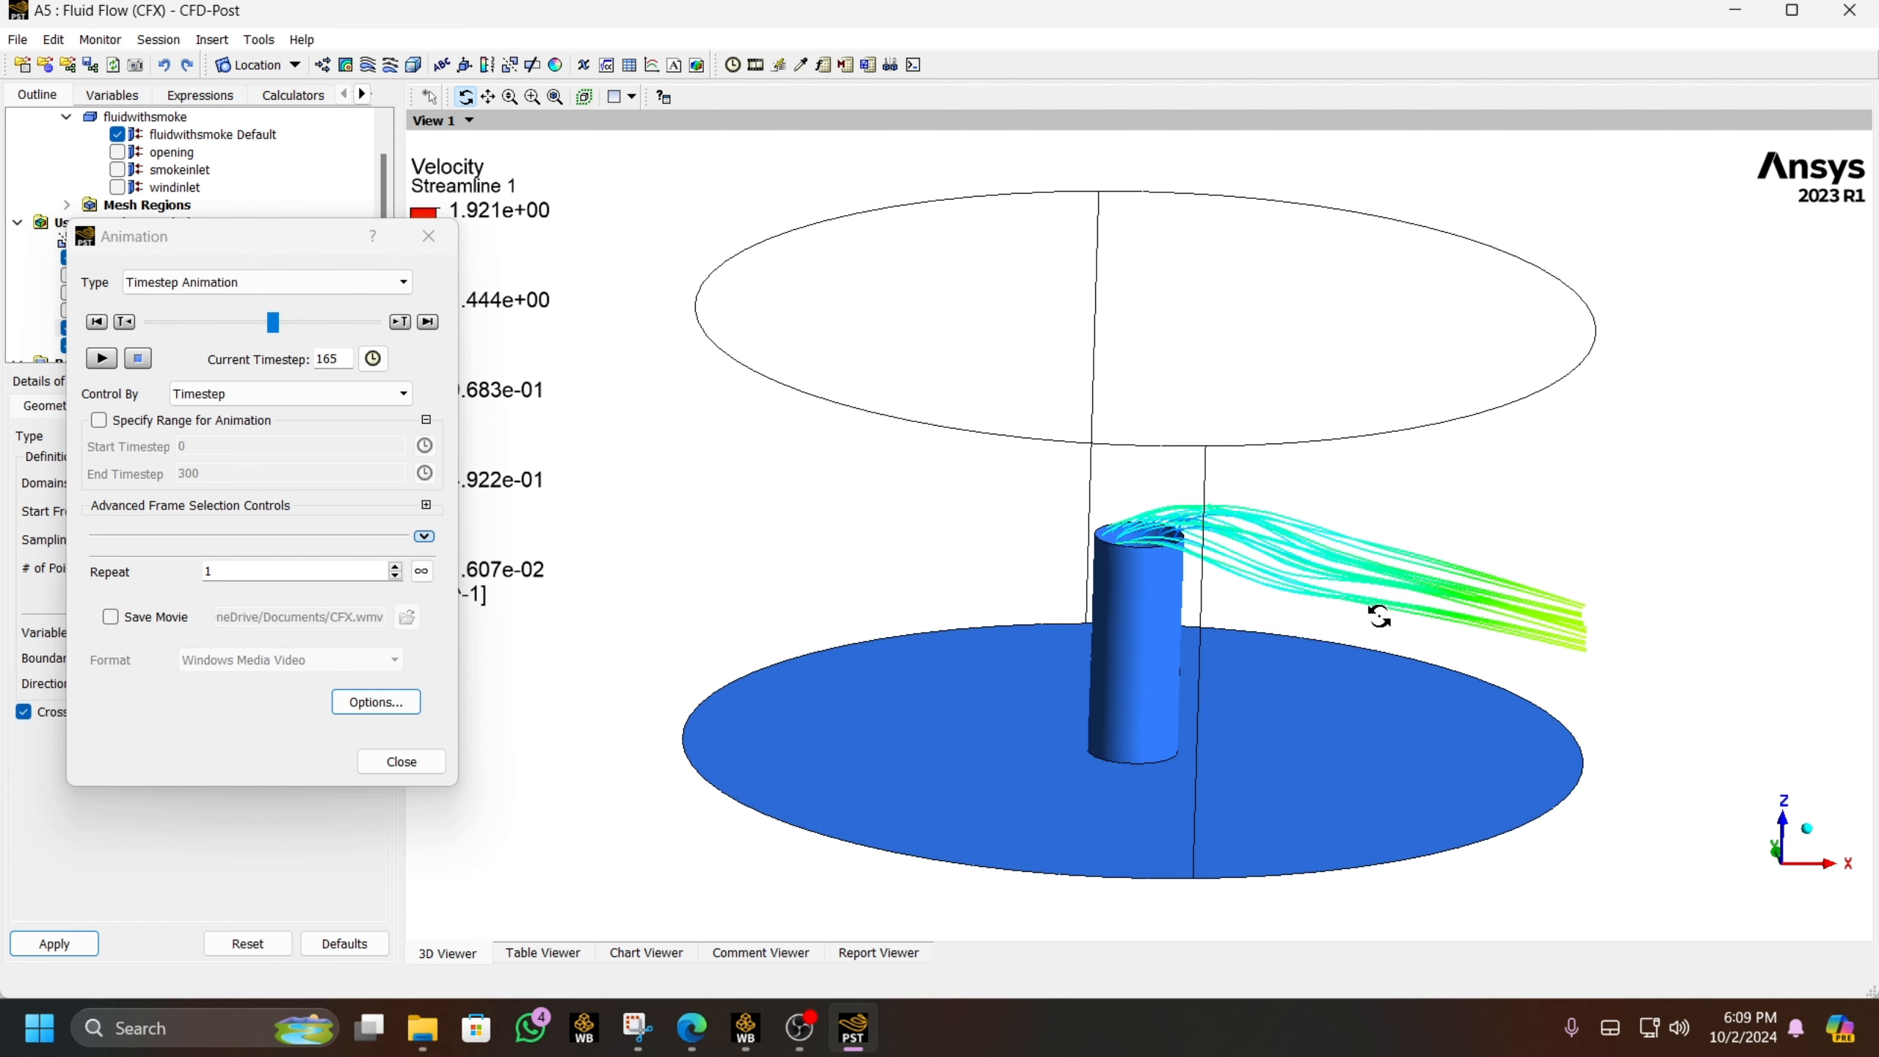
# - Move the animation to timestep 275 and inspect how the streamlines bend downstream of the chimney
pyautogui.click(273, 323)
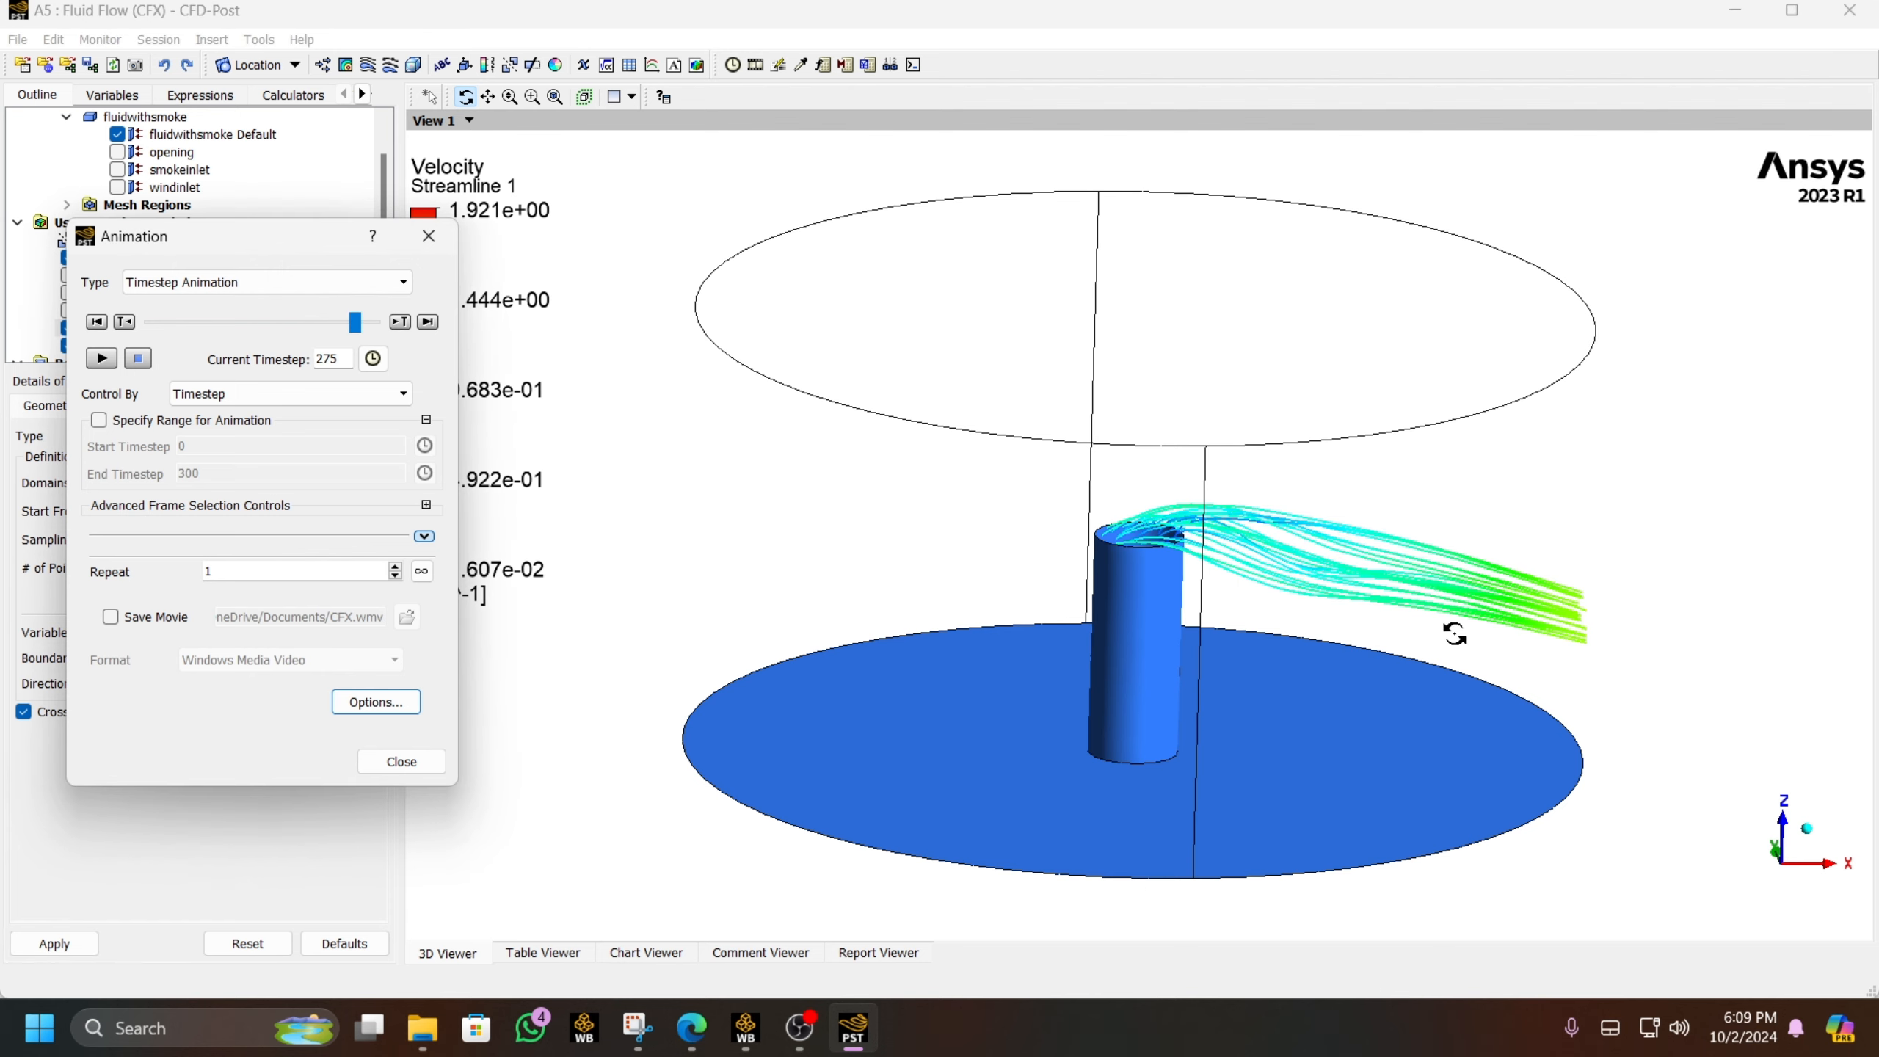
pyautogui.moveTo(1447, 629); pyautogui.dragTo(1389, 621)
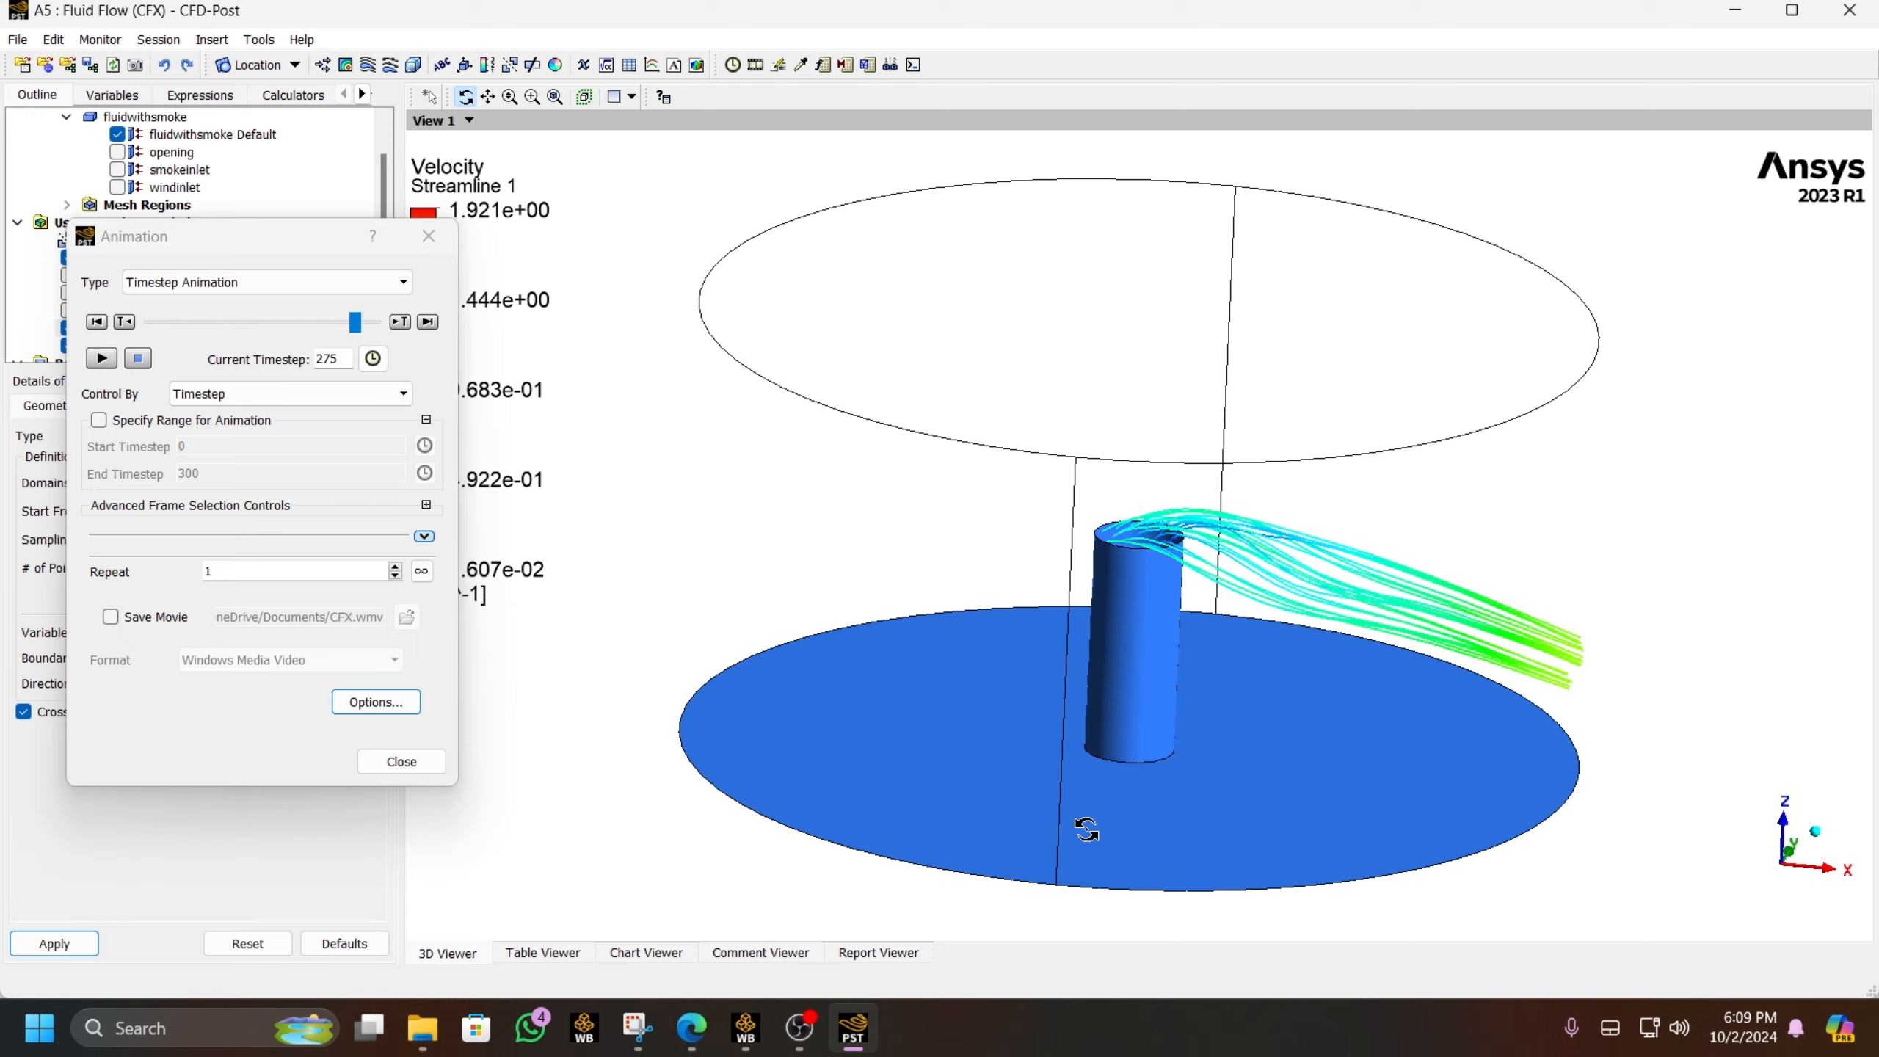
pyautogui.moveTo(1086, 828); pyautogui.dragTo(1191, 644)
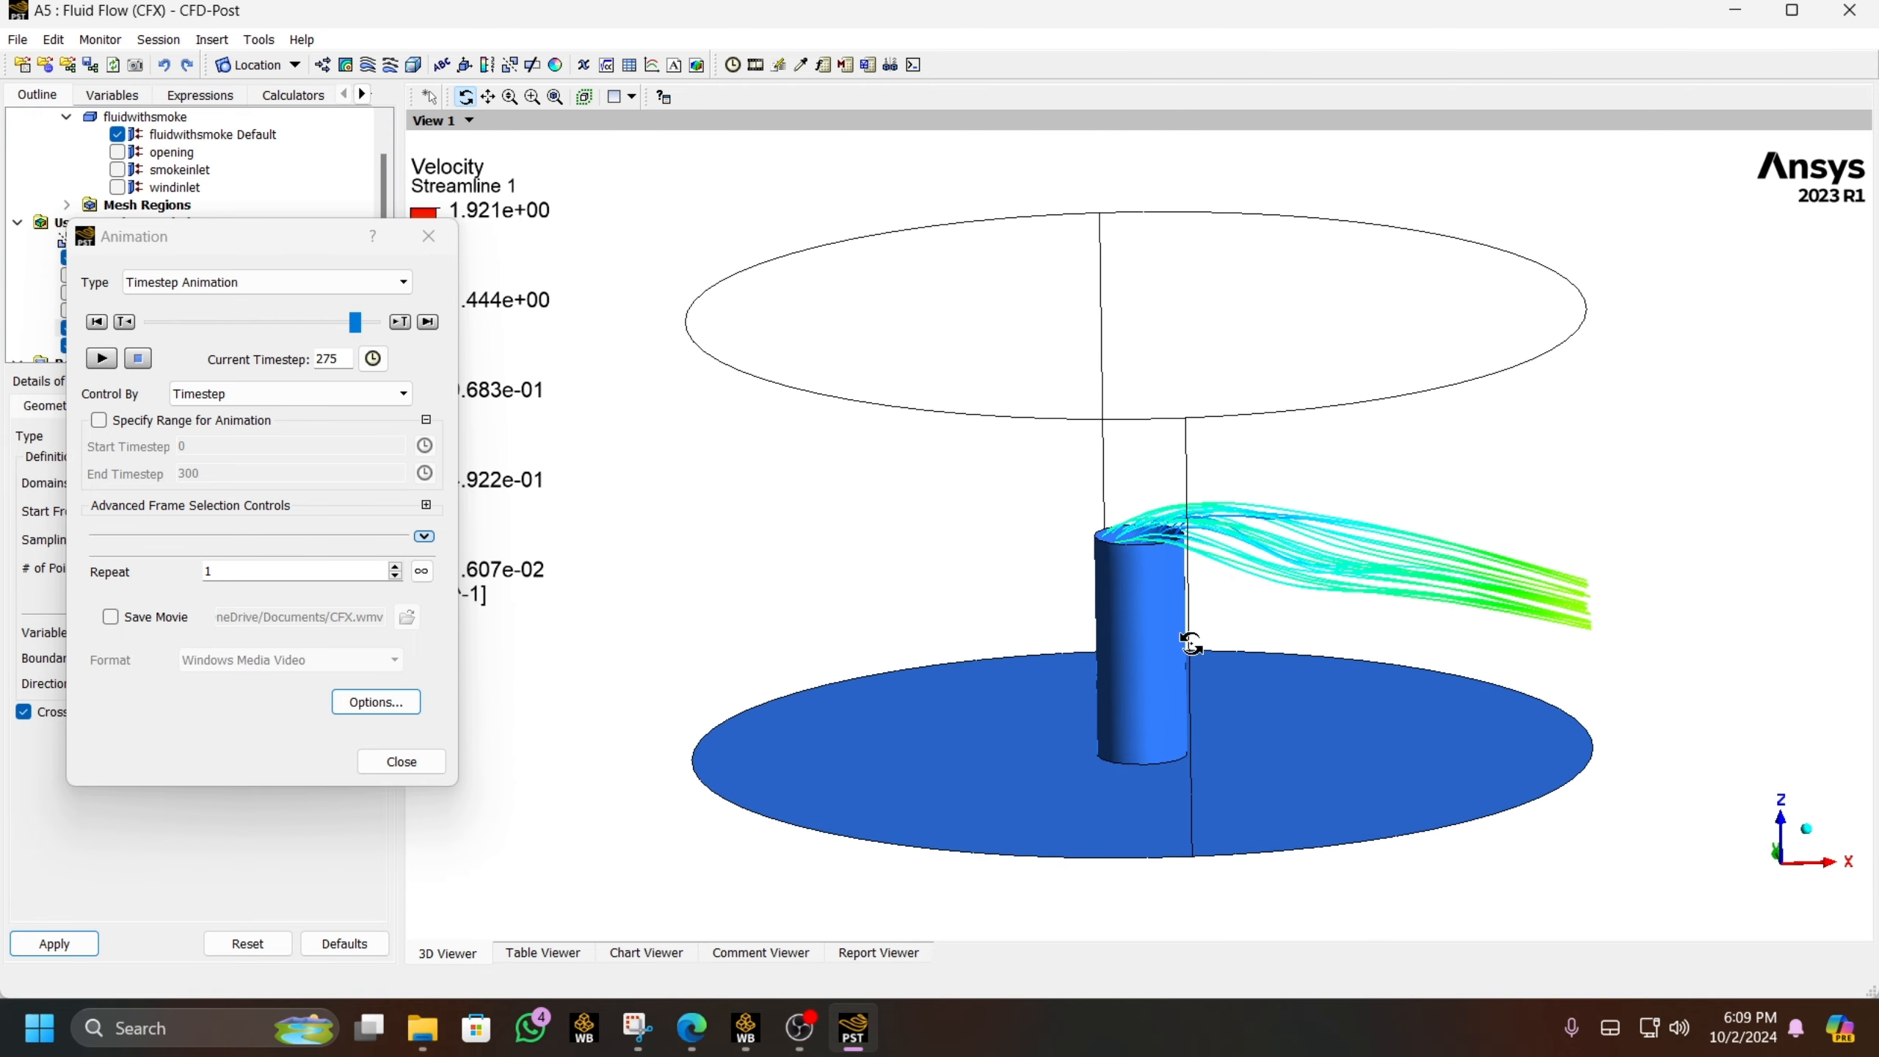
# - Advance the streamlines through timesteps 280 and 290 to 300, inspect them from other angles and close the animation settings
pyautogui.moveTo(356, 323); pyautogui.dragTo(362, 325)
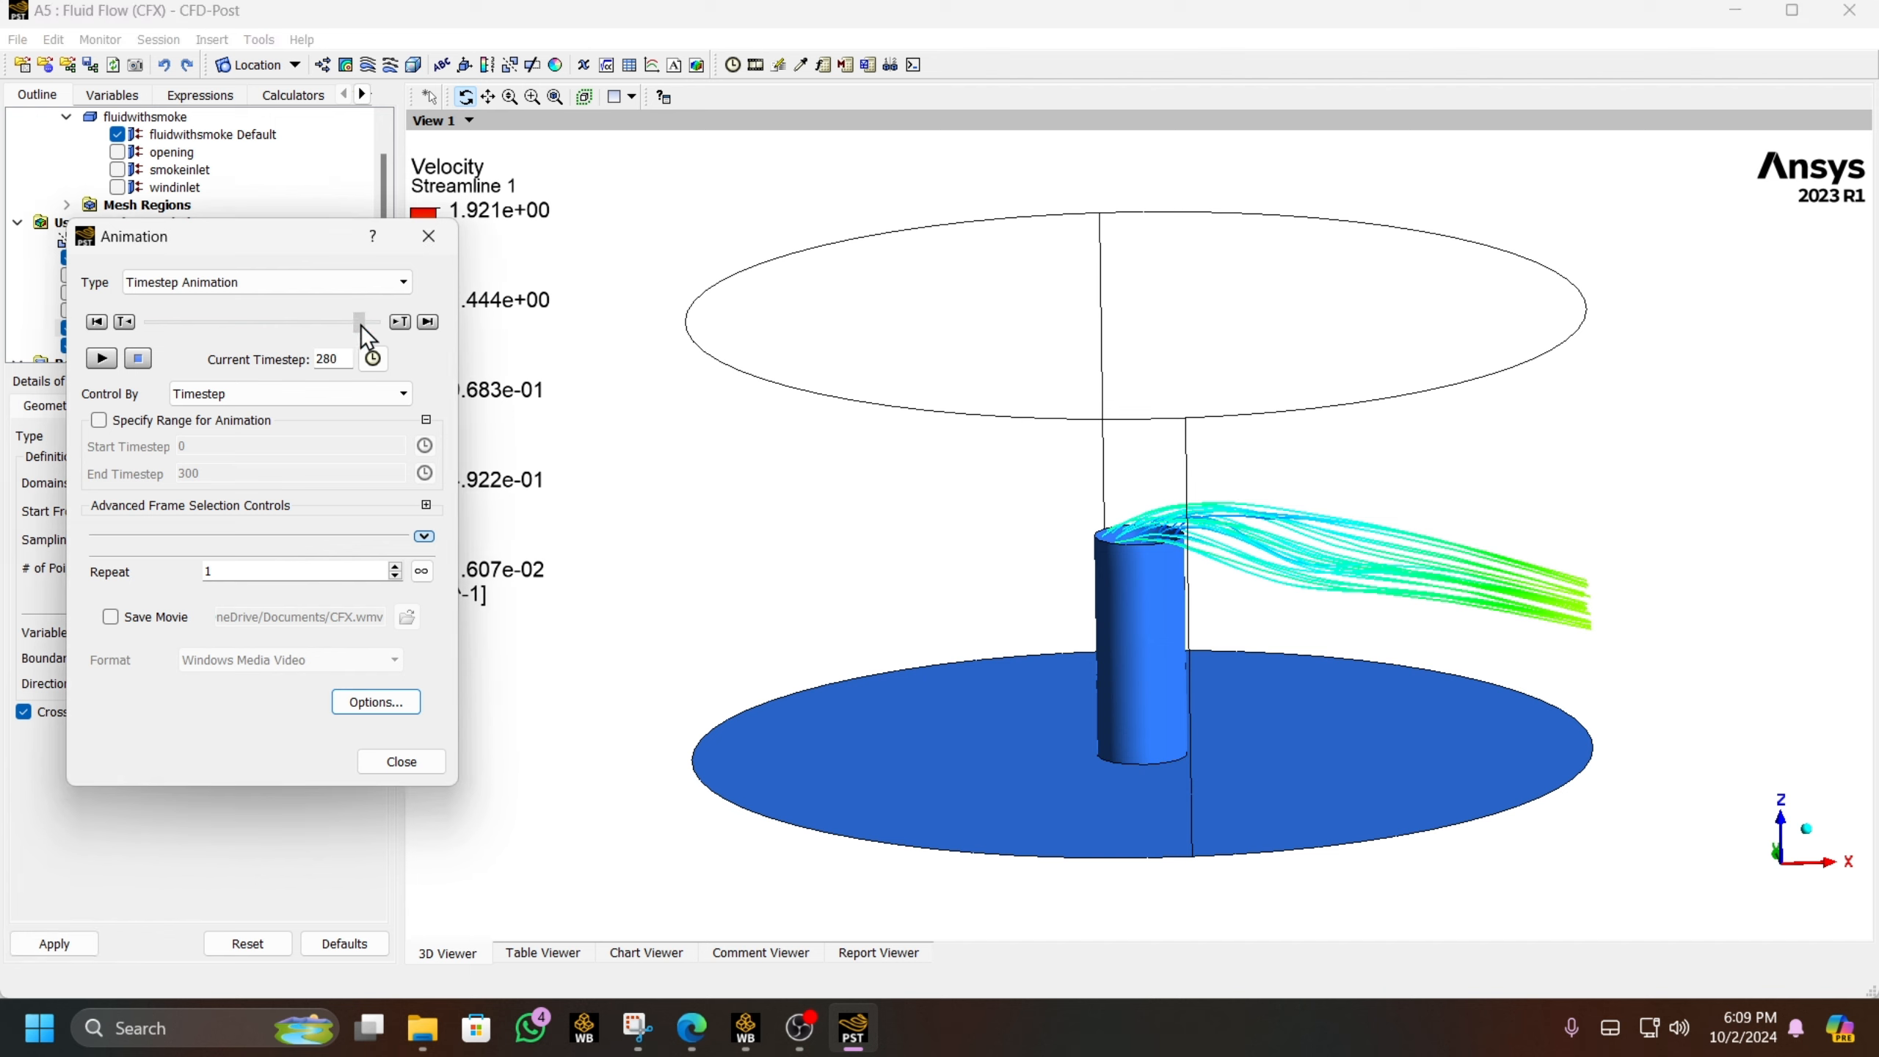
pyautogui.click(366, 323)
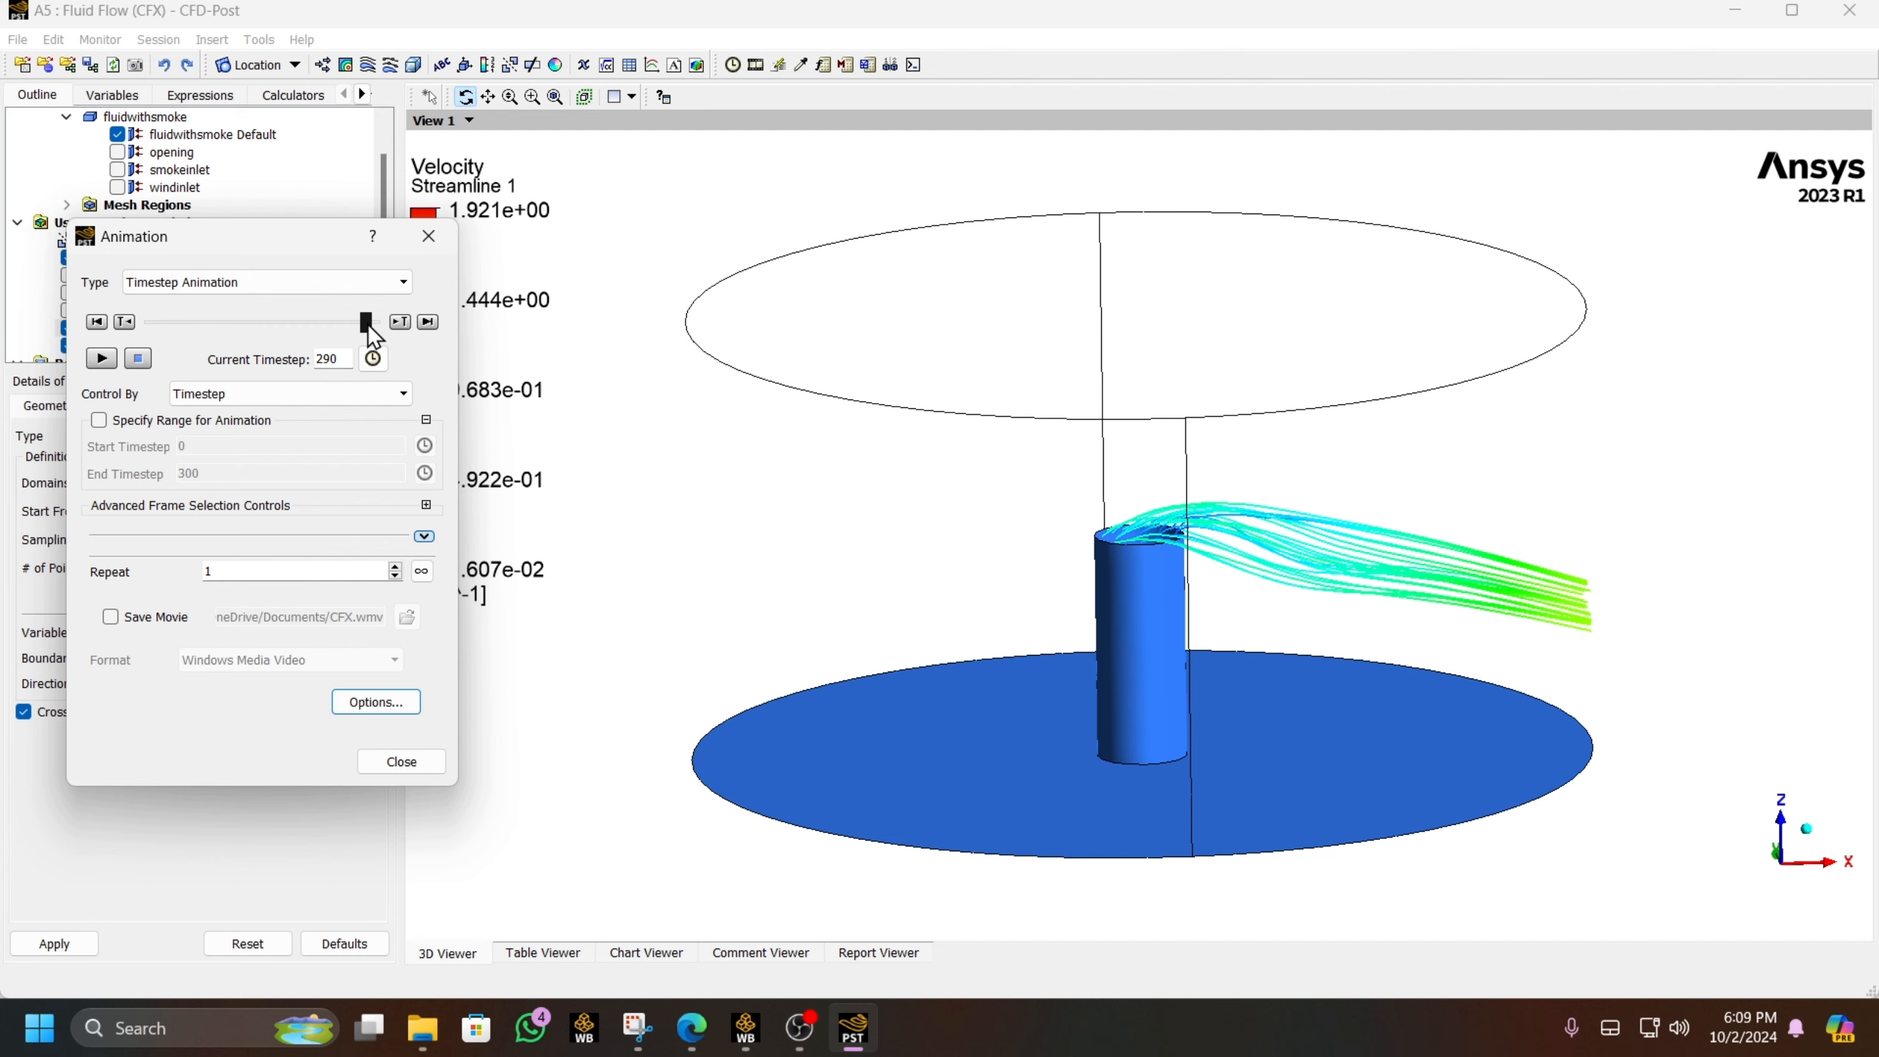
pyautogui.moveTo(1229, 601)
pyautogui.mouseDown()
pyautogui.moveTo(1133, 592)
pyautogui.moveTo(1237, 615)
pyautogui.mouseUp()
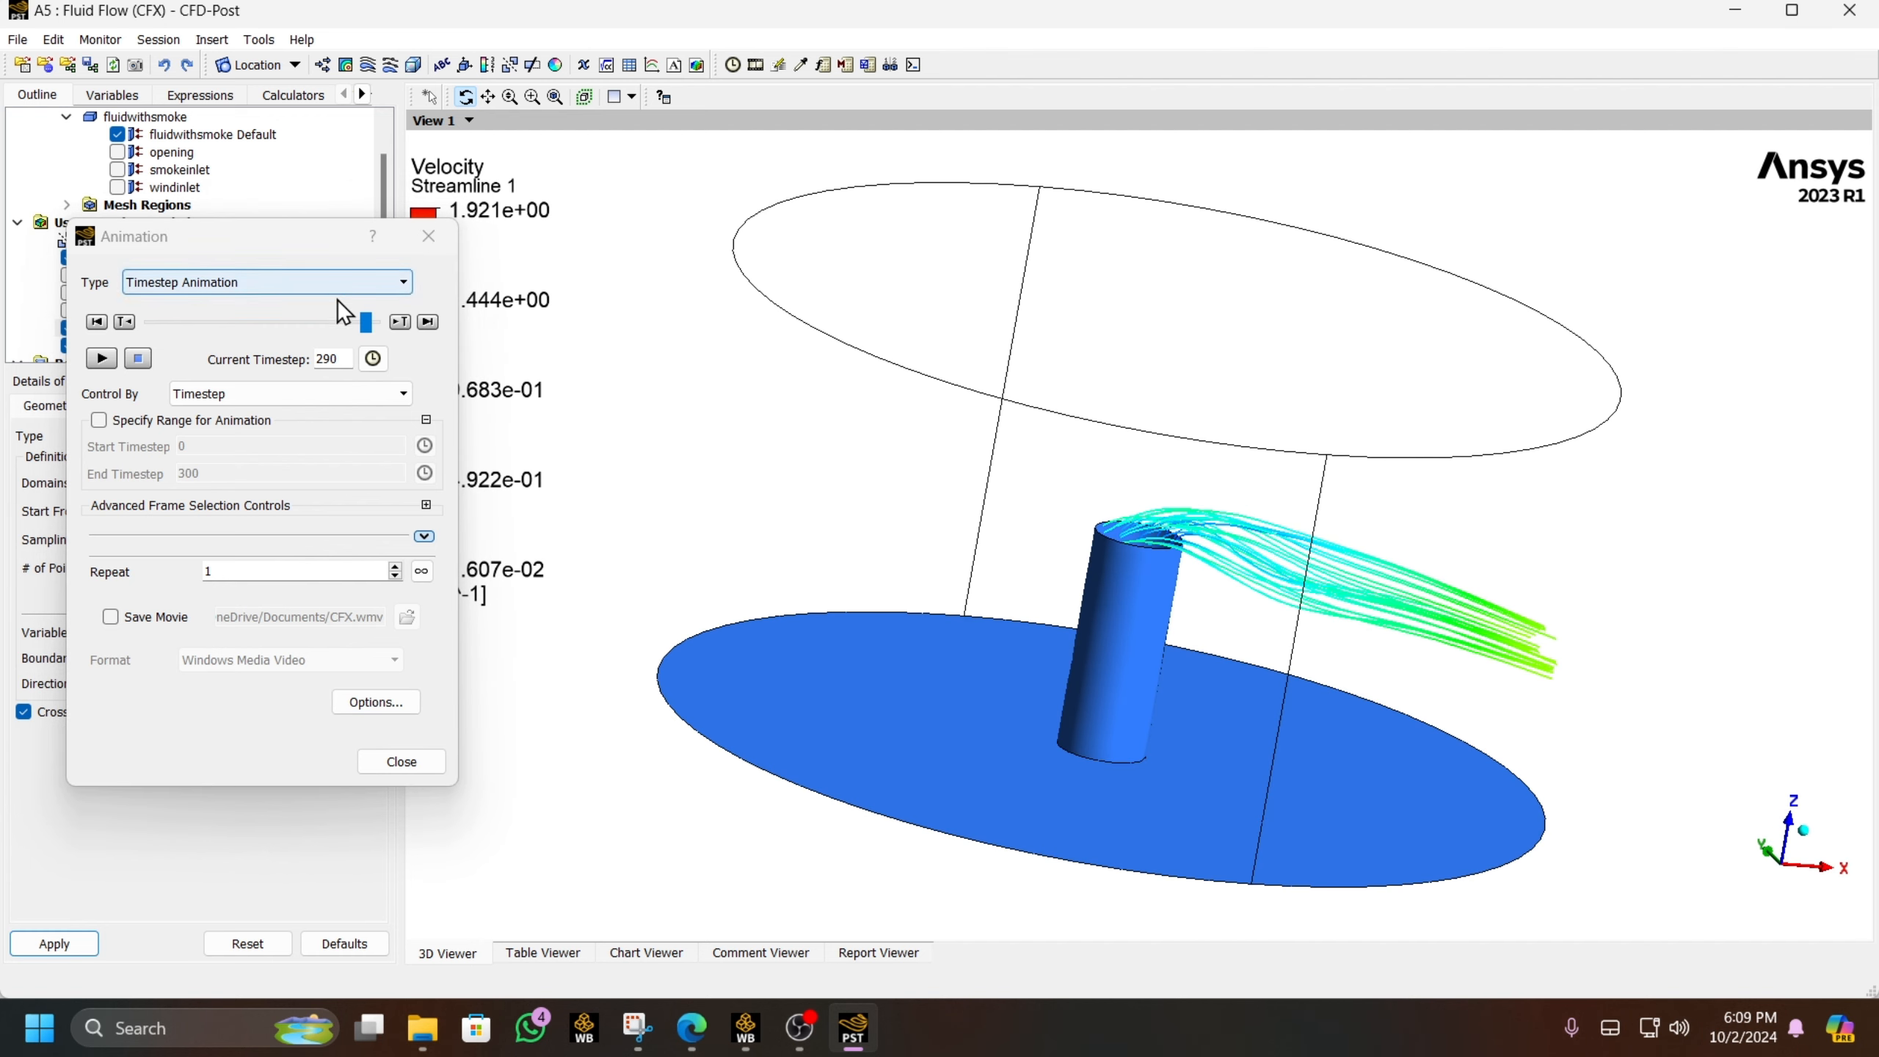
pyautogui.moveTo(363, 321); pyautogui.dragTo(382, 320)
pyautogui.moveTo(313, 248); pyautogui.dragTo(179, 232)
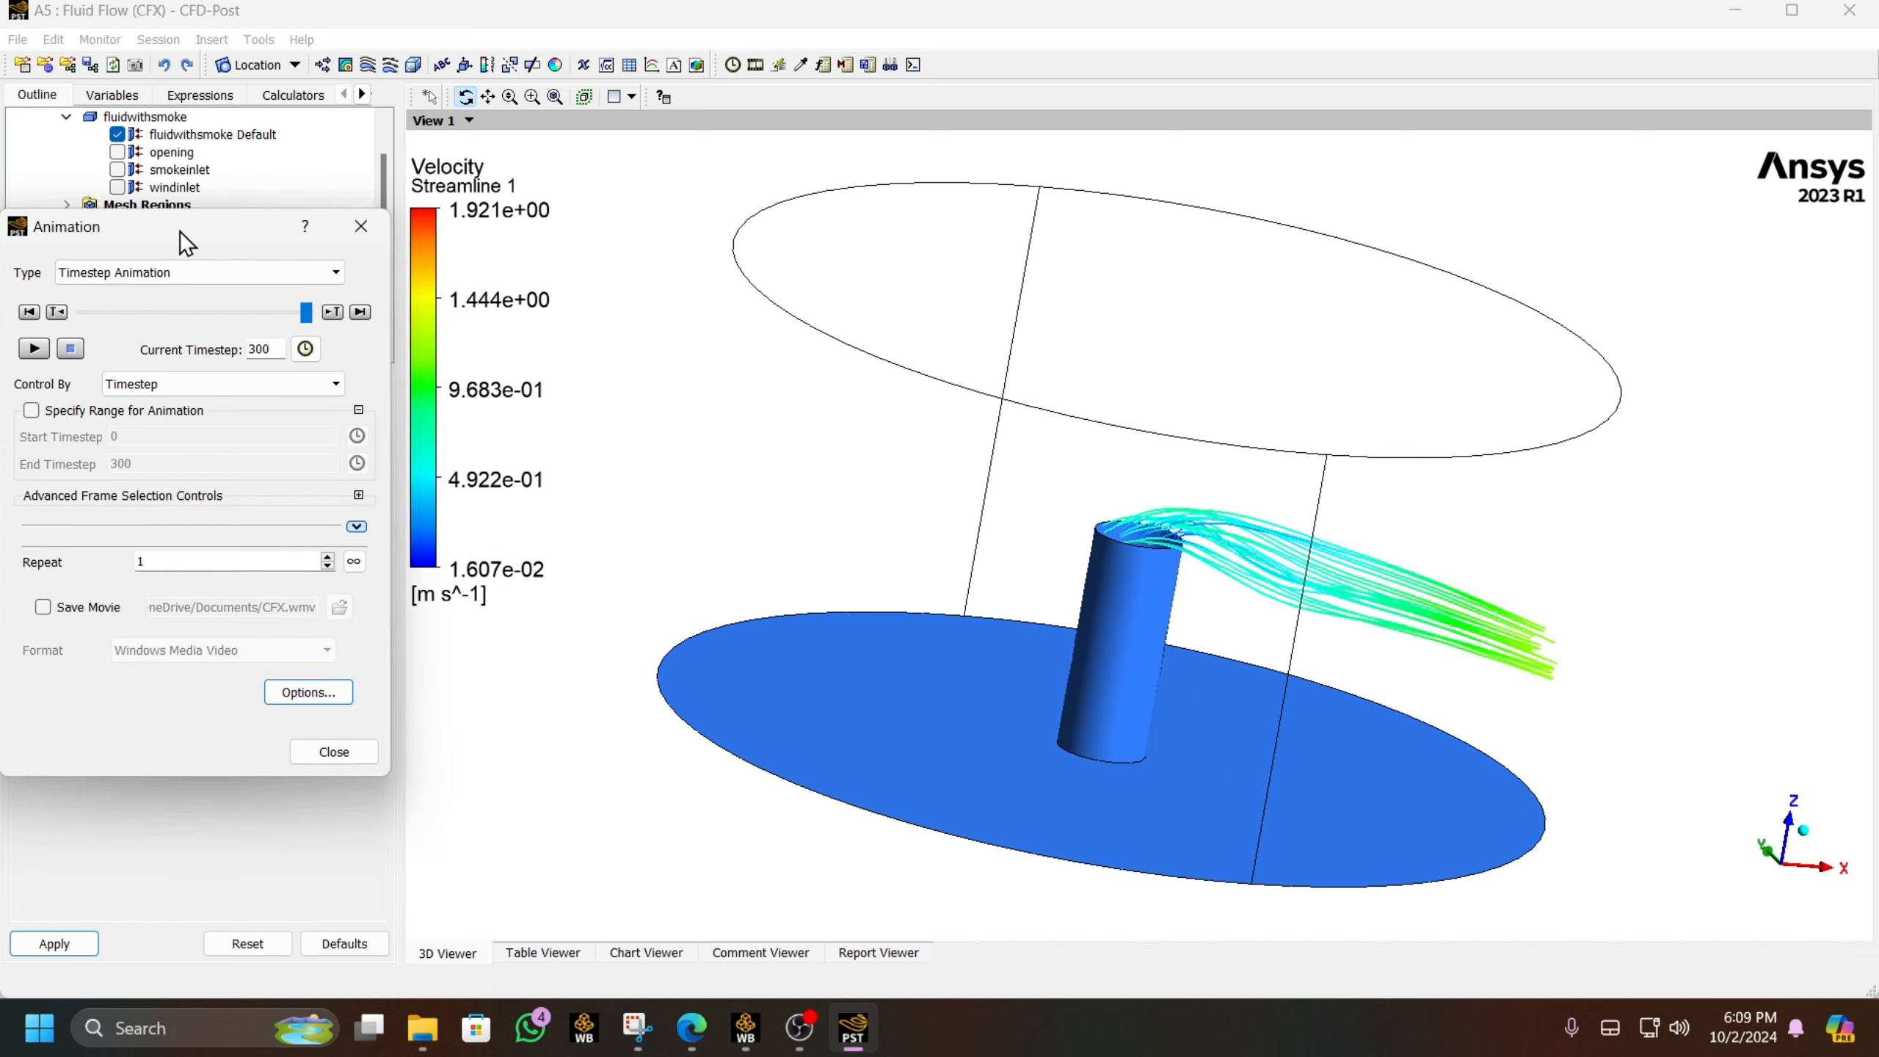
pyautogui.moveTo(960, 453); pyautogui.dragTo(1006, 444)
pyautogui.moveTo(964, 512); pyautogui.dragTo(886, 514)
pyautogui.click(354, 225)
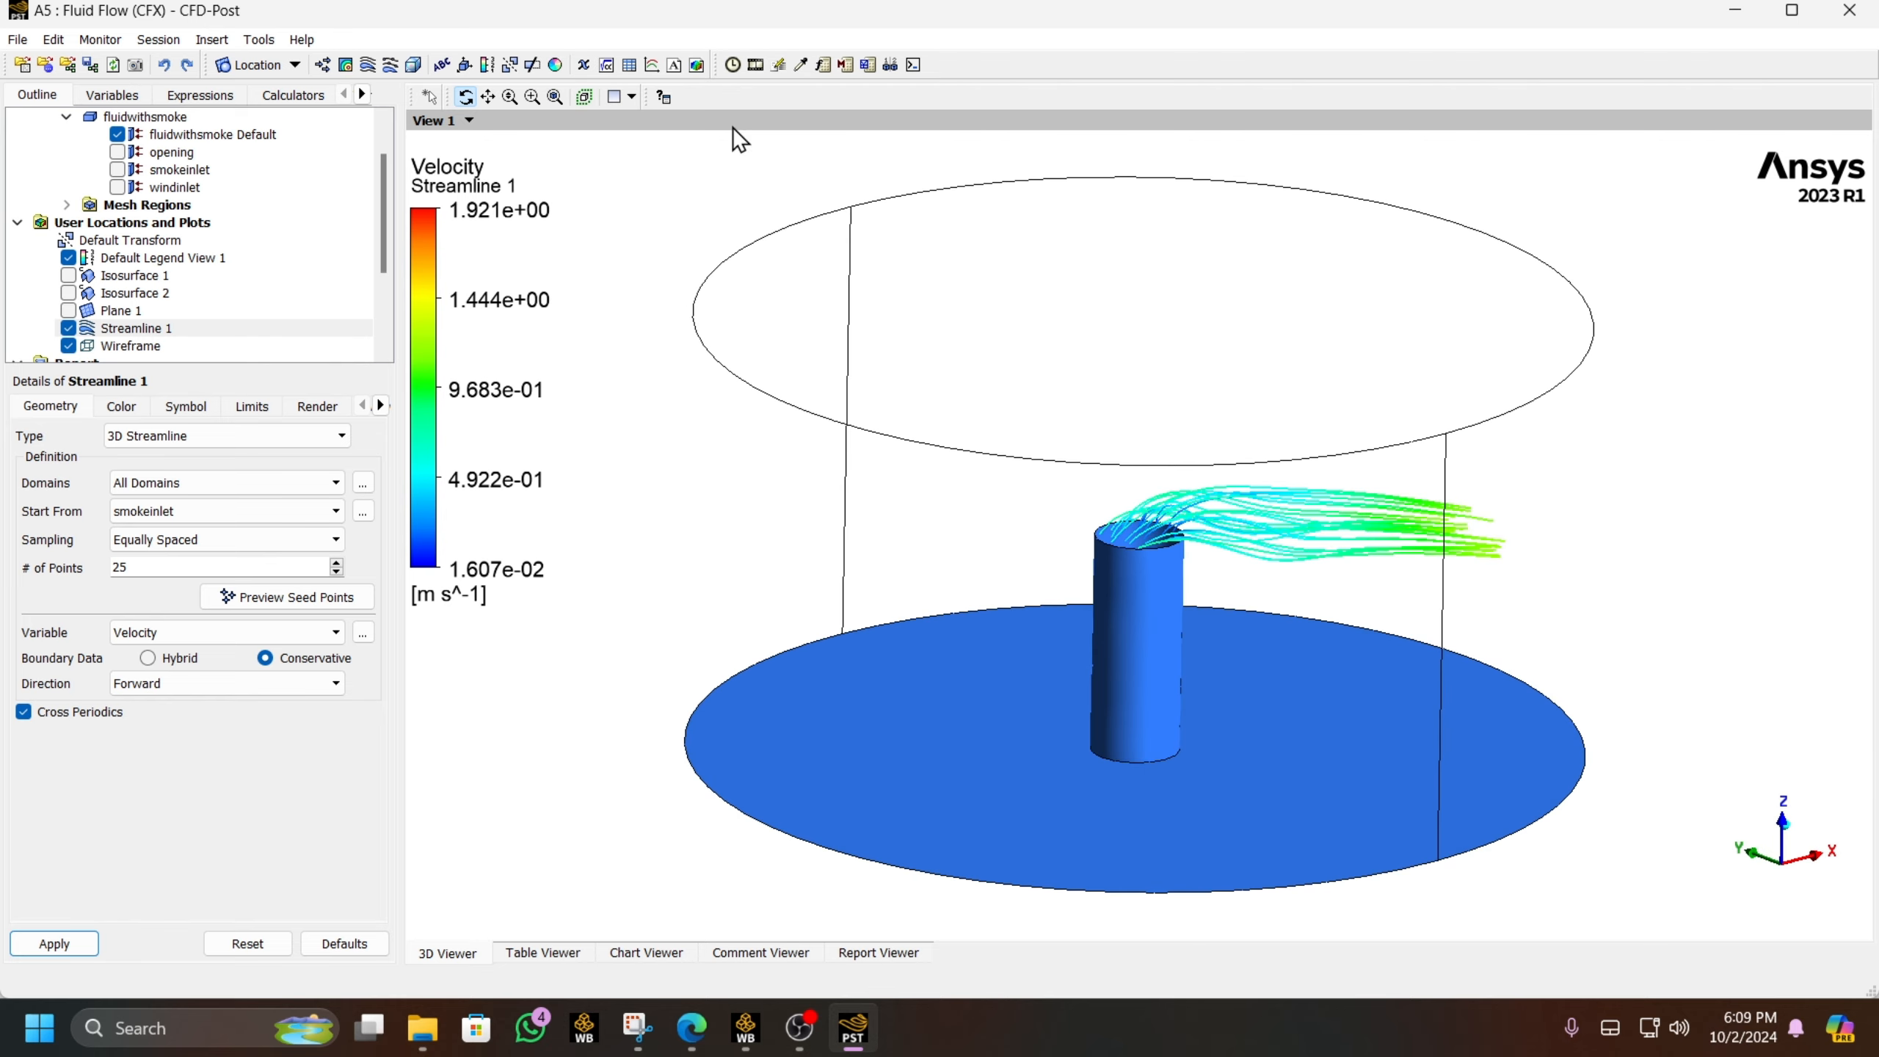
# - Reopen the animation settings, return to timestep 0 and enable saving the animation as a movie
pyautogui.click(755, 66)
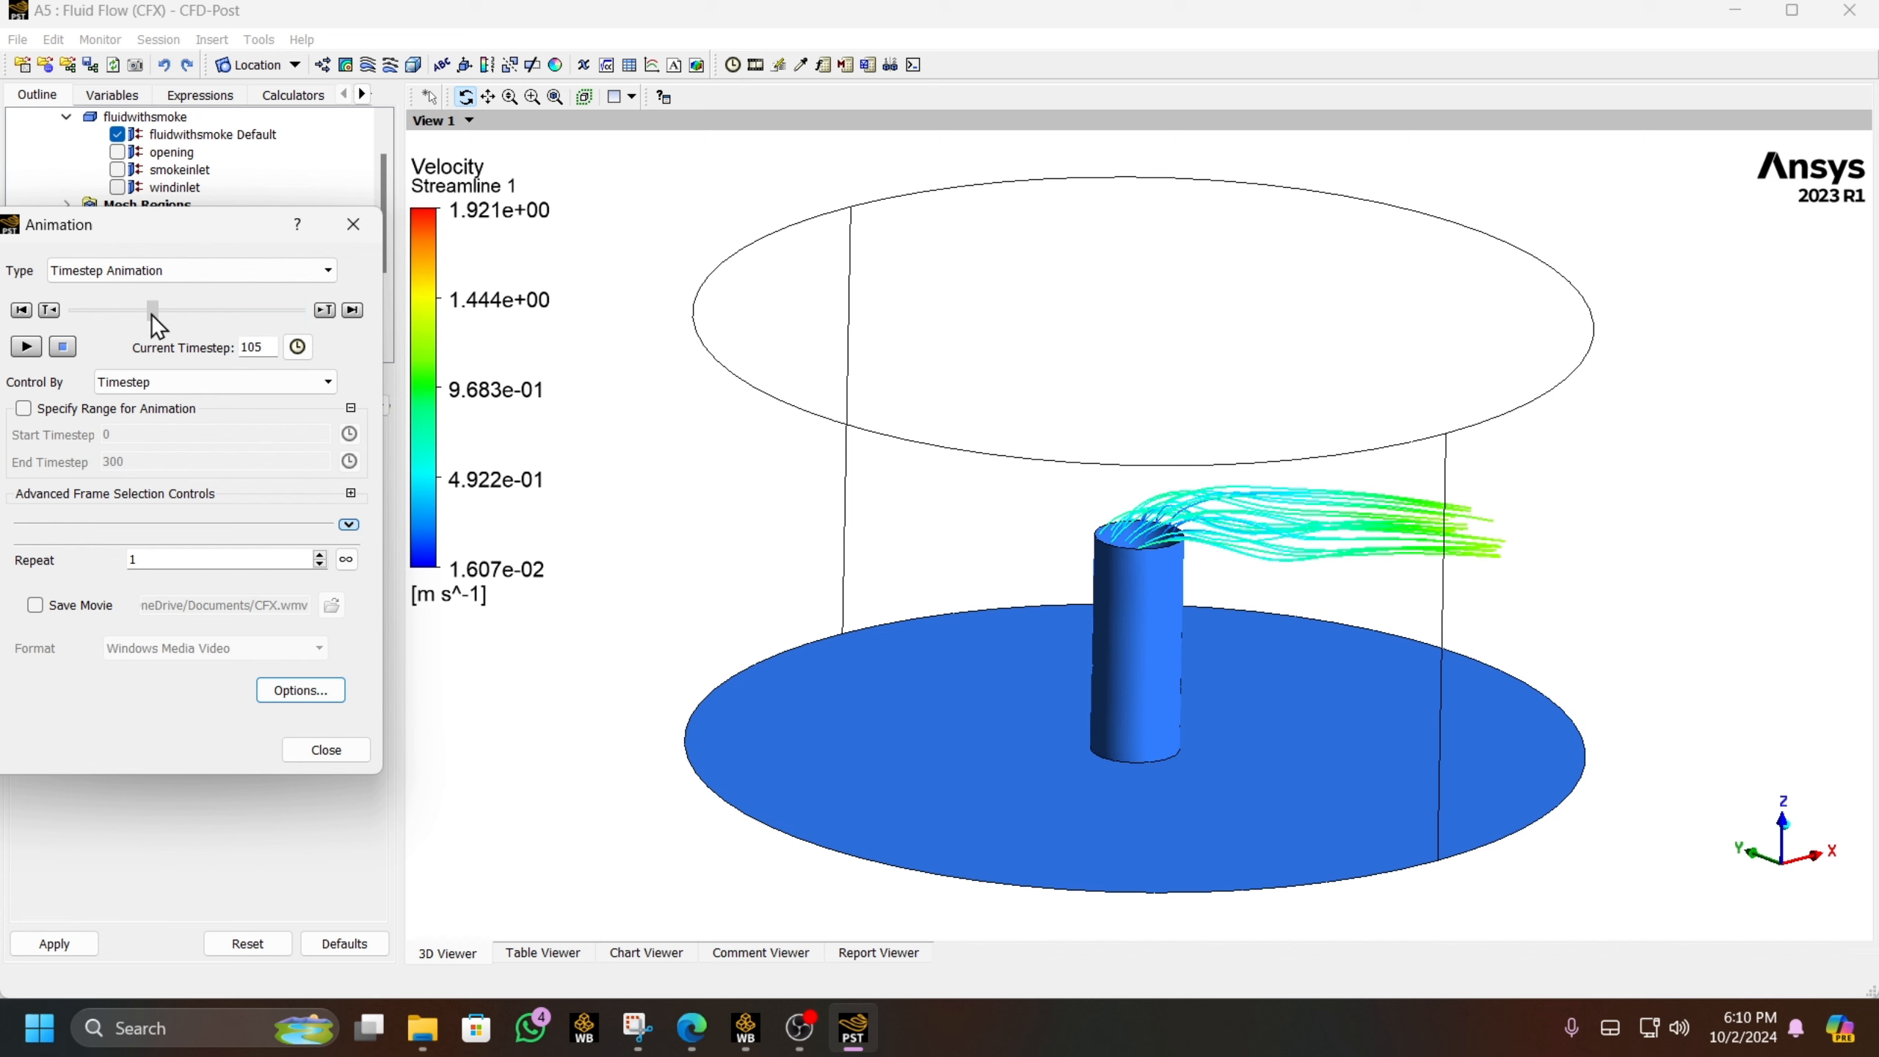
pyautogui.moveTo(152, 315); pyautogui.dragTo(75, 311)
pyautogui.click(104, 602)
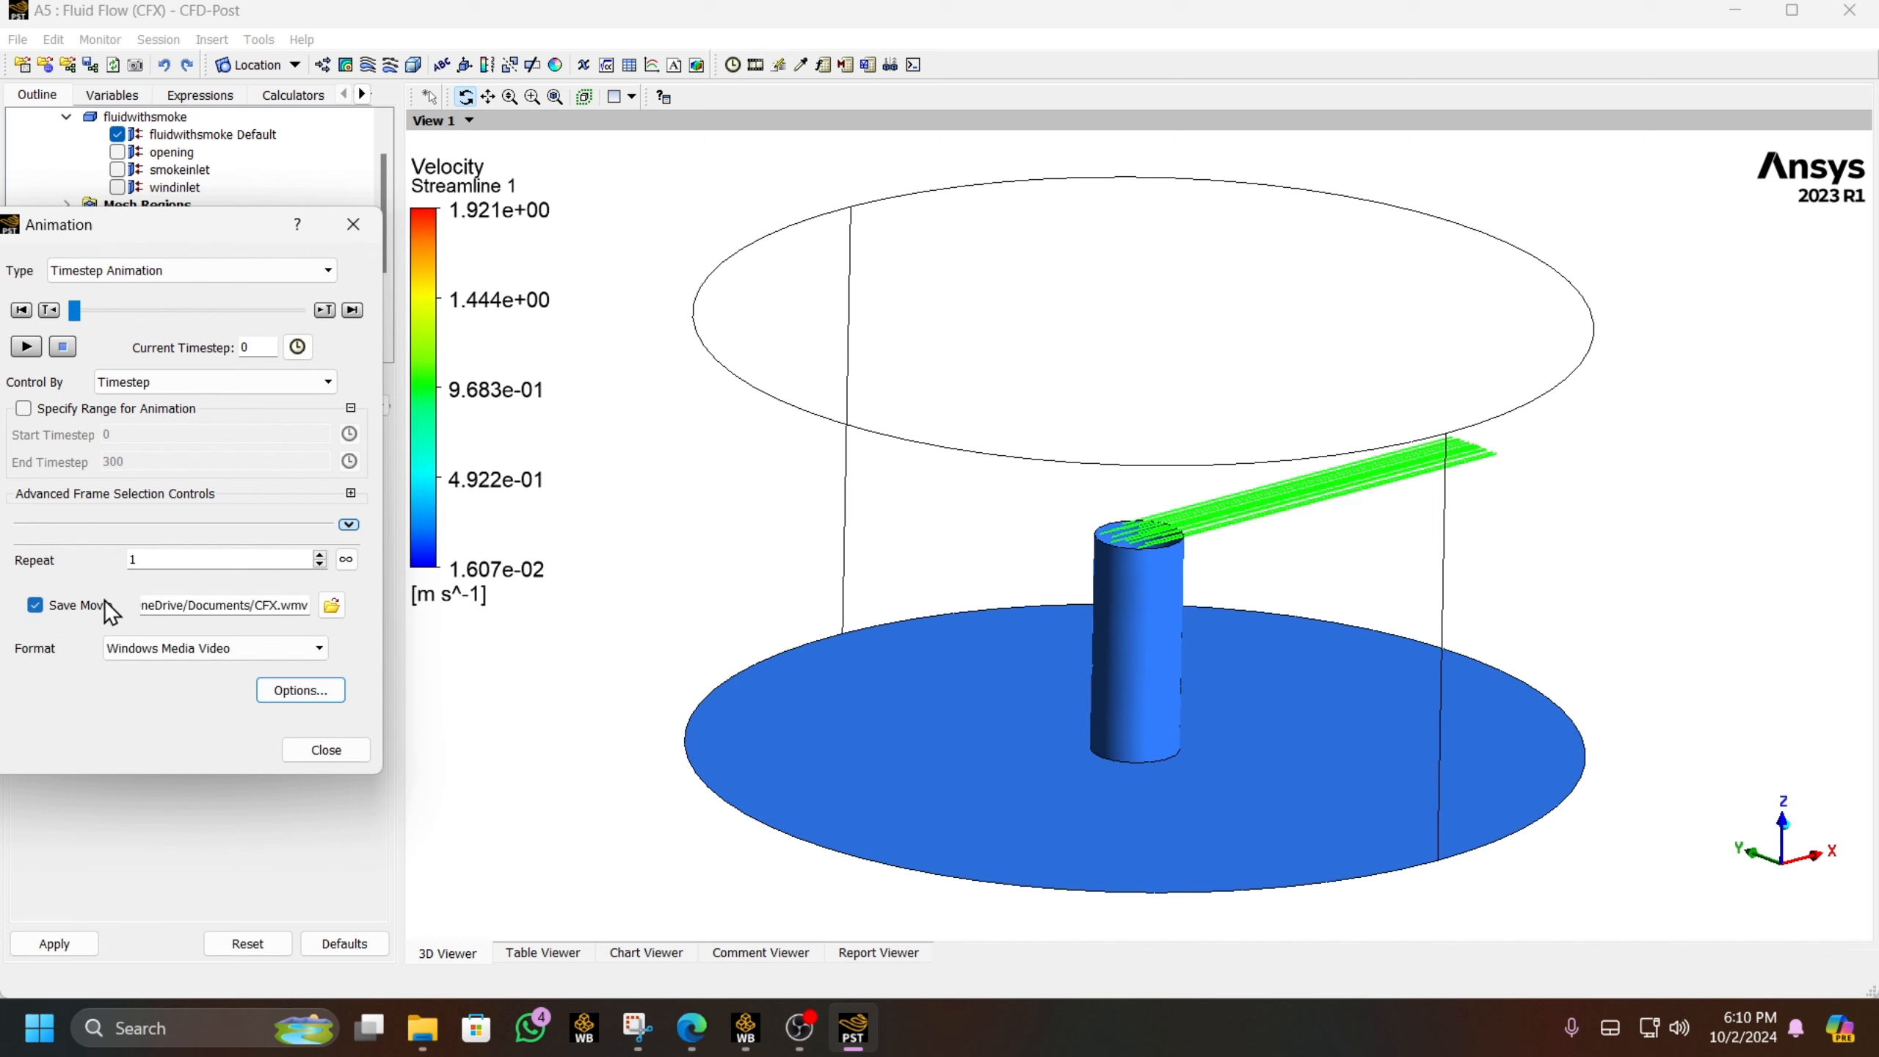
# - Set the movie options to HD Video 1080p image size, white background and a frame rate of 24
pyautogui.click(310, 688)
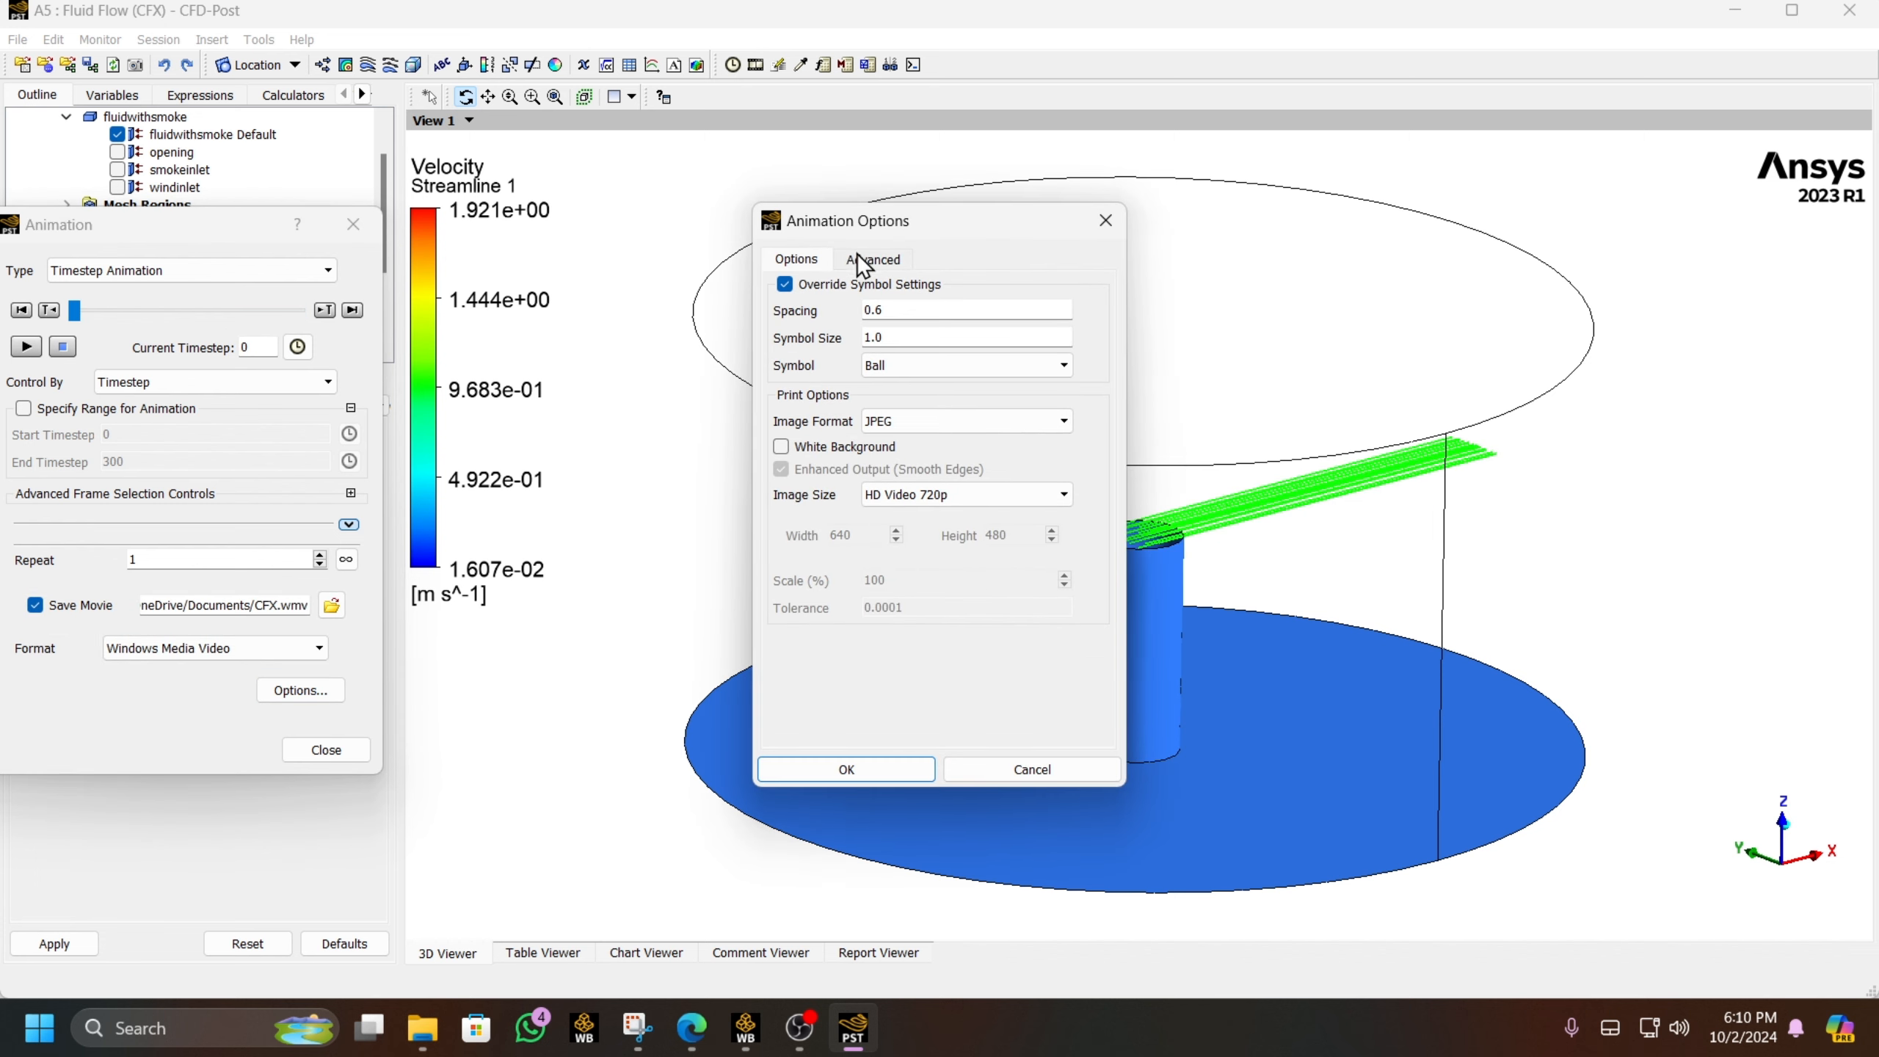
pyautogui.click(923, 500)
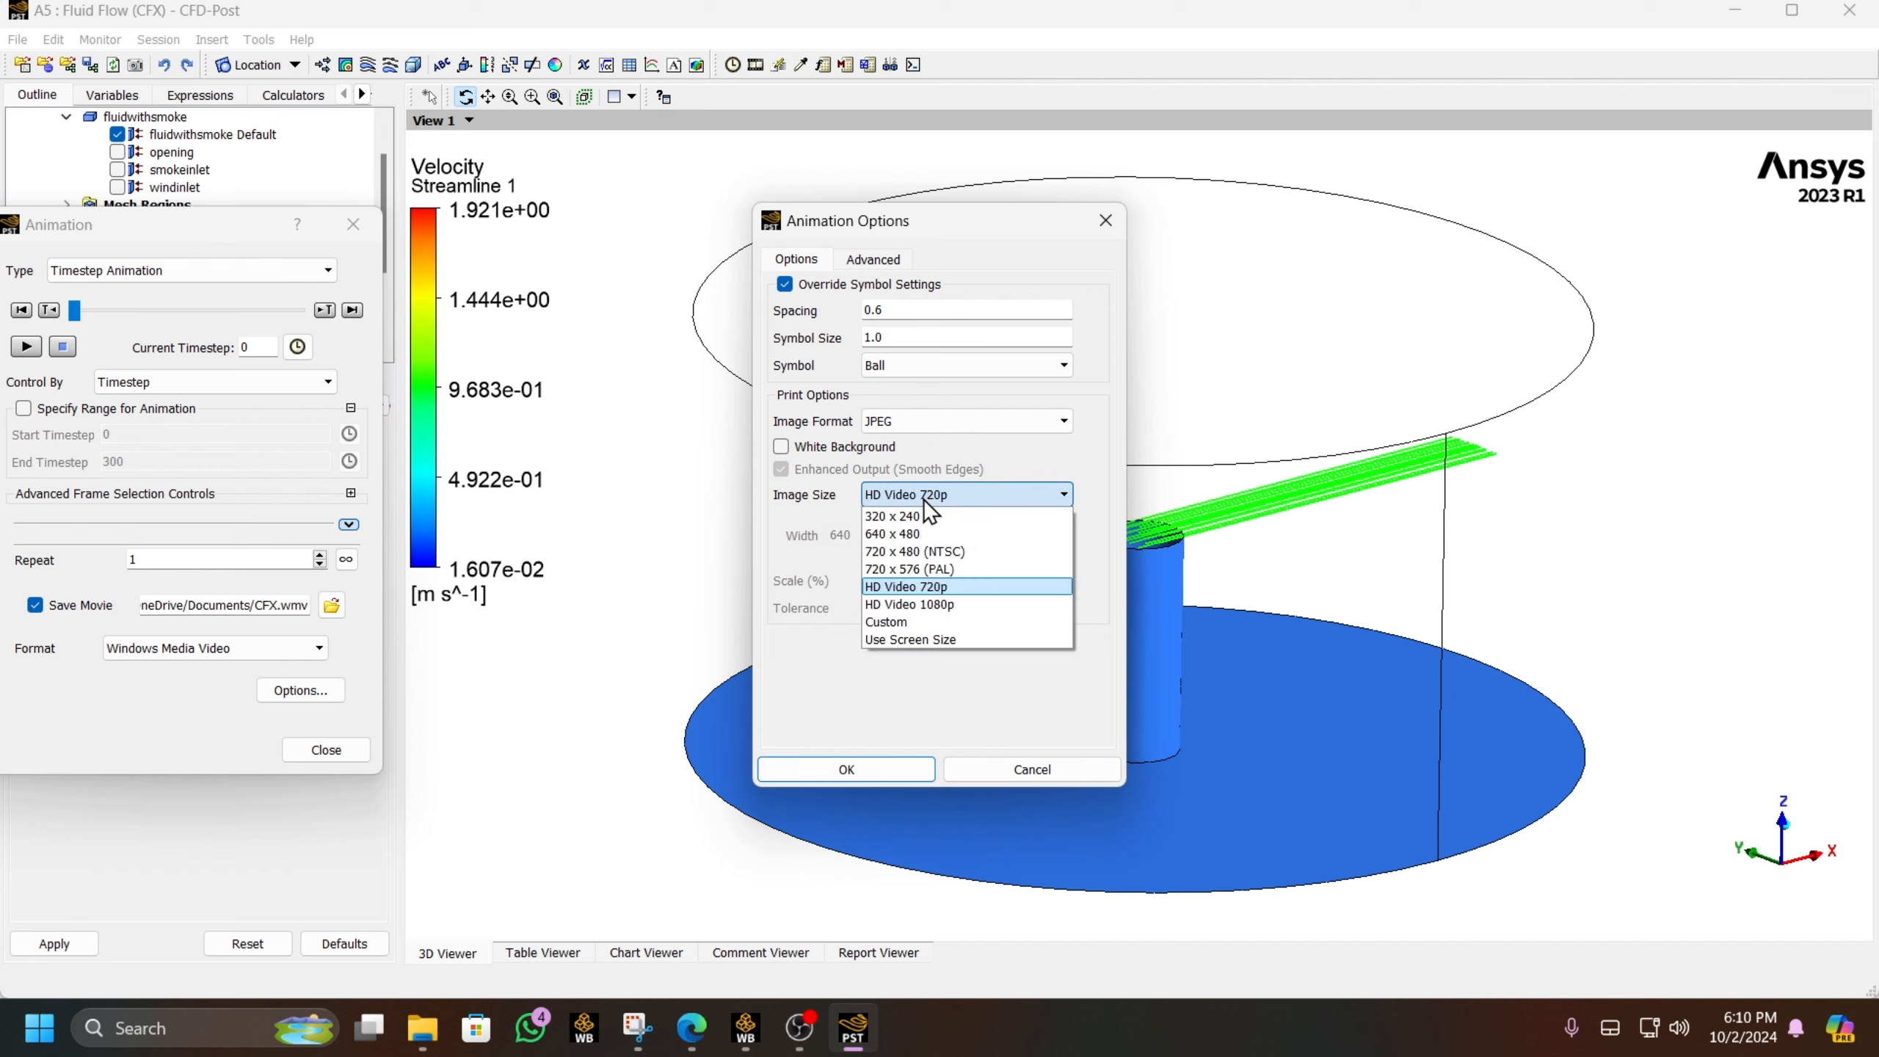
pyautogui.click(944, 604)
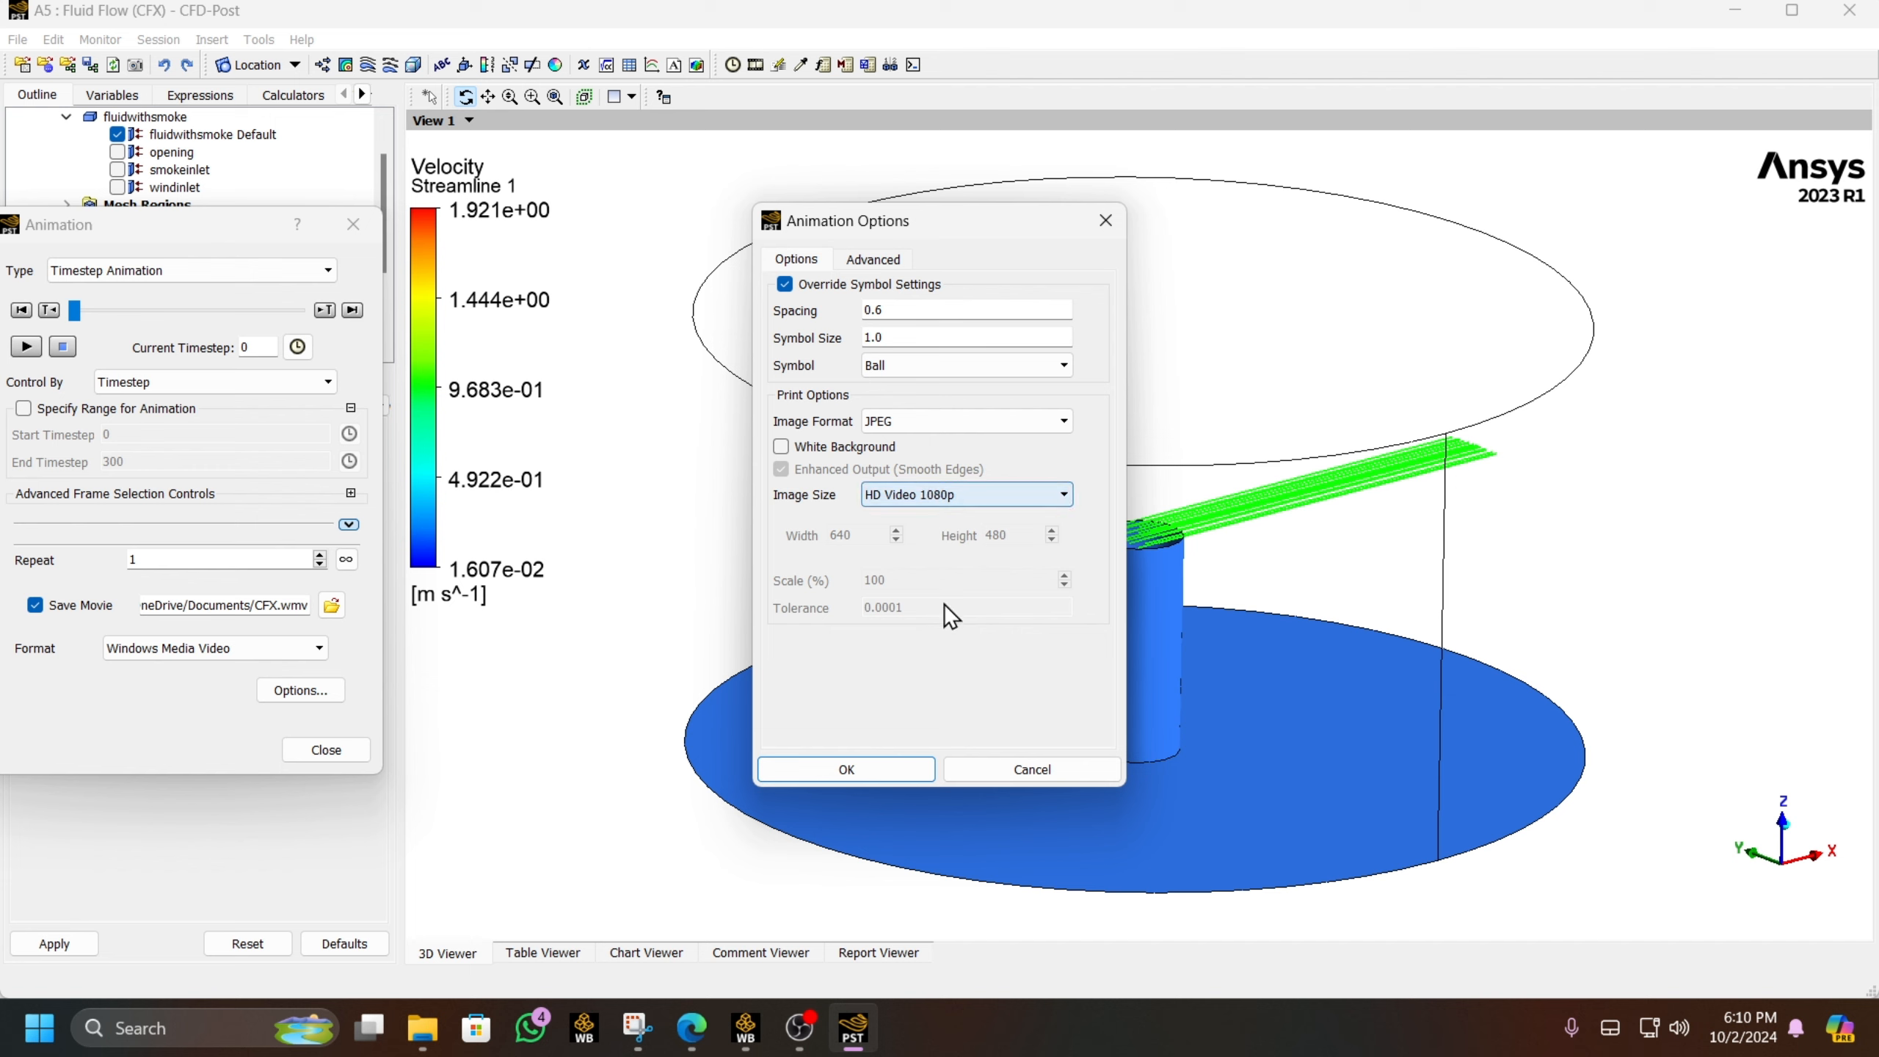
pyautogui.click(882, 447)
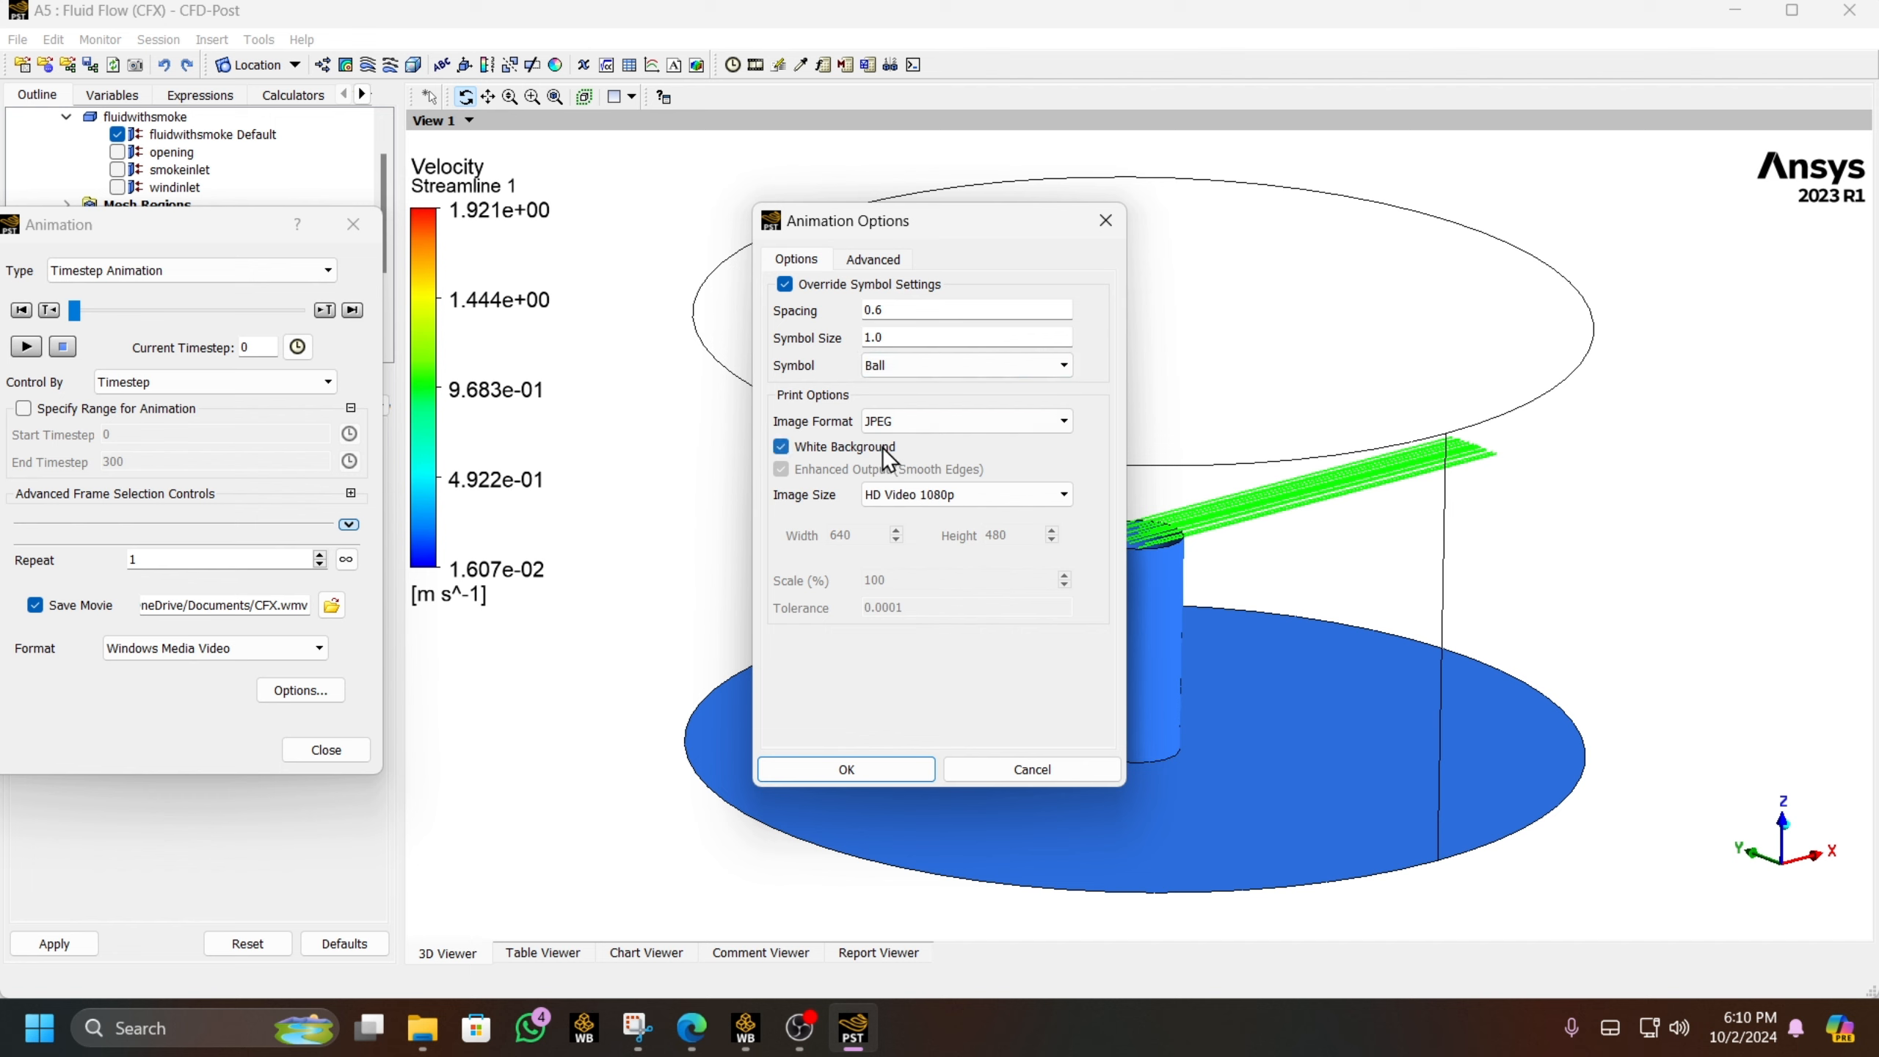
pyautogui.click(890, 267)
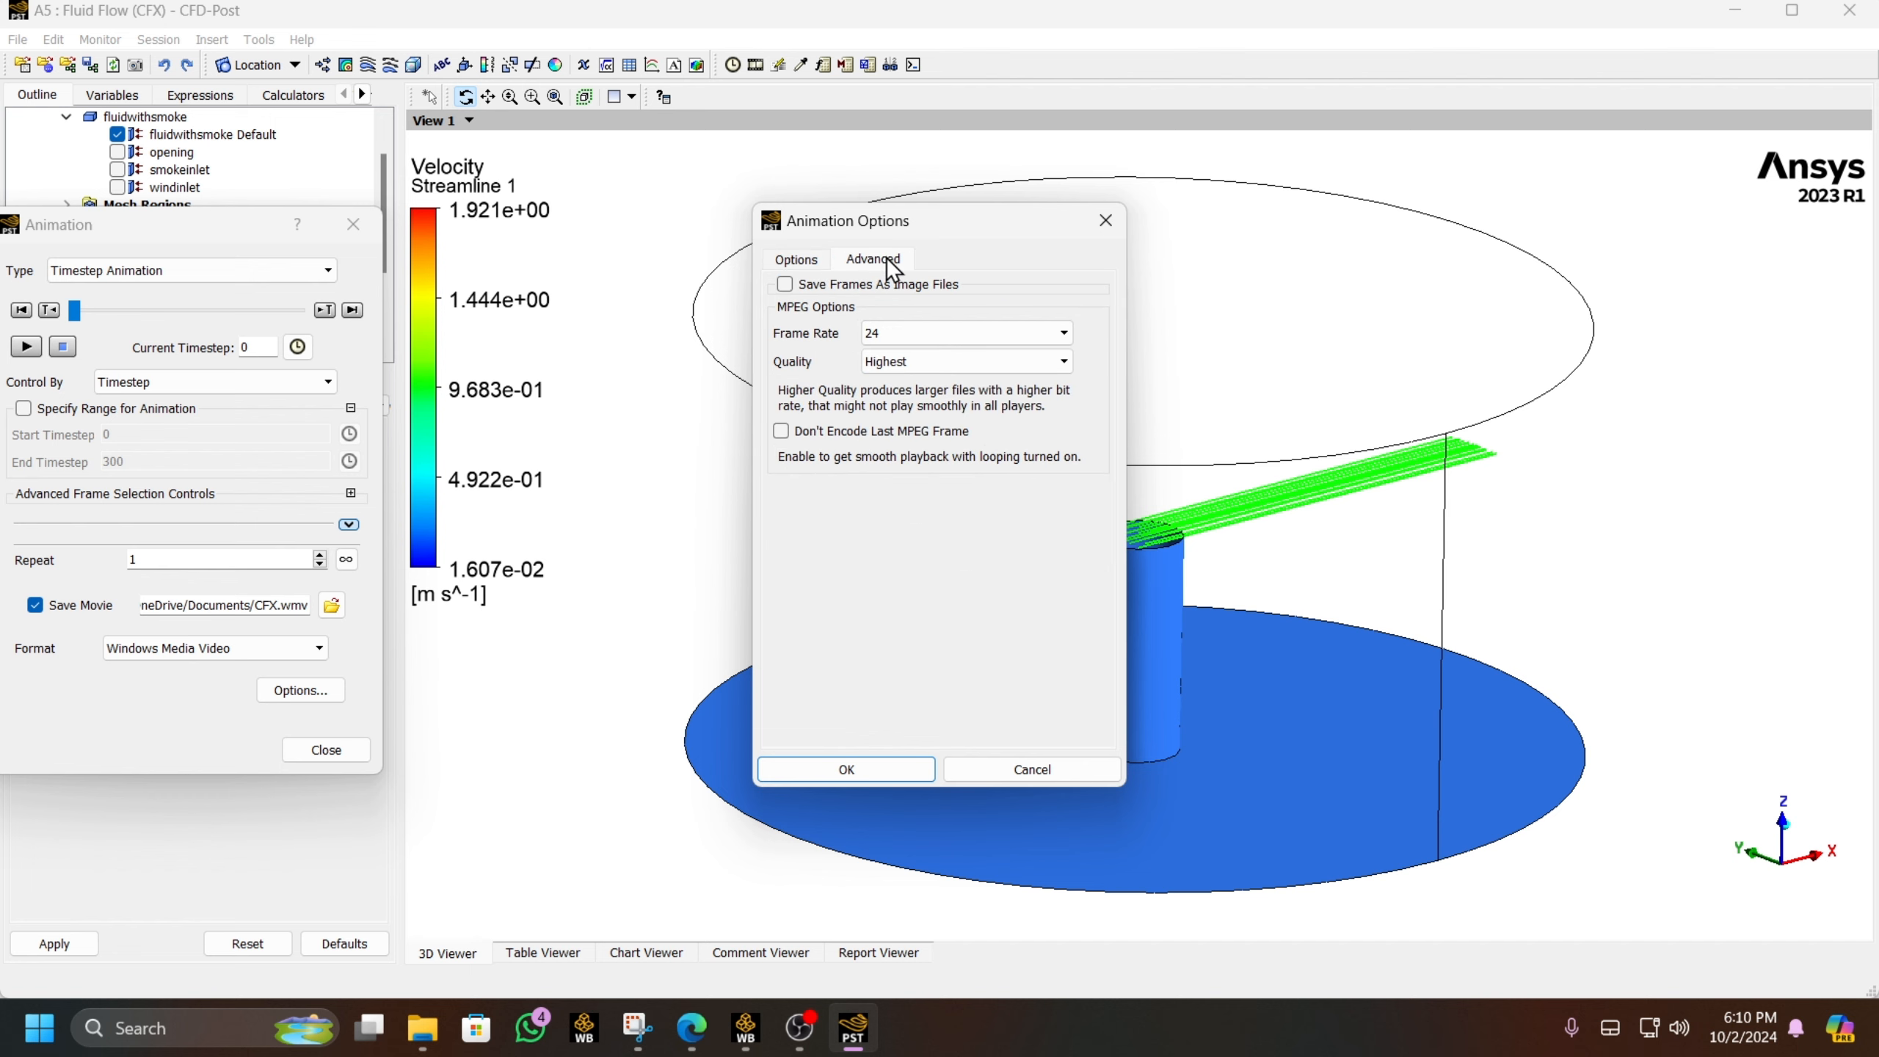
pyautogui.click(910, 332)
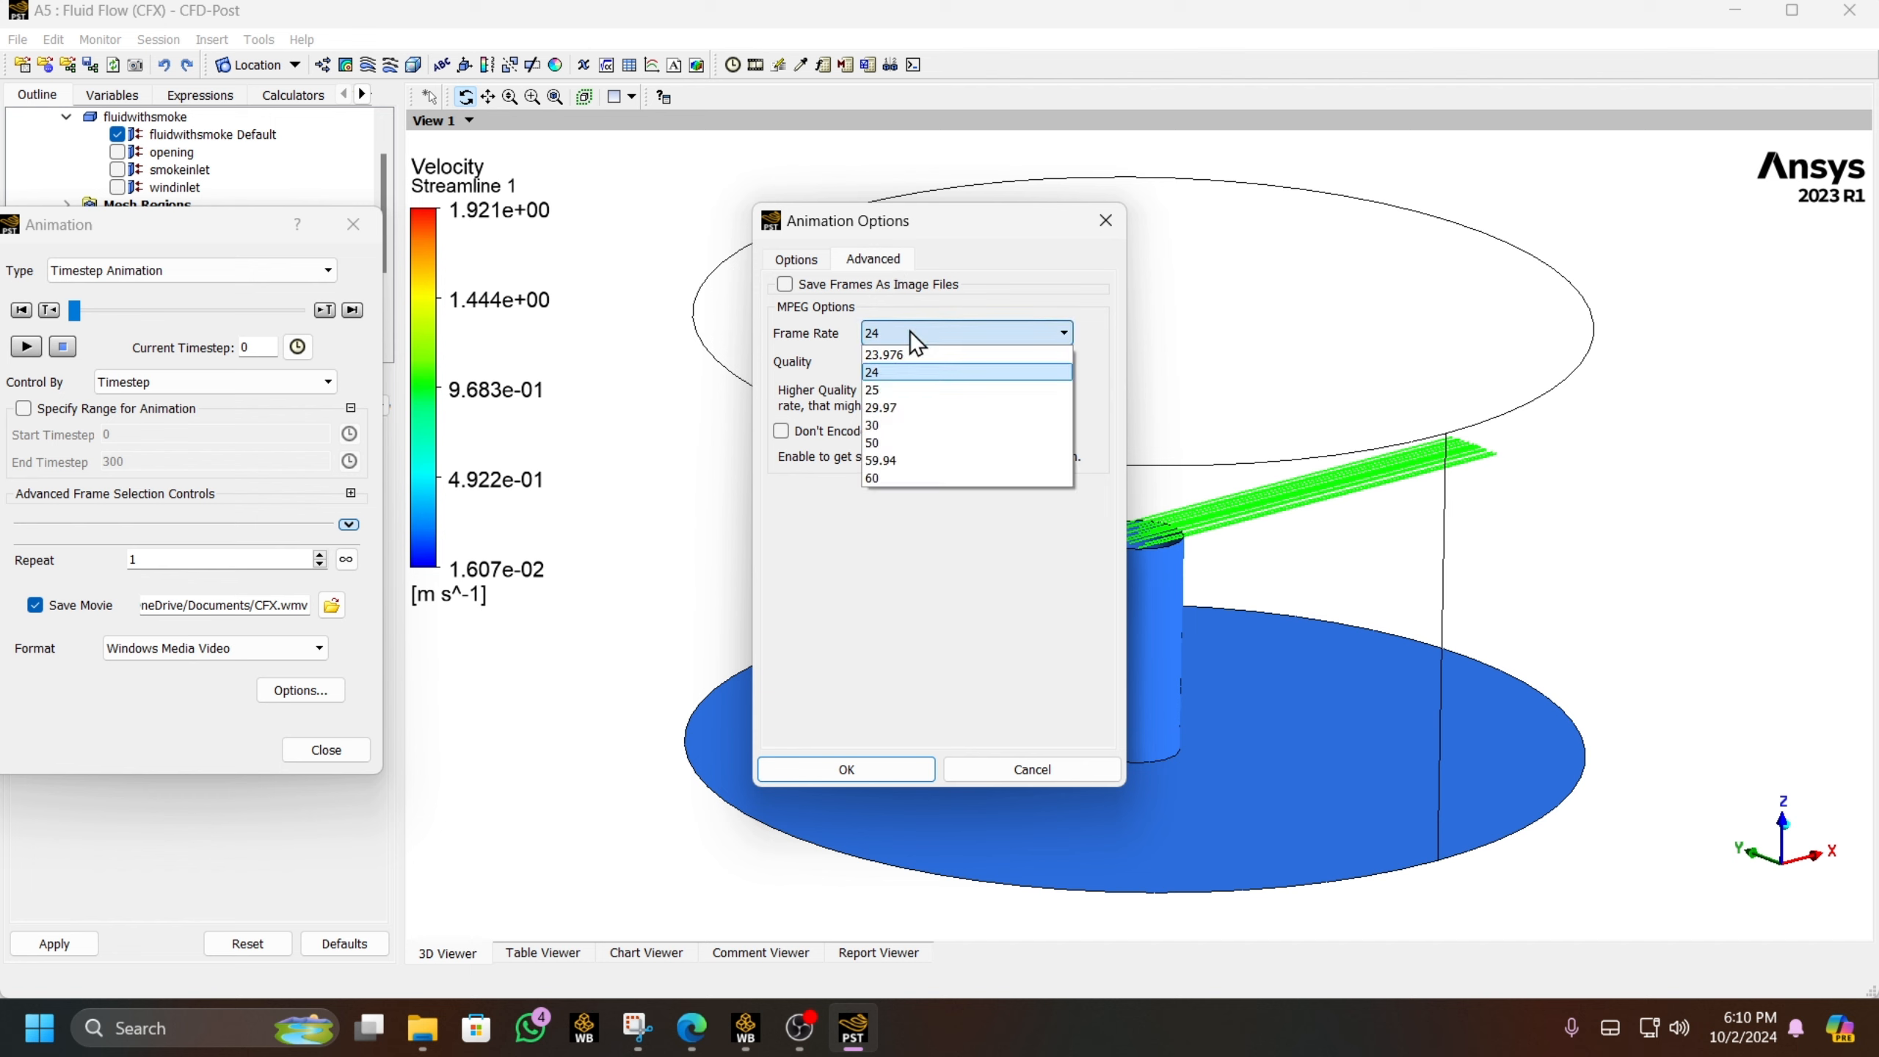
pyautogui.click(913, 371)
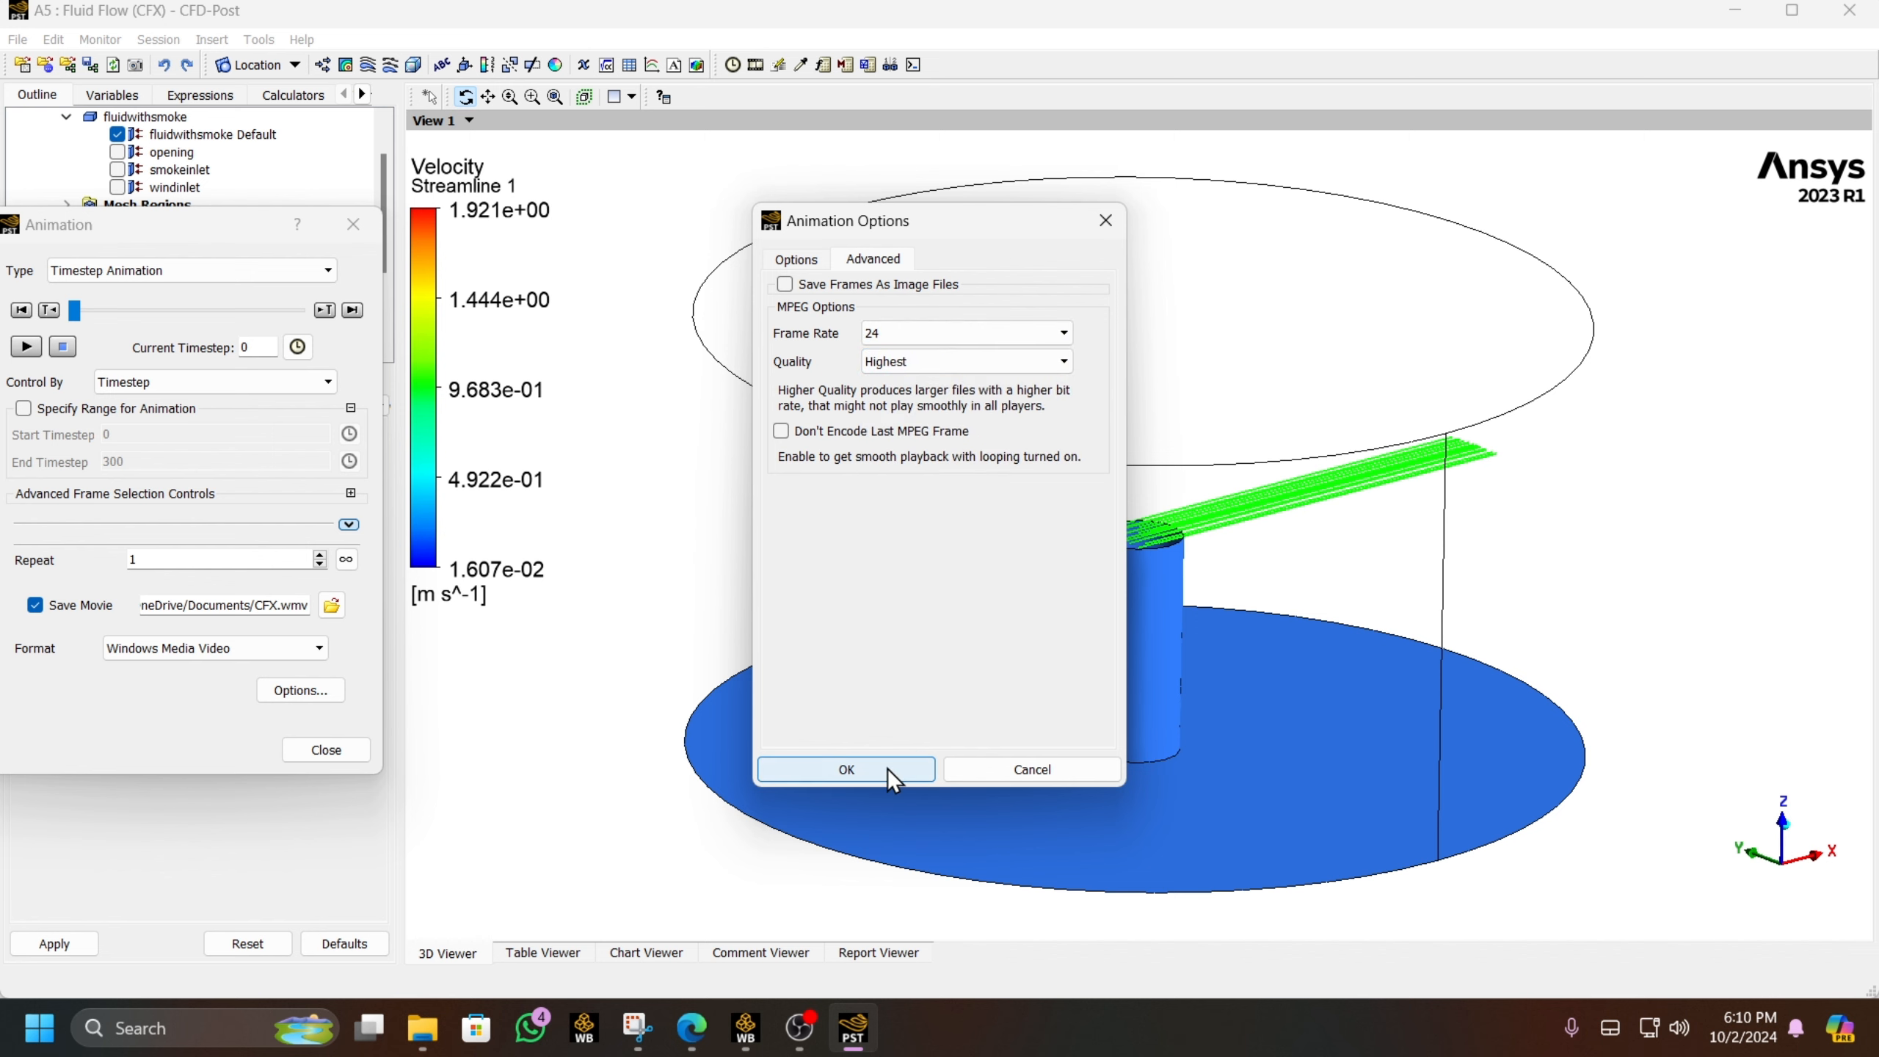
pyautogui.click(846, 769)
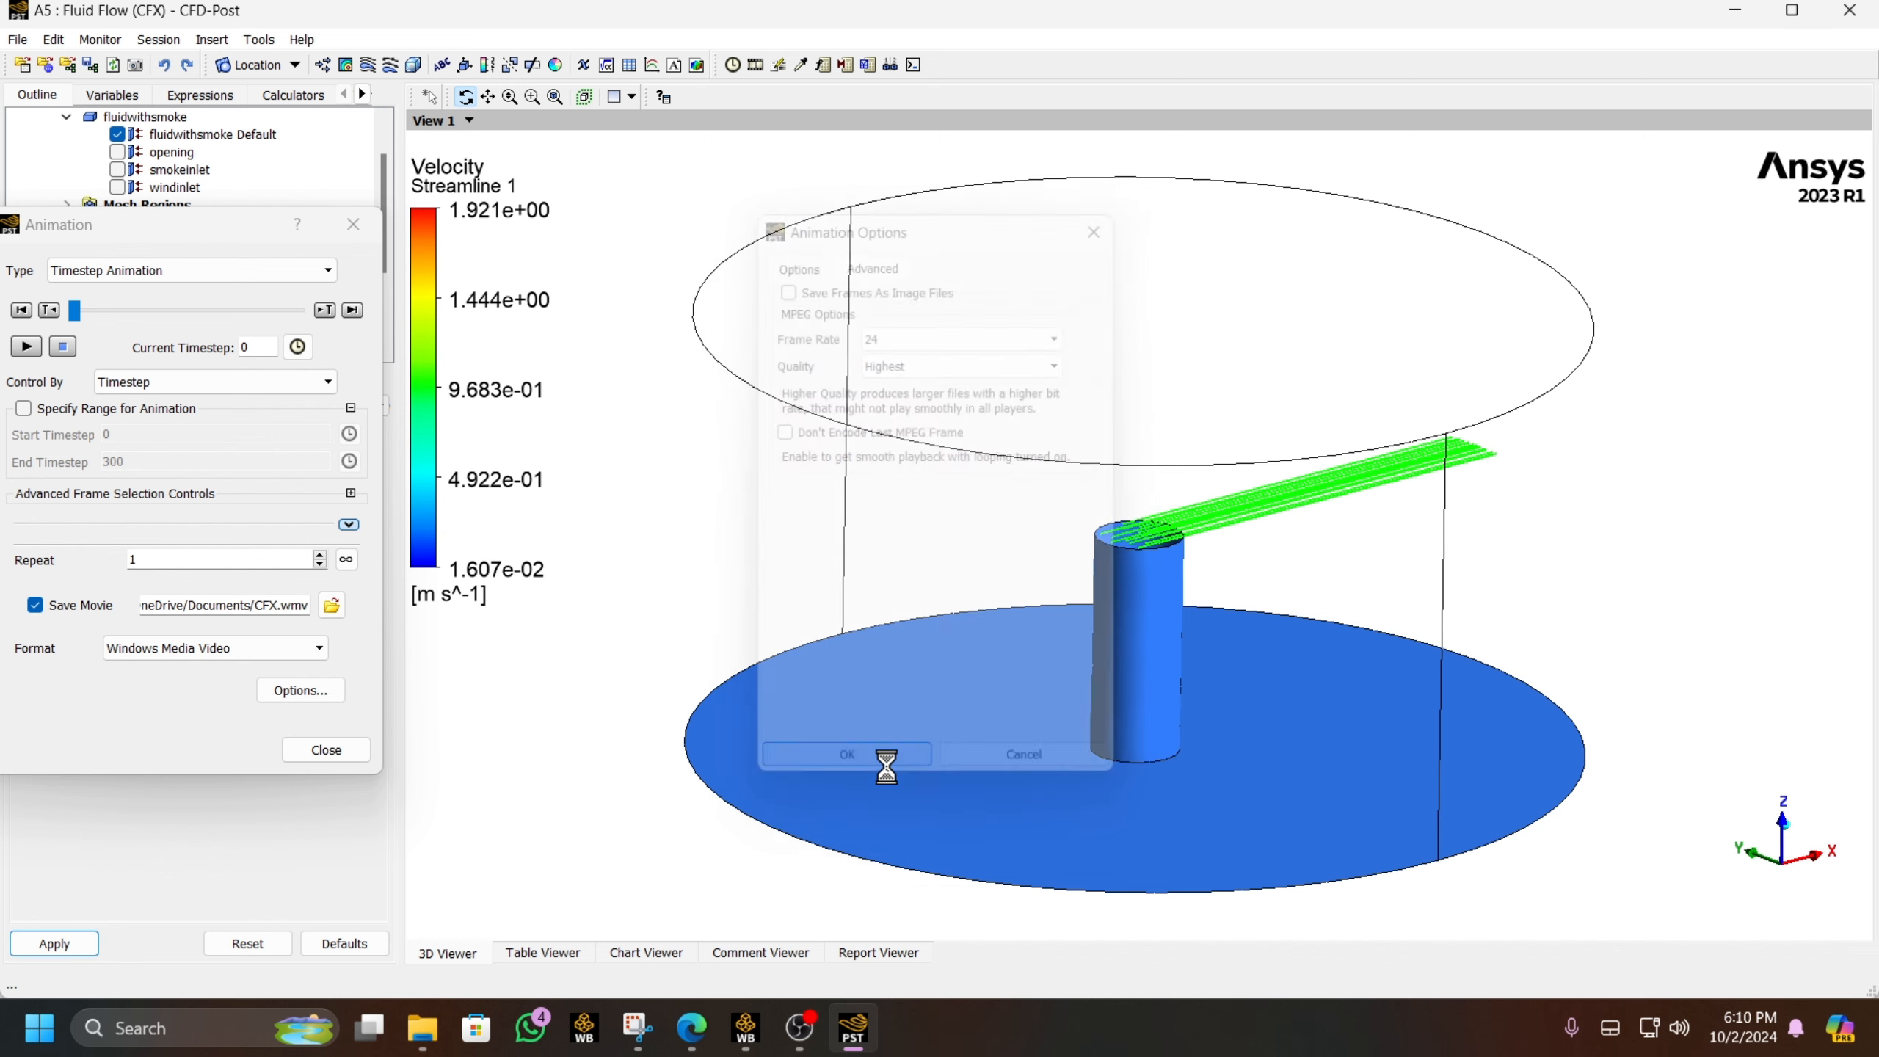
# - Set the movie format to MPEG4 and choose the t3 folder inside Documents\CFX-Tatorial as its save location
pyautogui.click(270, 647)
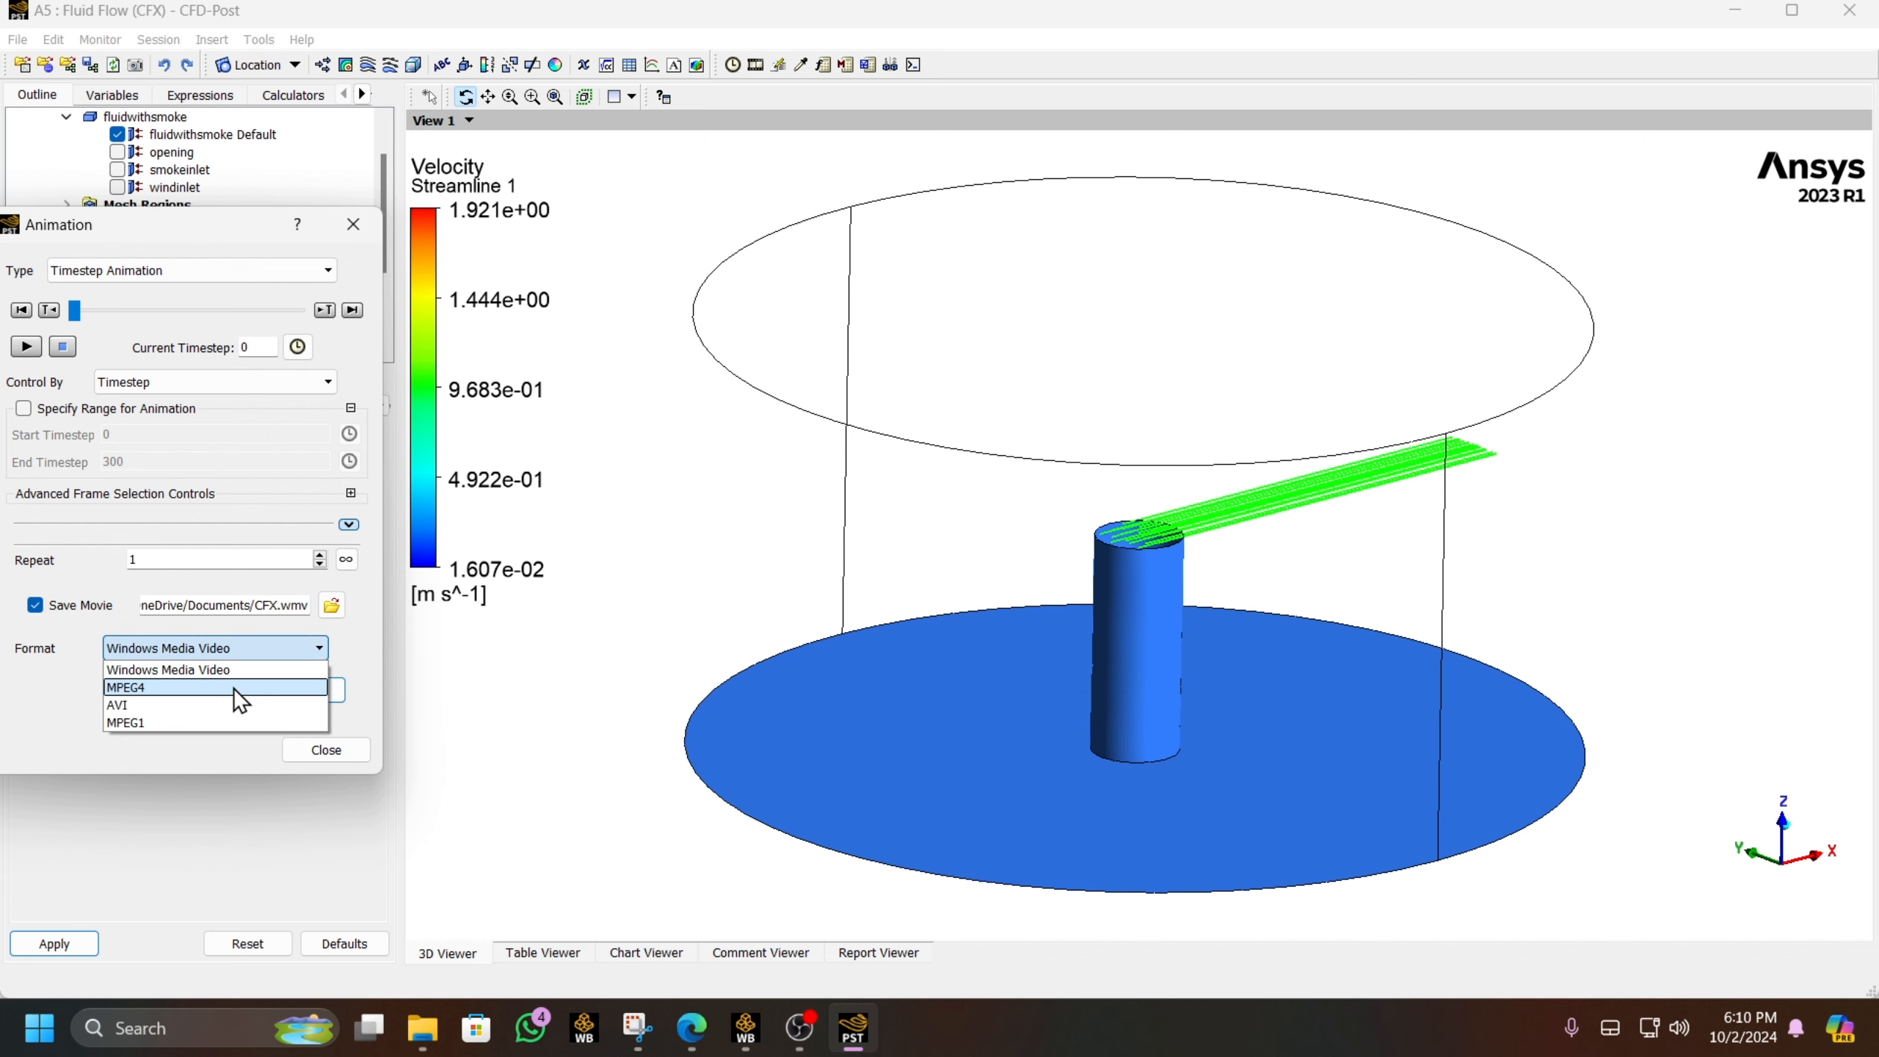
pyautogui.click(234, 688)
pyautogui.click(331, 605)
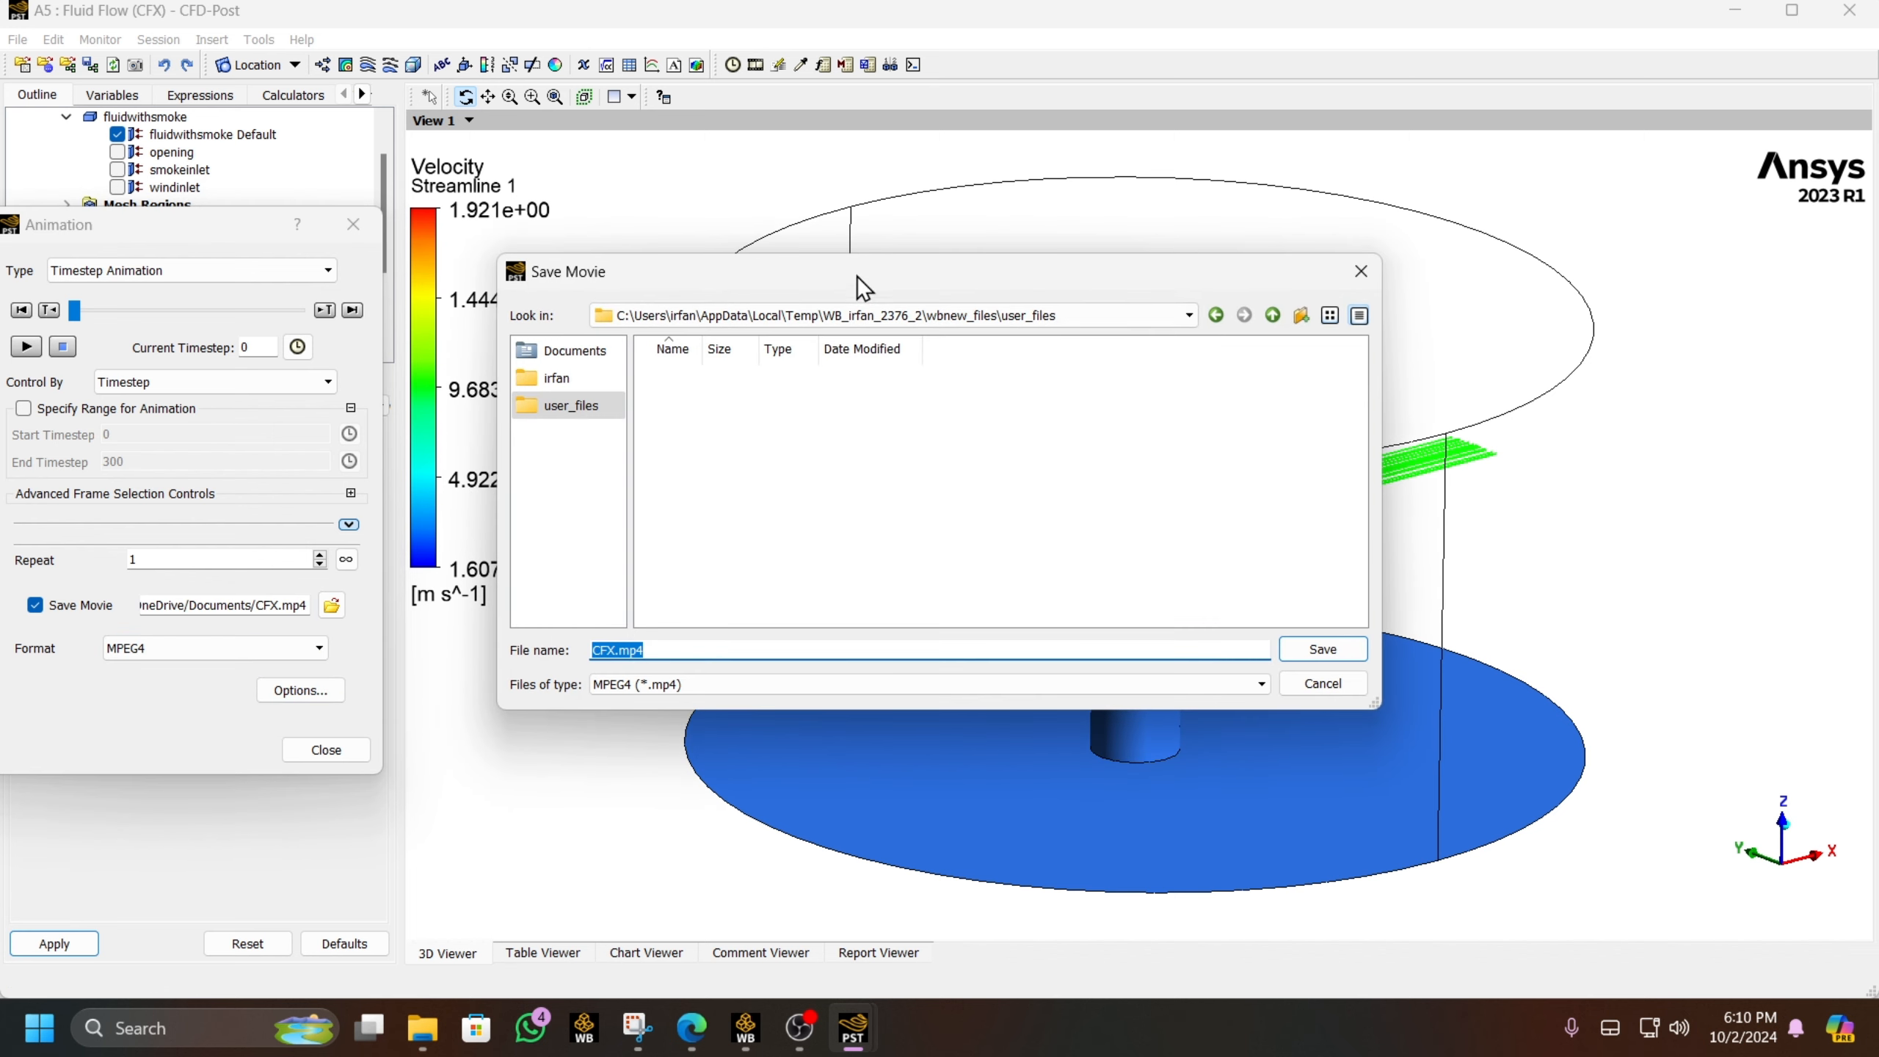
pyautogui.click(885, 314)
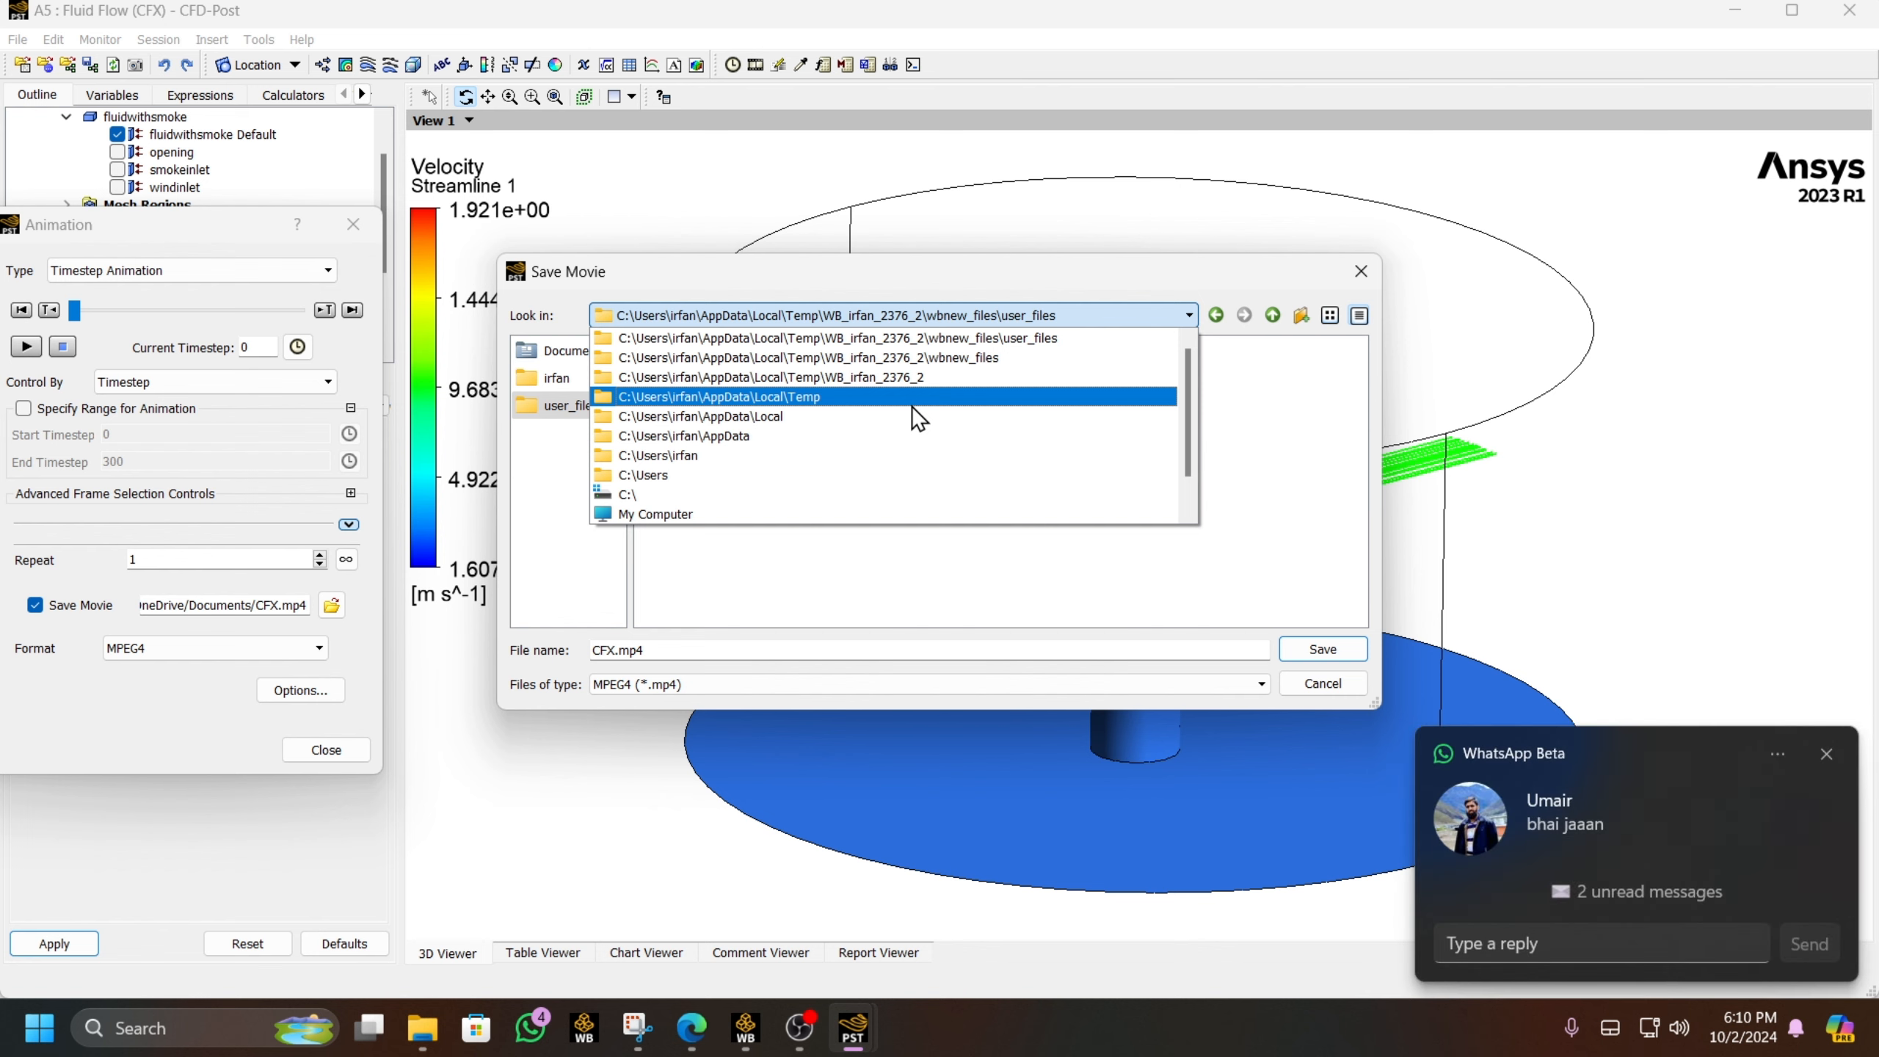
pyautogui.click(549, 404)
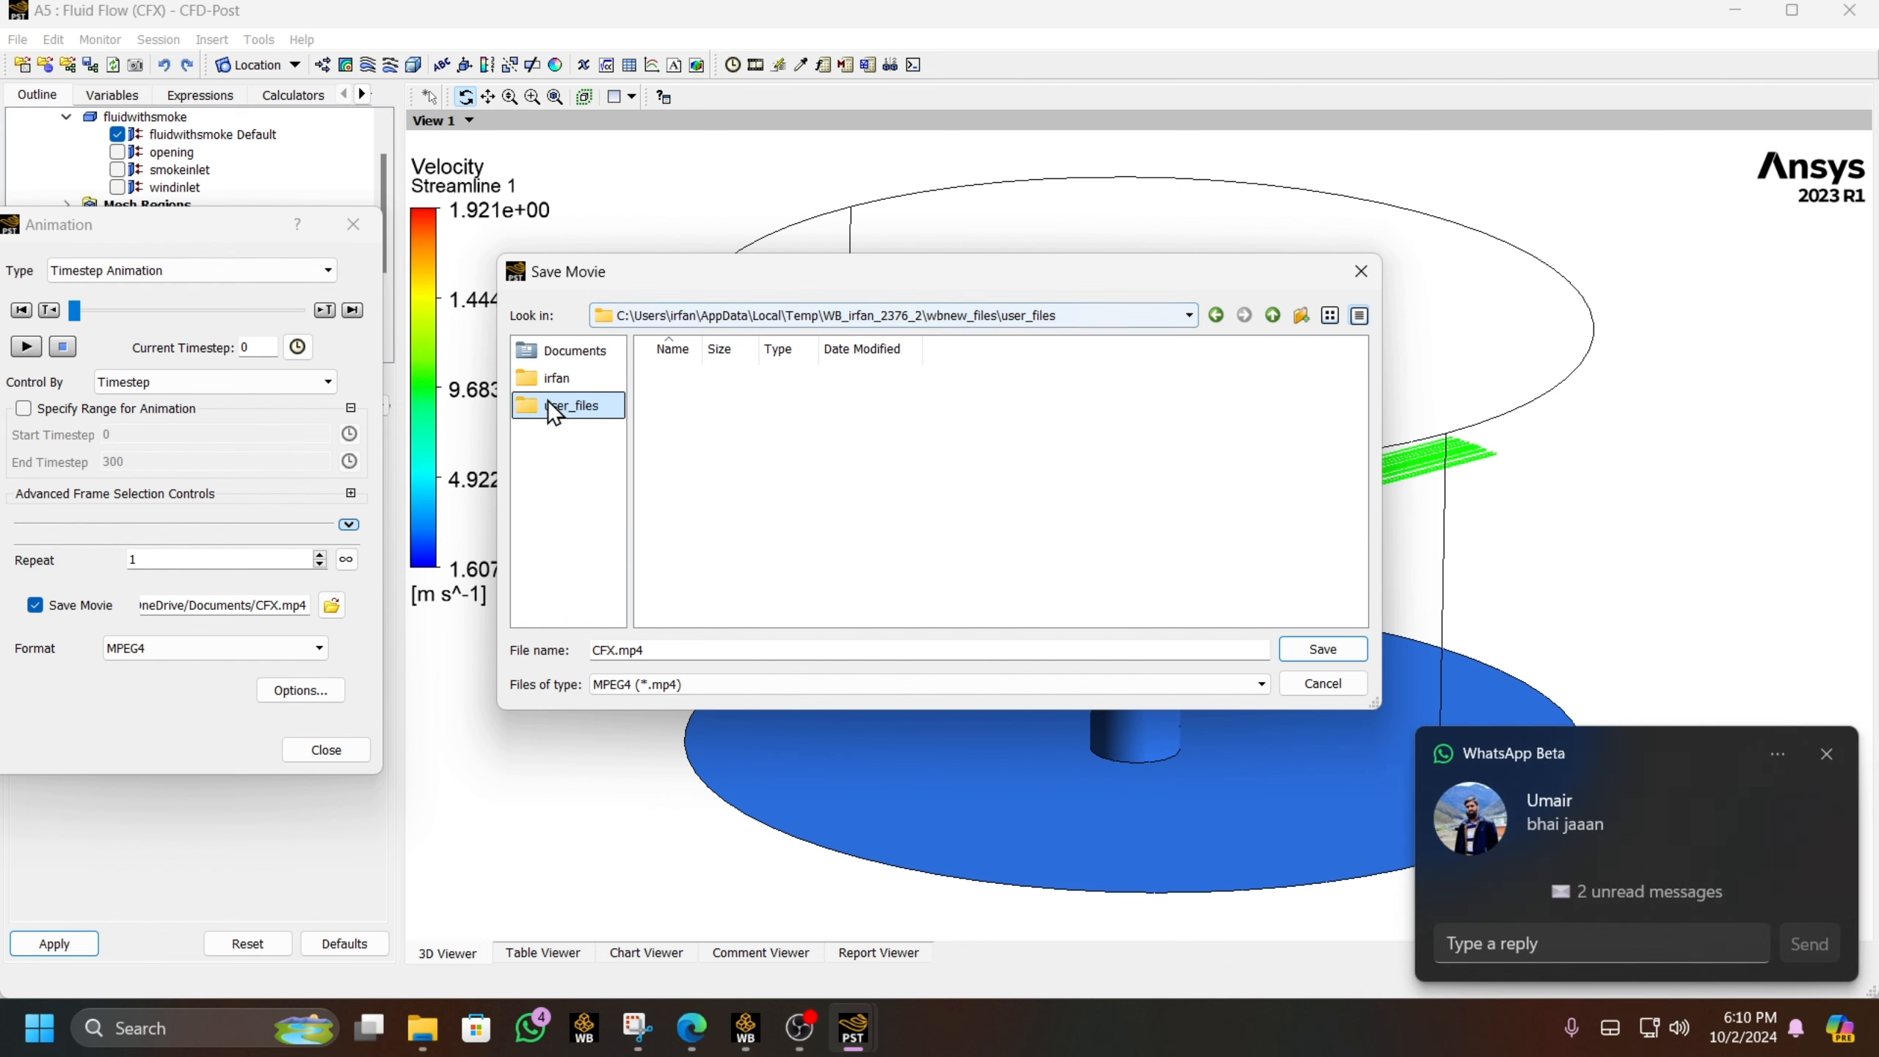
pyautogui.click(1107, 318)
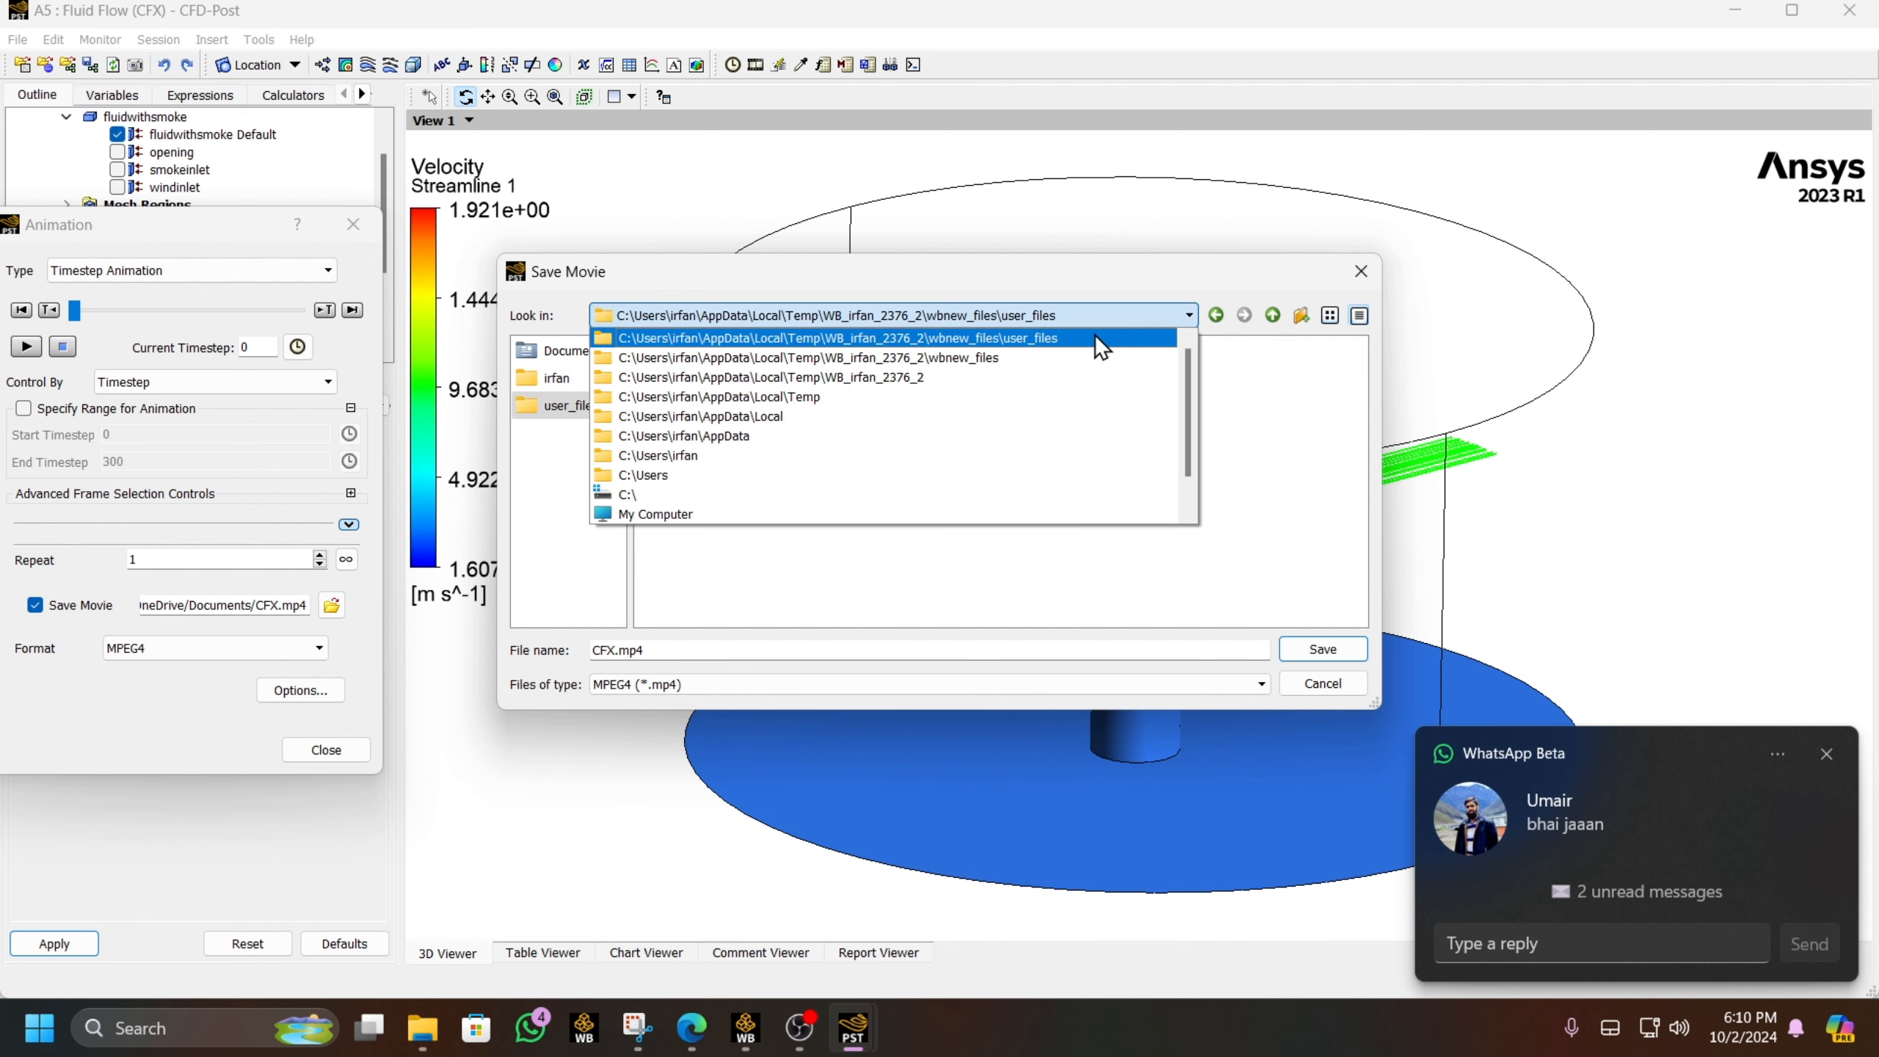
pyautogui.click(790, 495)
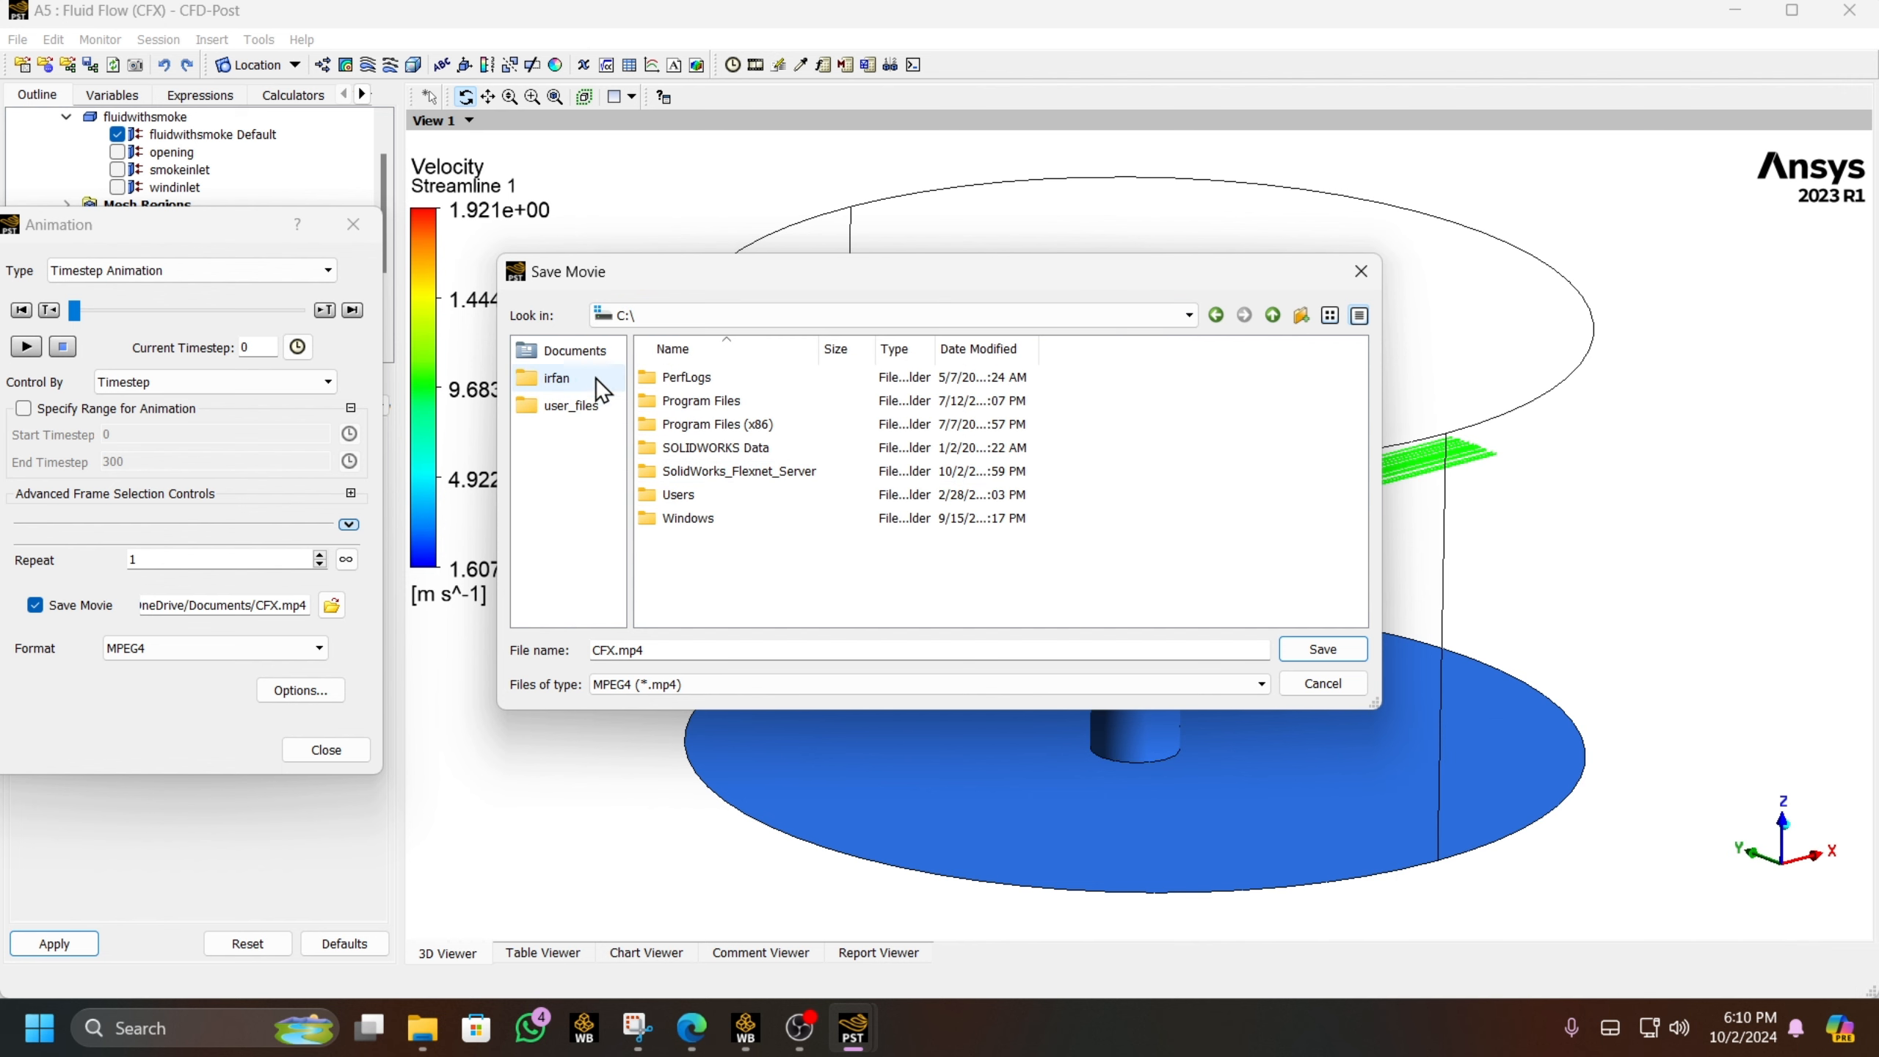
pyautogui.click(566, 351)
pyautogui.doubleClick(745, 449)
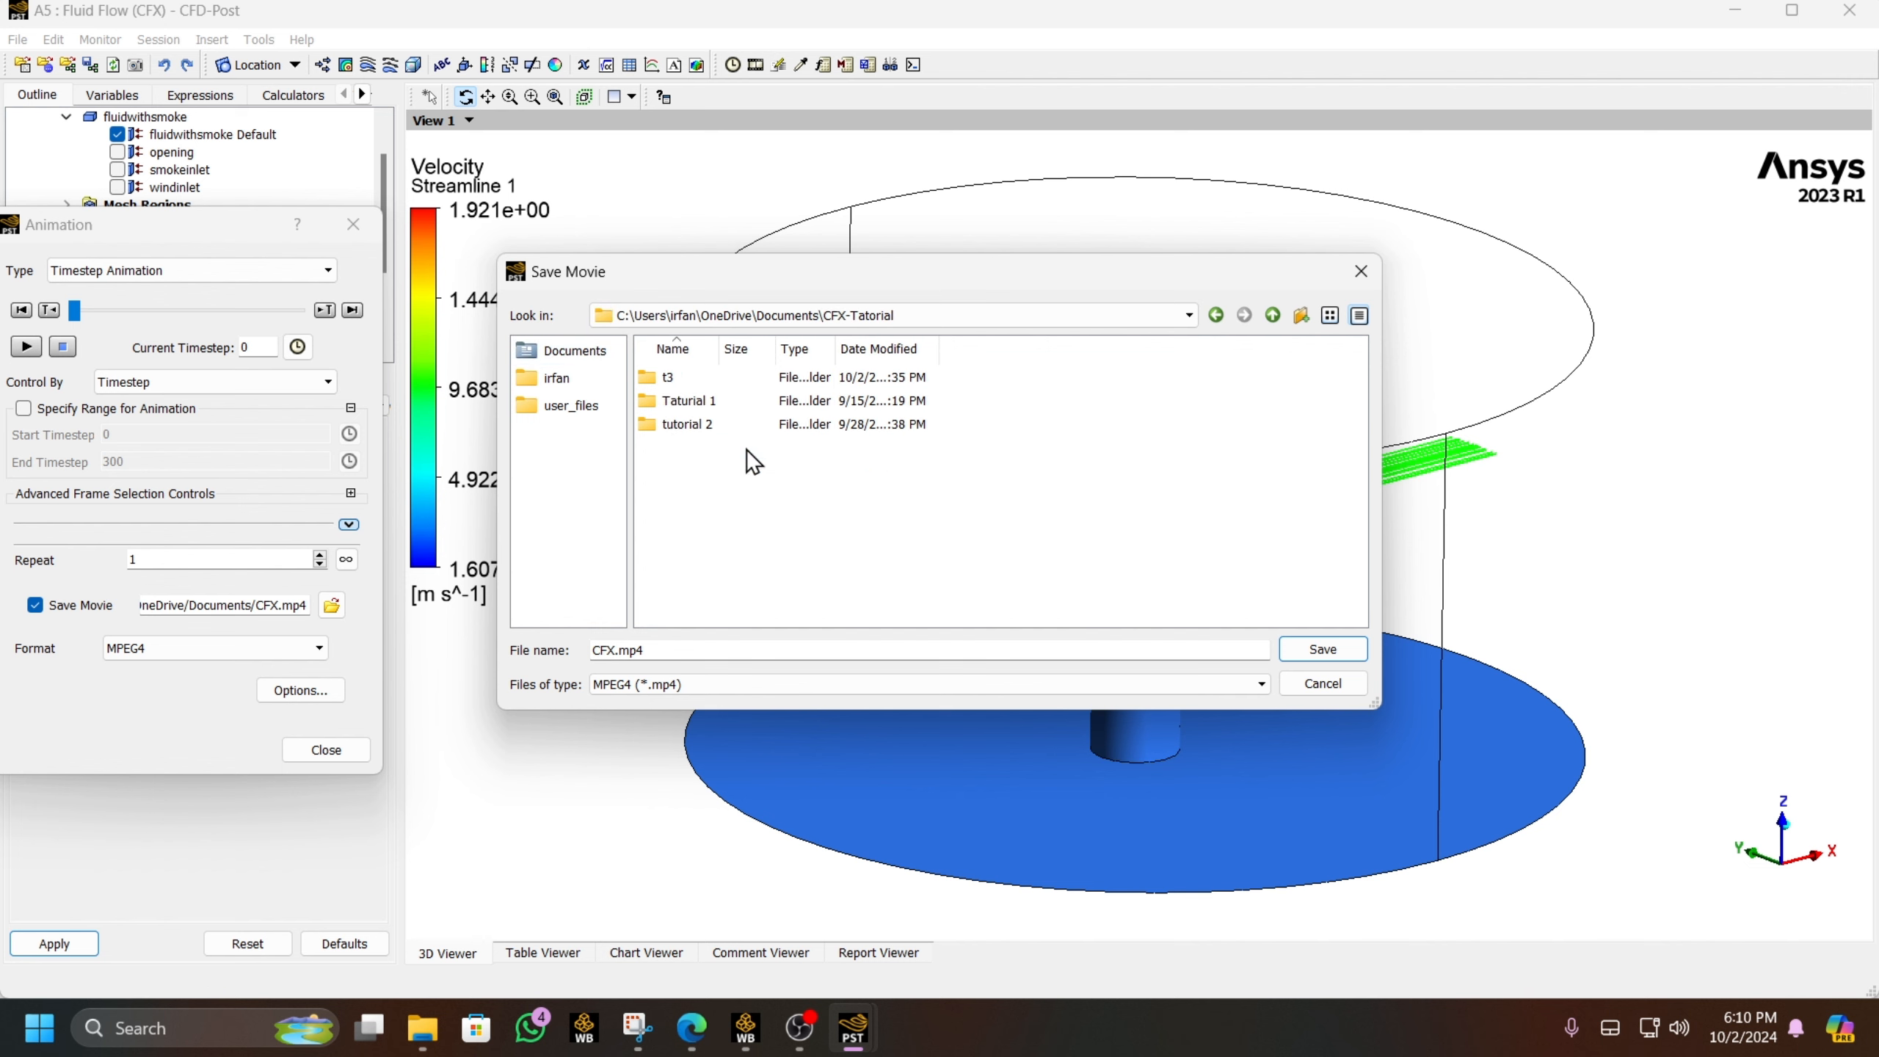
pyautogui.doubleClick(717, 379)
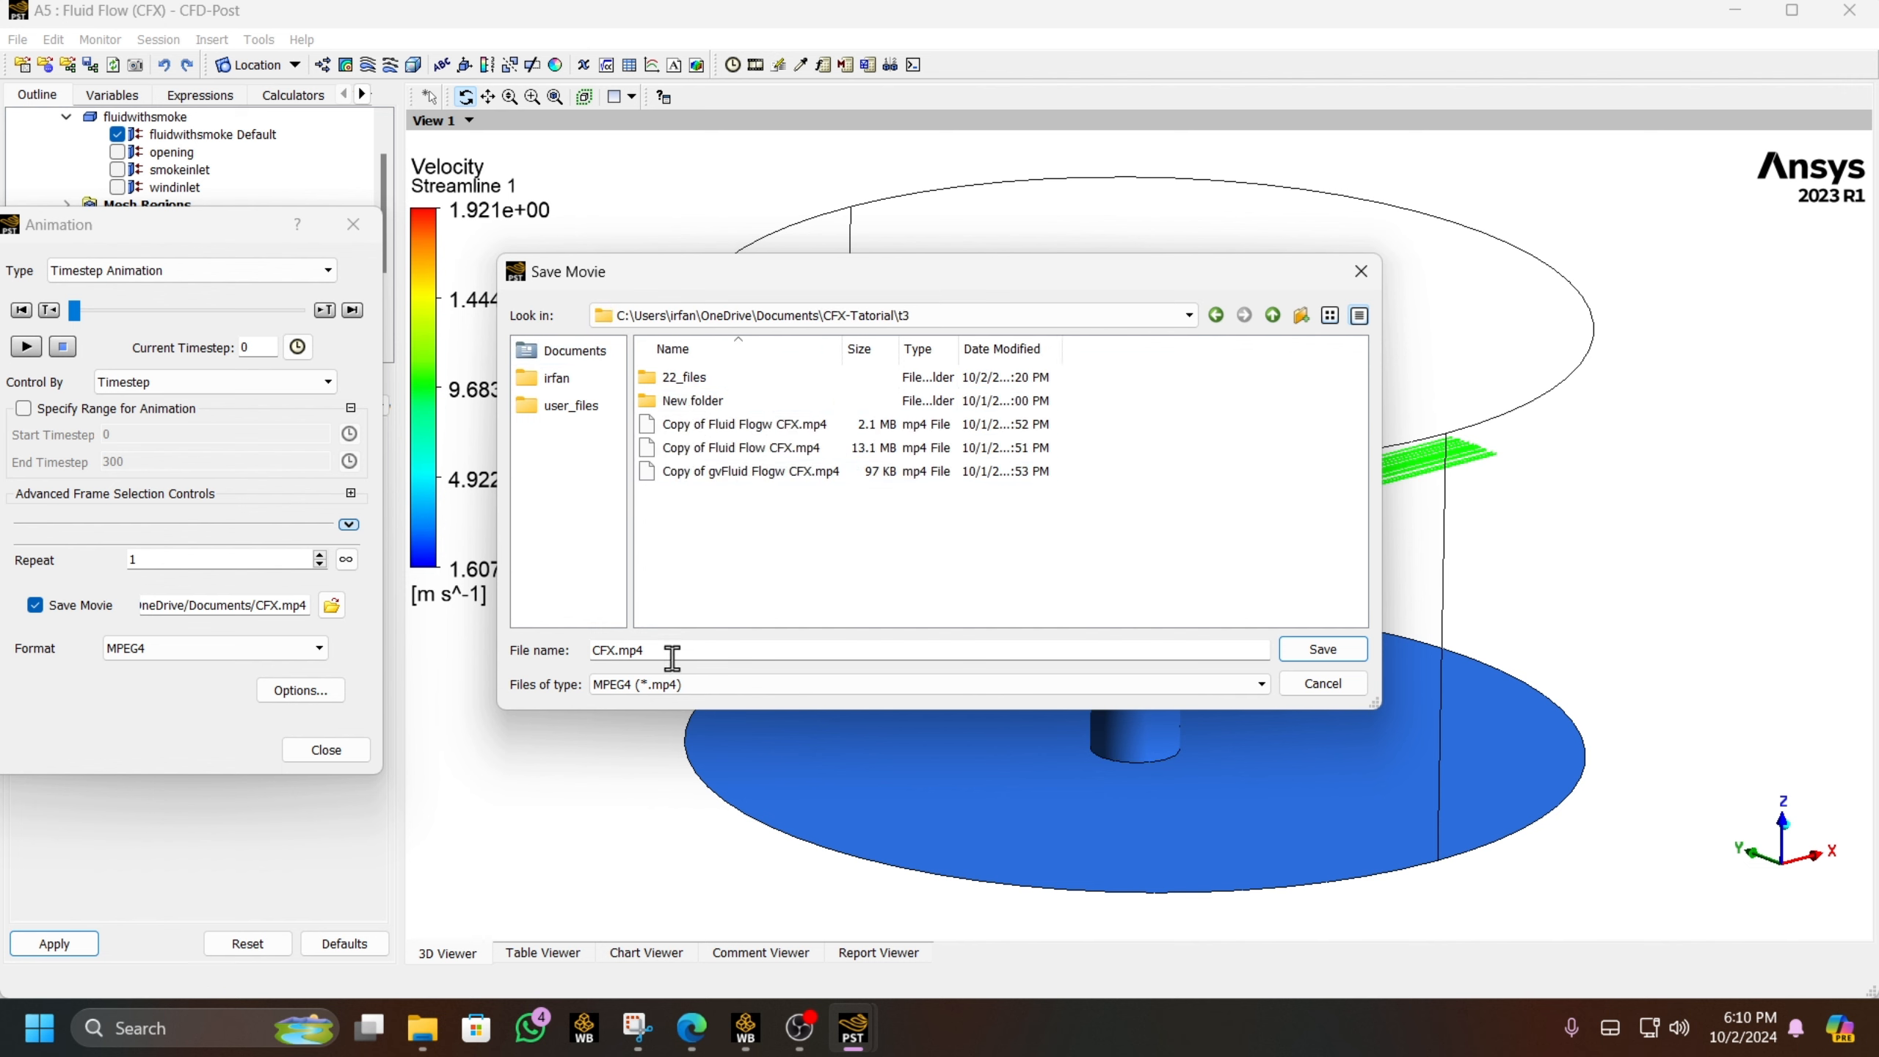
# - Name the movie file streamline.mp4 and play the timestep animation to record it
pyautogui.doubleClick(602, 650)
pyautogui.write('s')
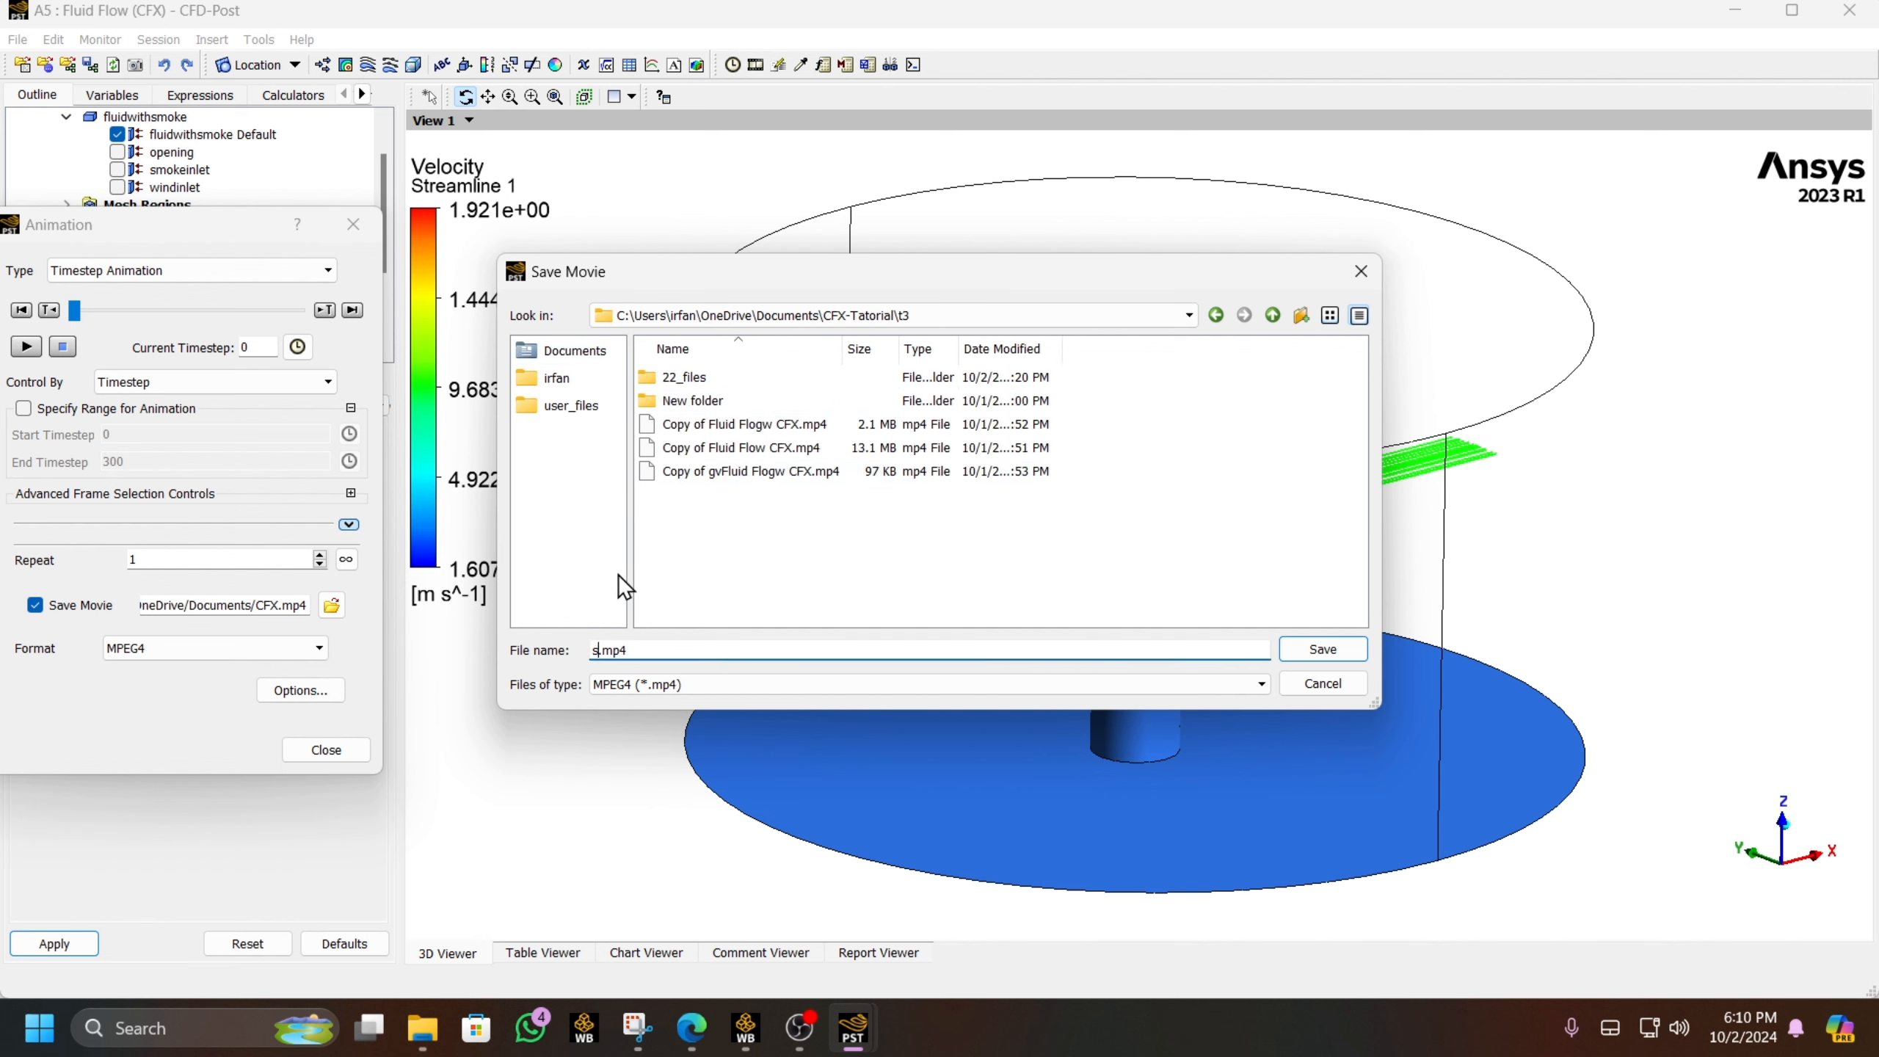
pyautogui.write('tream;')
pyautogui.press('BackSpace')
pyautogui.write('line')
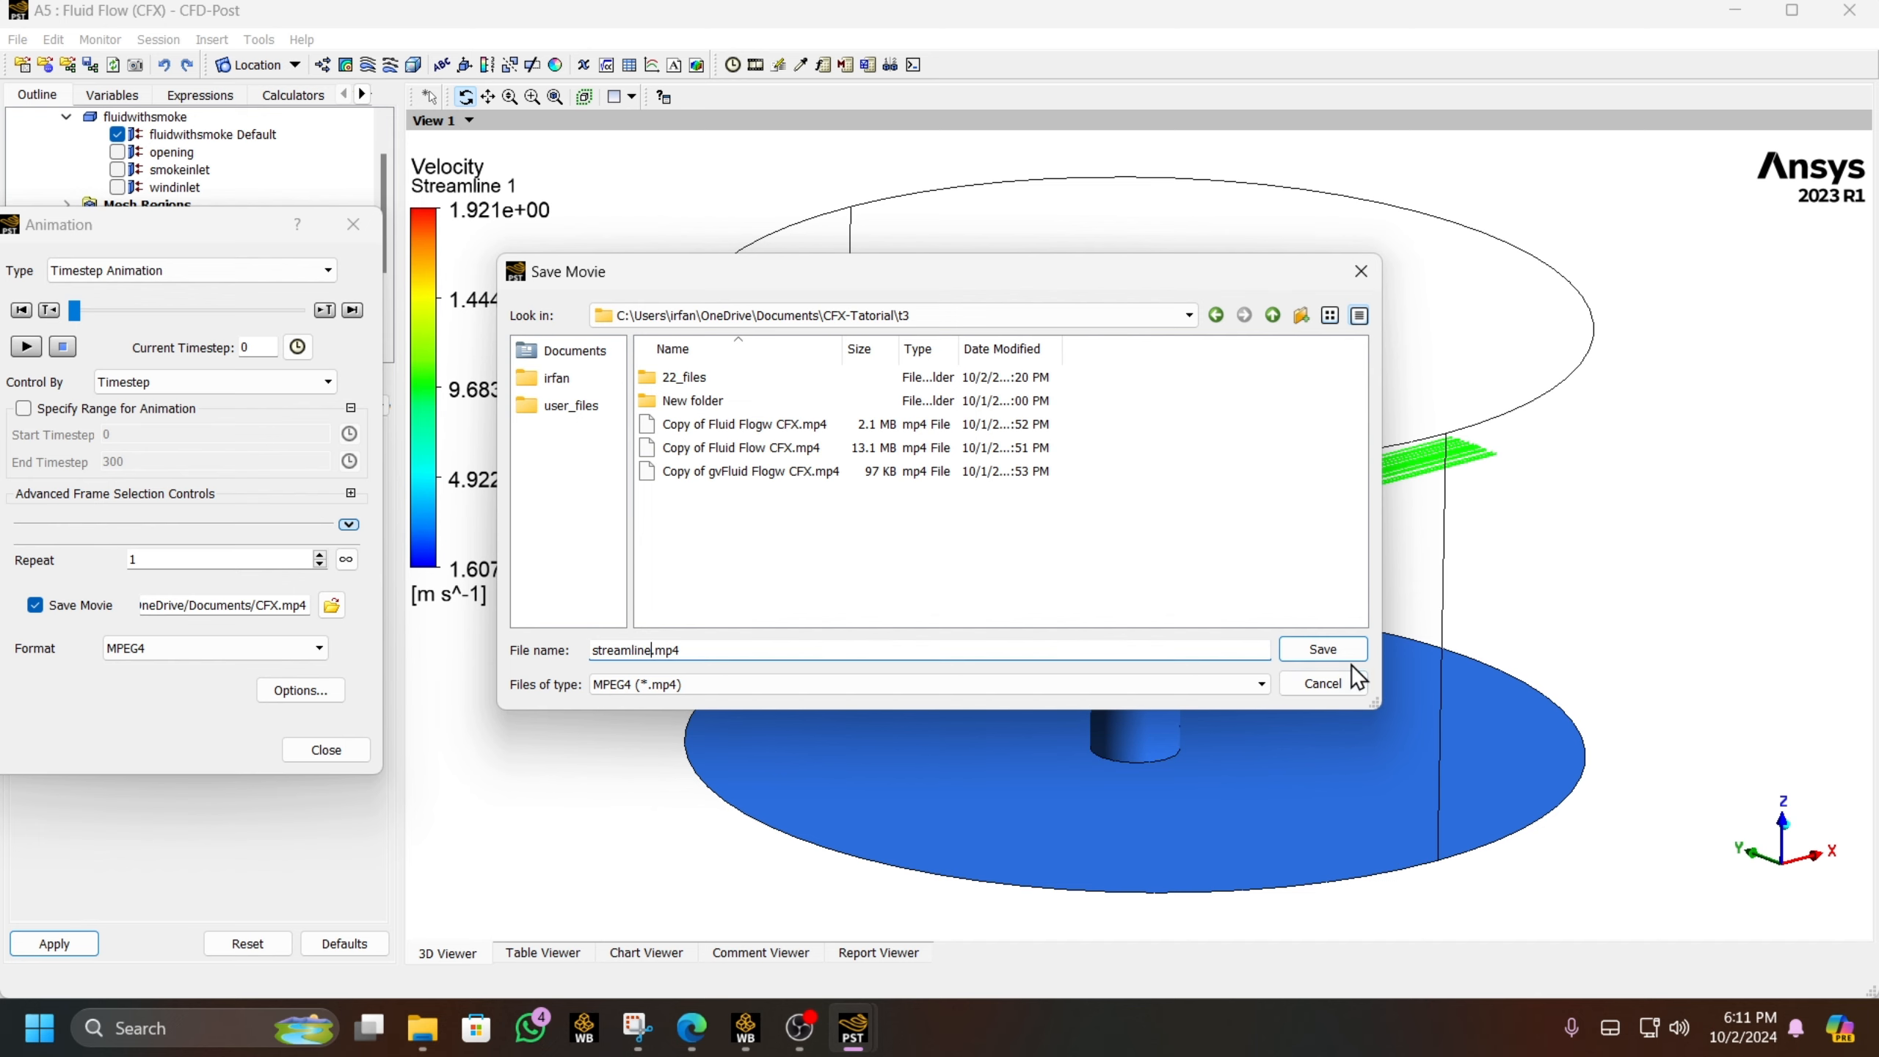
pyautogui.click(1345, 652)
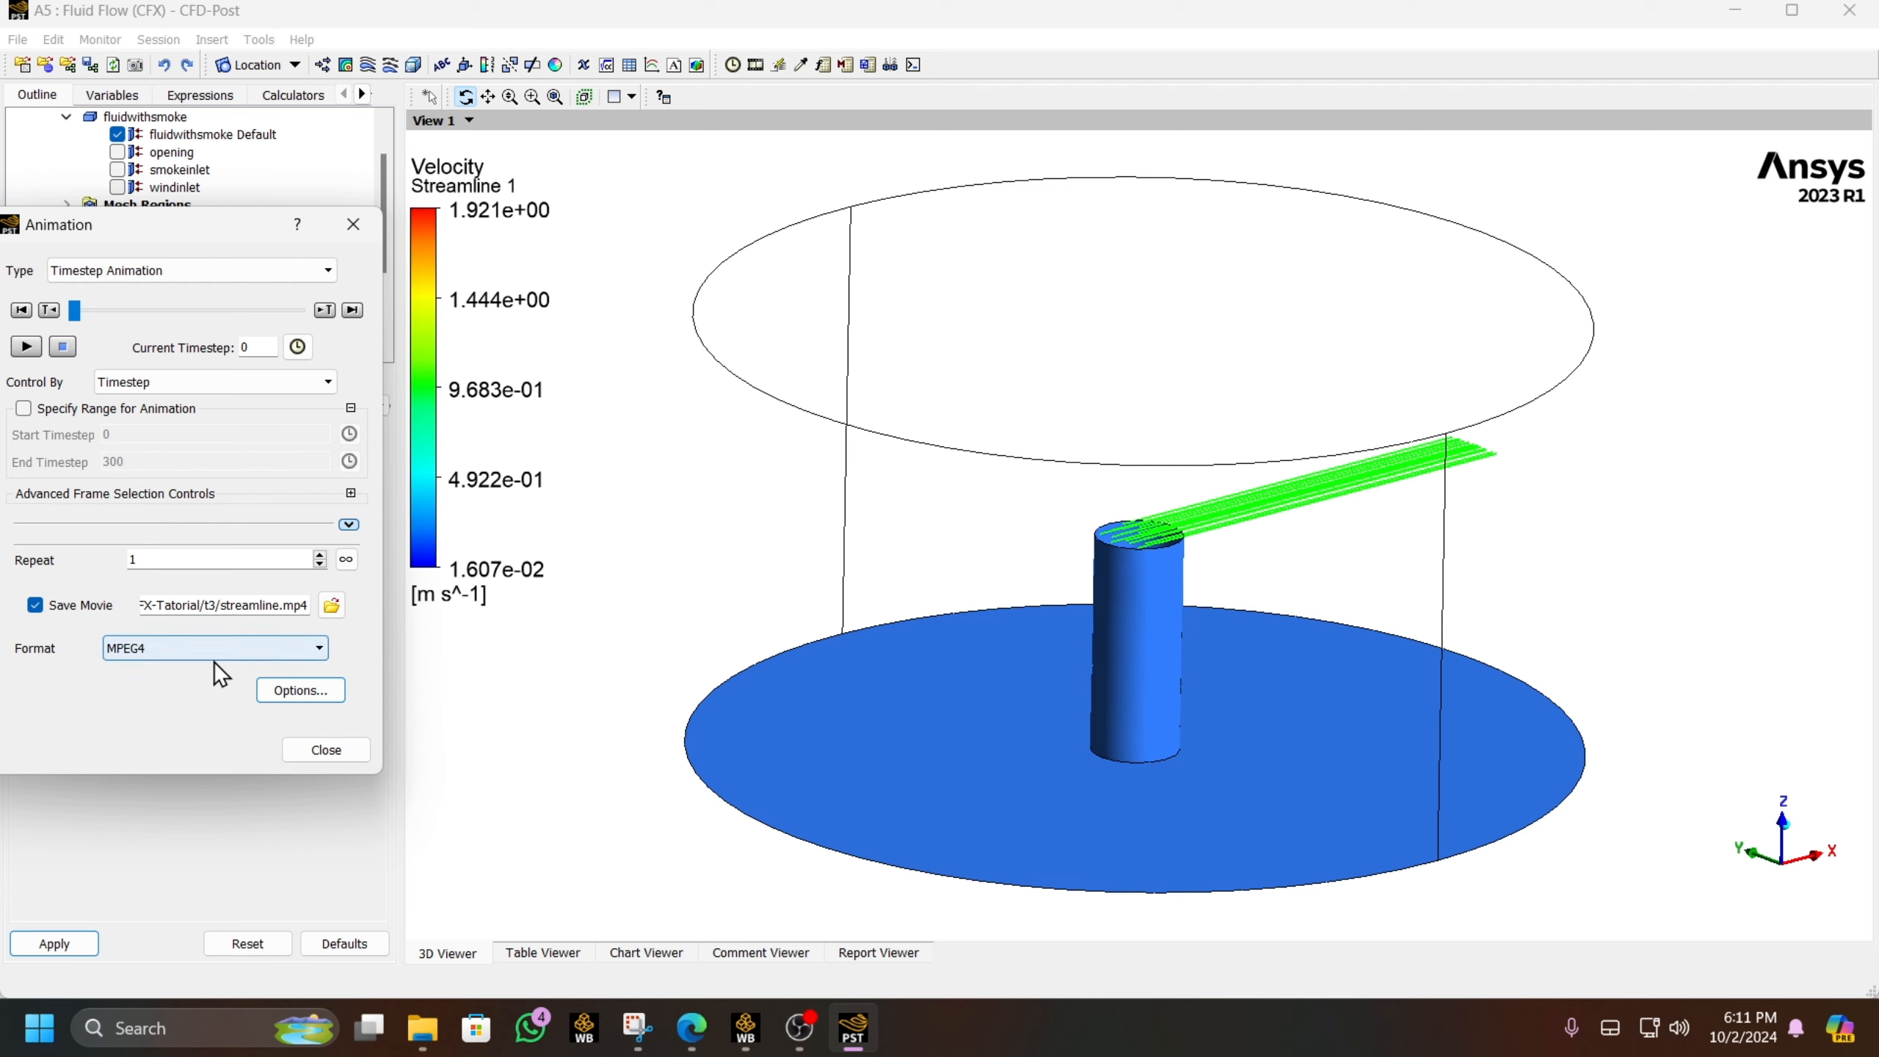
pyautogui.click(27, 347)
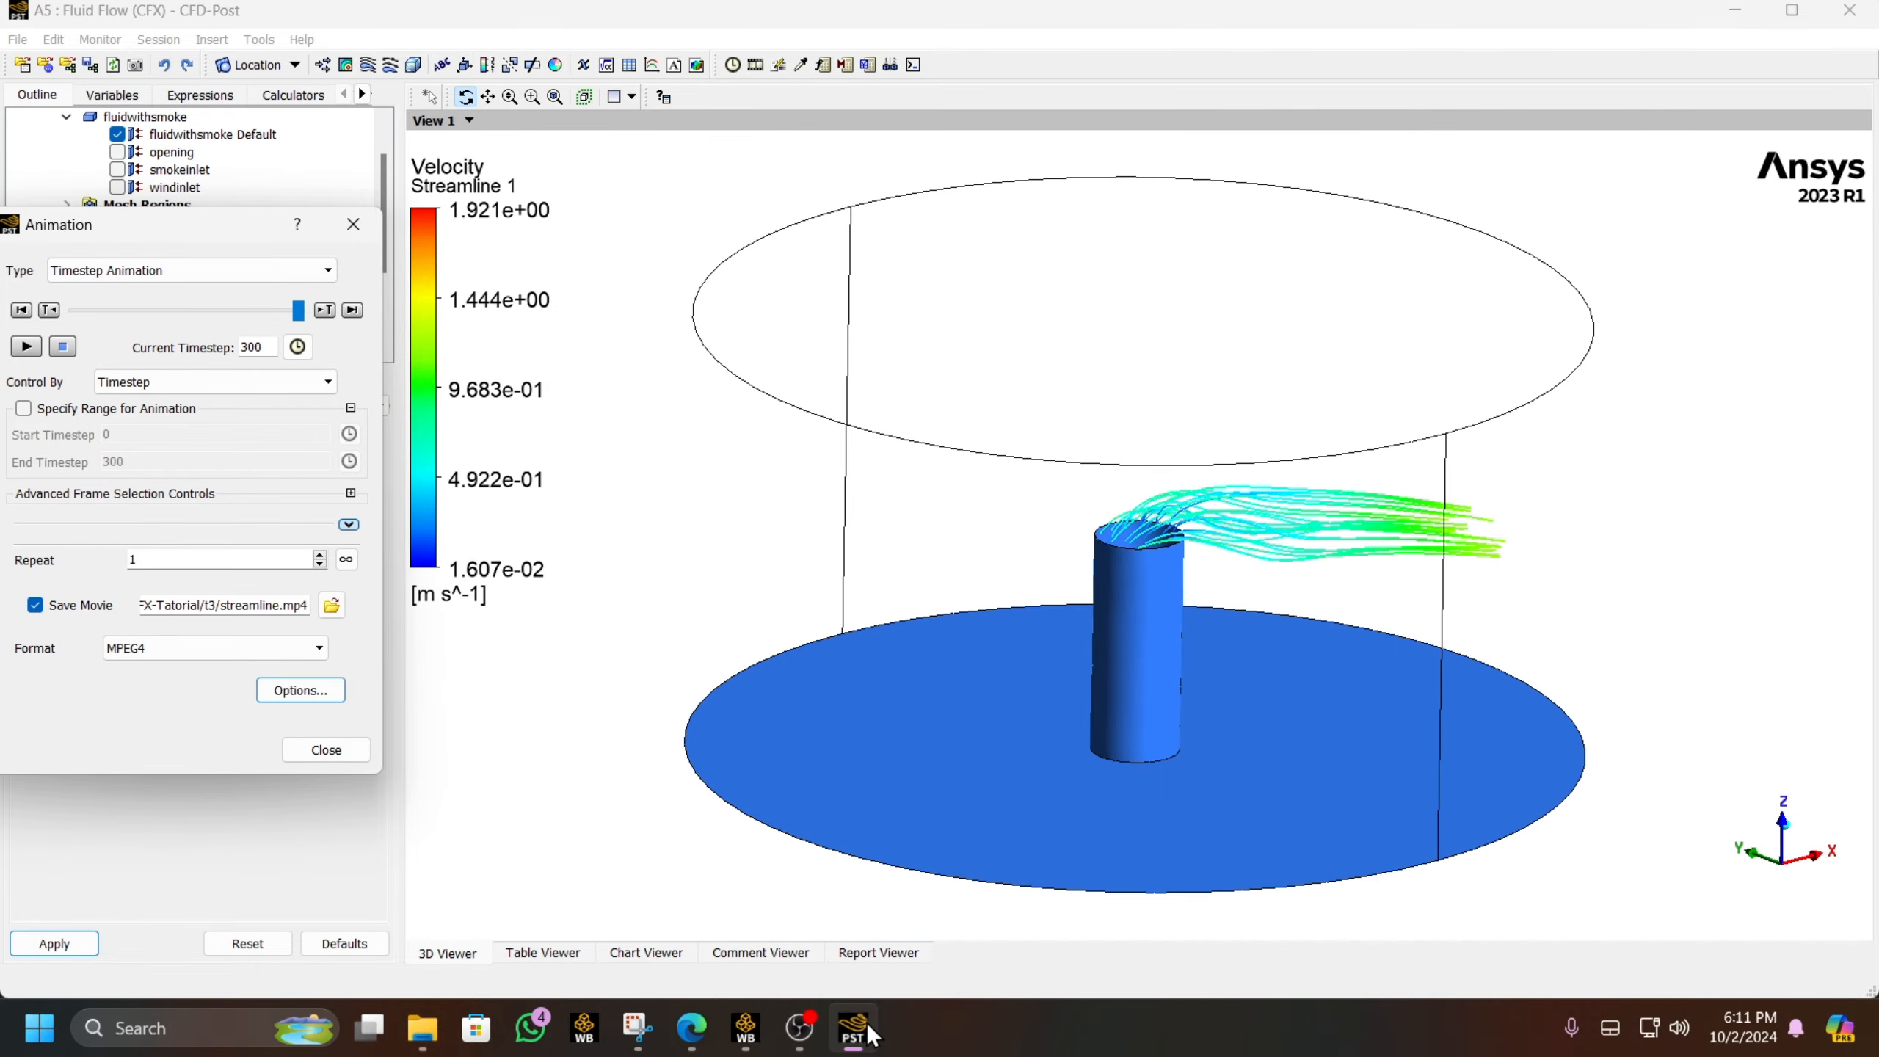
# - Close the animation settings, hide Streamline 1 and create a velocity vector plot located on Plane 1
pyautogui.click(326, 750)
pyautogui.click(69, 328)
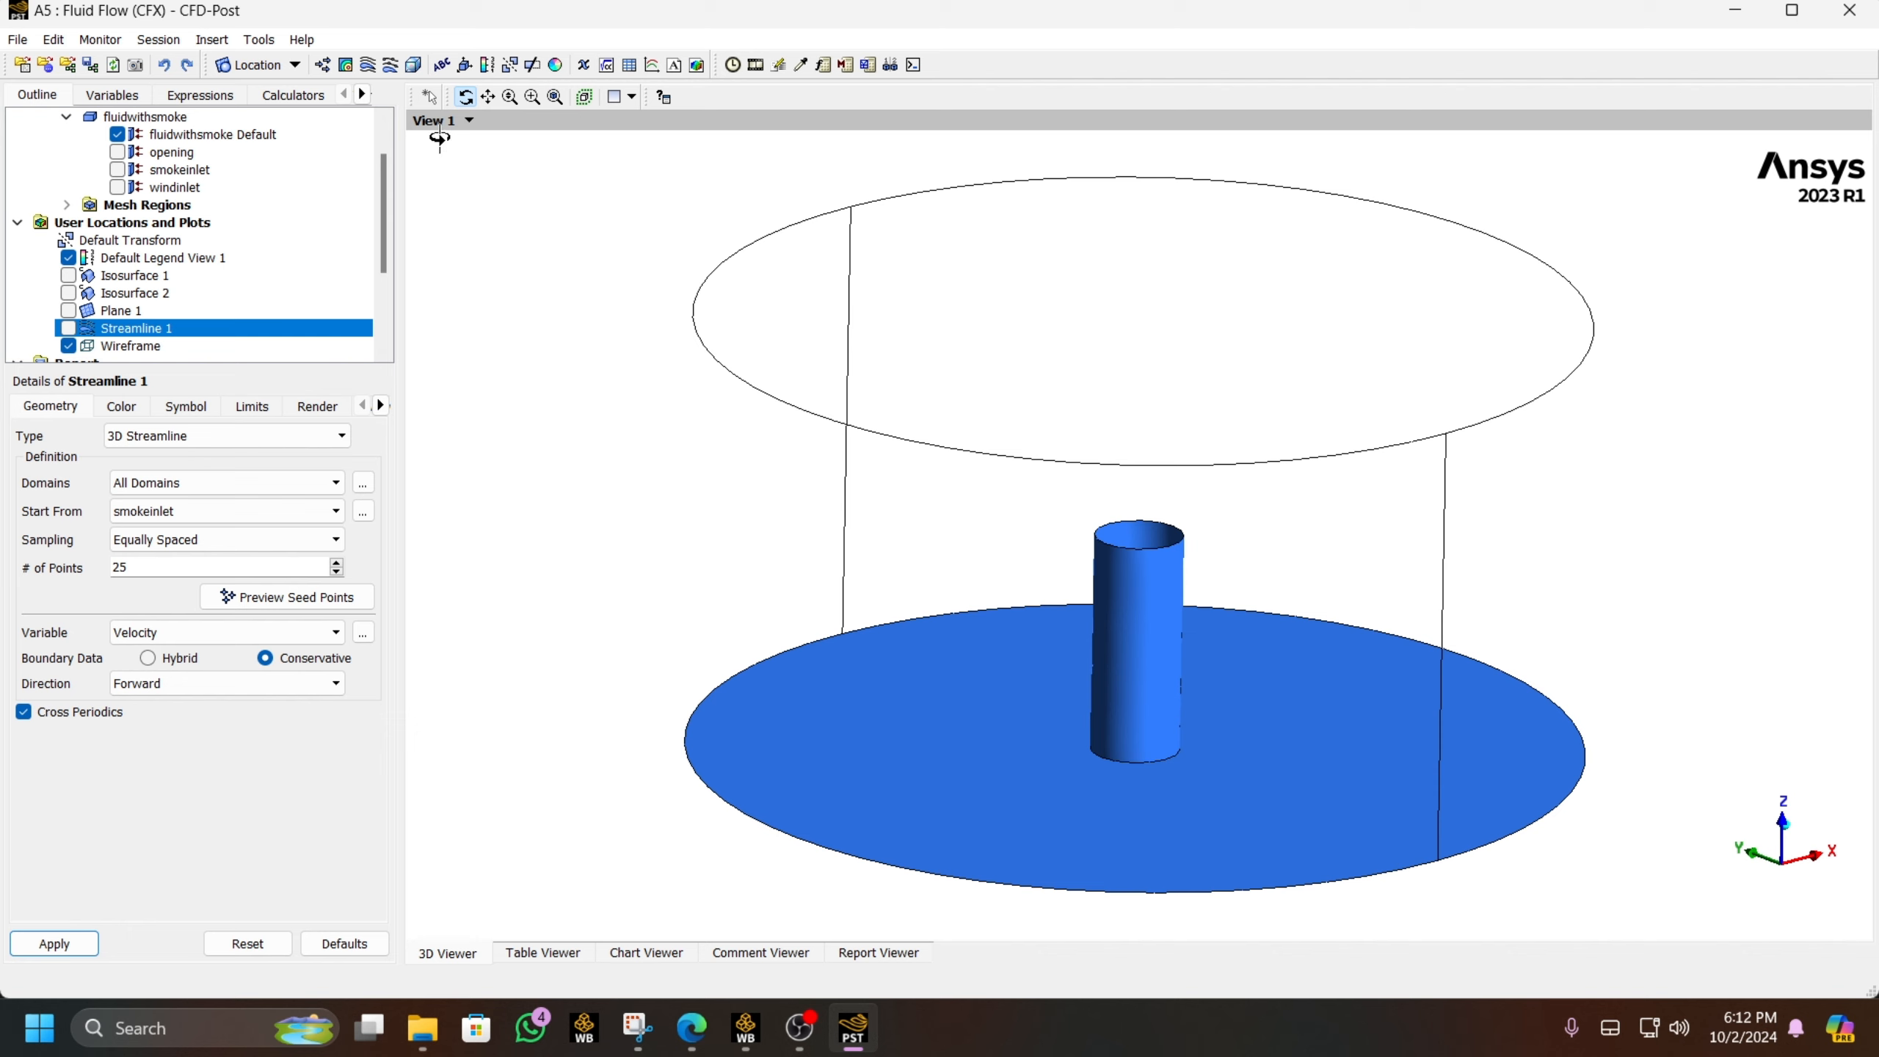
pyautogui.click(322, 64)
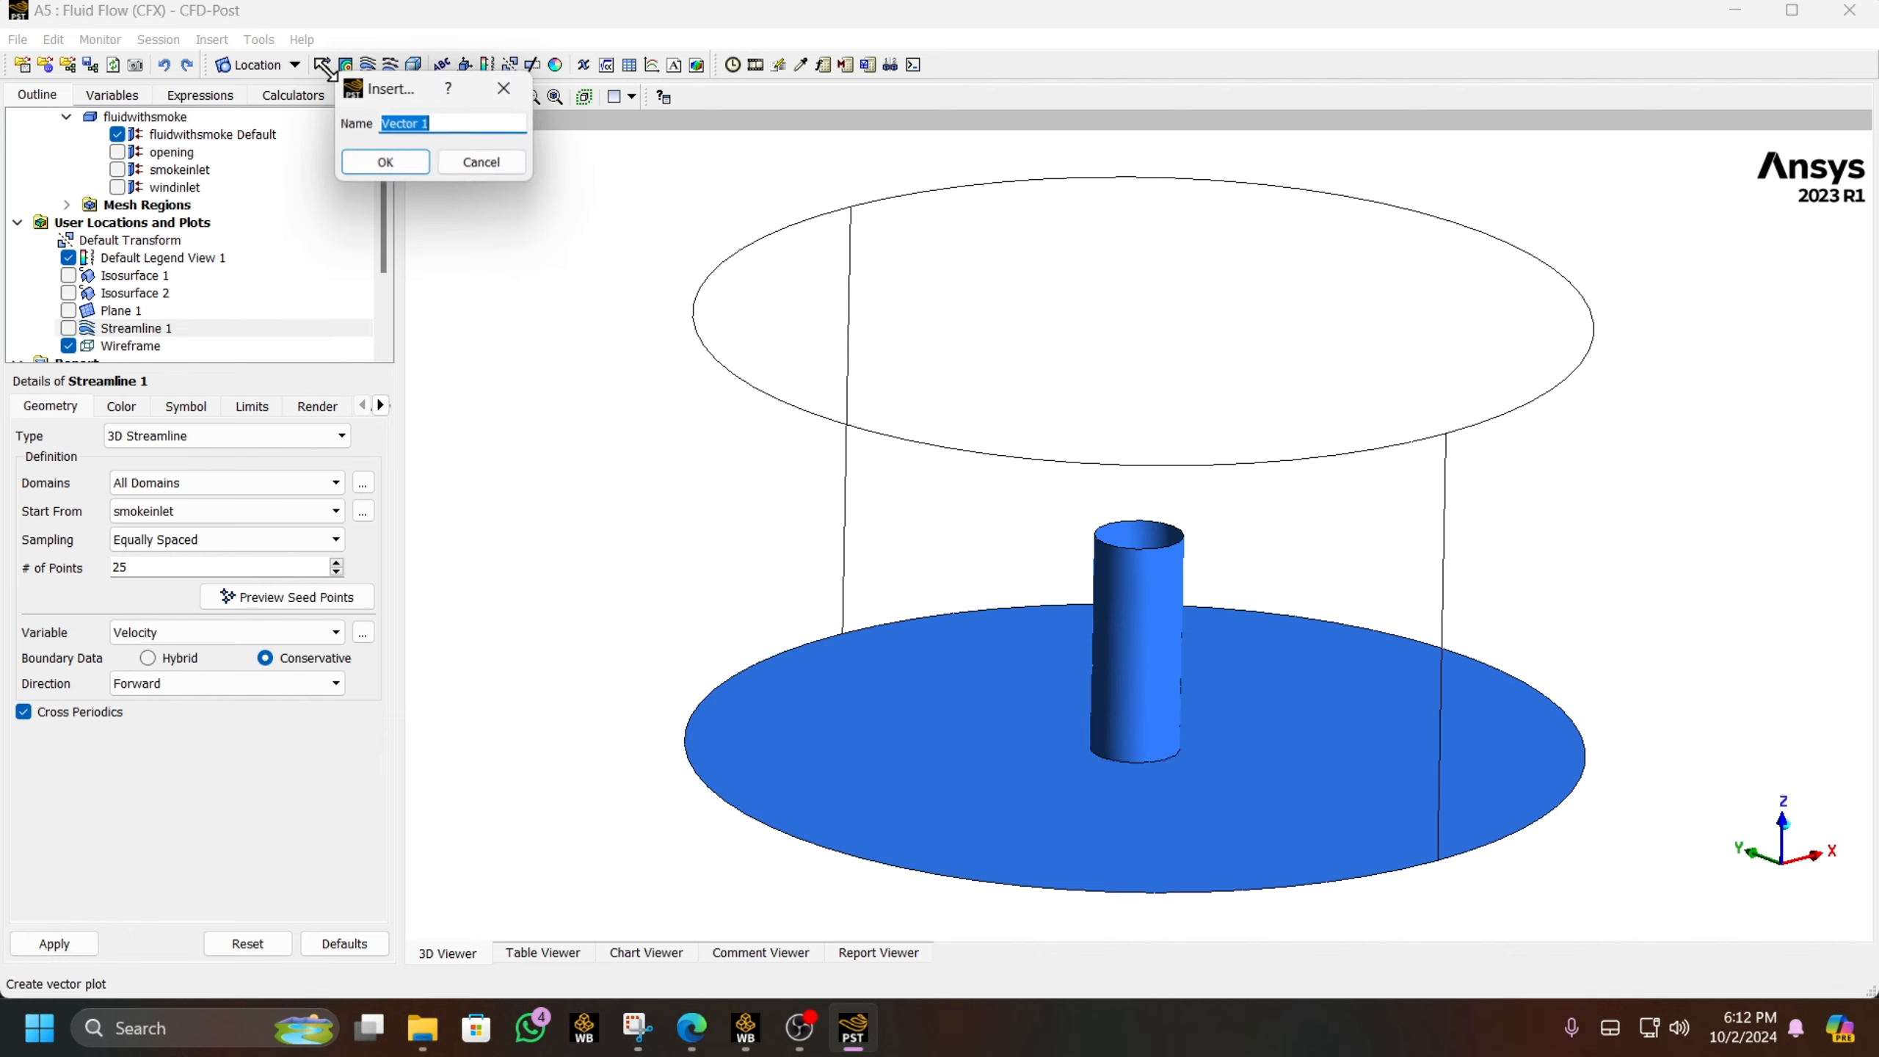
pyautogui.click(405, 172)
pyautogui.click(170, 492)
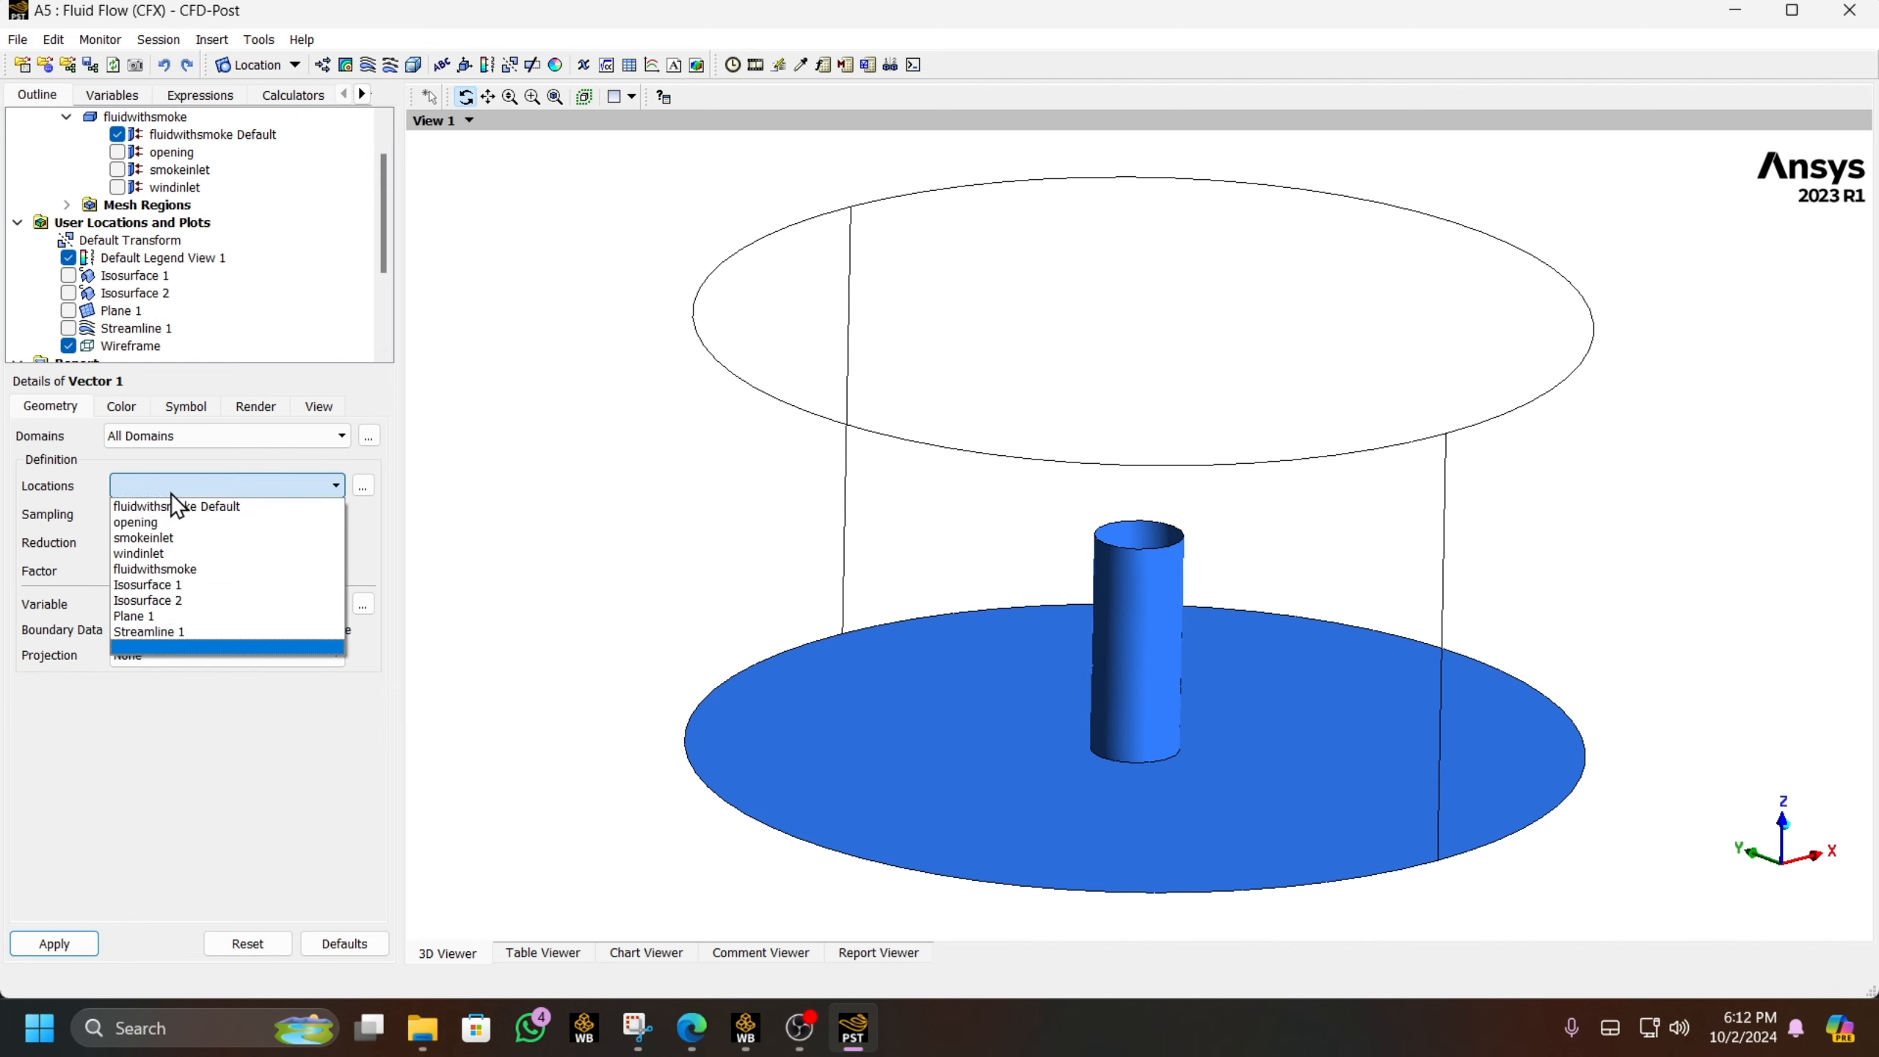
pyautogui.click(134, 616)
pyautogui.press('super+e')
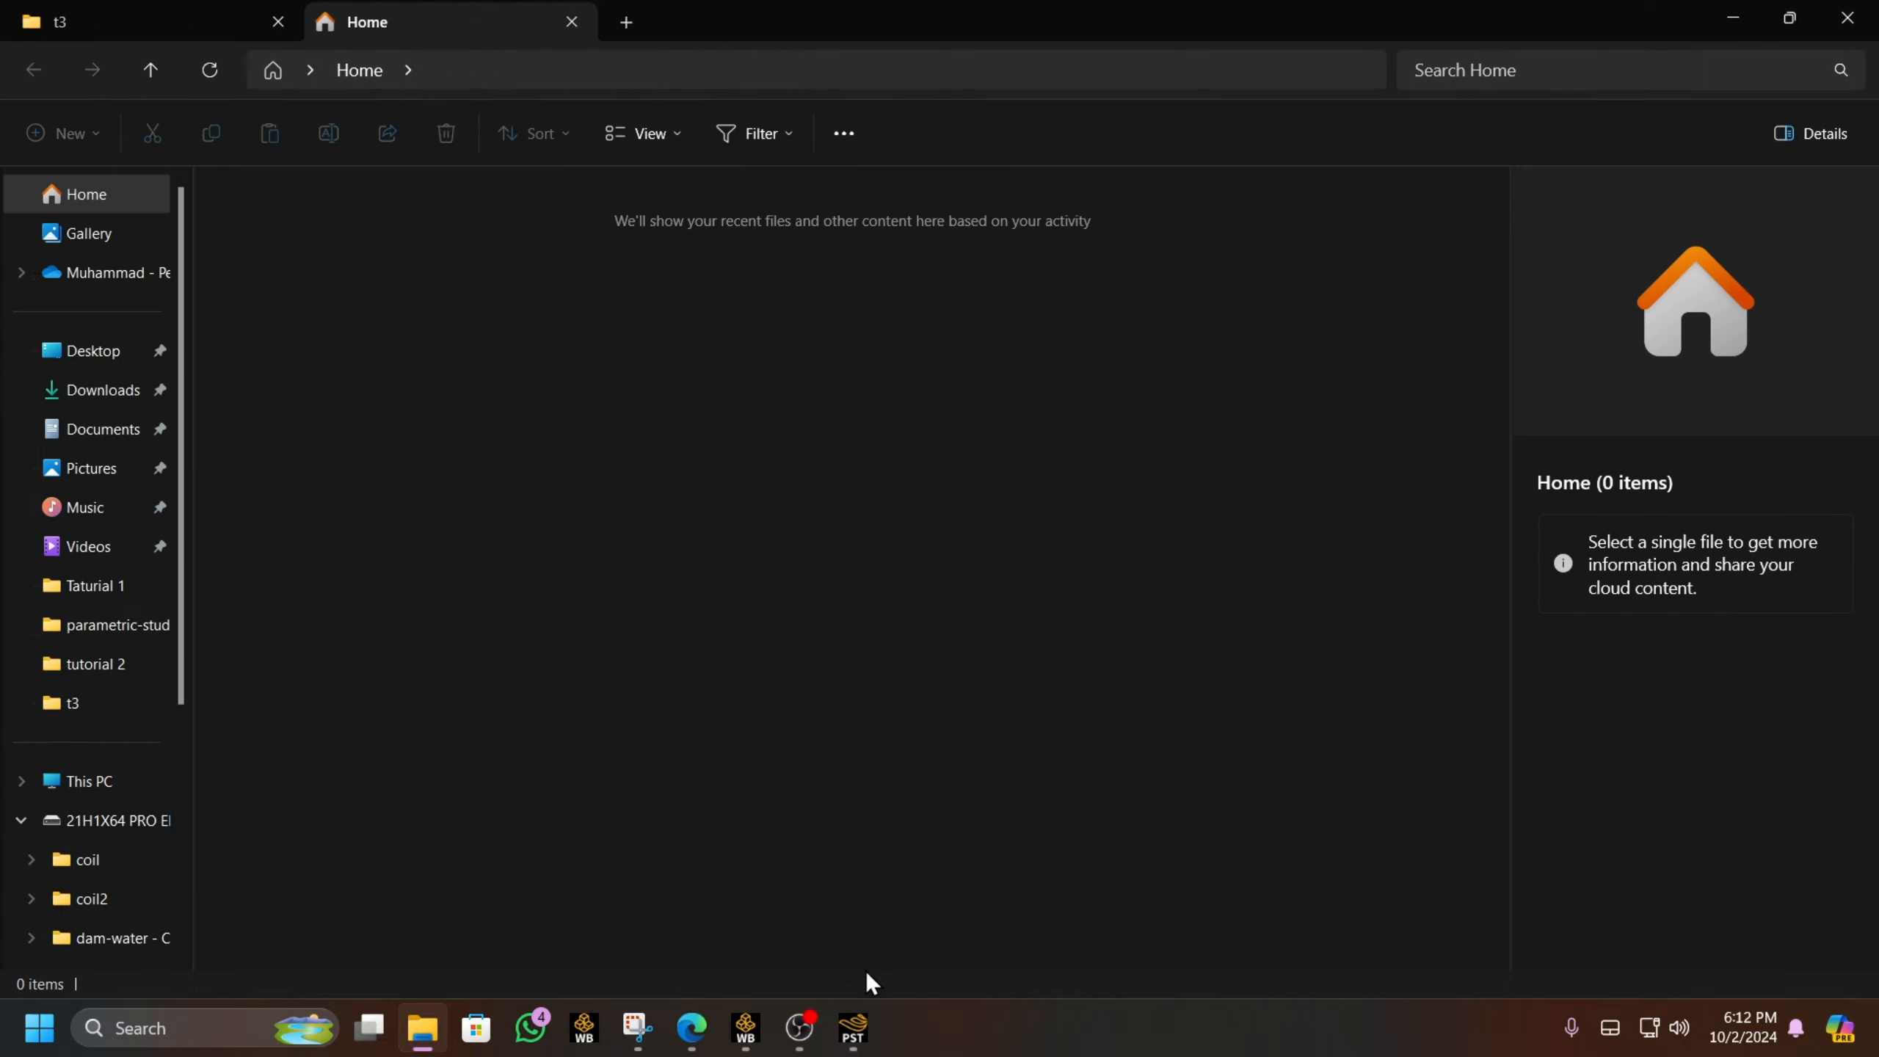
pyautogui.click(852, 1029)
pyautogui.click(54, 943)
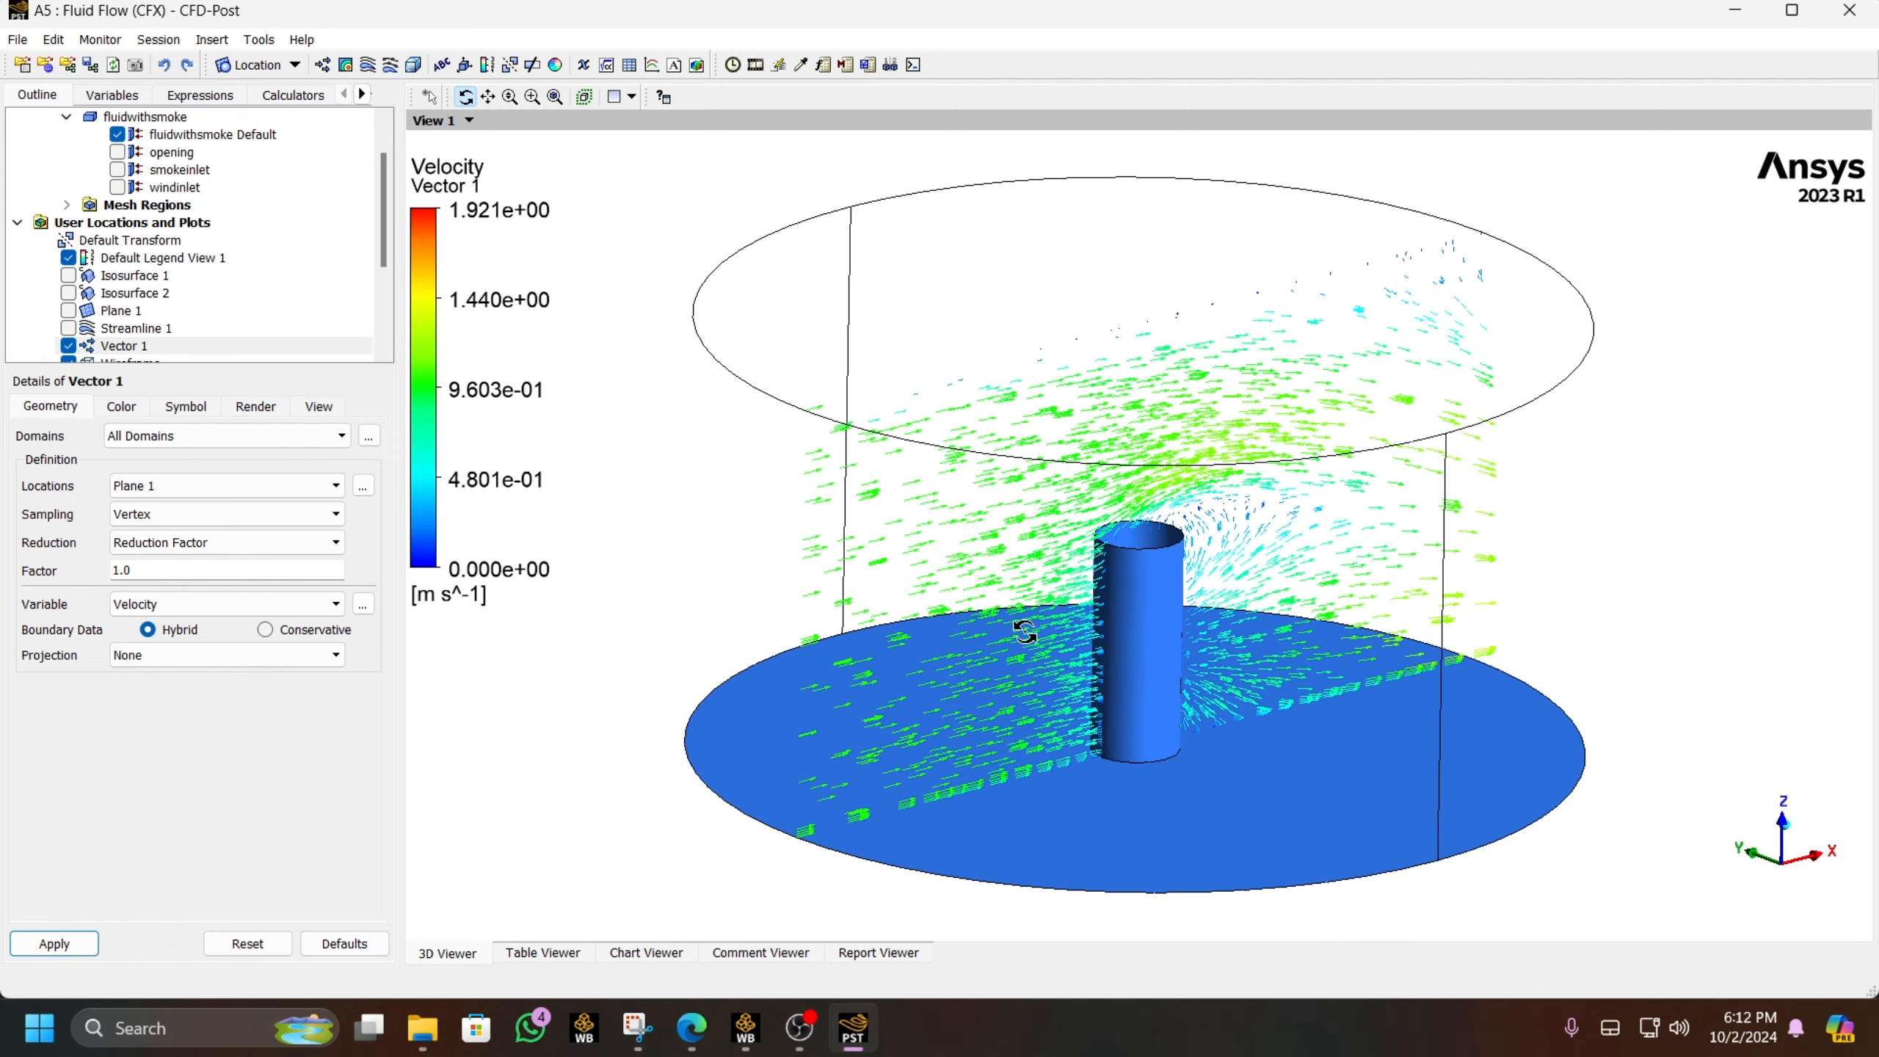
# - Orient the view square to the XZ plane of vectors and return the timestep animation to timestep 0
pyautogui.moveTo(1020, 629); pyautogui.dragTo(909, 592)
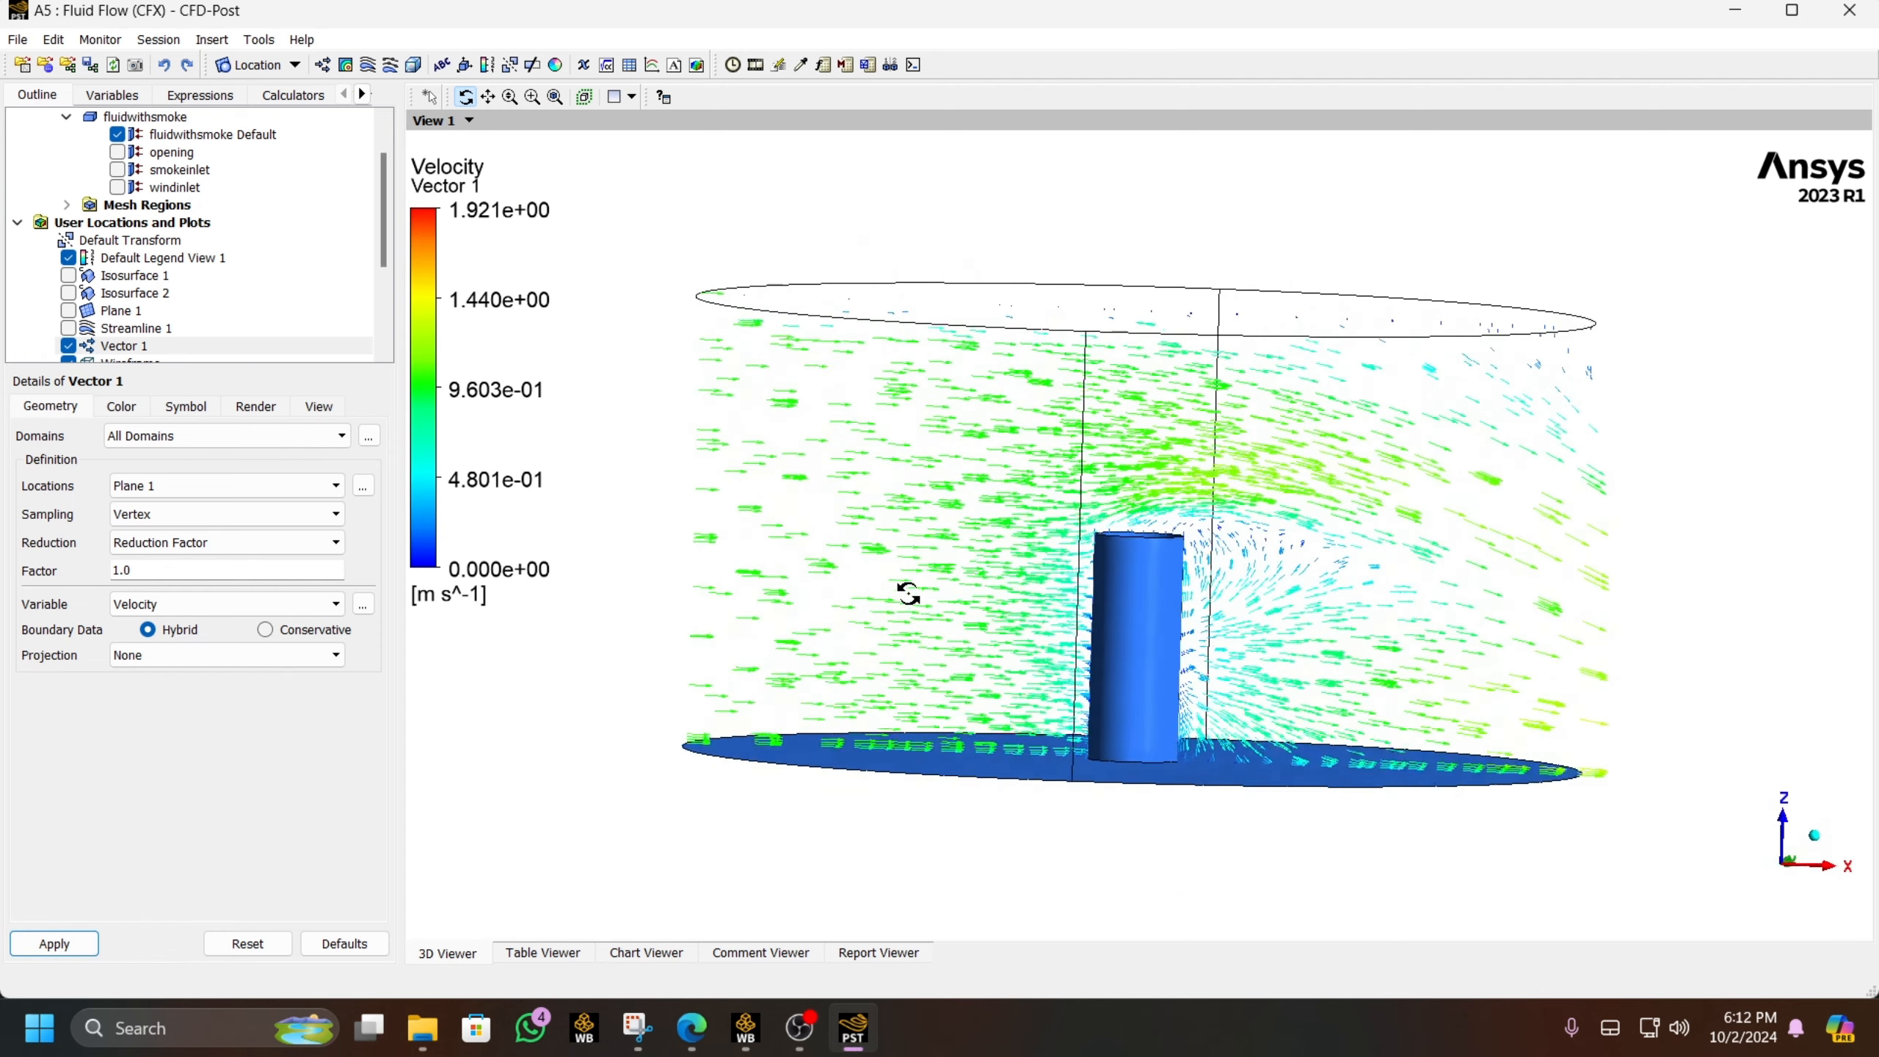
pyautogui.click(1781, 883)
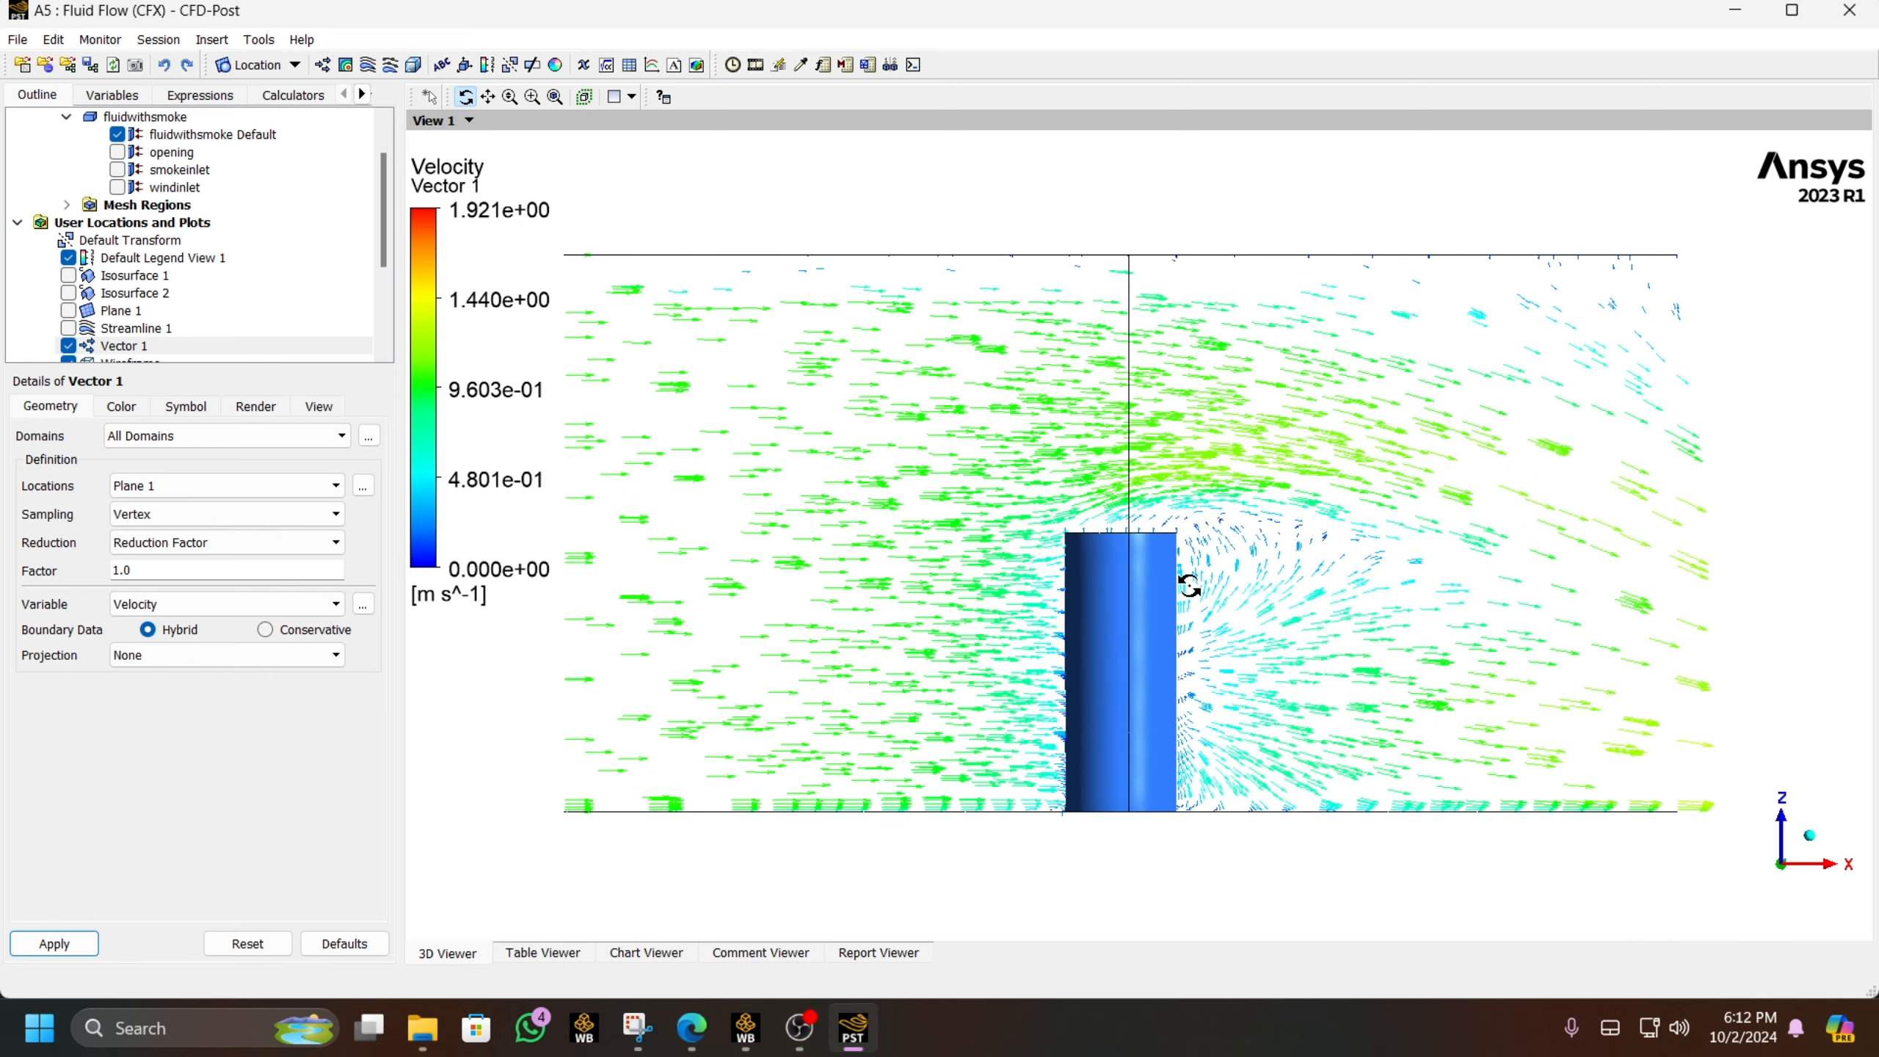
pyautogui.click(486, 97)
pyautogui.moveTo(734, 361); pyautogui.dragTo(759, 311)
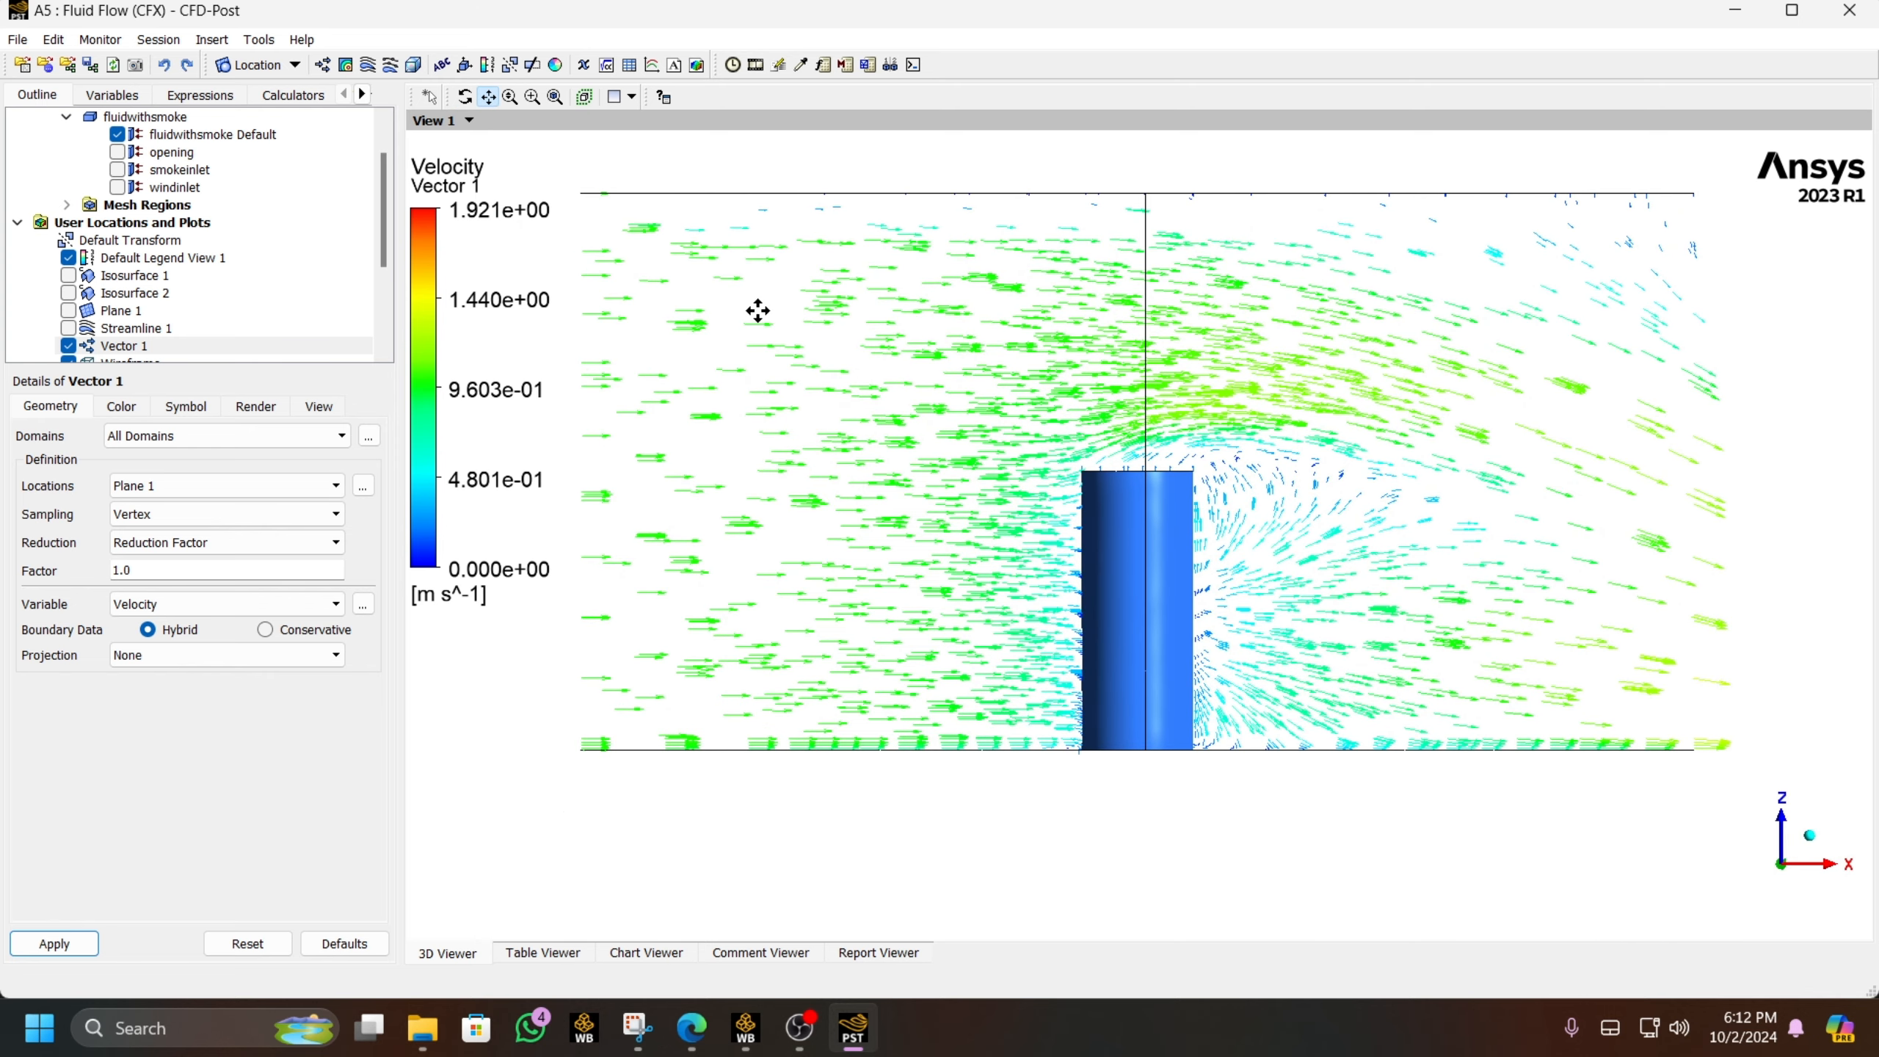
pyautogui.click(755, 65)
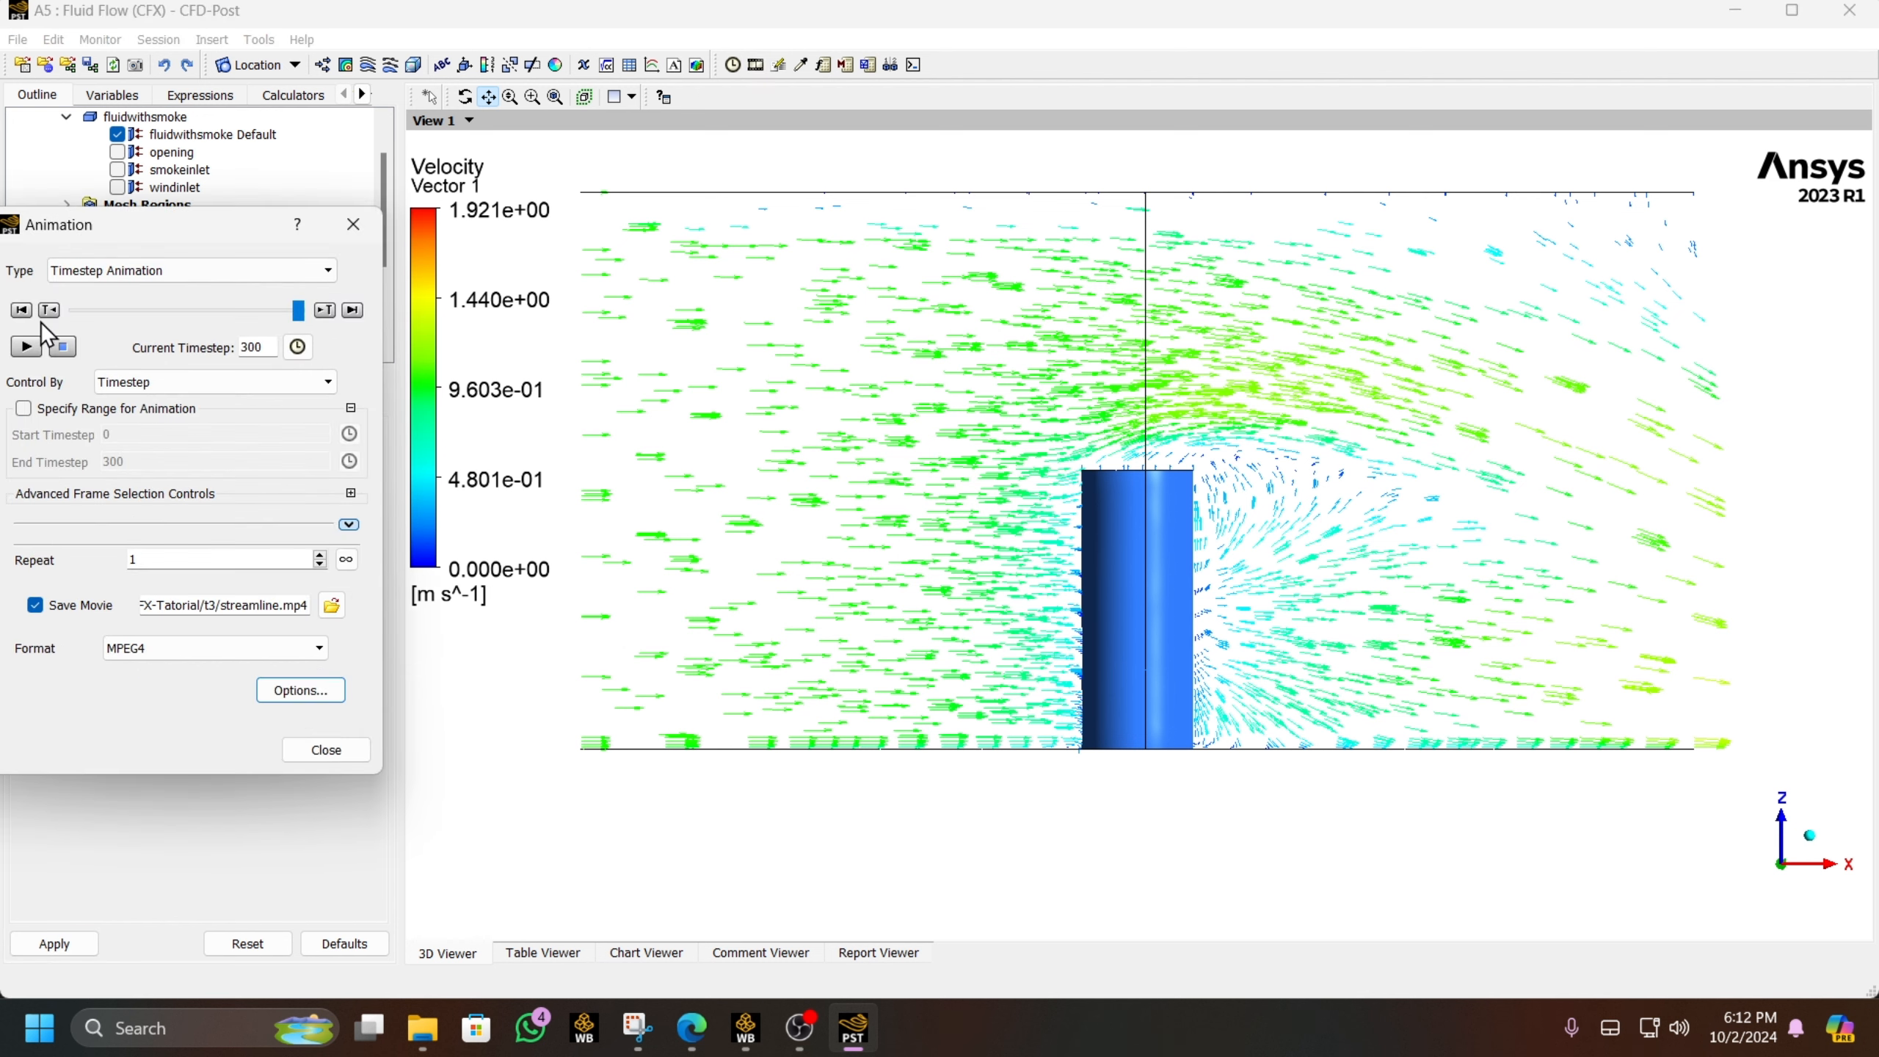
pyautogui.moveTo(298, 311); pyautogui.dragTo(25, 313)
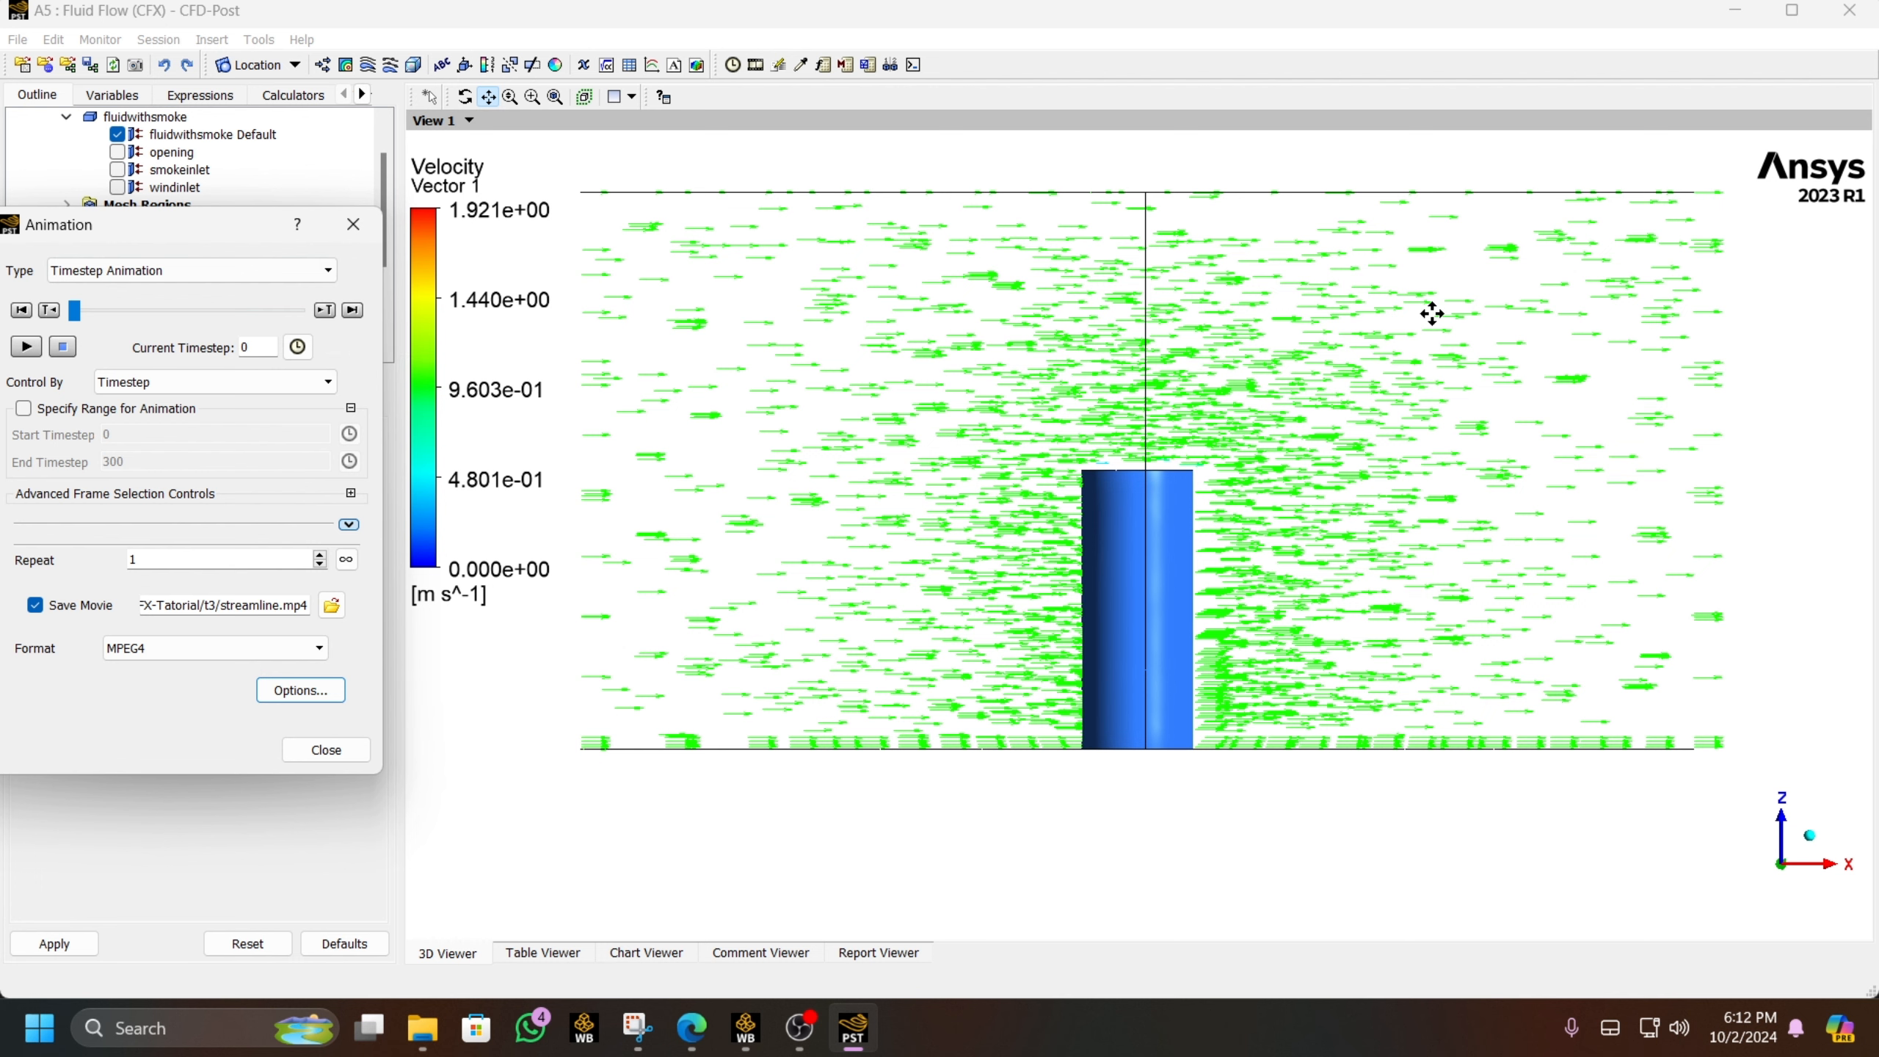
# - Step the vector animation forward to timestep 35 to examine how the flow develops around the chimney
pyautogui.click(324, 310)
pyautogui.click(327, 310)
pyautogui.click(326, 310)
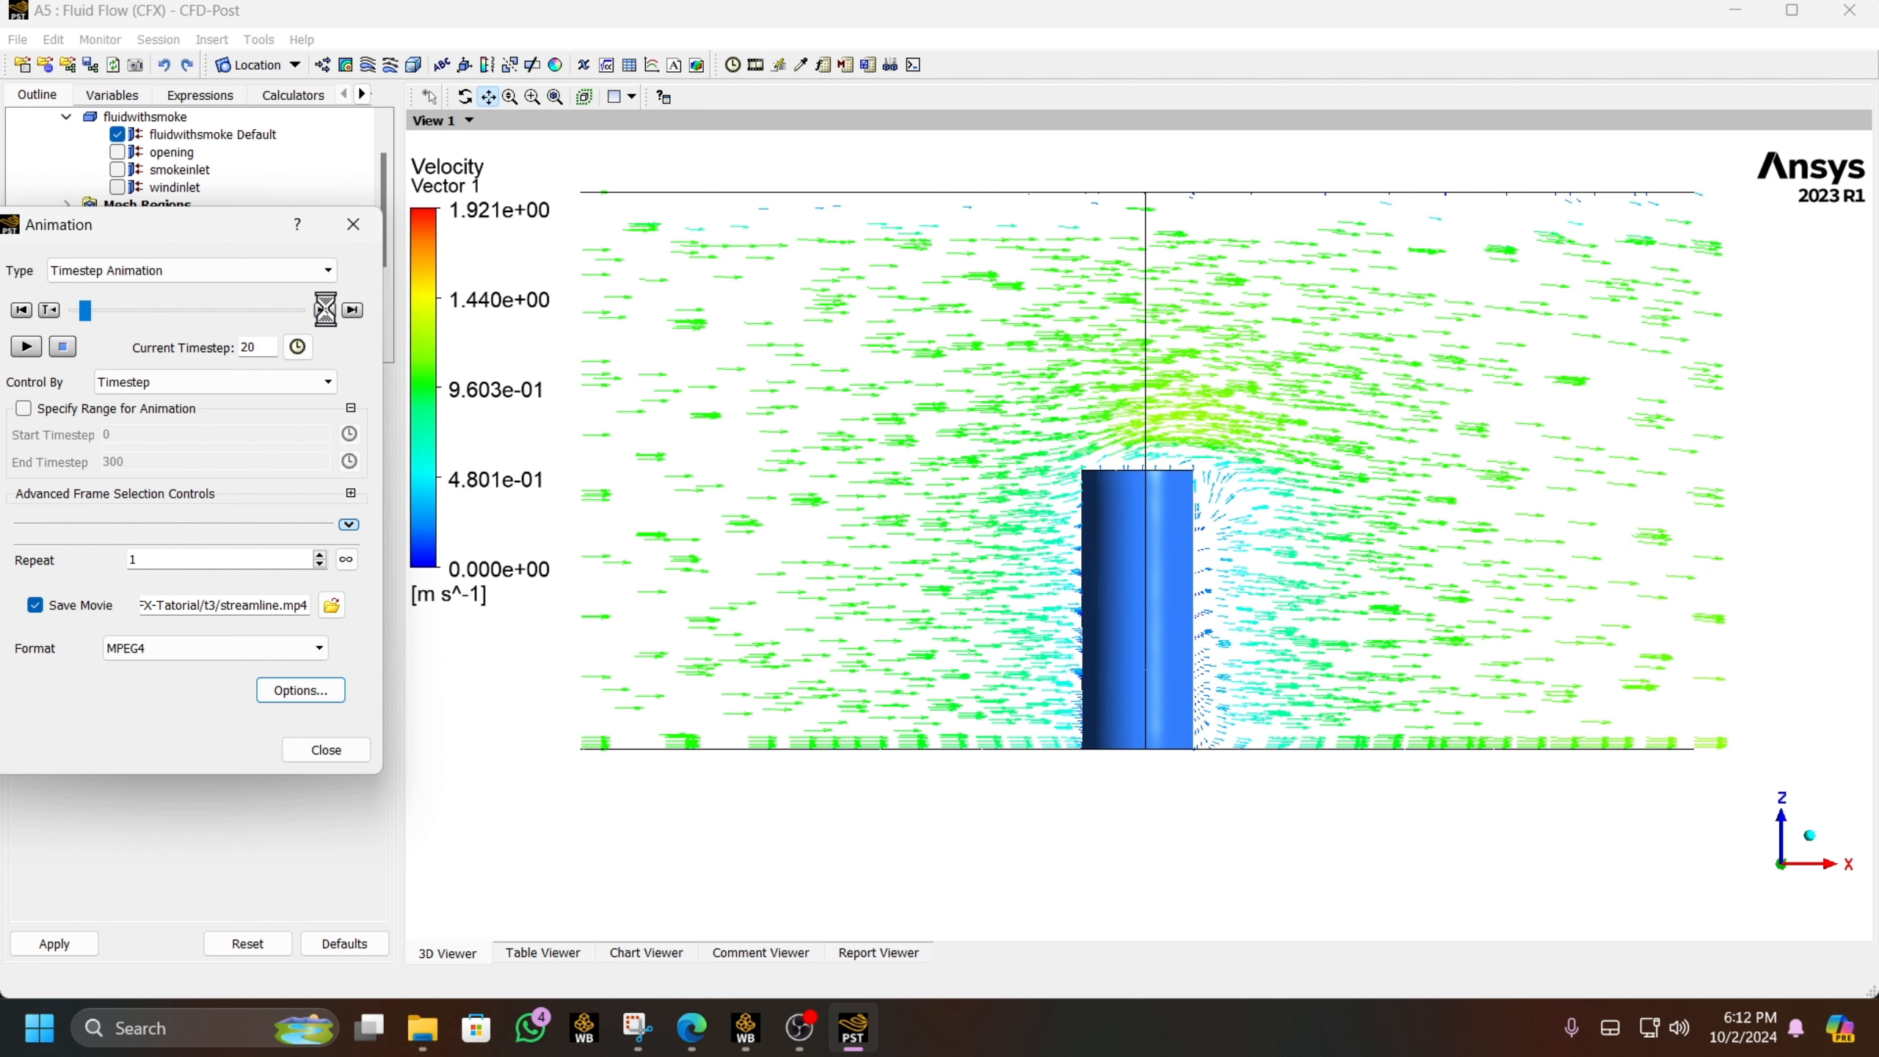
pyautogui.click(325, 310)
pyautogui.click(325, 310)
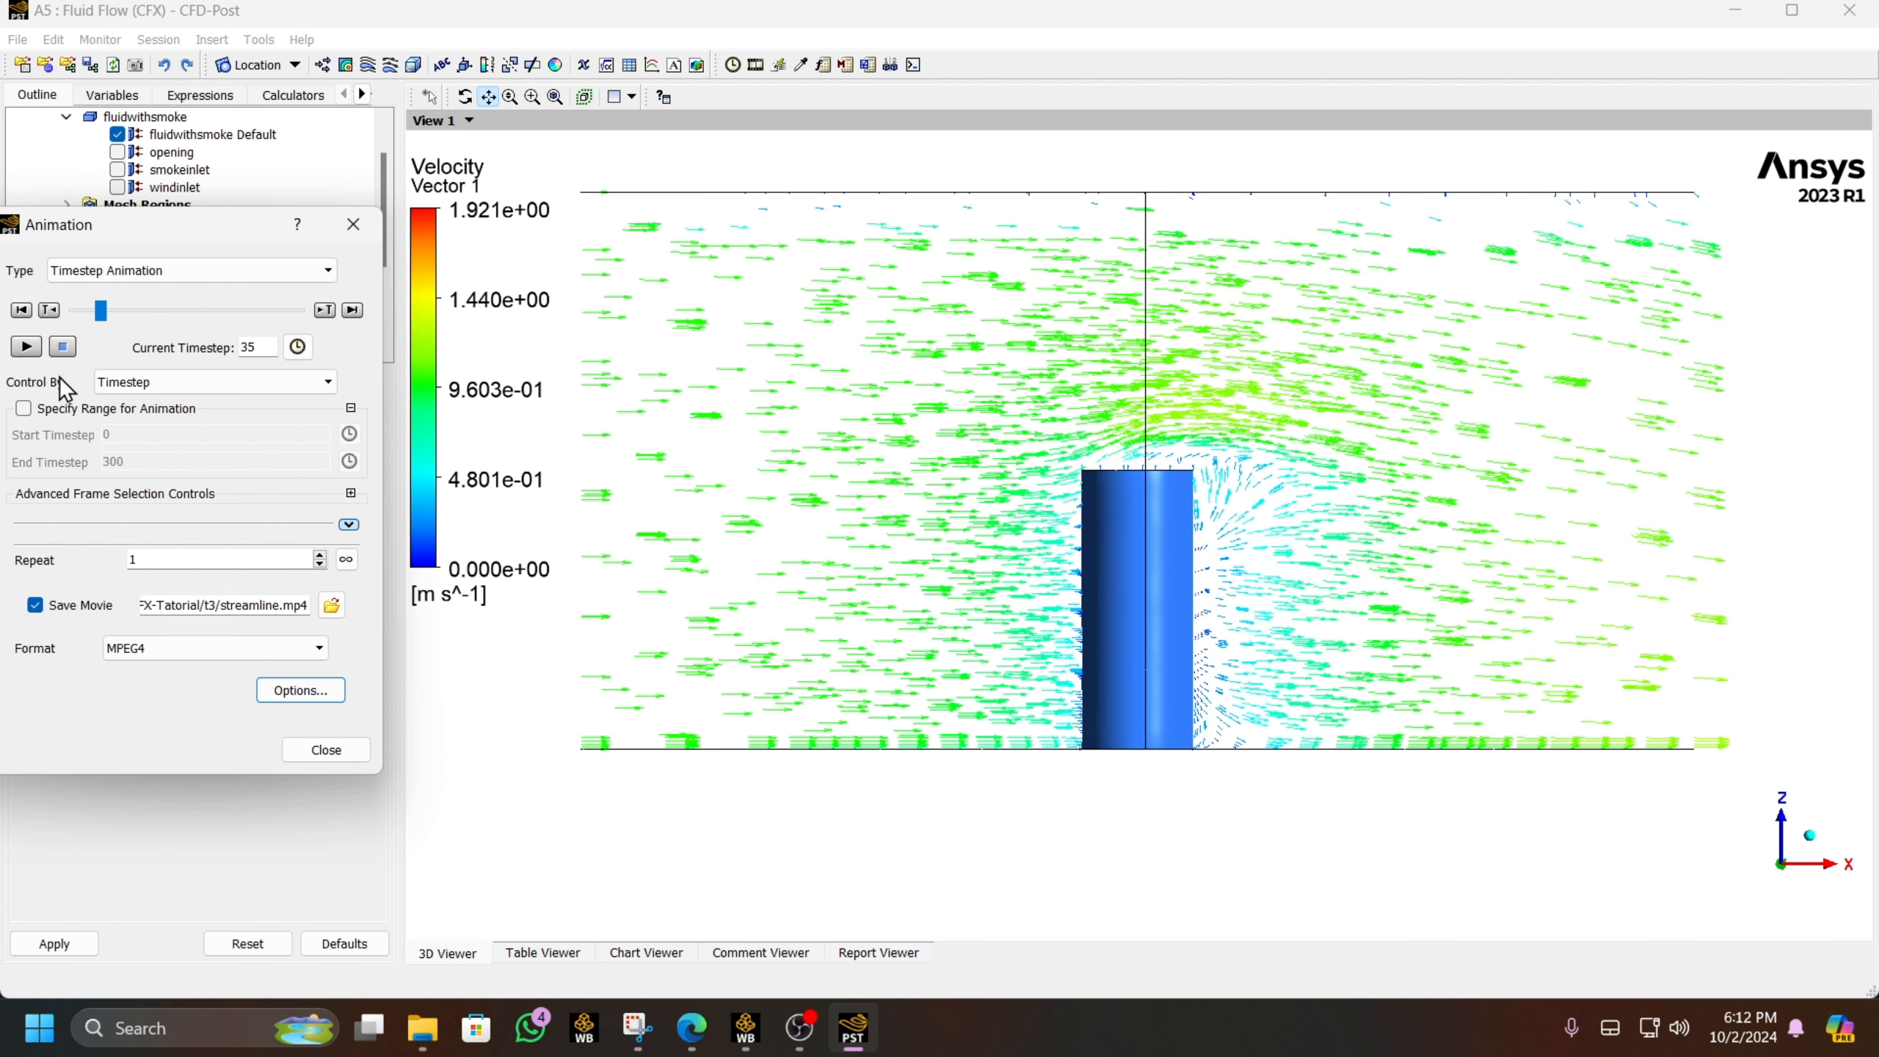
# - Rename the movie file as vector.mp4 and play the timestep animation to record the velocity vectors
pyautogui.click(25, 346)
pyautogui.click(1095, 526)
pyautogui.moveTo(276, 605); pyautogui.dragTo(227, 613)
pyautogui.write('vecto')
pyautogui.click(26, 347)
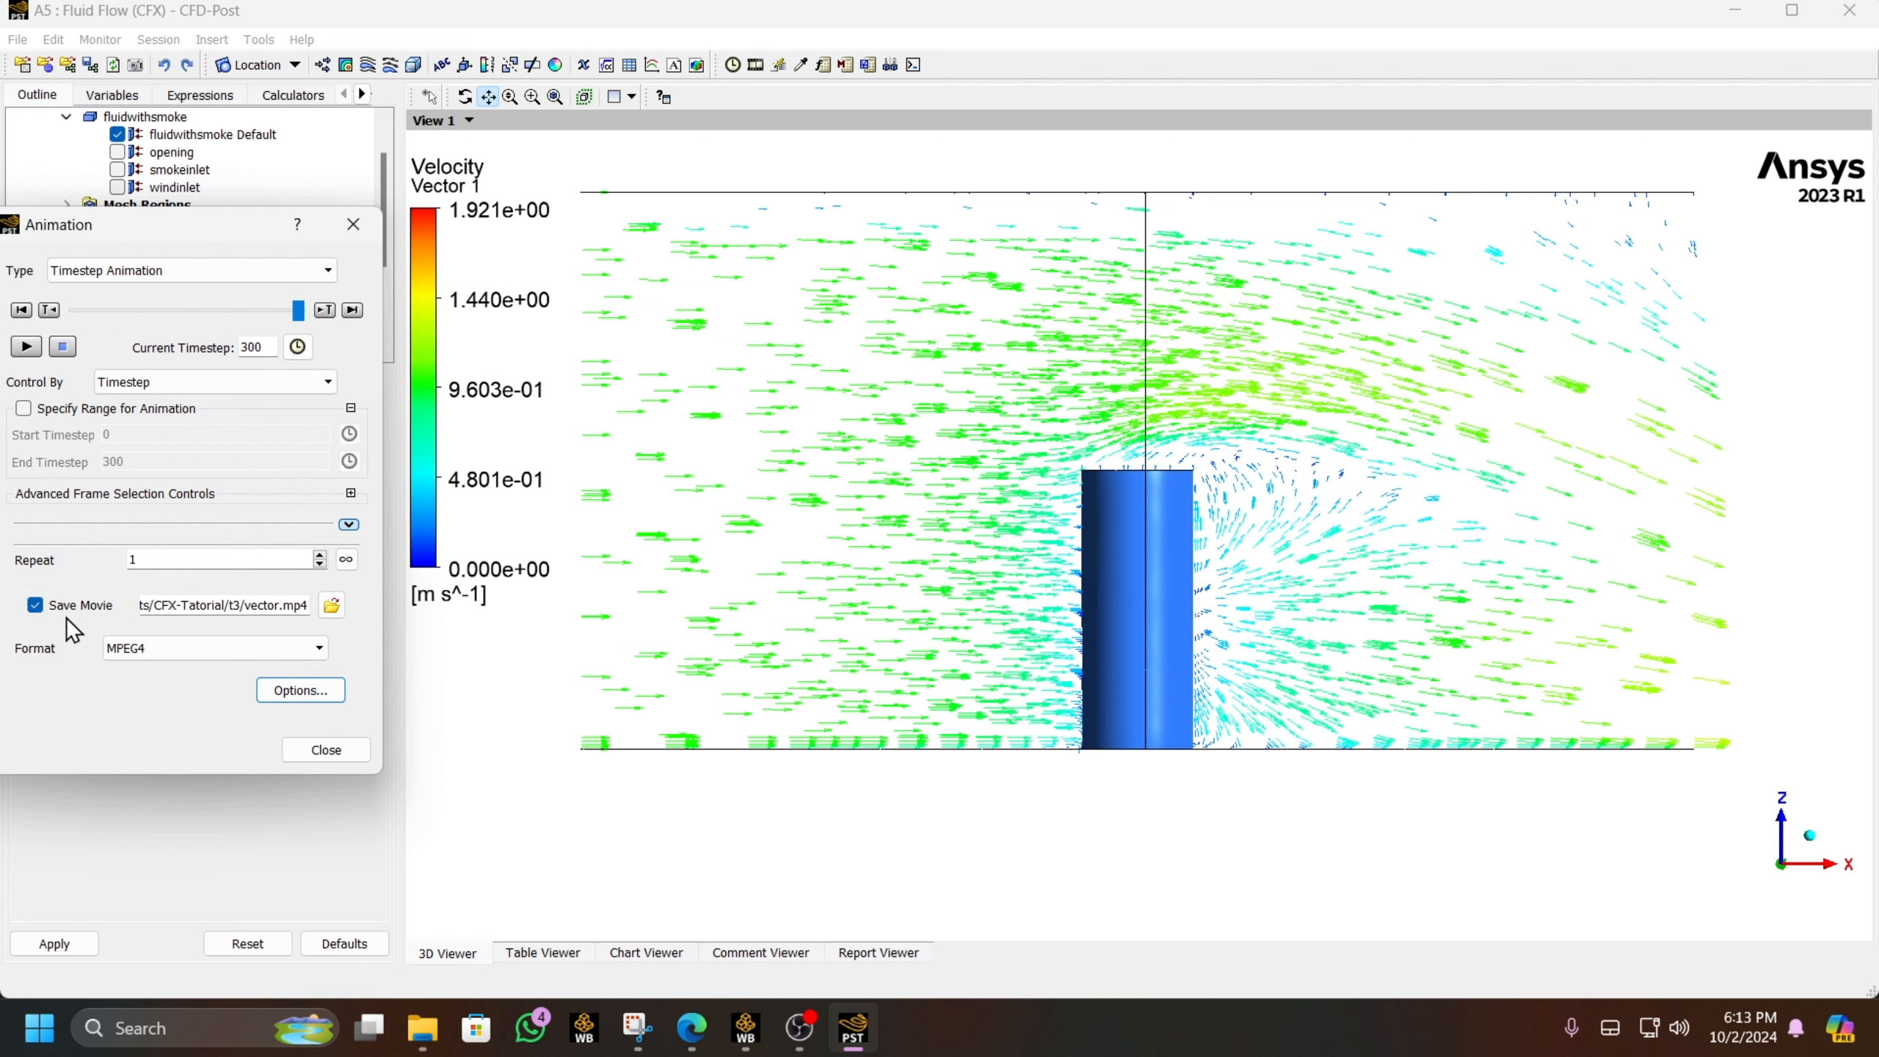
# - Turn off movie saving, replay the vector animation and close the animation settings
pyautogui.click(73, 611)
pyautogui.click(26, 347)
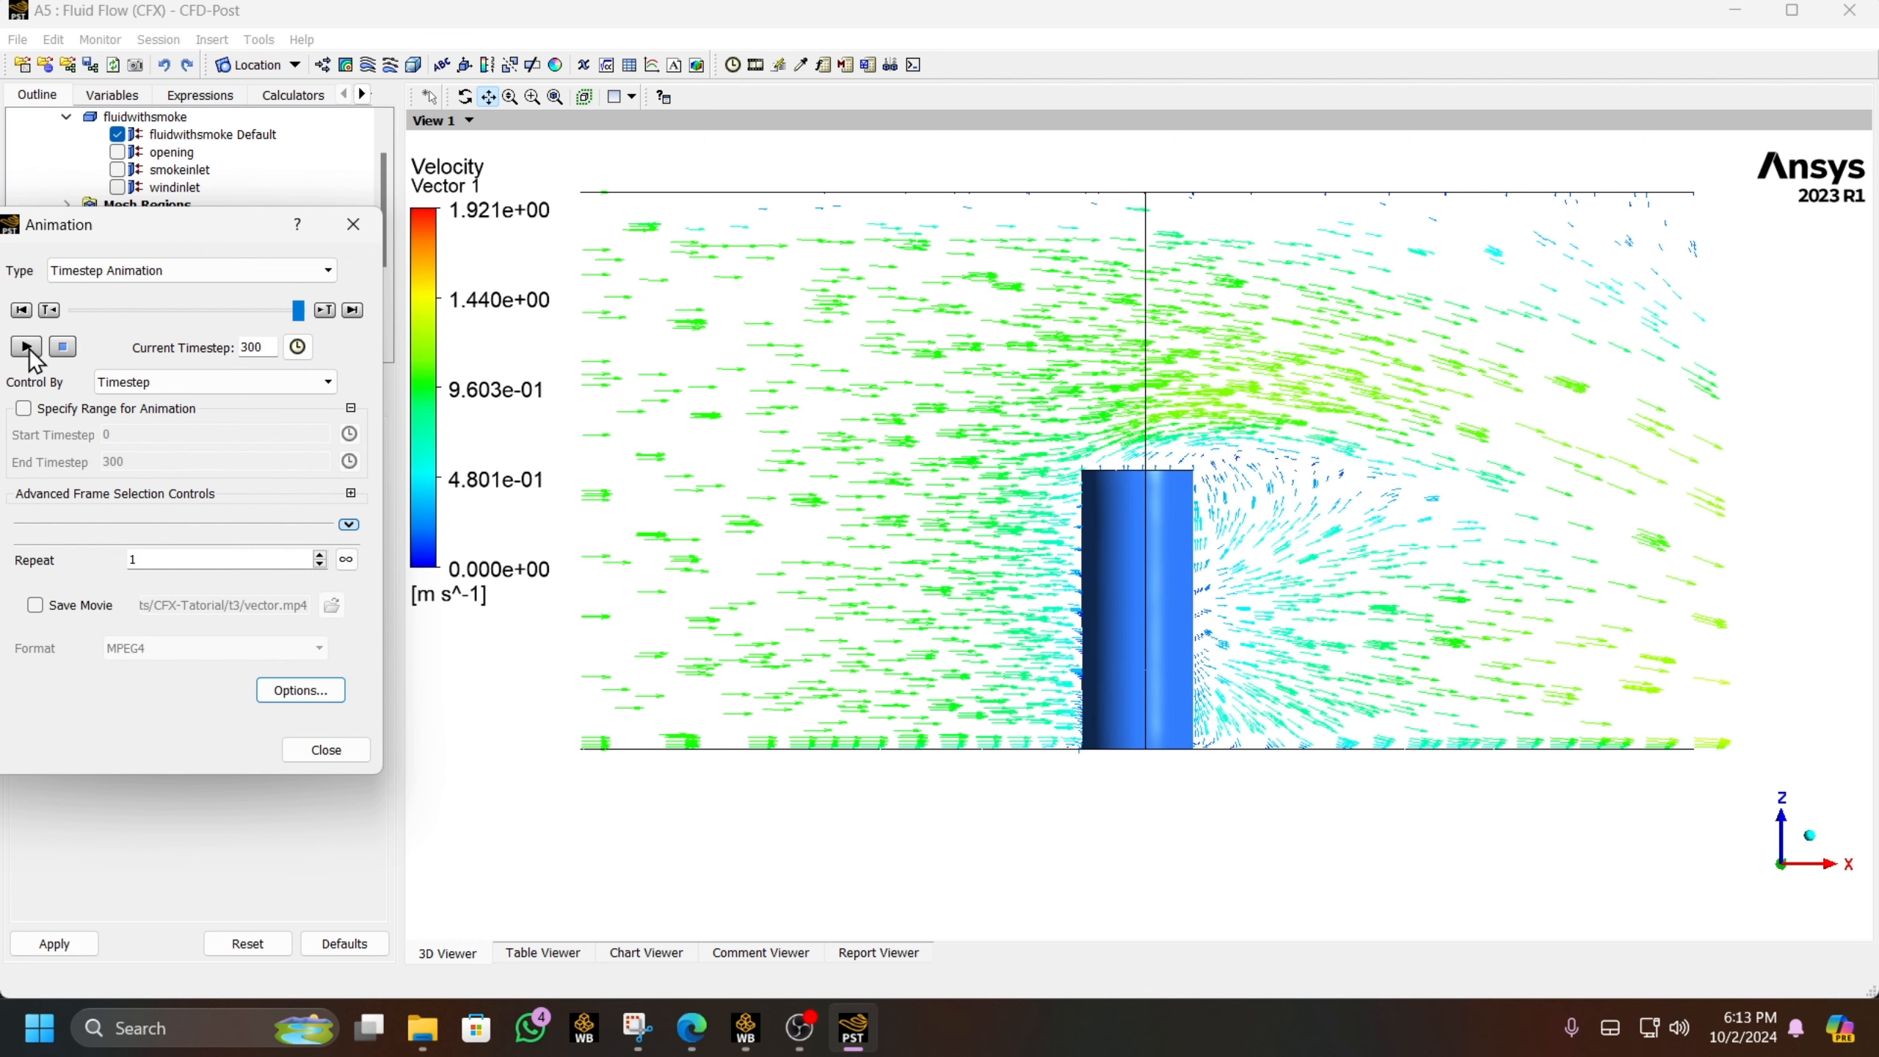
pyautogui.click(353, 224)
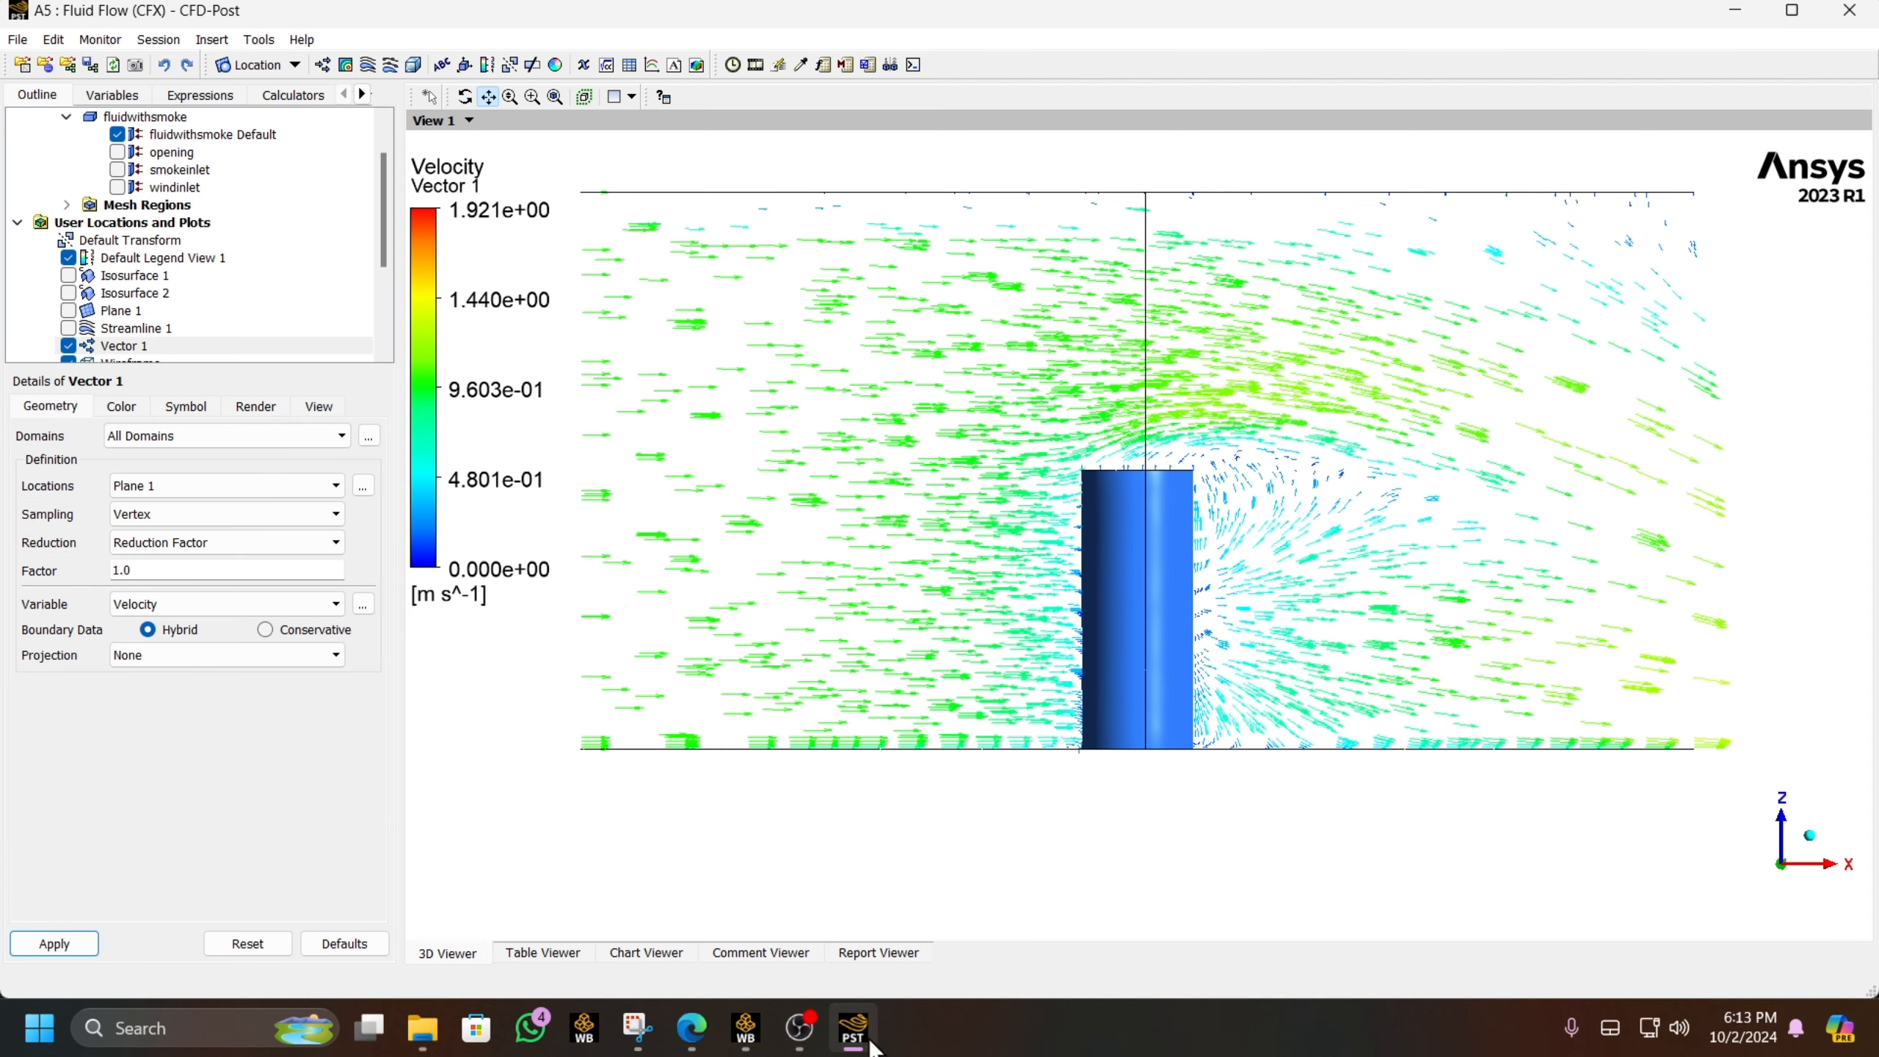
pyautogui.click(851, 1029)
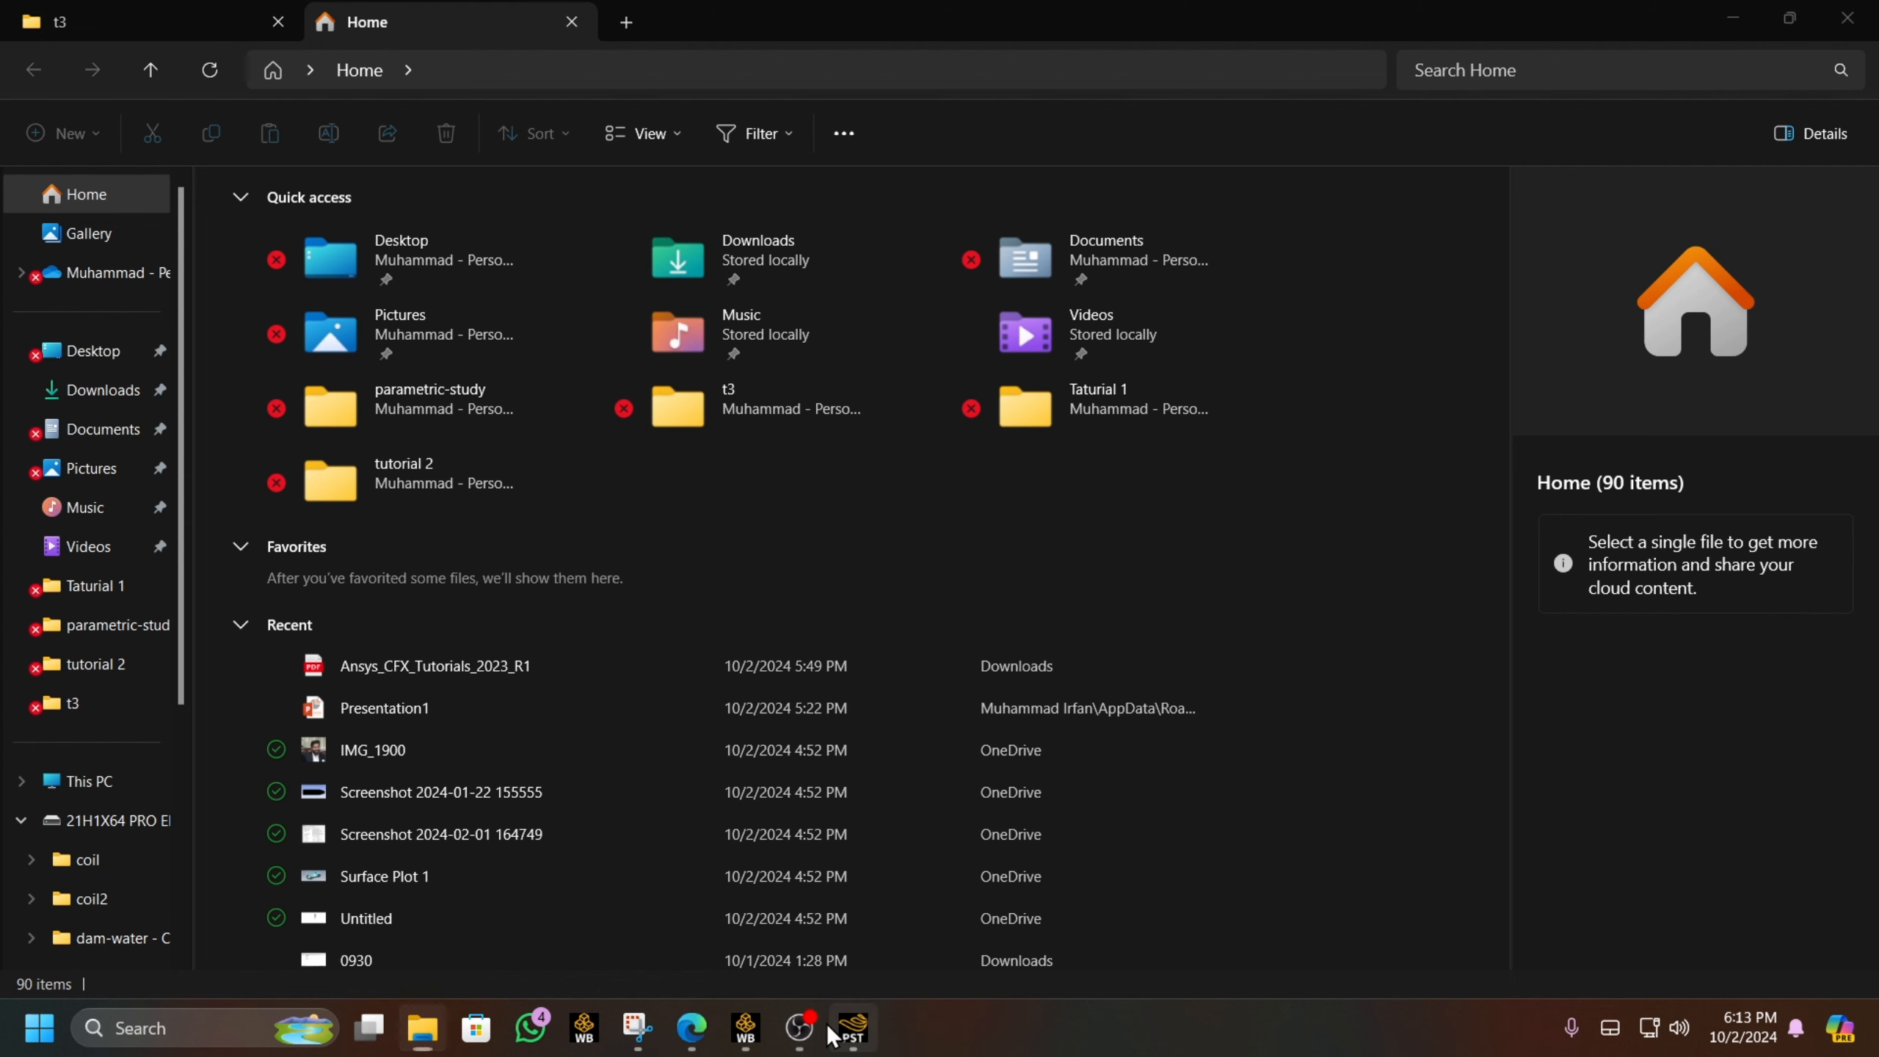
pyautogui.click(852, 1028)
# - Hide Vector 1 and the wireframe, leaving the chimney and ground surface shown in a tilted view
pyautogui.scroll(-2, 251, 264)
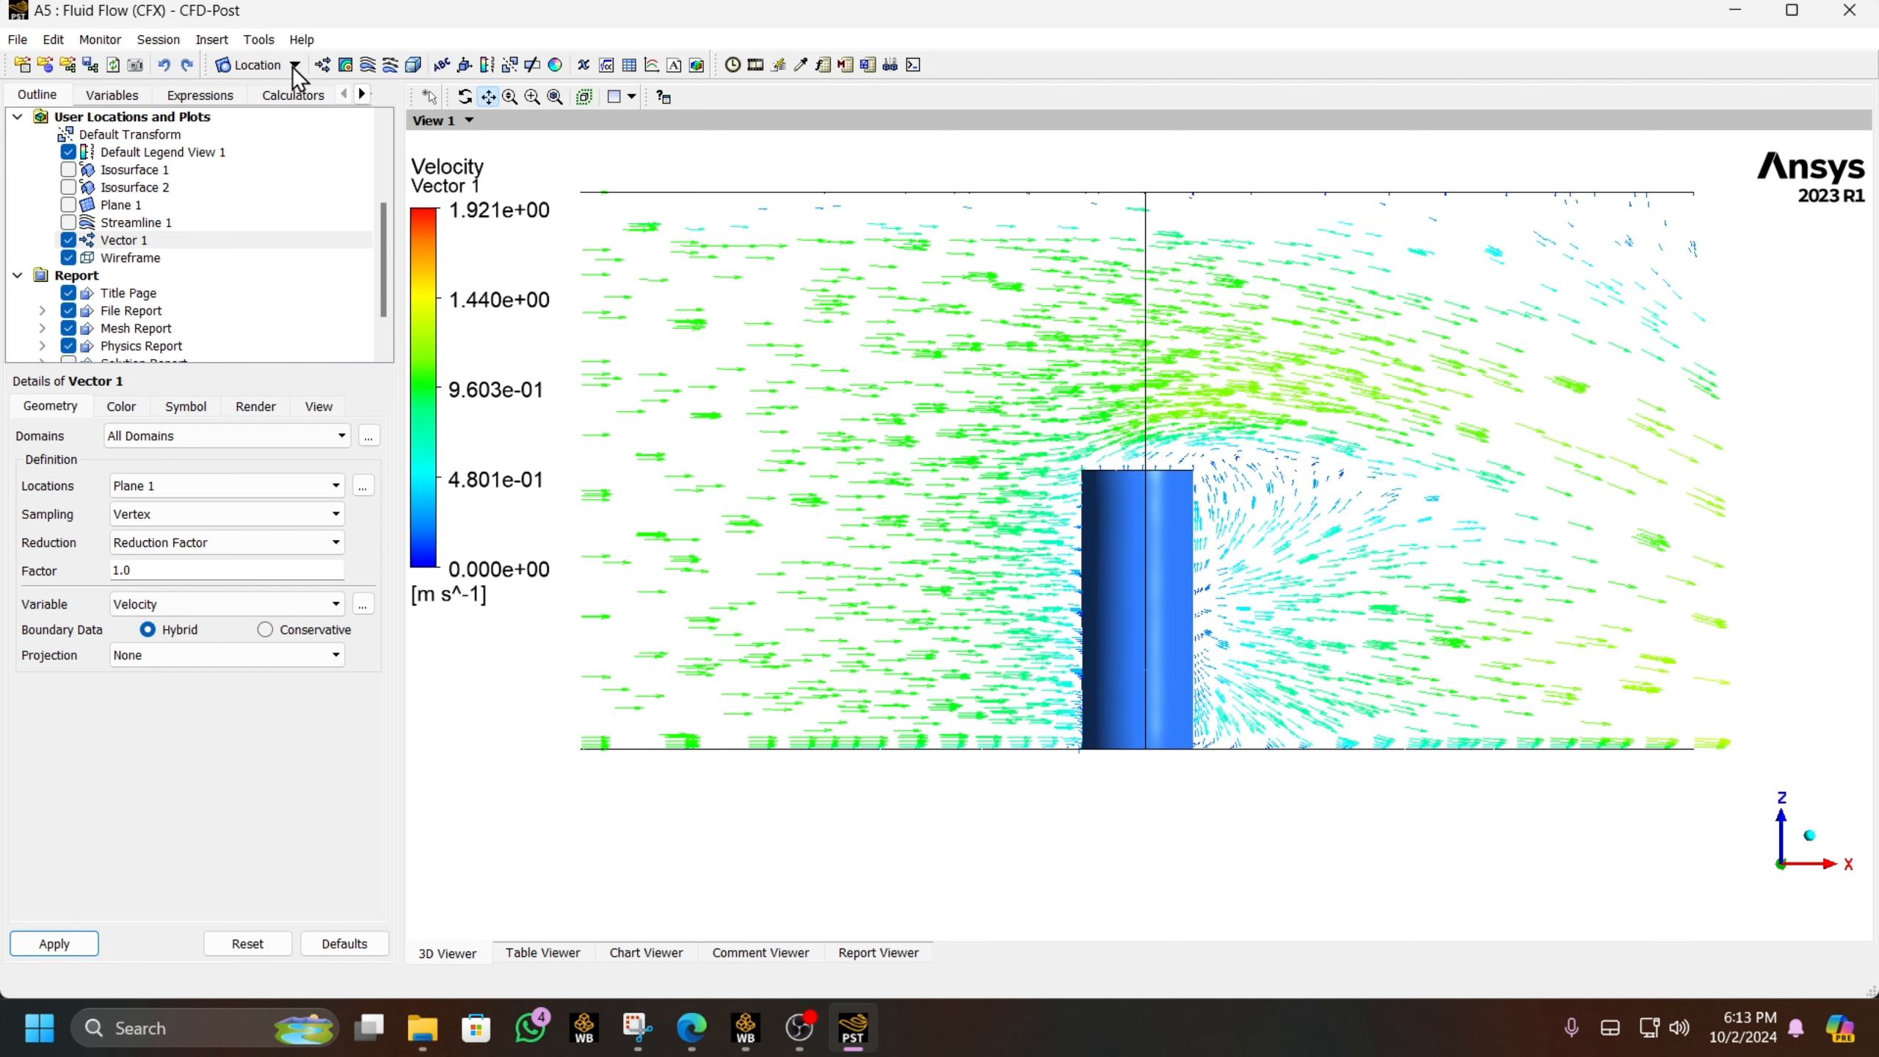
pyautogui.scroll(-2, 812, 359)
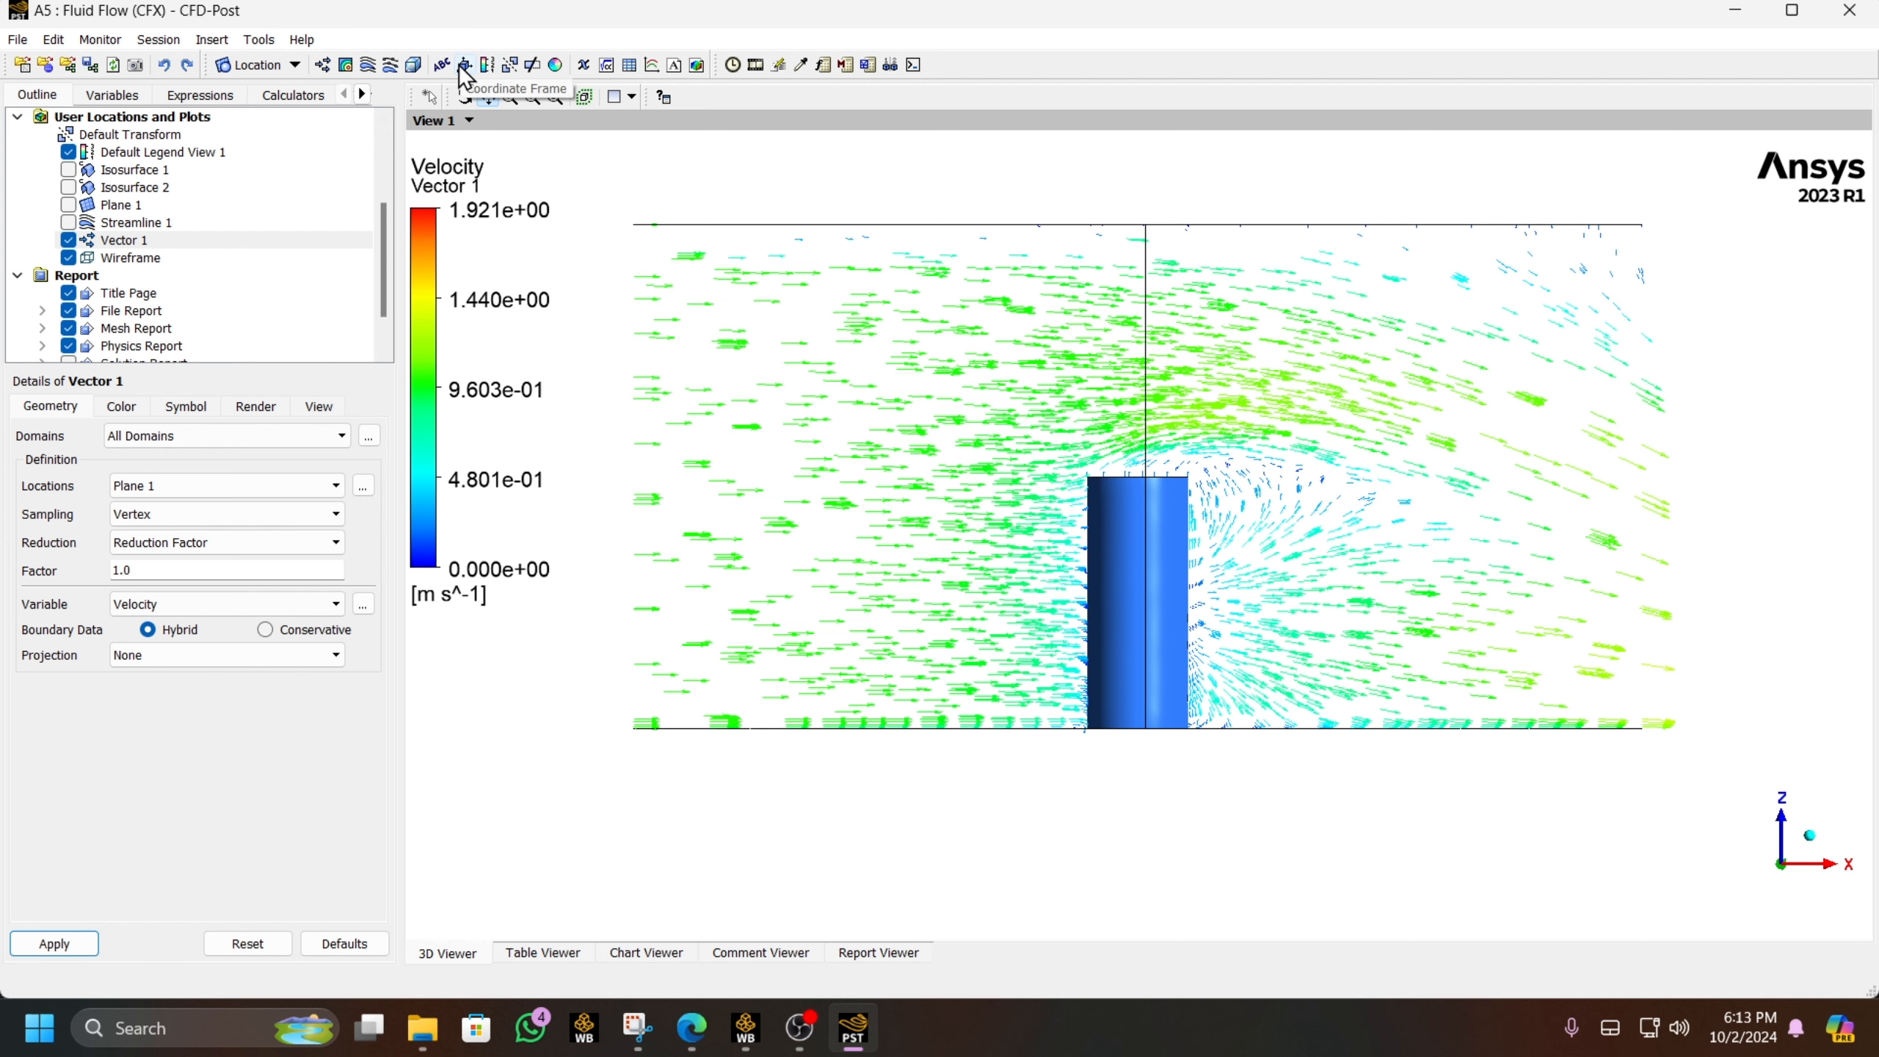
pyautogui.click(68, 240)
pyautogui.click(69, 258)
pyautogui.moveTo(760, 348); pyautogui.dragTo(730, 399)
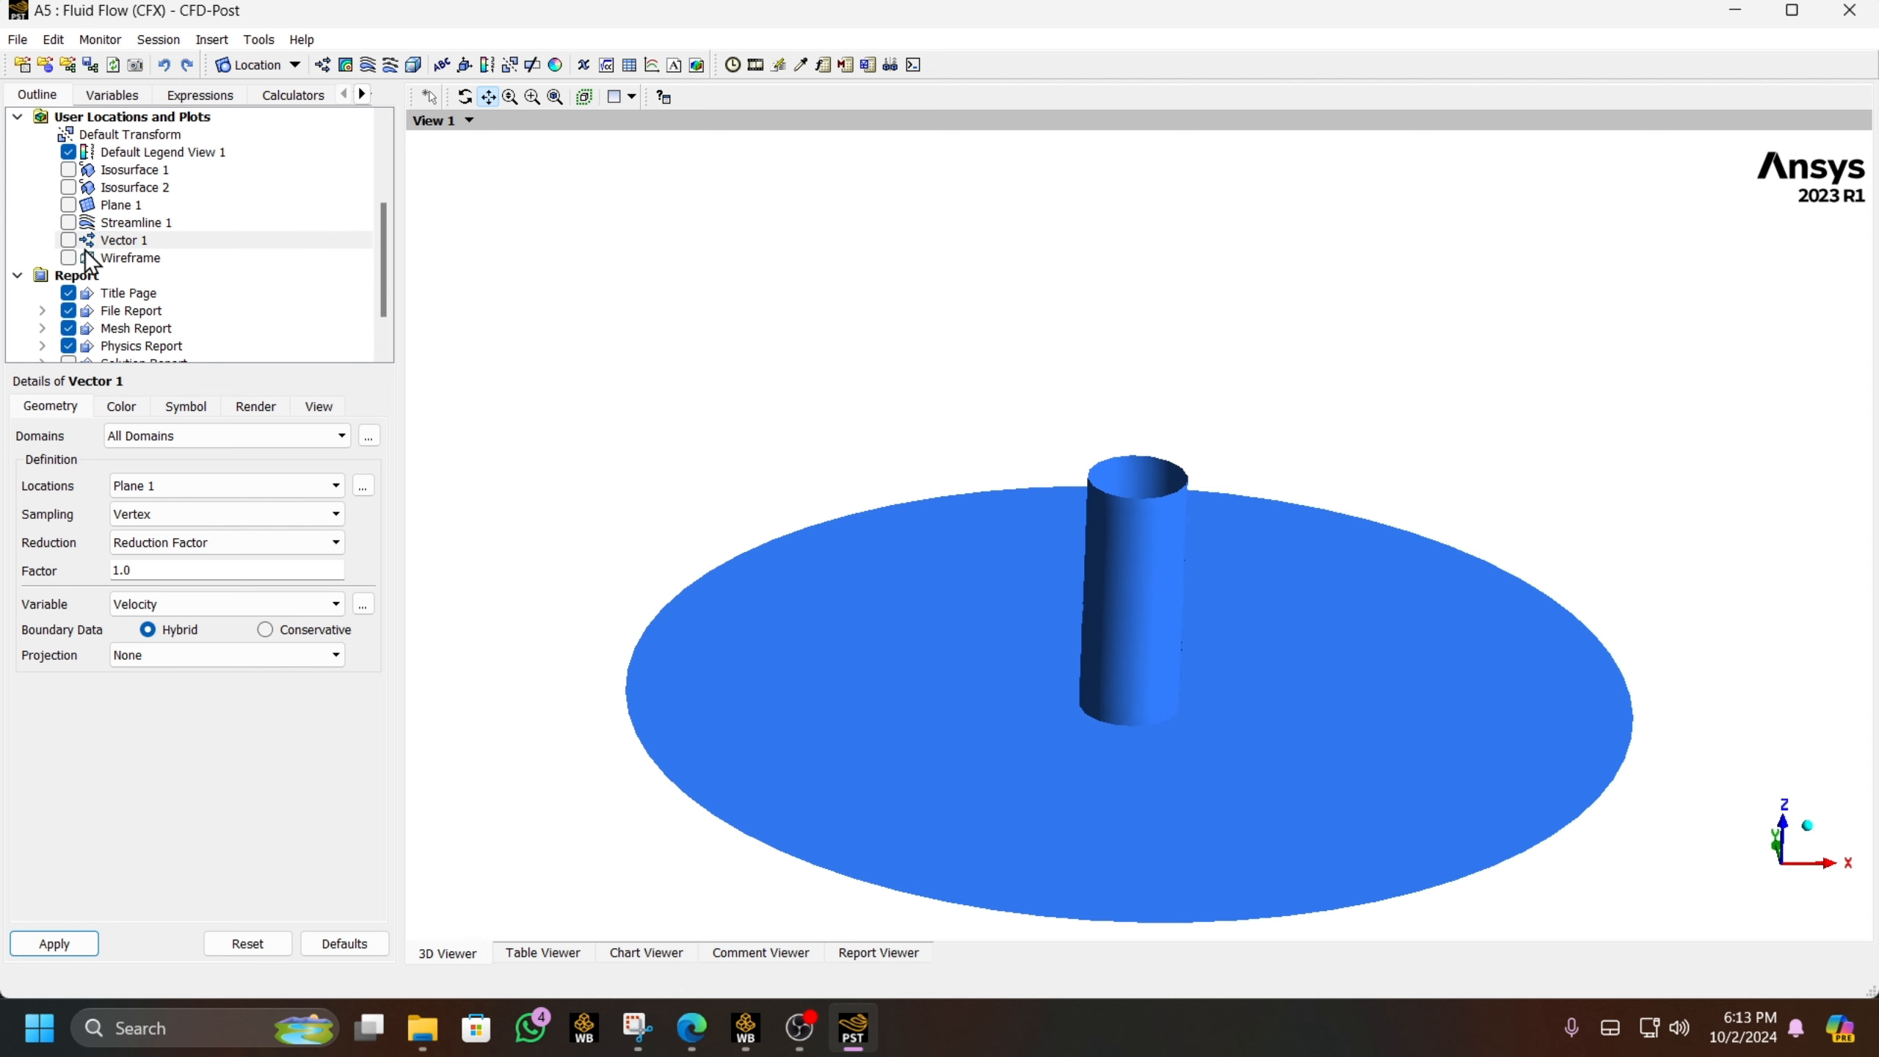
# - Show Vector 1 again and apply the fluidwithsmoke Default boundary as its location
pyautogui.click(68, 240)
pyautogui.click(251, 485)
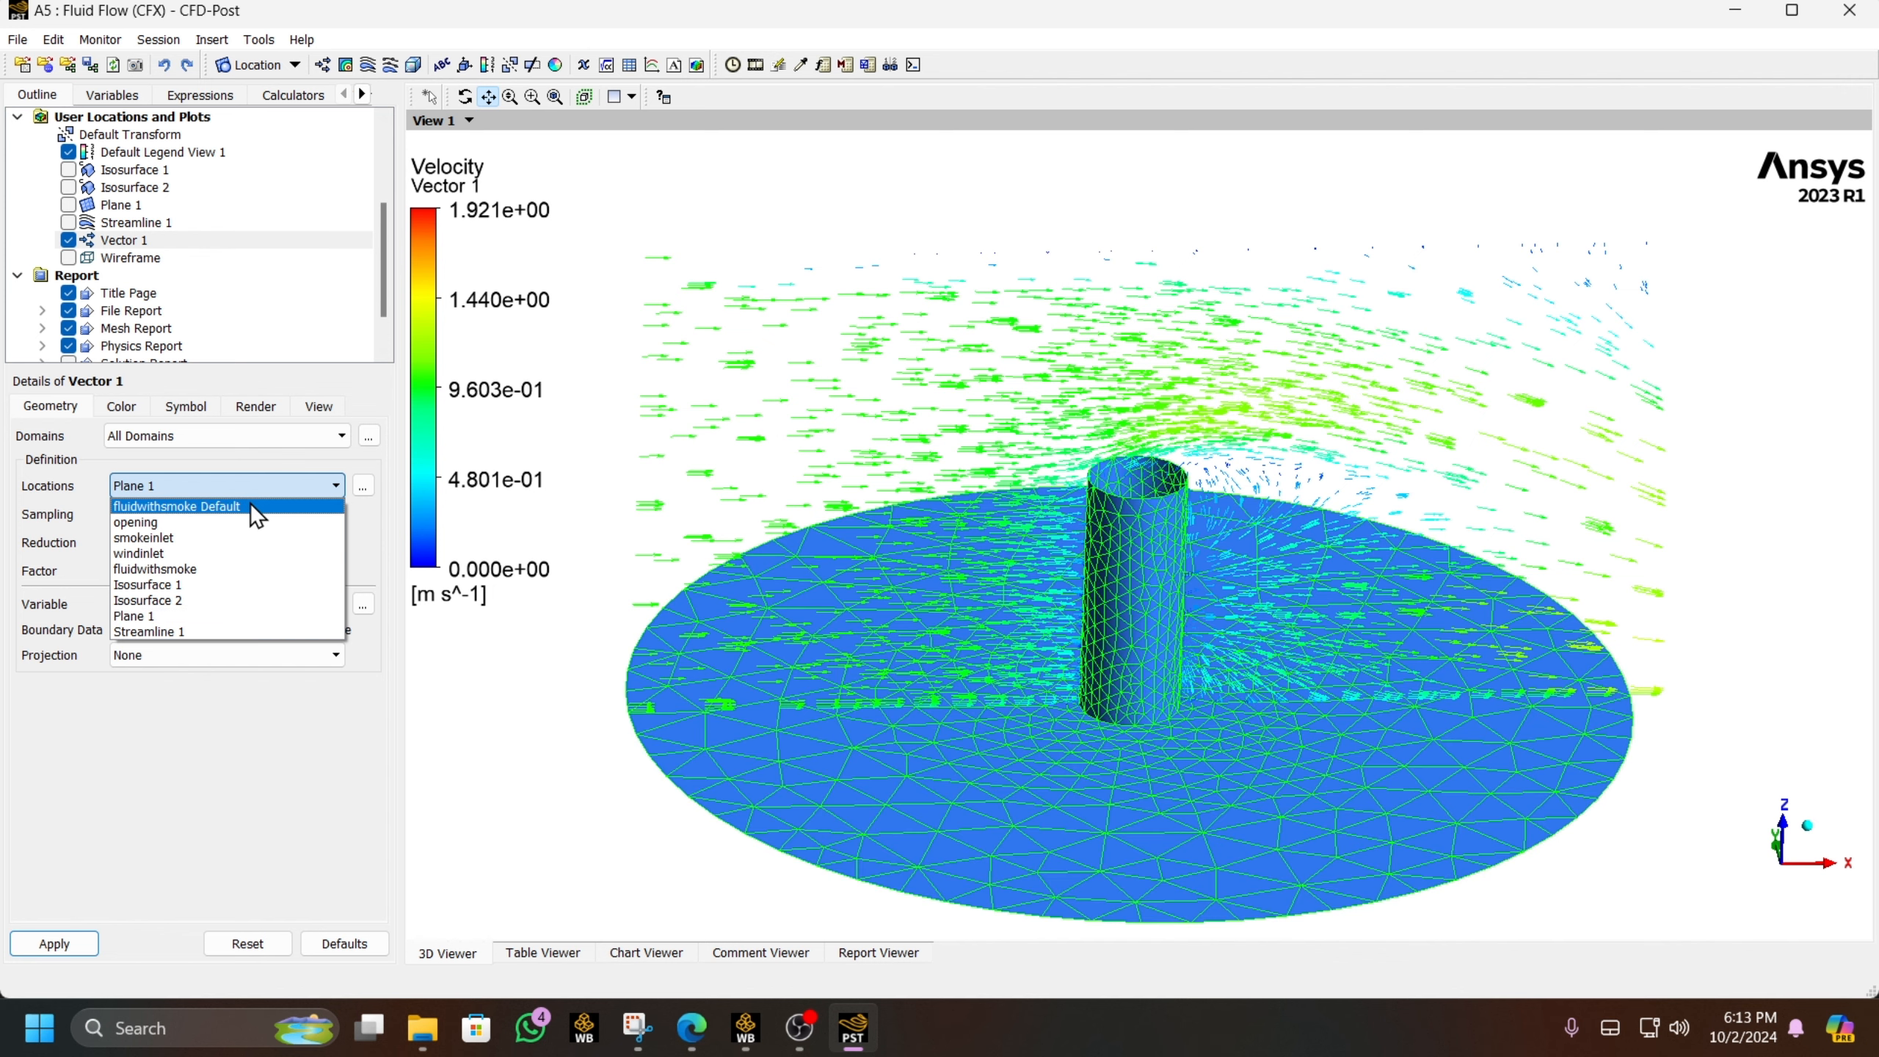
pyautogui.click(249, 505)
pyautogui.click(90, 941)
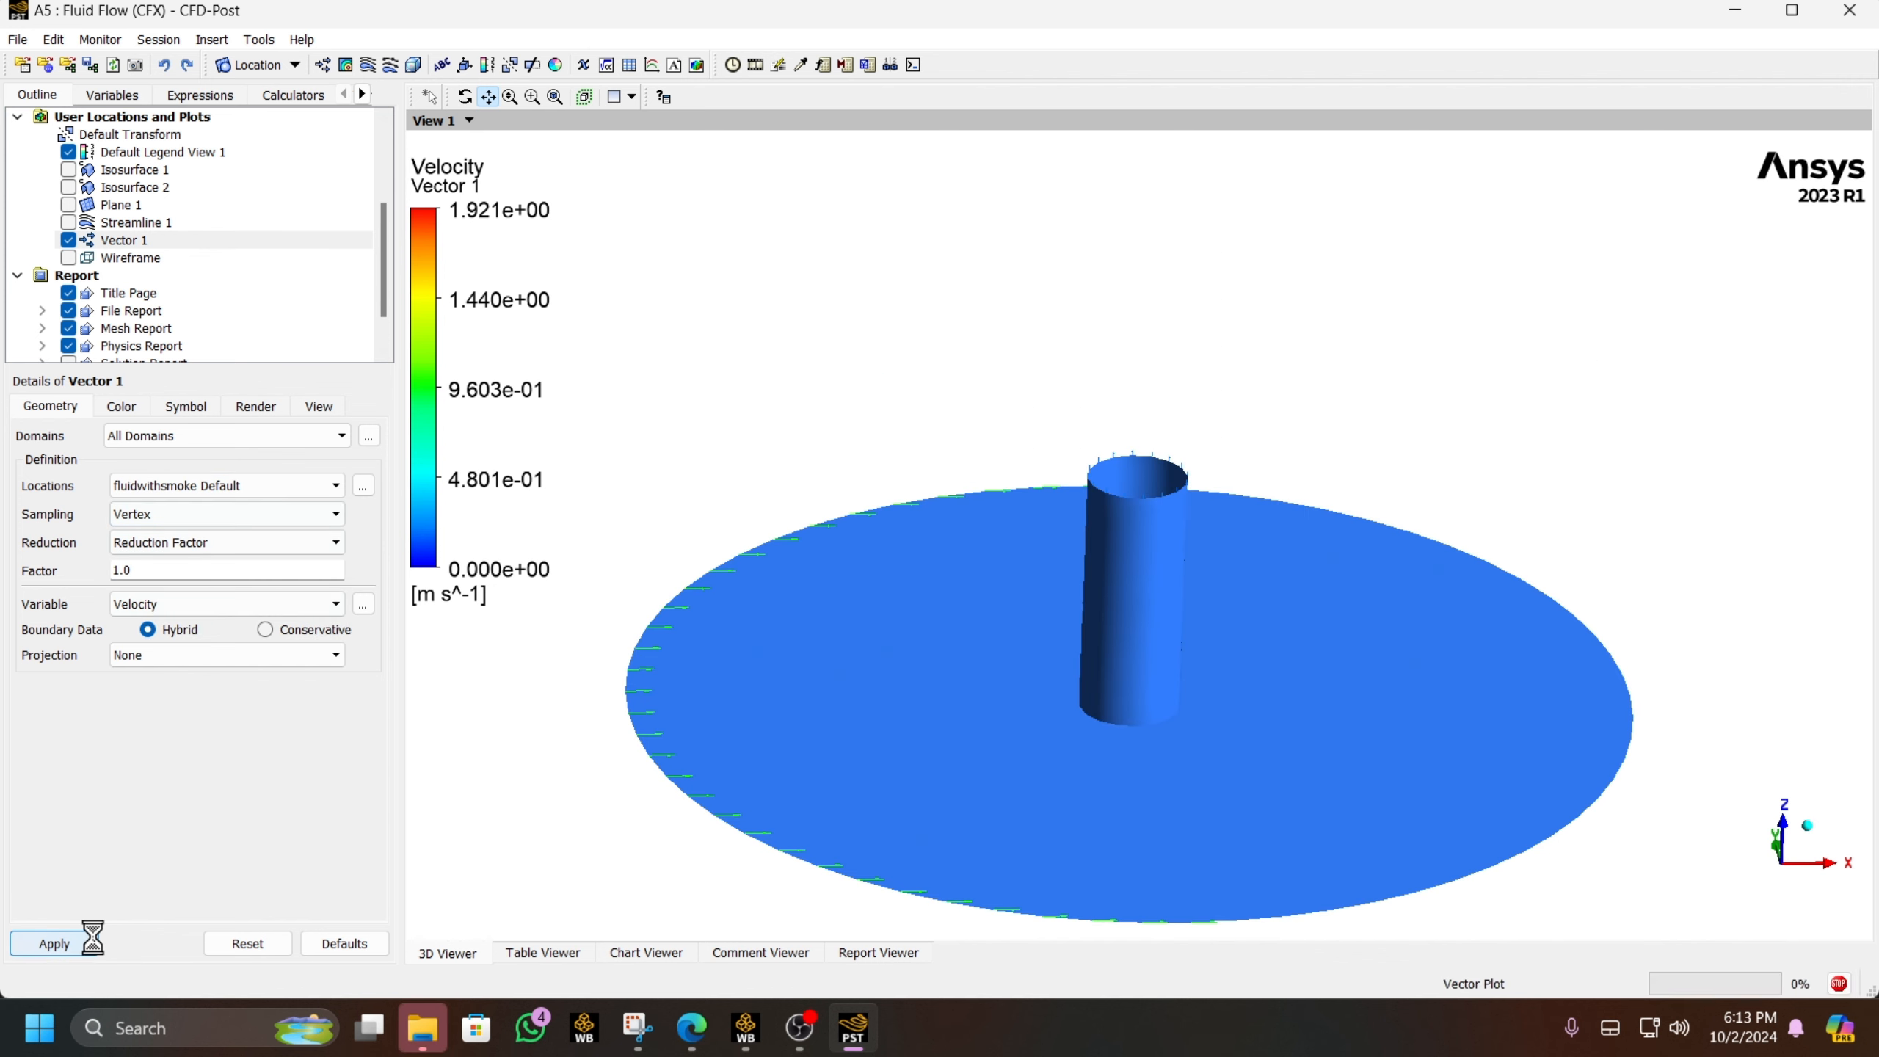
# - Set Vector 1's location to the whole fluidwithsmoke domain and apply it
pyautogui.click(167, 491)
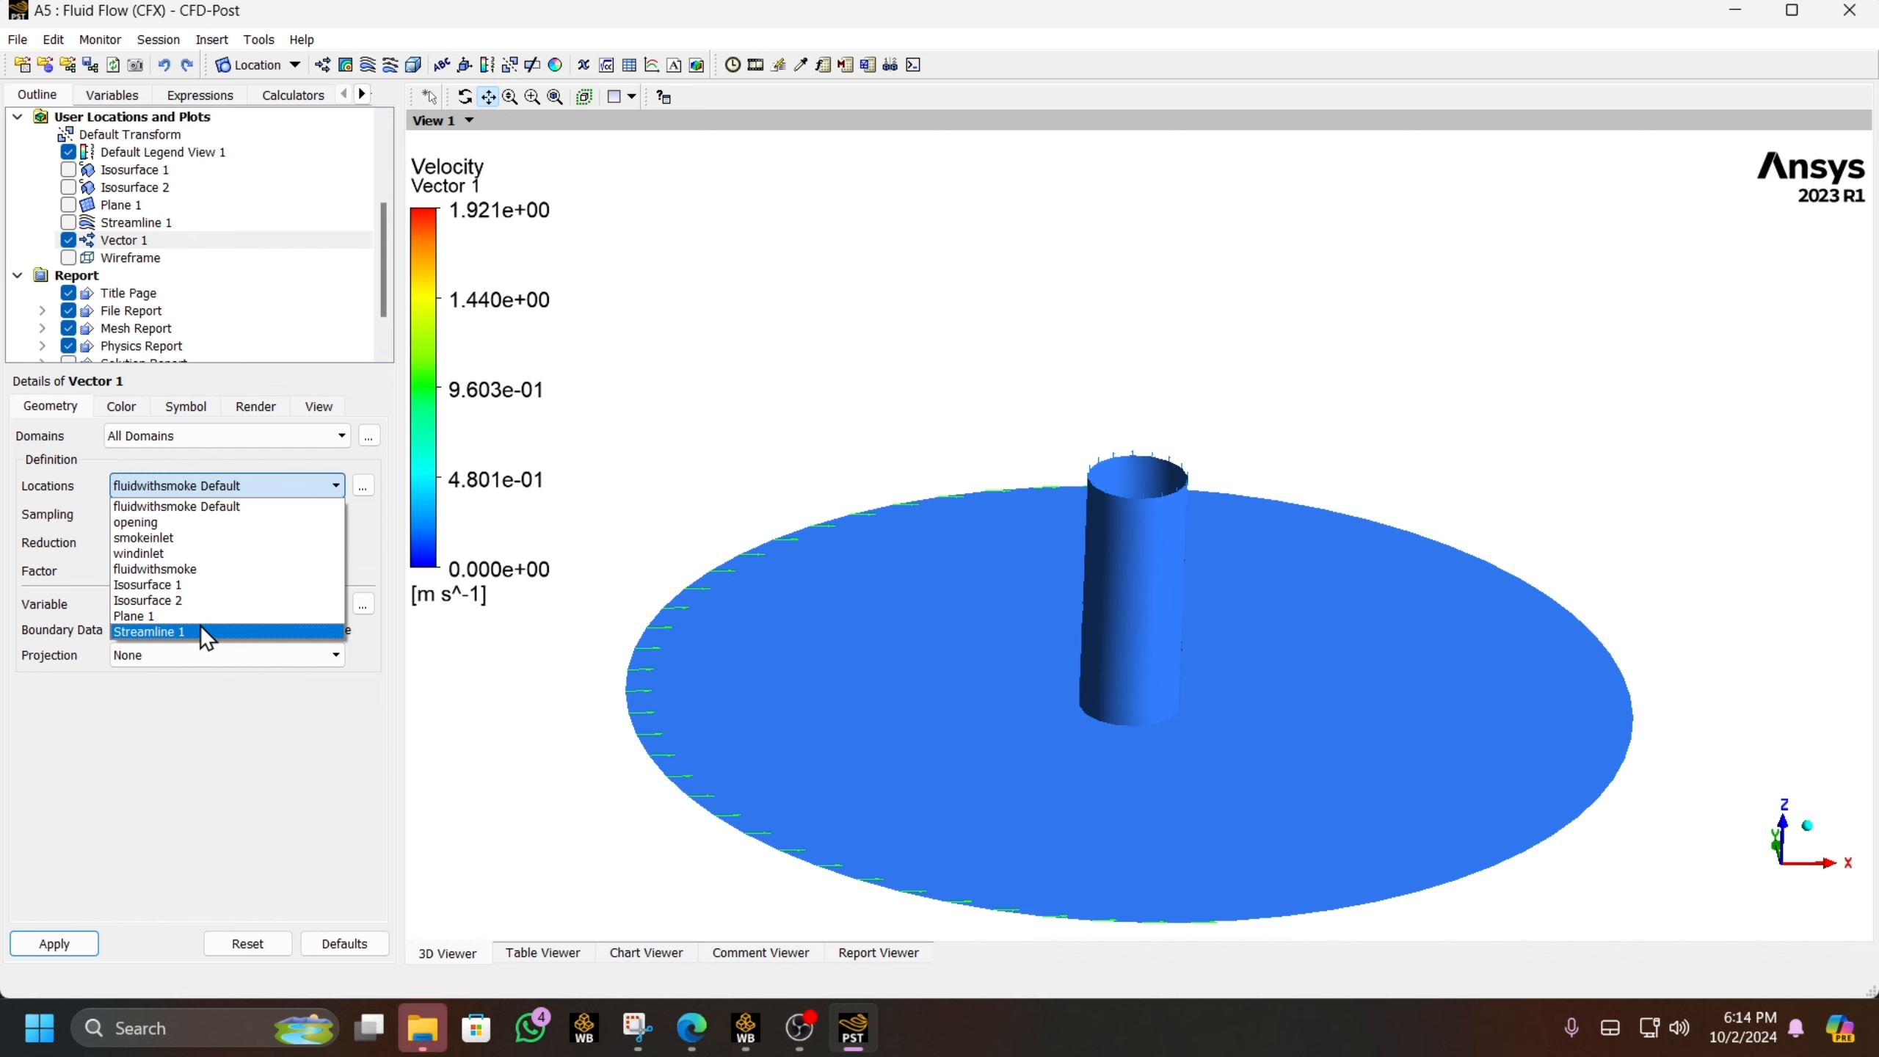
pyautogui.click(360, 488)
pyautogui.click(940, 255)
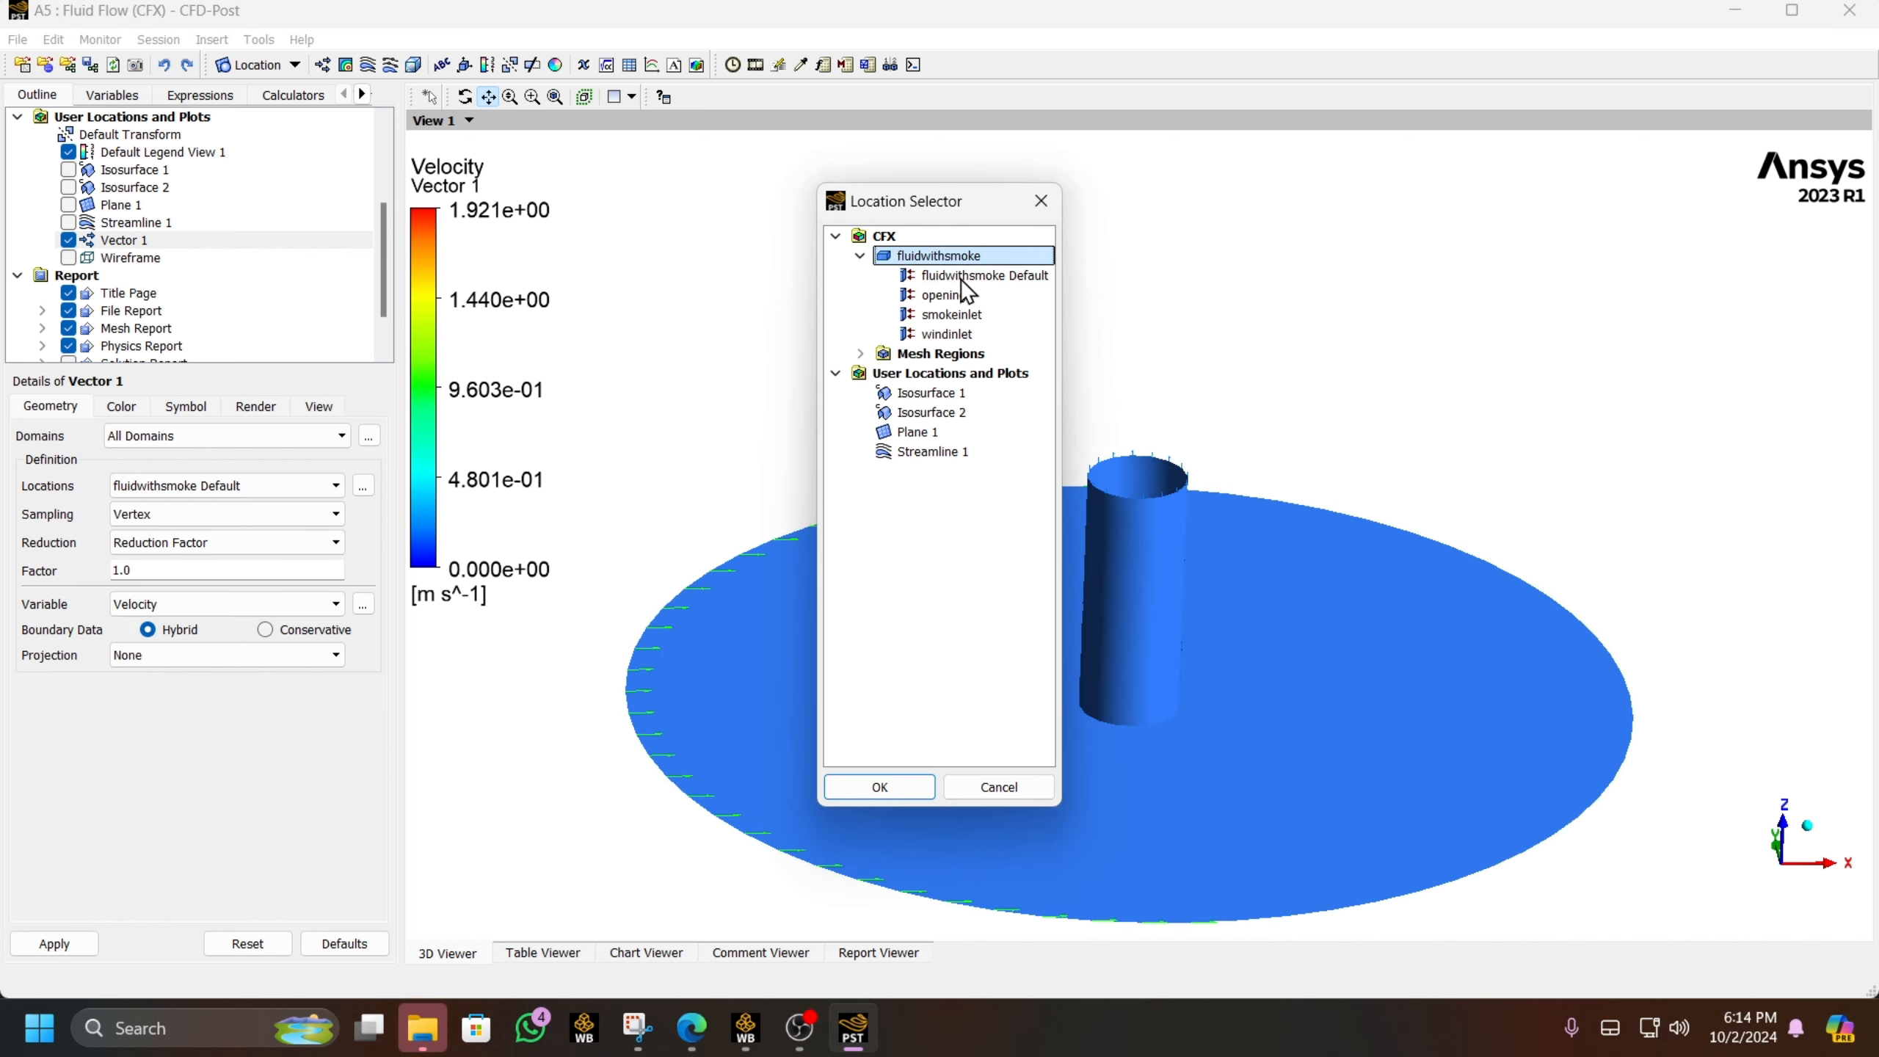
pyautogui.click(878, 786)
pyautogui.click(54, 944)
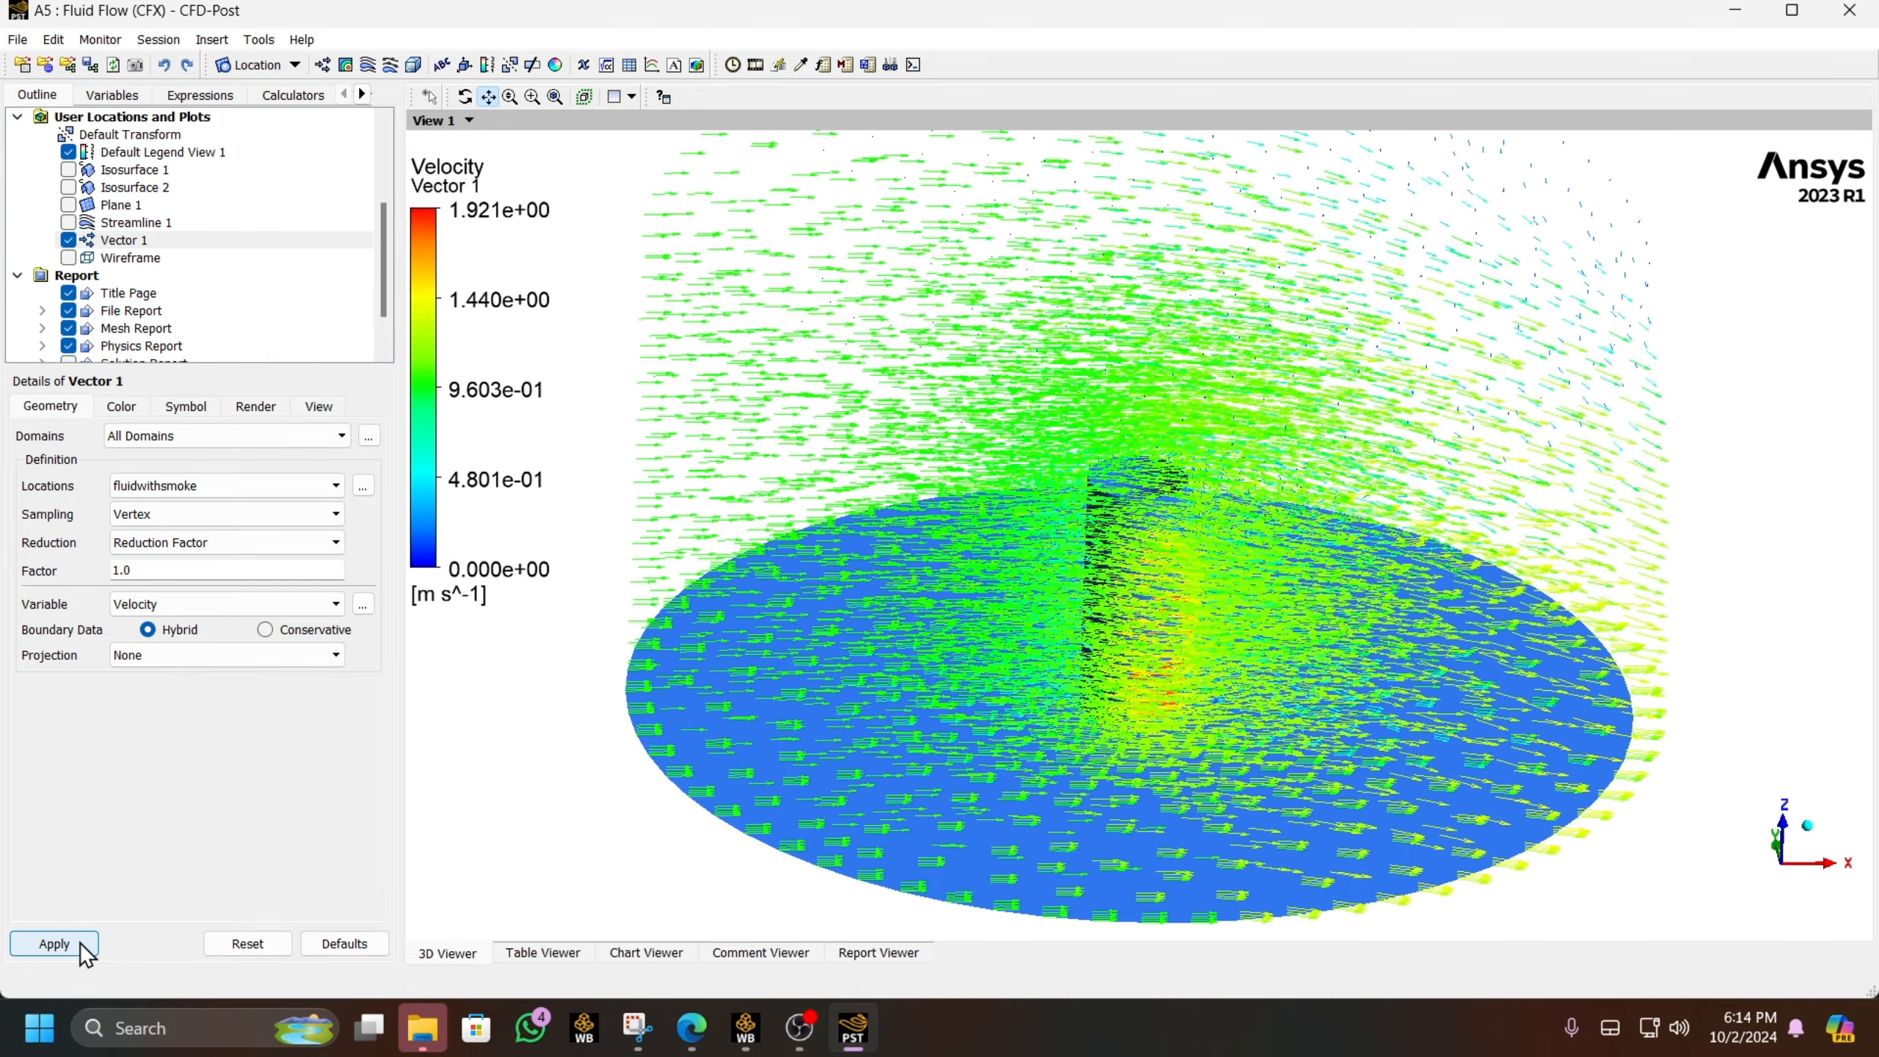
pyautogui.moveTo(839, 734)
pyautogui.mouseDown(button='middle')
pyautogui.moveTo(859, 474)
pyautogui.moveTo(789, 568)
pyautogui.moveTo(784, 684)
pyautogui.moveTo(948, 583)
pyautogui.moveTo(1015, 671)
pyautogui.moveTo(952, 704)
pyautogui.moveTo(747, 671)
pyautogui.moveTo(806, 651)
pyautogui.mouseUp(button='middle')
# - Limit Vector 1 by Max Number of Points, set Max Points to 750 and apply
pyautogui.click(136, 549)
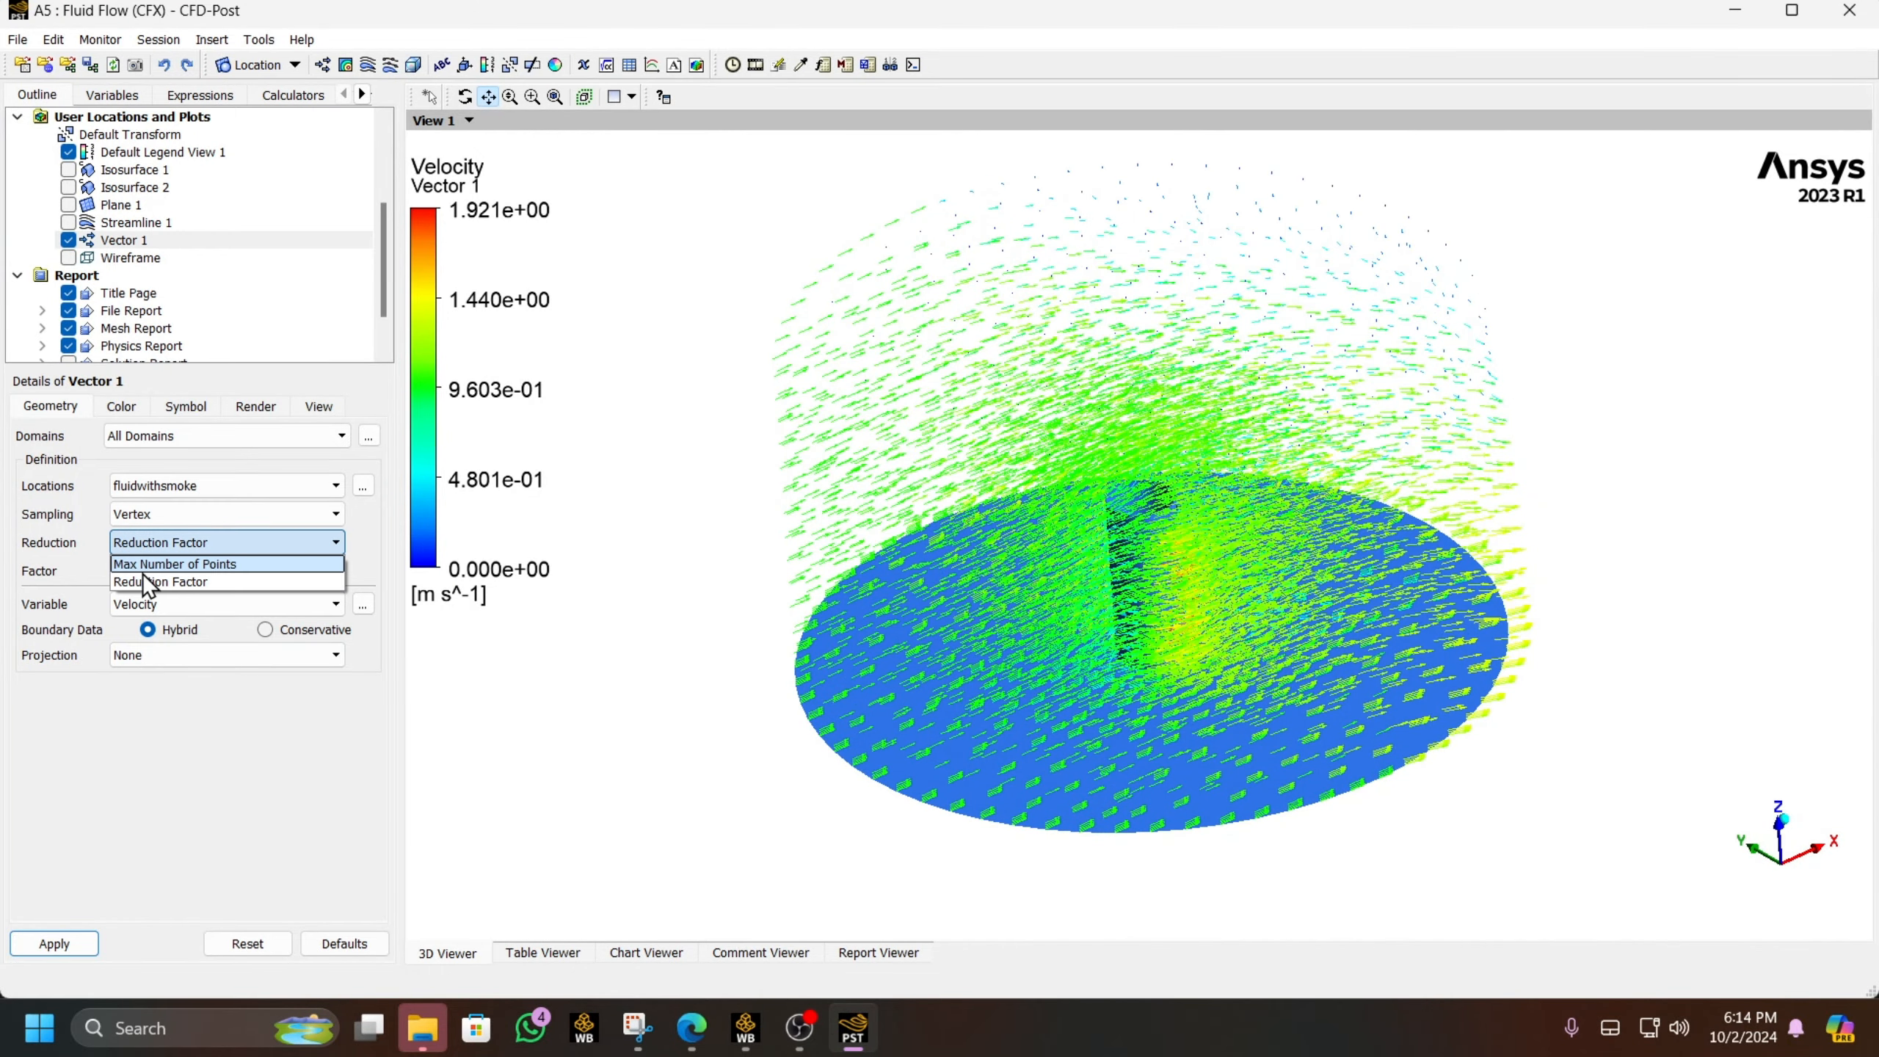
pyautogui.click(142, 564)
pyautogui.click(73, 944)
pyautogui.moveTo(785, 760); pyautogui.dragTo(780, 709, button='middle')
pyautogui.doubleClick(132, 571)
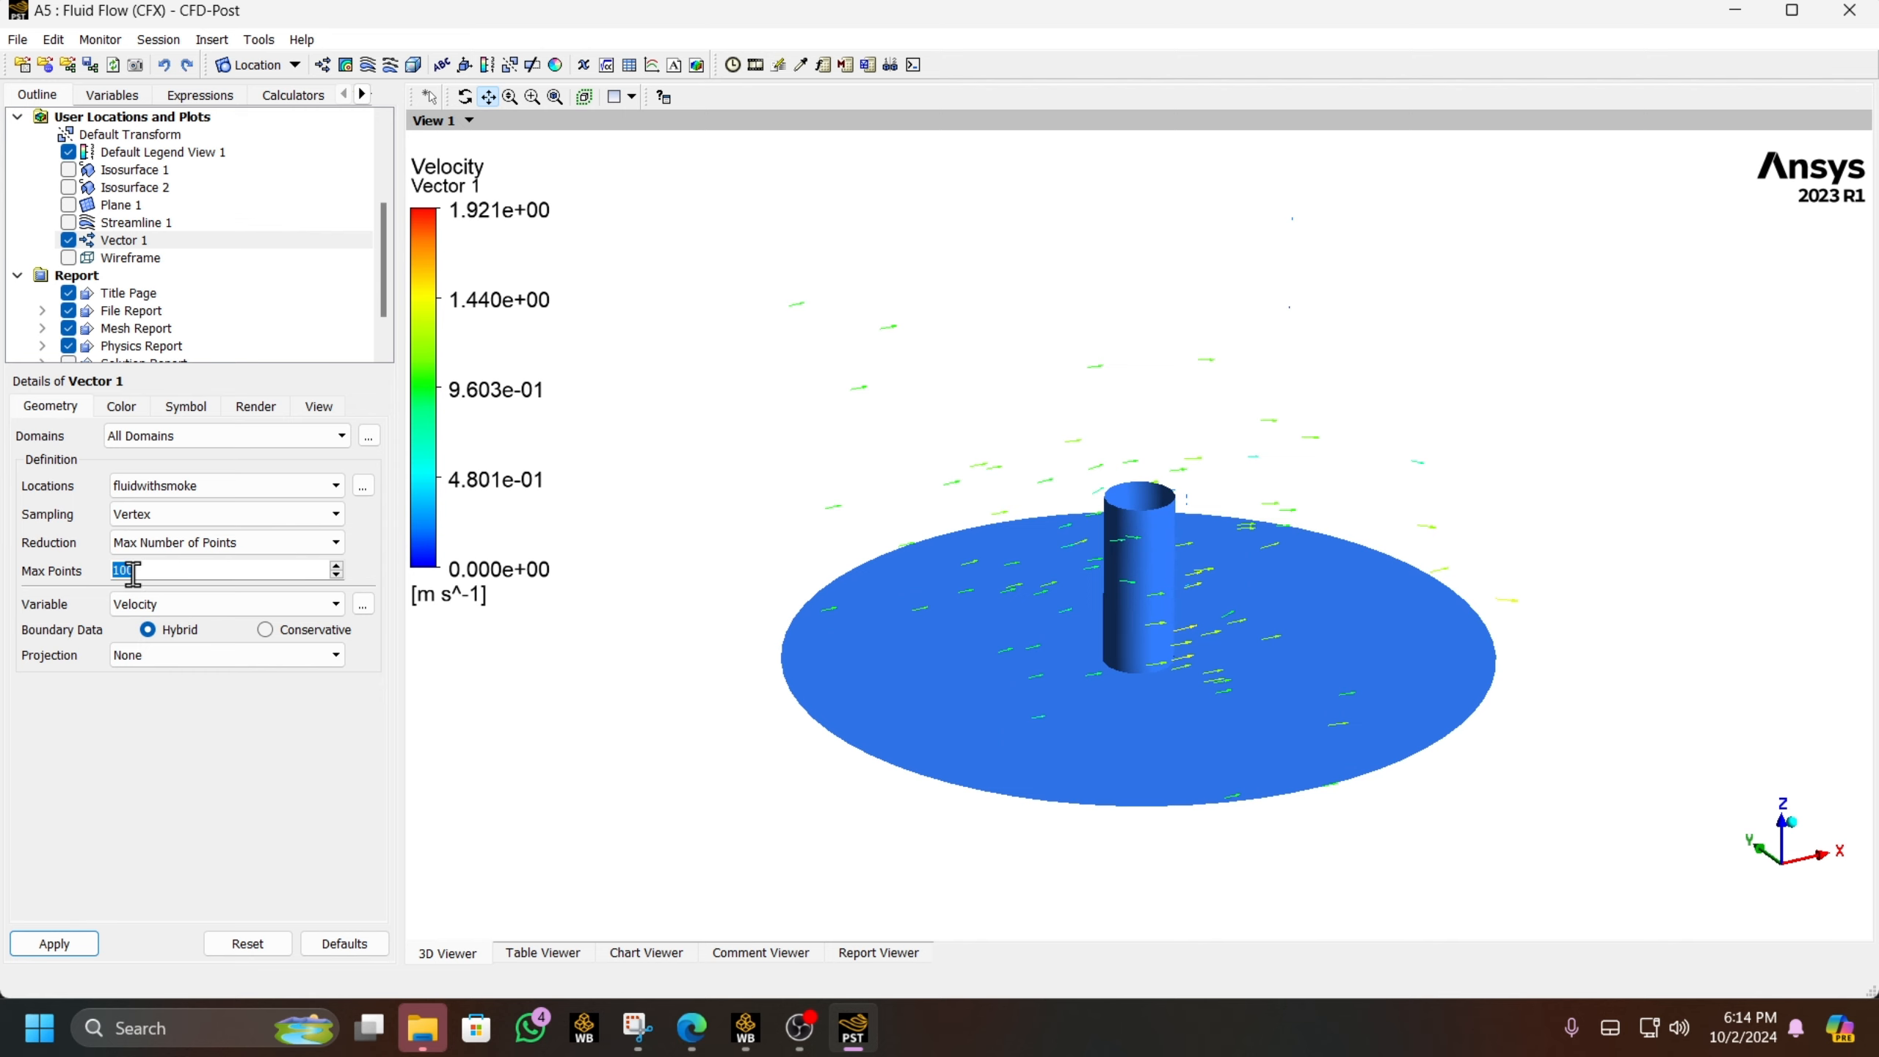
pyautogui.click(59, 948)
pyautogui.moveTo(1035, 696)
pyautogui.mouseDown(button='middle')
pyautogui.moveTo(939, 713)
pyautogui.moveTo(1043, 598)
pyautogui.moveTo(1103, 607)
pyautogui.moveTo(1058, 543)
pyautogui.moveTo(1405, 630)
pyautogui.moveTo(1295, 651)
pyautogui.moveTo(1208, 638)
pyautogui.moveTo(1024, 687)
pyautogui.mouseUp(button='middle')
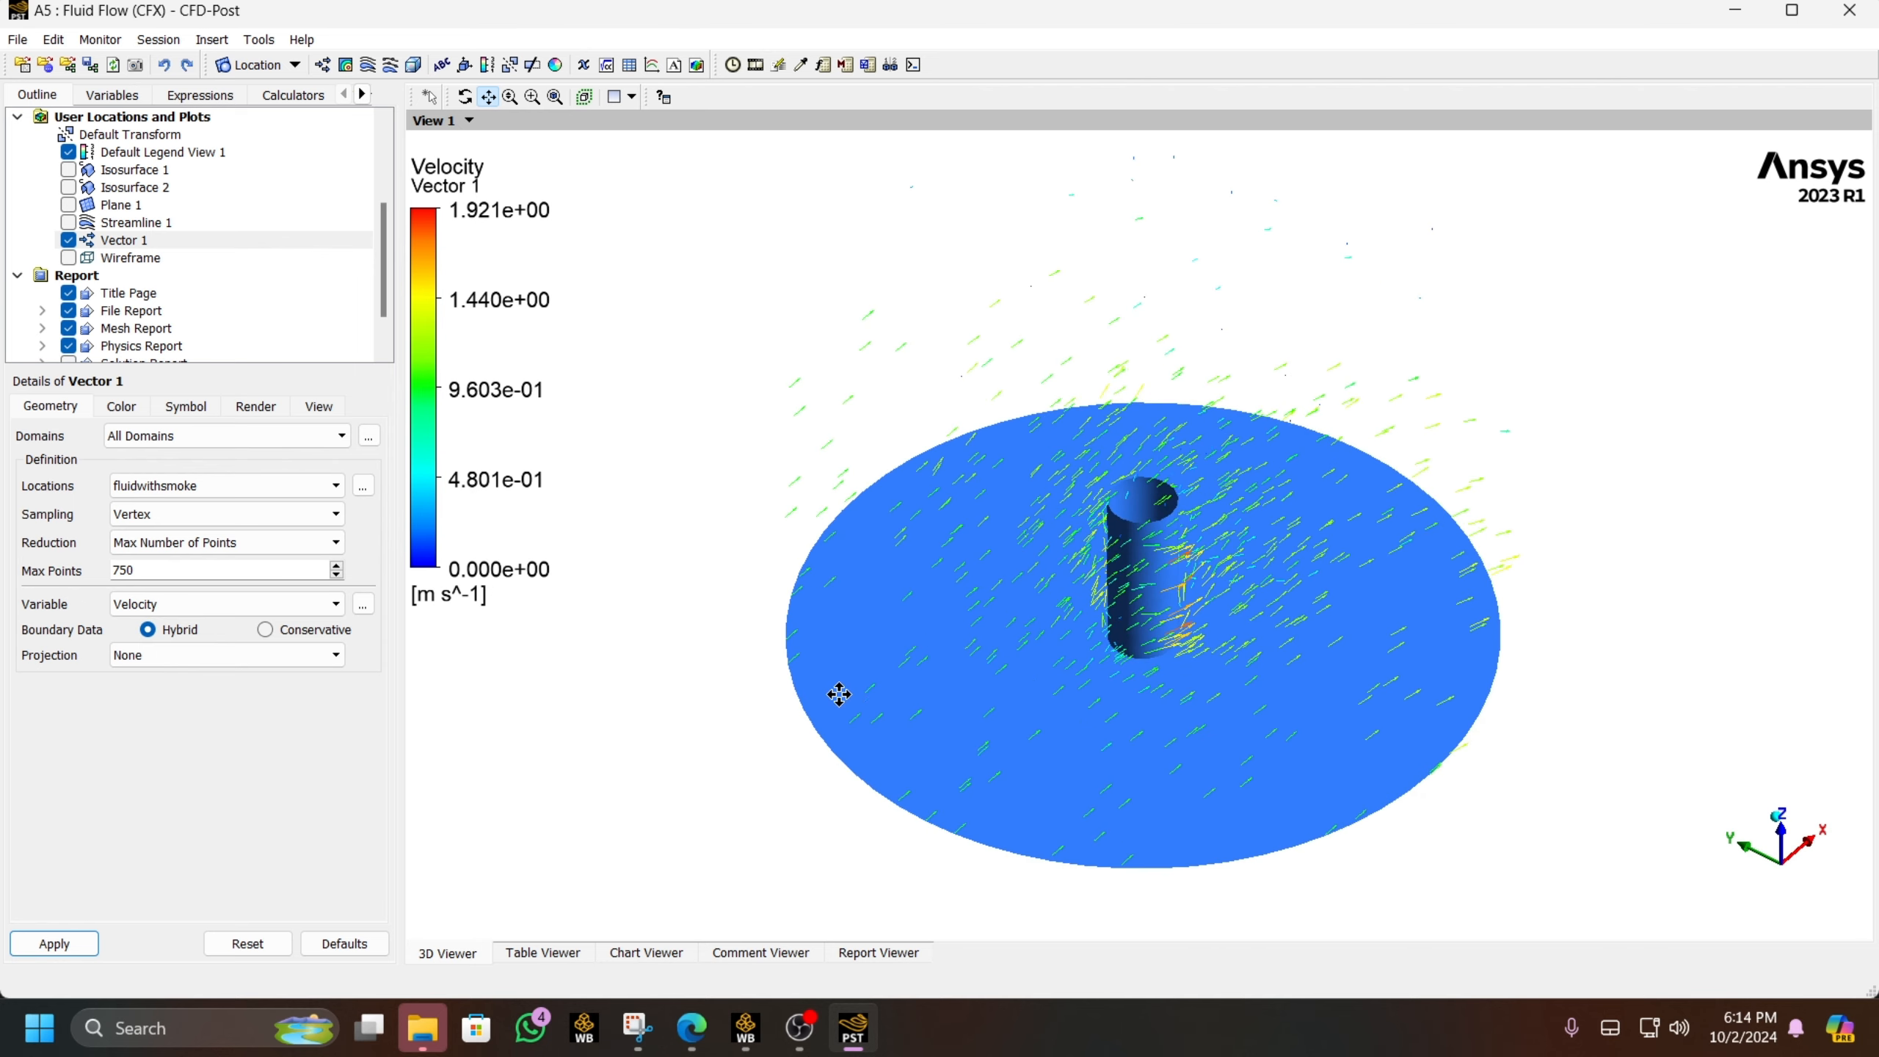
# - Hide Vector 1 and create a volume rendering of the Smoke variable across all domains
pyautogui.click(69, 240)
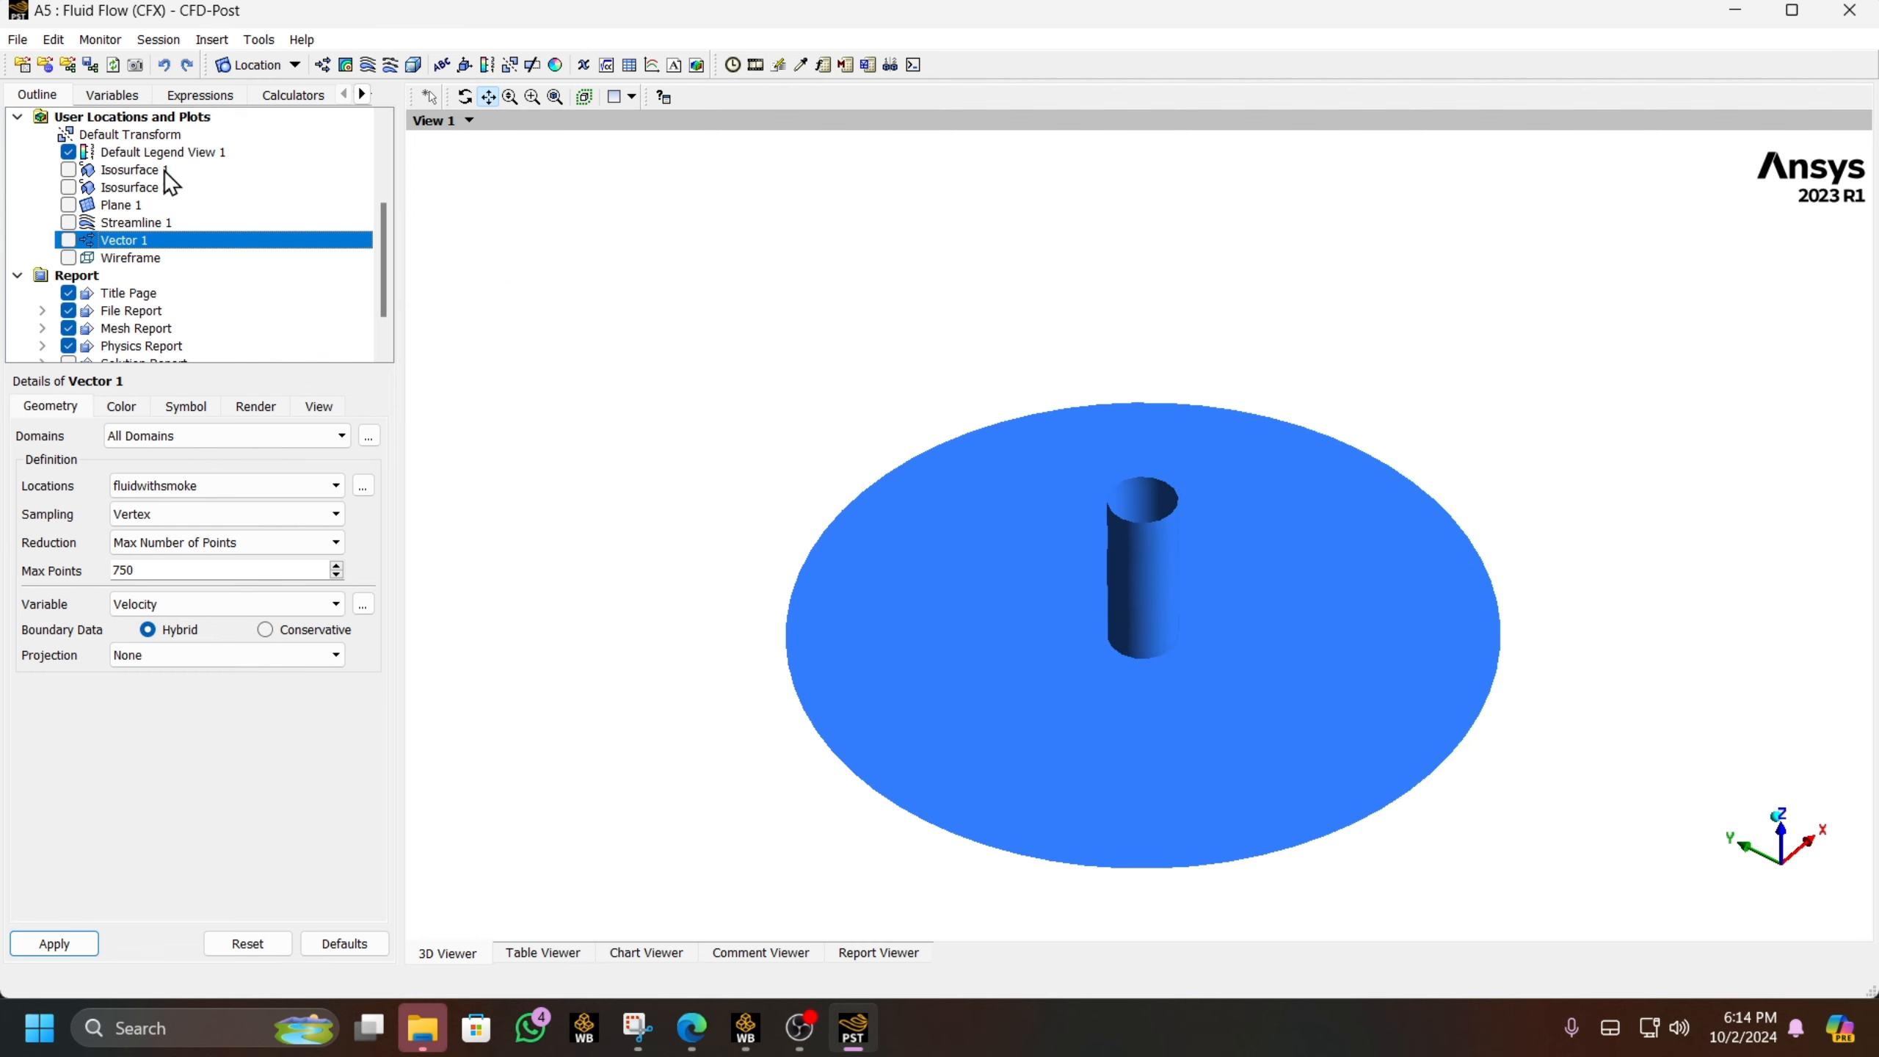
pyautogui.click(414, 65)
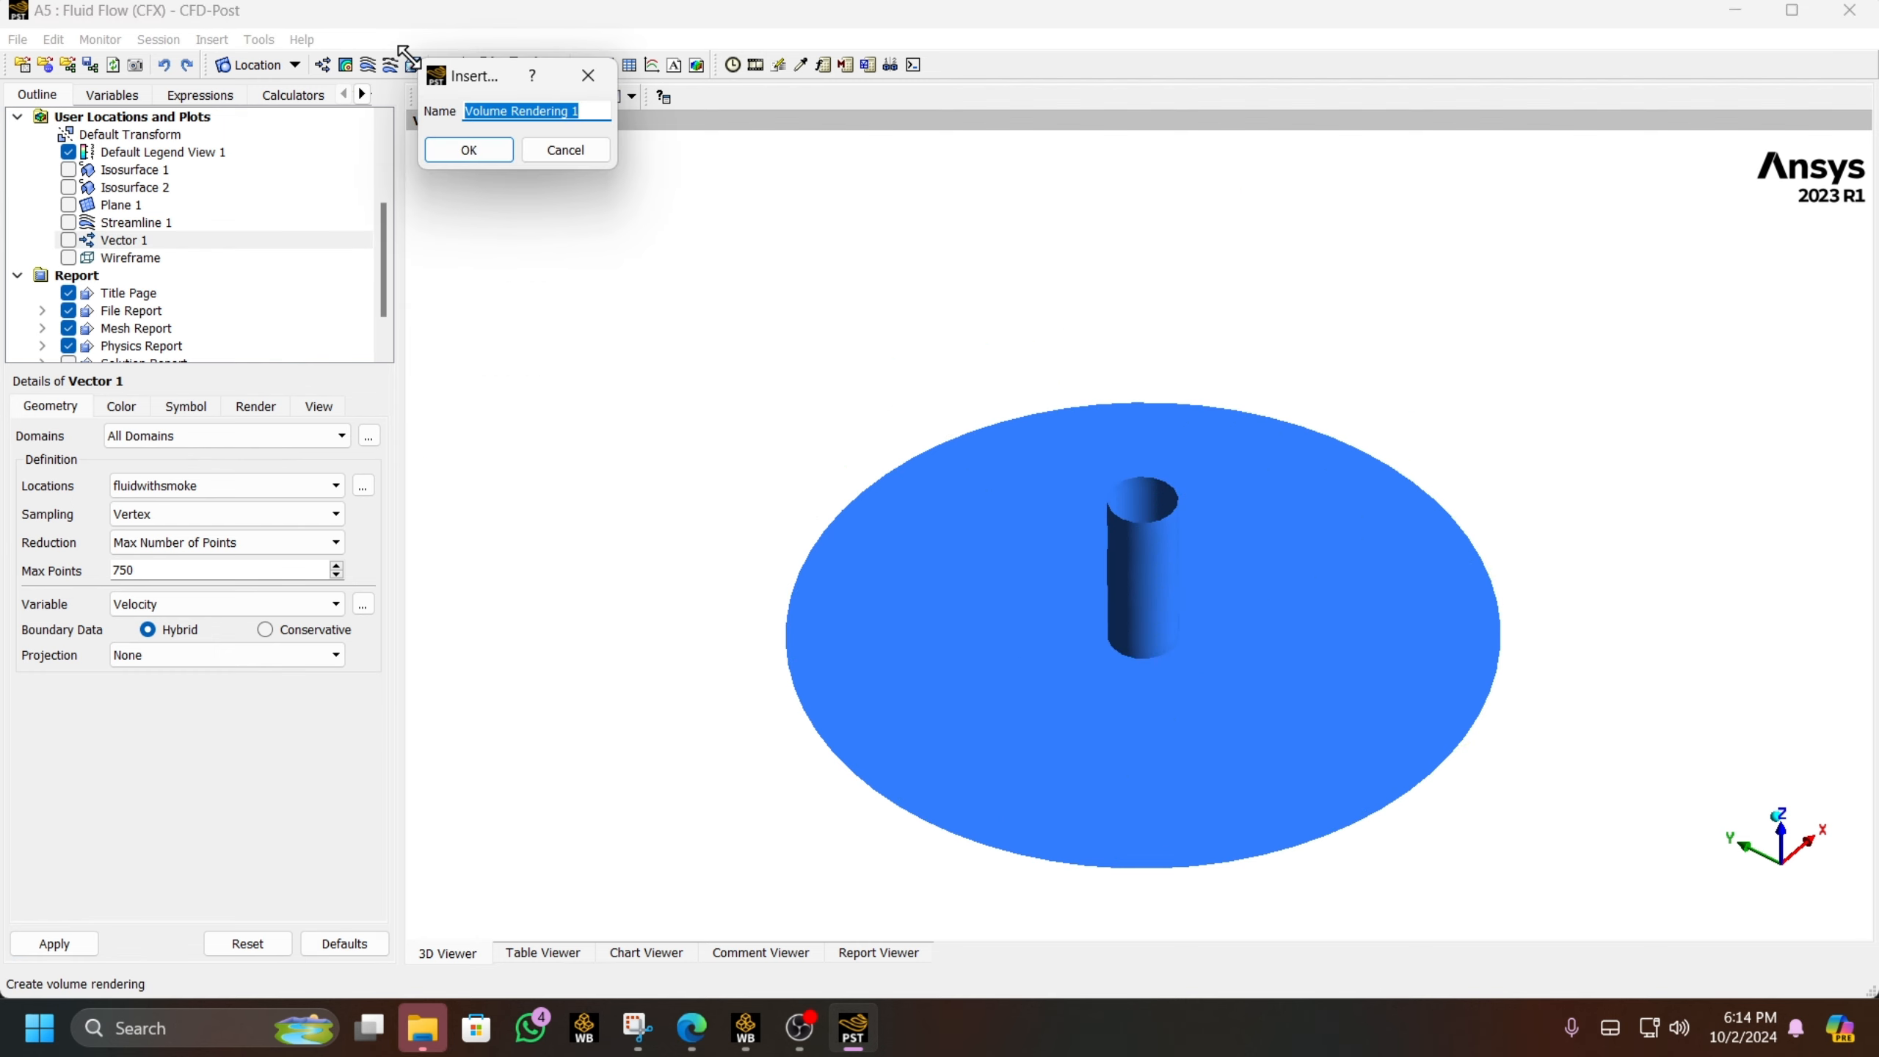
pyautogui.click(452, 150)
pyautogui.click(303, 491)
pyautogui.click(285, 550)
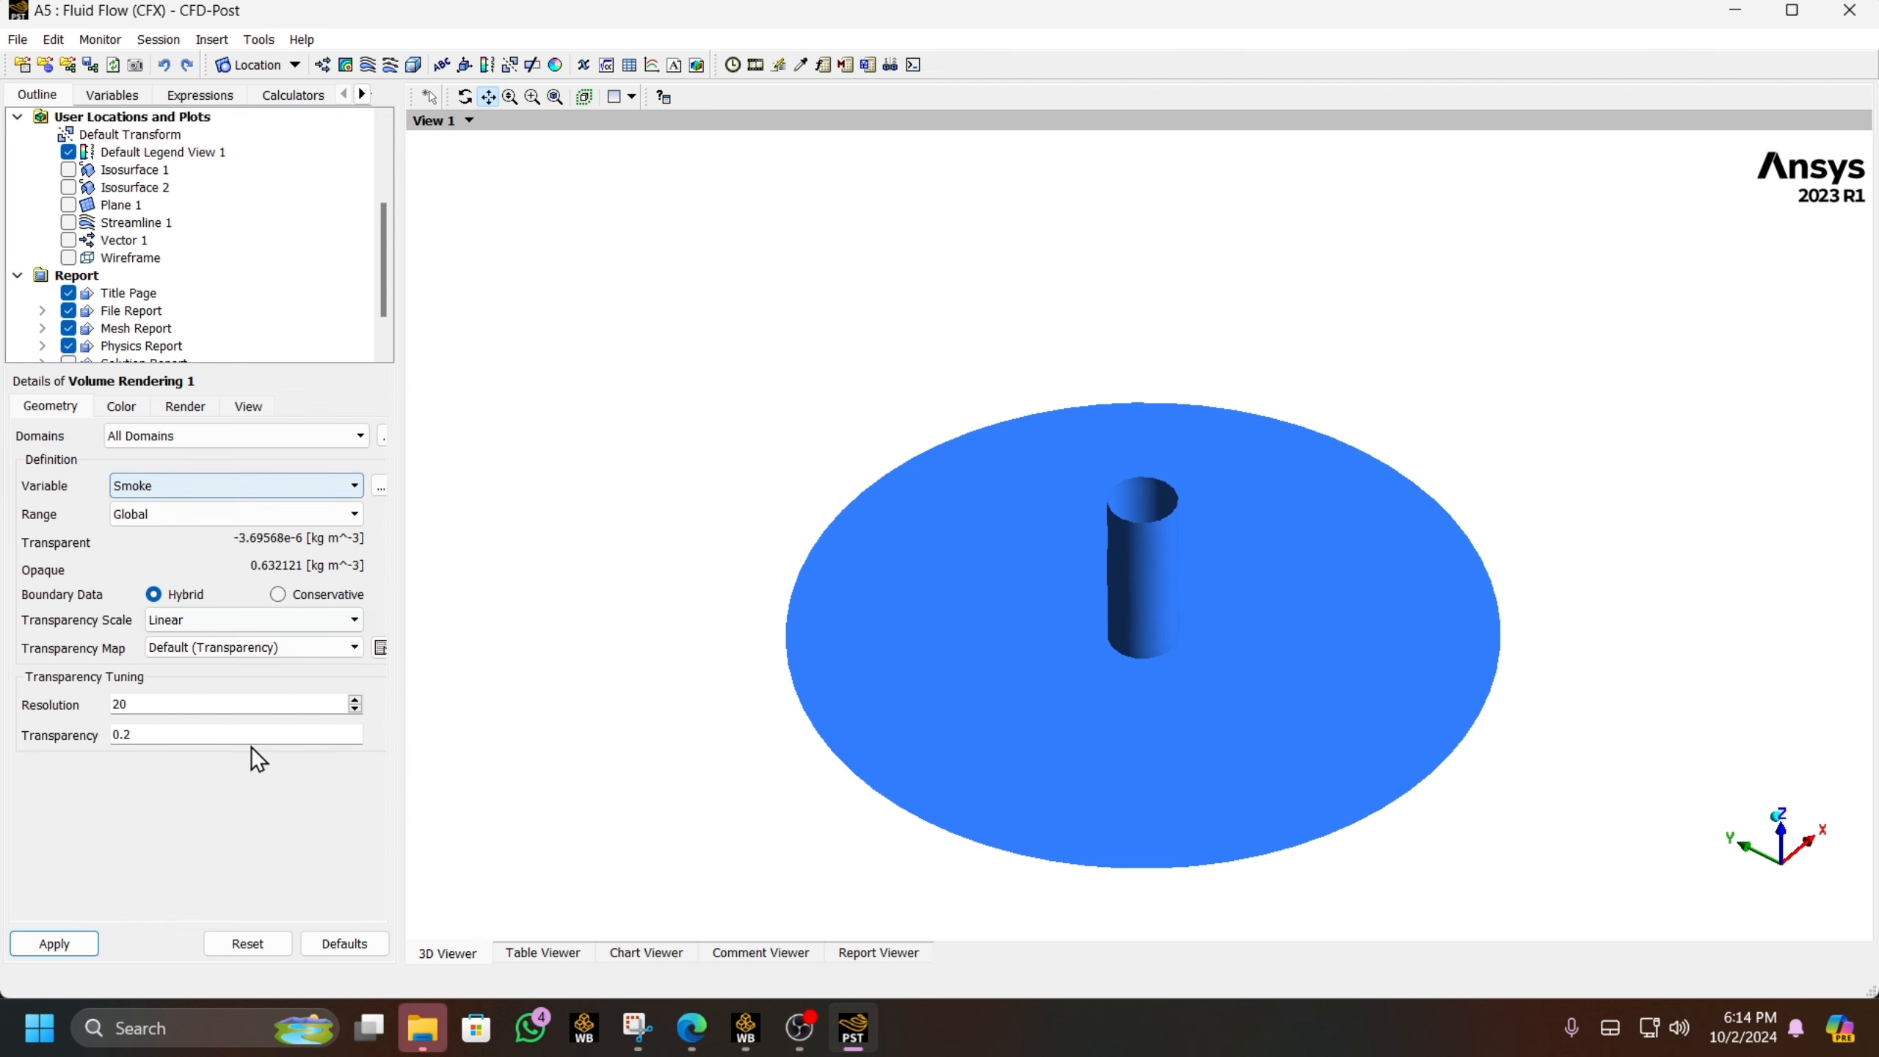
pyautogui.click(78, 952)
pyautogui.moveTo(1103, 760); pyautogui.dragTo(1005, 703, button='middle')
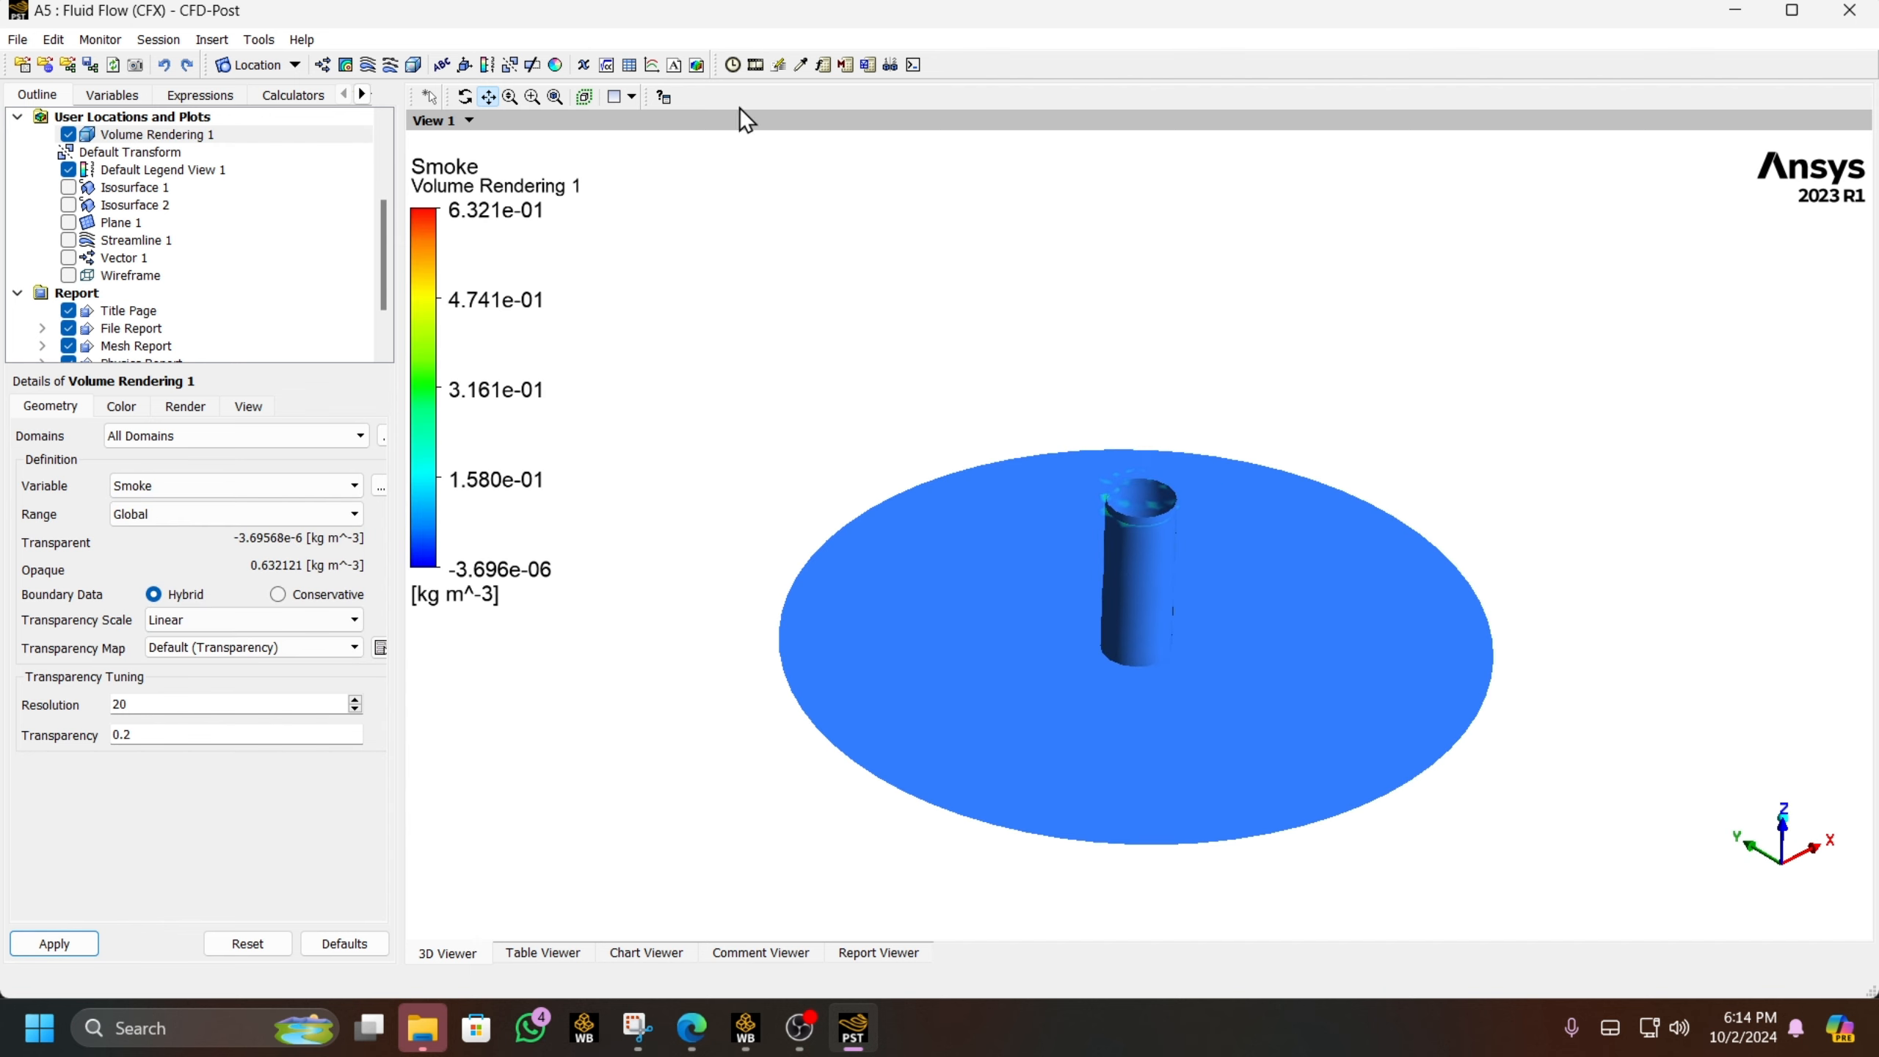
# - Set the volume rendering's resolution to 200 and transparency to 0, and apply the changes
pyautogui.scroll(3, 1148, 425)
pyautogui.click(137, 704)
pyautogui.write('0')
pyautogui.click(148, 734)
pyautogui.moveTo(164, 746); pyautogui.dragTo(123, 747)
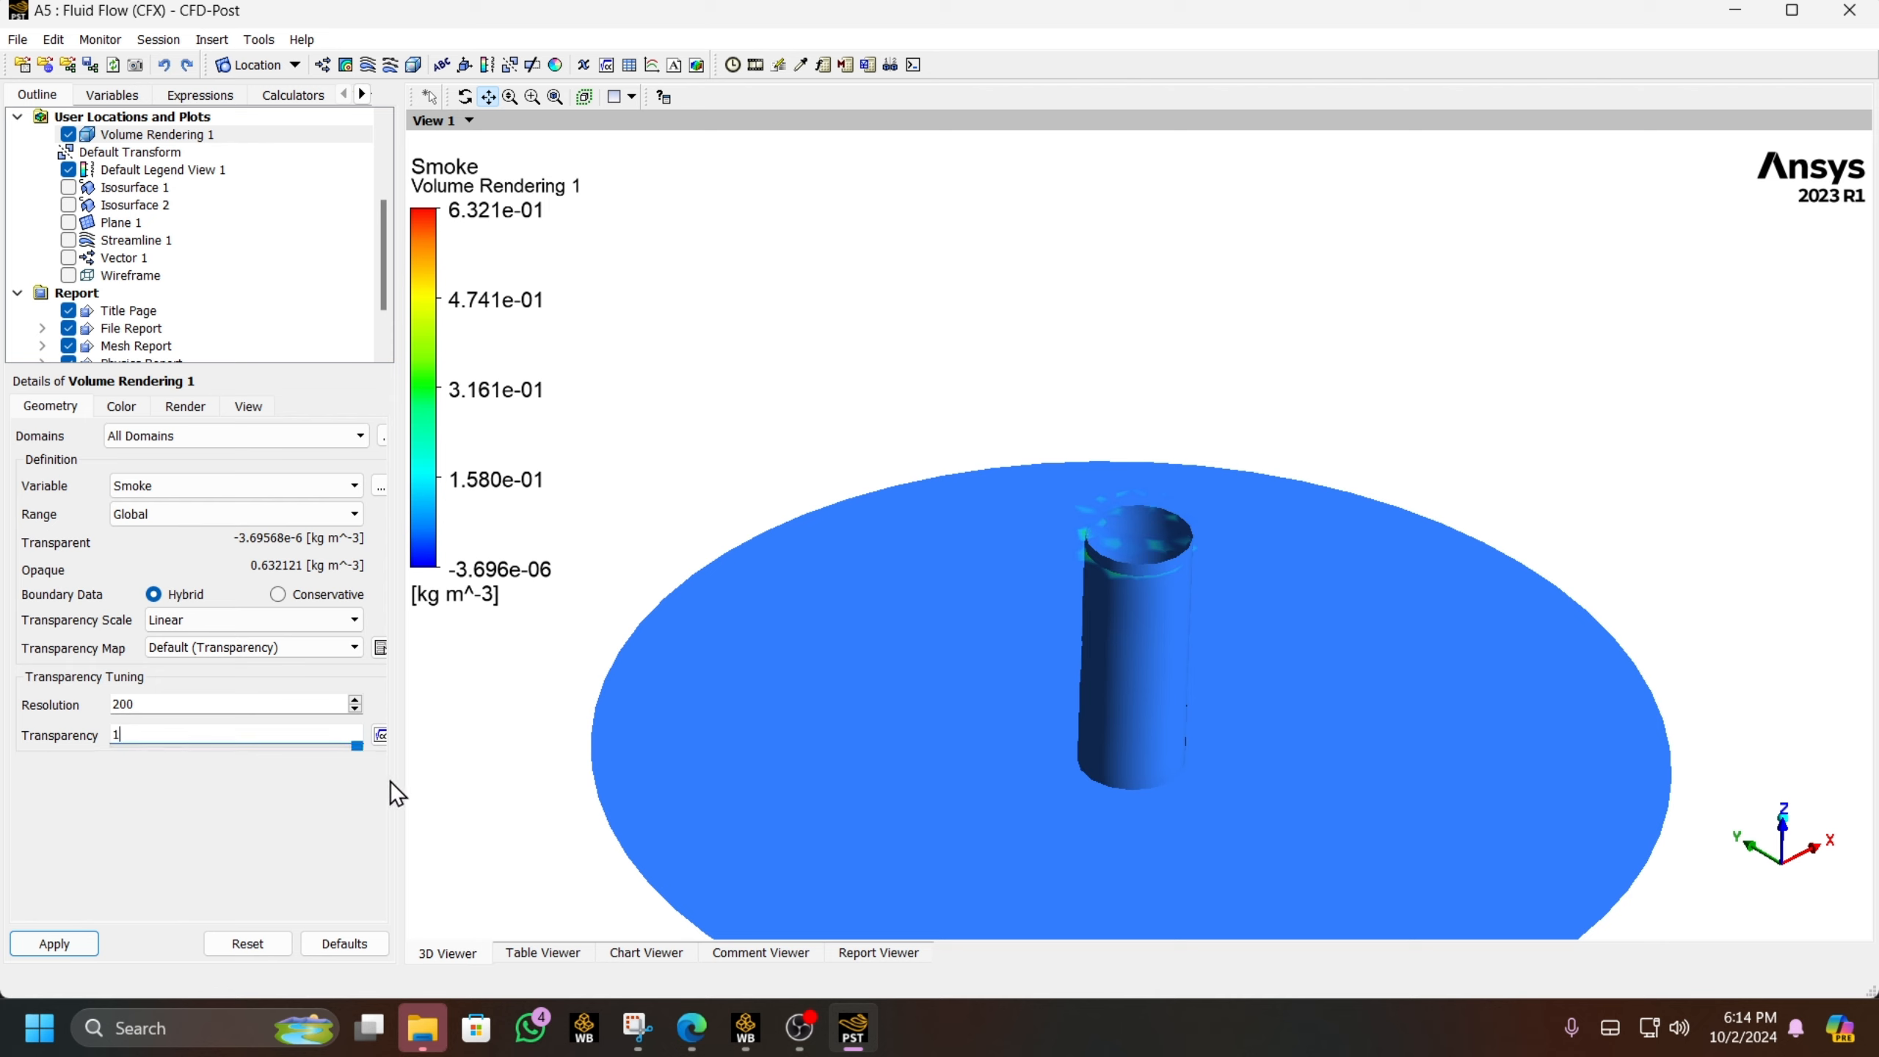
pyautogui.moveTo(235, 746); pyautogui.dragTo(77, 978)
pyautogui.click(71, 948)
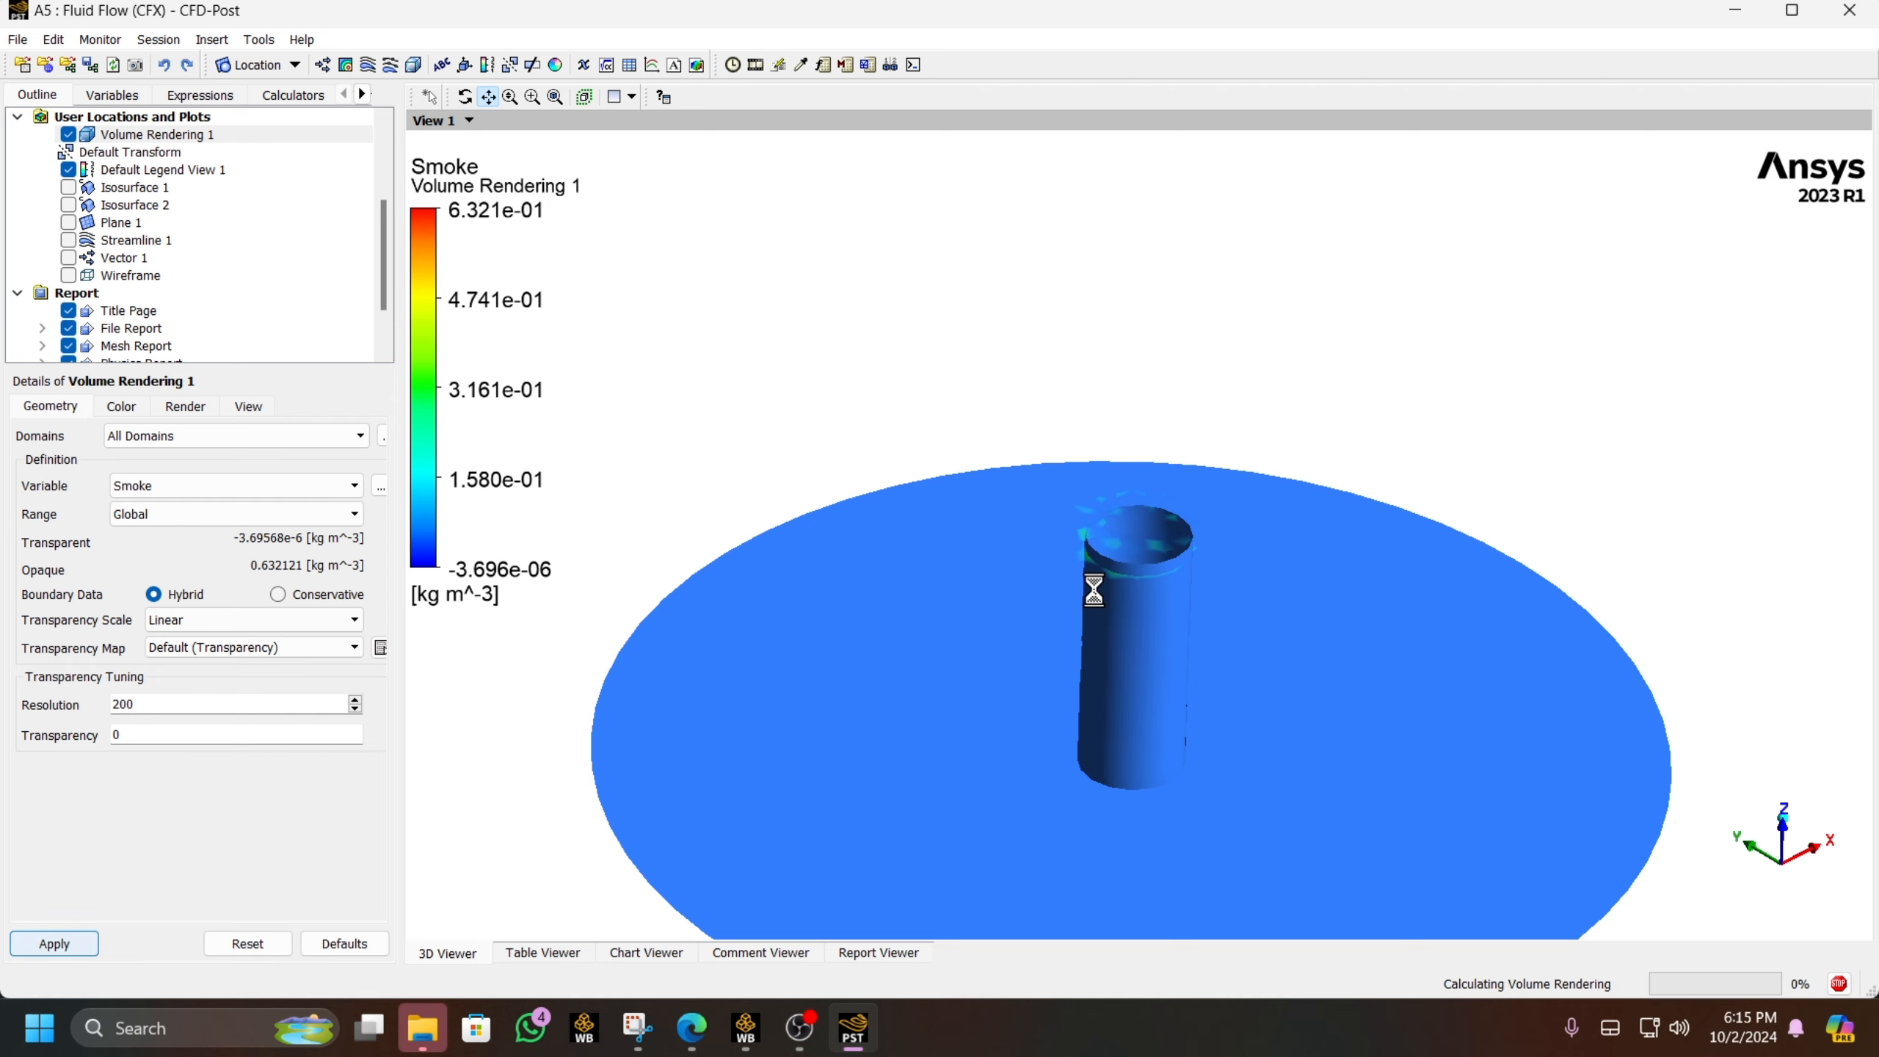
pyautogui.moveTo(1088, 652)
pyautogui.mouseDown(button='middle')
pyautogui.moveTo(1099, 580)
pyautogui.moveTo(1034, 651)
pyautogui.moveTo(1212, 650)
pyautogui.moveTo(1137, 650)
pyautogui.moveTo(1121, 593)
pyautogui.moveTo(1110, 649)
pyautogui.mouseUp(button='middle')
# - Apply the Local range to the smoke volume rendering and inspect the smoke at the chimney outlet
pyautogui.click(318, 513)
pyautogui.click(222, 549)
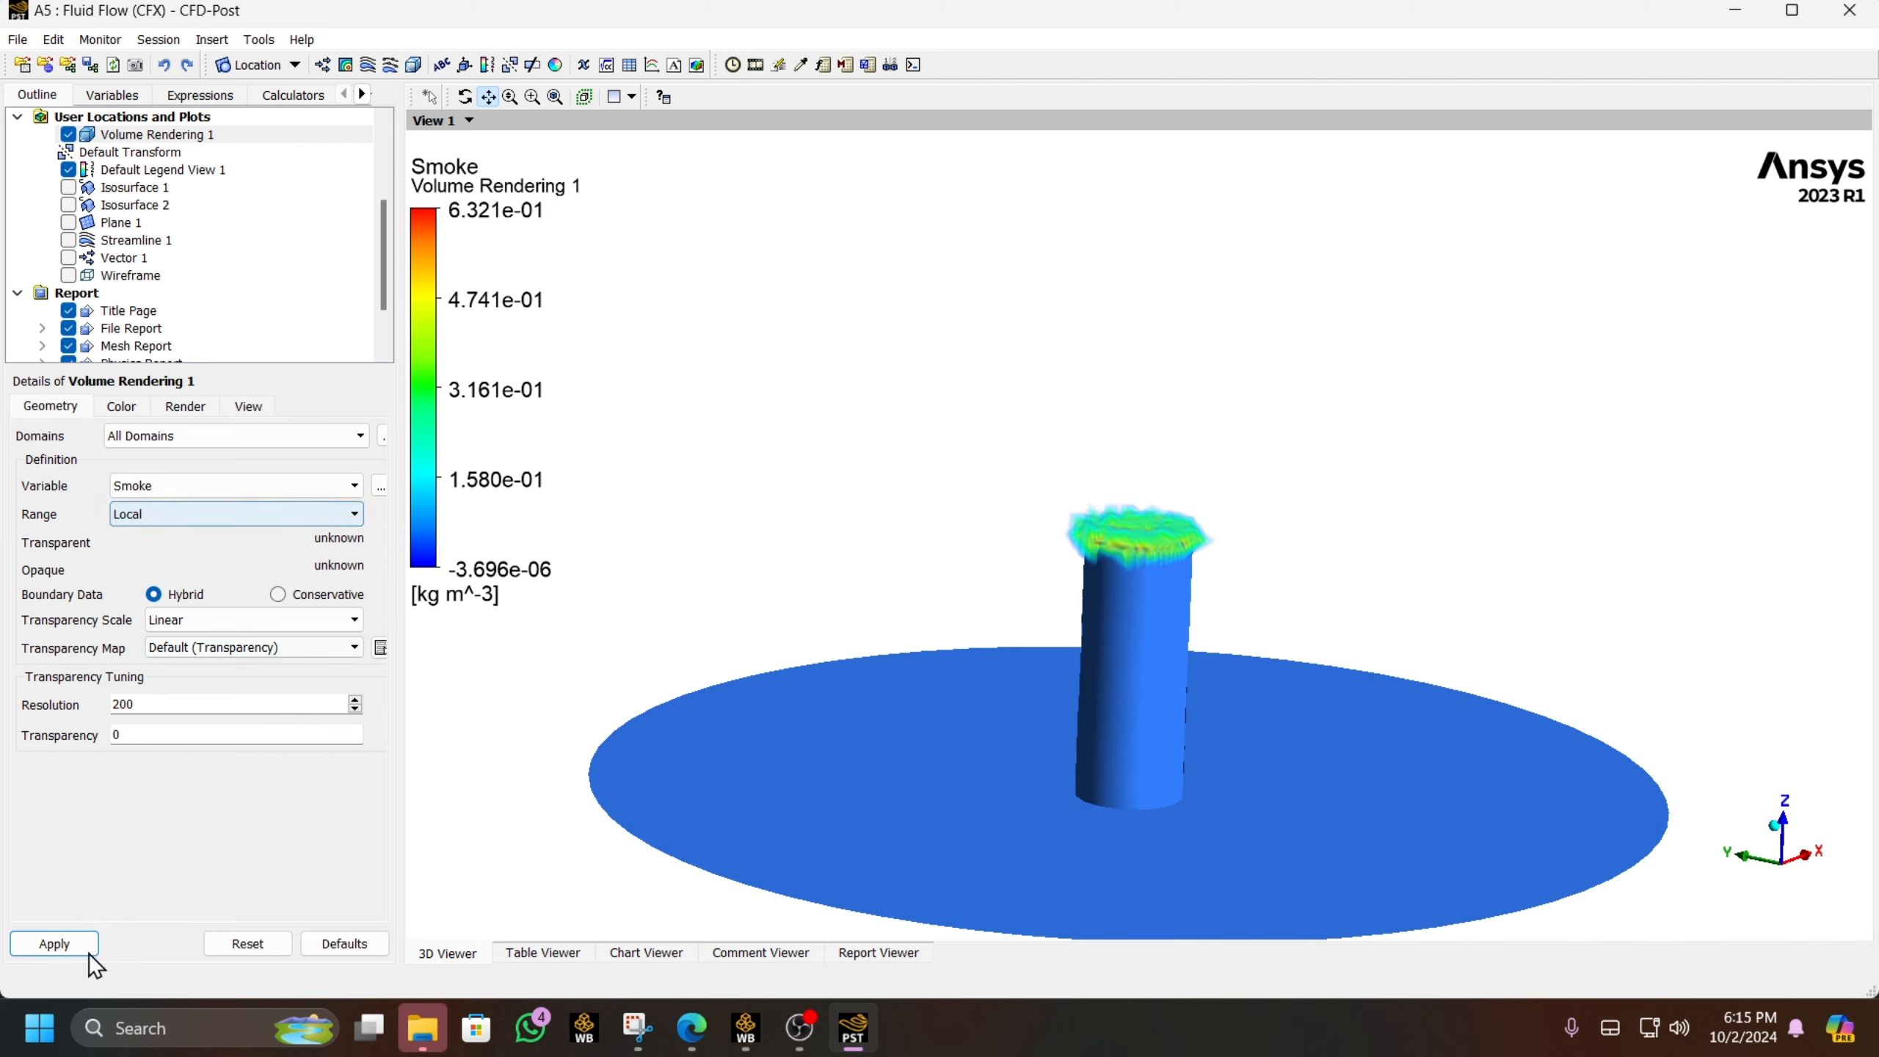
pyautogui.click(65, 944)
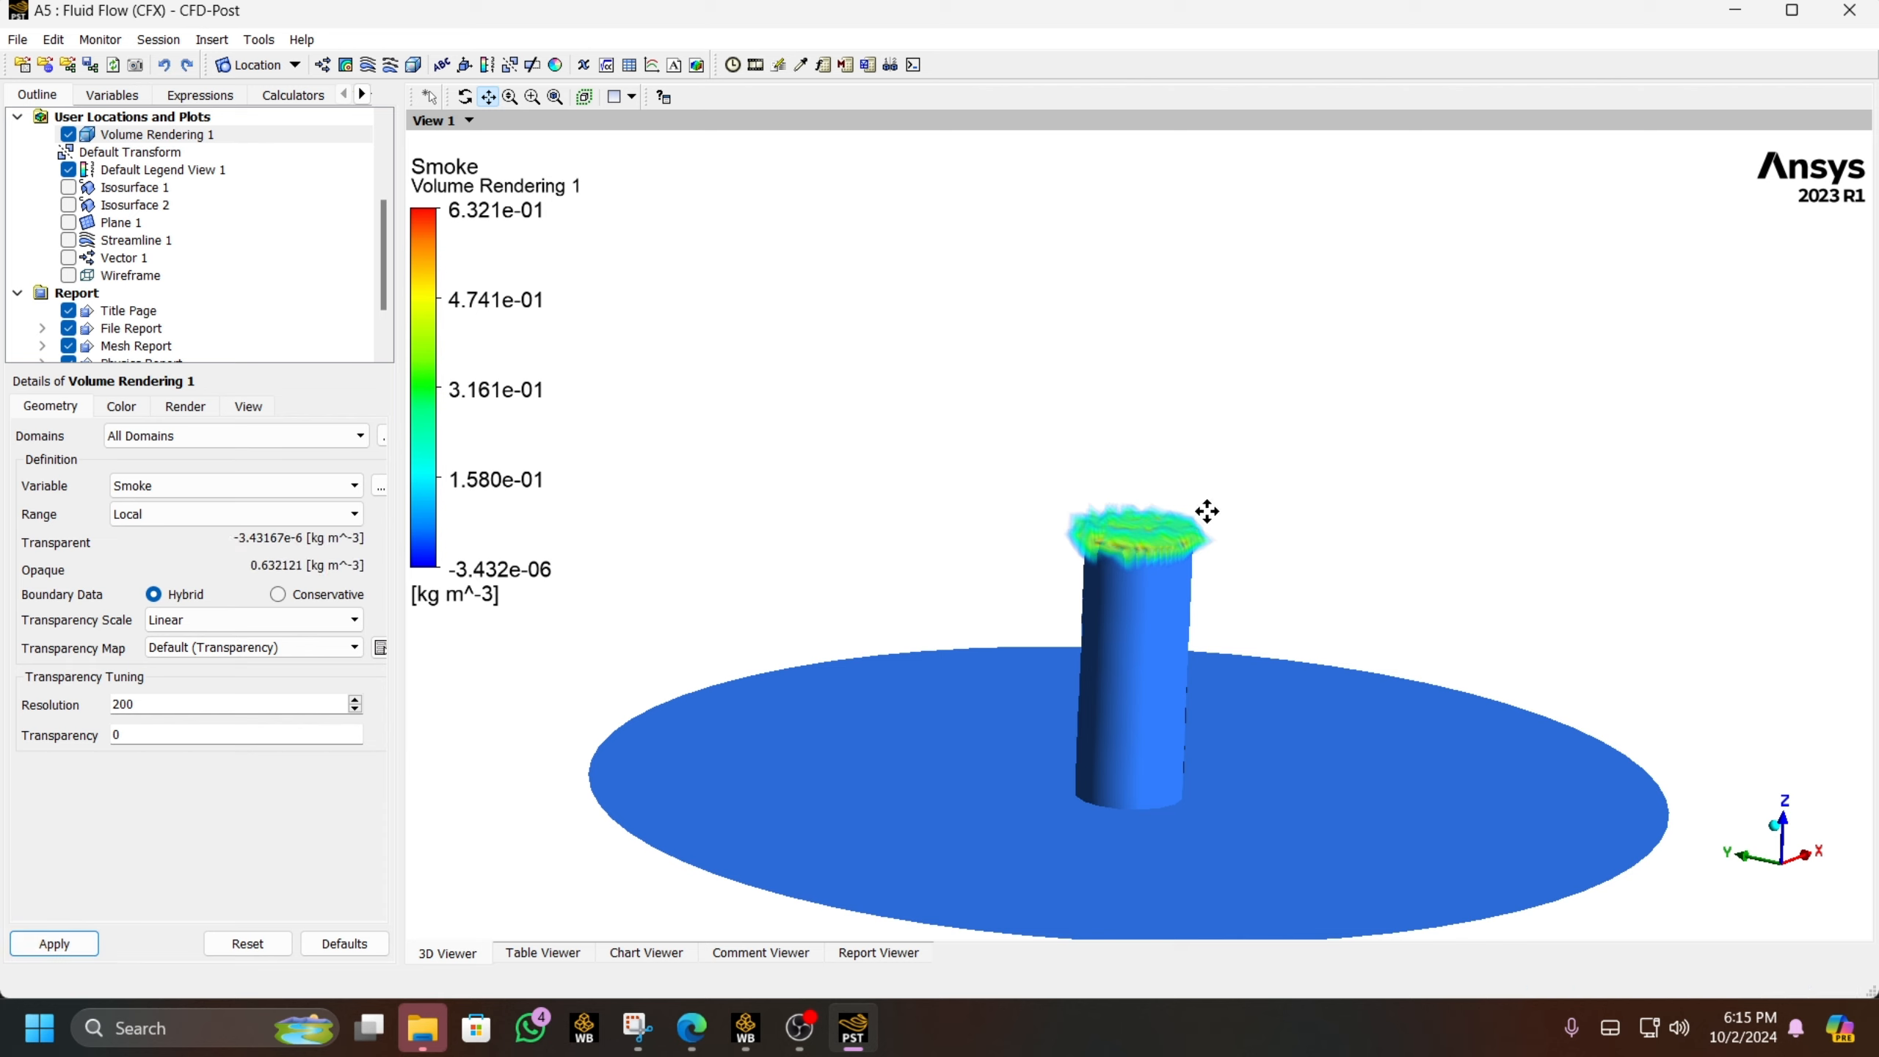
pyautogui.click(558, 101)
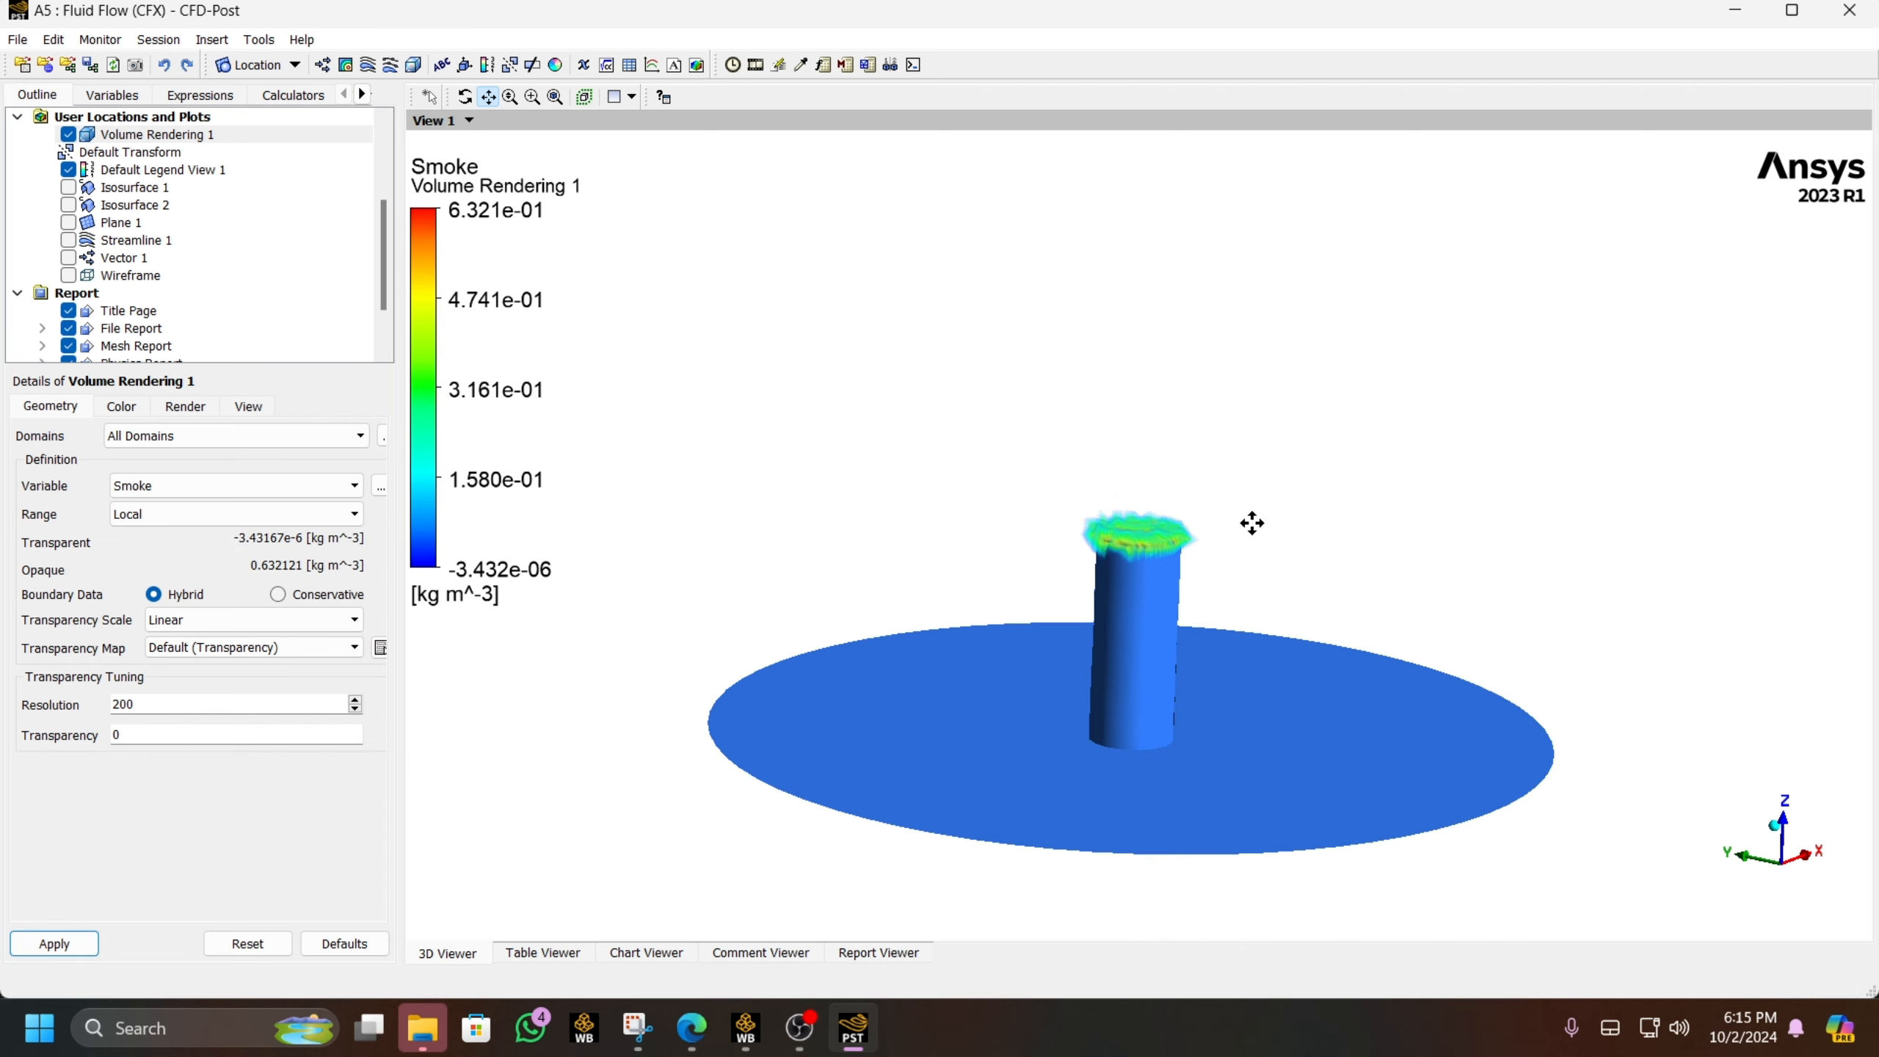
pyautogui.moveTo(1251, 525); pyautogui.dragTo(1247, 555, button='middle')
pyautogui.click(555, 99)
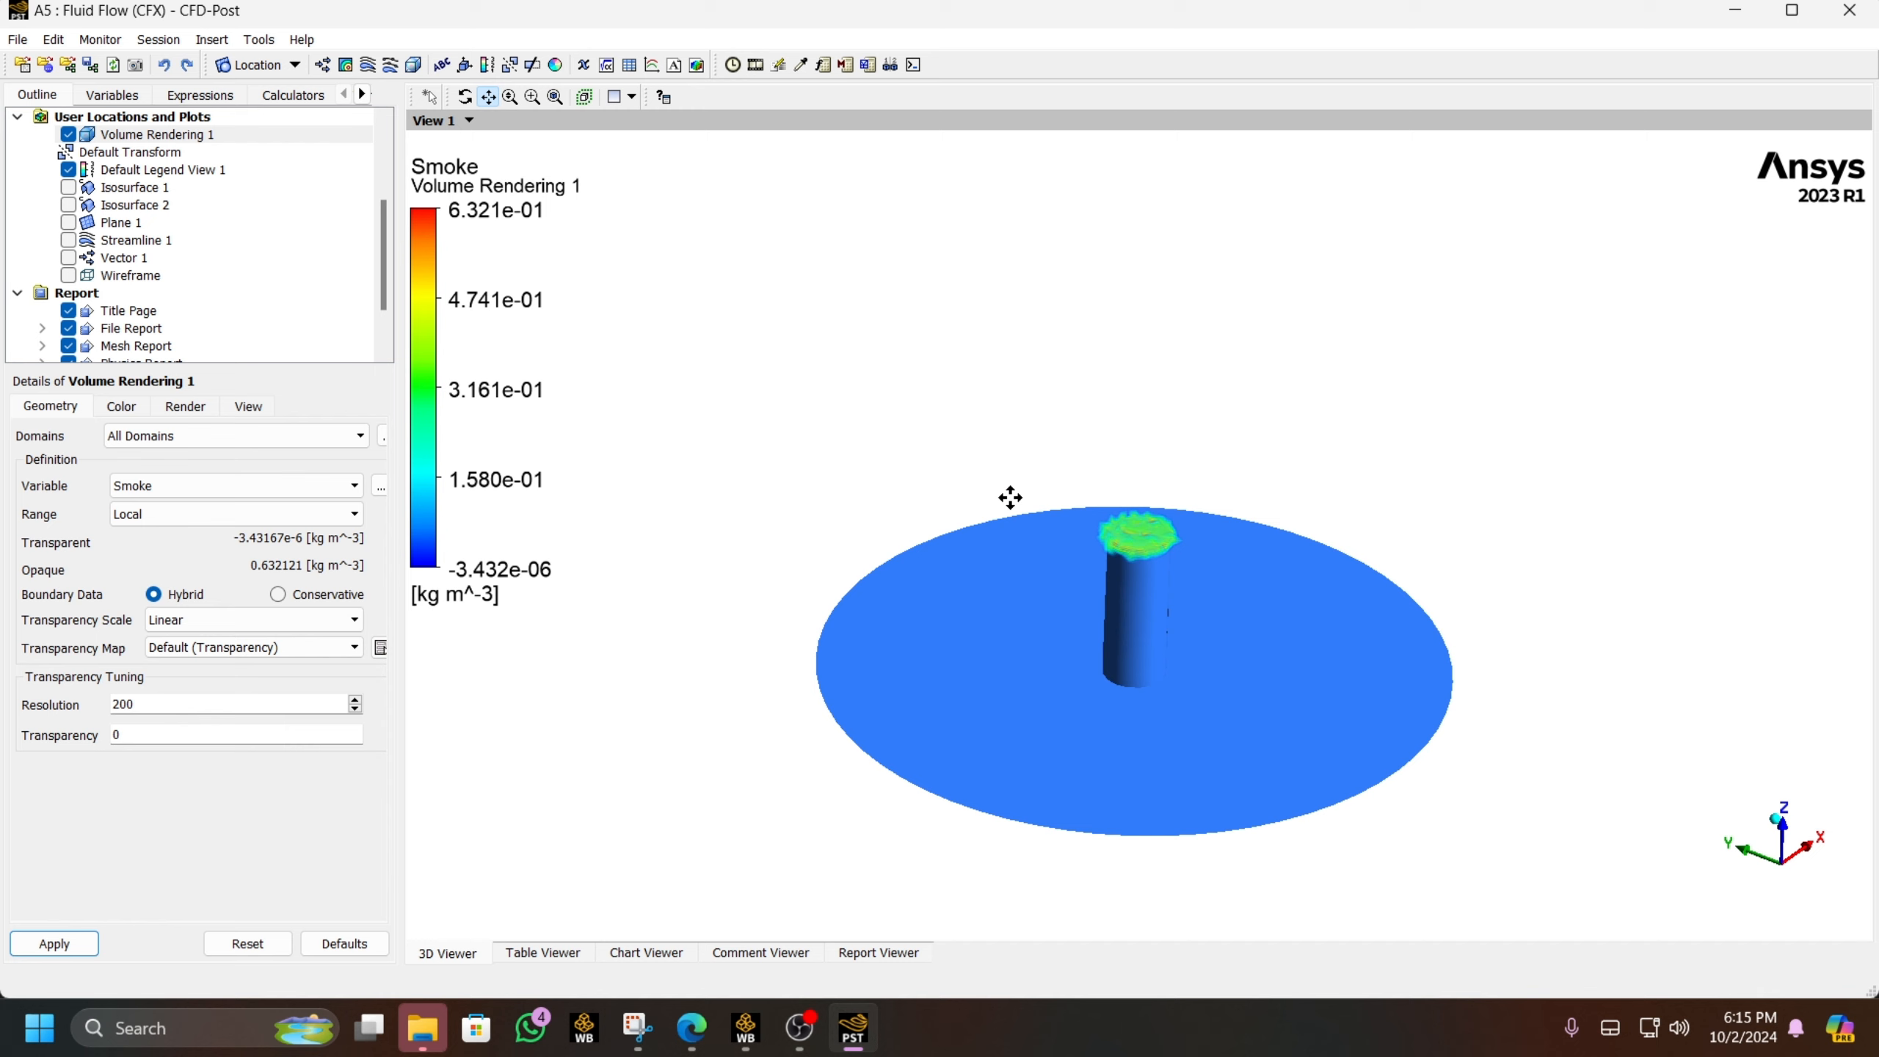
pyautogui.click(487, 96)
pyautogui.moveTo(1080, 581); pyautogui.dragTo(1127, 504)
pyautogui.scroll(5, 1095, 495)
pyautogui.moveTo(1127, 503); pyautogui.dragTo(1125, 507, button='middle')
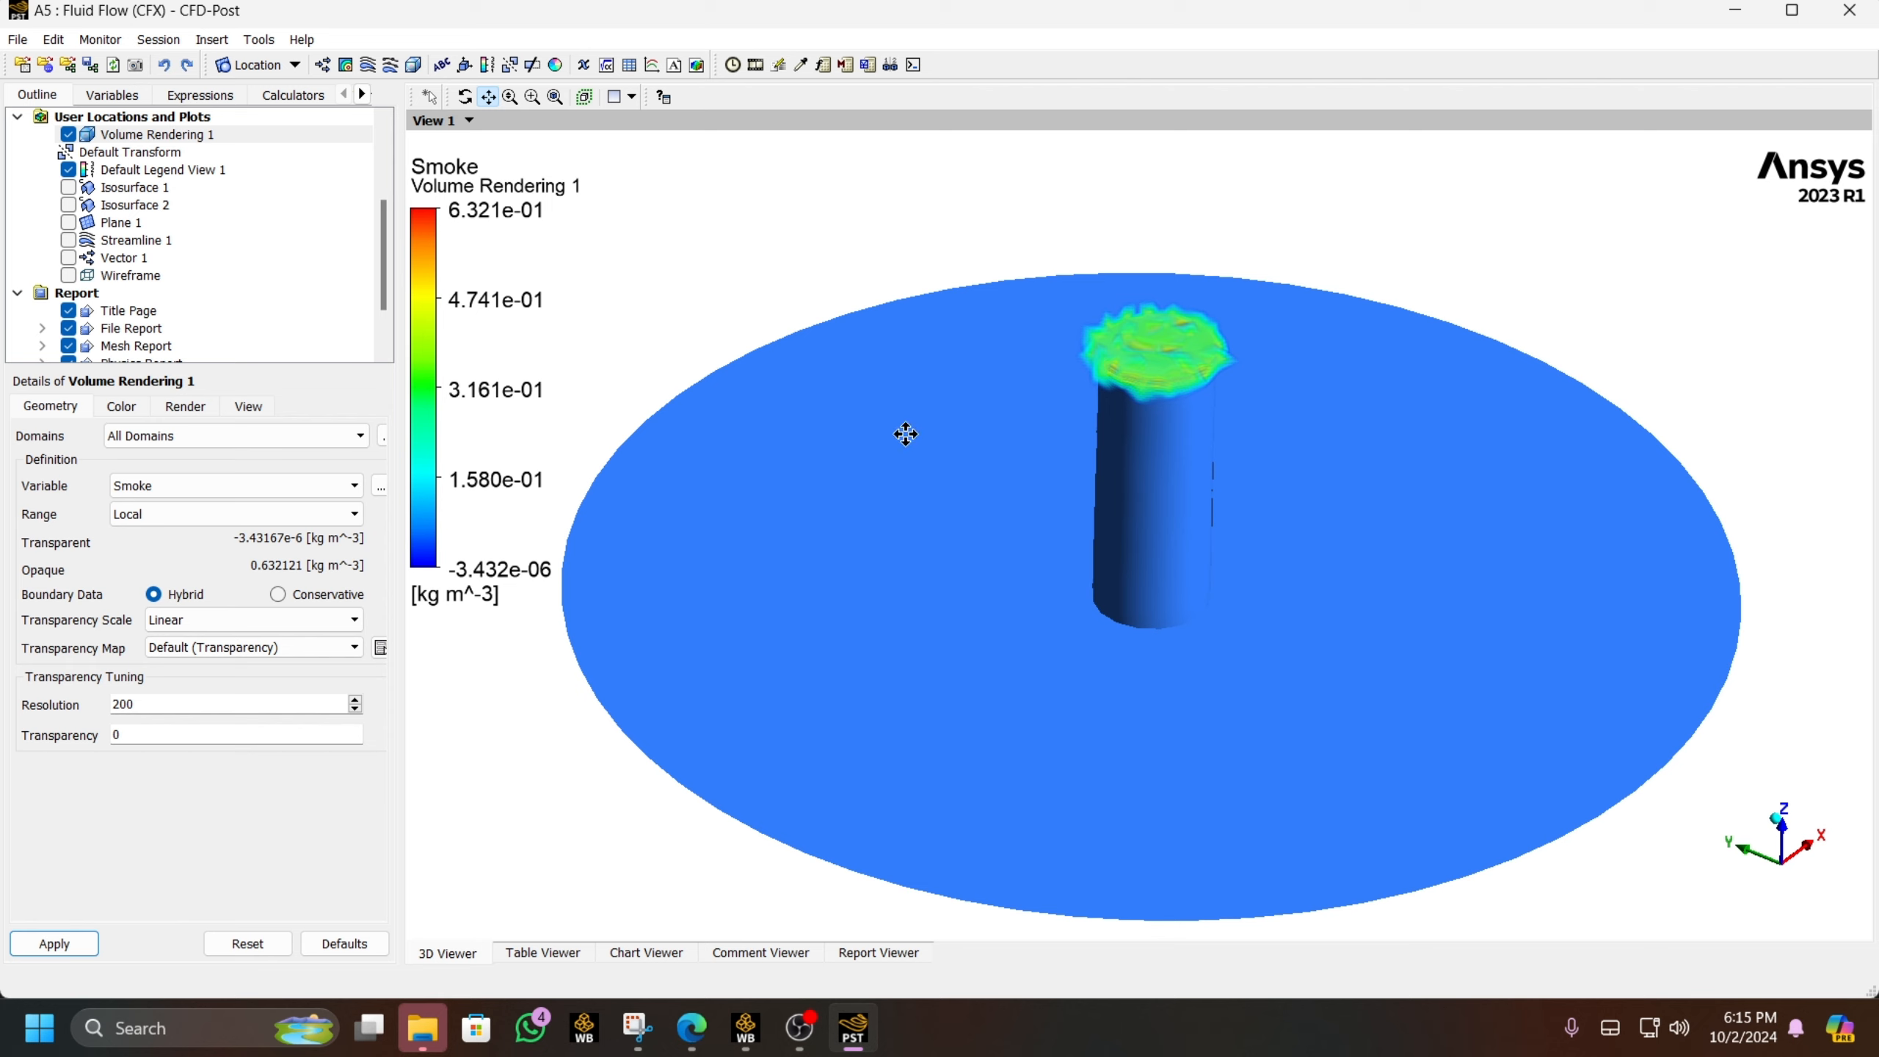
# - Hide Volume Rendering 1, show Streamline 1 and load timestep 190 from the timestep animation
pyautogui.click(69, 134)
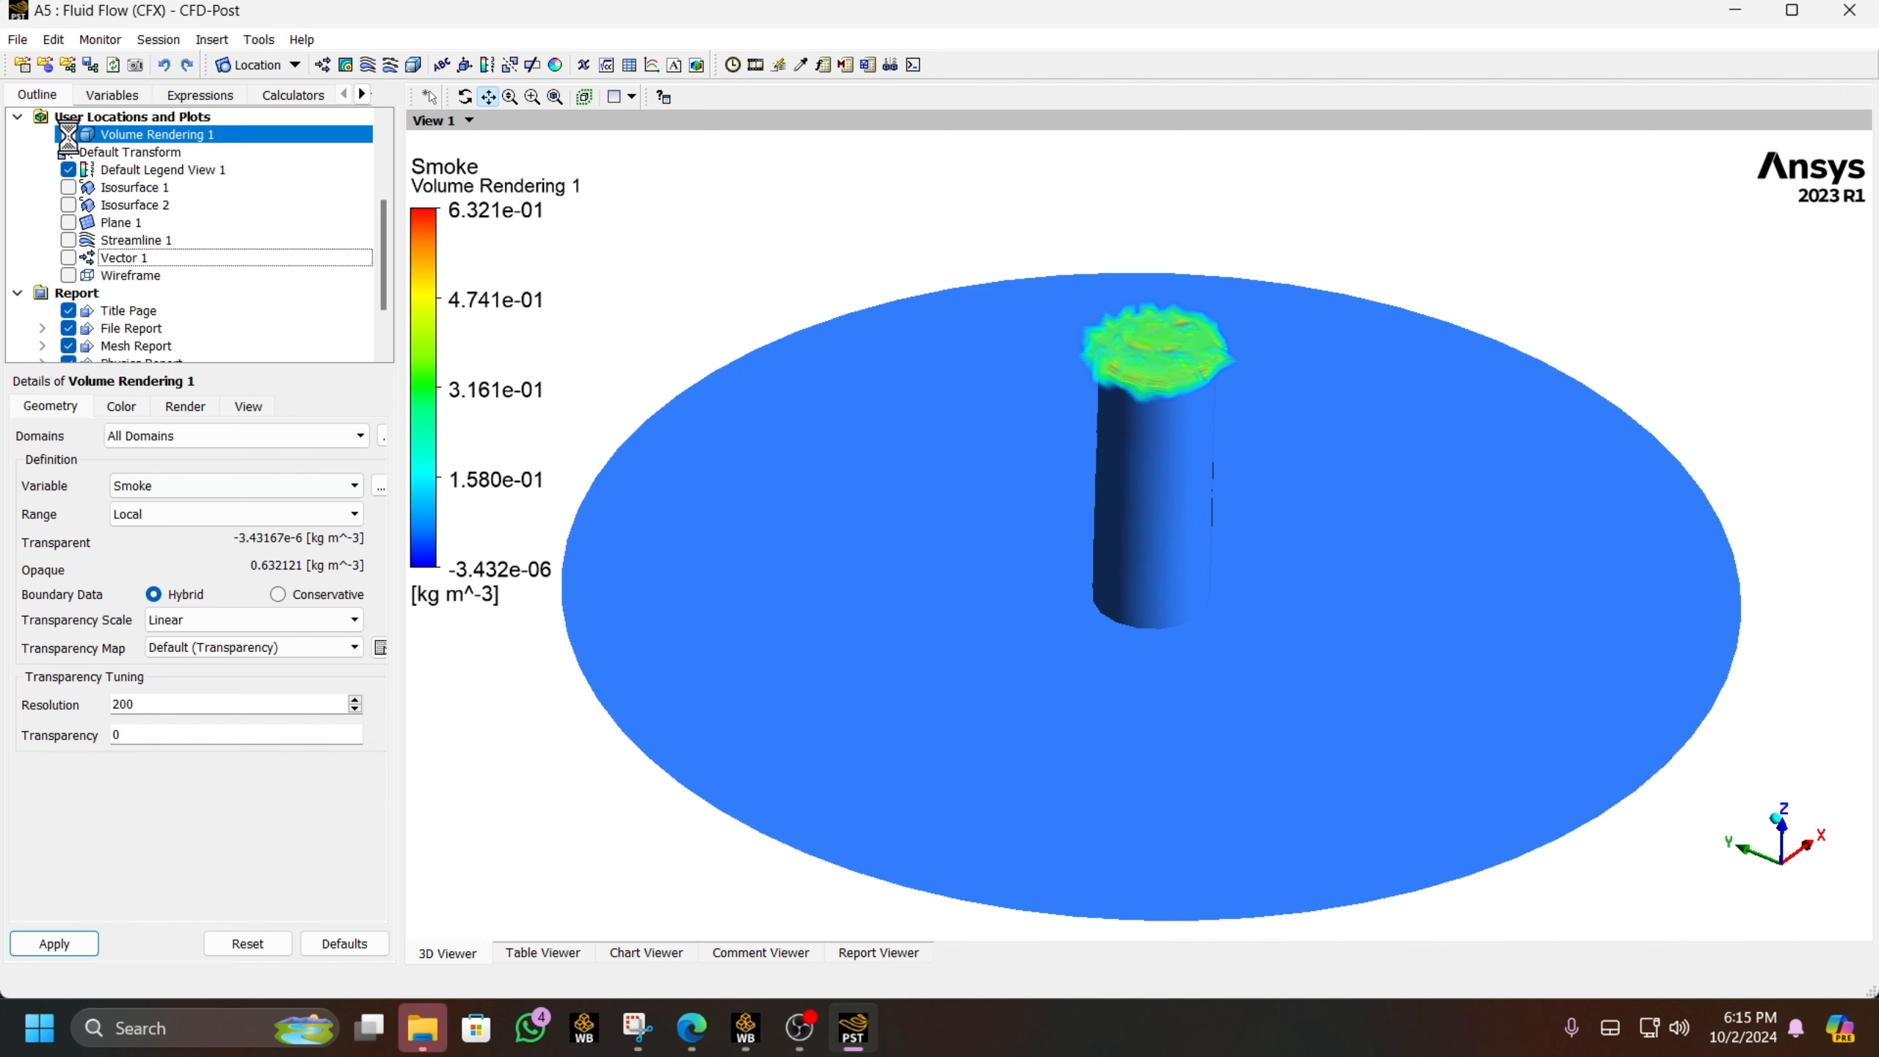
pyautogui.click(68, 222)
pyautogui.scroll(2, 1086, 537)
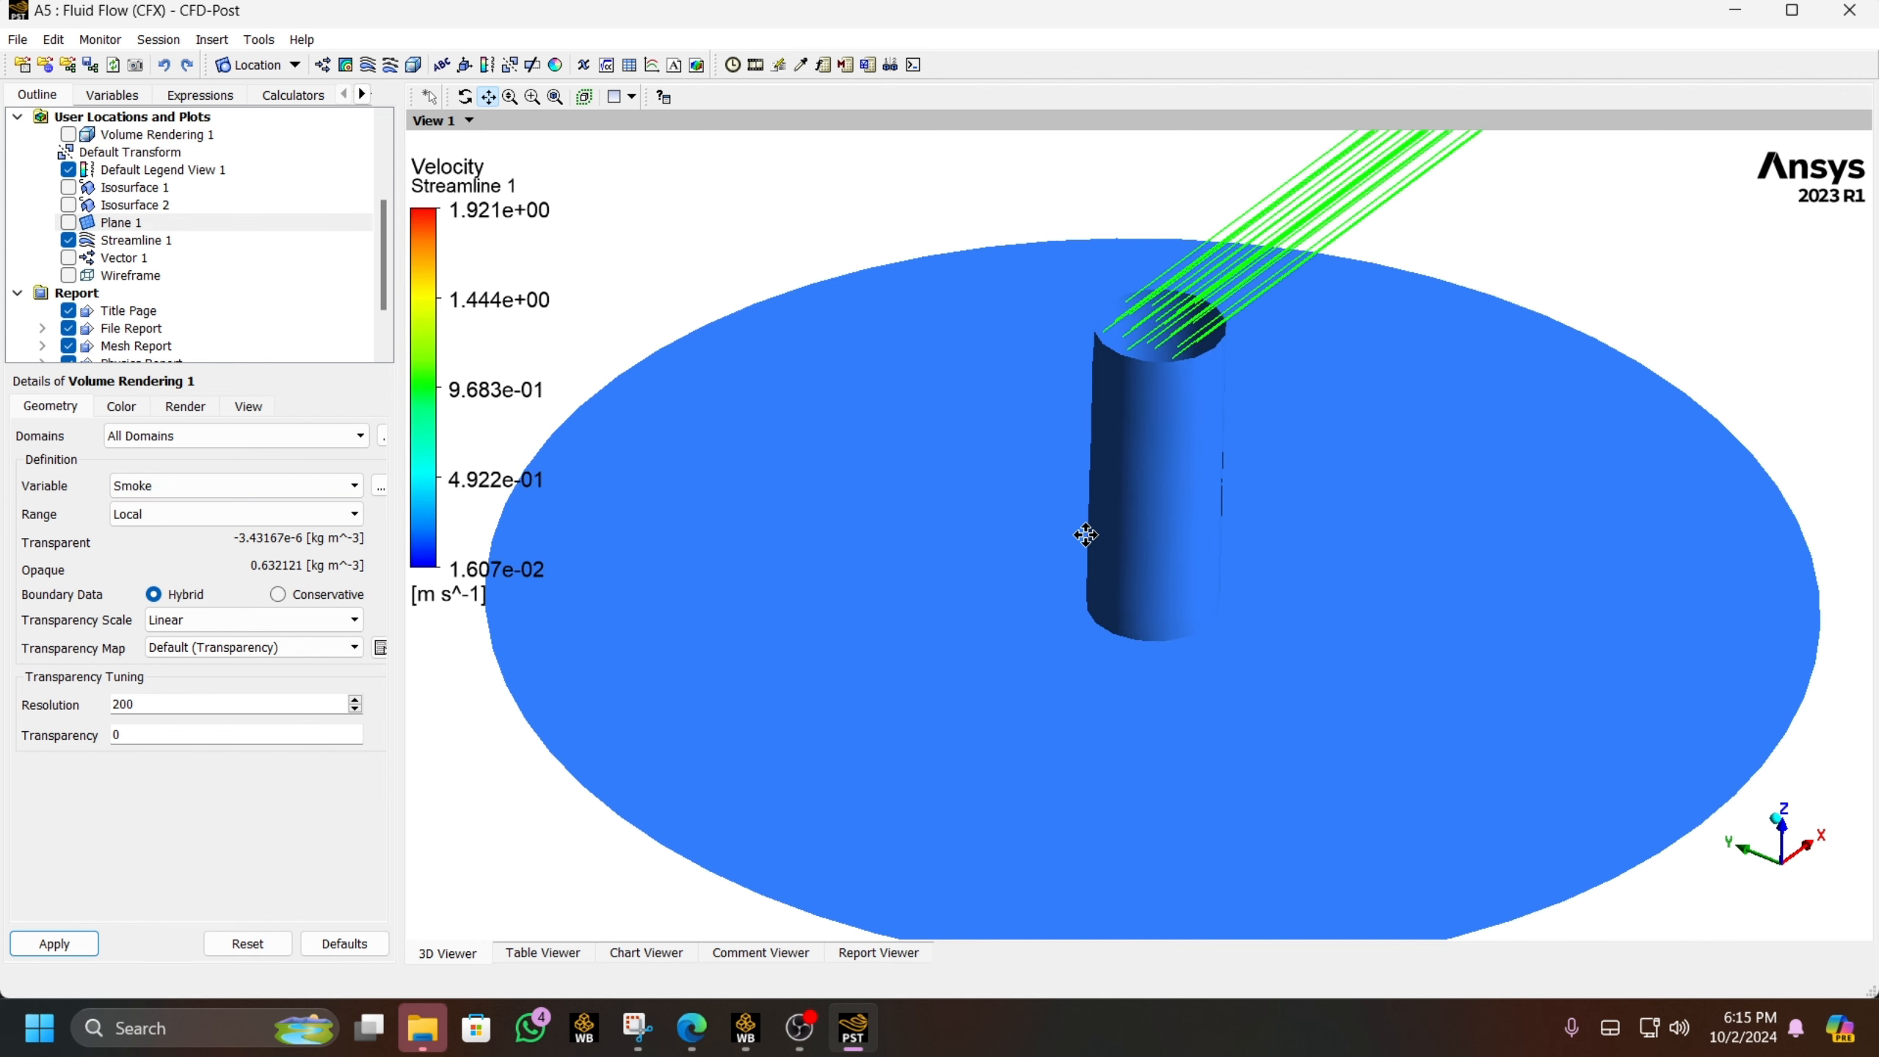
pyautogui.scroll(-5, 1086, 537)
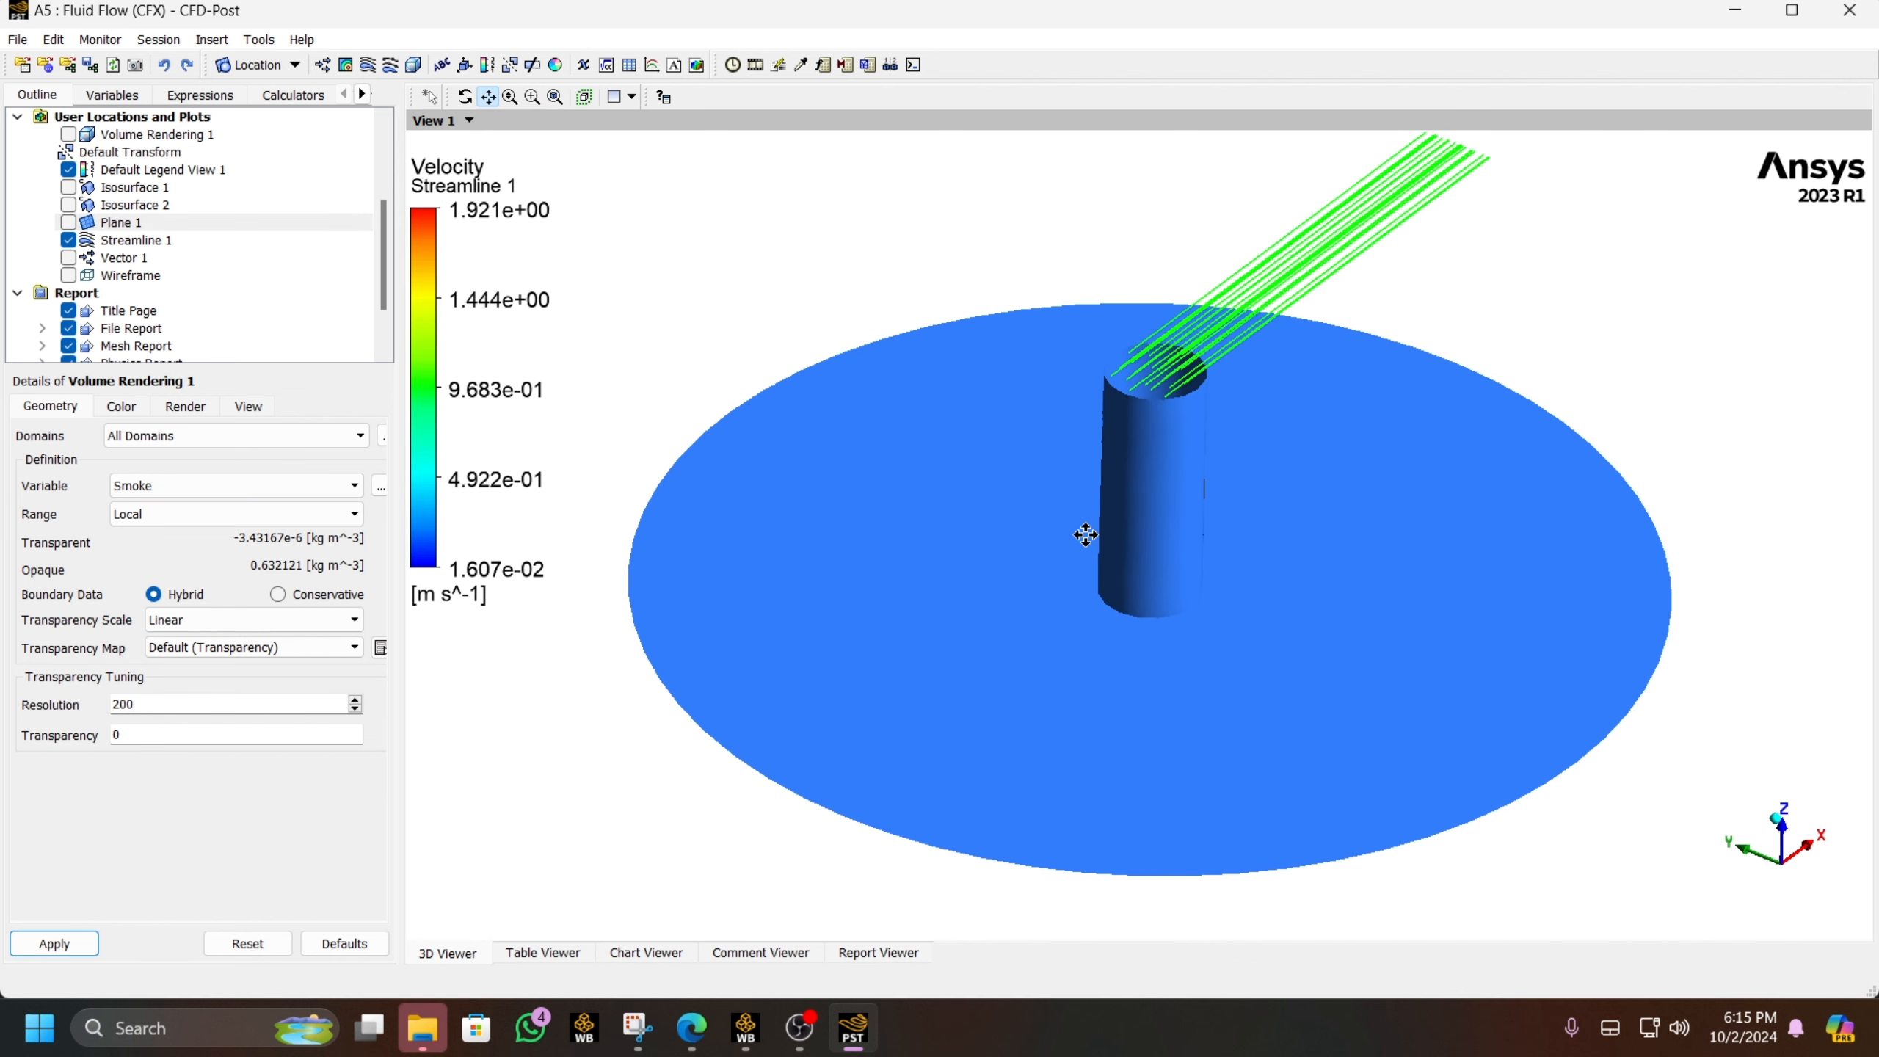
pyautogui.click(755, 65)
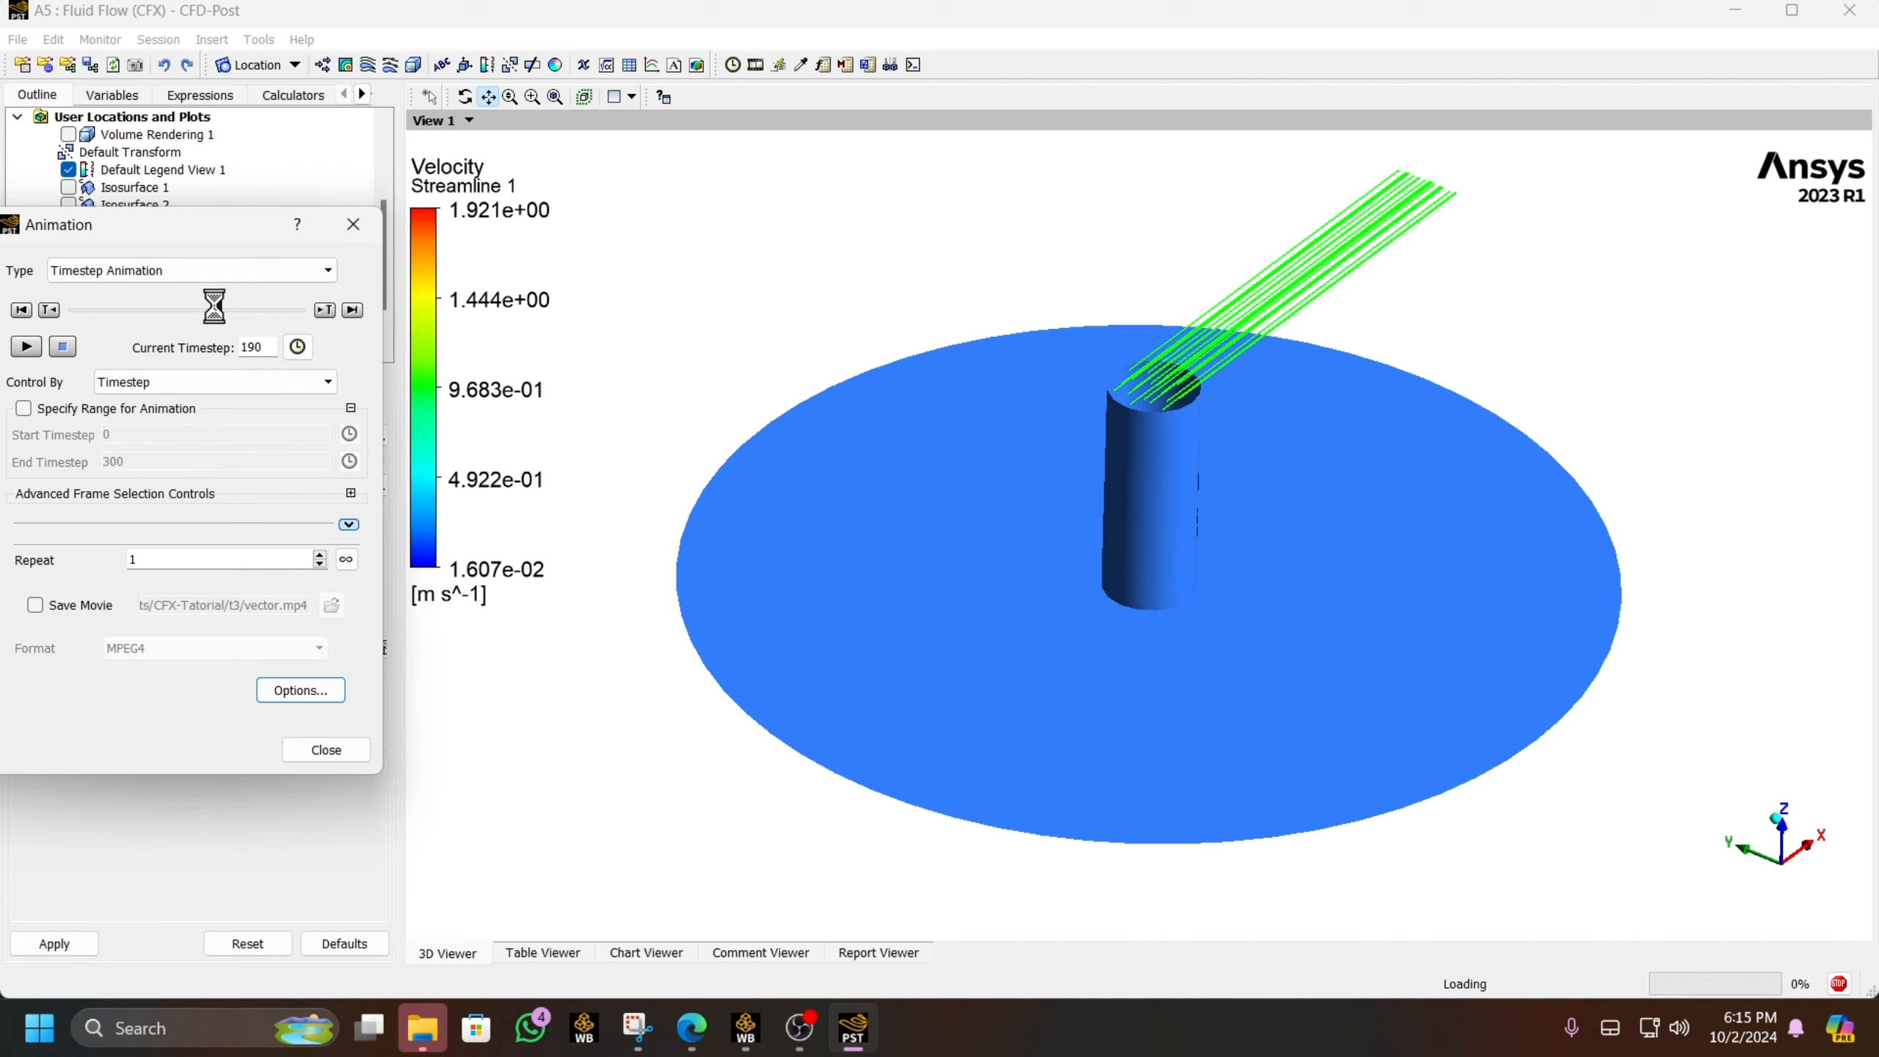
pyautogui.click(353, 226)
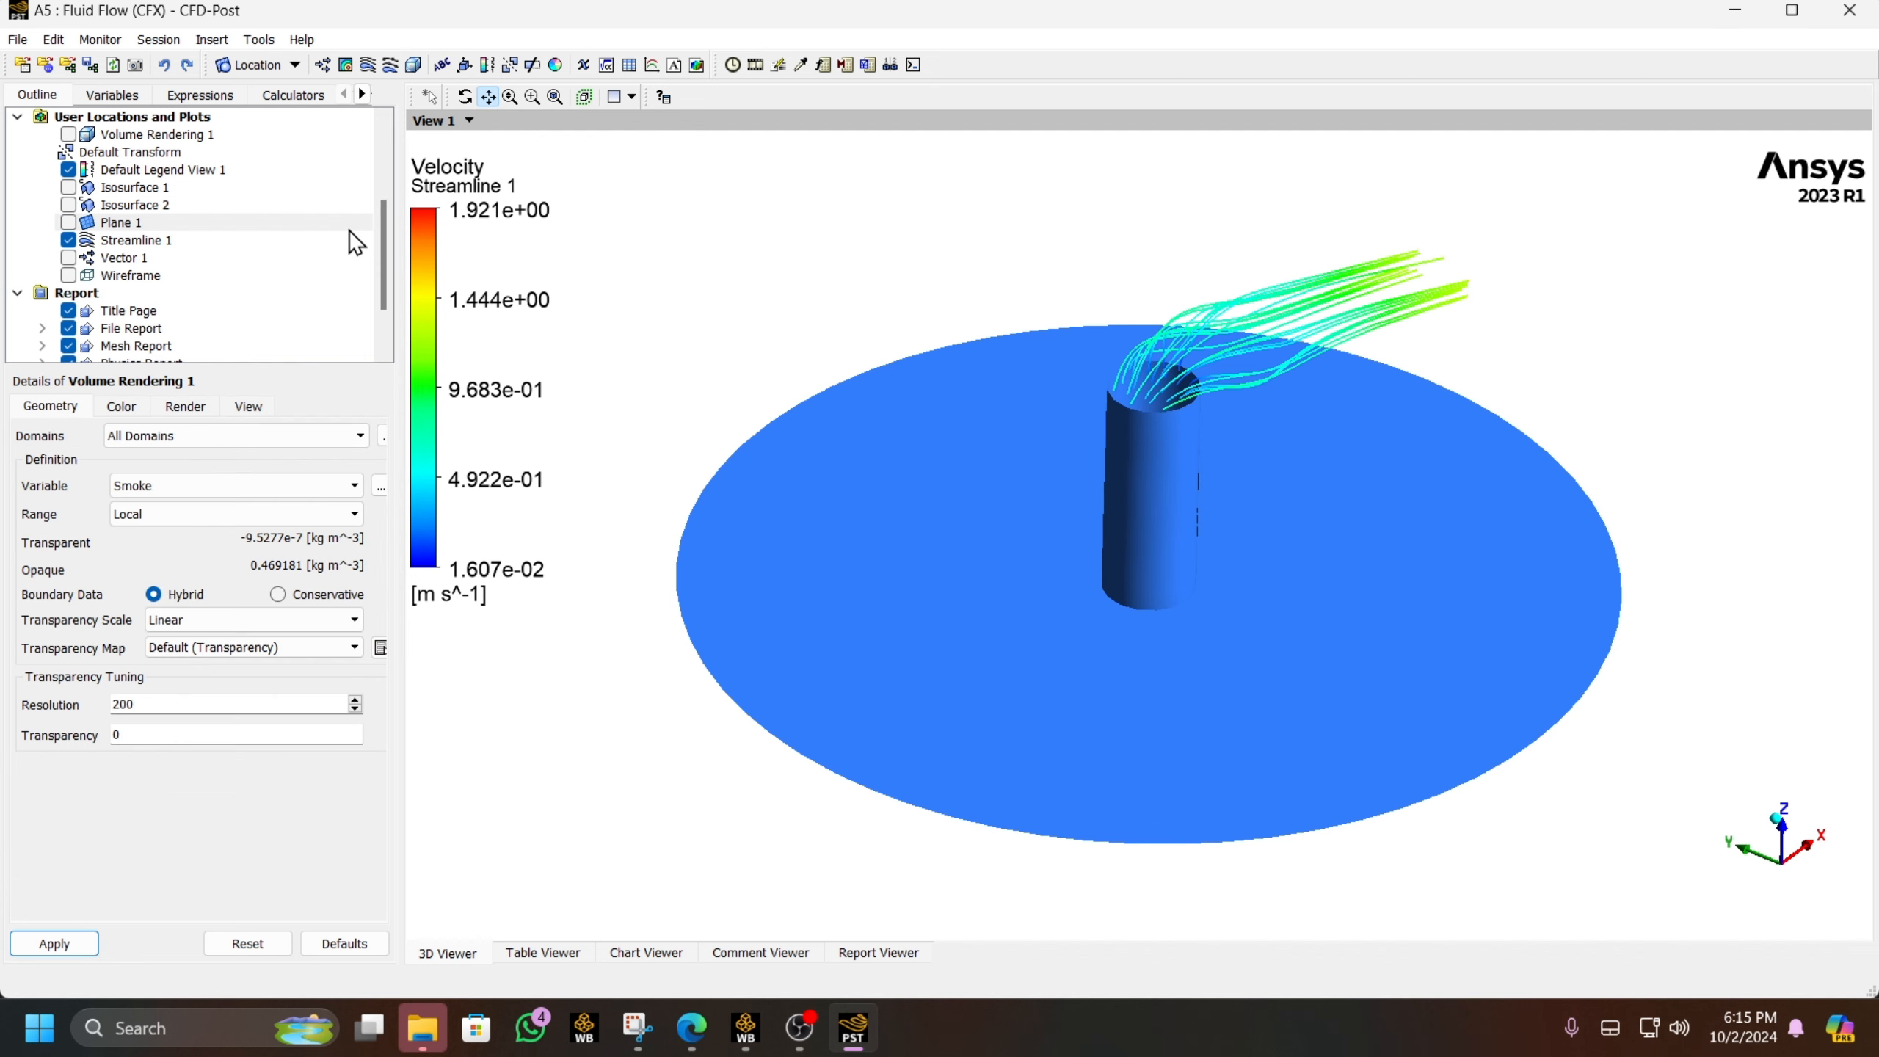
# - Set Streamline 1's stream type to Tube in its symbol settings and apply it
pyautogui.click(250, 241)
pyautogui.click(128, 401)
pyautogui.click(192, 409)
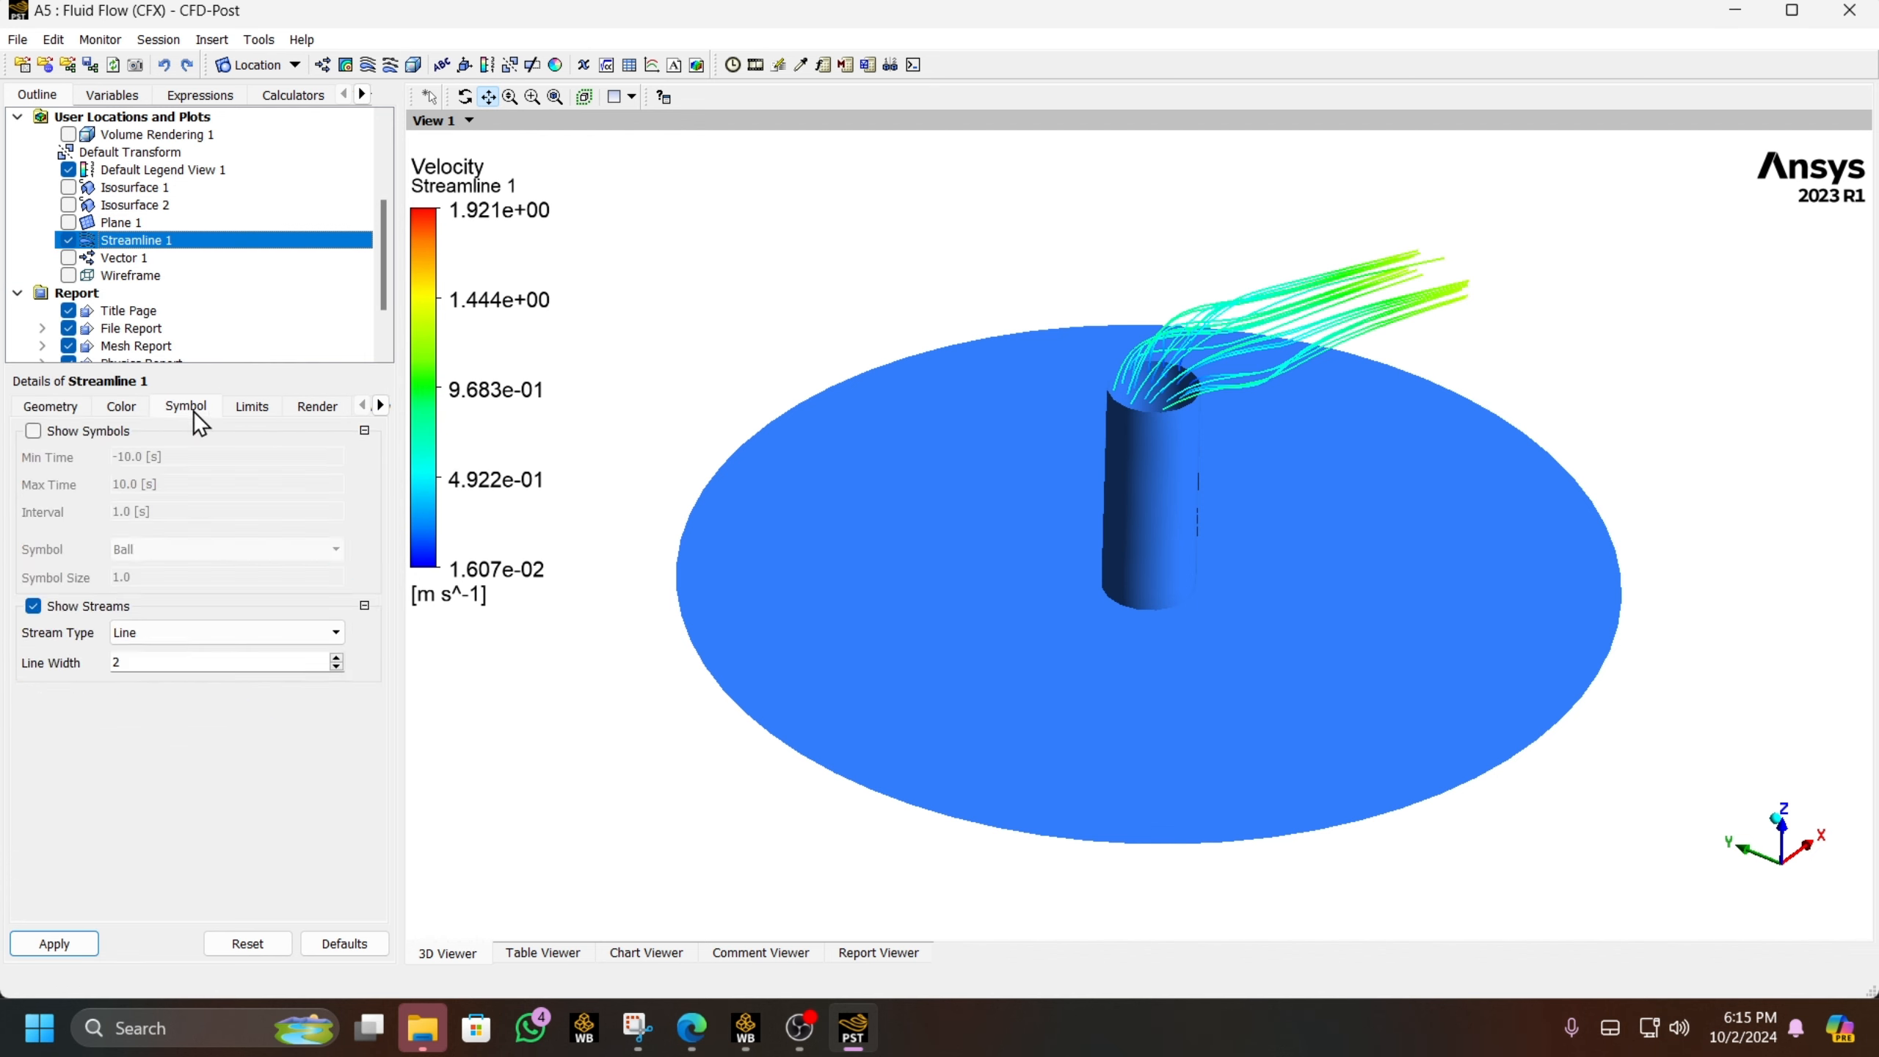
pyautogui.click(245, 631)
pyautogui.click(240, 674)
pyautogui.click(63, 941)
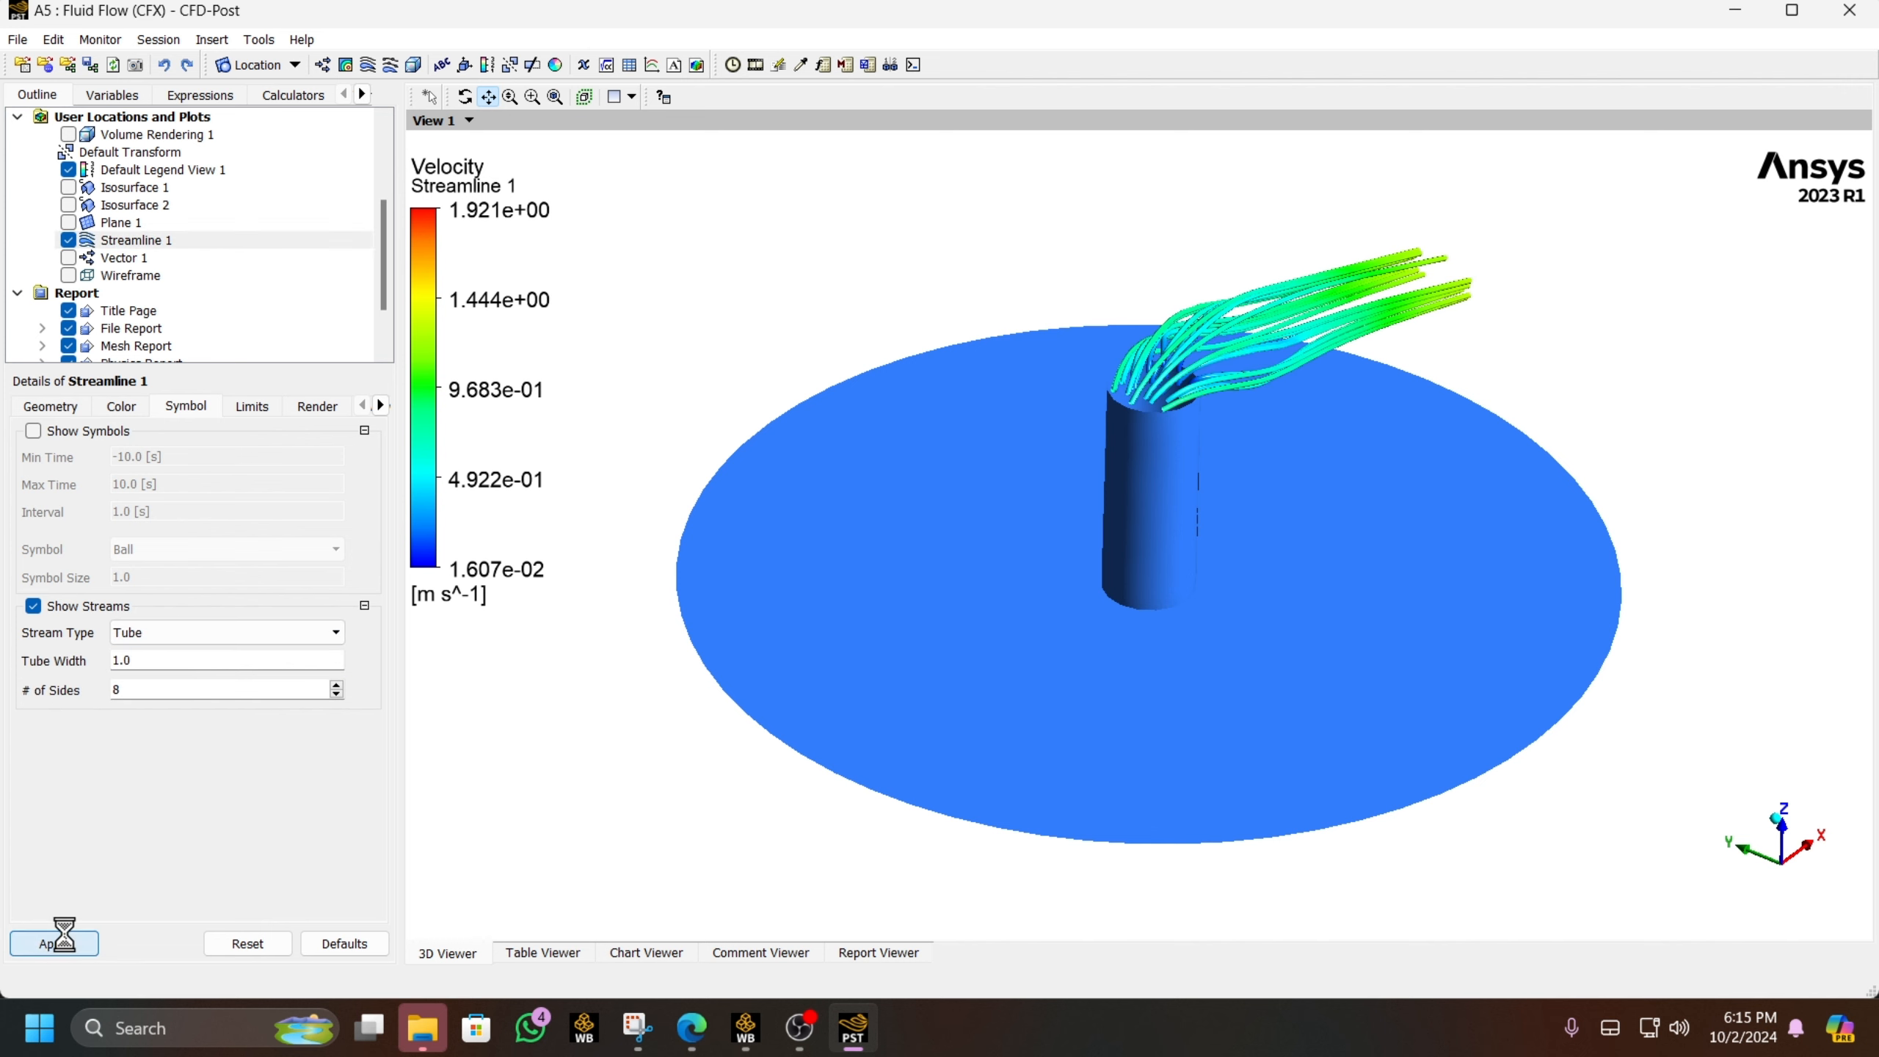
# - Change Streamline 1's stream type to Ribbon and apply it
pyautogui.click(155, 632)
pyautogui.click(188, 696)
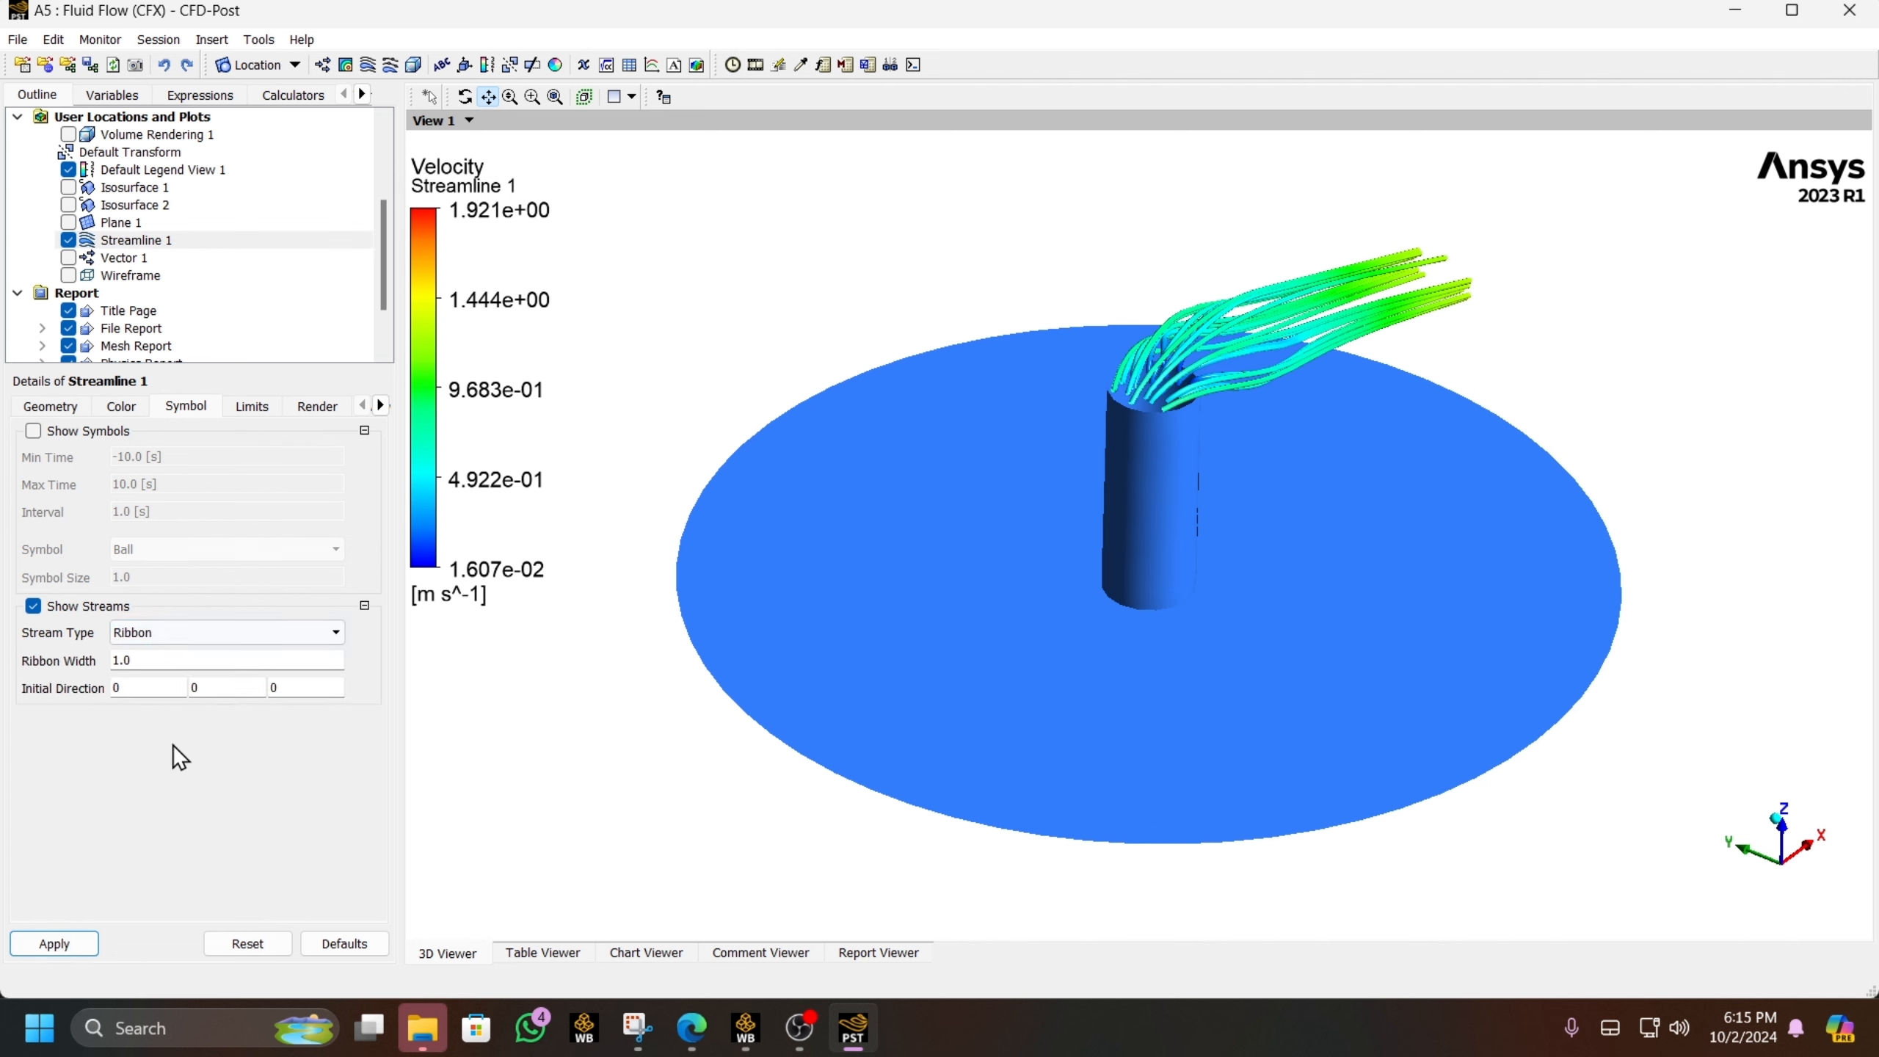
pyautogui.click(56, 951)
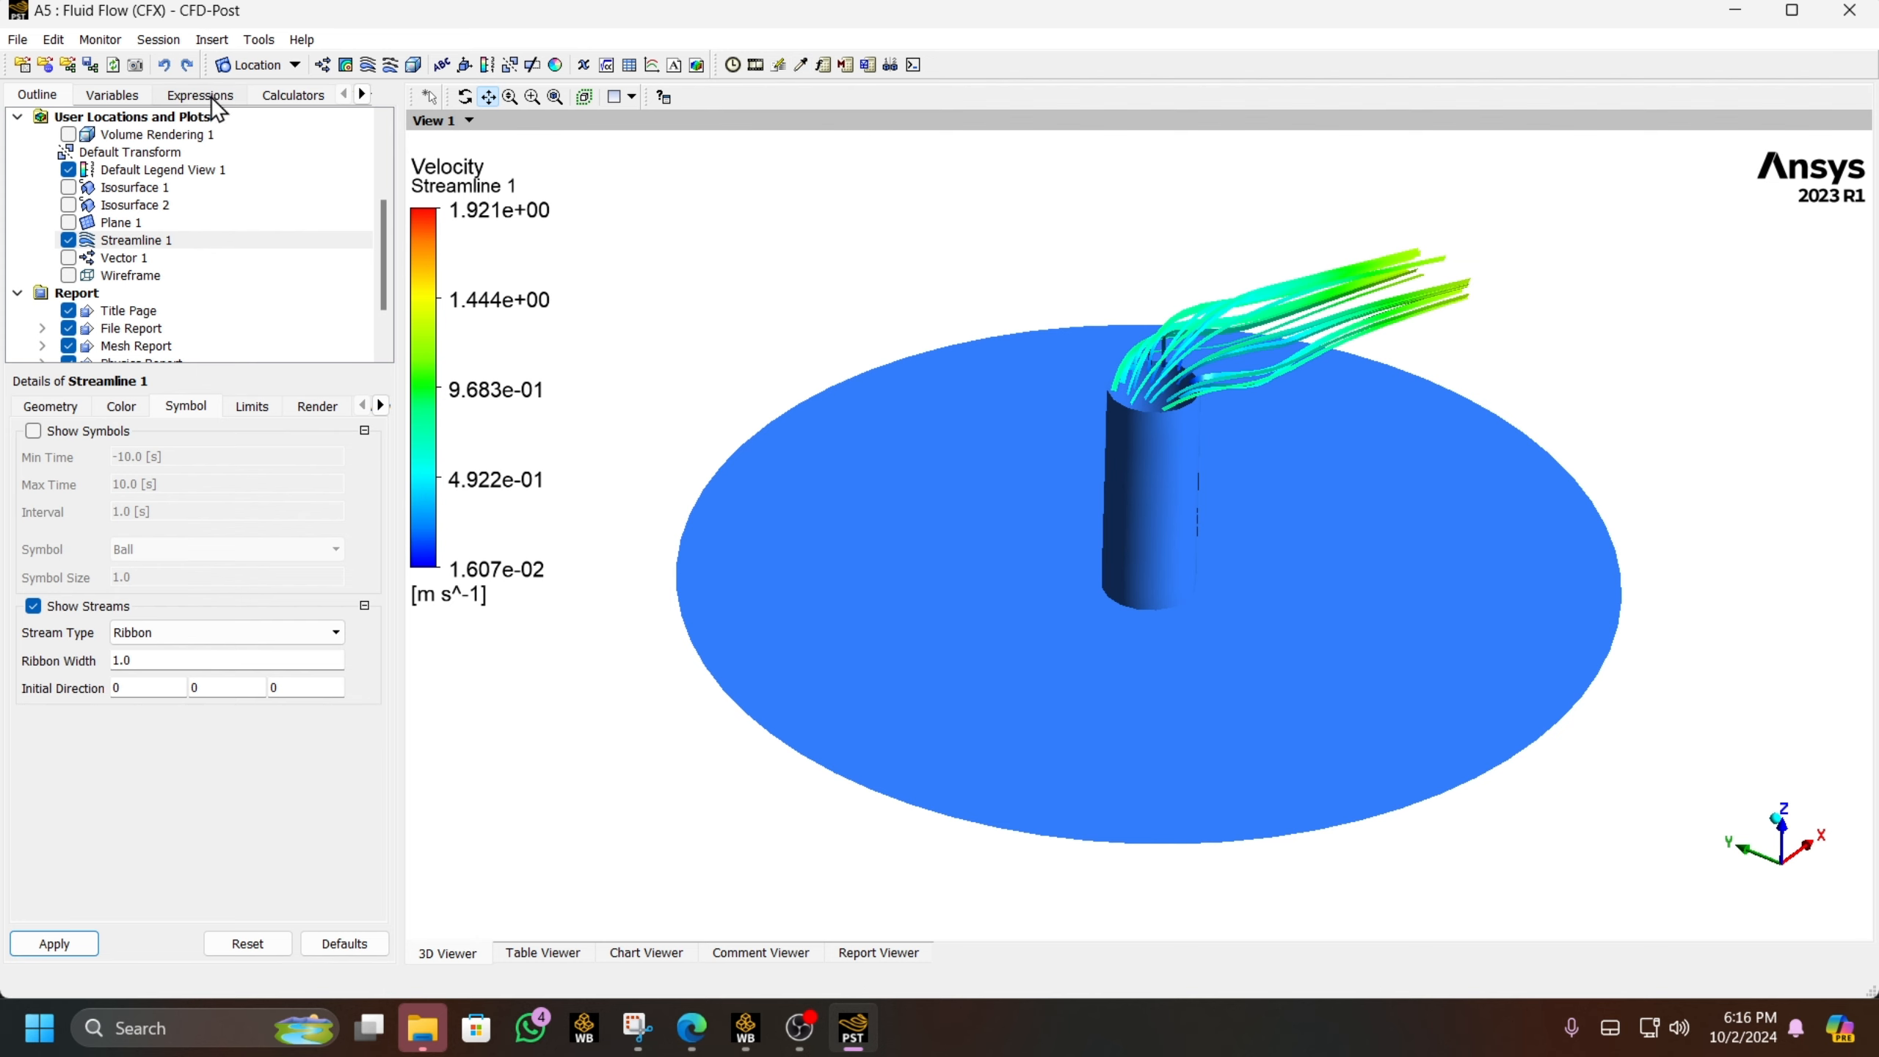
# - Start saving the view as a picture and choose the CFX-Tatorial\t3 folder in Documents as its destination
pyautogui.click(134, 66)
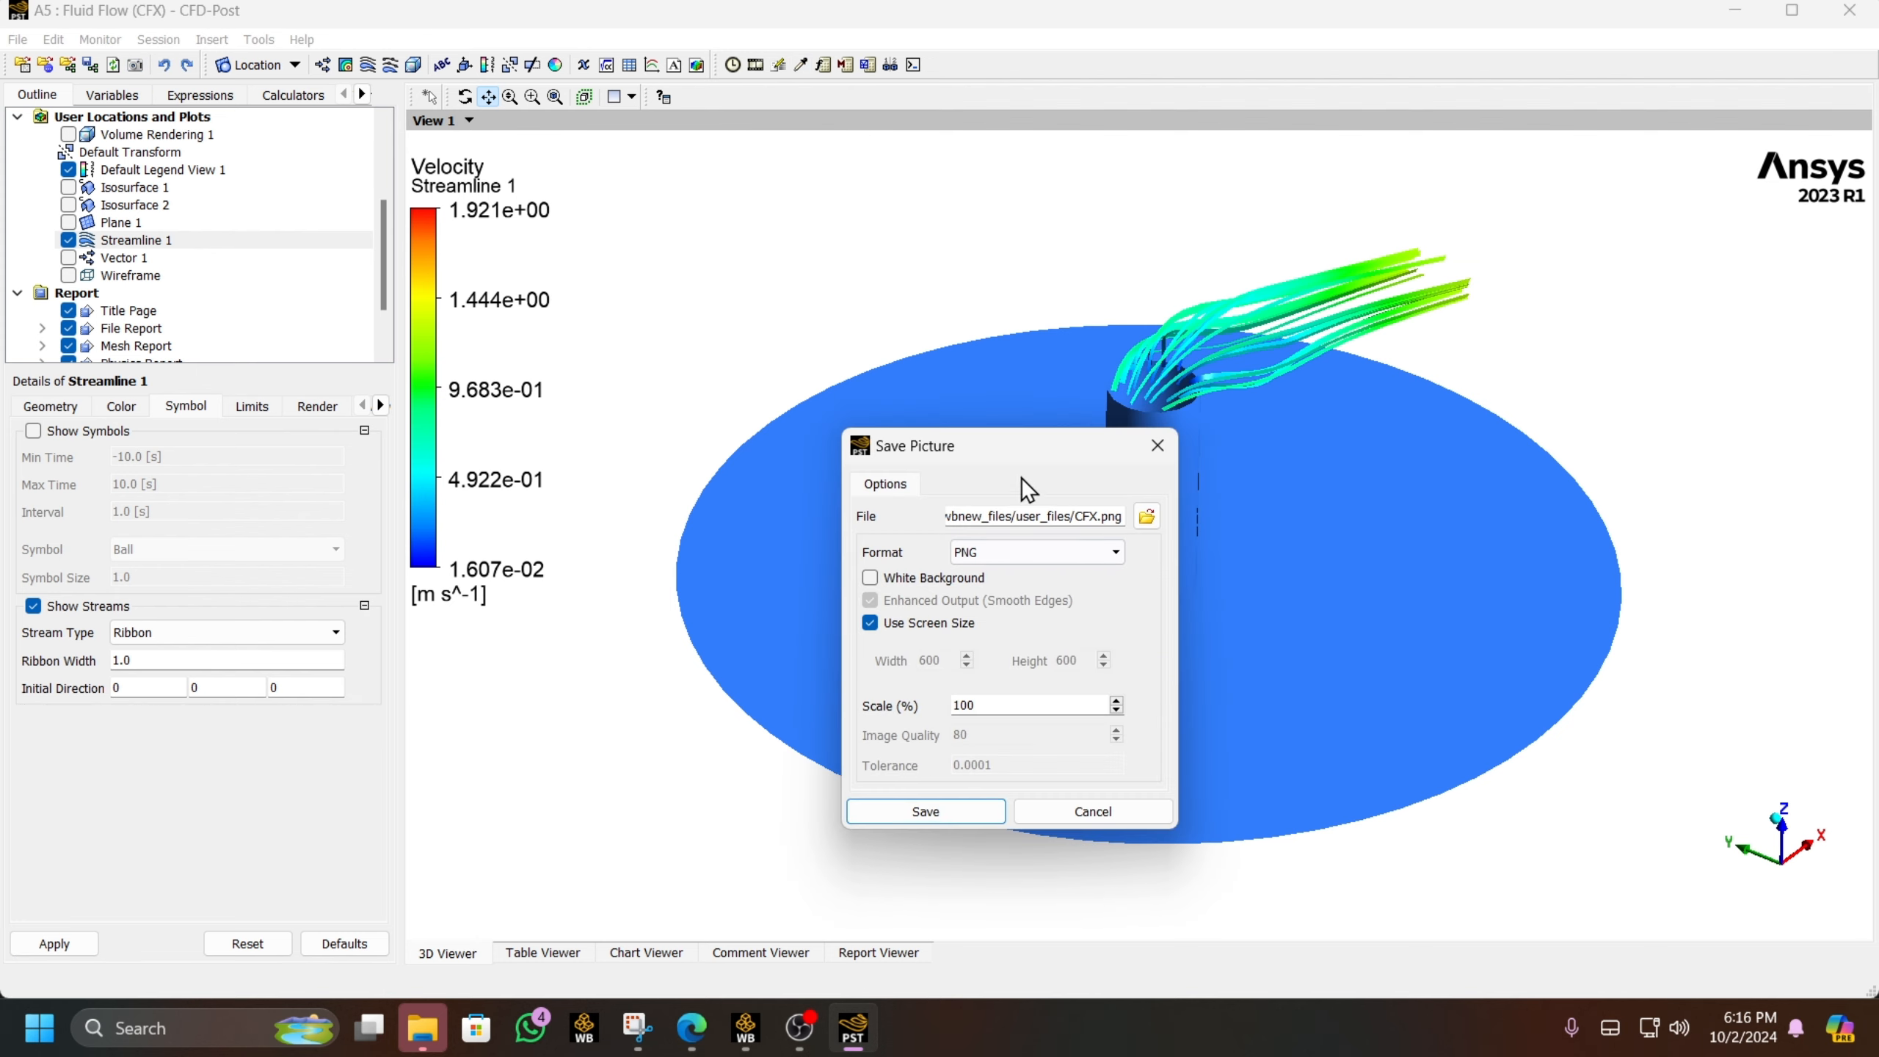
pyautogui.moveTo(1016, 457); pyautogui.dragTo(739, 203)
pyautogui.click(856, 263)
pyautogui.click(861, 317)
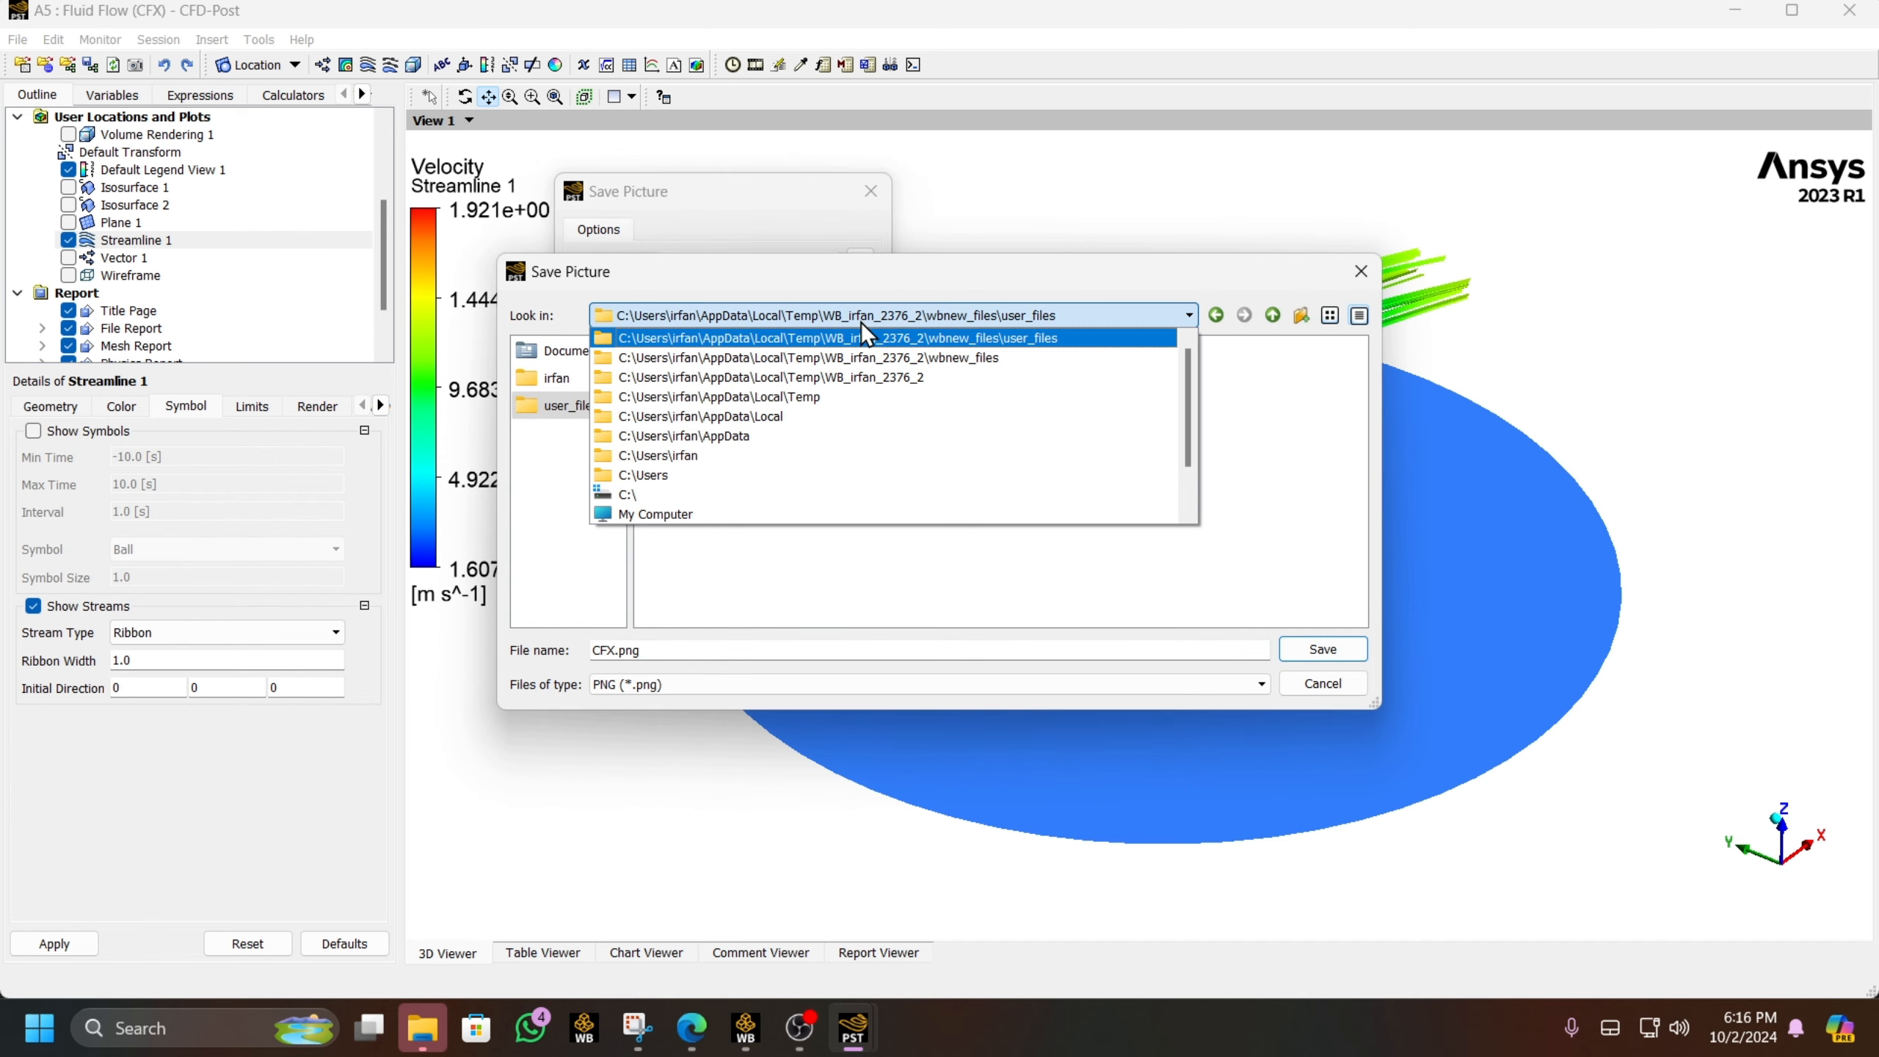
pyautogui.click(860, 323)
pyautogui.click(585, 363)
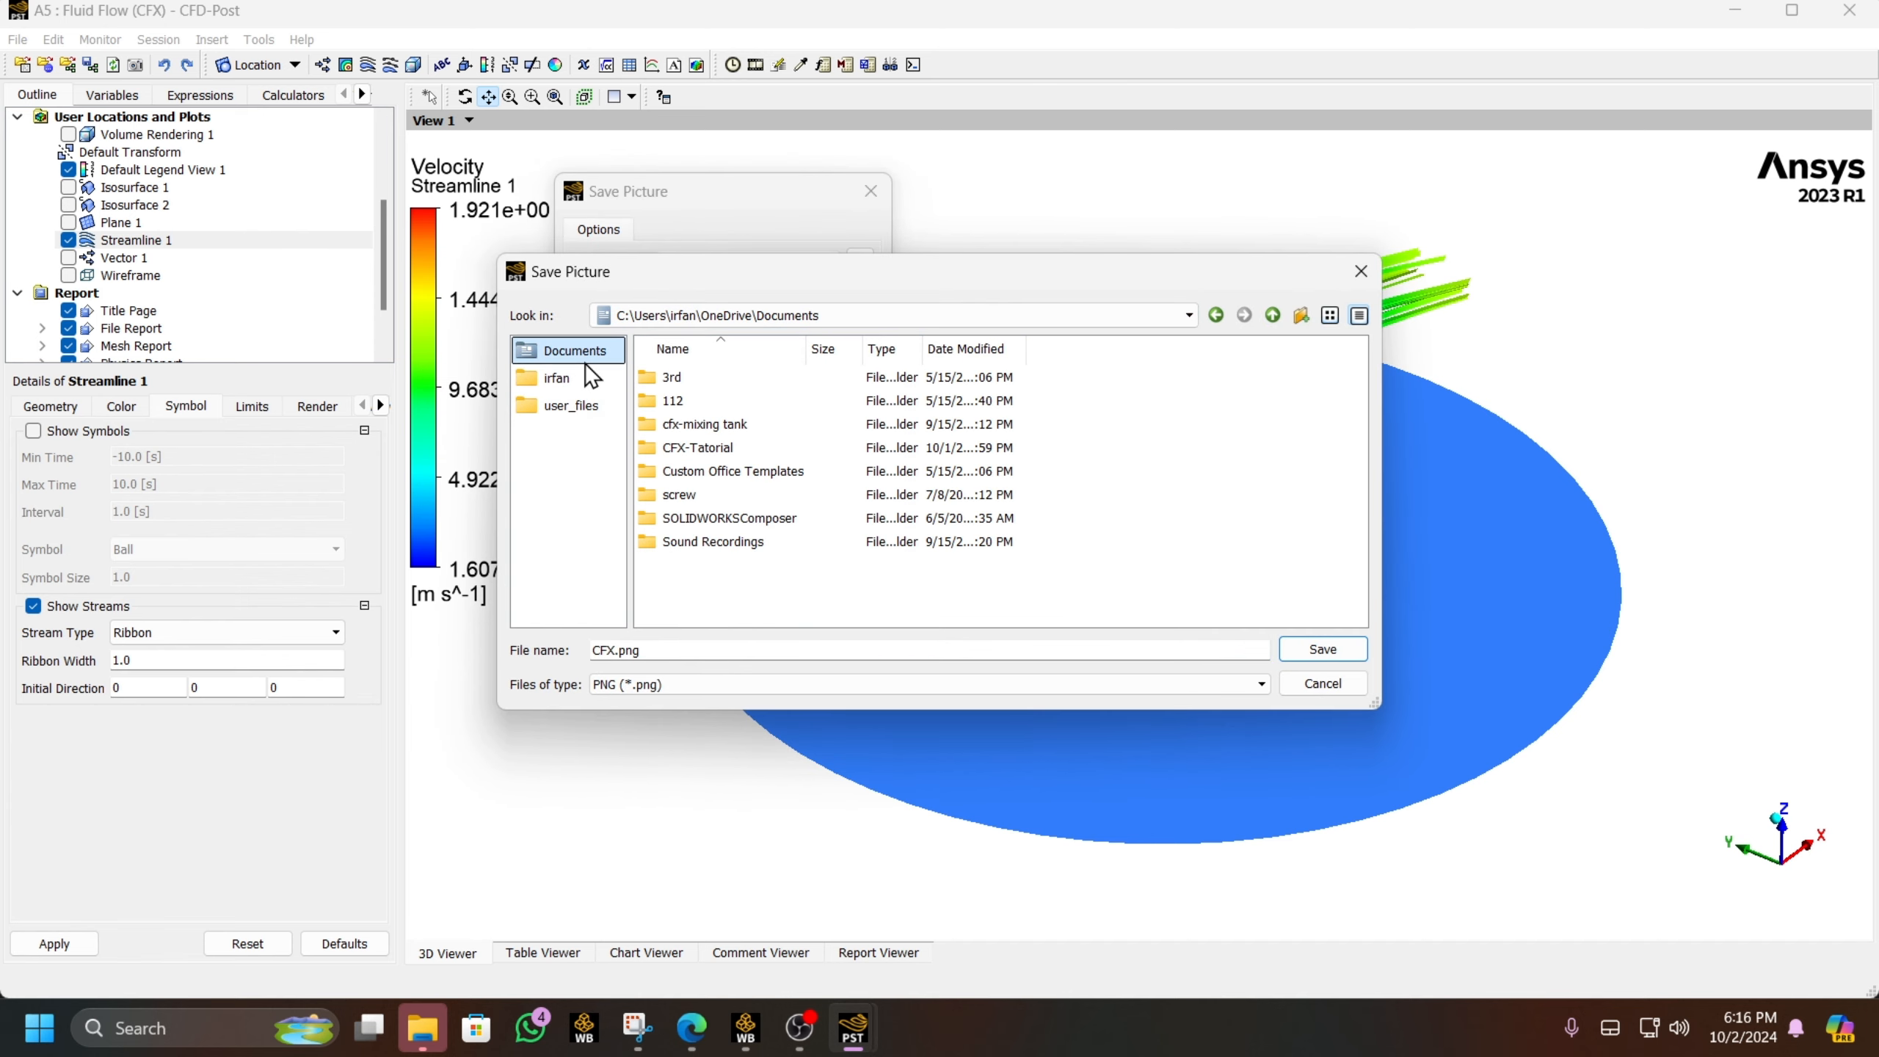
pyautogui.doubleClick(708, 455)
pyautogui.doubleClick(715, 376)
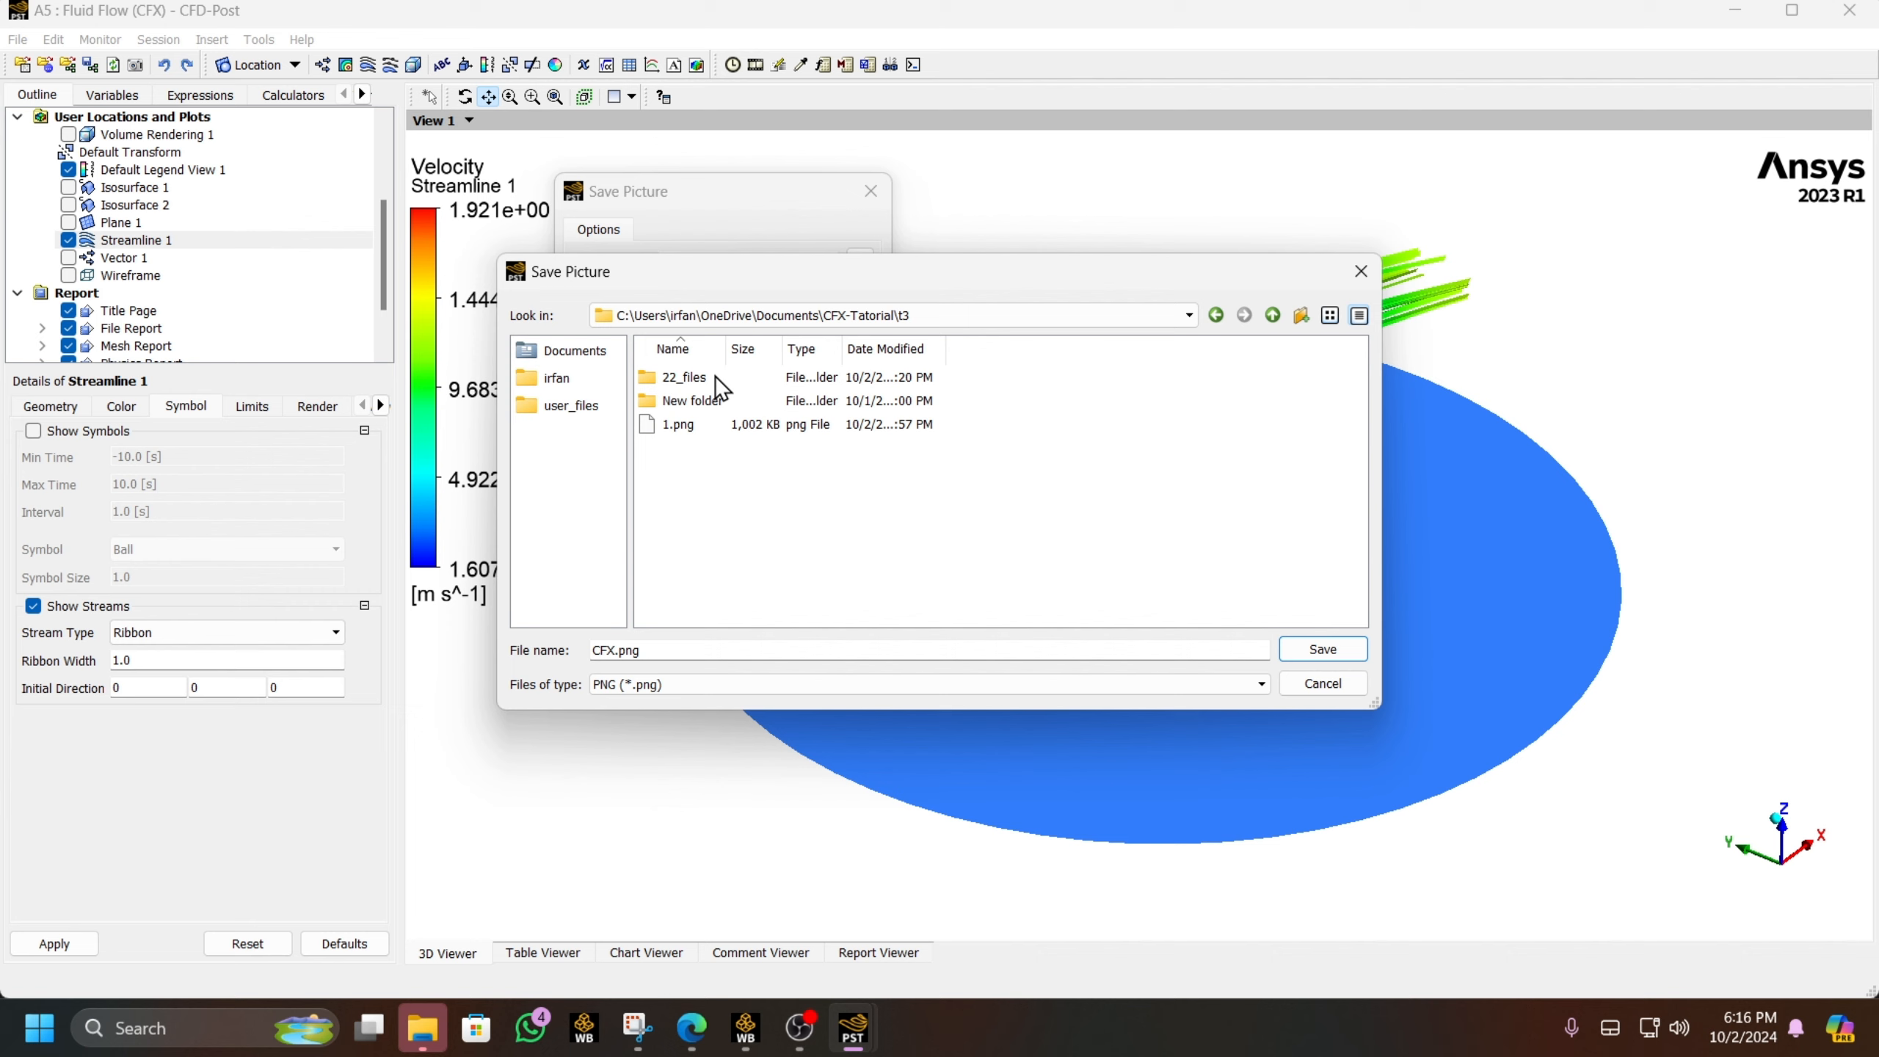
# - Name the picture file streamlineimage and confirm the file location
pyautogui.tripleClick(701, 647)
pyautogui.write('strea')
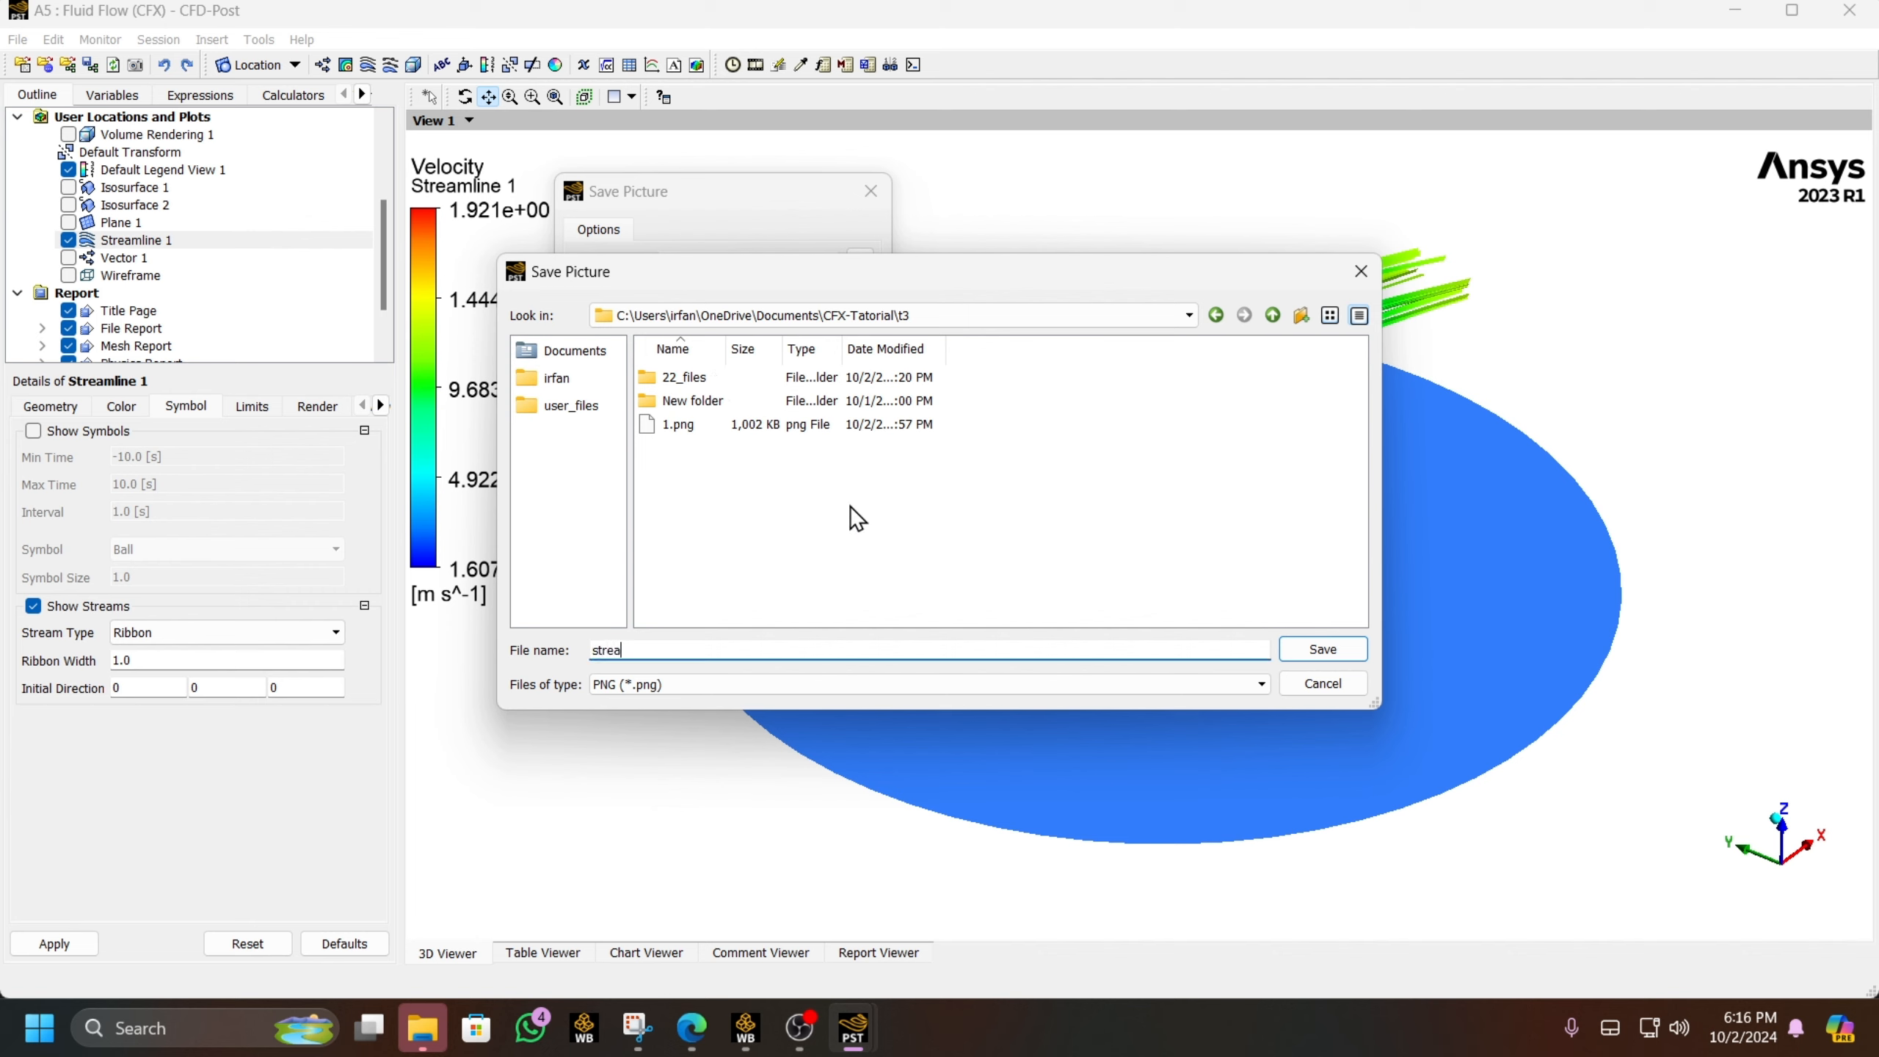
pyautogui.write('mlineimage')
pyautogui.click(1315, 648)
# - Keep PNG as the picture format and enable the white background
pyautogui.click(734, 292)
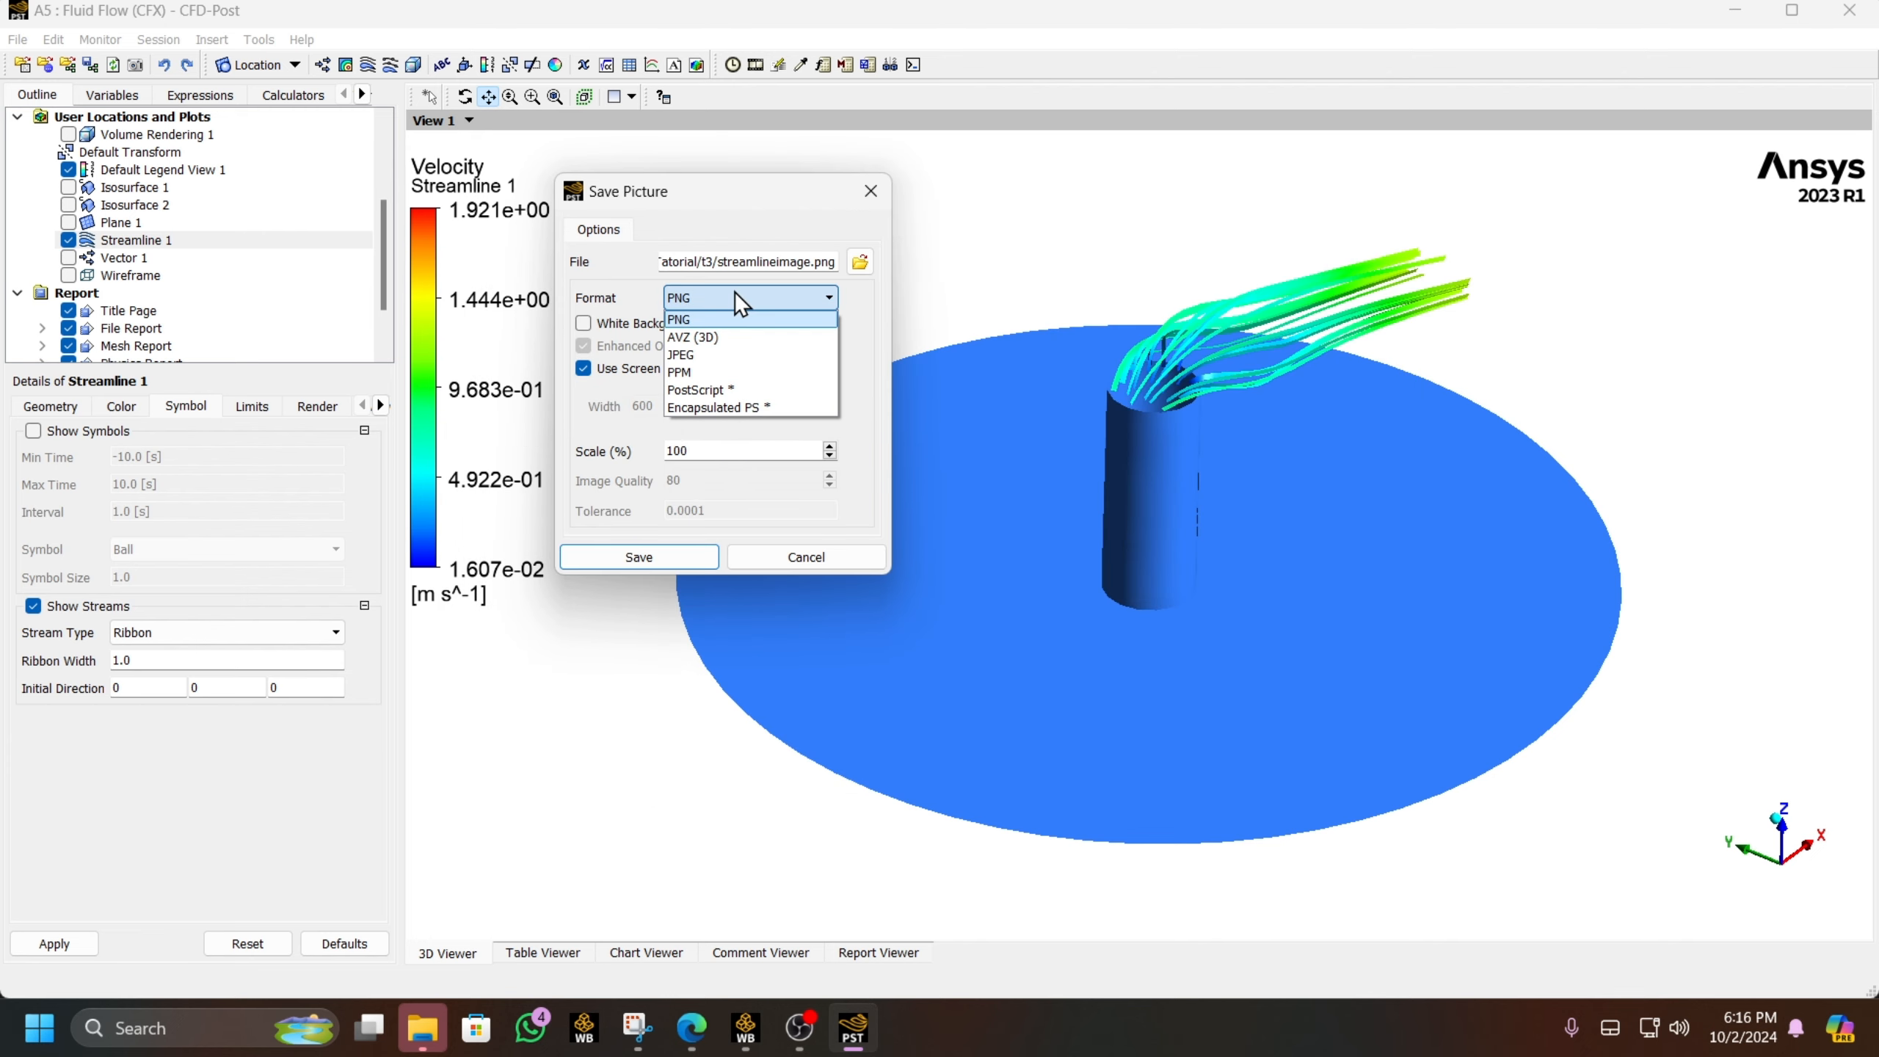
pyautogui.click(734, 294)
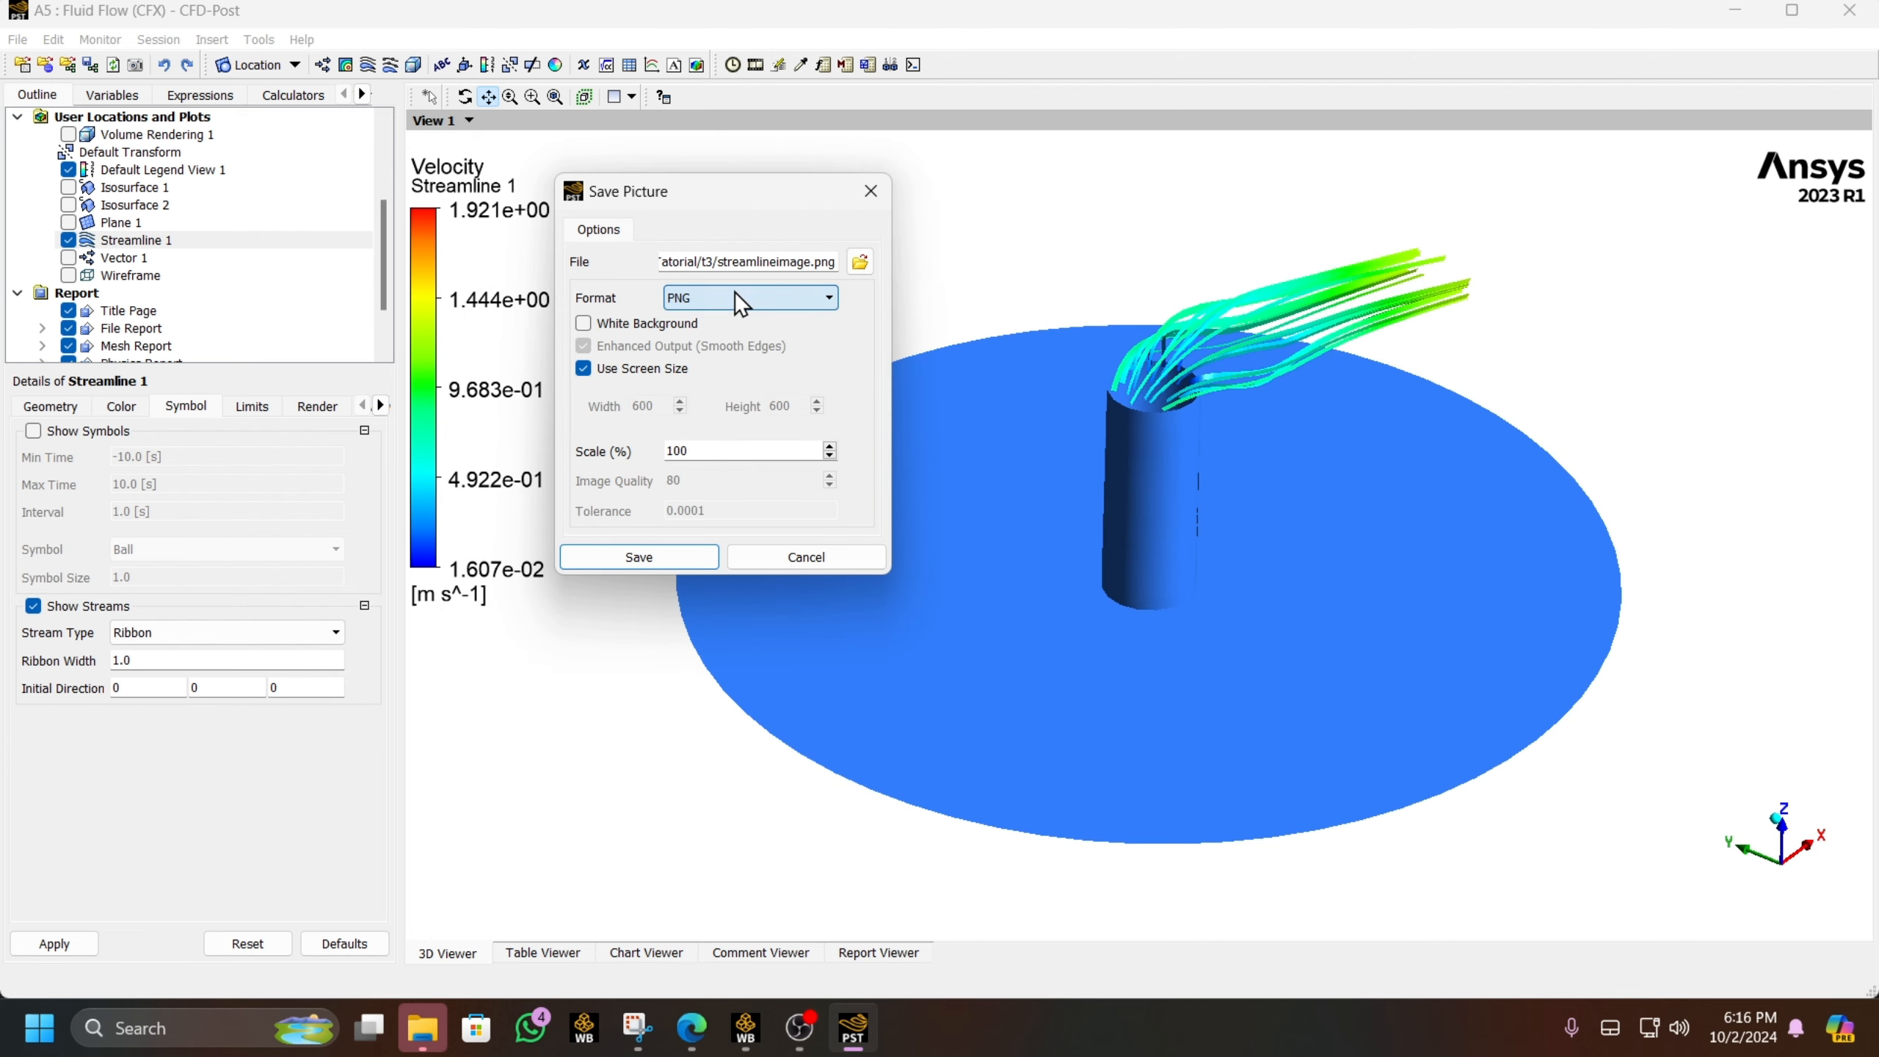
pyautogui.click(593, 329)
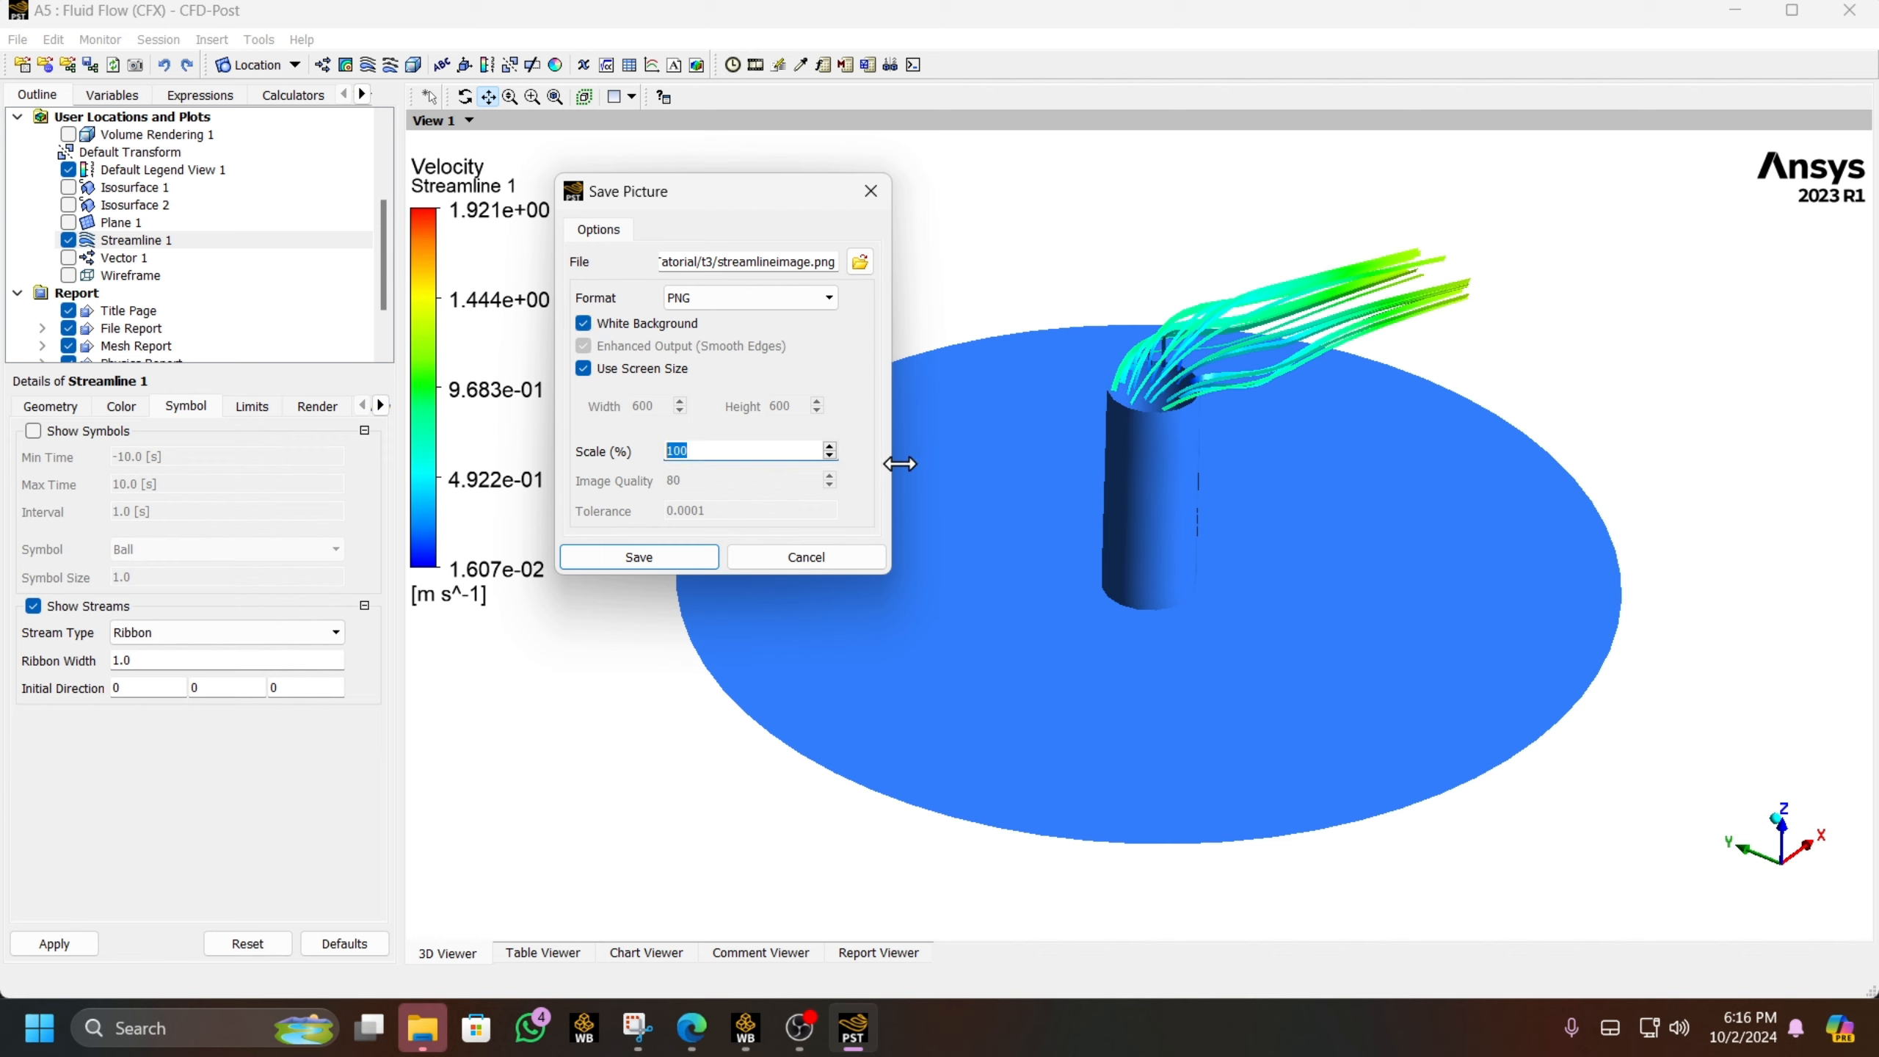